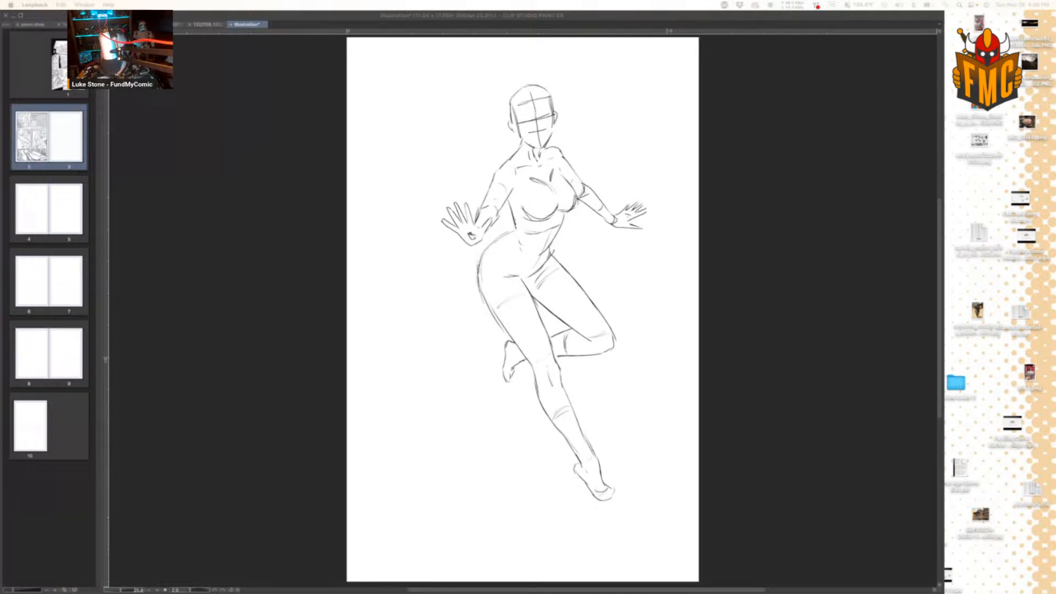
Step: Bring the Safari window with The Shifter campaign onto this screen and enlarge it over the canvas
drag(1055, 23, 811, 44)
drag(749, 65, 600, 78)
drag(753, 485, 998, 577)
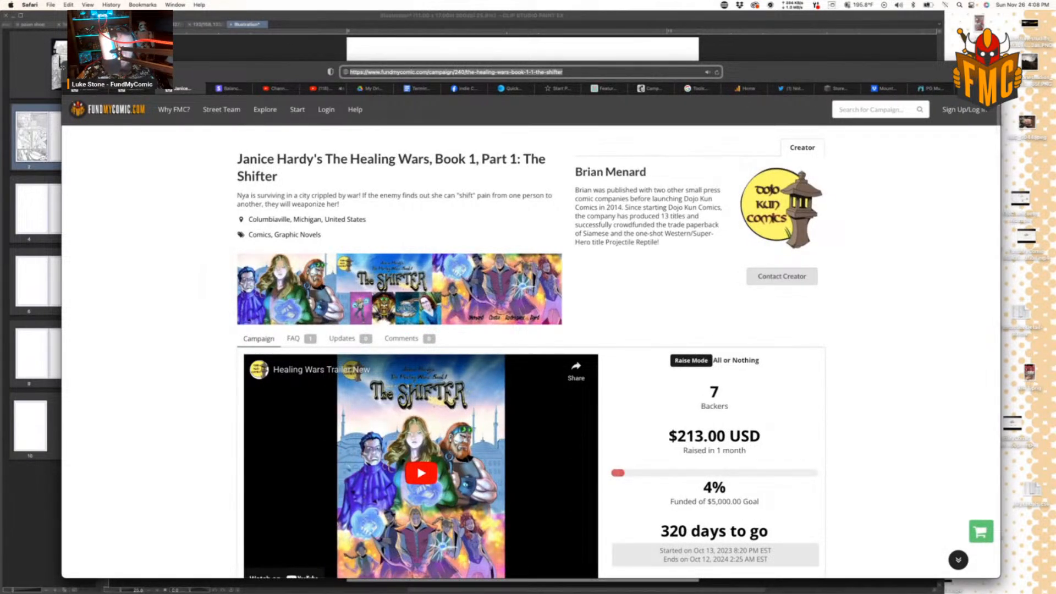
drag(62, 64, 41, 16)
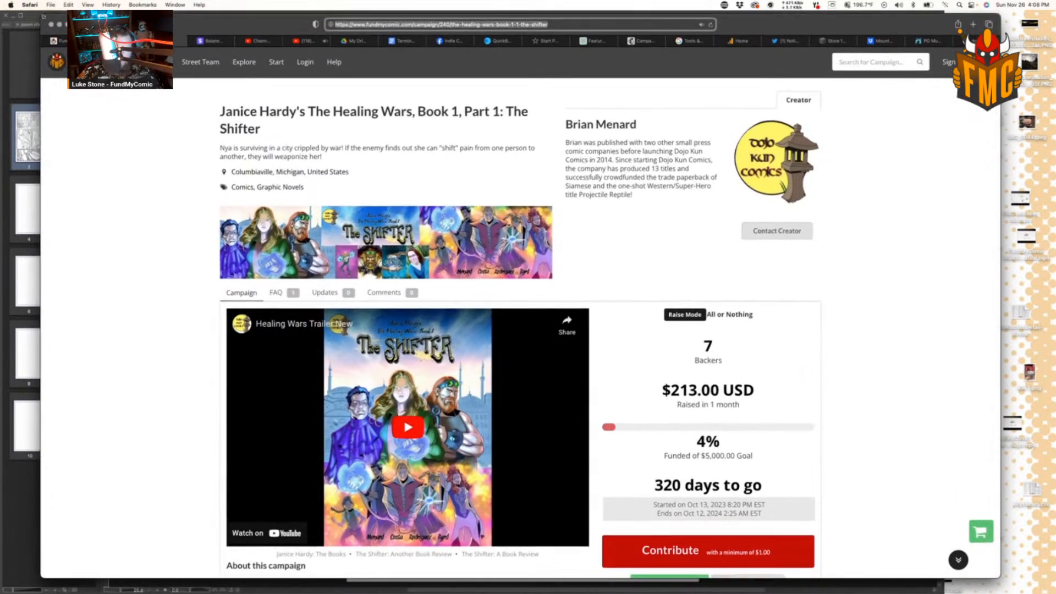
Step: Examine The Shifter campaign's funding summary, description, and Cover A and Cover B artwork
scroll(269, 312, down, 5)
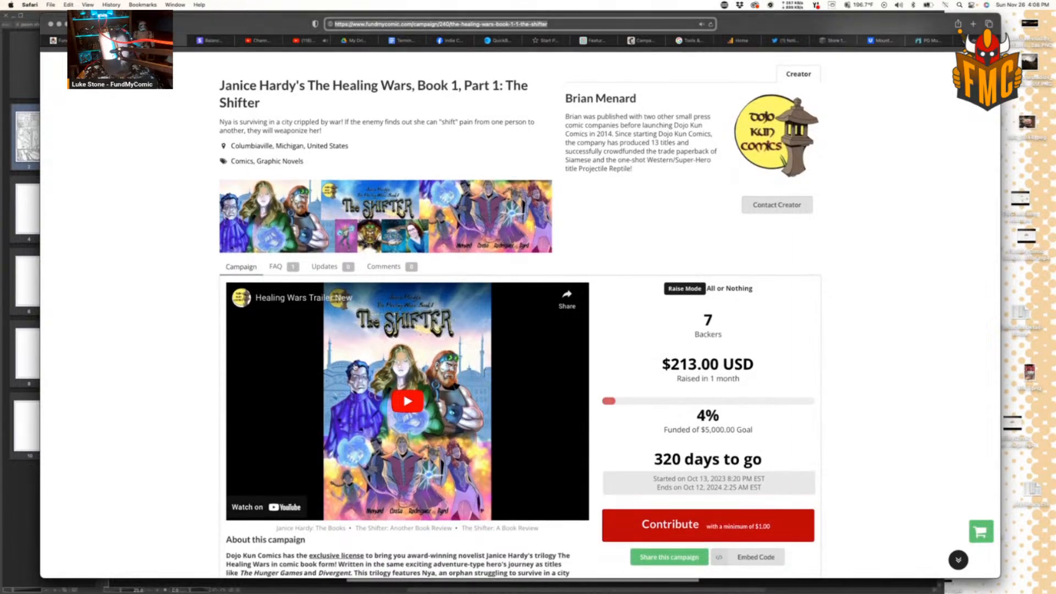
scroll(354, 367, down, 8)
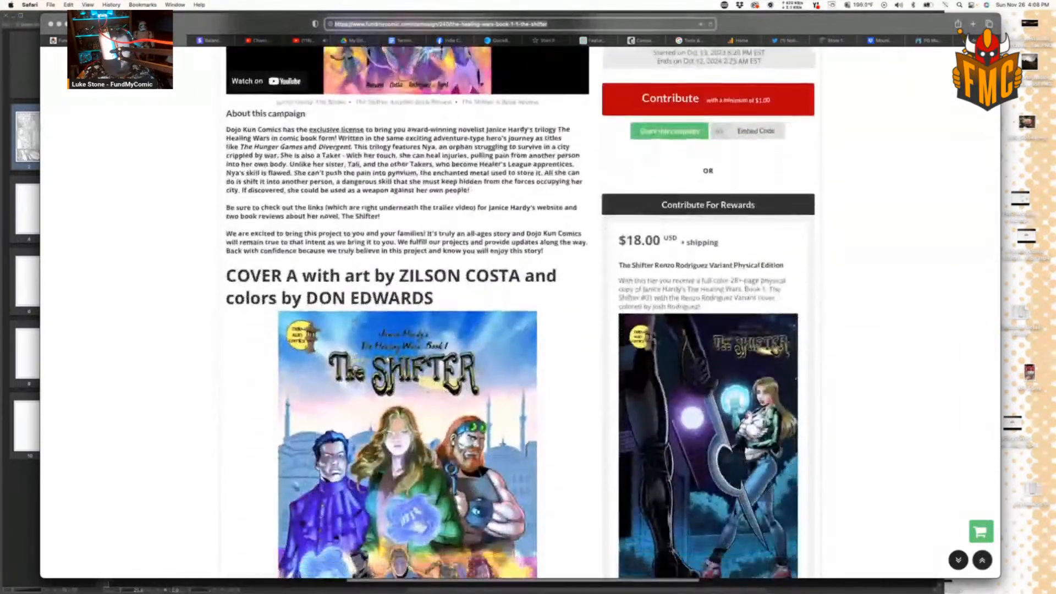
scroll(355, 367, down, 3)
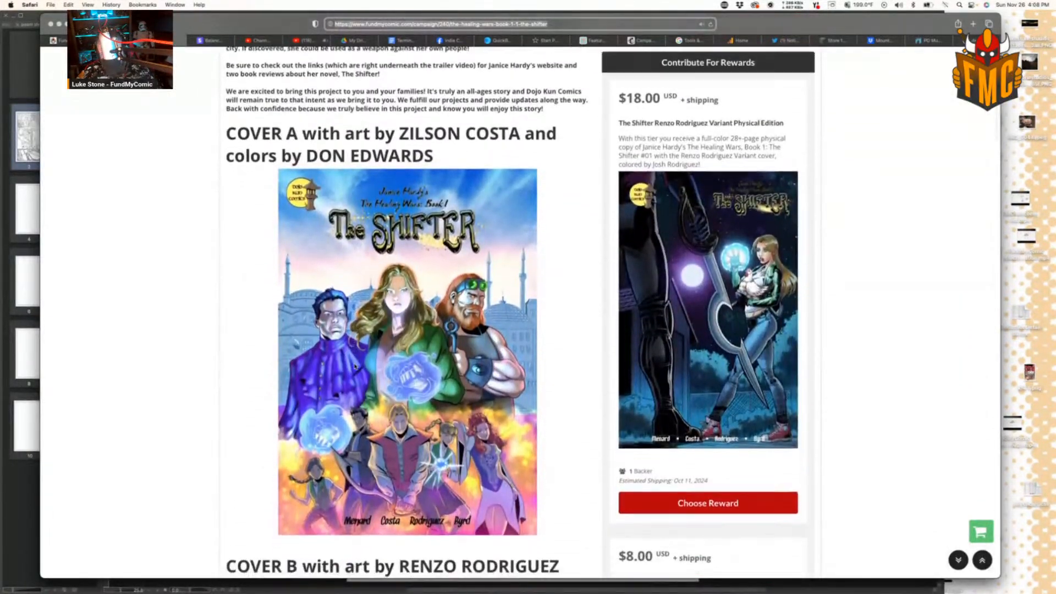
scroll(355, 367, up, 10)
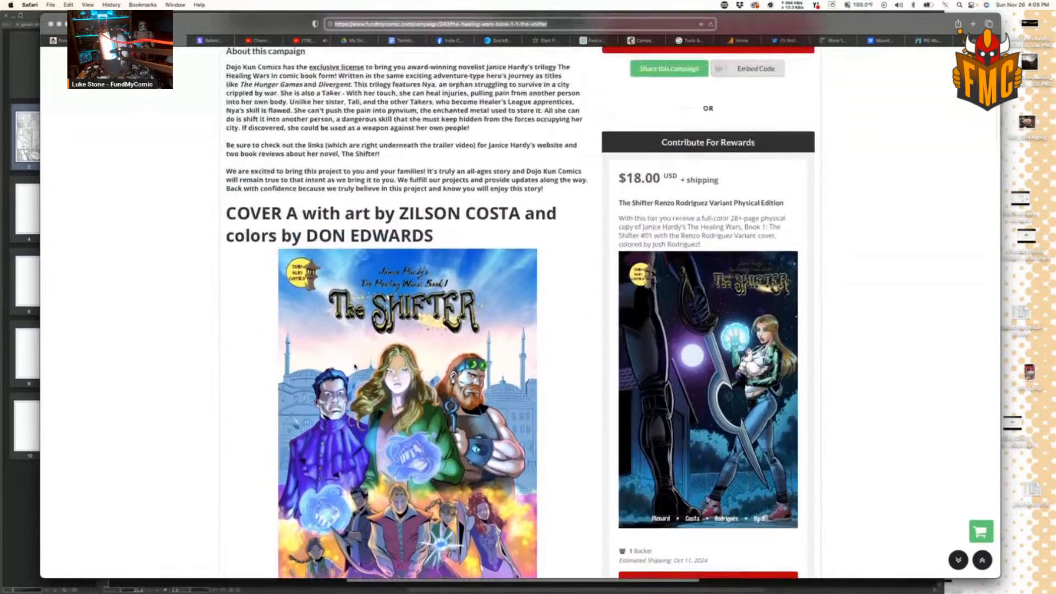
scroll(355, 367, up, 3)
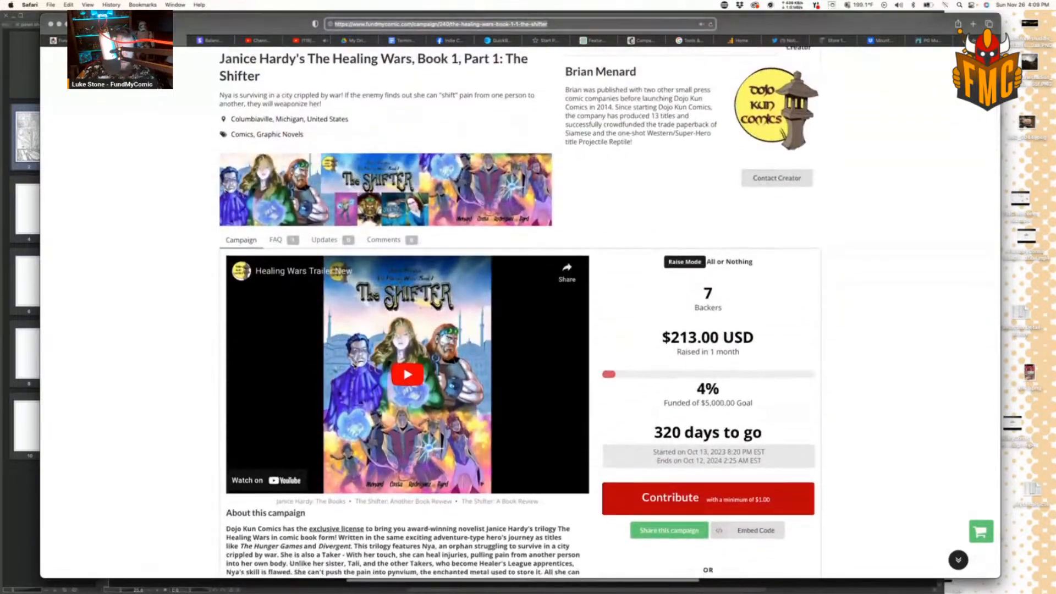
scroll(355, 367, down, 7)
scroll(355, 367, down, 3)
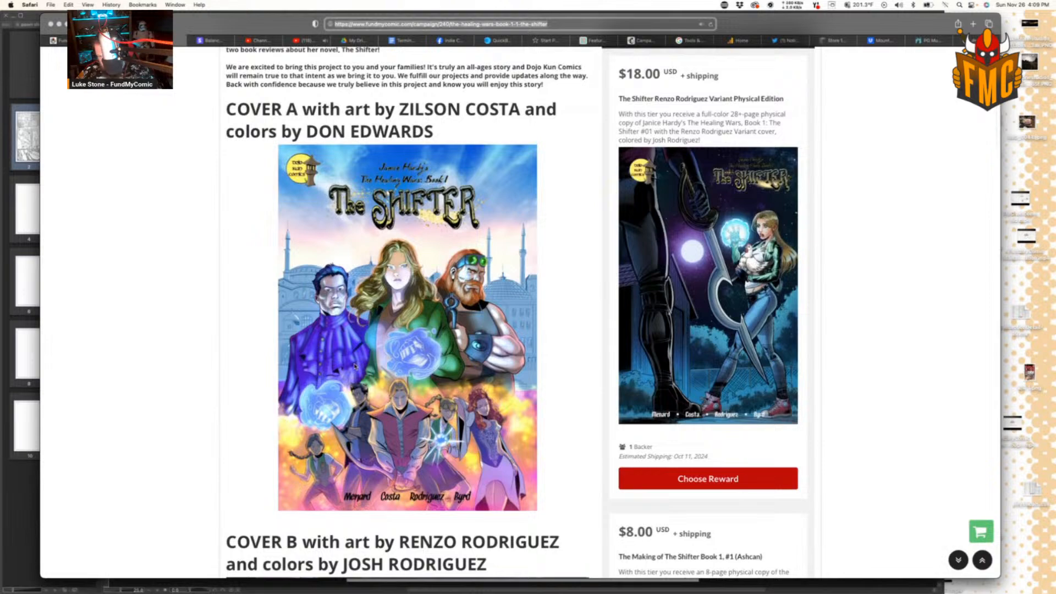
scroll(517, 313, down, 6)
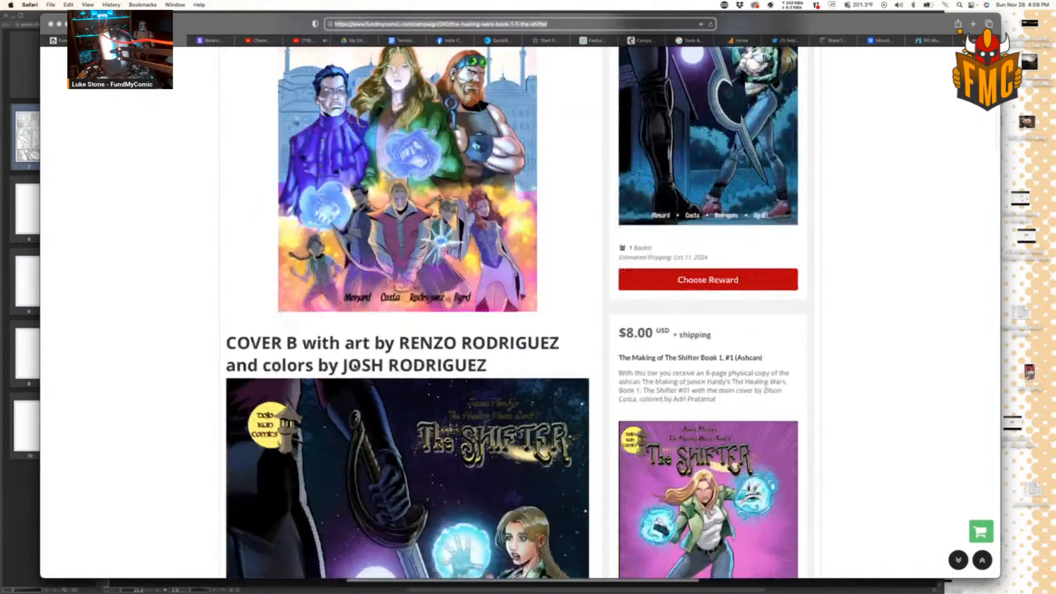
scroll(355, 365, down, 3)
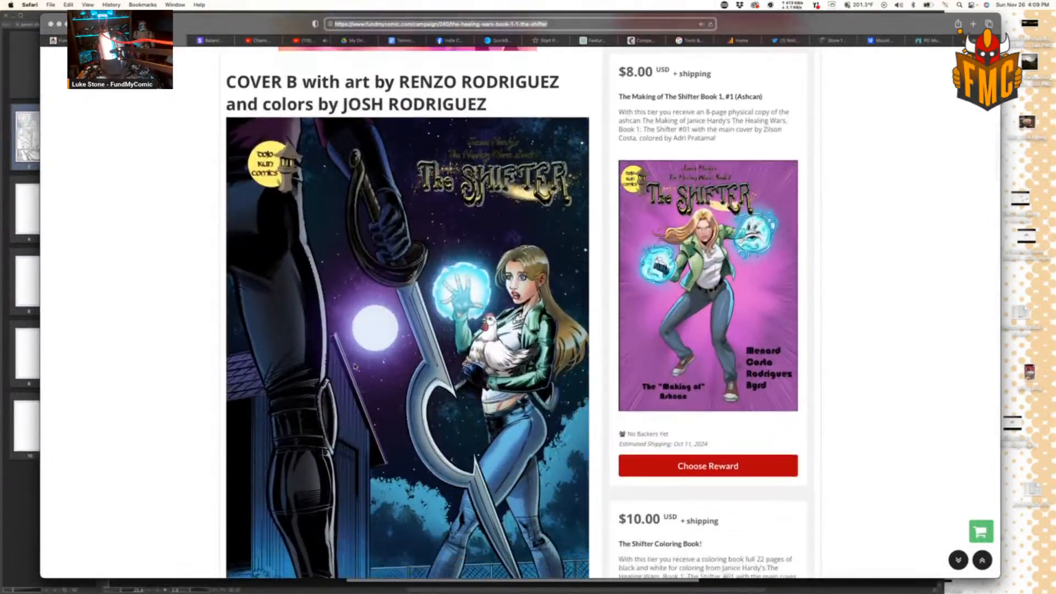
scroll(355, 366, down, 2)
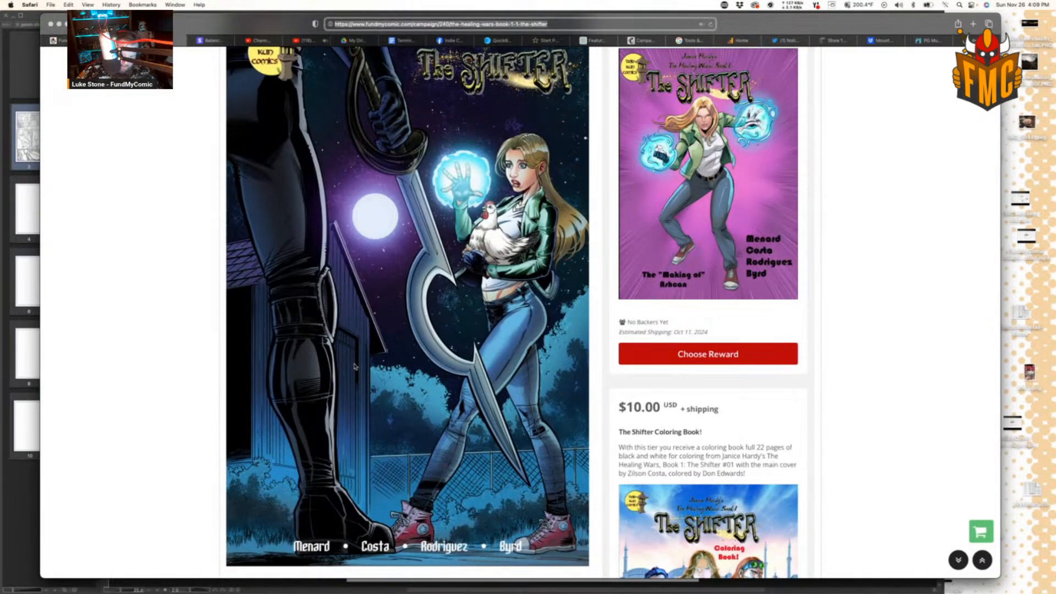
scroll(355, 366, down, 1)
scroll(355, 366, down, 1)
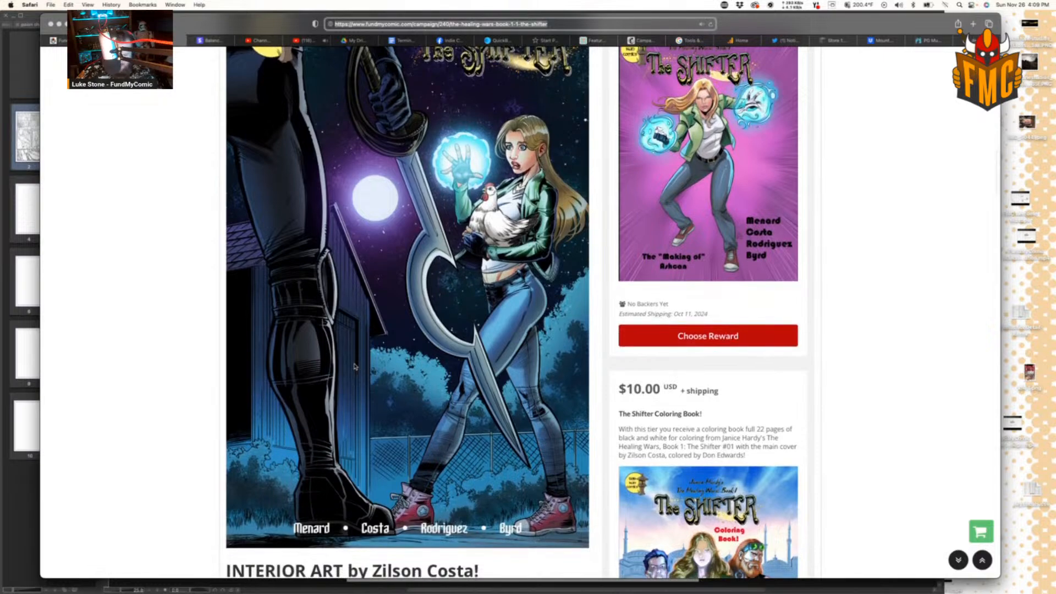
Step: Examine the campaign's interior art pages, the adjacent reward tiers, the "Making of" ashcan and the coloring book section
scroll(355, 366, down, 6)
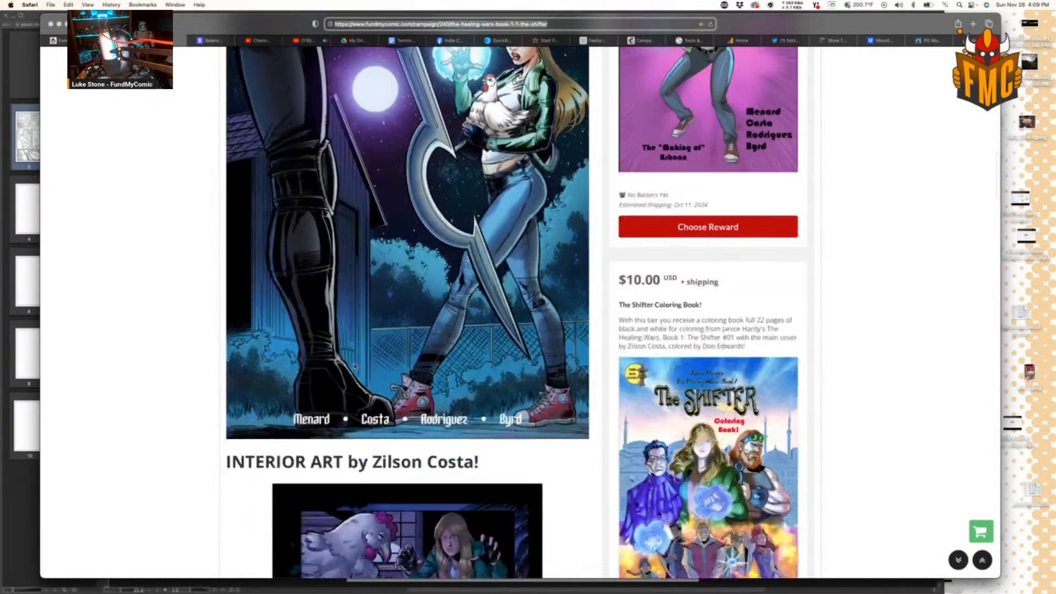
scroll(355, 364, down, 9)
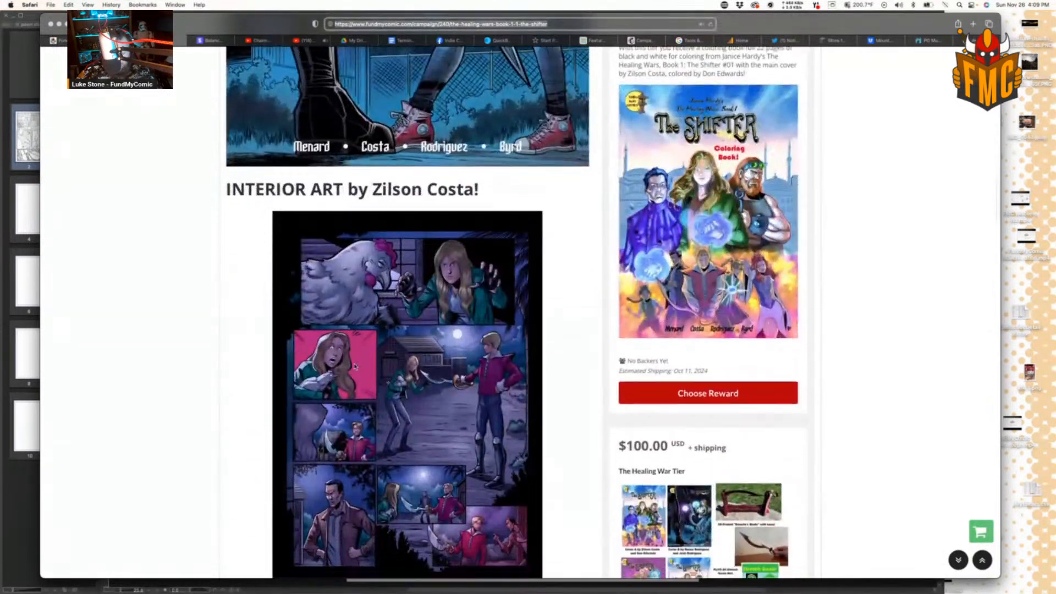
scroll(355, 366, down, 11)
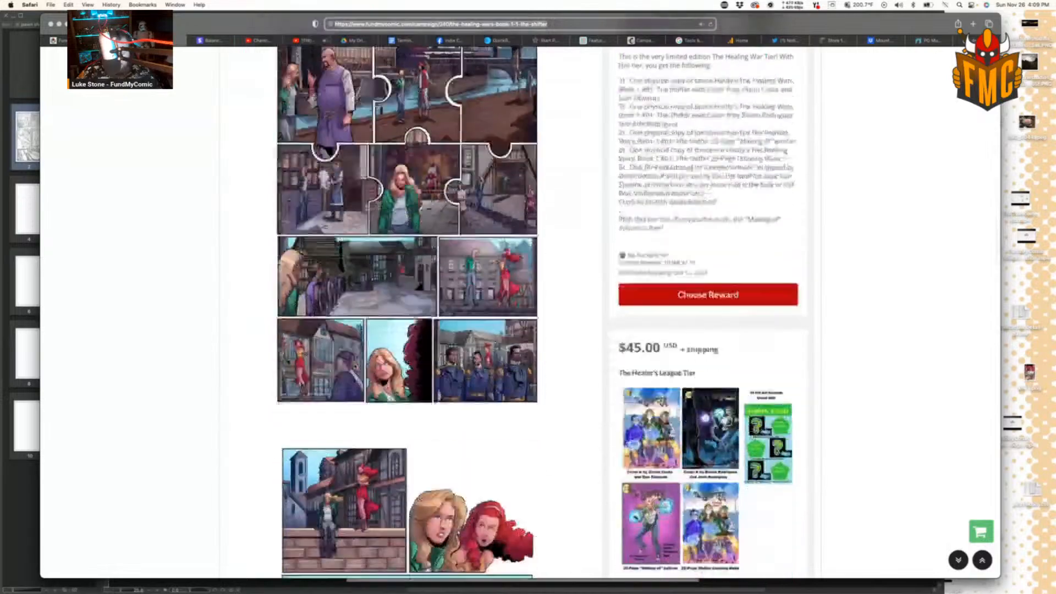
scroll(355, 366, down, 5)
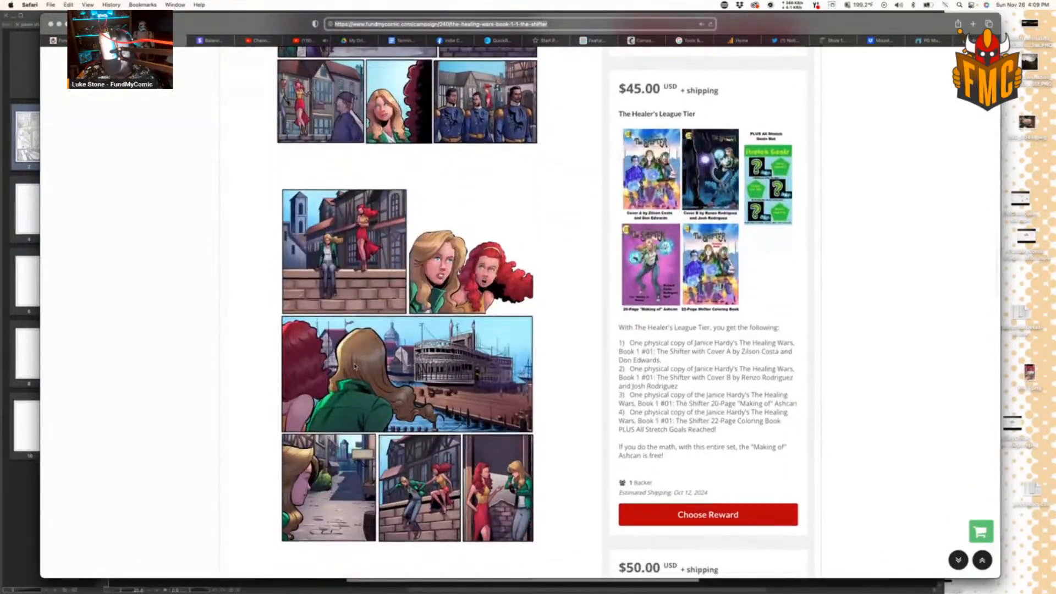
scroll(354, 366, down, 9)
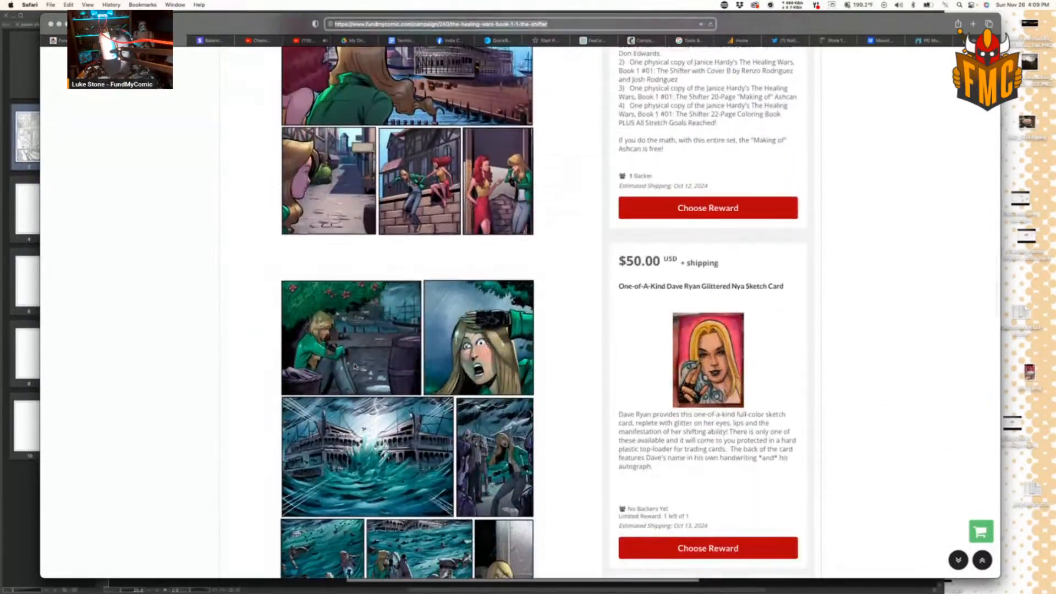
scroll(355, 366, down, 6)
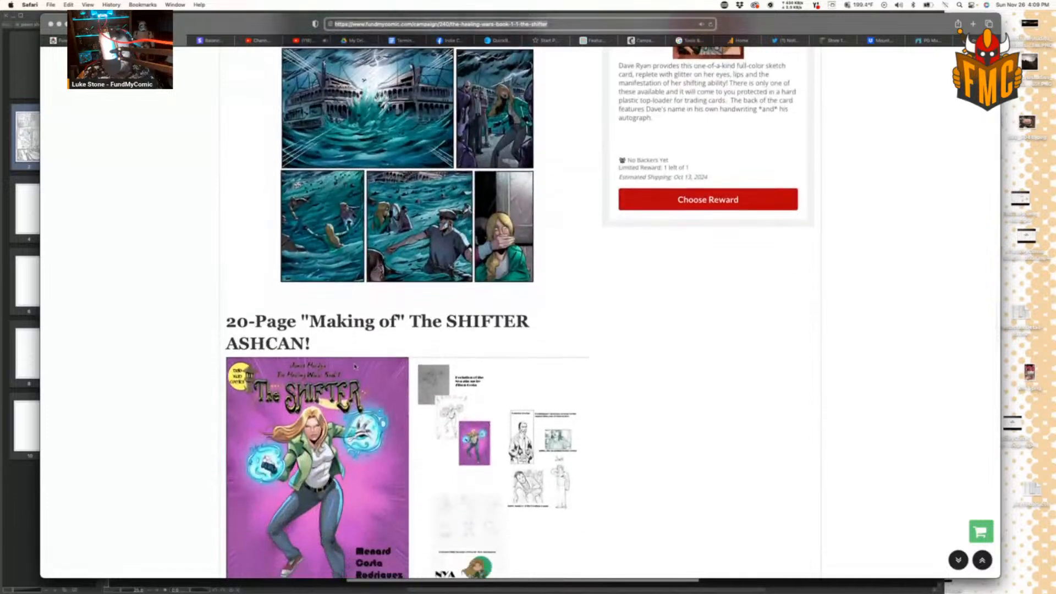
scroll(355, 366, down, 3)
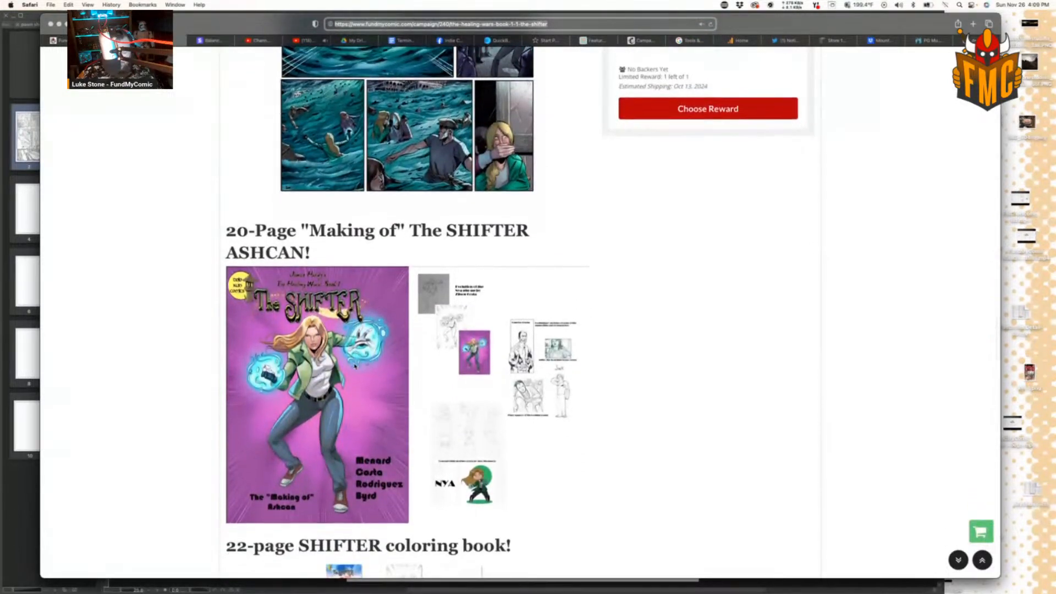
scroll(355, 366, down, 3)
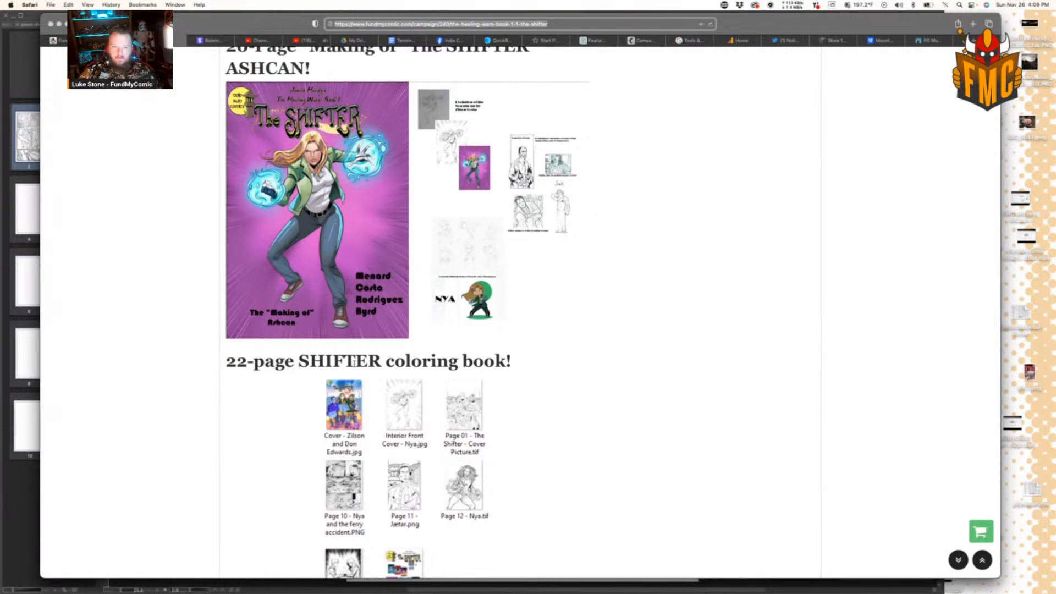
Step: Review the interior comic pages again together with the $50, $45 and $100 reward tiers
scroll(418, 363, up, 10)
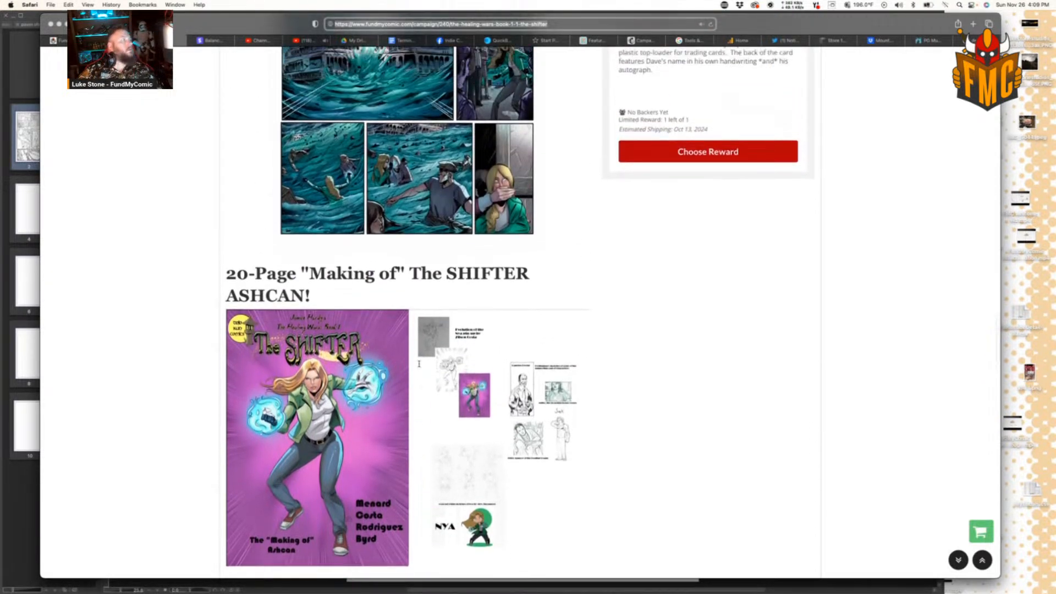
scroll(419, 365, up, 6)
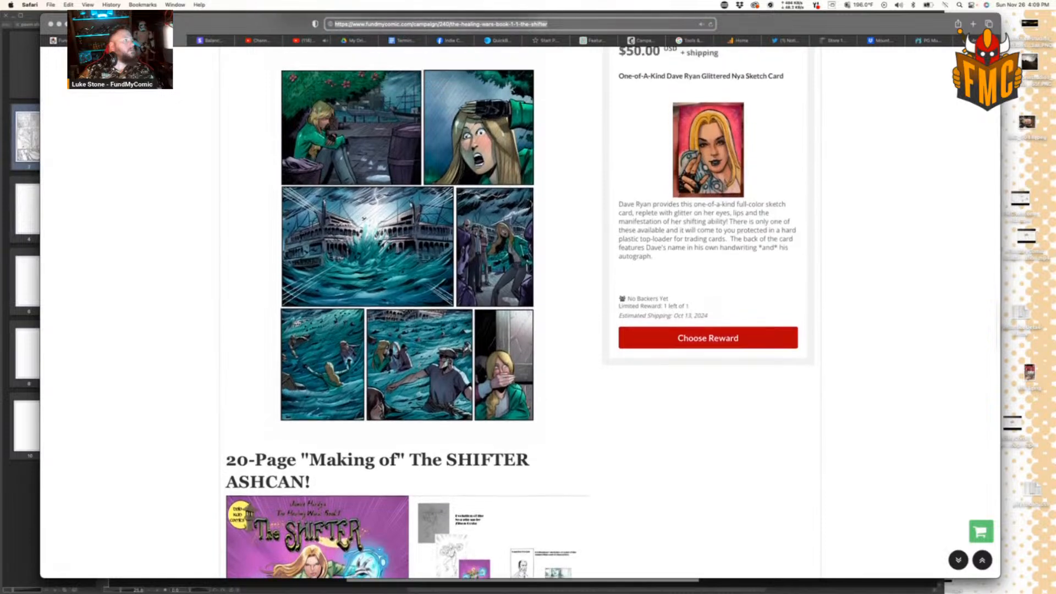
scroll(420, 364, up, 8)
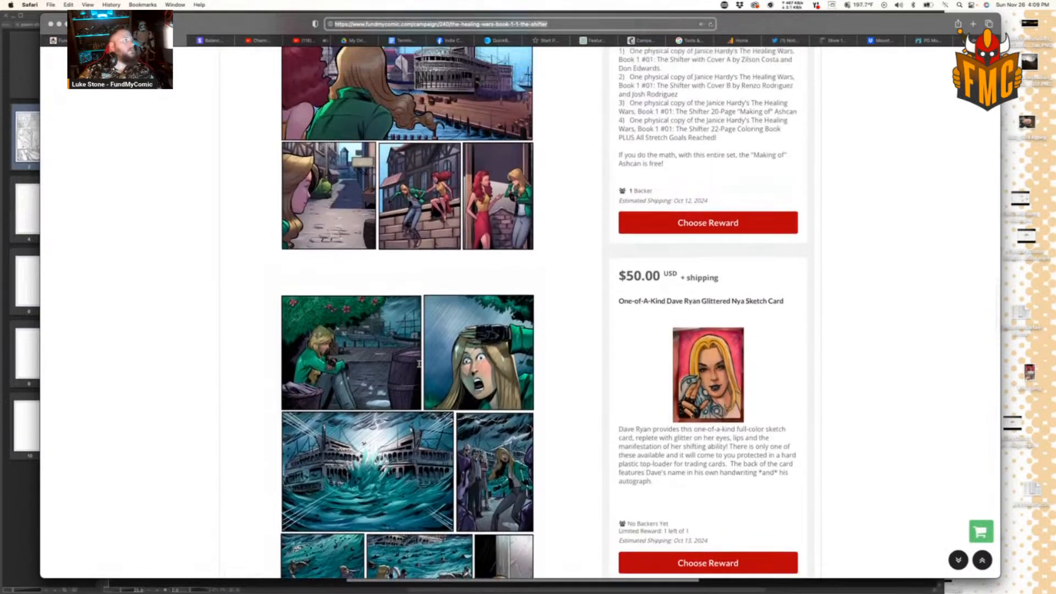
scroll(419, 364, up, 5)
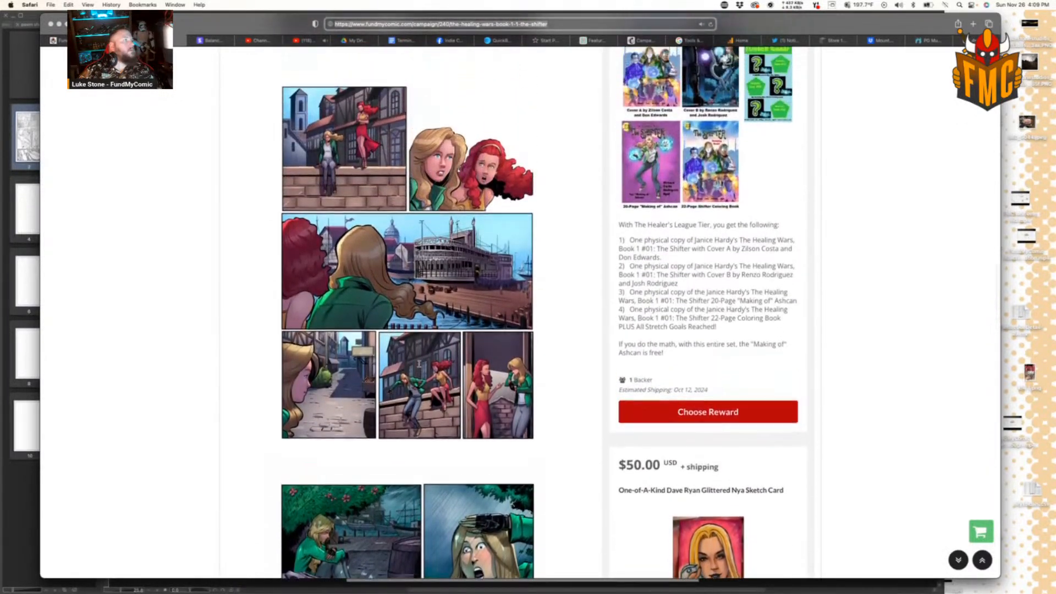
scroll(419, 363, up, 6)
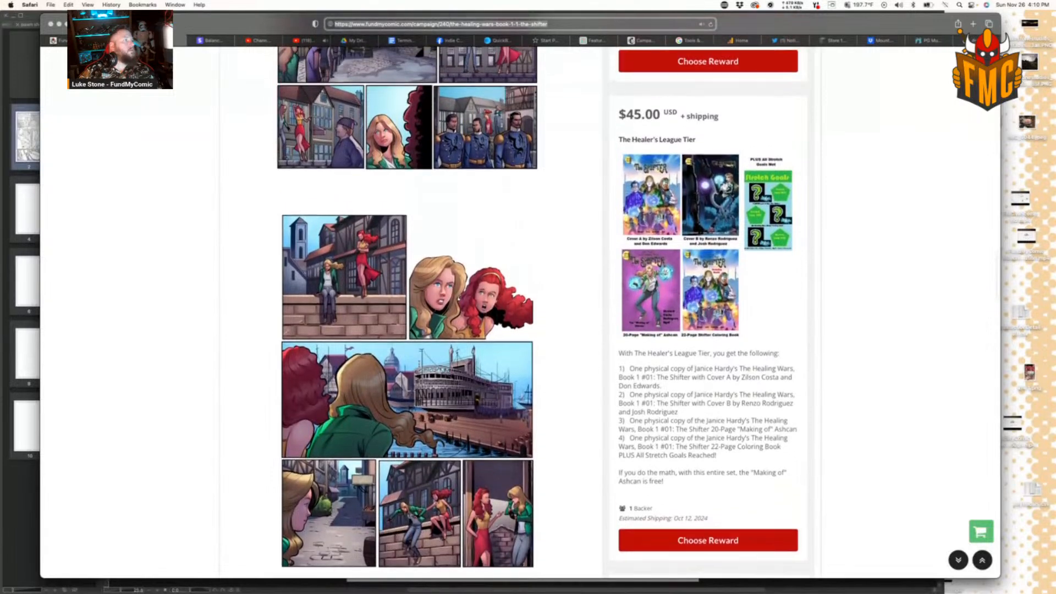
scroll(419, 363, up, 2)
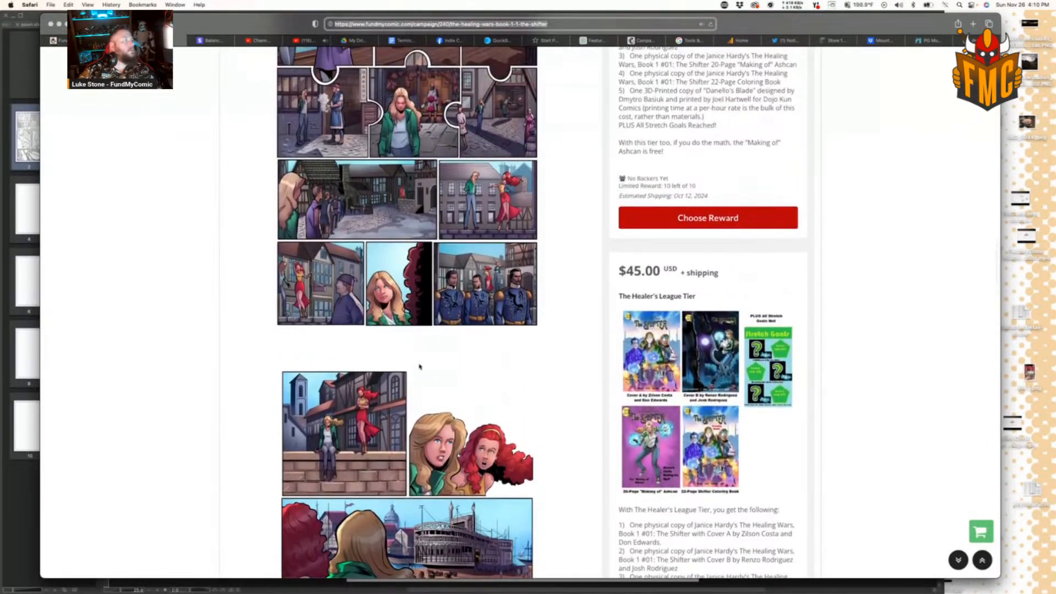
scroll(419, 367, up, 6)
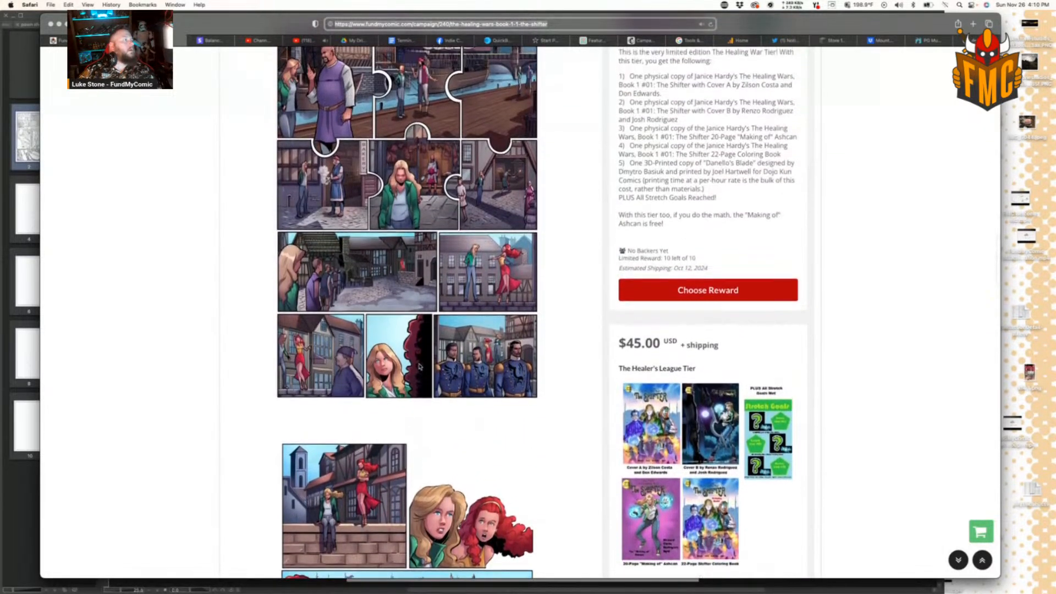
scroll(419, 366, up, 11)
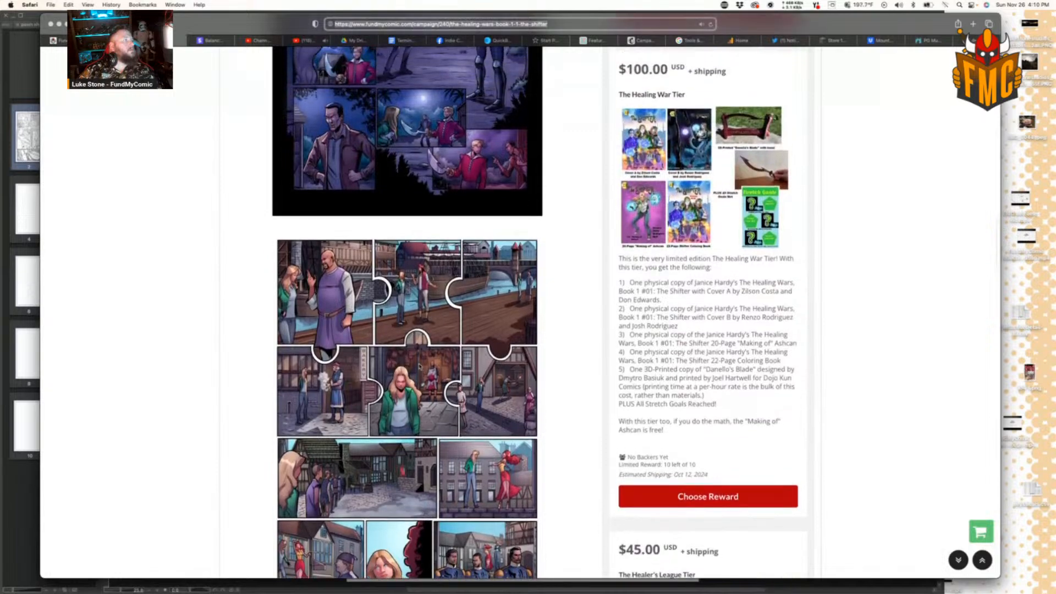
Step: Review the coloring book tier and both cover artworks again, returning to the campaign's title and funding summary
scroll(419, 366, up, 17)
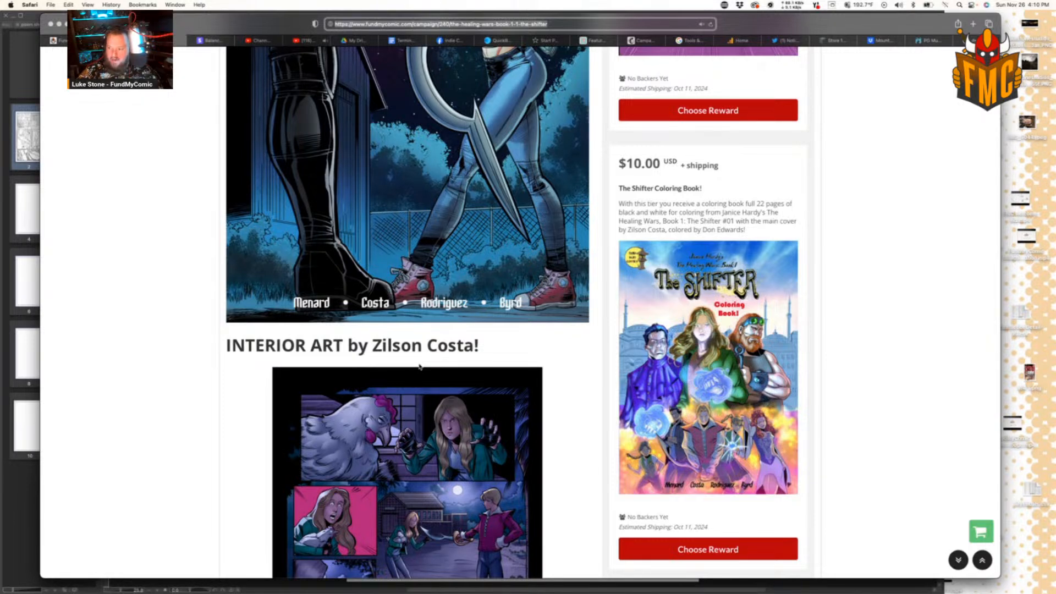
scroll(419, 367, up, 4)
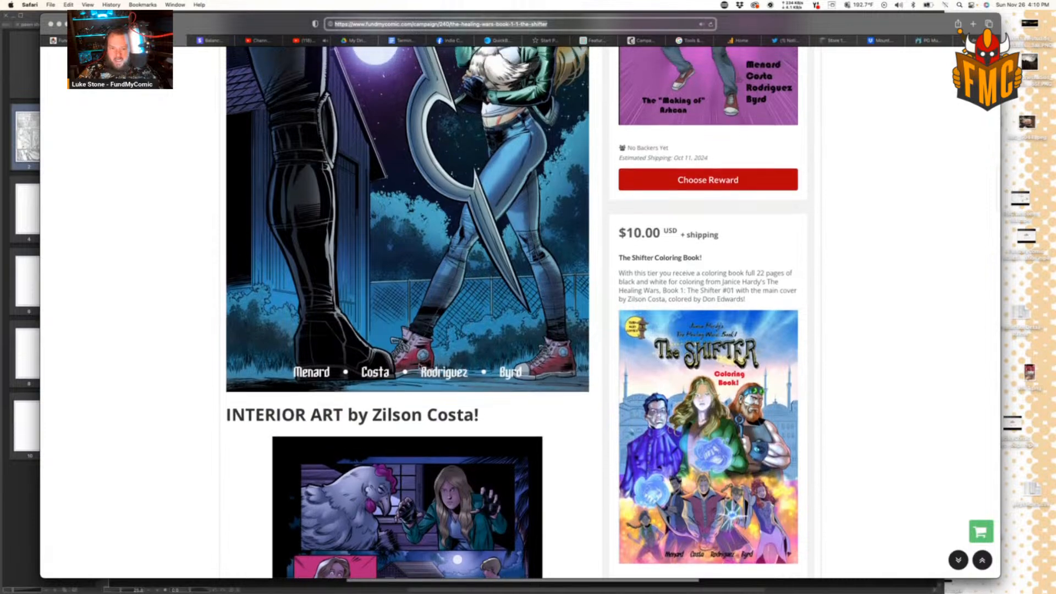
scroll(420, 367, up, 15)
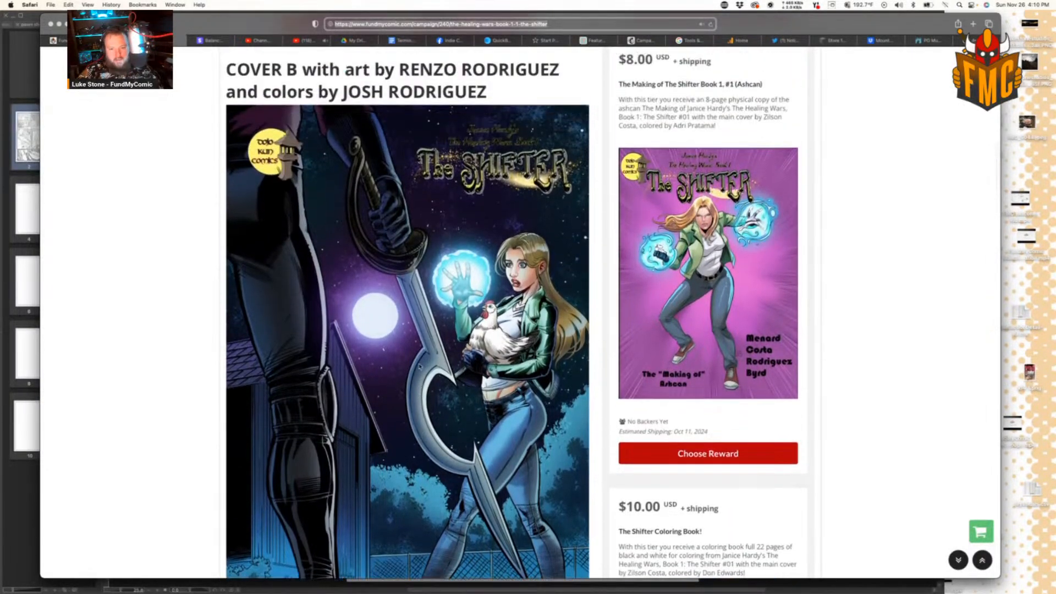
scroll(419, 367, up, 18)
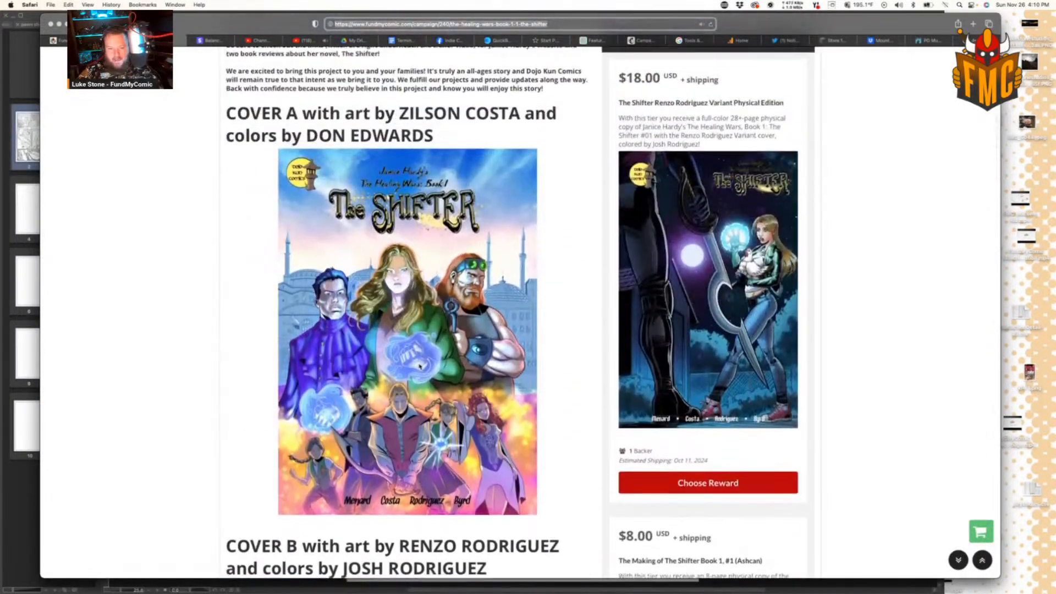
scroll(420, 367, up, 20)
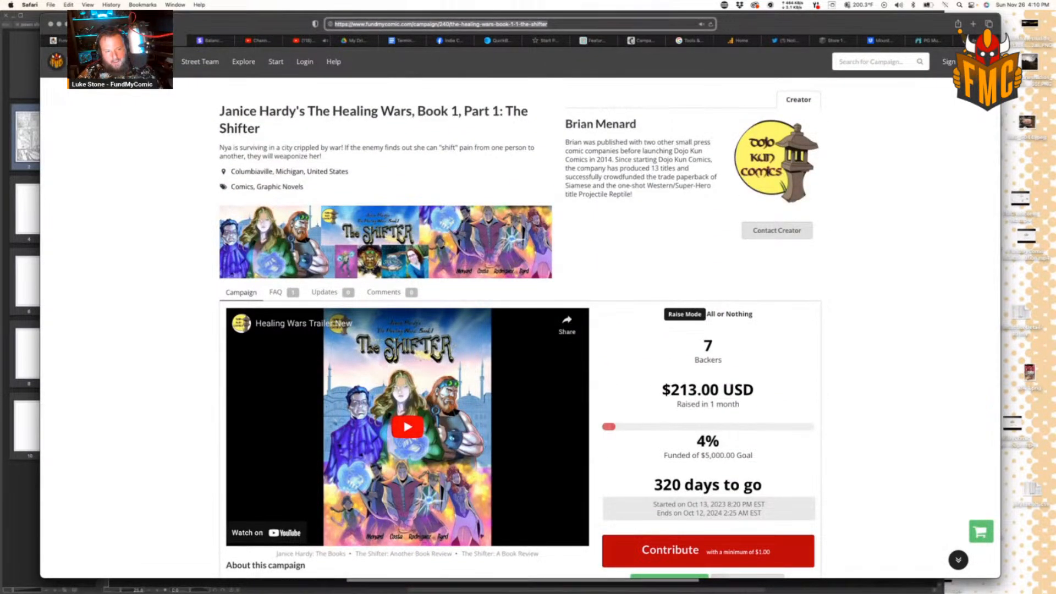
Step: Return to the FundMyComic homepage and open the Star Cross Team-Up #1: Starstruck + Trashman campaign from the featured picks
click(65, 42)
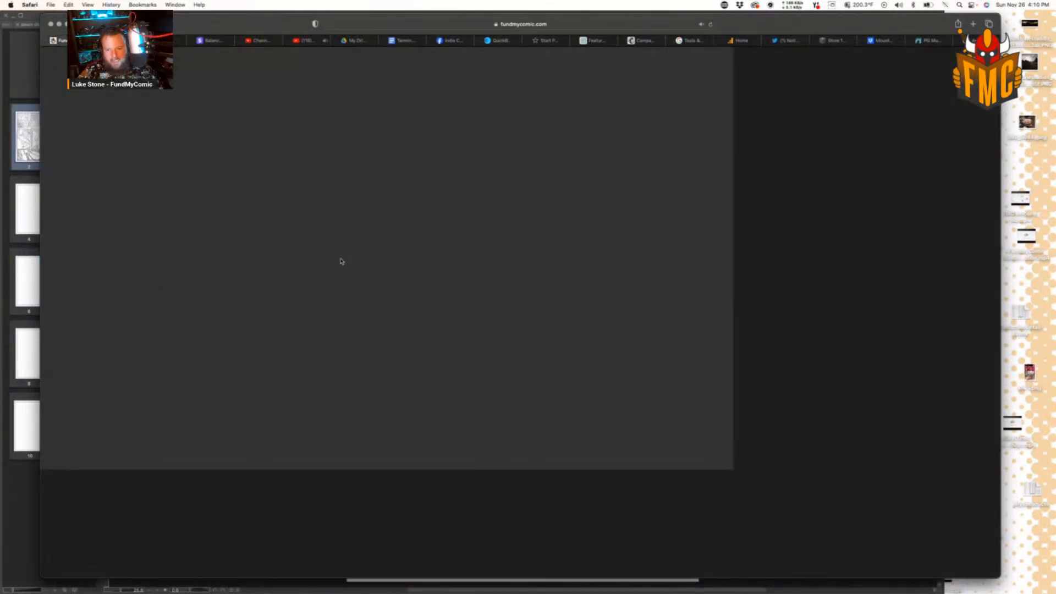
scroll(341, 262, down, 15)
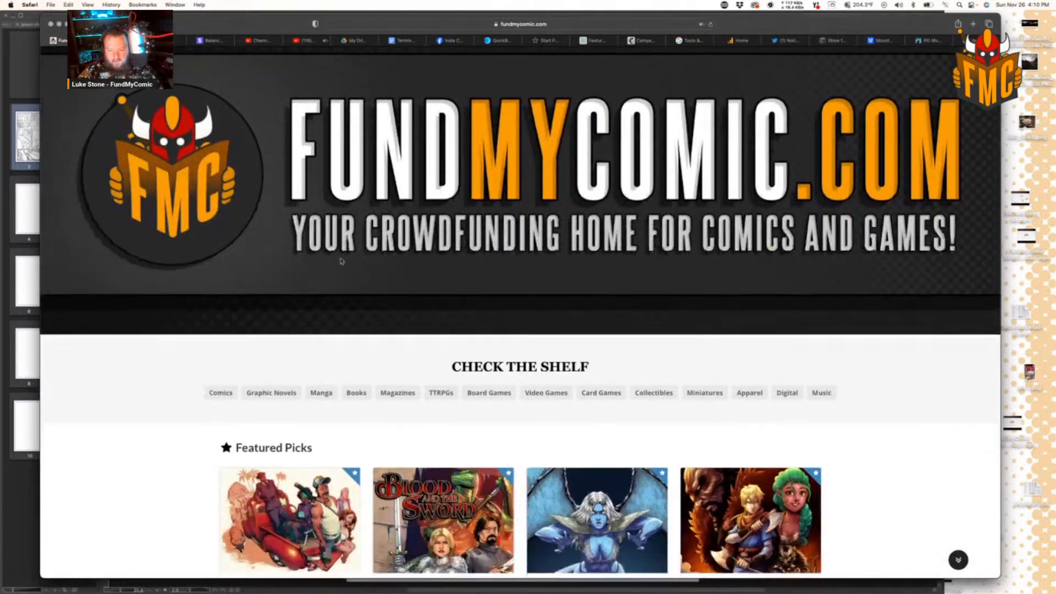
scroll(342, 262, down, 6)
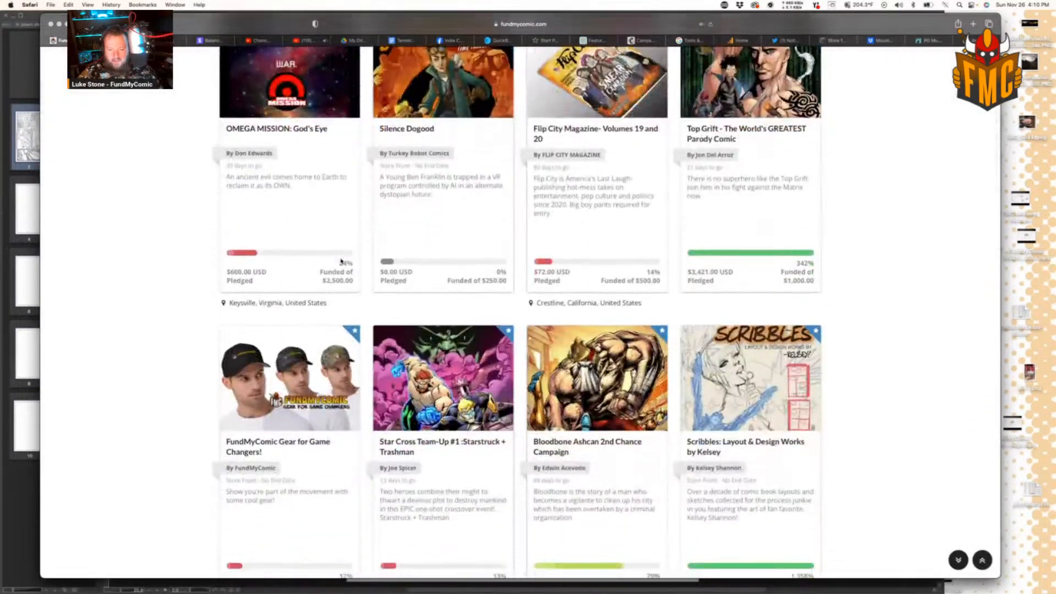
scroll(454, 296, down, 1)
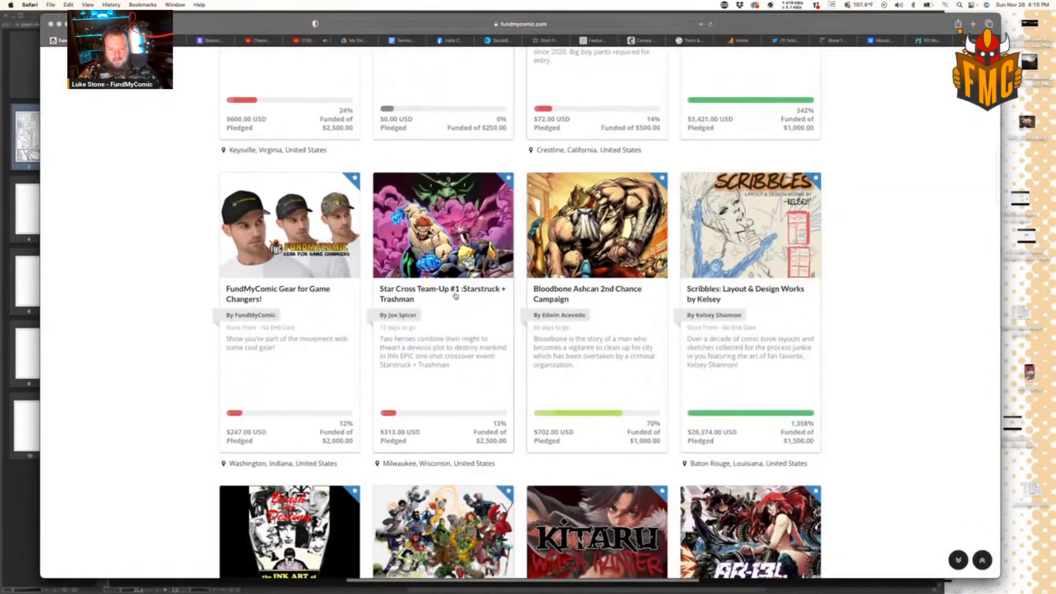
scroll(456, 374, down, 20)
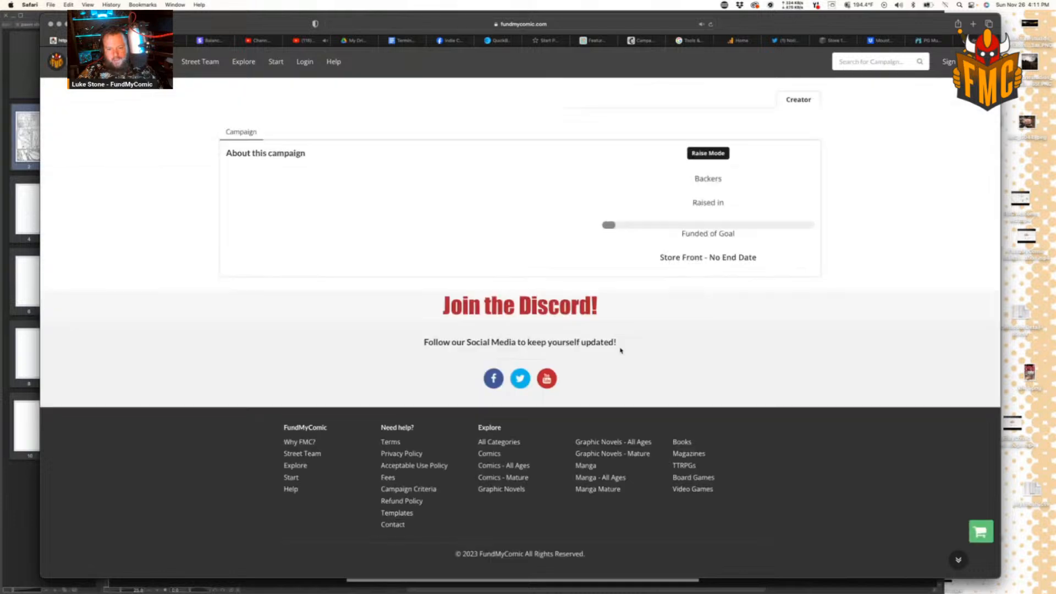
Step: Examine the Star Cross Team-Up #1 campaign's video, funding summary and the start of its description
scroll(621, 351, down, 5)
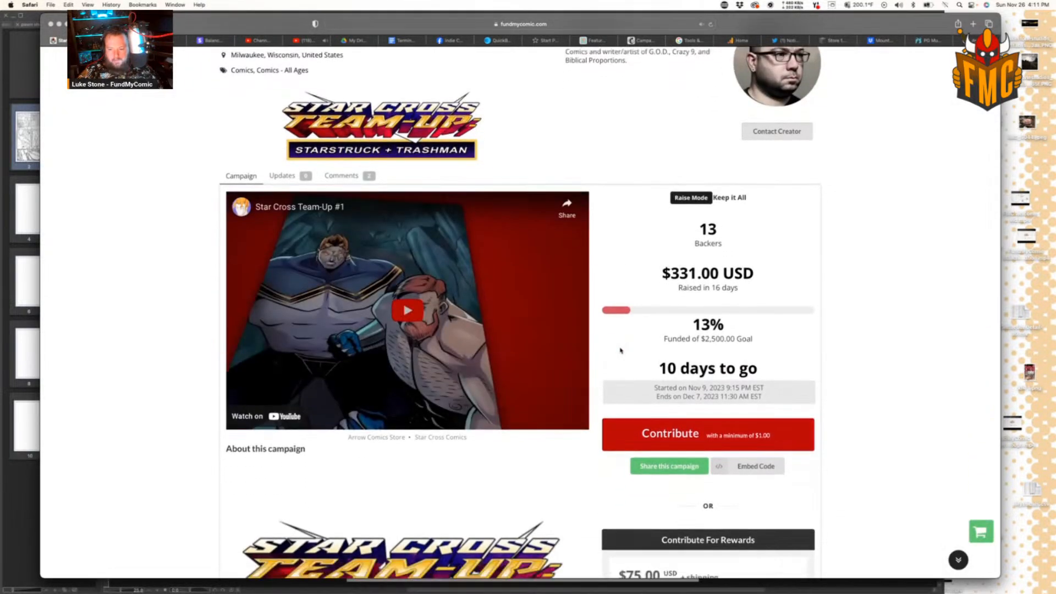
scroll(620, 351, down, 3)
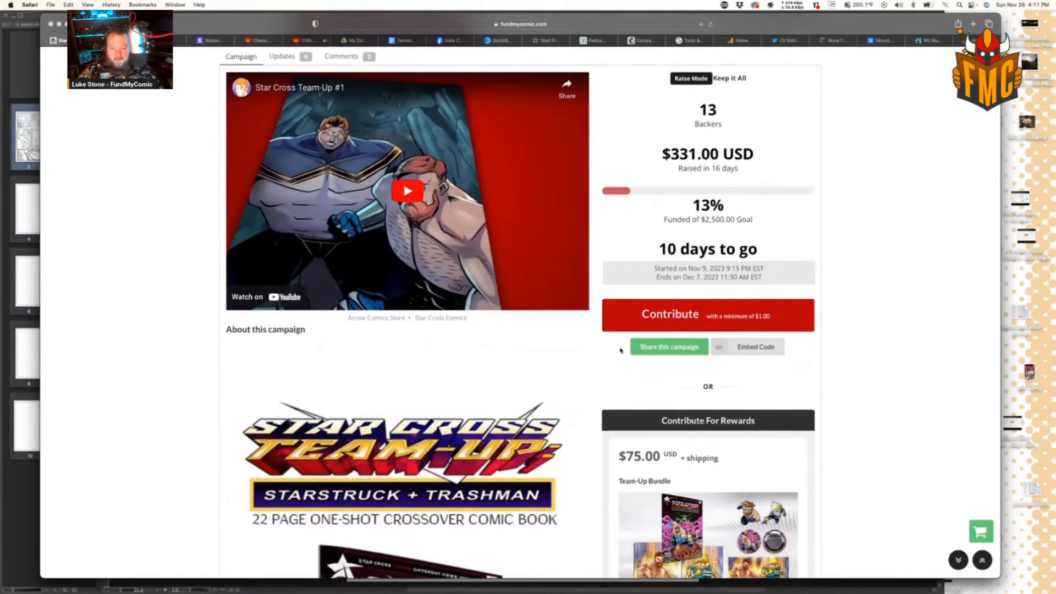
scroll(621, 351, down, 1)
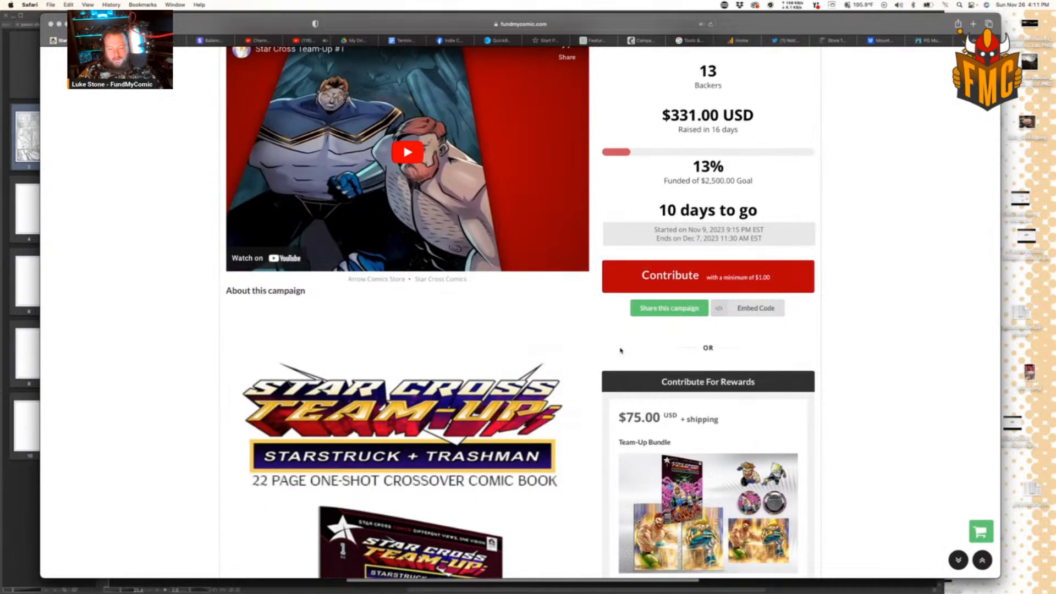
scroll(620, 350, down, 1)
scroll(620, 351, down, 2)
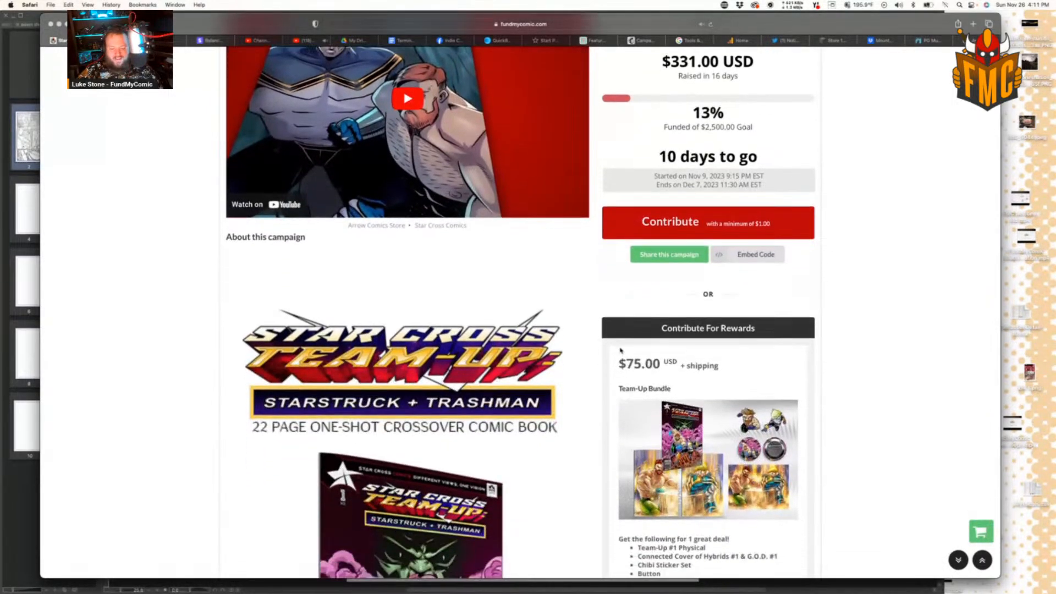
scroll(620, 350, up, 3)
scroll(621, 350, up, 1)
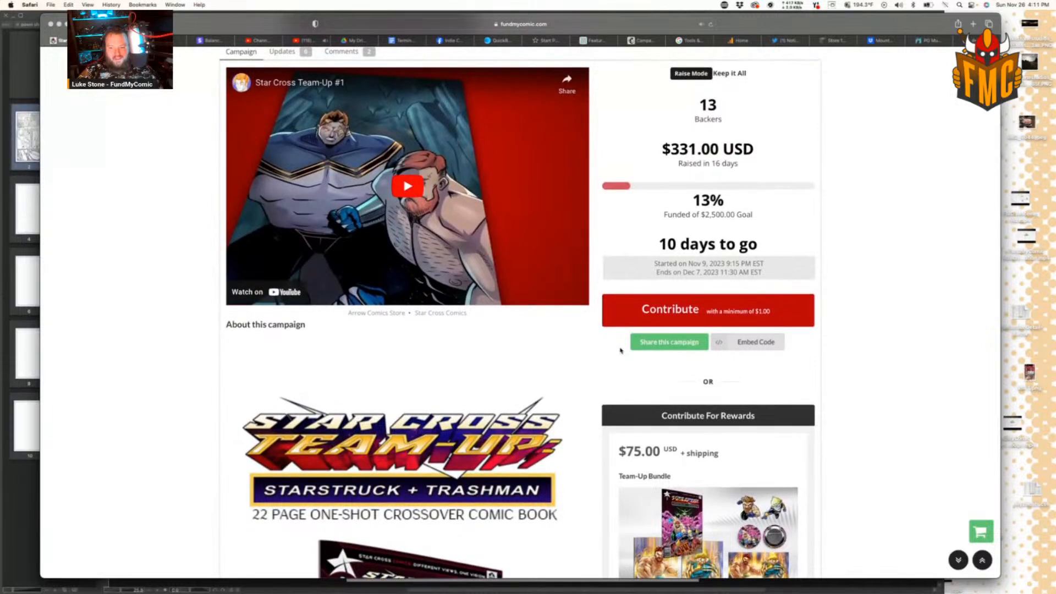
scroll(621, 351, down, 1)
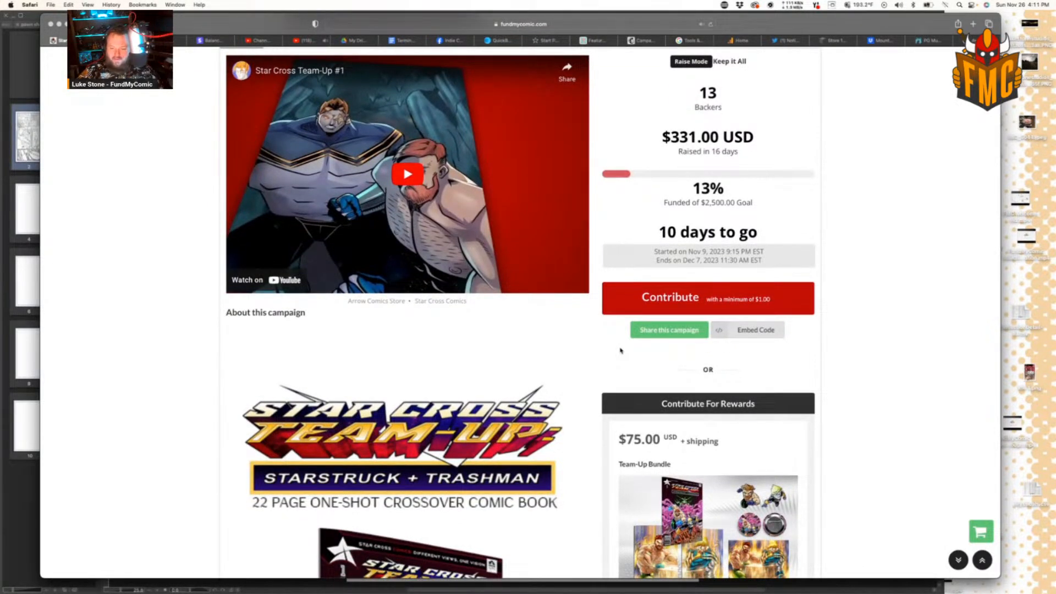
scroll(621, 350, down, 5)
scroll(621, 350, down, 6)
scroll(620, 350, up, 8)
scroll(620, 351, up, 7)
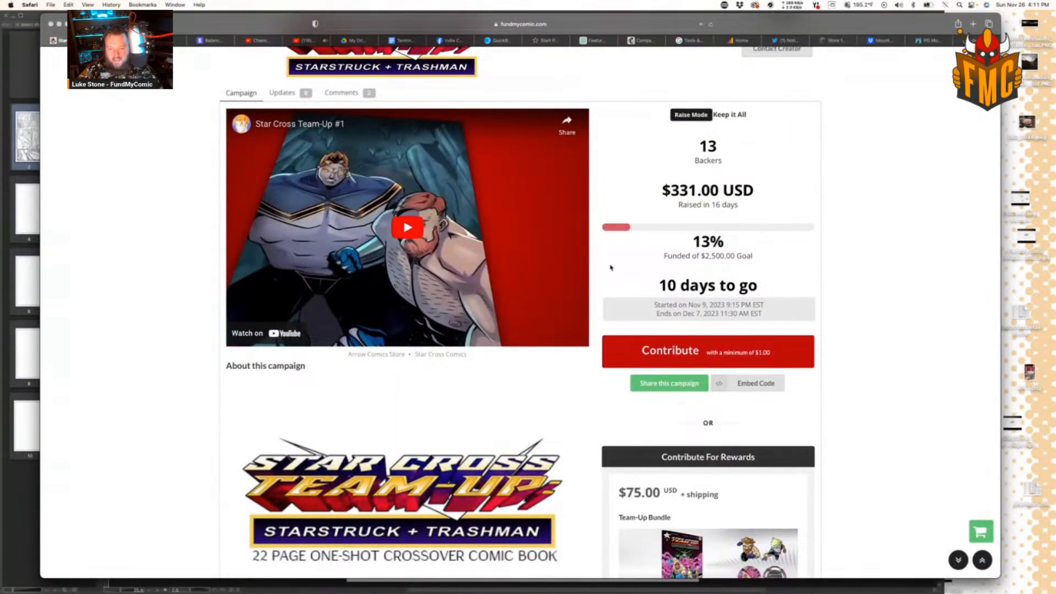
scroll(611, 267, down, 2)
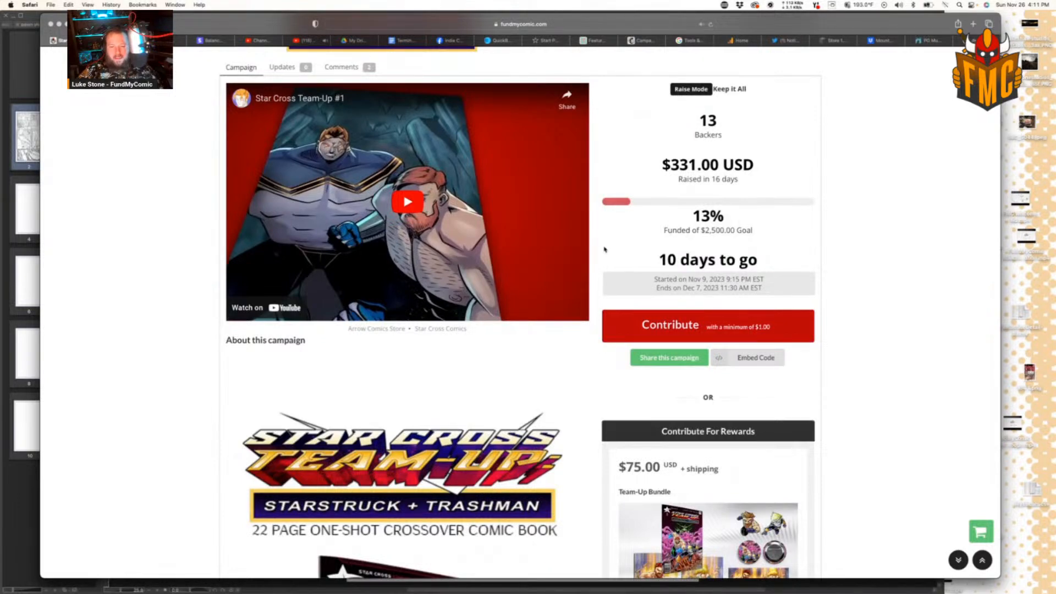
Step: Skim the campaign description from the cover and creative team through the sample pages to the exclusive chibis, returning to the cover
scroll(604, 249, down, 20)
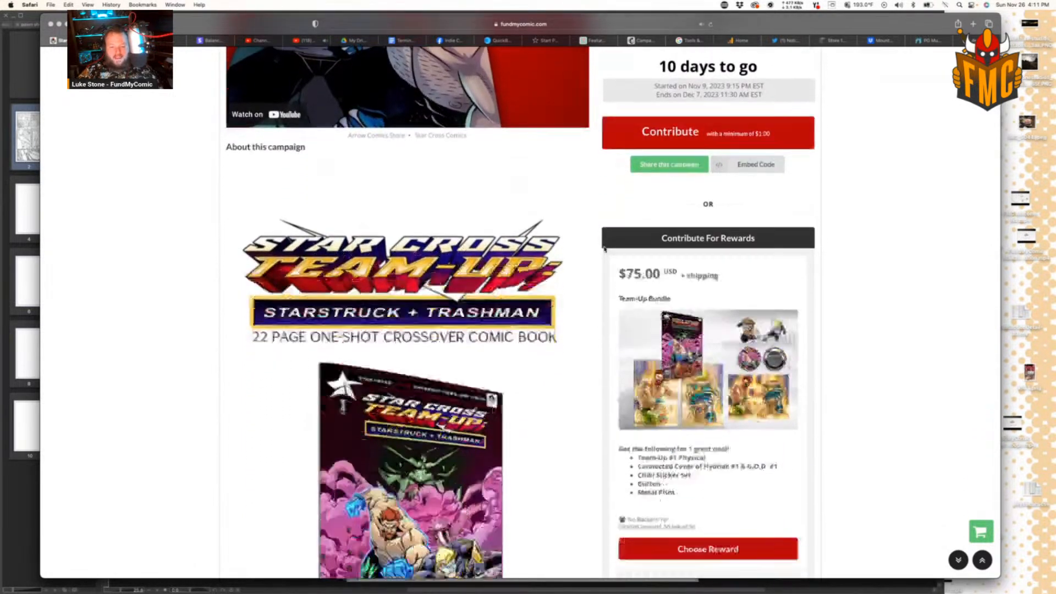
scroll(604, 249, down, 10)
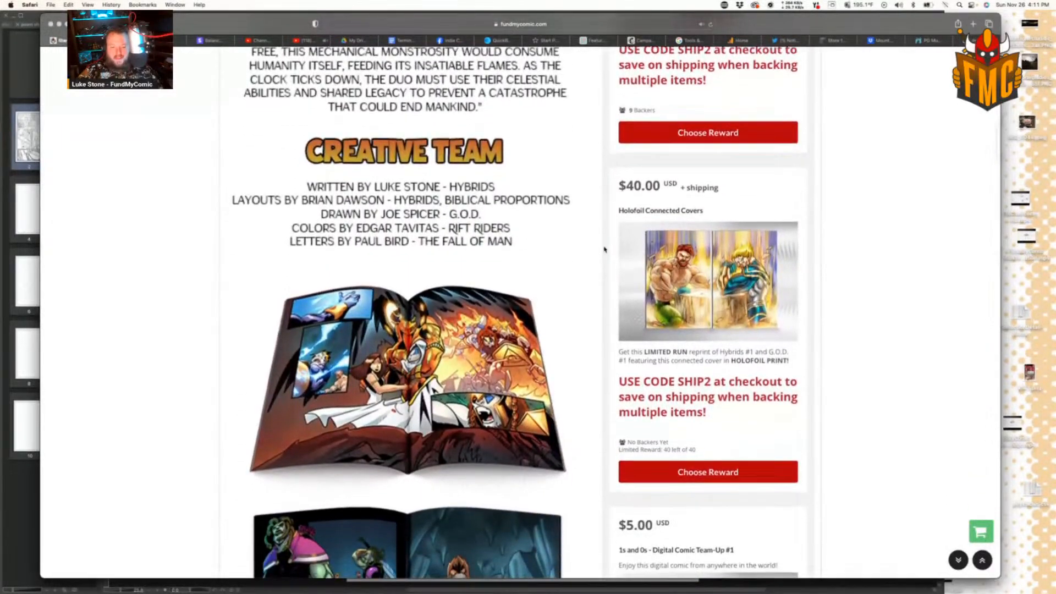
scroll(604, 249, down, 10)
scroll(605, 249, down, 20)
scroll(604, 249, down, 20)
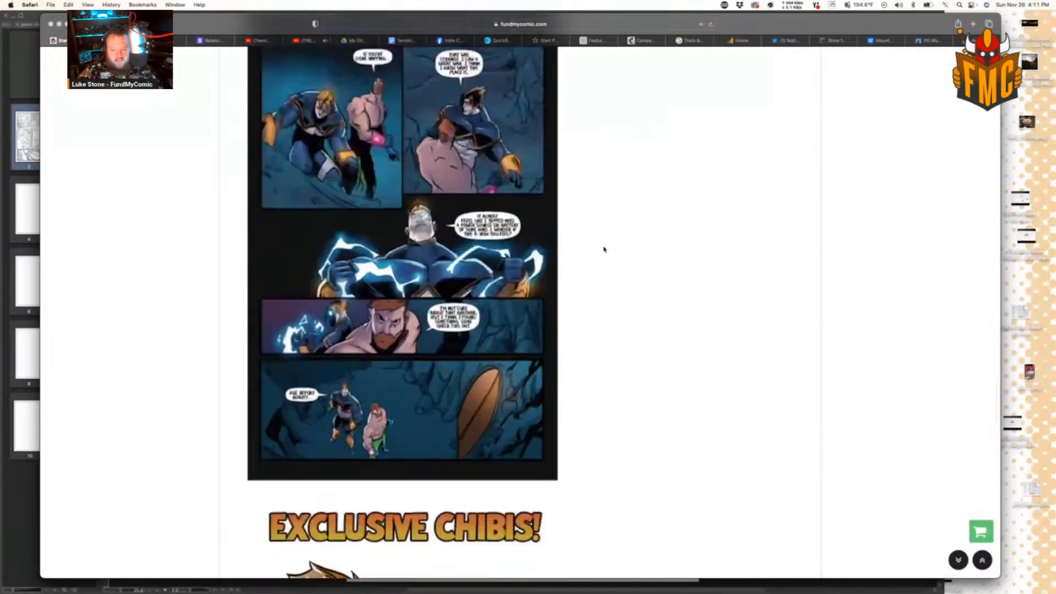
scroll(604, 249, up, 15)
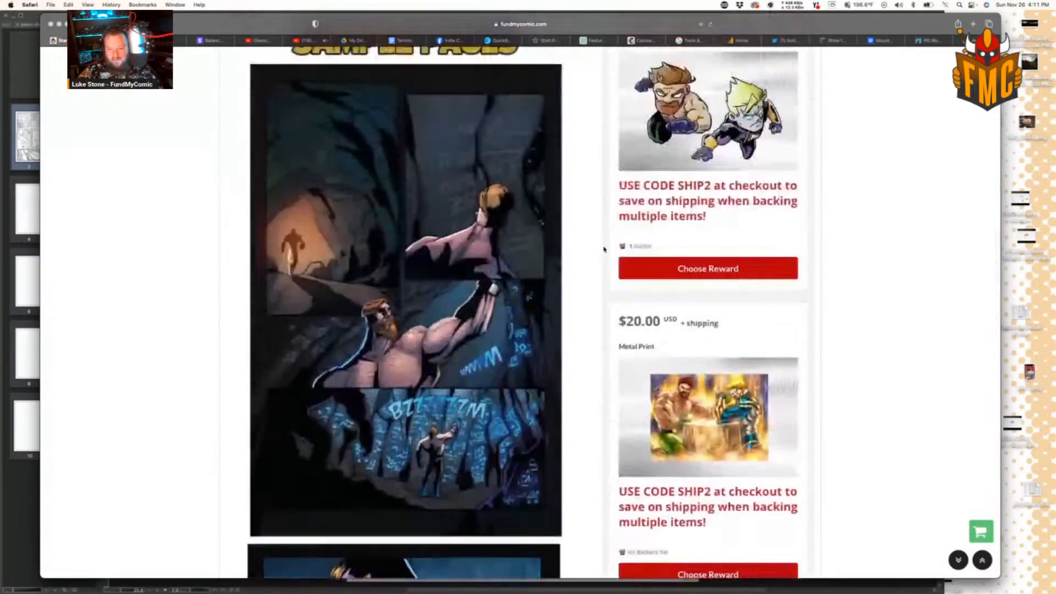
scroll(604, 249, up, 15)
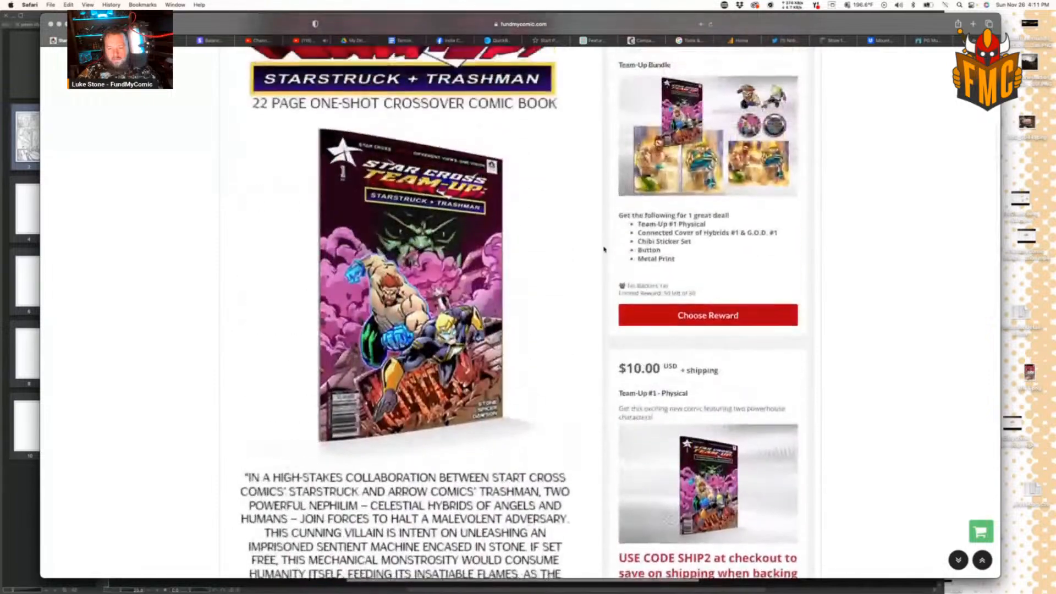
Step: Review the $75 Team-Up Bundle, the $10 physical comic and the $40 Holofoil Connected Covers reward tiers
scroll(604, 249, down, 2)
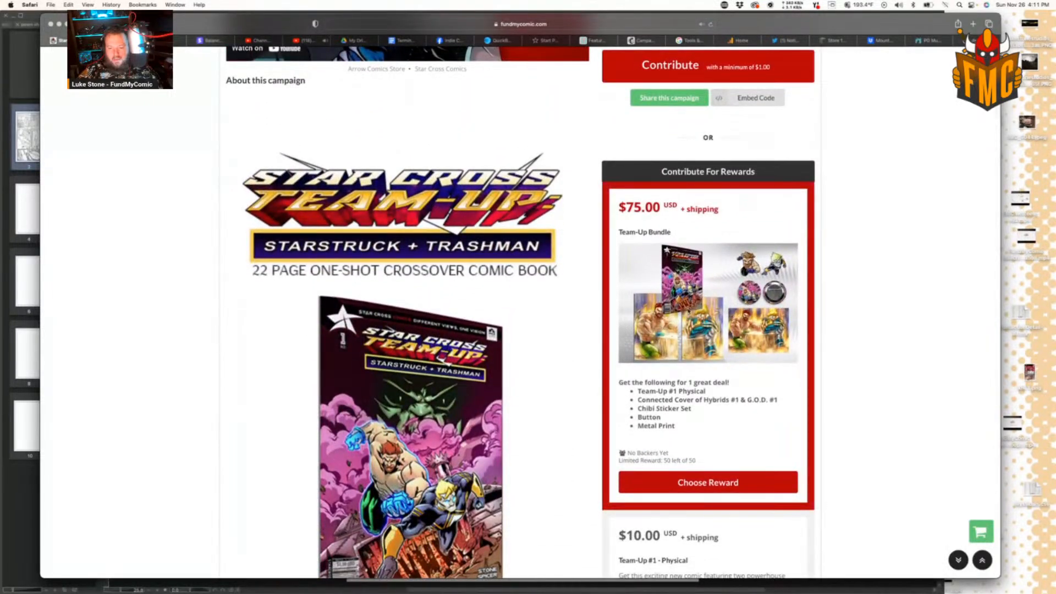
scroll(604, 250, down, 4)
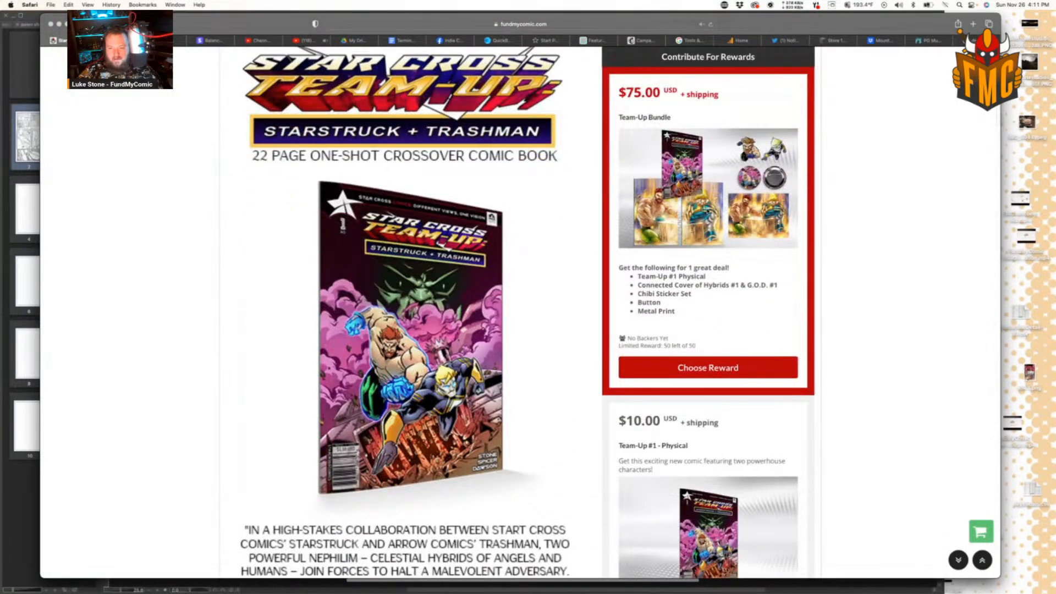
scroll(723, 154, down, 1)
scroll(744, 250, down, 10)
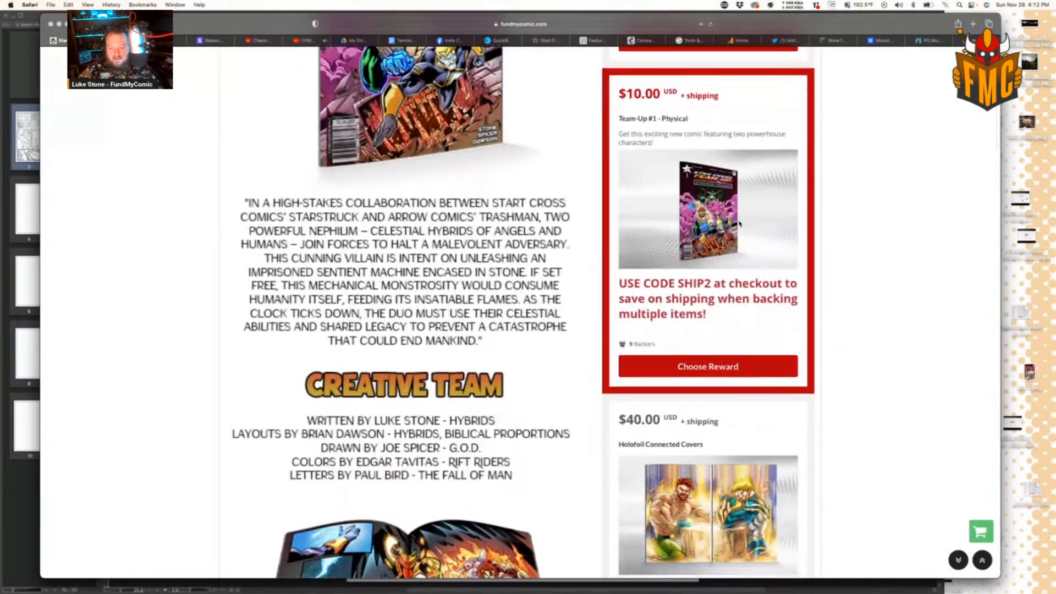
scroll(732, 270, down, 7)
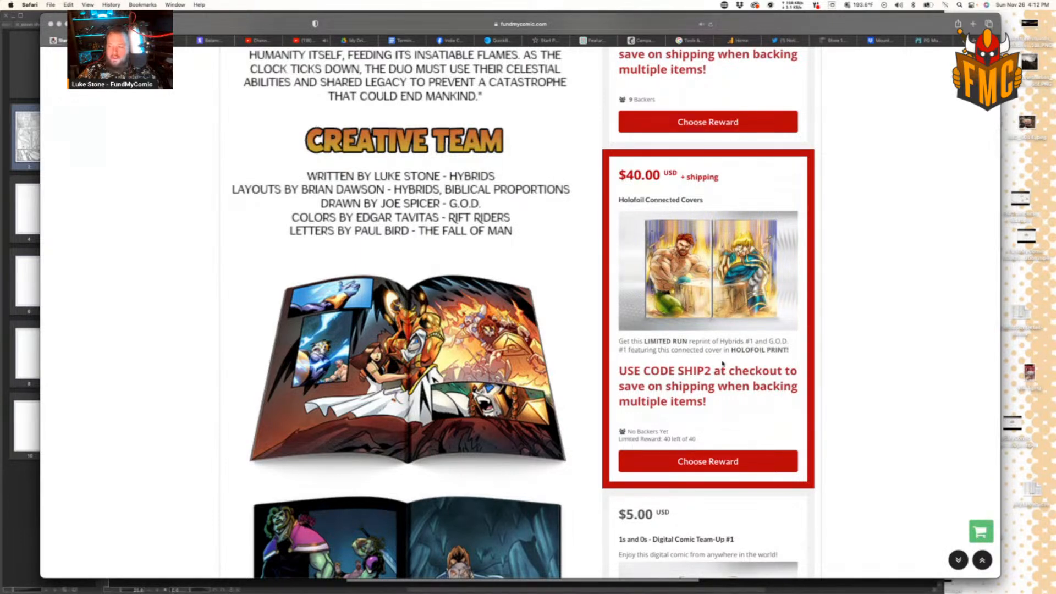
scroll(723, 363, down, 1)
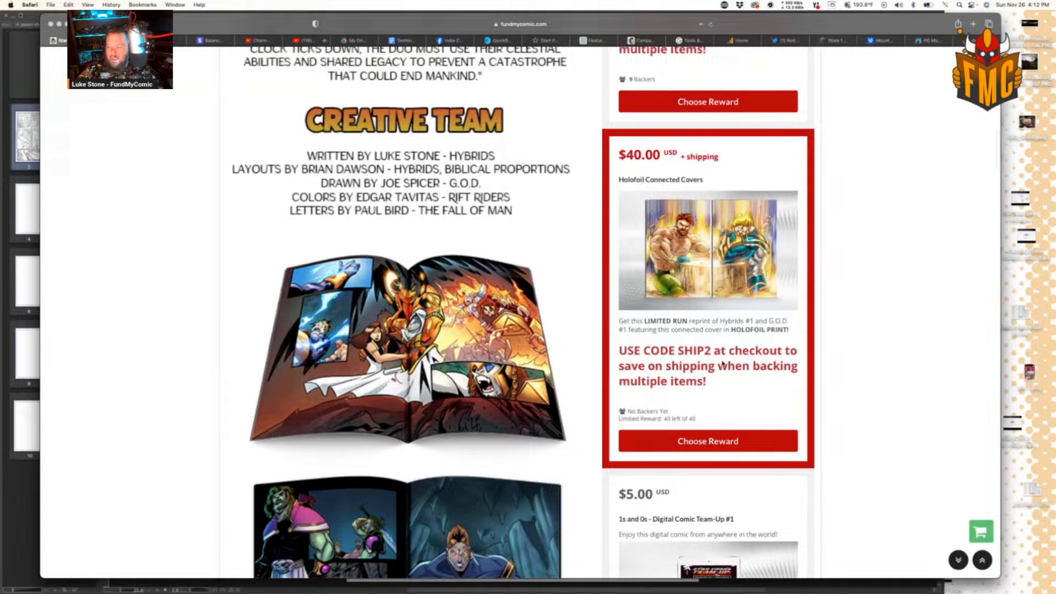
scroll(723, 364, down, 3)
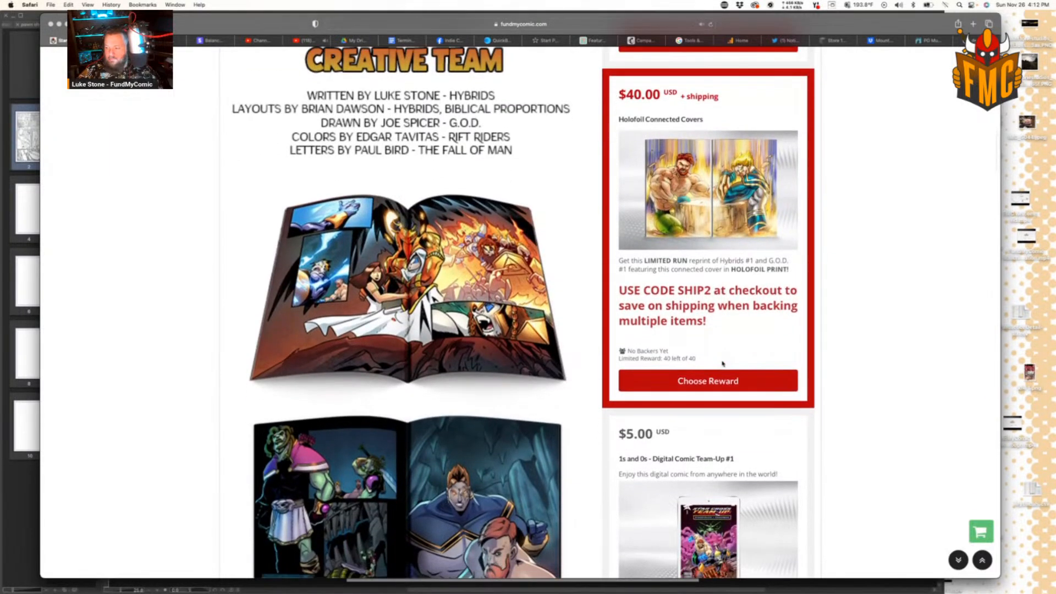
scroll(723, 363, down, 1)
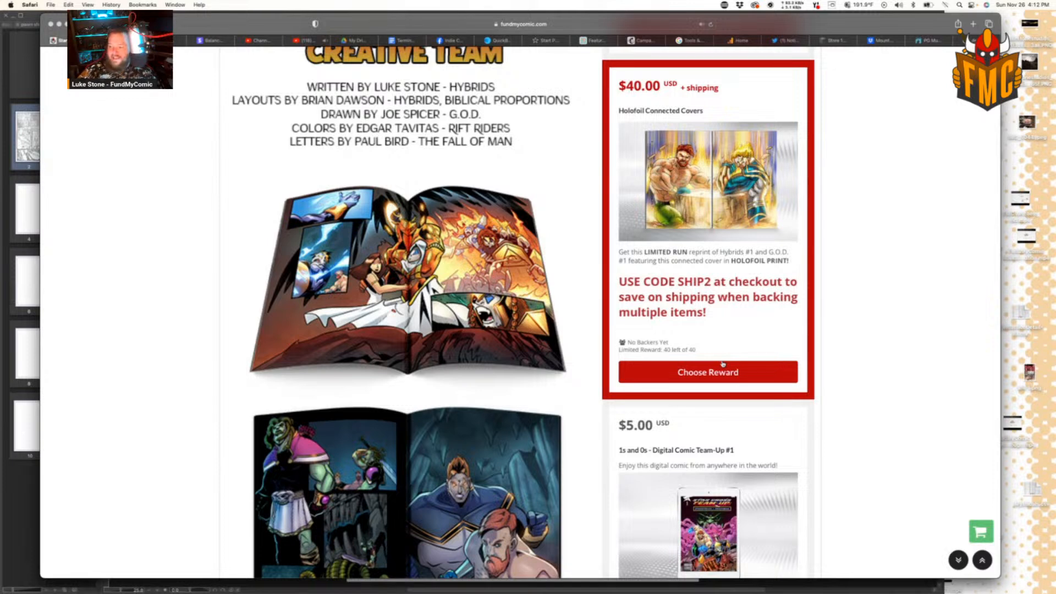
scroll(723, 363, down, 1)
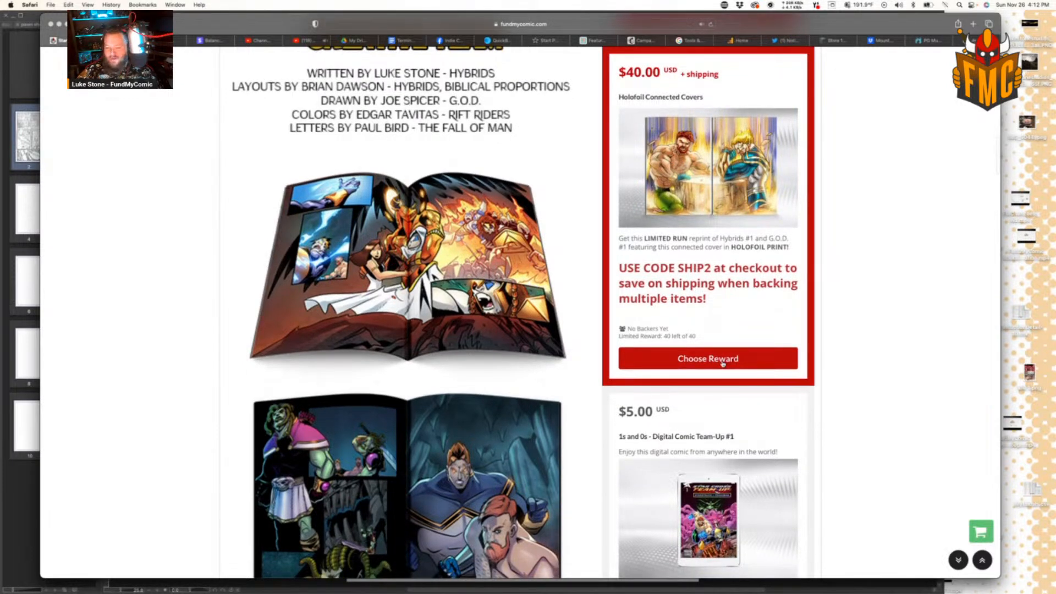
Step: Review the $5 digital comic, $10 Chibi Set and $20 Metal Print reward tiers beside the sample pages
scroll(723, 363, down, 5)
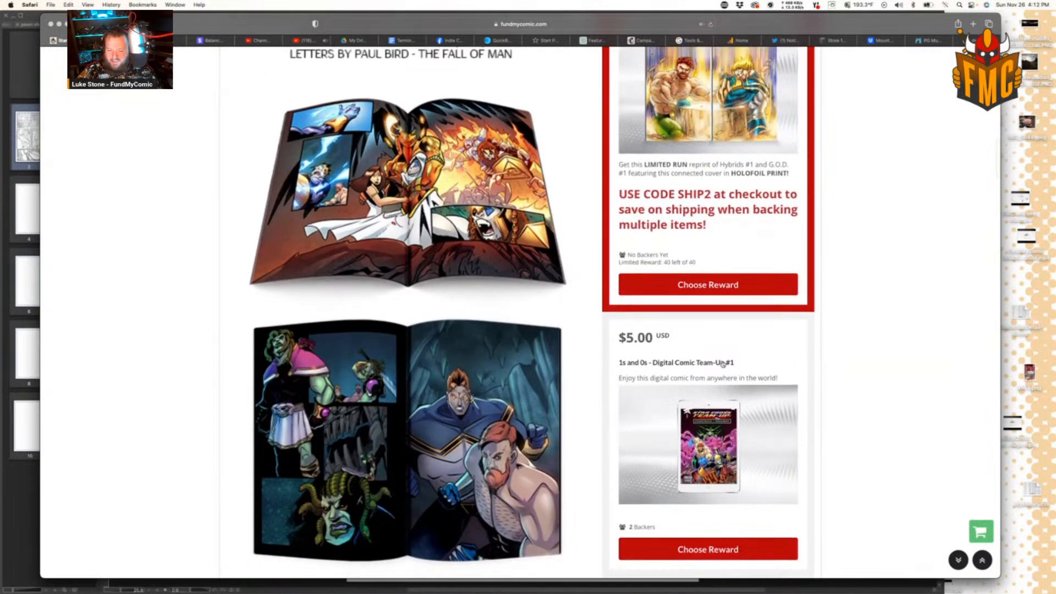
scroll(723, 363, down, 2)
scroll(723, 363, up, 5)
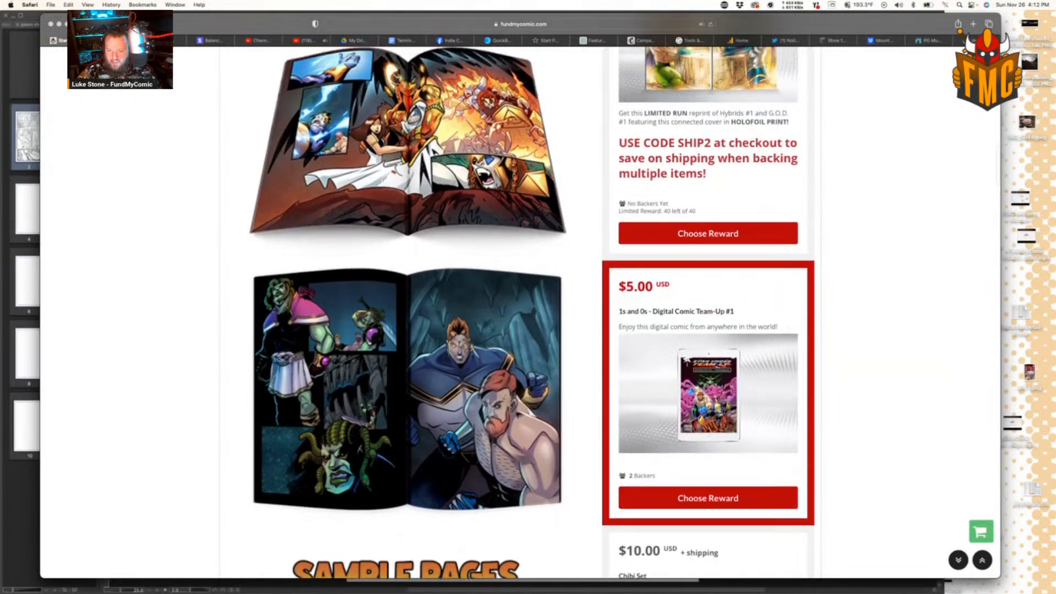
scroll(723, 363, down, 5)
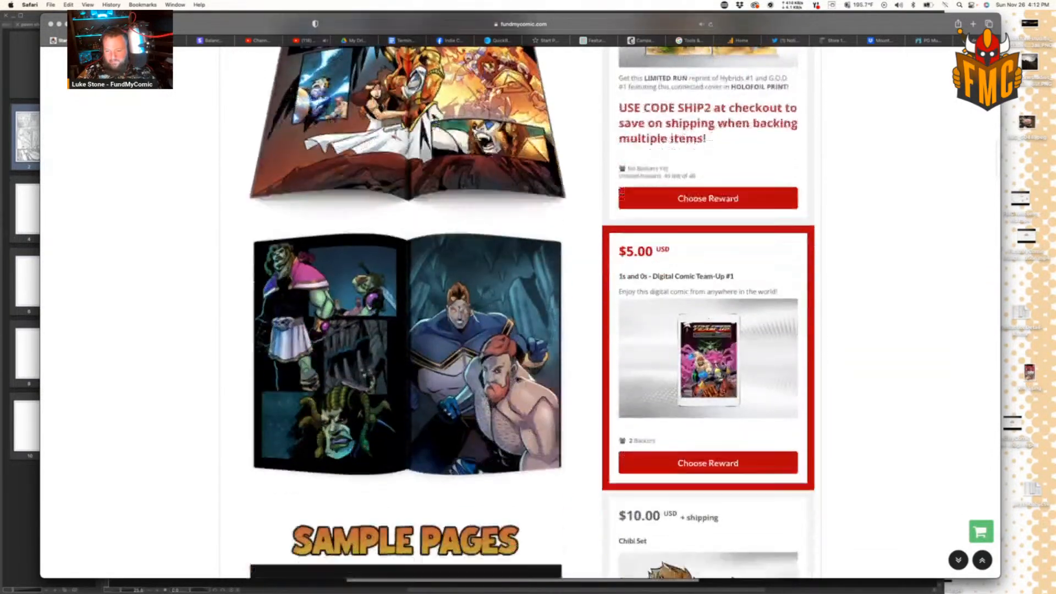
scroll(723, 363, down, 3)
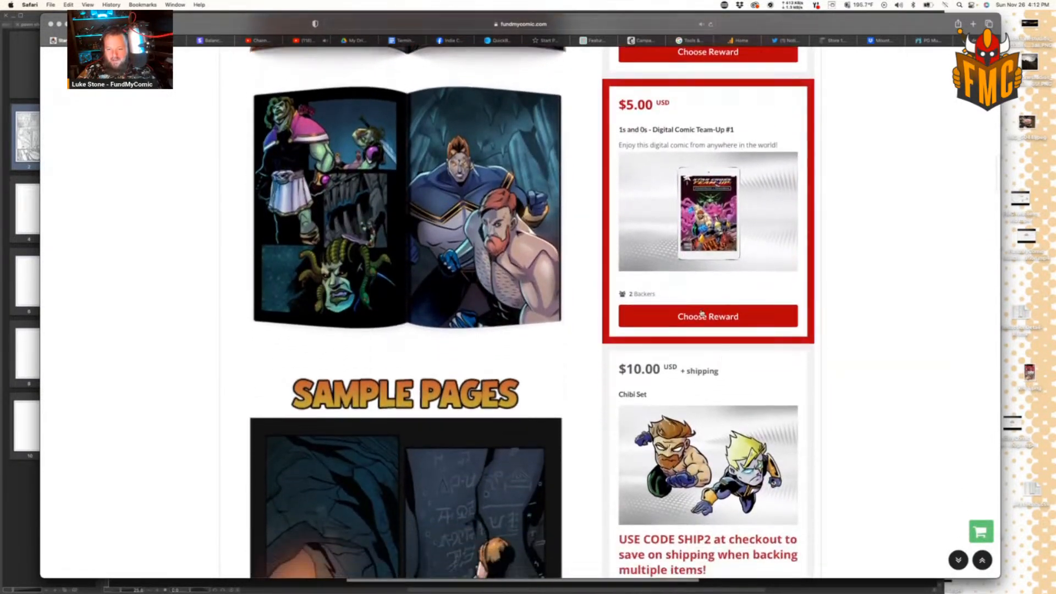
scroll(692, 361, down, 10)
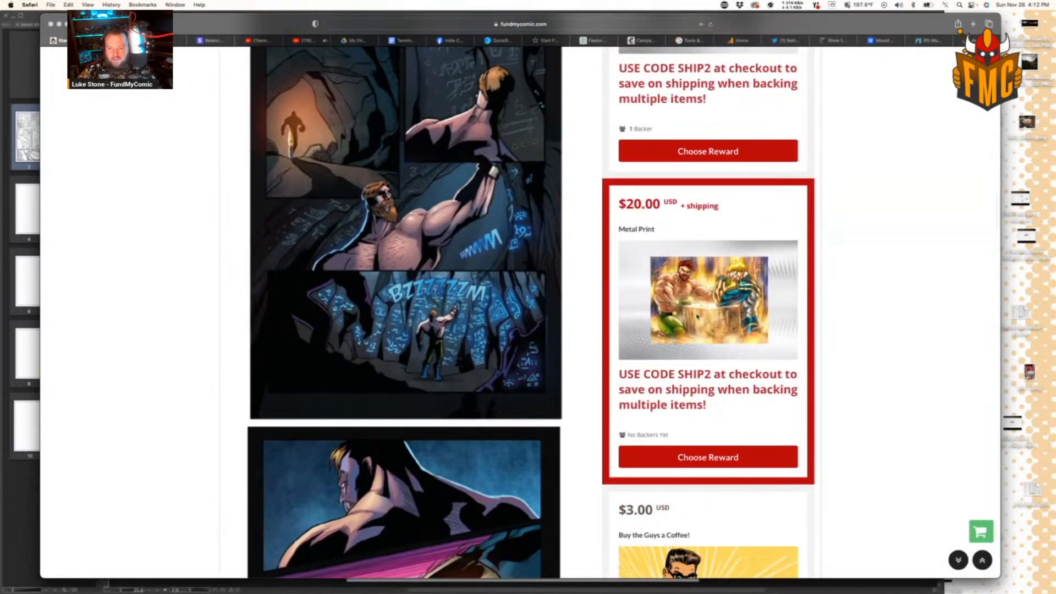
Step: Leave the Star Cross Team-Up #1 campaign and return to the FundMyComic home page
scroll(698, 317, up, 15)
scroll(698, 318, up, 15)
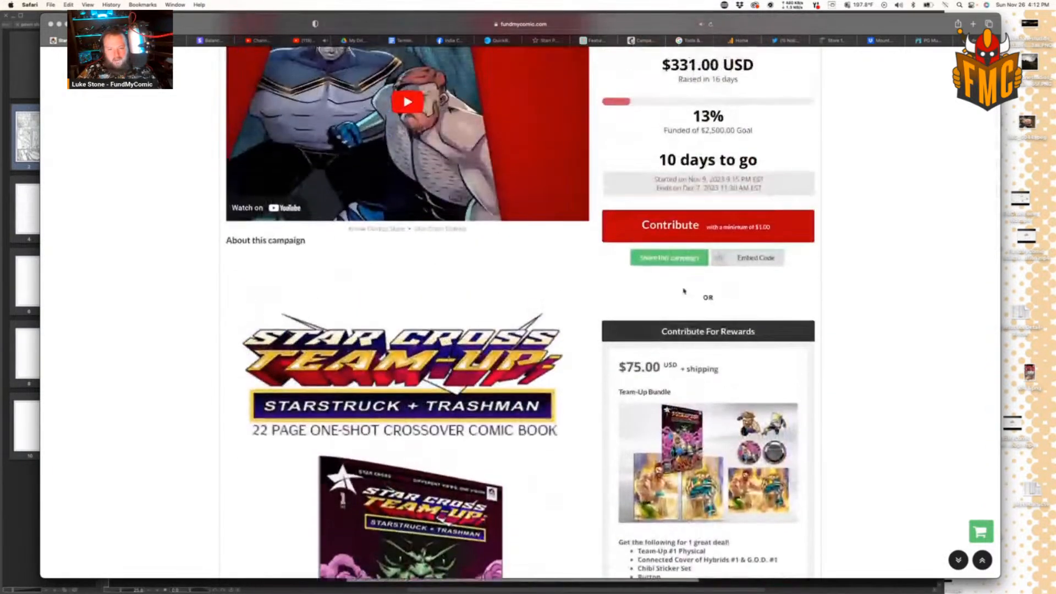
click(110, 24)
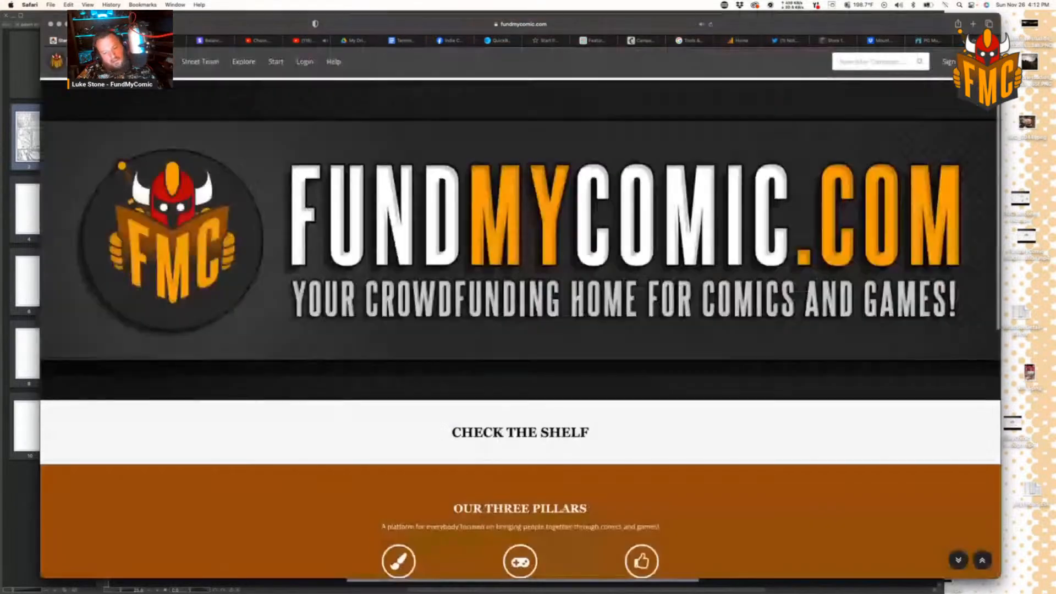
Step: Browse the featured campaigns on the home page and open the Chrome-Dog #1 - Perfect Strangers campaign
scroll(363, 346, down, 4)
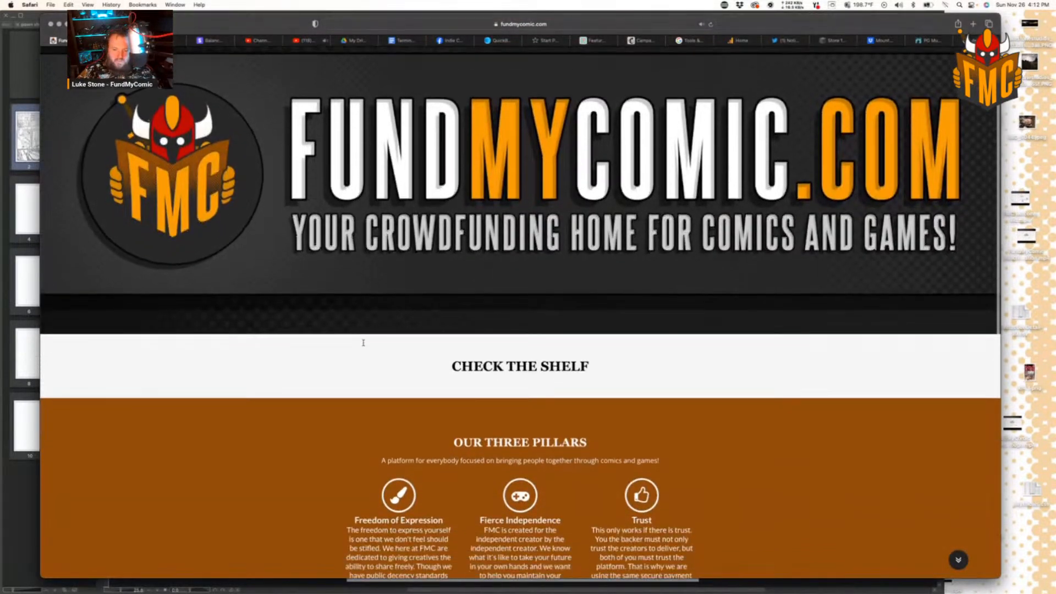
scroll(363, 343, down, 7)
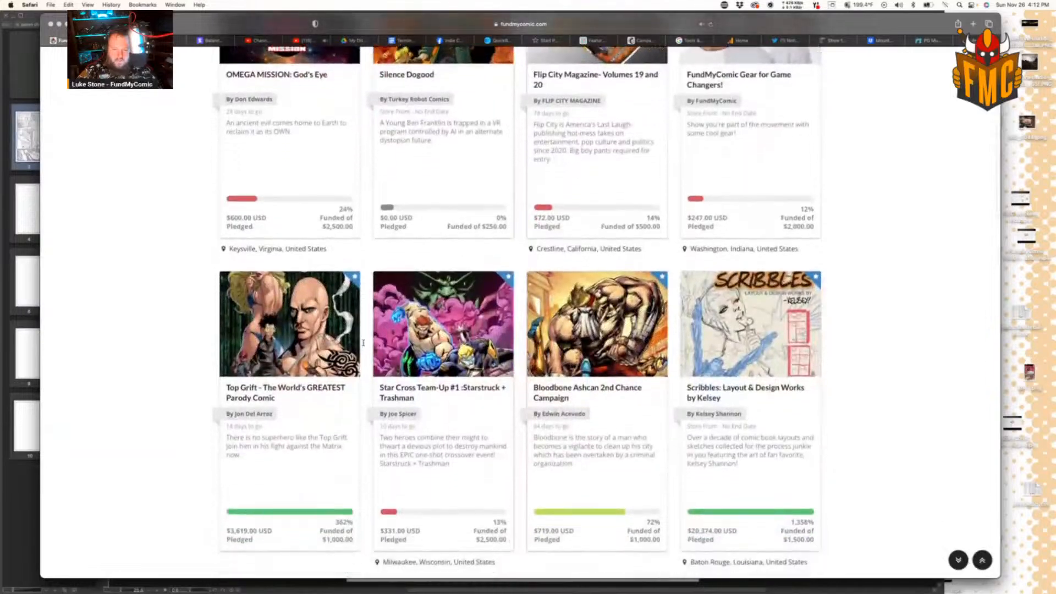
scroll(363, 343, down, 11)
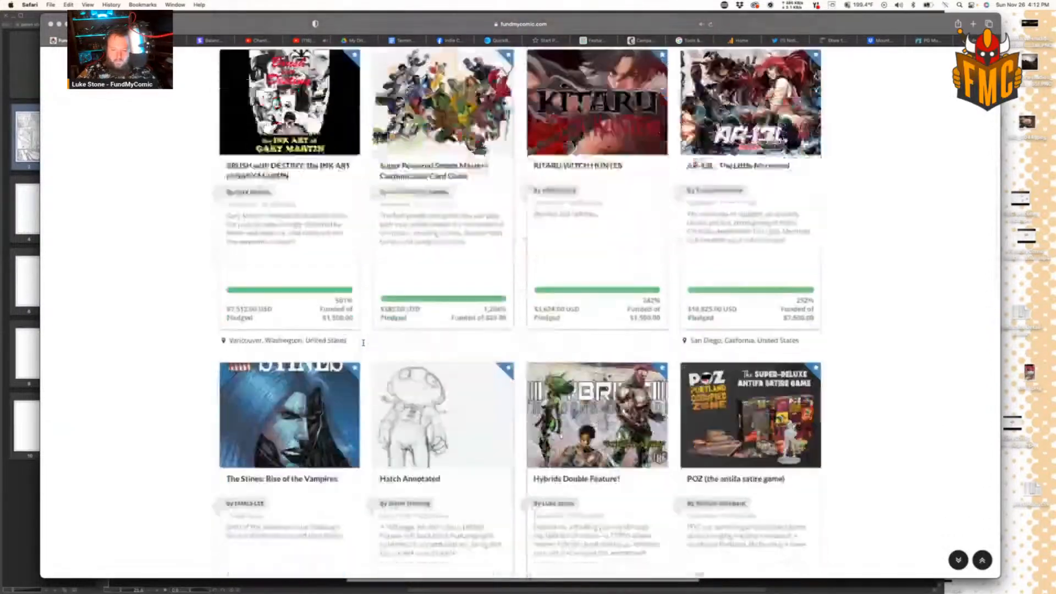
scroll(363, 343, down, 9)
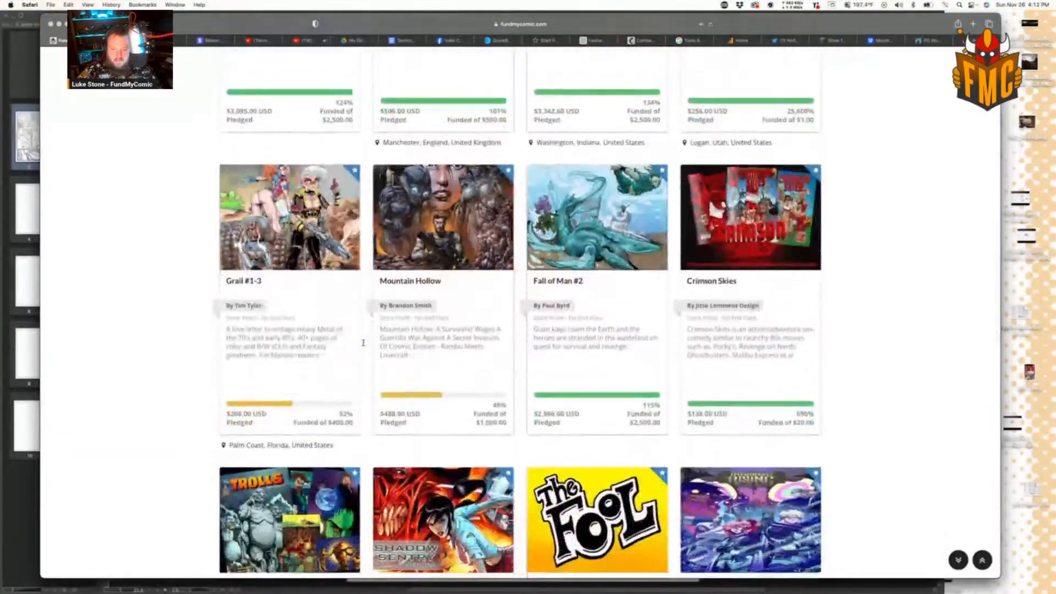
scroll(363, 343, down, 6)
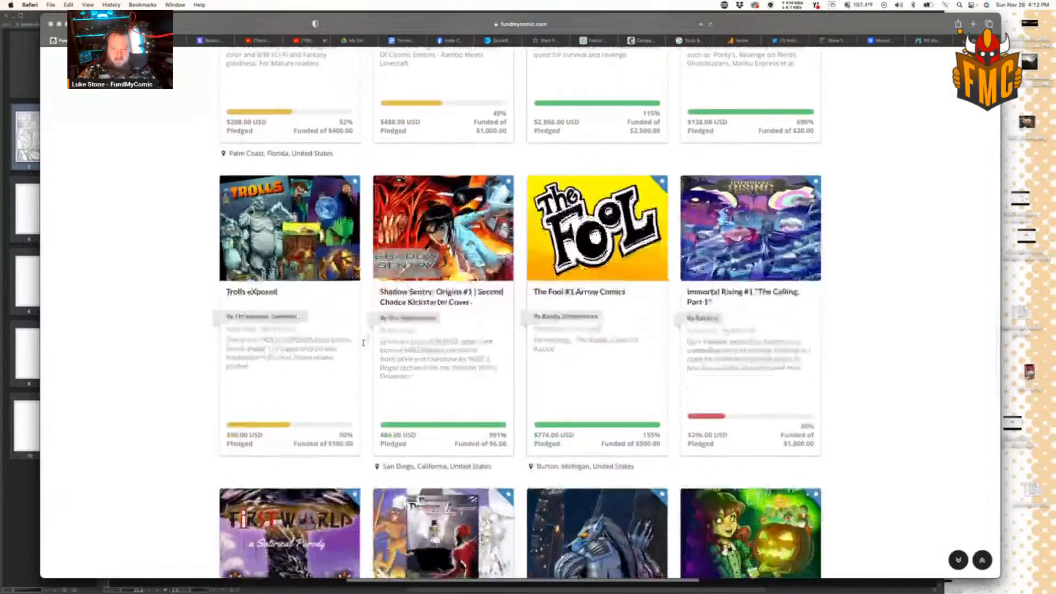
scroll(363, 343, down, 1)
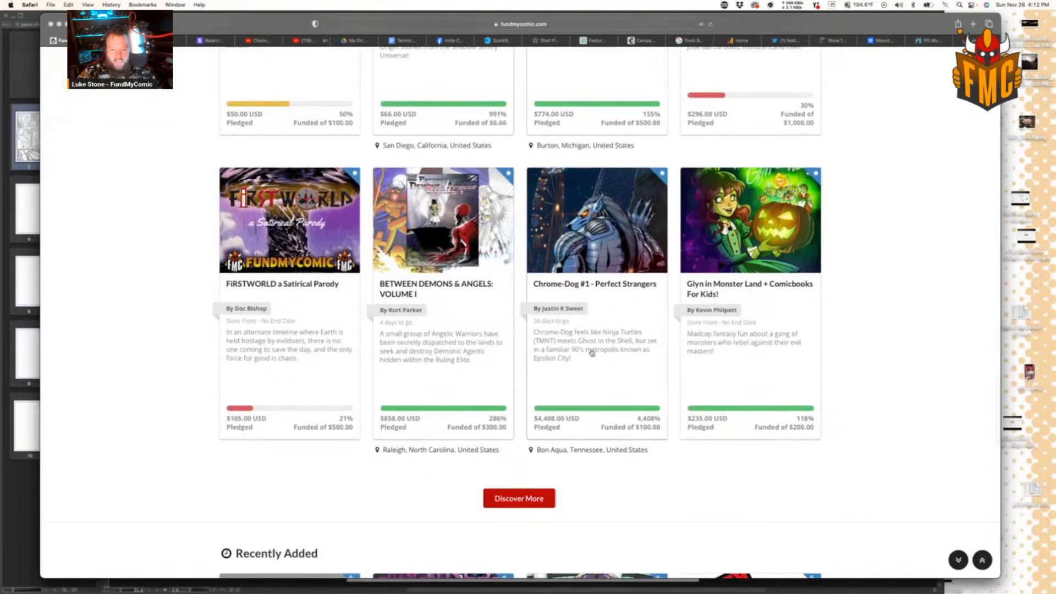
scroll(600, 233, down, 15)
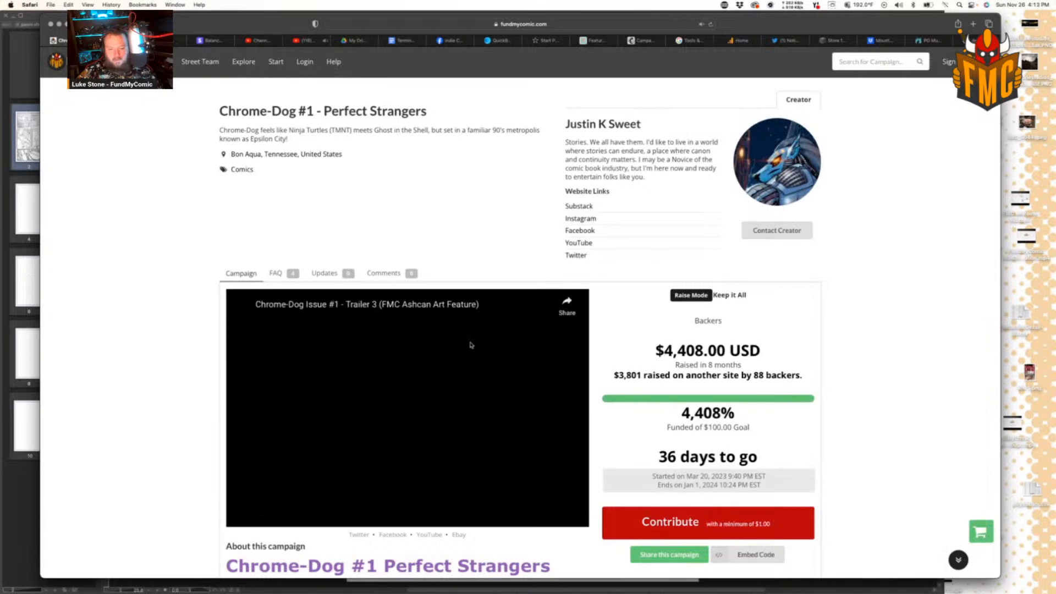
Step: Examine the Chrome-Dog #1 trailer, funding summary, opening artwork, $5 digital reward and $50 Arrow Comics Bundle #1
scroll(472, 345, down, 3)
scroll(471, 344, down, 3)
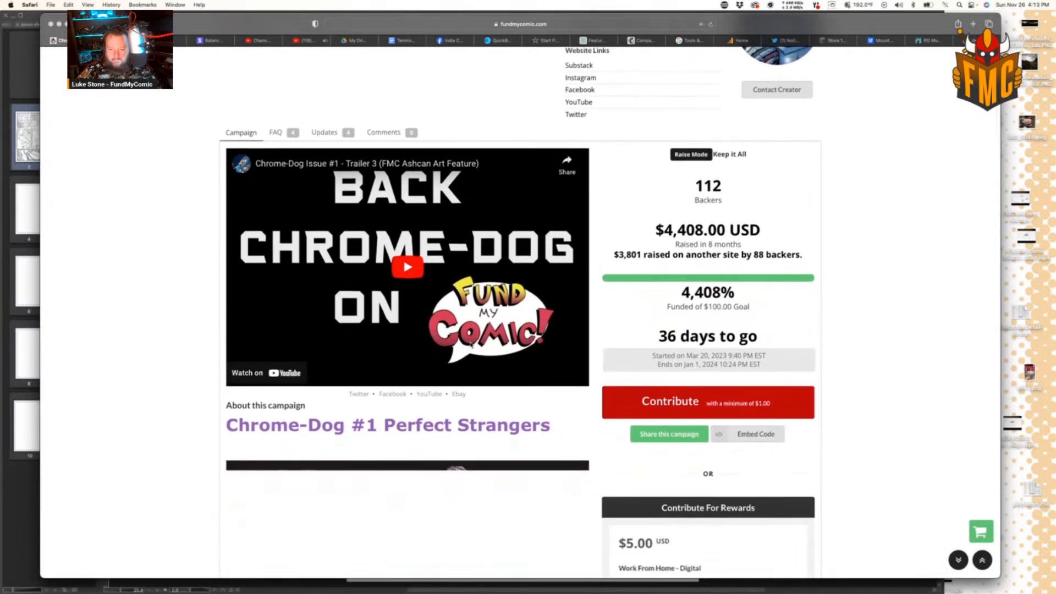
scroll(471, 344, down, 6)
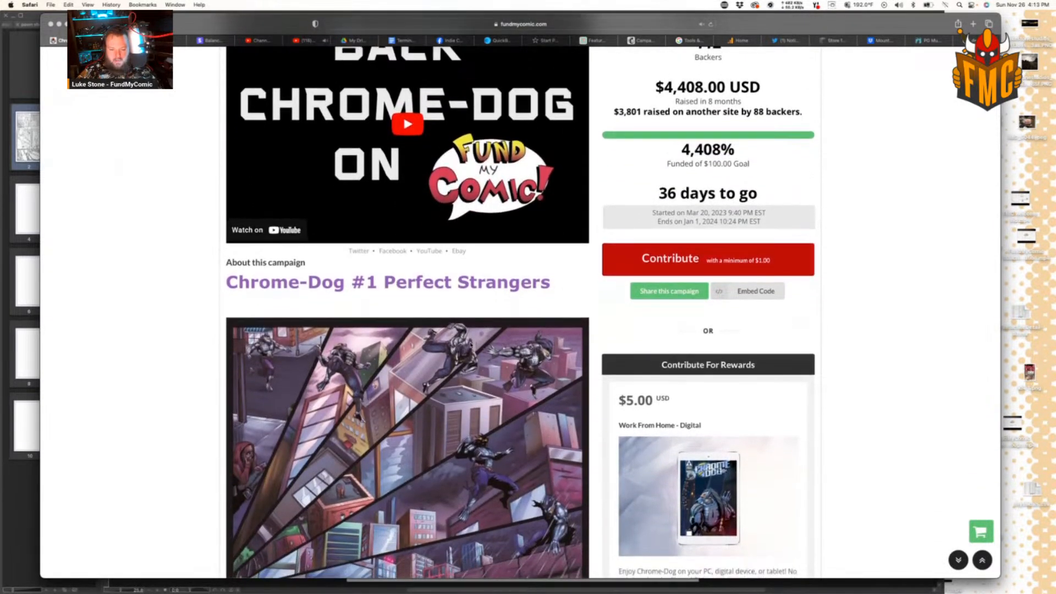
scroll(471, 344, down, 6)
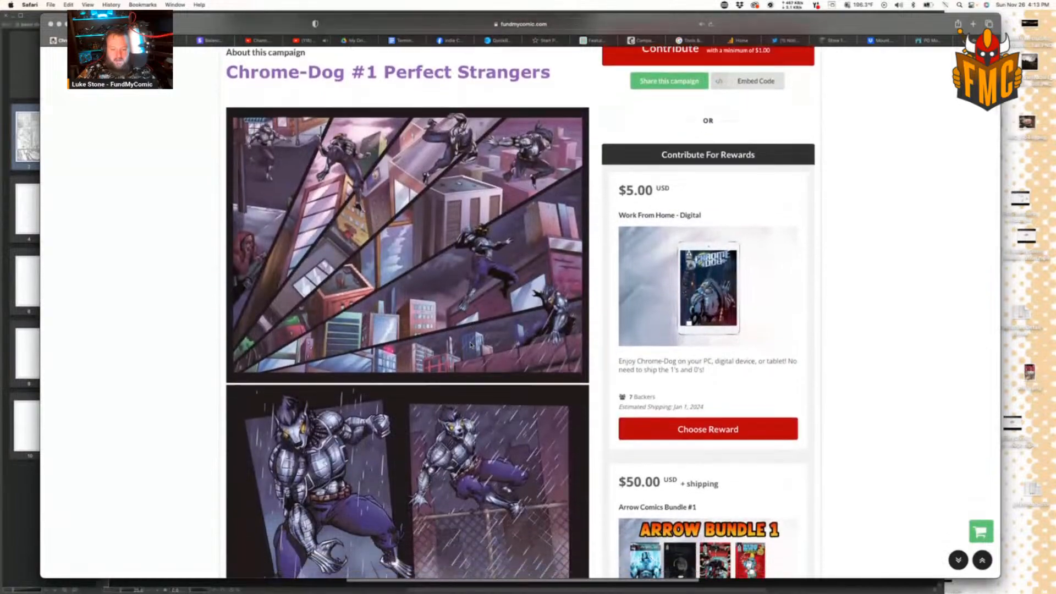
scroll(471, 345, down, 14)
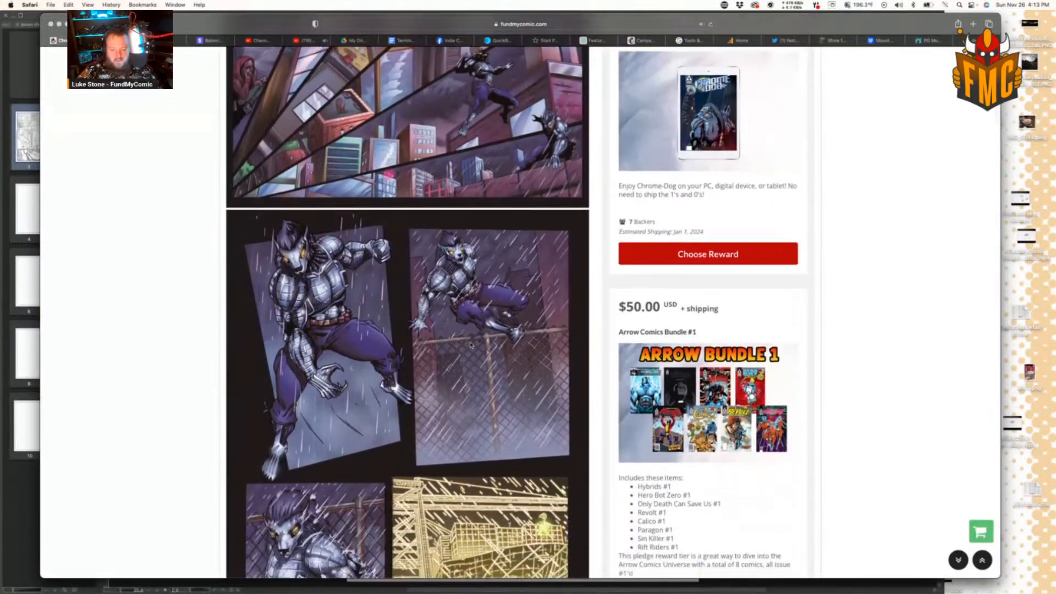
Step: Skim the remaining sample art, the $30, $90 and $15 reward tiers, Covers A and B, the synopsis and the ashcan preview pages
scroll(472, 344, down, 15)
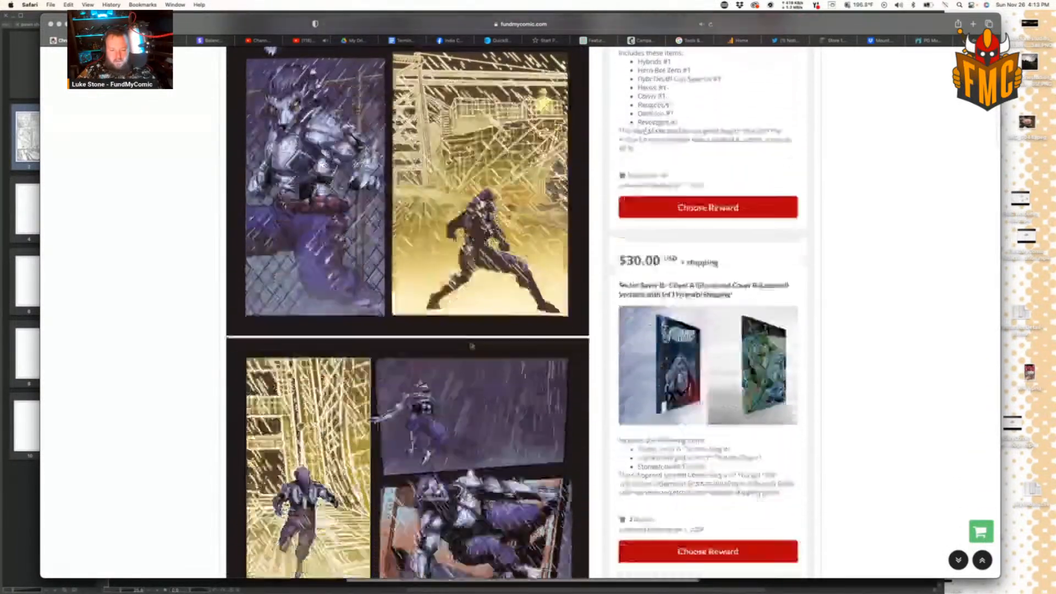
scroll(472, 345, down, 10)
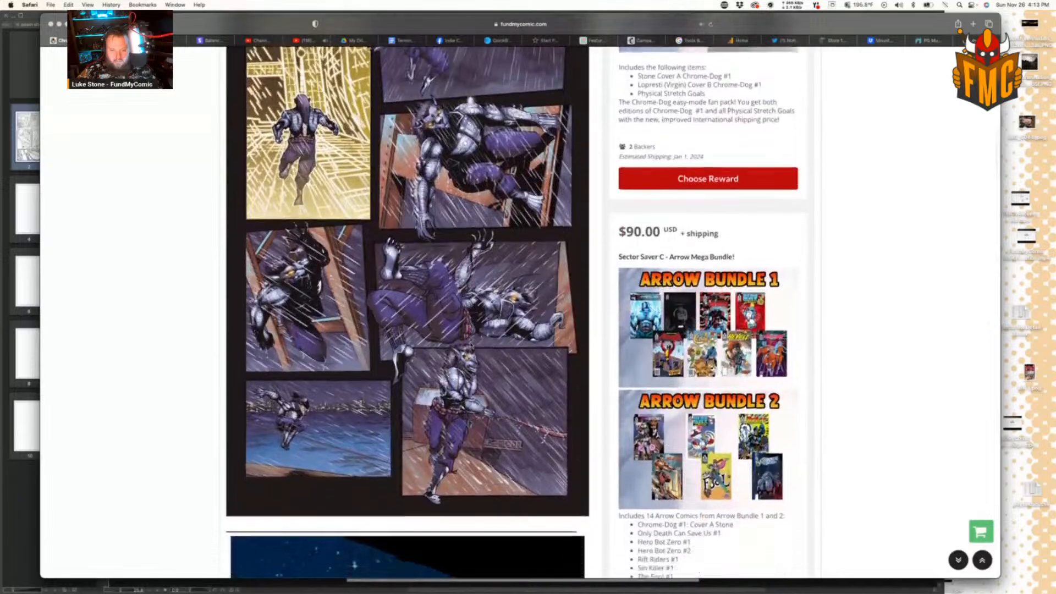
scroll(471, 345, down, 20)
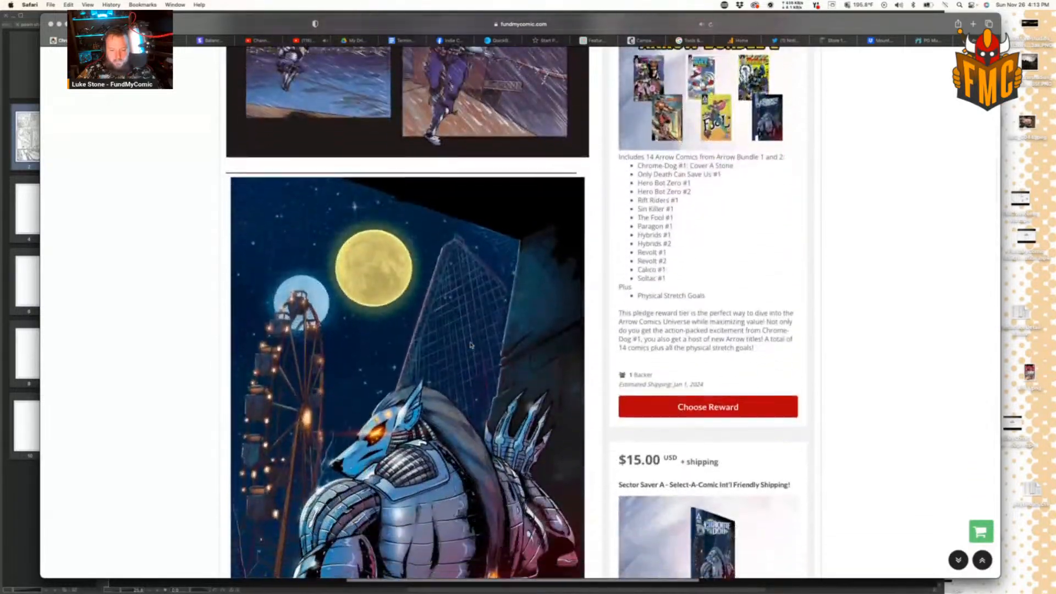
scroll(471, 345, down, 7)
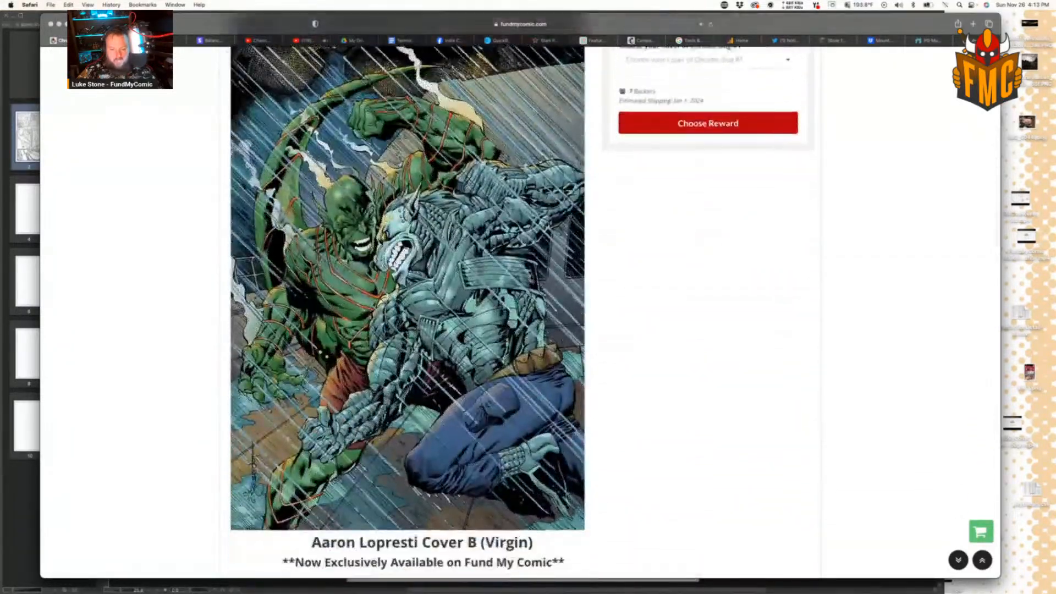
scroll(471, 345, down, 18)
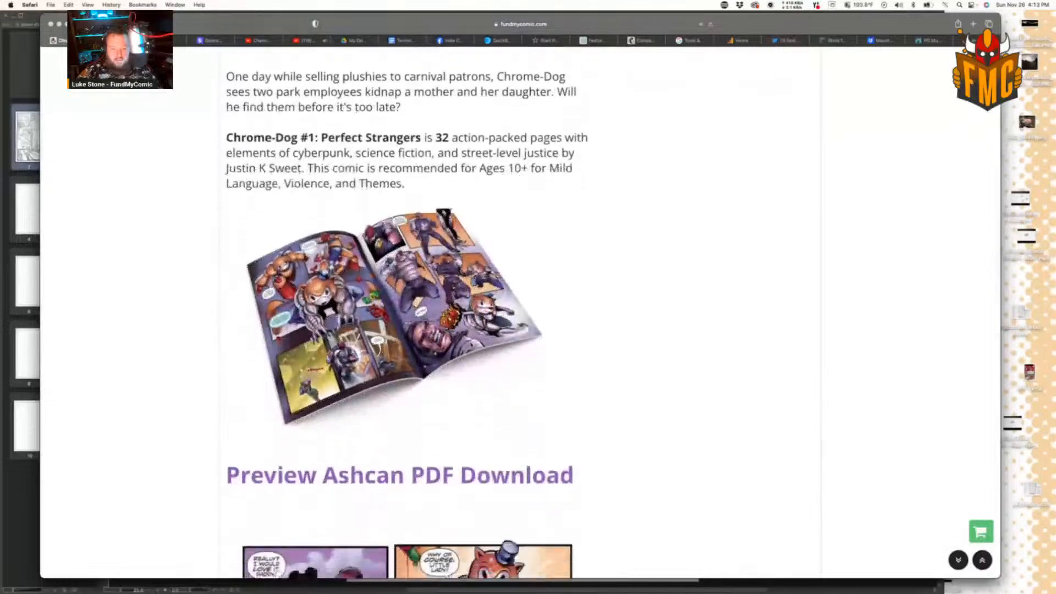
scroll(470, 345, down, 8)
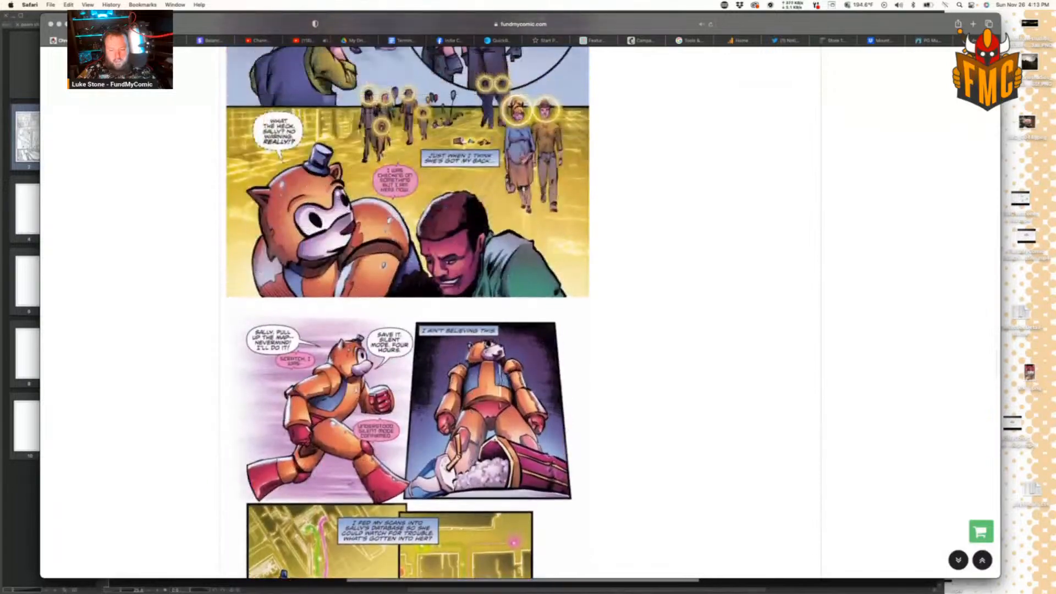
Step: Look back over the Chrome-Dog #1 synopsis, covers, reward tiers and sample art, returning to the campaign header
scroll(470, 344, up, 20)
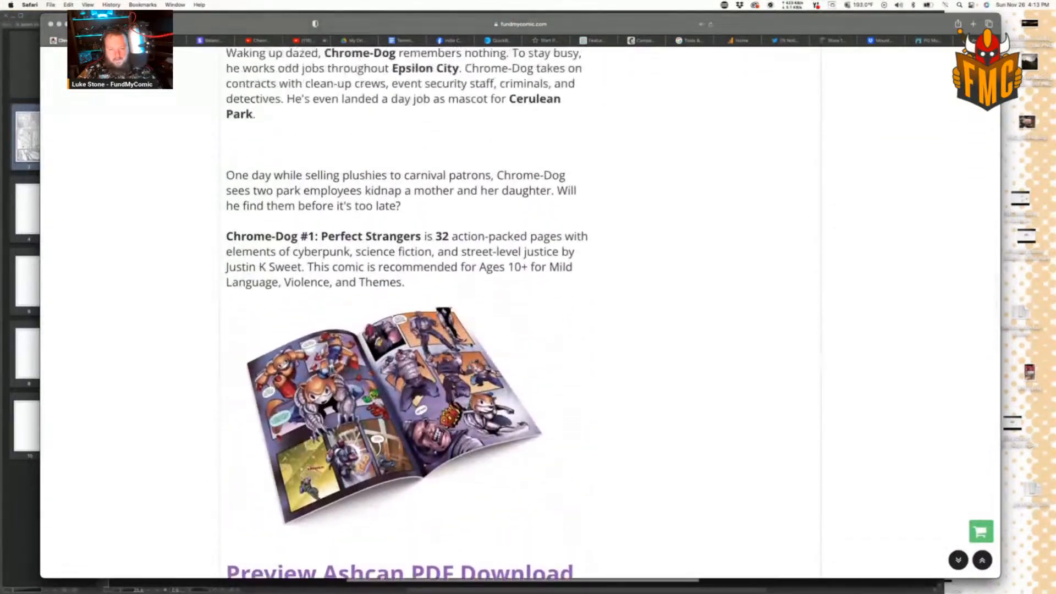
scroll(472, 346, up, 20)
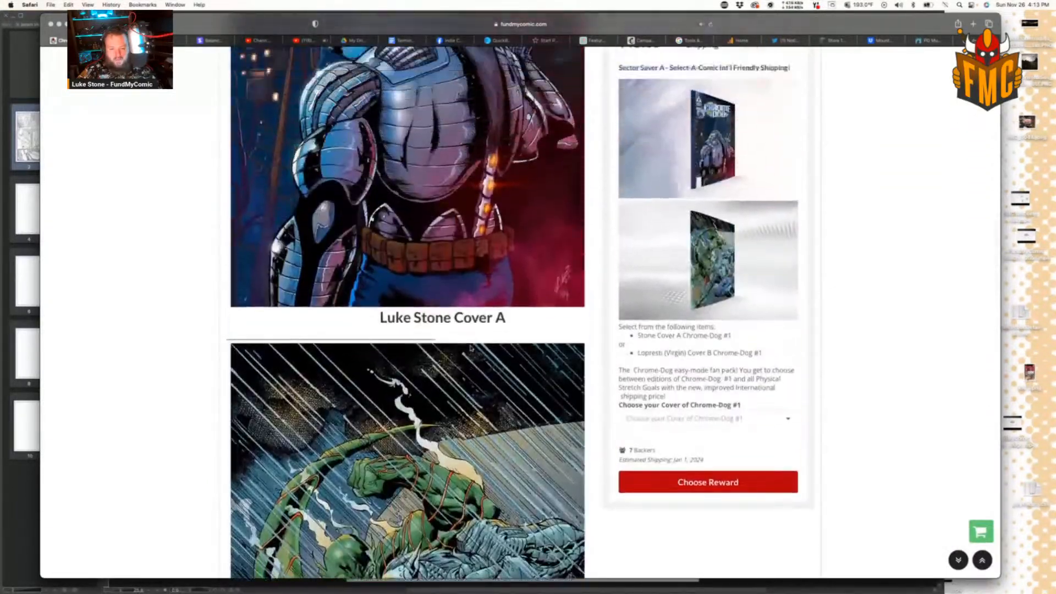
scroll(470, 347, up, 20)
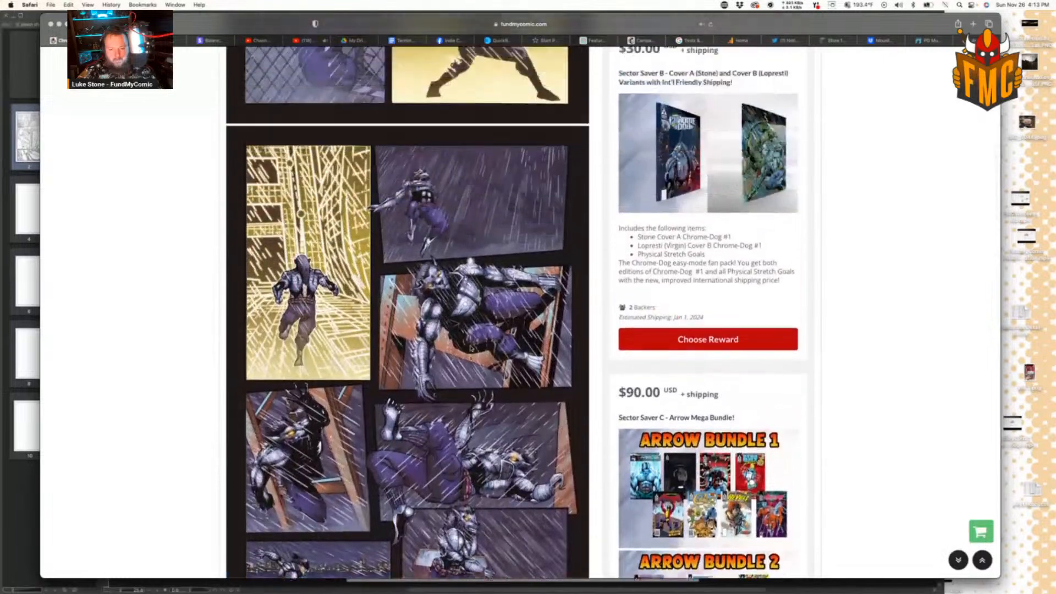
scroll(470, 348, up, 20)
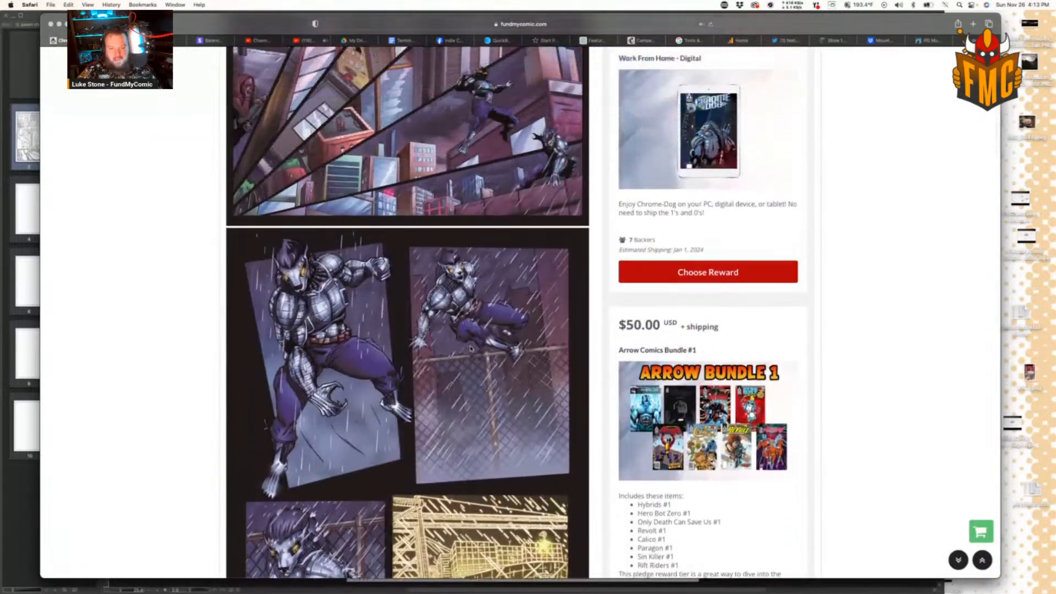
scroll(471, 347, up, 1)
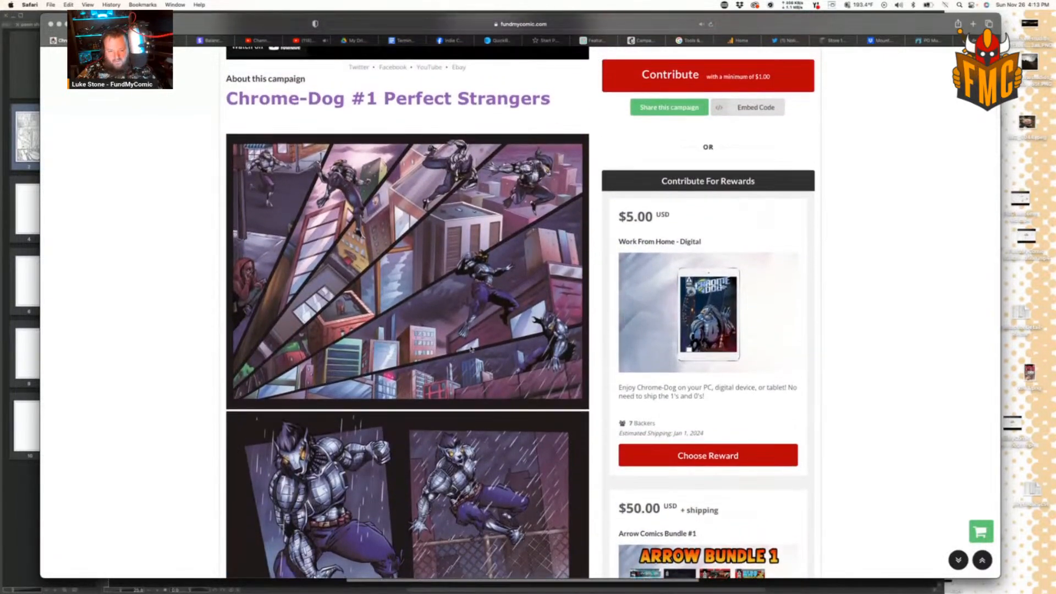
scroll(471, 347, up, 5)
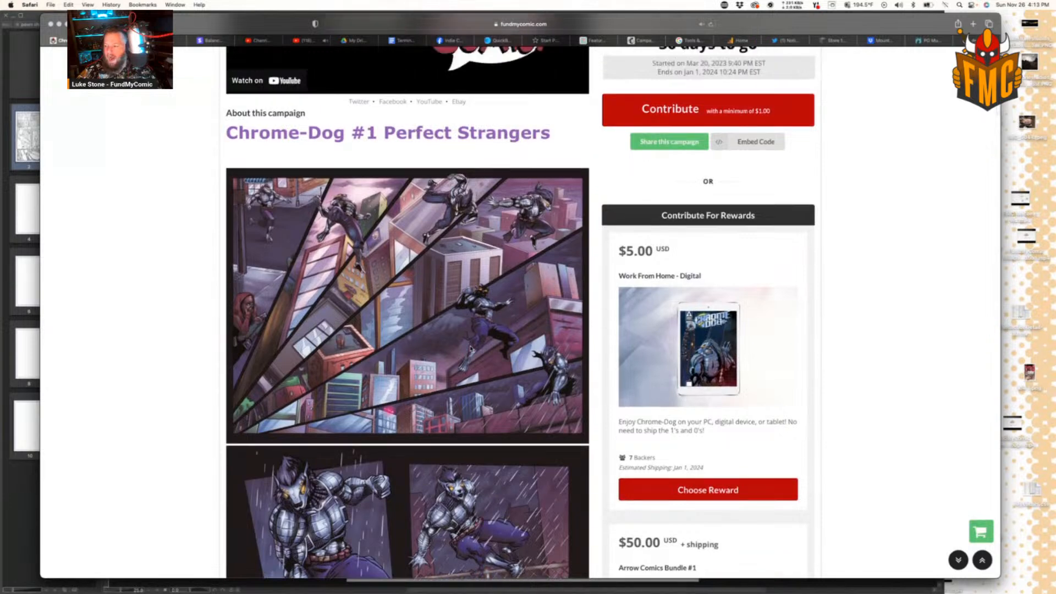
scroll(470, 348, up, 6)
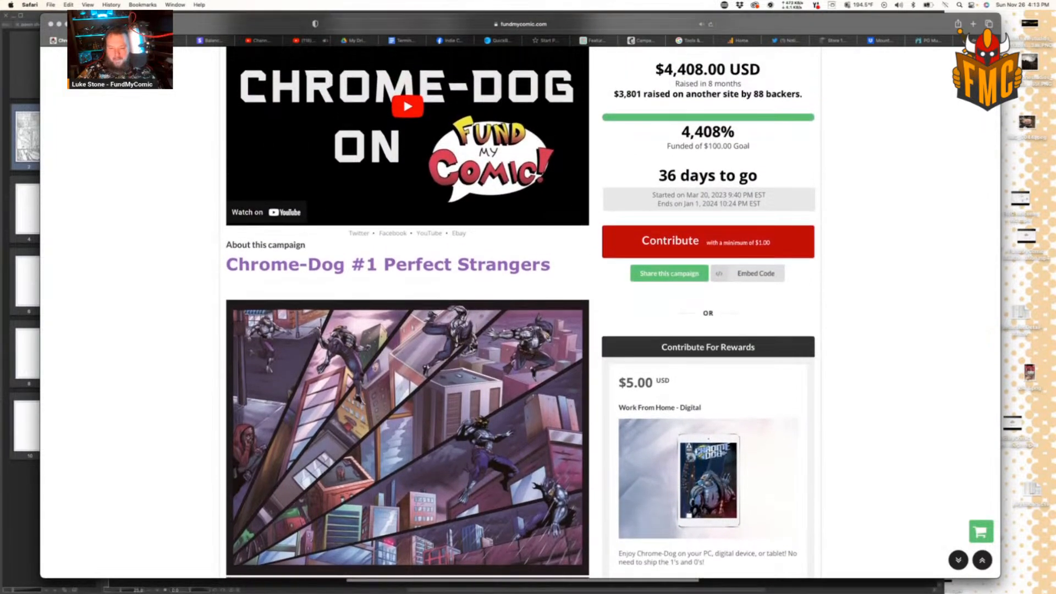
scroll(470, 347, up, 10)
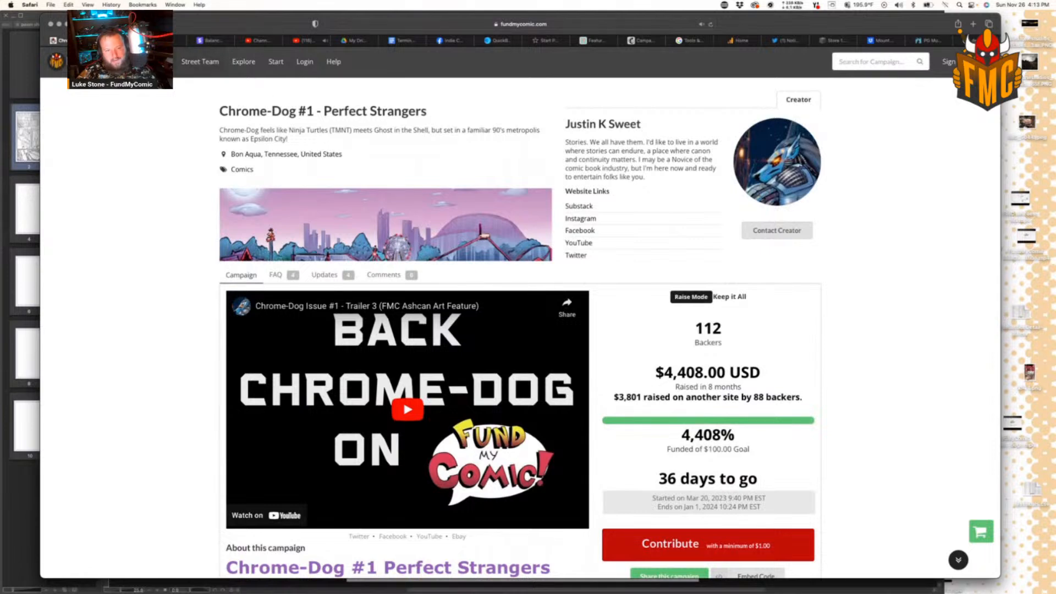
Step: Open The Healing Wars, Book 1, Part 1: The Shifter campaign and review its trailer, funding summary and description
click(116, 40)
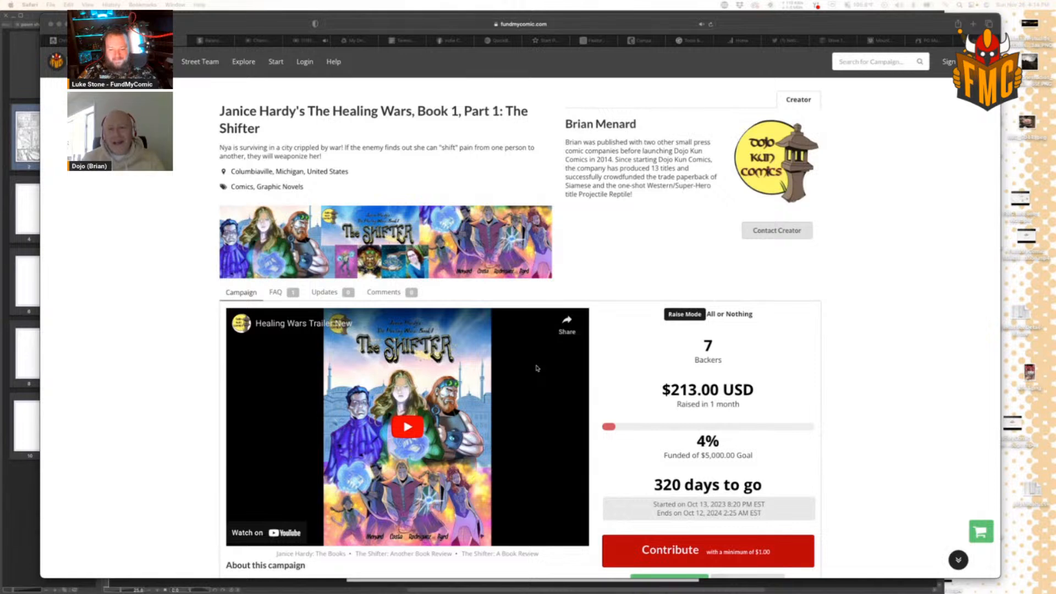
scroll(538, 368, down, 5)
scroll(538, 368, down, 3)
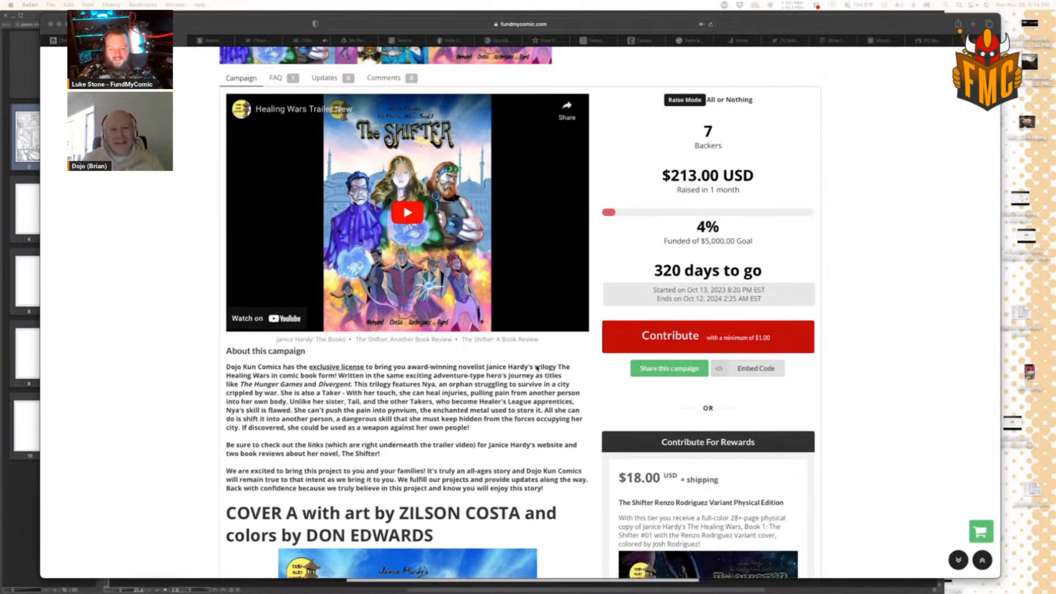
scroll(537, 368, down, 5)
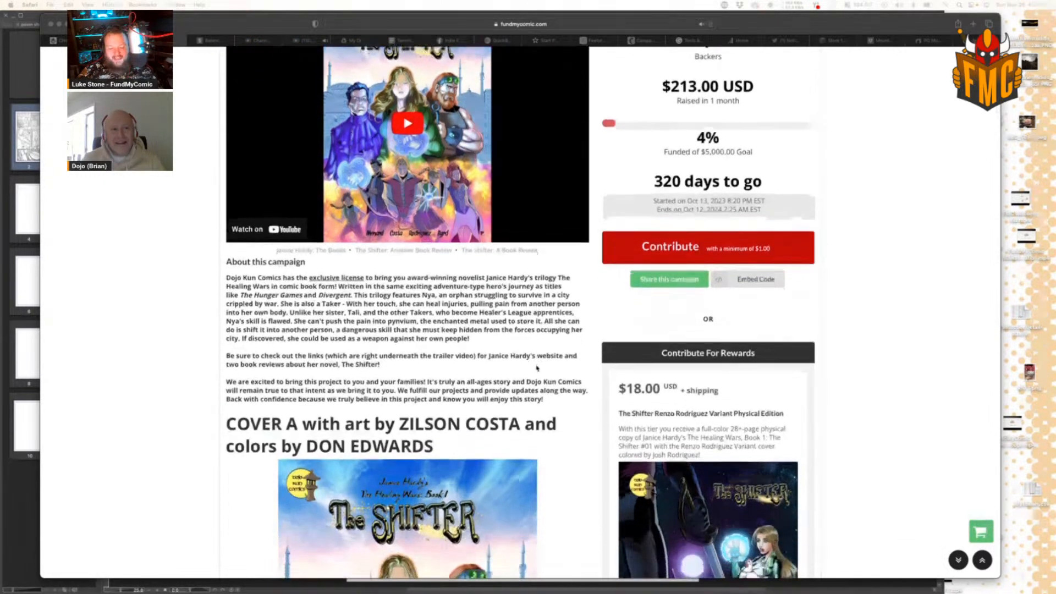
Step: Review The Shifter's Cover A and Cover B art beside the $18 variant, $8 ashcan and $10 coloring book reward tiers
scroll(537, 368, down, 1)
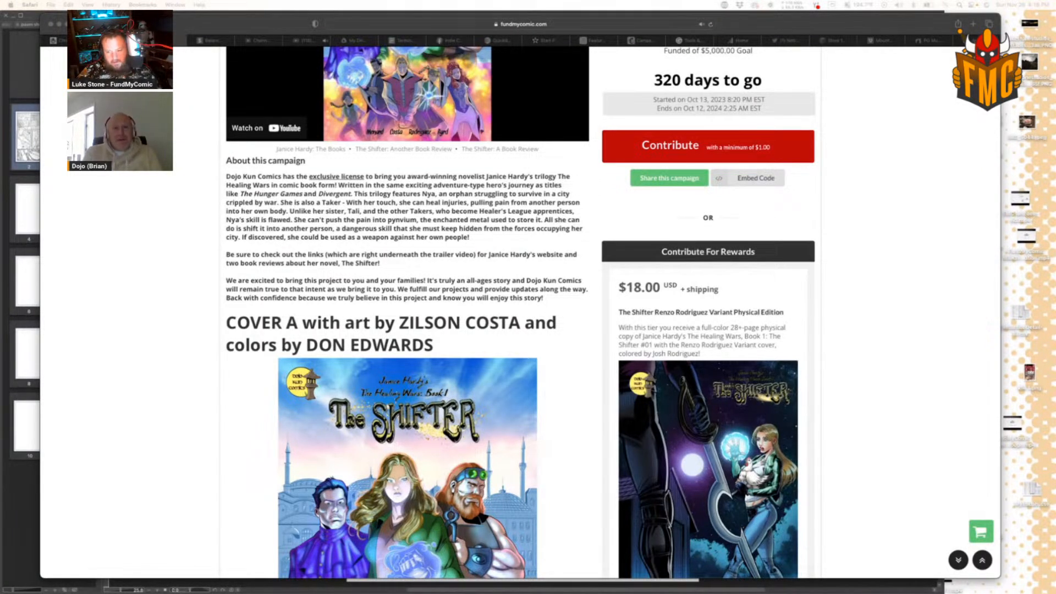
scroll(613, 388, down, 5)
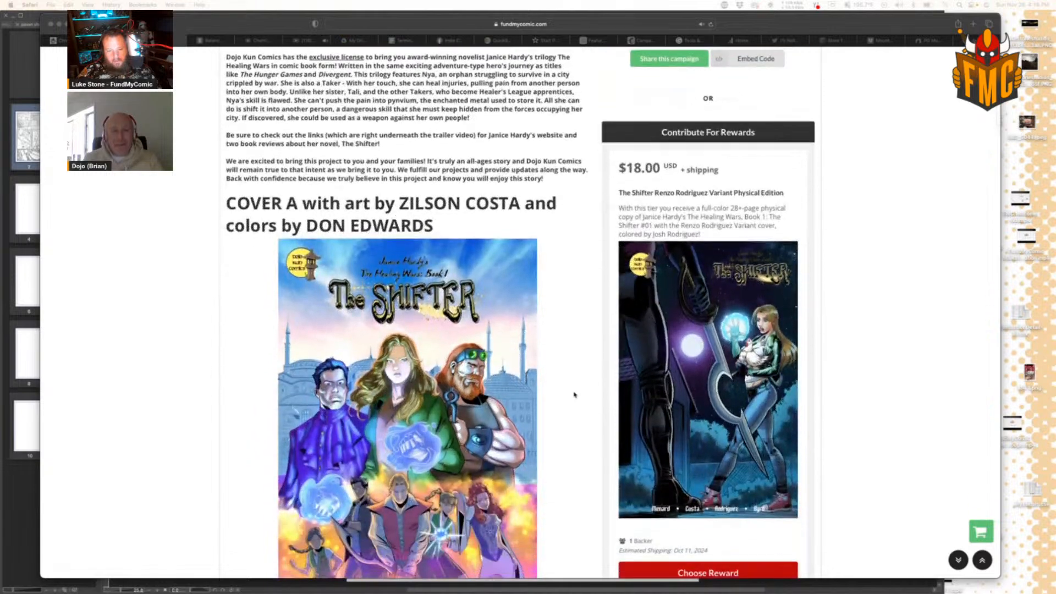
scroll(574, 395, down, 5)
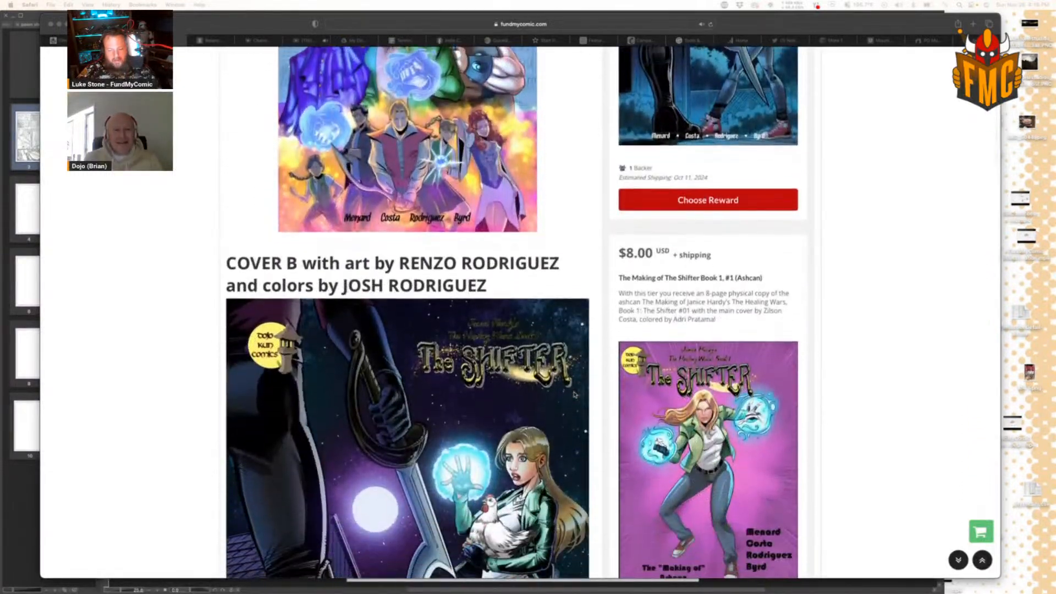
scroll(575, 395, down, 5)
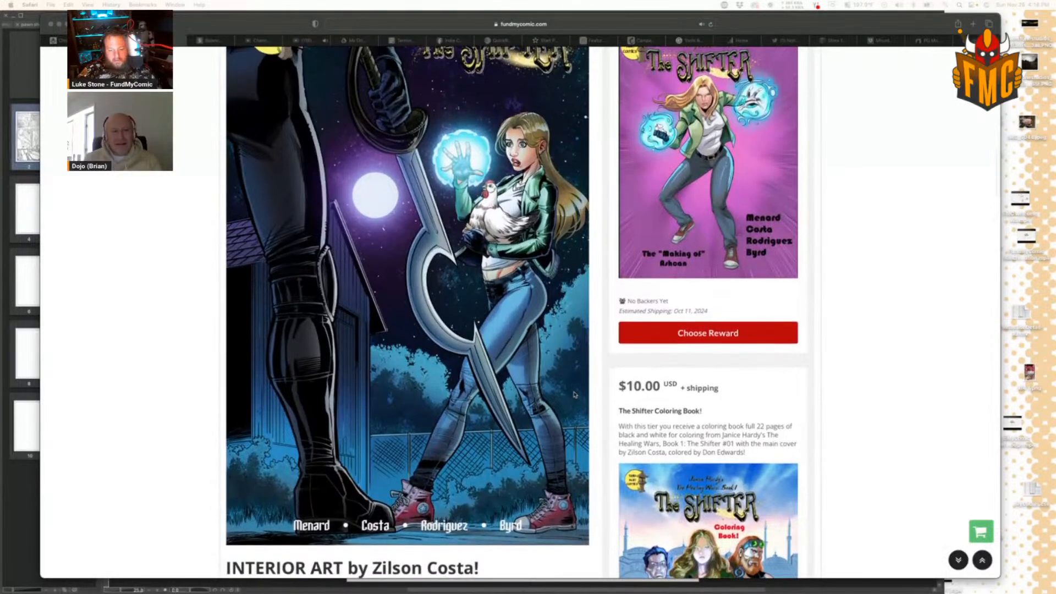
scroll(574, 395, down, 1)
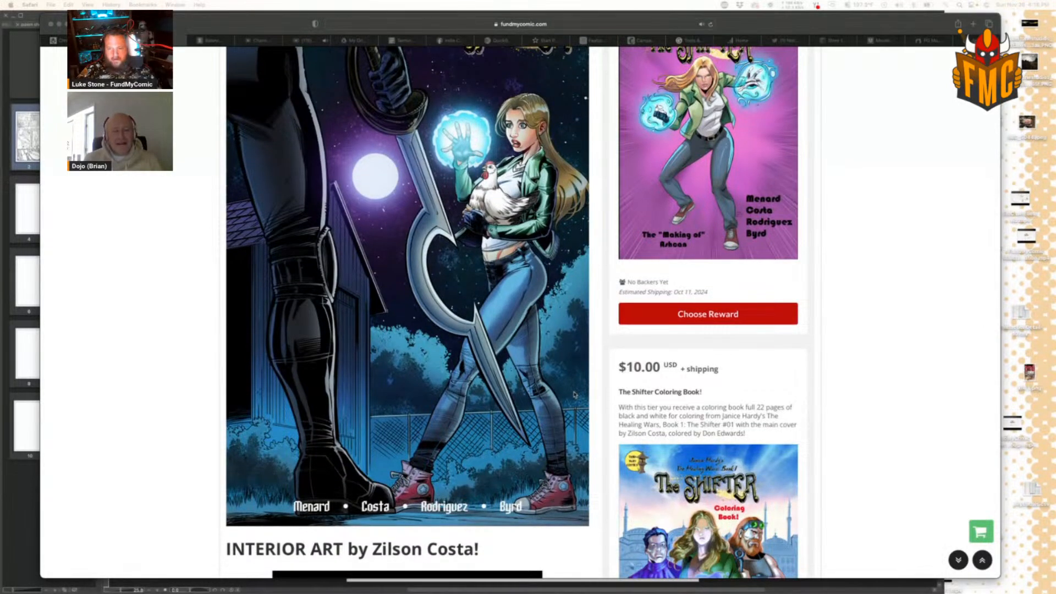
Step: Examine The Shifter's Cover B art, the first interior art page and the $10 coloring book reward tier
scroll(574, 396, up, 1)
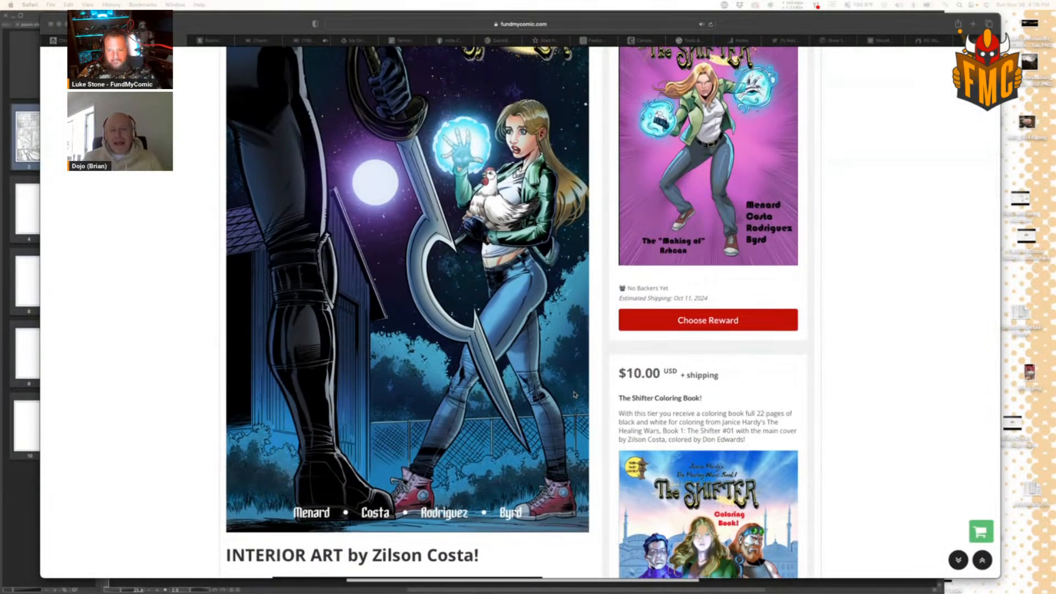
scroll(575, 395, down, 1)
scroll(575, 395, up, 1)
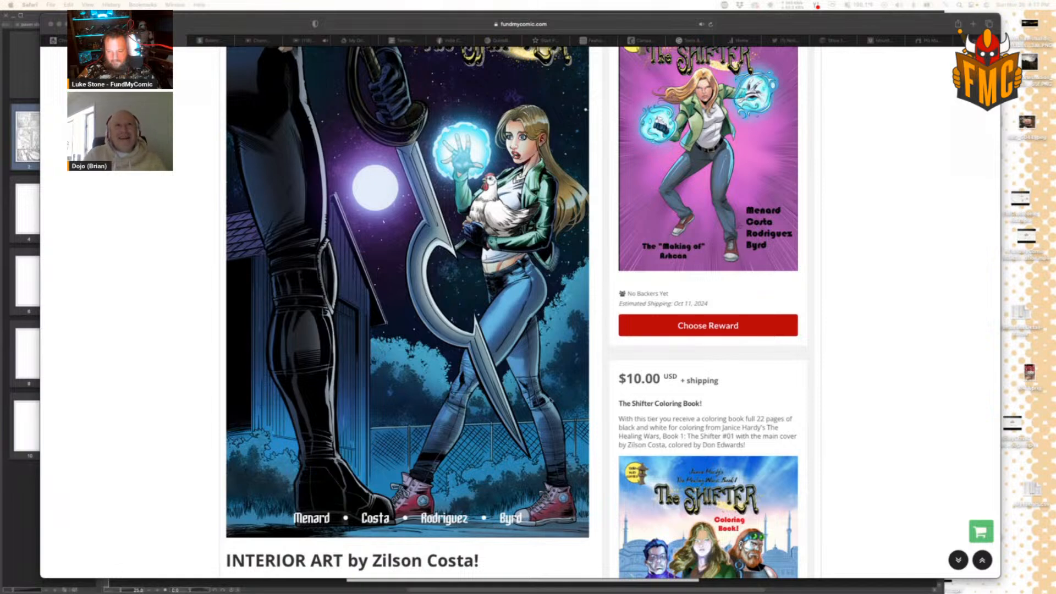
scroll(570, 413, down, 2)
scroll(572, 417, down, 3)
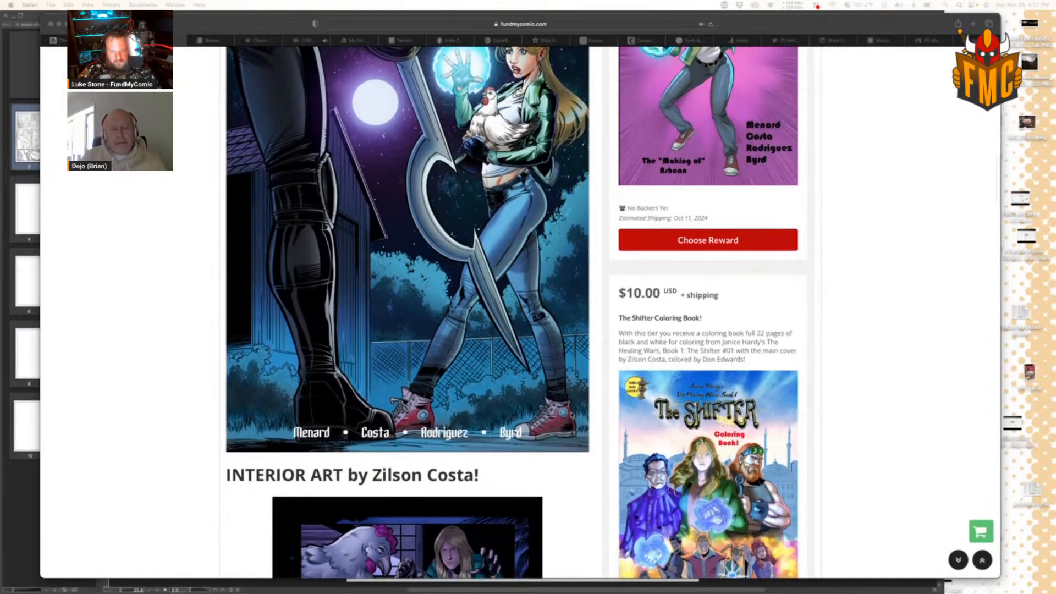
scroll(572, 416, up, 4)
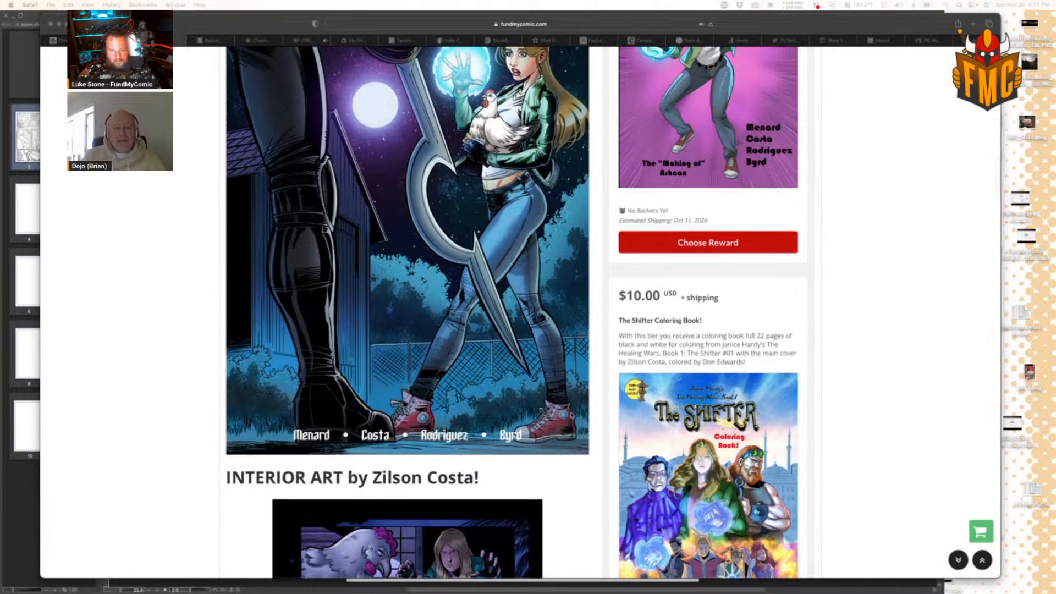
scroll(572, 417, down, 10)
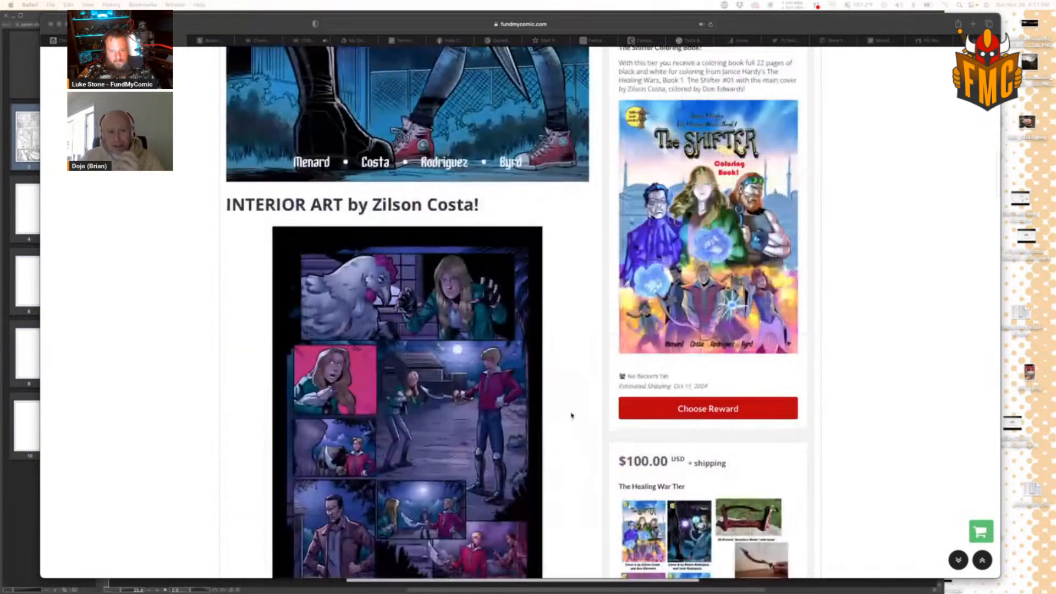
scroll(572, 415, up, 12)
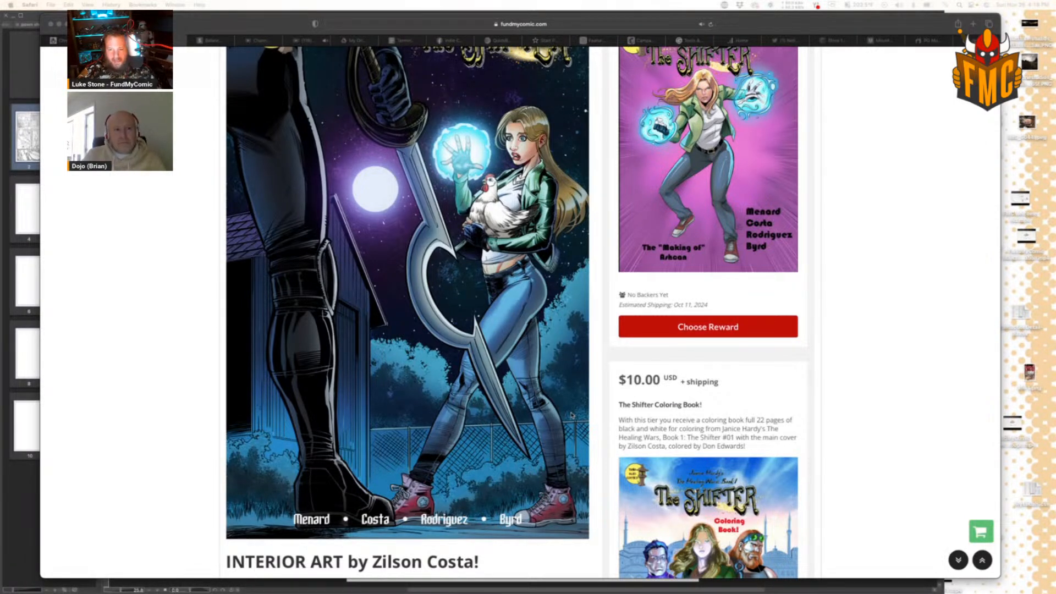
Step: Look over the Cover B heading, interior art and $100 Healing War tier, returning to Cover A and the $18 variant tier
scroll(571, 416, up, 5)
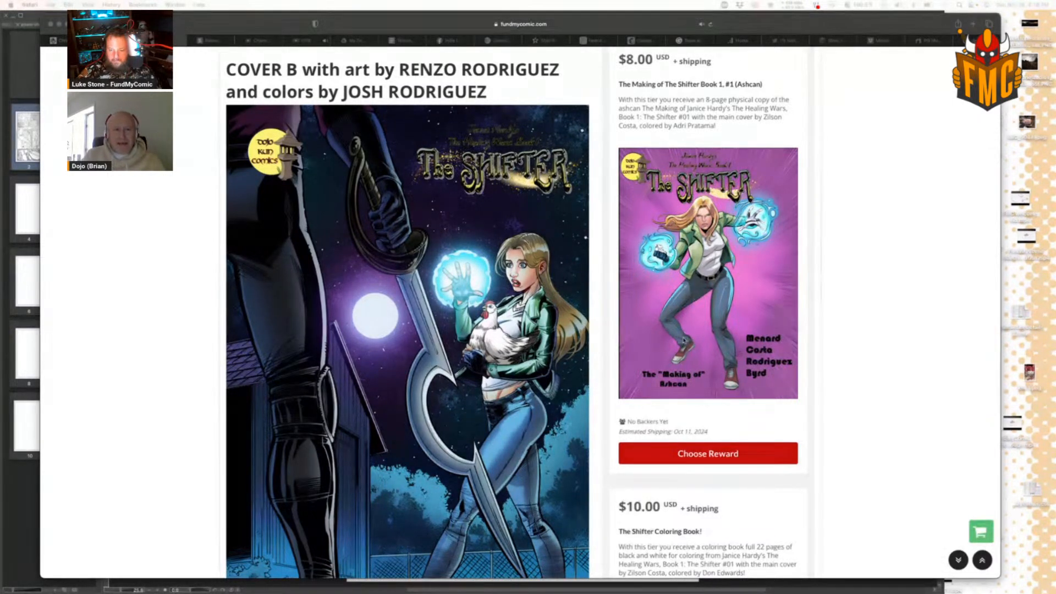
scroll(685, 341, down, 3)
scroll(685, 341, down, 10)
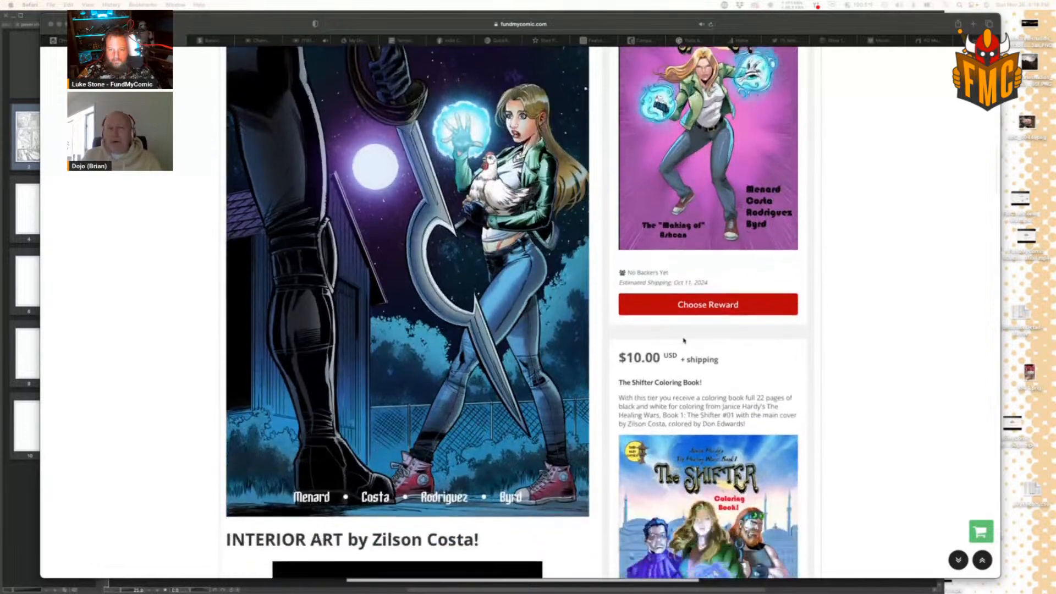
scroll(684, 340, down, 5)
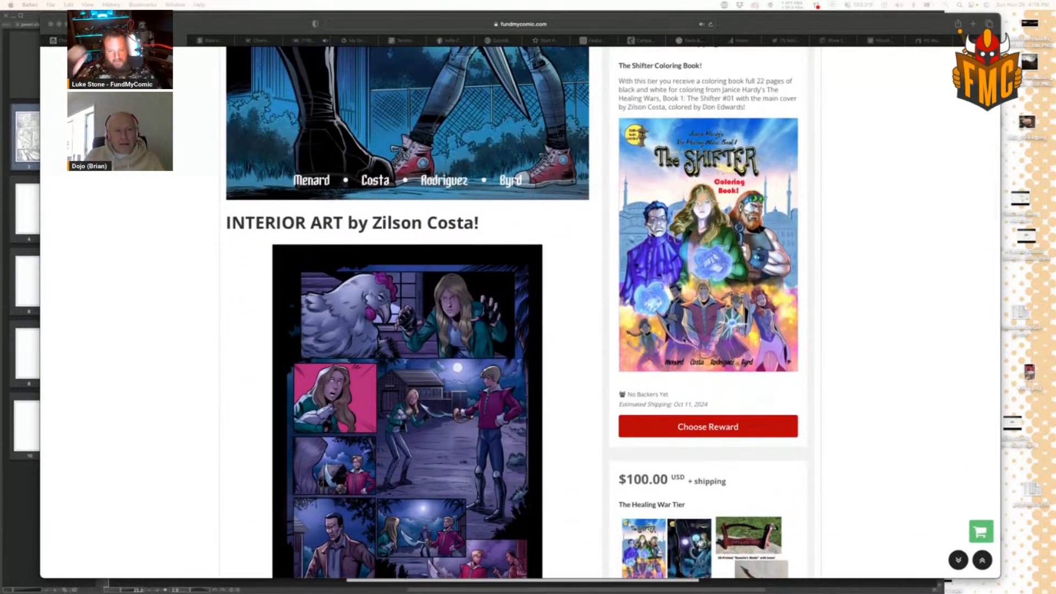
scroll(685, 340, up, 17)
scroll(684, 340, up, 19)
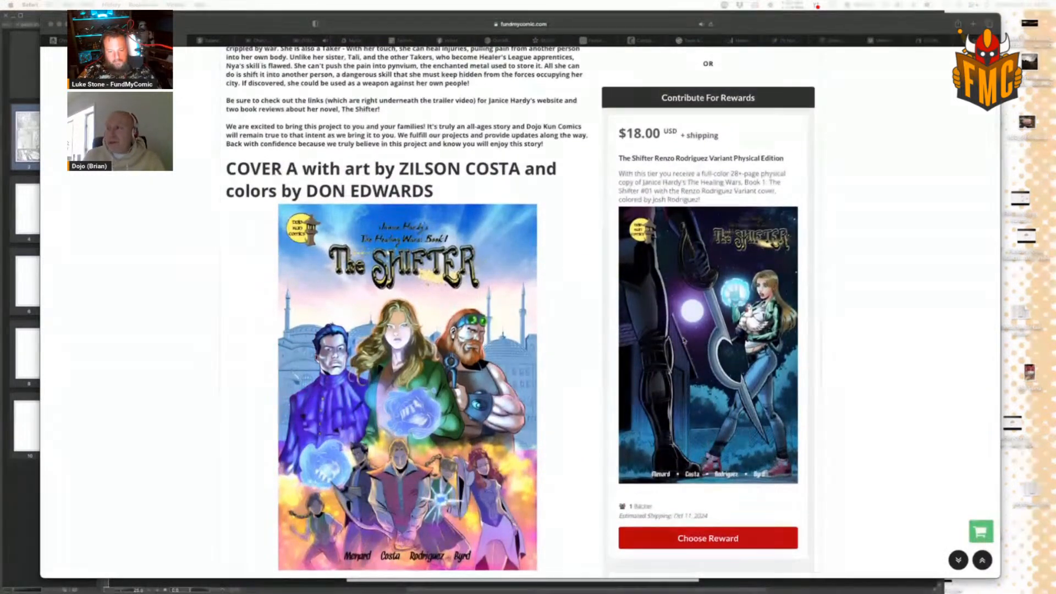
scroll(685, 341, down, 1)
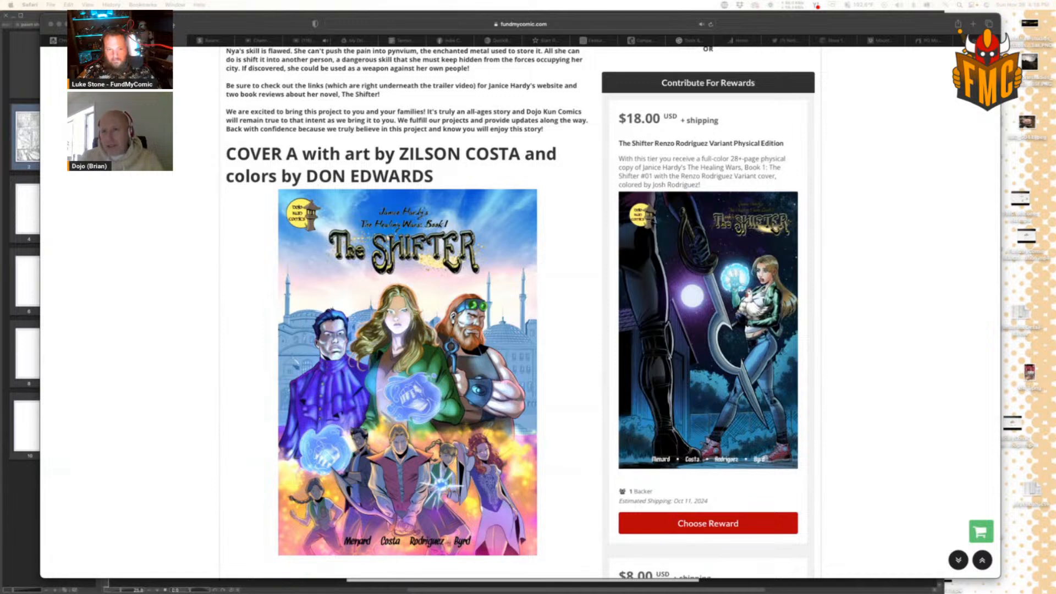
Step: Check the Winter Lofi Holiday Mix 2023 video on YouTube and return to The Shifter campaign page
click(58, 24)
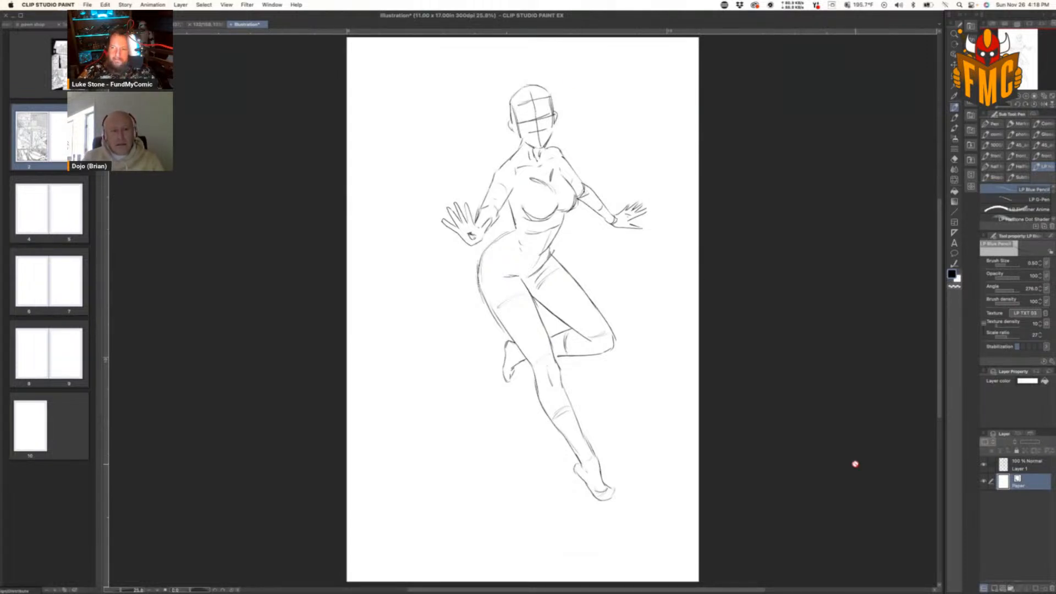
mouse_move(874, 585)
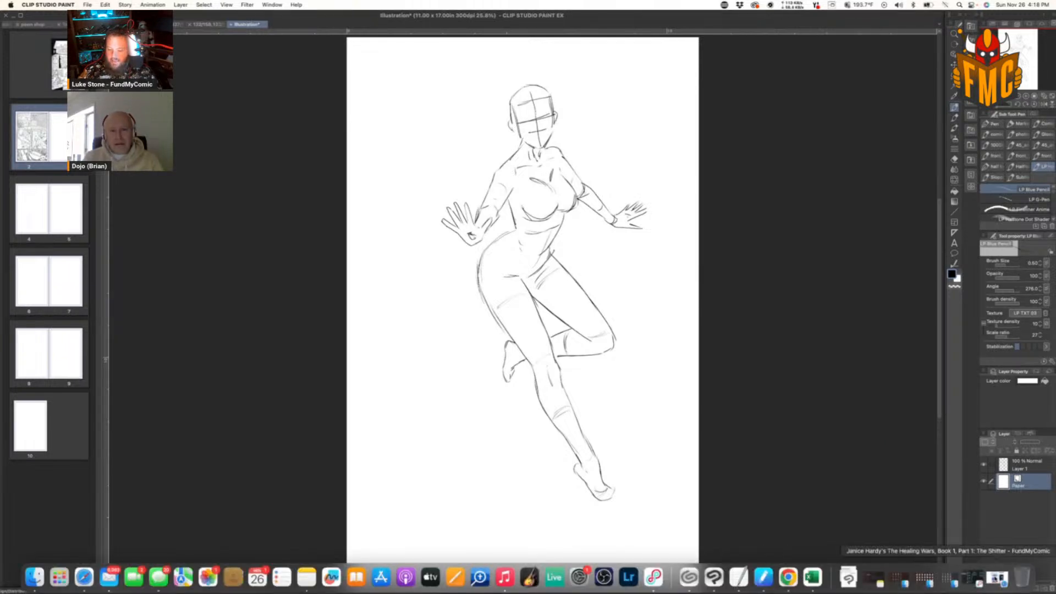
click(947, 578)
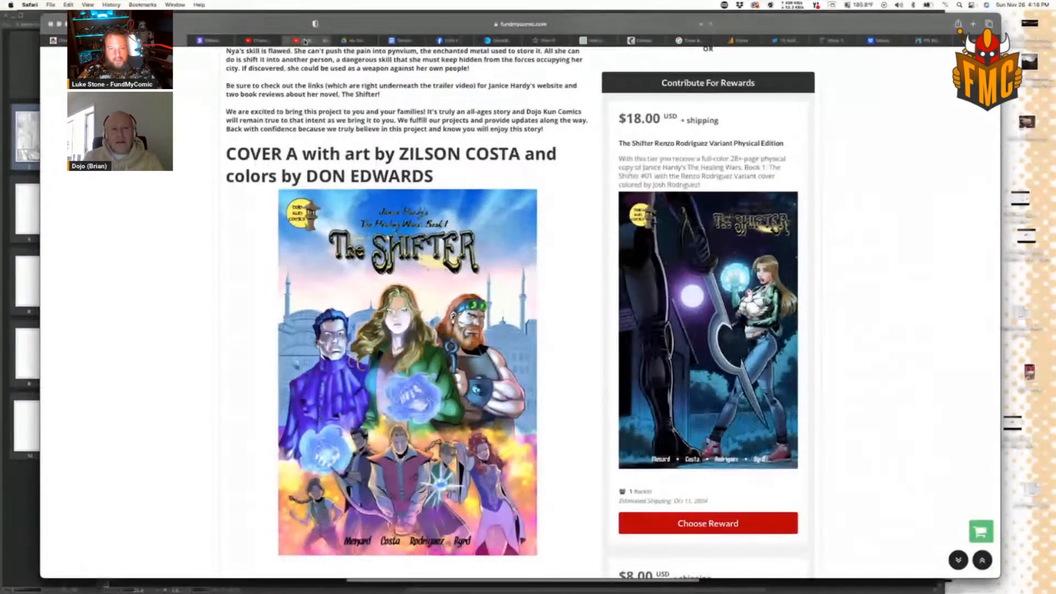
click(306, 40)
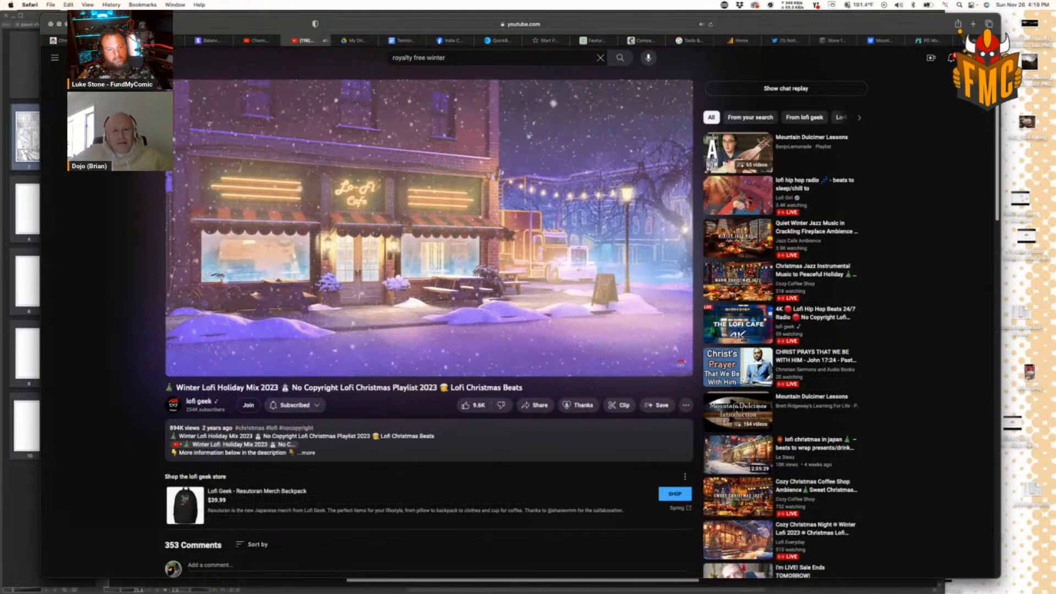
click(160, 40)
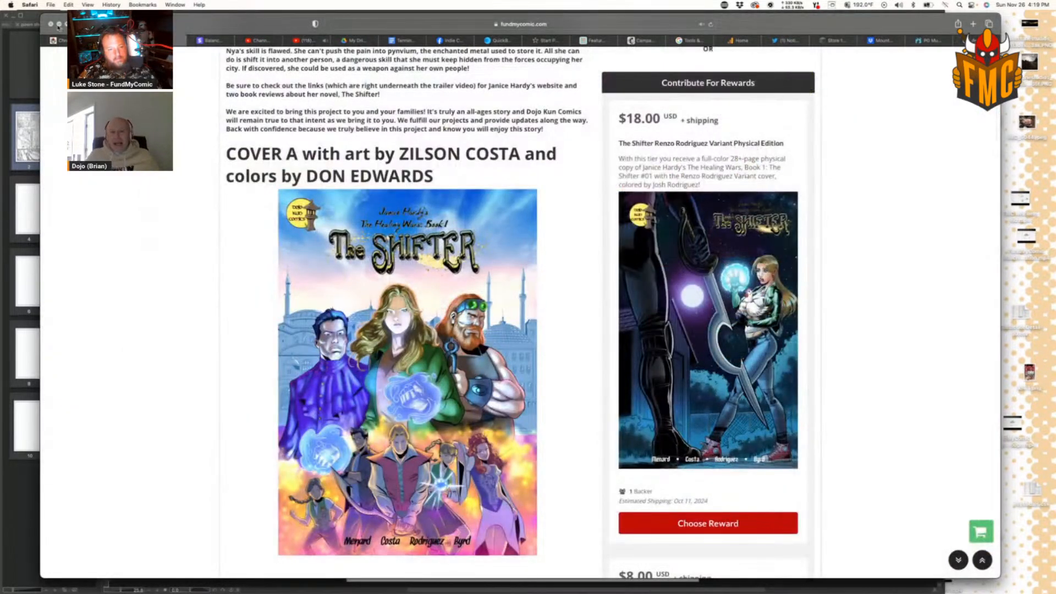
Step: Switch to Clip Studio Paint, reposition the figure sketch, and make Layer 1 active with the LP Blue Pencil
click(59, 24)
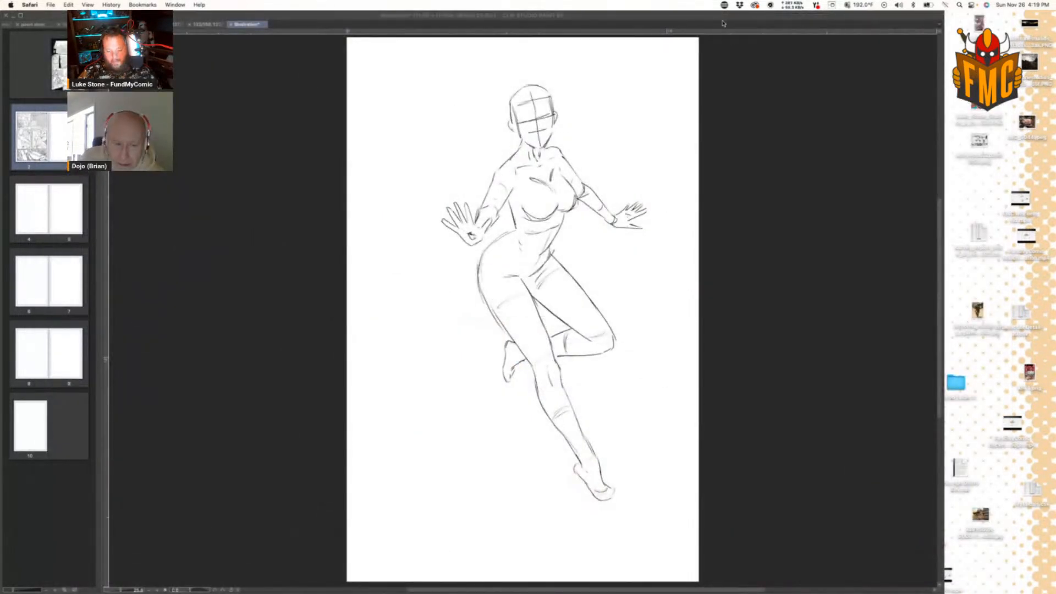
click(724, 23)
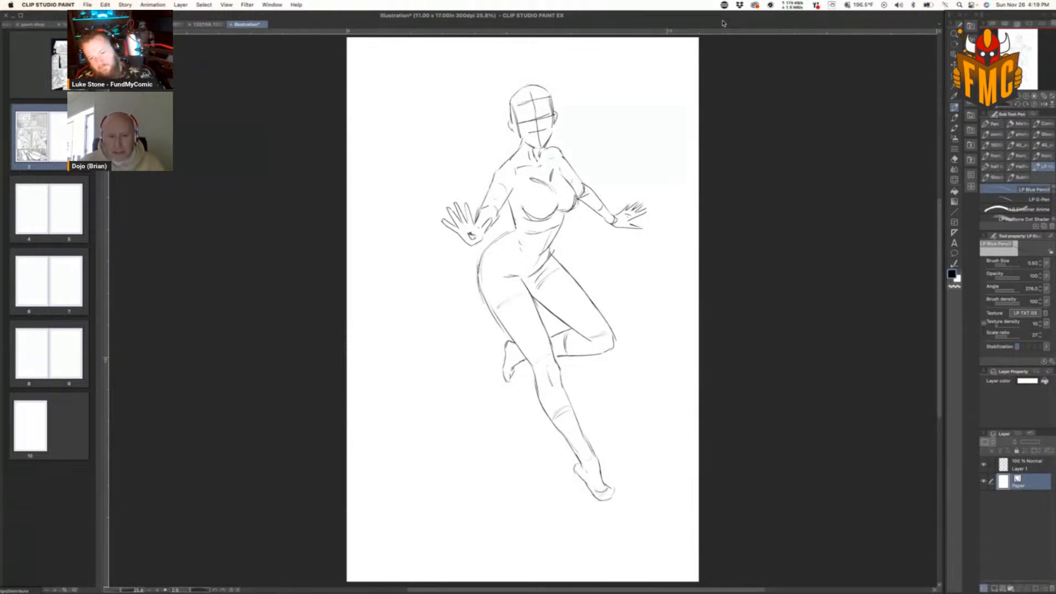
key(space)
drag(613, 324, 579, 347)
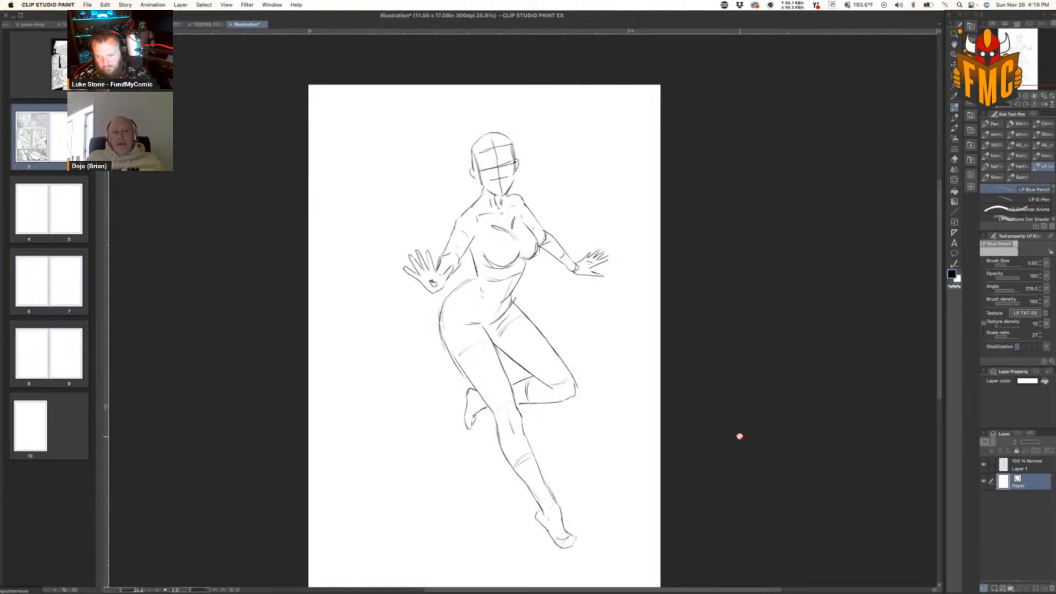
key(p)
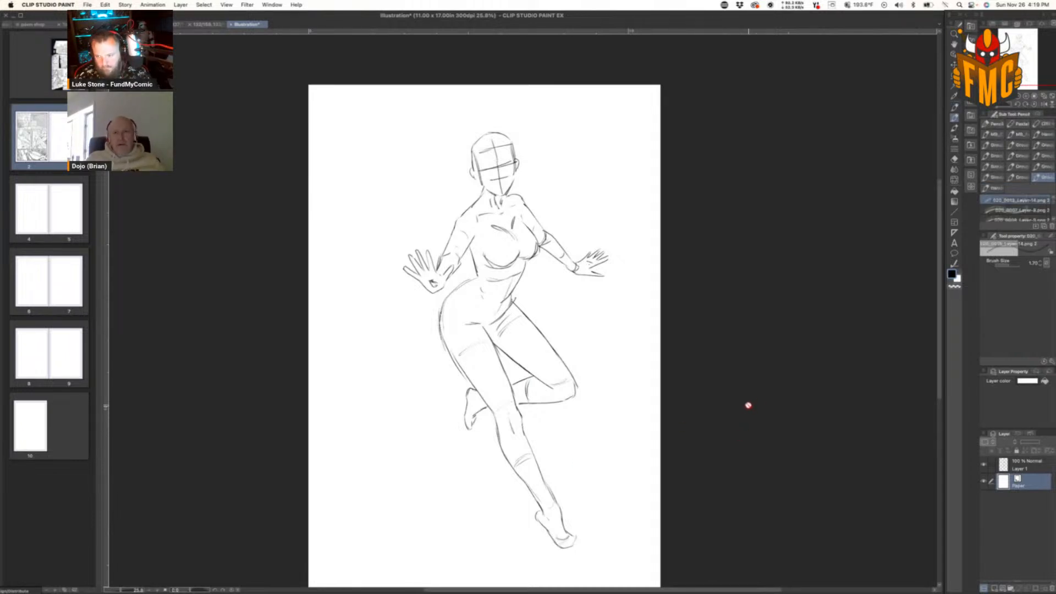
click(1034, 469)
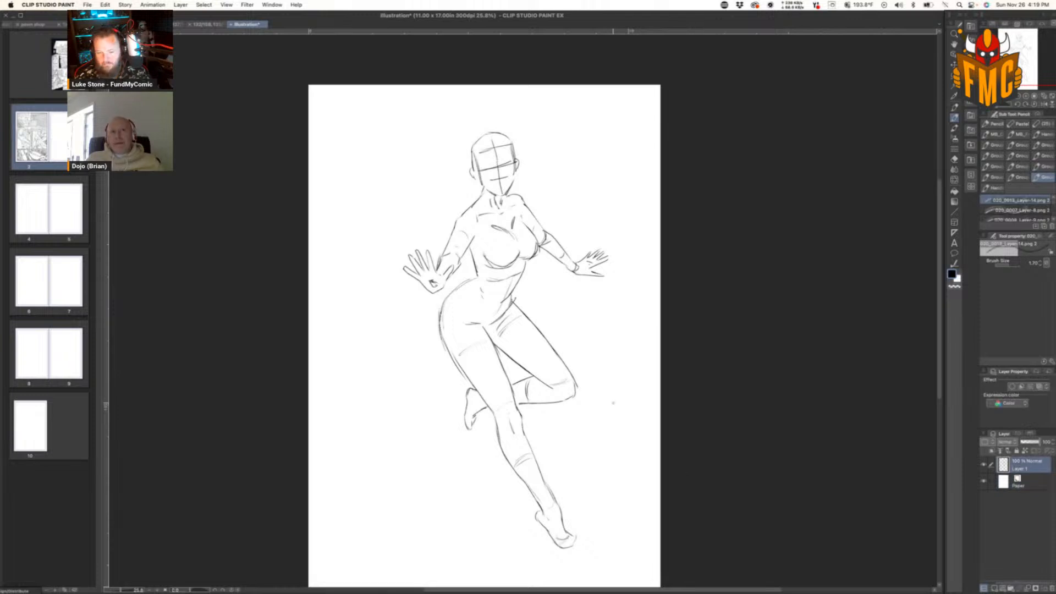
key(p)
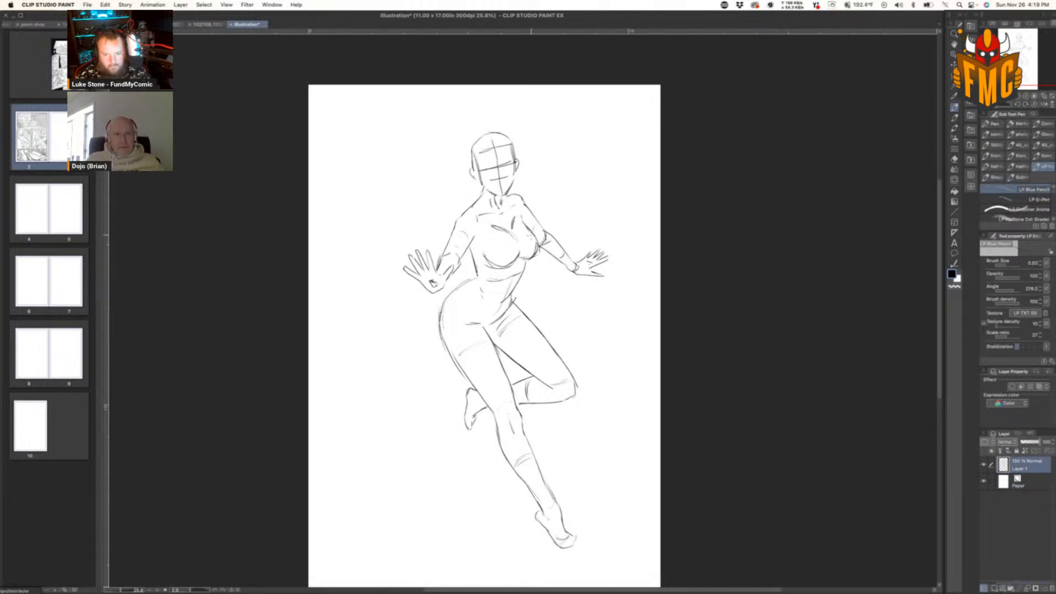
Step: Sketch heavier chest contours on the figure, and erase them together with the old chest lines using the Vector eraser
mouse_move(534, 236)
mouse_down()
mouse_move(531, 258)
mouse_move(515, 253)
mouse_move(520, 265)
mouse_move(489, 263)
mouse_move(515, 259)
mouse_move(489, 243)
mouse_up()
drag(513, 220, 490, 241)
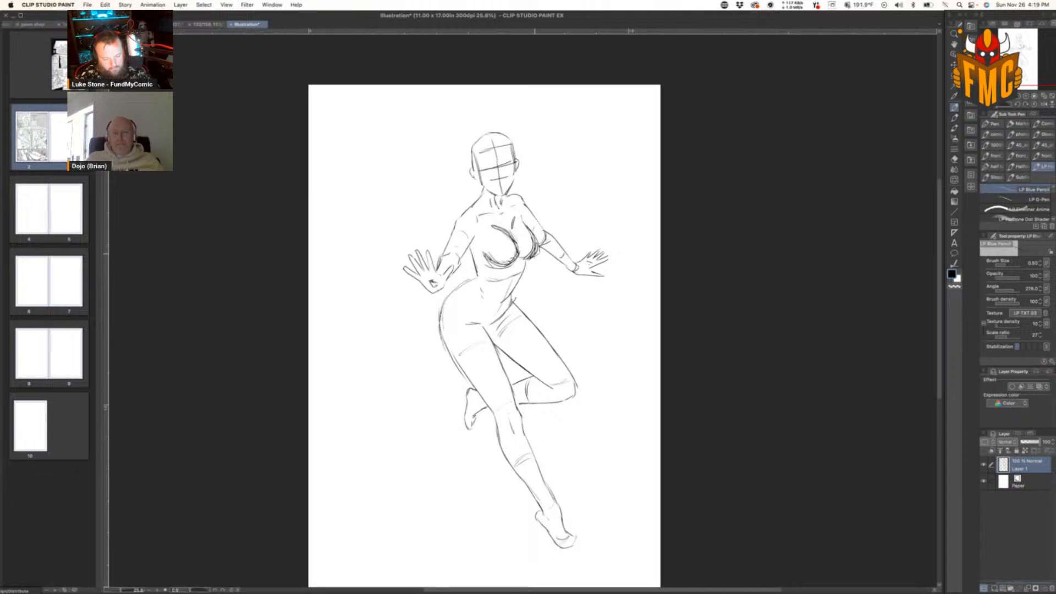
key(e)
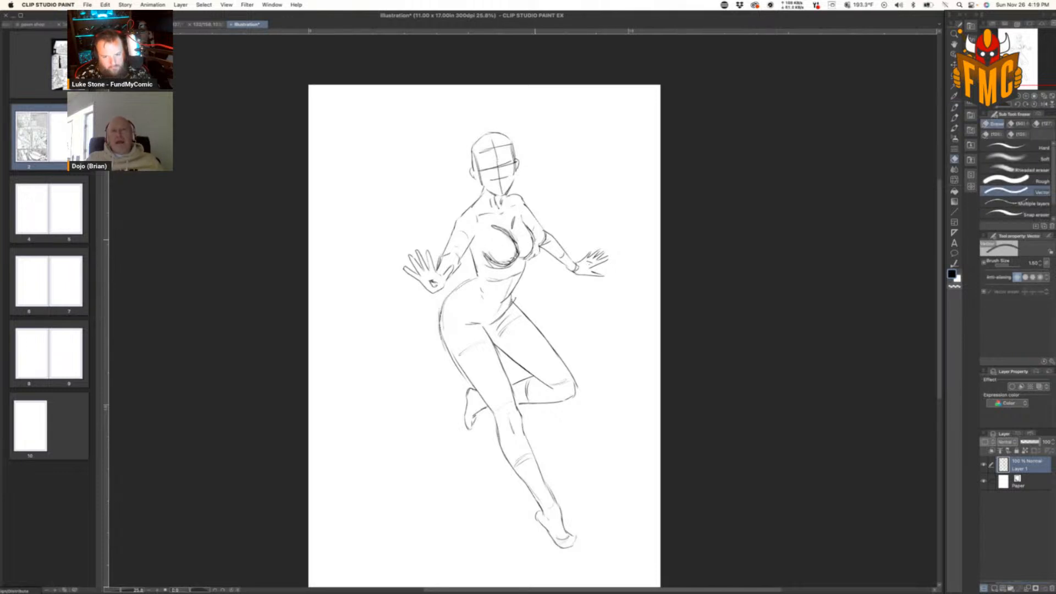
mouse_move(520, 248)
mouse_down()
mouse_move(511, 264)
mouse_move(489, 270)
mouse_up()
mouse_move(507, 226)
mouse_down()
mouse_move(495, 235)
mouse_move(512, 231)
mouse_move(517, 251)
mouse_up()
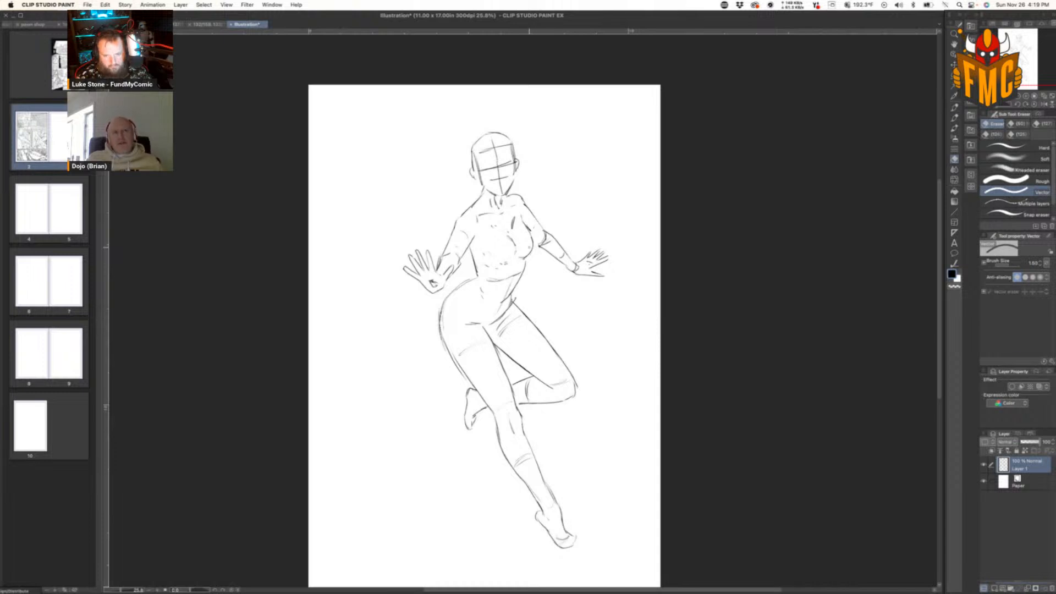
Step: Redraw the figure's chest contours and the side of the ribcage with the LP Blue Pencil
key(p)
mouse_move(521, 222)
mouse_down()
mouse_move(534, 243)
mouse_move(495, 264)
mouse_move(514, 252)
mouse_move(502, 283)
mouse_up()
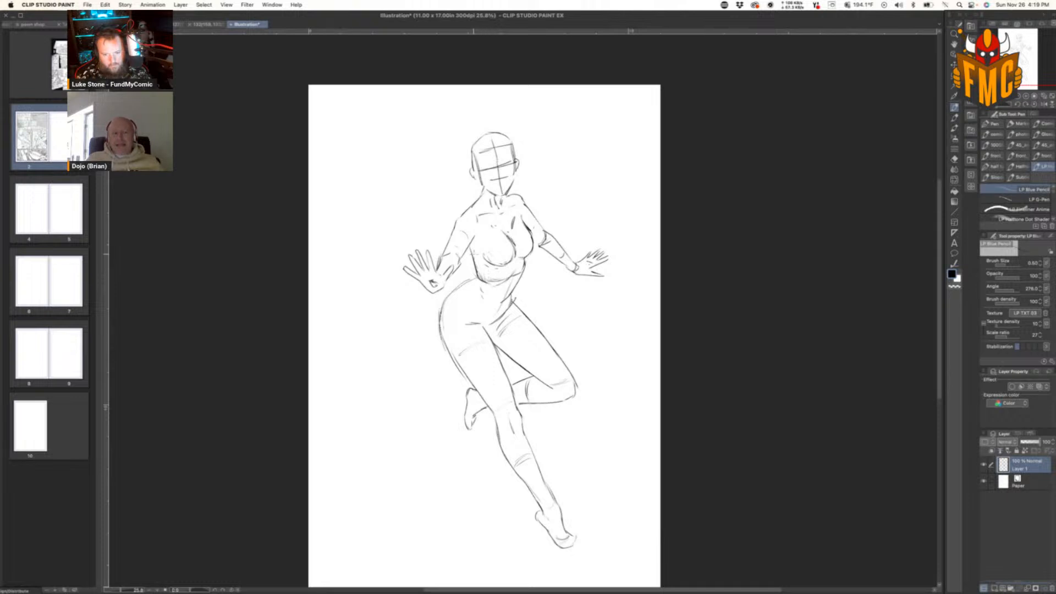
drag(470, 250, 480, 277)
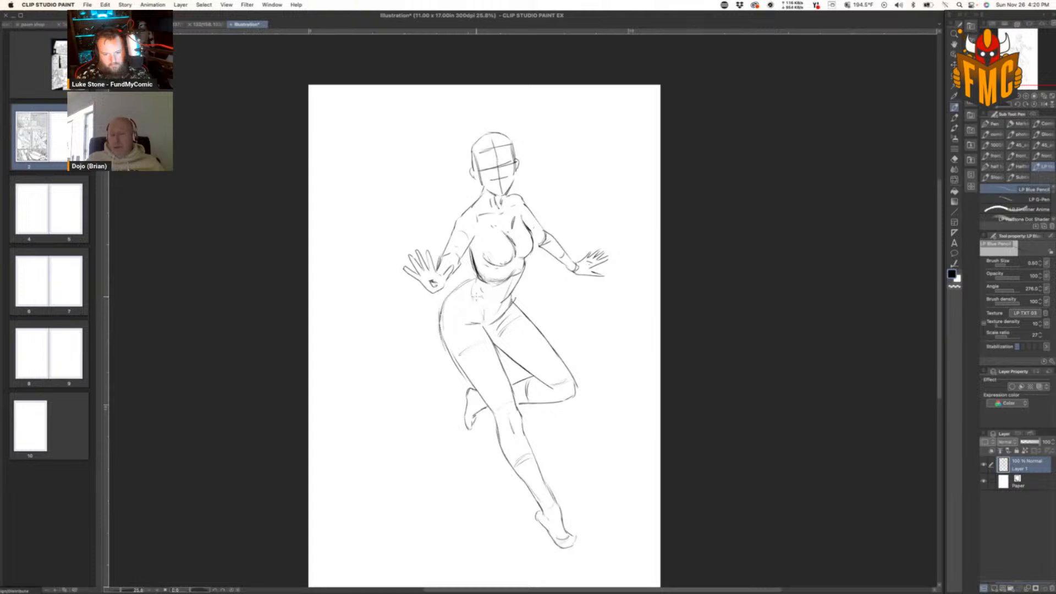
Step: Add contour lines along the figure's waist, hip, outer thigh, lower leg and the bent leg's thigh
drag(477, 284, 485, 324)
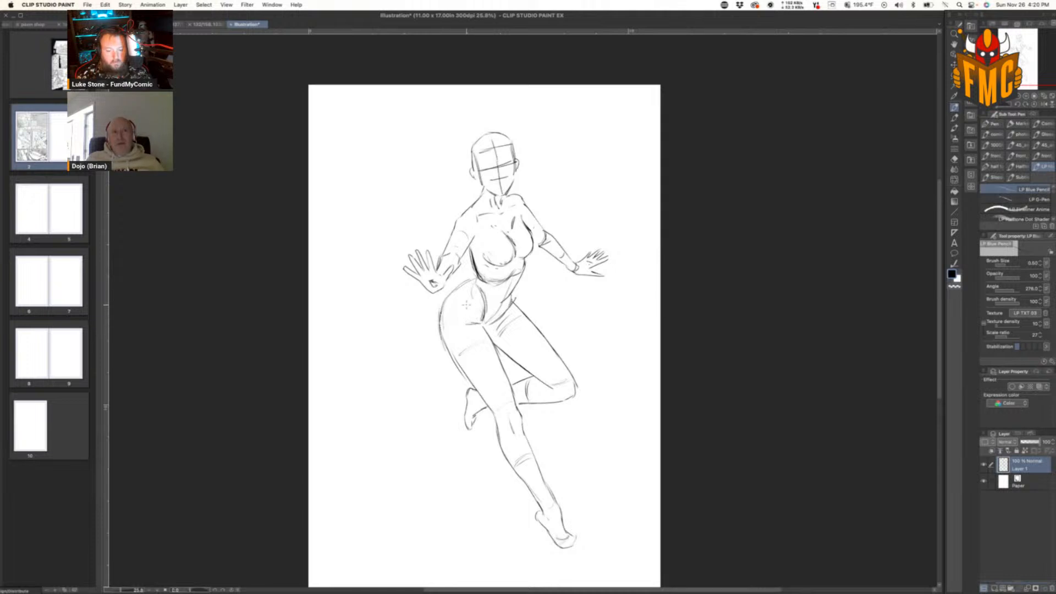
mouse_move(465, 286)
mouse_down()
mouse_move(456, 318)
mouse_move(474, 382)
mouse_up()
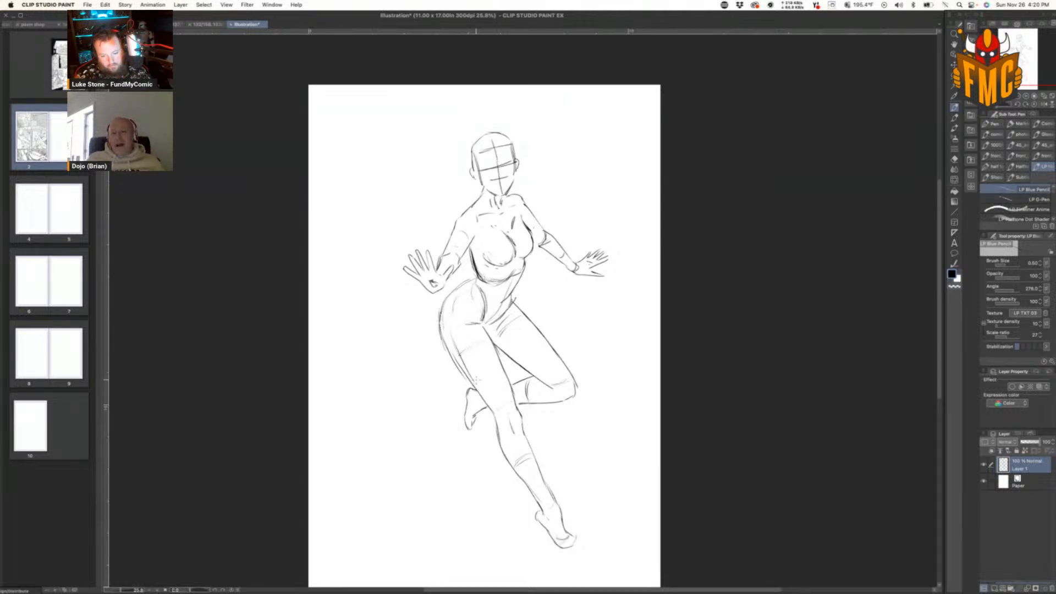
drag(508, 440, 545, 505)
drag(512, 347, 534, 368)
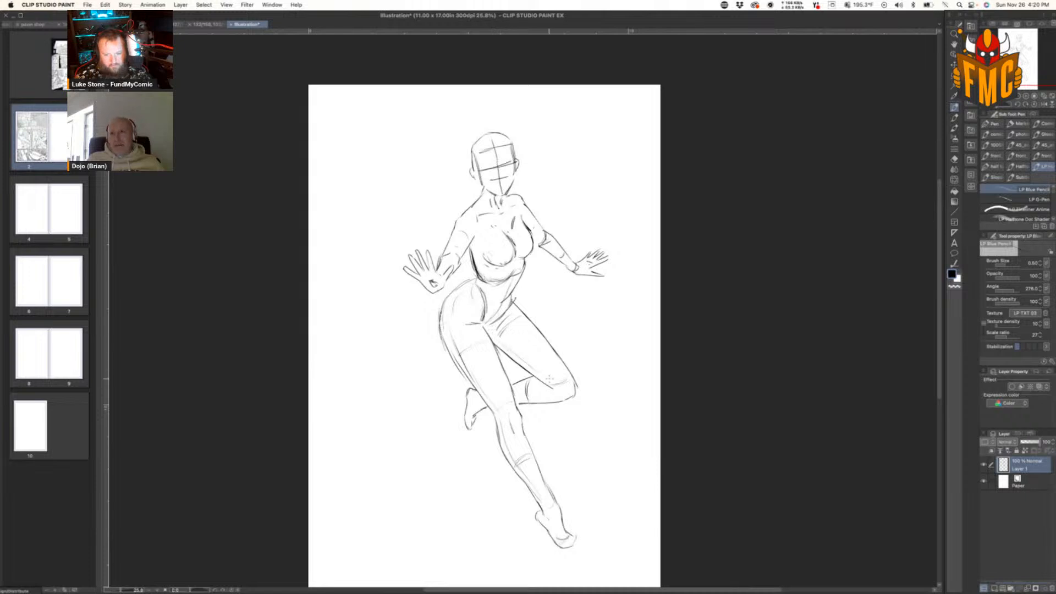
Step: Sketch shoes over both of the figure's feet, adding the ankle cuff and fold lines at the knee
mouse_move(472, 384)
mouse_down()
mouse_move(466, 435)
mouse_move(480, 415)
mouse_move(461, 430)
mouse_move(461, 396)
mouse_up()
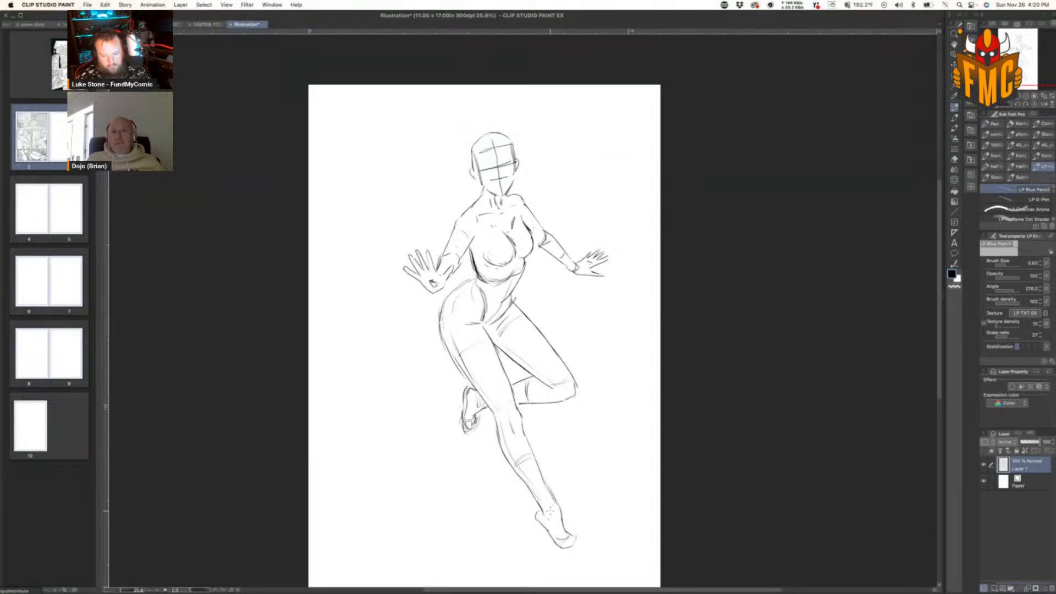
drag(543, 505, 560, 511)
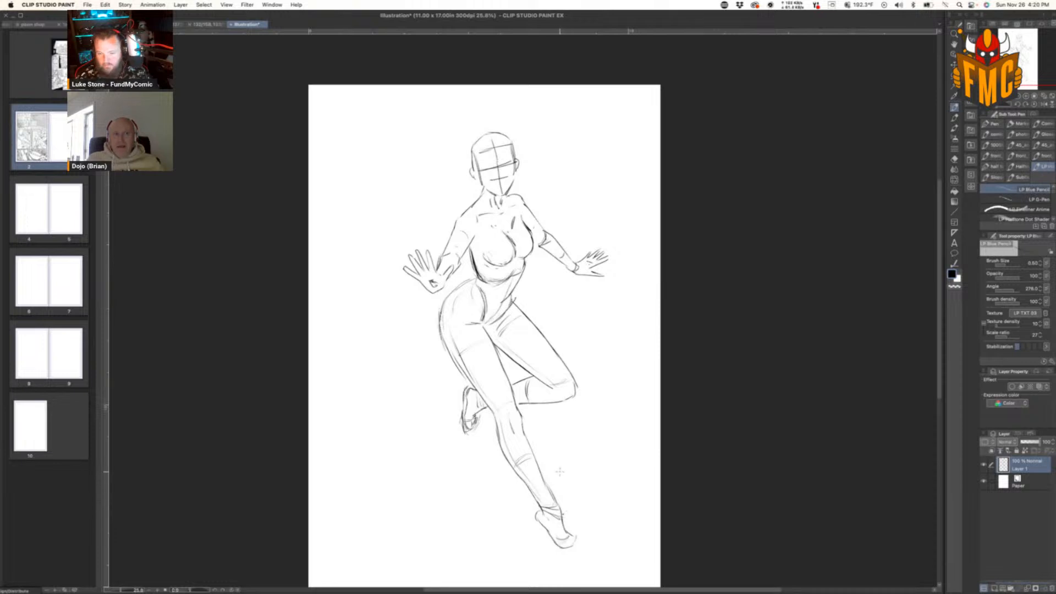
mouse_move(575, 528)
mouse_down()
mouse_move(562, 535)
mouse_move(564, 521)
mouse_move(534, 517)
mouse_up()
mouse_move(540, 514)
mouse_down()
mouse_move(532, 521)
mouse_move(567, 549)
mouse_up()
mouse_move(574, 539)
mouse_down()
mouse_move(568, 532)
mouse_move(569, 548)
mouse_move(577, 535)
mouse_move(550, 502)
mouse_move(565, 502)
mouse_move(529, 520)
mouse_move(556, 552)
mouse_move(586, 534)
mouse_up()
drag(536, 502, 553, 494)
mouse_move(501, 410)
mouse_down()
mouse_move(509, 403)
mouse_move(497, 425)
mouse_move(519, 427)
mouse_up()
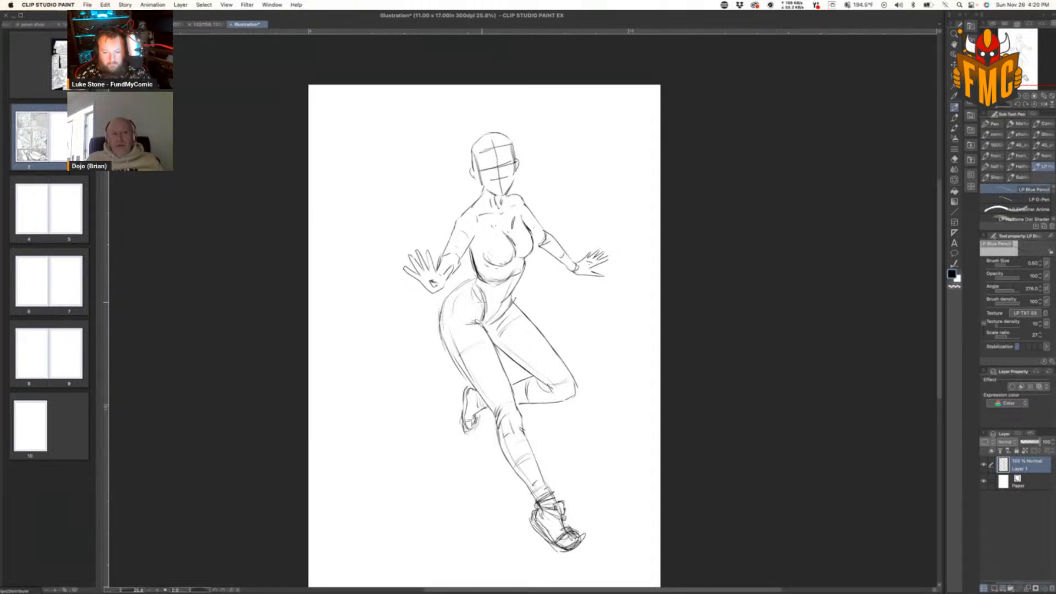
Step: Sketch the trousers' waistband and fly, and the open jacket's edges along both sides of the figure's torso
drag(489, 288, 520, 285)
mouse_move(487, 282)
mouse_down()
mouse_move(520, 276)
mouse_move(521, 289)
mouse_move(485, 291)
mouse_move(510, 313)
mouse_move(491, 311)
mouse_move(491, 323)
mouse_up()
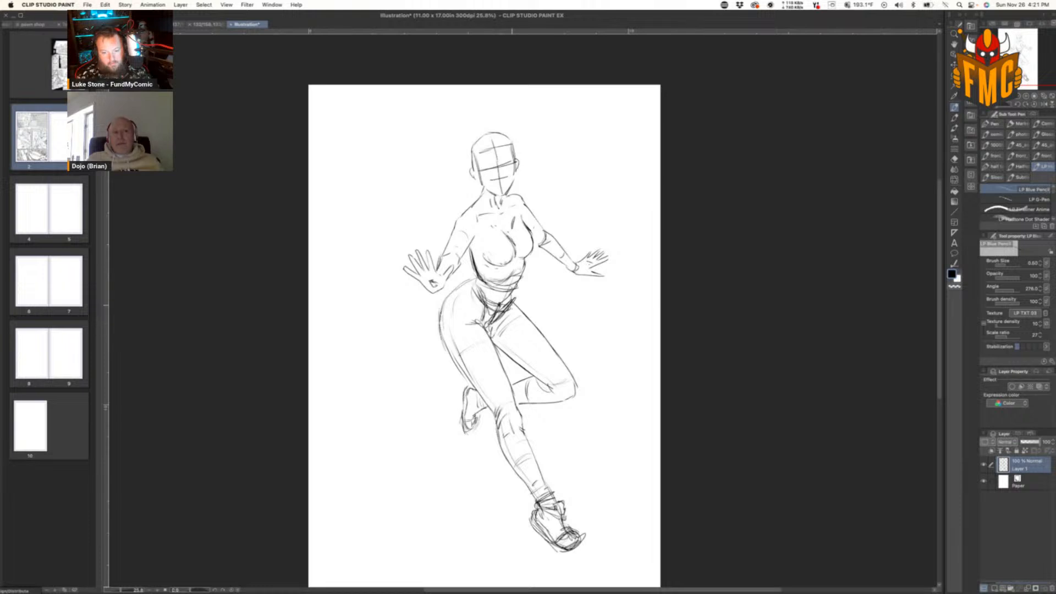
drag(483, 201, 472, 256)
drag(522, 212, 545, 288)
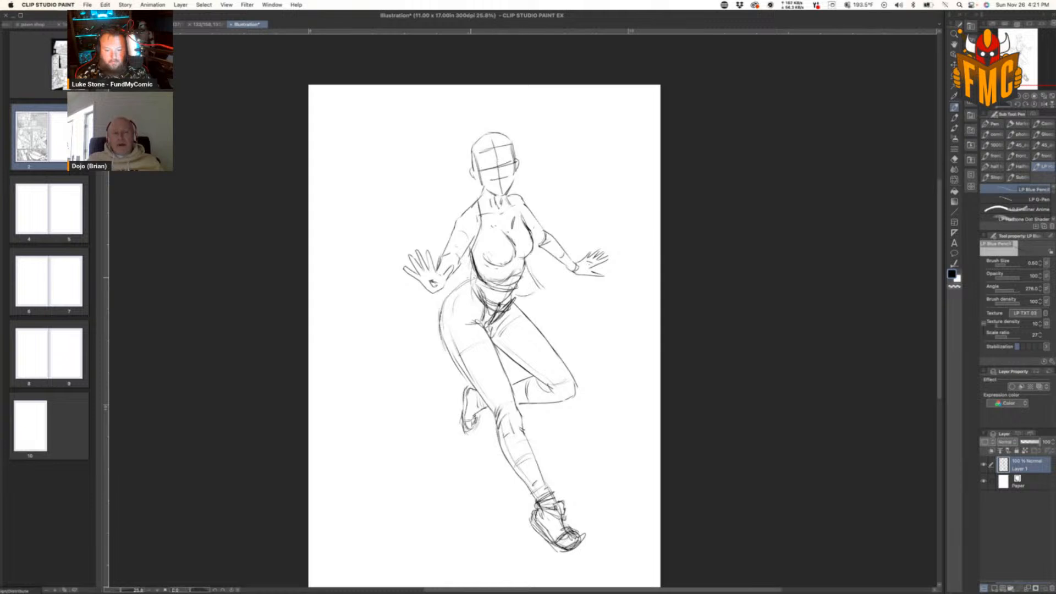
mouse_move(473, 267)
mouse_down()
mouse_move(481, 310)
mouse_move(455, 300)
mouse_move(488, 312)
mouse_up()
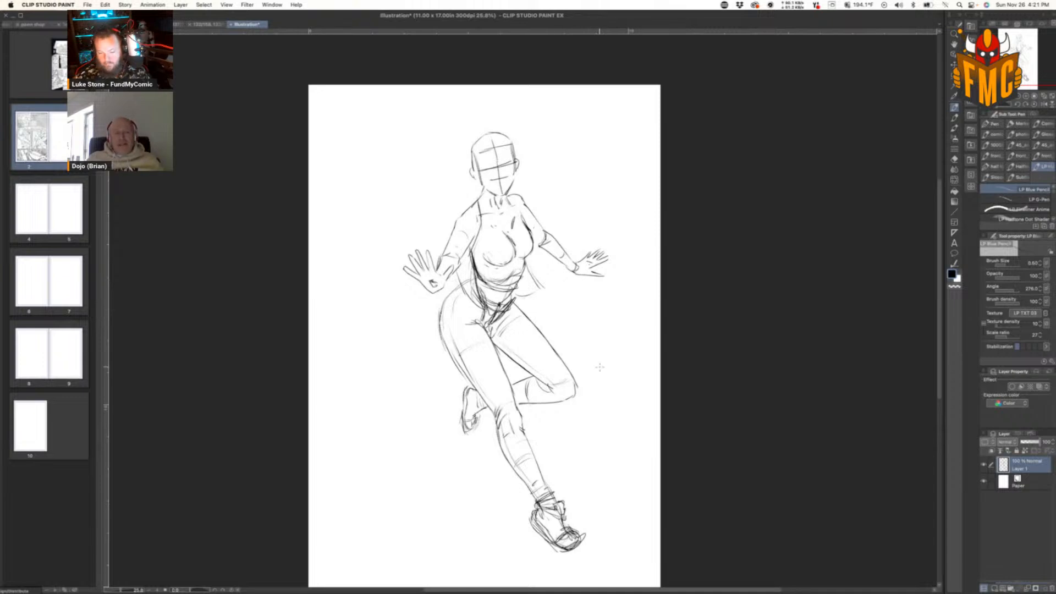
Step: Switch to Safari and examine the heroine's outfit on The Shifter campaign's Cover B, then return to the drawing
mouse_move(823, 590)
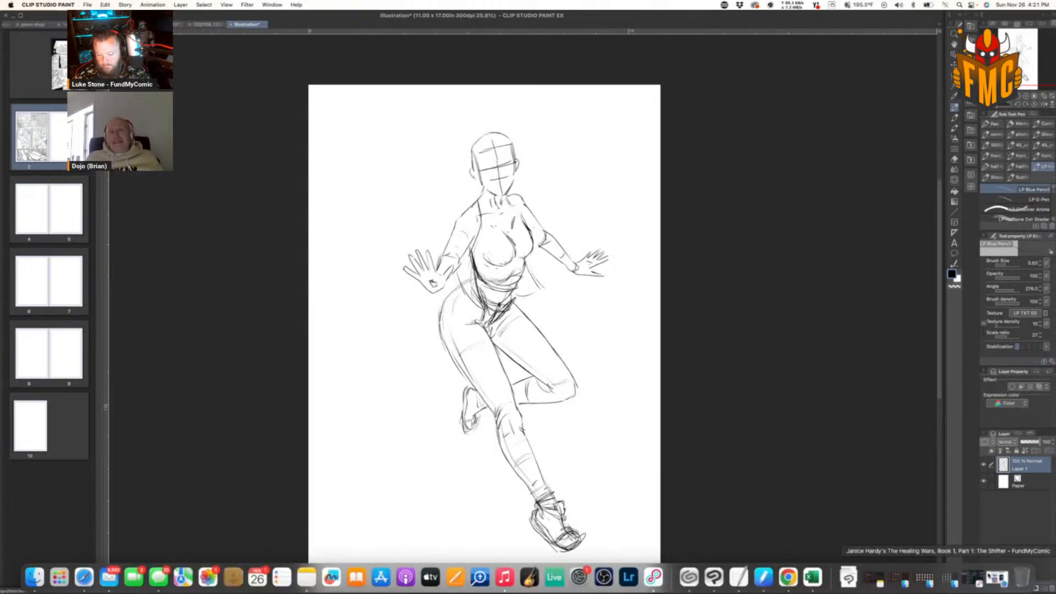
click(995, 577)
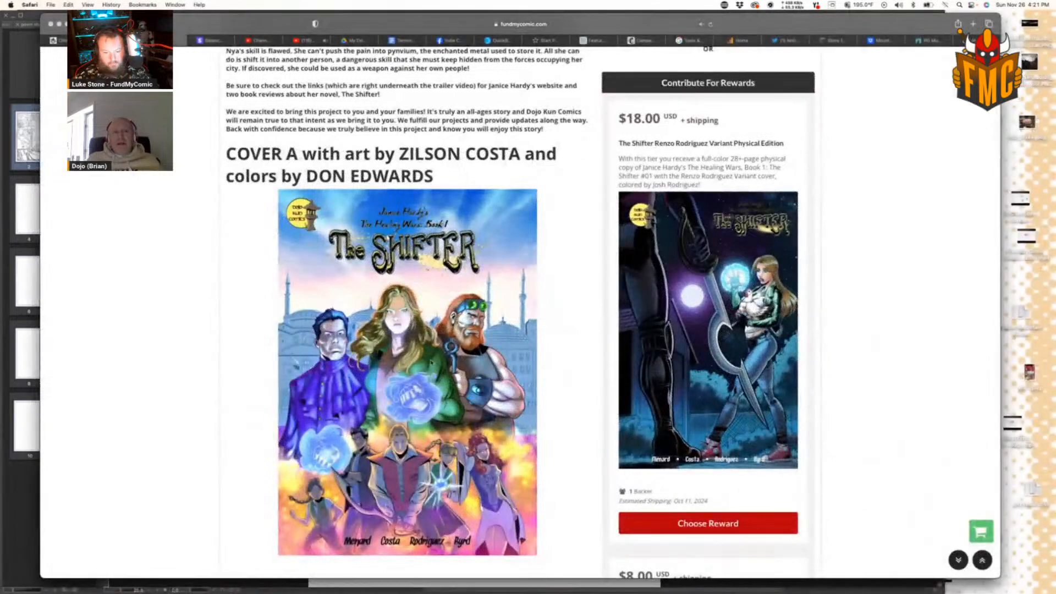
scroll(424, 248, down, 3)
scroll(424, 248, down, 10)
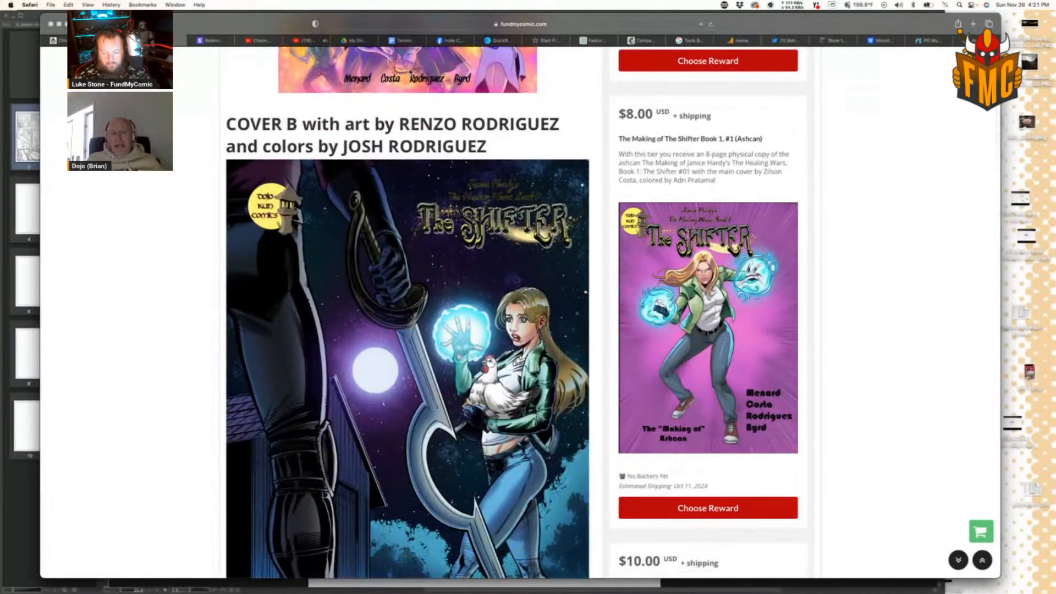
scroll(410, 72, down, 3)
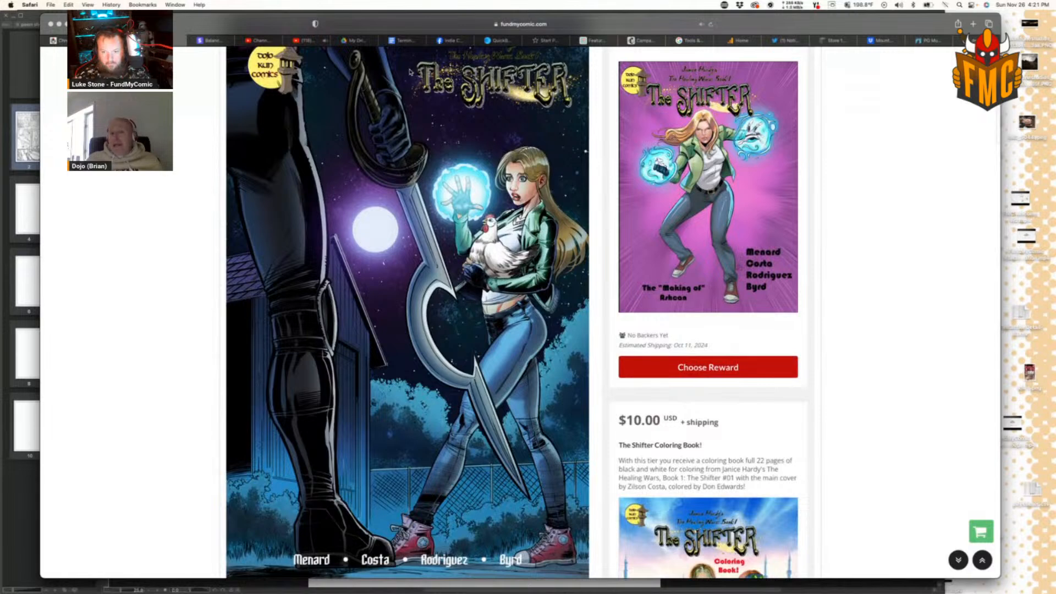
scroll(410, 71, up, 1)
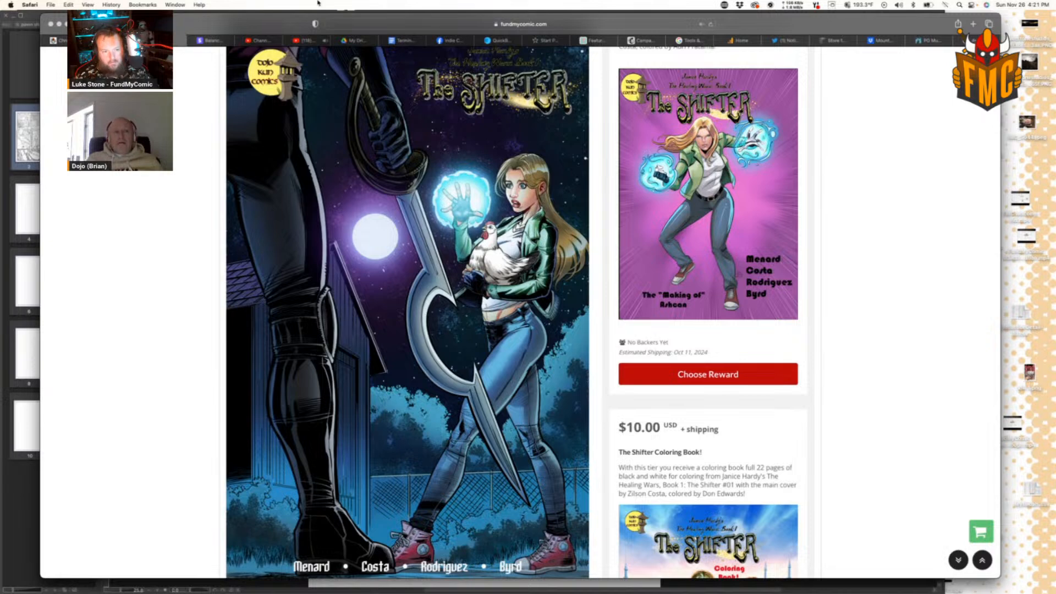
click(58, 24)
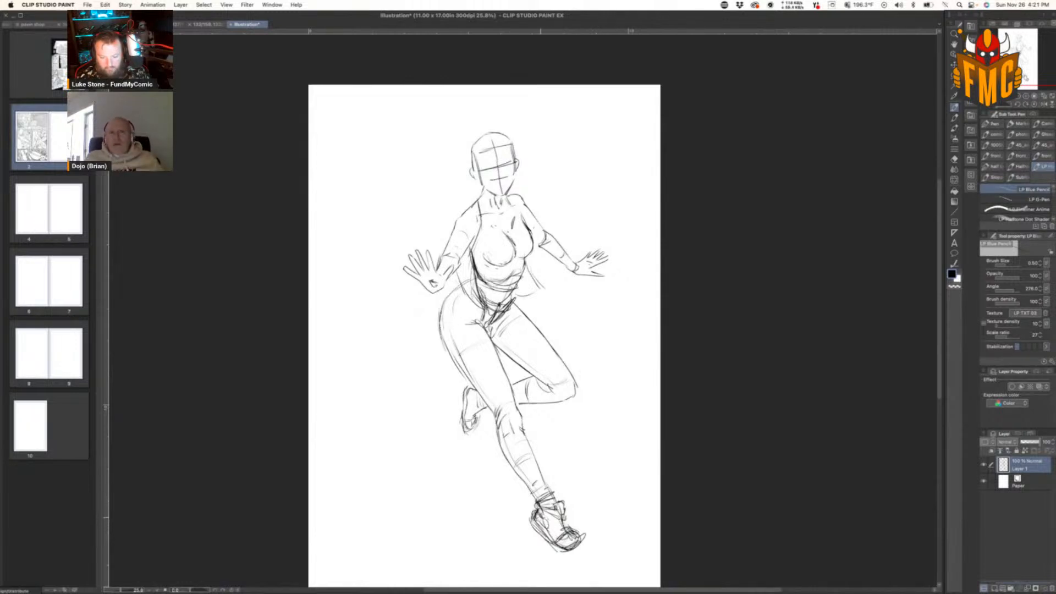
Step: Add sole and ankle-patch details to both sneakers, and sketch a sleeve cuff at the wrist of the outstretched arm
mouse_move(475, 389)
mouse_down()
mouse_move(479, 406)
mouse_move(467, 390)
mouse_move(465, 419)
mouse_move(484, 399)
mouse_move(474, 417)
mouse_up()
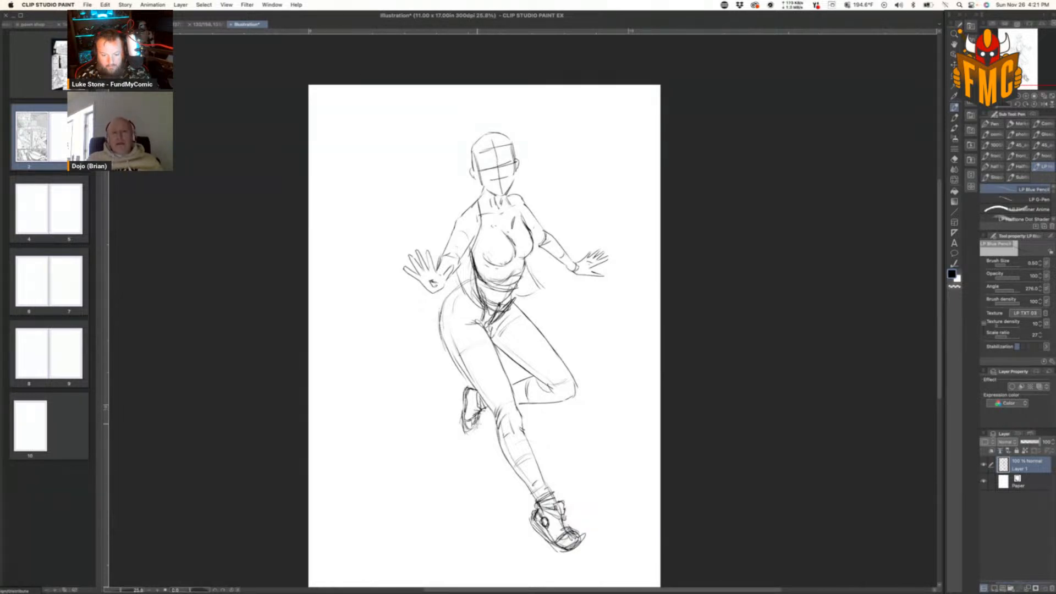
mouse_move(562, 509)
mouse_down()
mouse_move(572, 529)
mouse_move(563, 552)
mouse_move(581, 546)
mouse_up()
drag(565, 261, 571, 270)
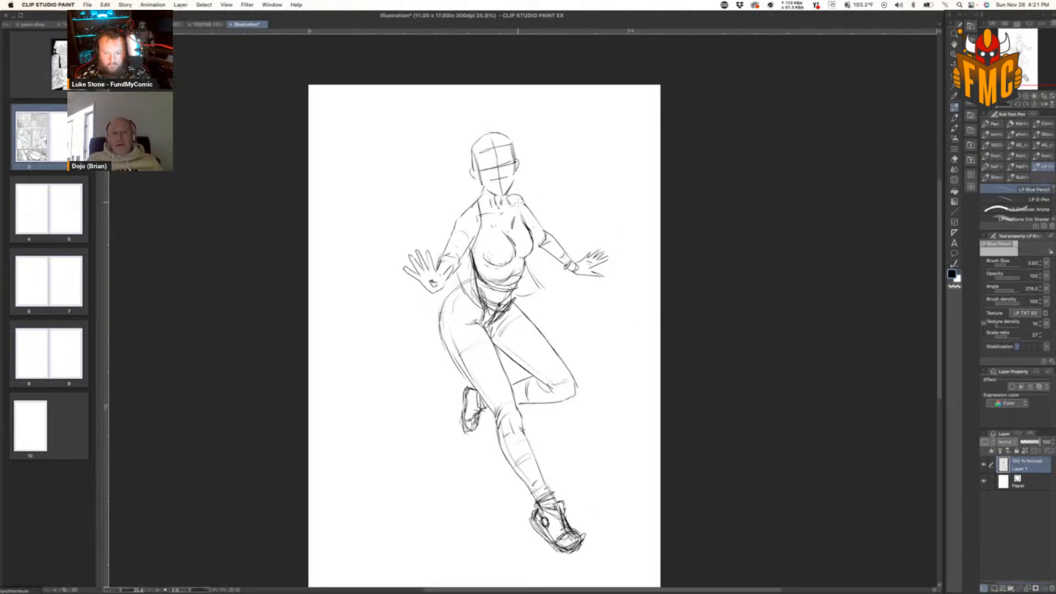
Step: Sketch the jacket collar on both sides of the neck and the shirt's scooped neckline across the chest
mouse_move(483, 187)
mouse_down()
mouse_move(483, 208)
mouse_move(466, 215)
mouse_move(477, 199)
mouse_up()
drag(477, 188, 467, 208)
mouse_move(477, 190)
mouse_down()
mouse_move(466, 215)
mouse_move(515, 198)
mouse_move(495, 234)
mouse_move(513, 223)
mouse_move(510, 212)
mouse_move(498, 228)
mouse_up()
mouse_move(504, 214)
mouse_down()
mouse_move(490, 225)
mouse_move(507, 227)
mouse_up()
drag(516, 215, 493, 227)
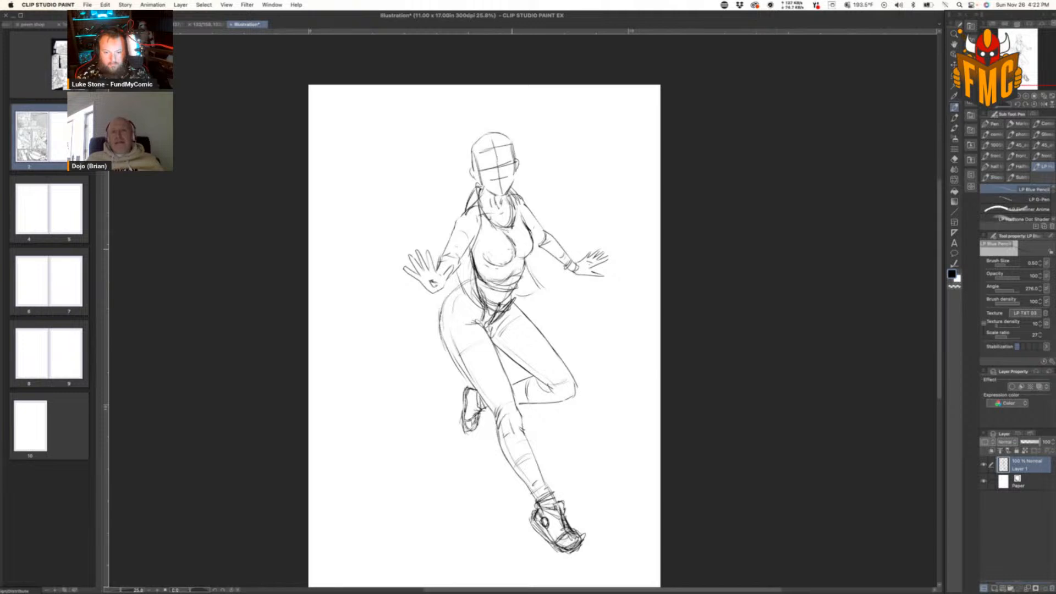
Step: Add fabric folds across the shirt's chest and midriff, and strengthen the jacket's side edges and hem at the hip
mouse_move(508, 263)
mouse_down()
mouse_move(523, 257)
mouse_move(512, 259)
mouse_up()
mouse_move(515, 254)
mouse_down()
mouse_move(480, 263)
mouse_move(511, 265)
mouse_up()
mouse_move(521, 252)
mouse_down()
mouse_move(511, 250)
mouse_move(507, 270)
mouse_up()
mouse_move(517, 275)
mouse_down()
mouse_move(488, 293)
mouse_move(508, 291)
mouse_up()
drag(507, 288, 491, 292)
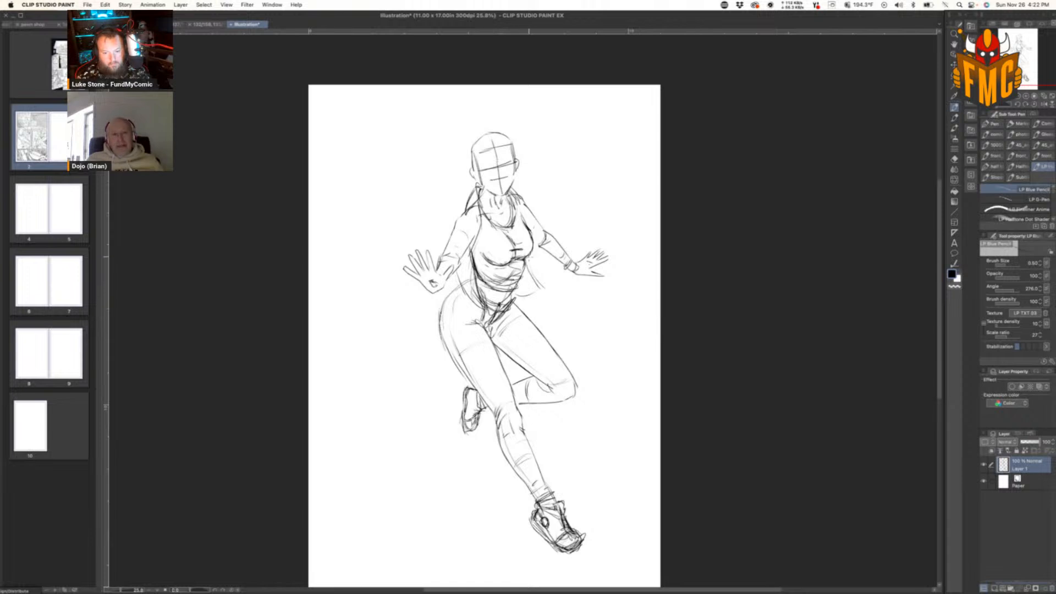
mouse_move(534, 241)
mouse_down()
mouse_move(555, 256)
mouse_move(535, 288)
mouse_up()
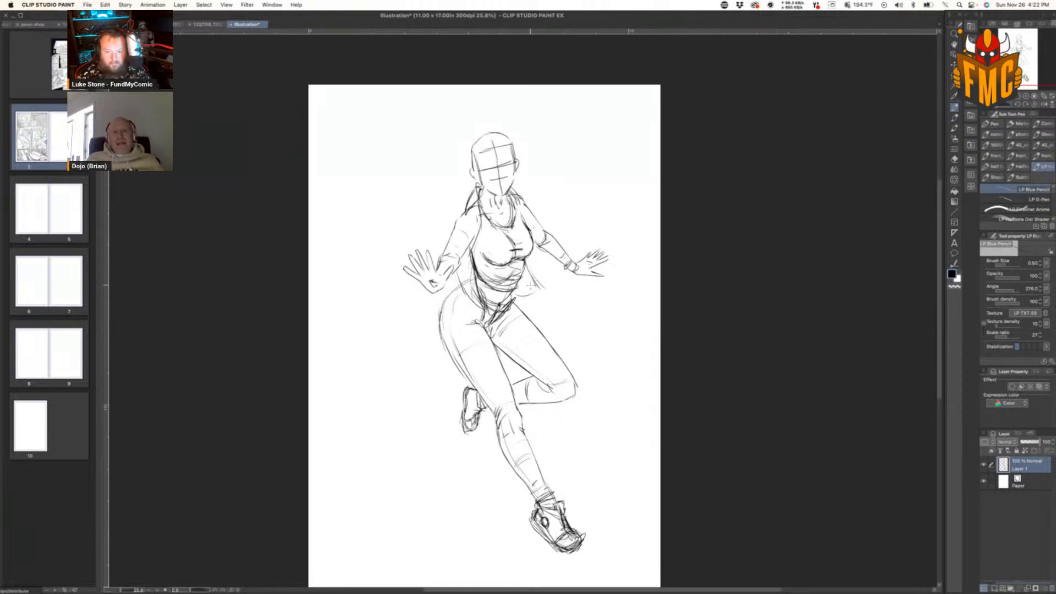
mouse_move(461, 274)
mouse_down()
mouse_move(486, 305)
mouse_move(462, 273)
mouse_move(474, 296)
mouse_move(456, 282)
mouse_move(482, 312)
mouse_up()
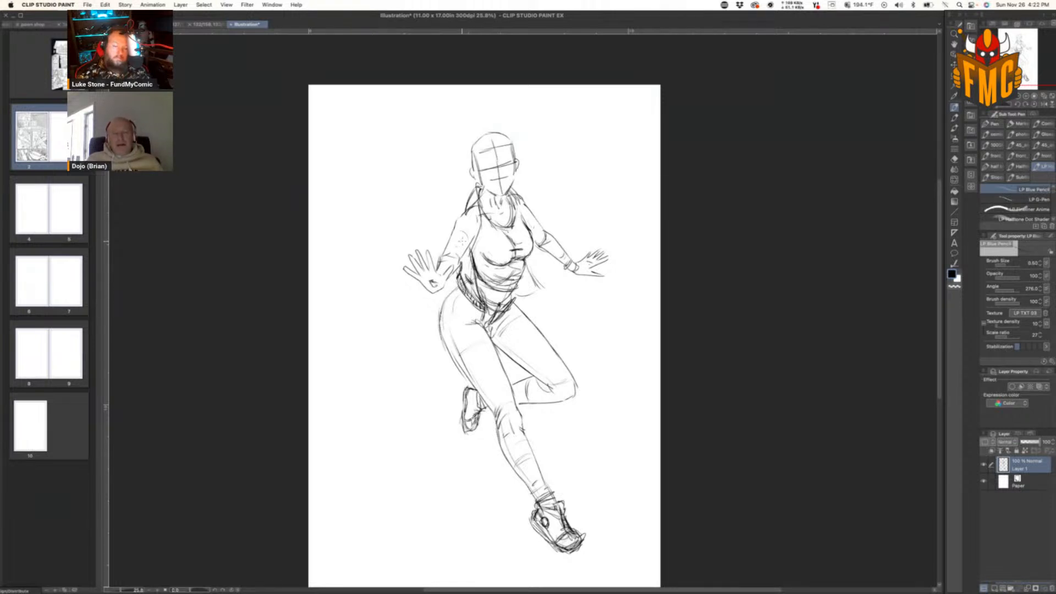
Step: Sketch loose, round energy swirls around both of the figure's hands
mouse_move(388, 236)
mouse_down()
mouse_move(397, 295)
mouse_move(456, 290)
mouse_up()
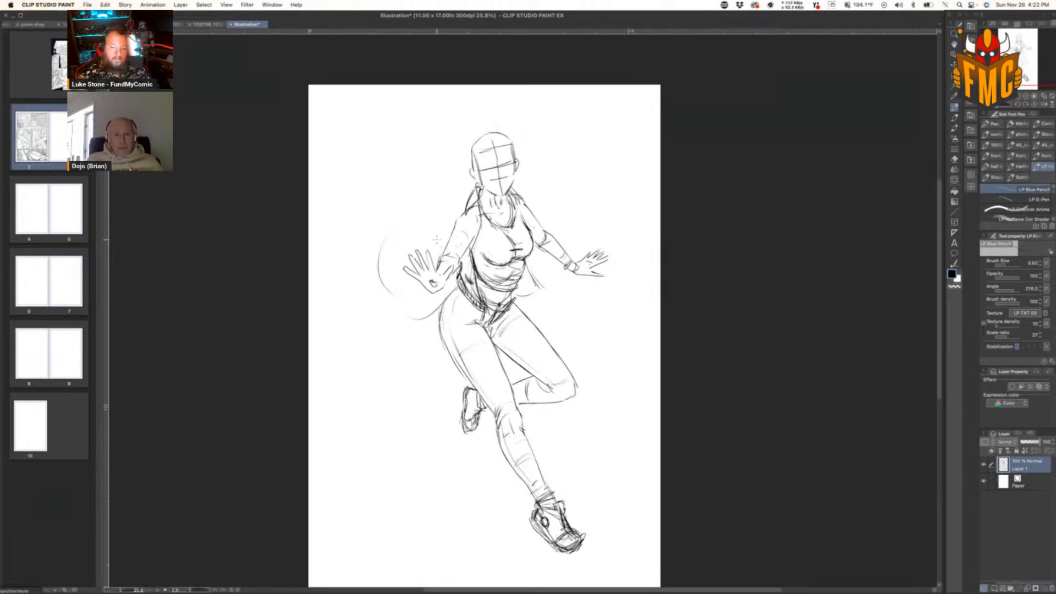
mouse_move(445, 228)
mouse_down()
mouse_move(419, 220)
mouse_move(394, 245)
mouse_up()
drag(377, 231, 376, 281)
mouse_move(378, 274)
mouse_down()
mouse_move(408, 302)
mouse_move(428, 294)
mouse_up()
drag(572, 245, 607, 240)
mouse_move(565, 271)
mouse_down()
mouse_move(617, 269)
mouse_move(617, 292)
mouse_up()
mouse_move(624, 254)
mouse_down()
mouse_move(610, 263)
mouse_move(602, 227)
mouse_up()
Step: Sketch long, windblown hair over the crown, flowing back behind the head, with short strands beside the face
mouse_move(496, 148)
mouse_down()
mouse_move(480, 141)
mouse_move(468, 160)
mouse_up()
mouse_move(473, 172)
mouse_down()
mouse_move(435, 166)
mouse_move(433, 186)
mouse_move(431, 177)
mouse_up()
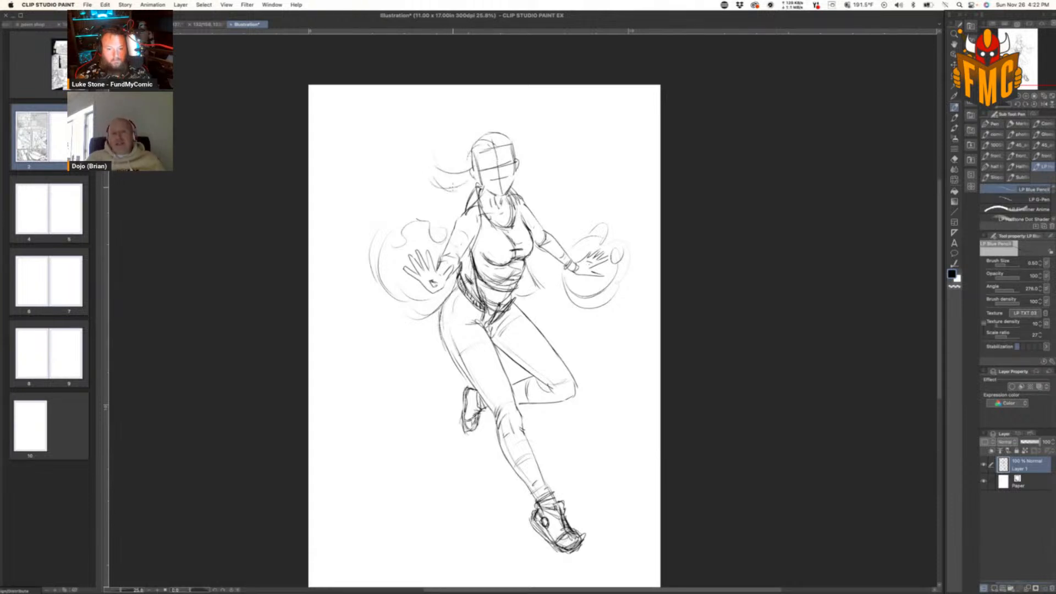
drag(471, 127, 509, 132)
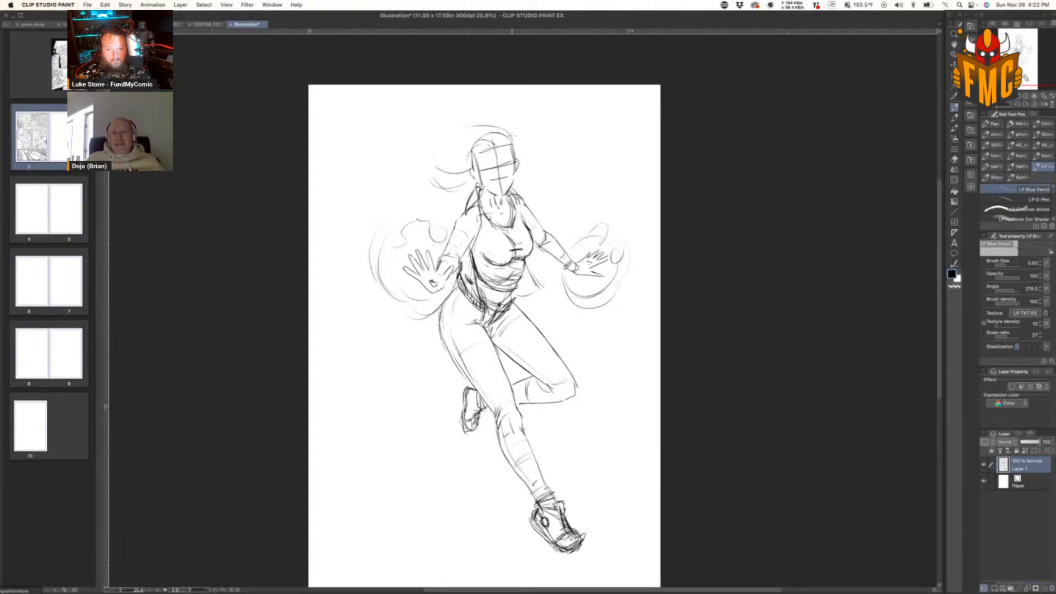
mouse_move(518, 170)
mouse_down()
mouse_move(522, 197)
mouse_move(541, 181)
mouse_up()
drag(461, 191, 431, 199)
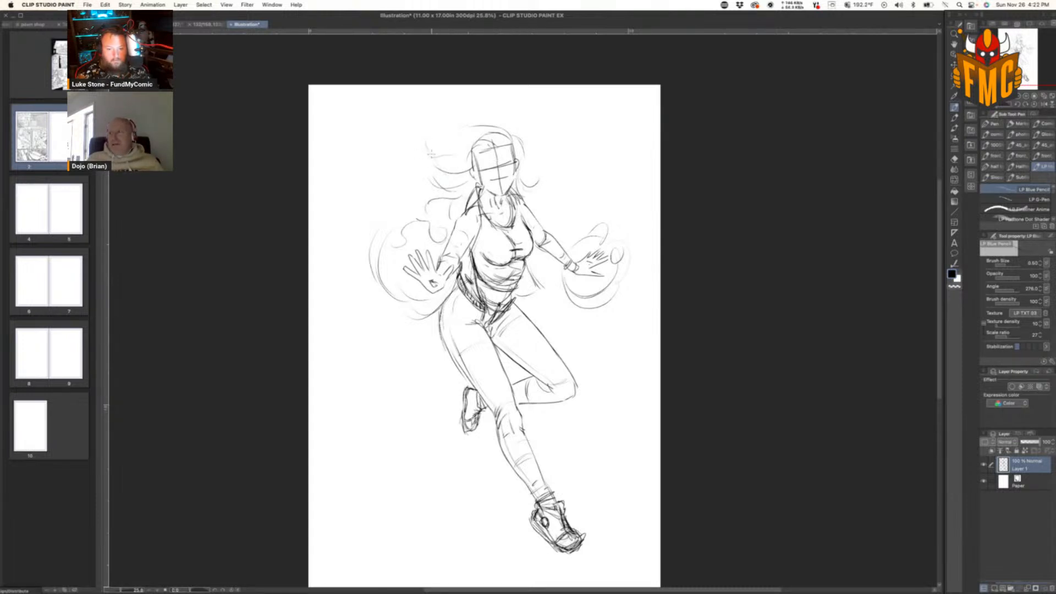
drag(408, 163, 395, 192)
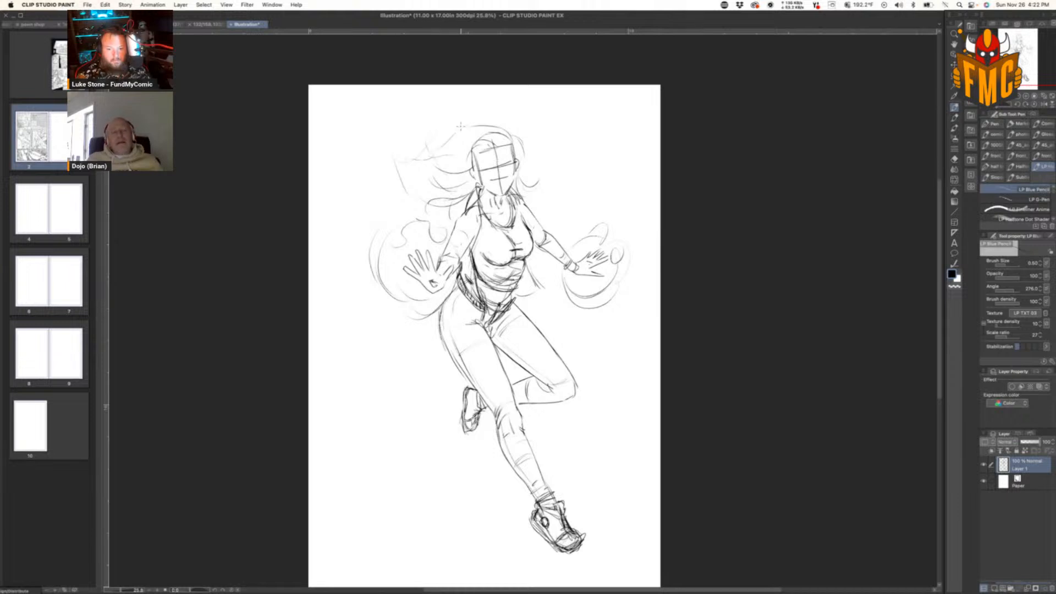
drag(462, 149, 433, 168)
mouse_move(501, 124)
mouse_down()
mouse_move(439, 141)
mouse_move(501, 142)
mouse_move(467, 156)
mouse_move(514, 138)
mouse_move(519, 163)
mouse_move(407, 161)
mouse_up()
mouse_move(409, 160)
mouse_down()
mouse_move(434, 180)
mouse_move(419, 171)
mouse_up()
mouse_move(403, 159)
mouse_down()
mouse_move(430, 199)
mouse_move(458, 202)
mouse_up()
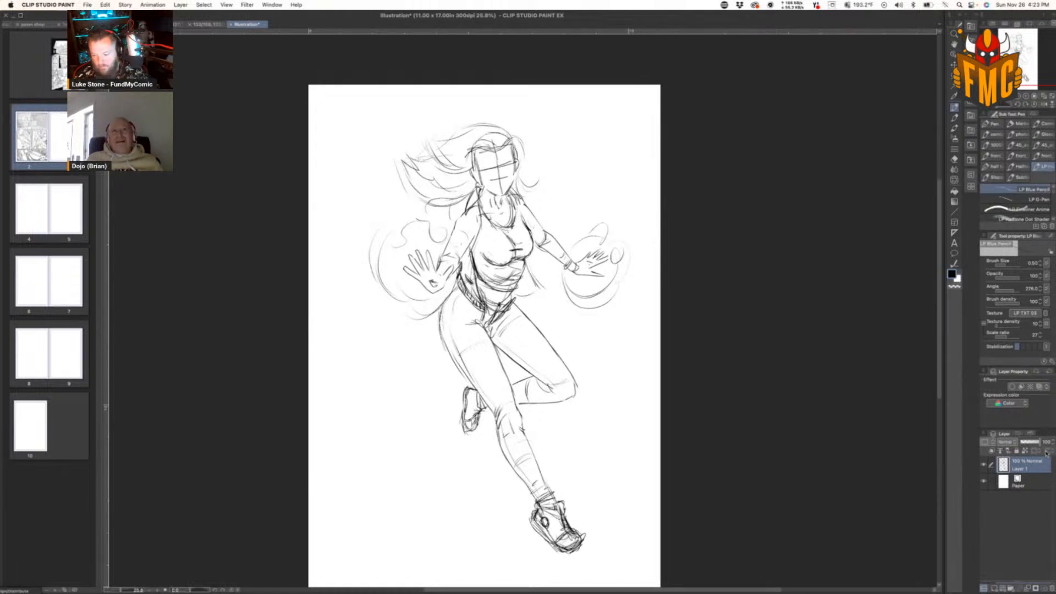
Step: Turn on the blue layer color for the sketch layer, lower its opacity to 30%, and add a new layer above it
click(1039, 387)
drag(1039, 441, 1027, 445)
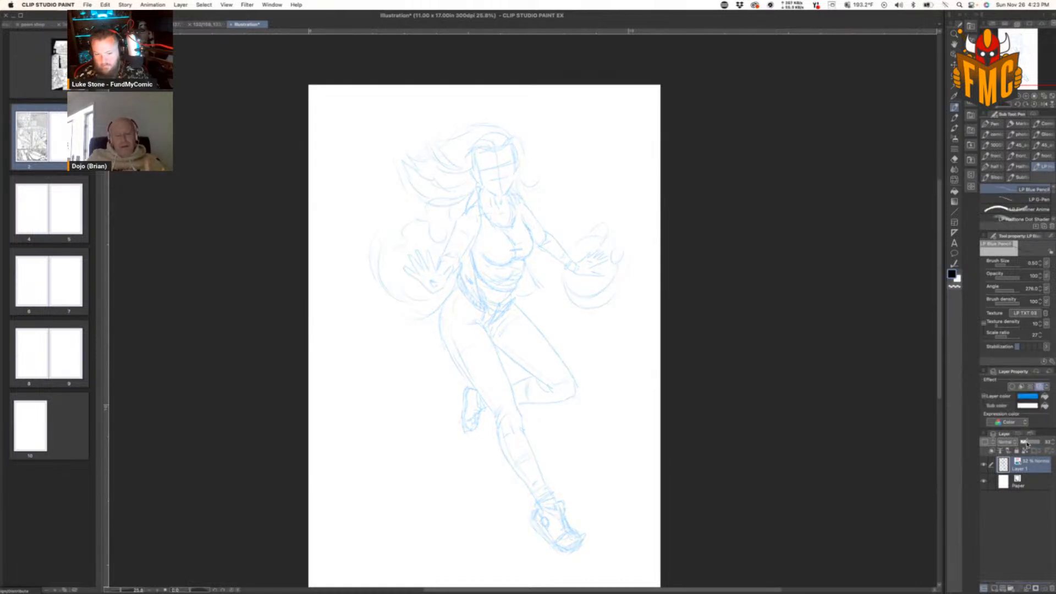
click(995, 588)
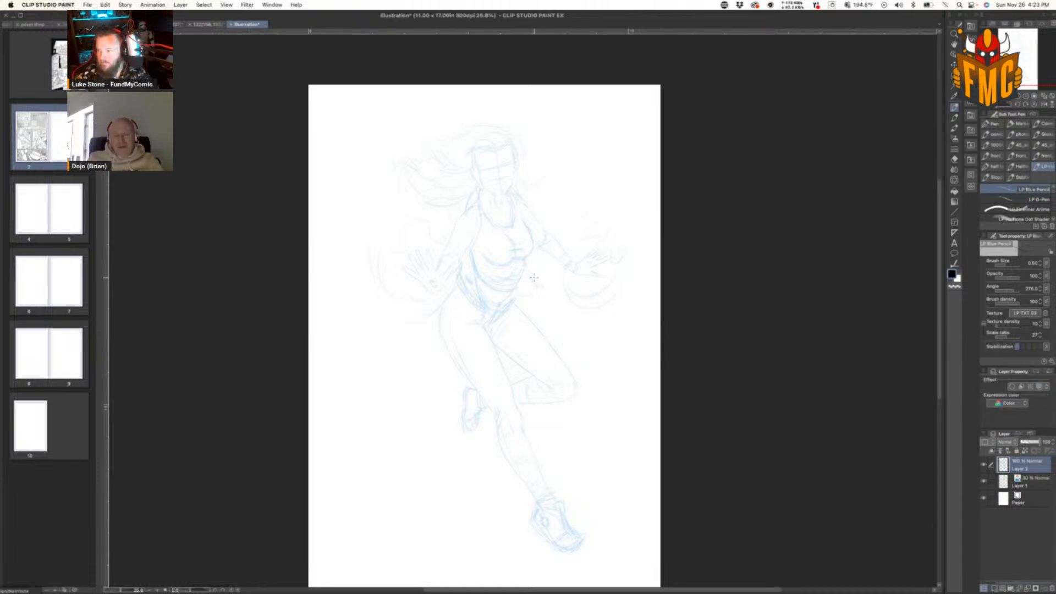
Step: Draw the dark outline of the face, jaw and both ears over the blue sketch on the new layer
scroll(536, 260, up, 1)
scroll(460, 262, up, 1)
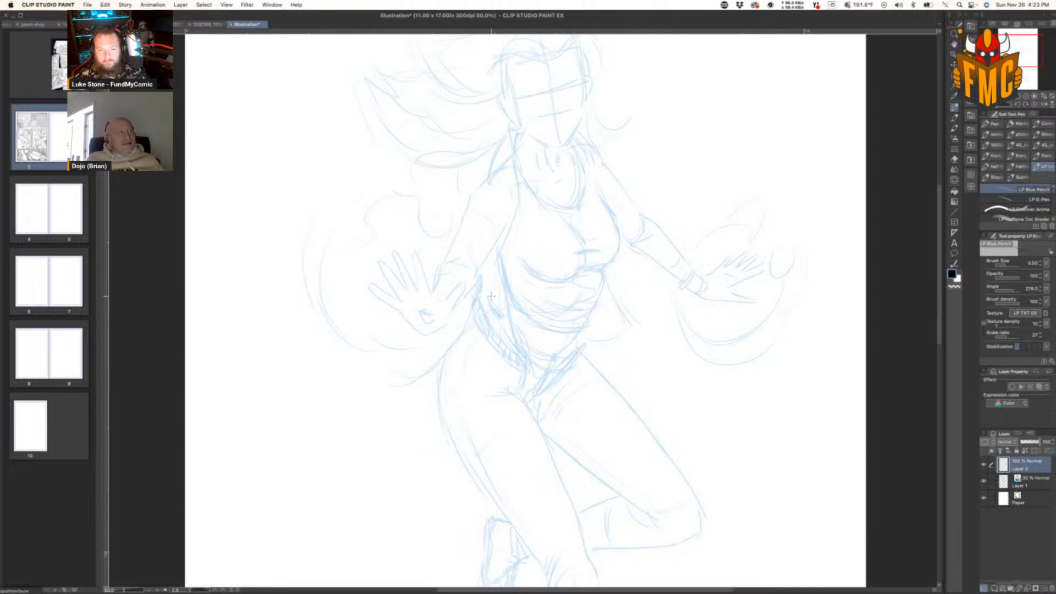
key(space)
drag(498, 348, 477, 485)
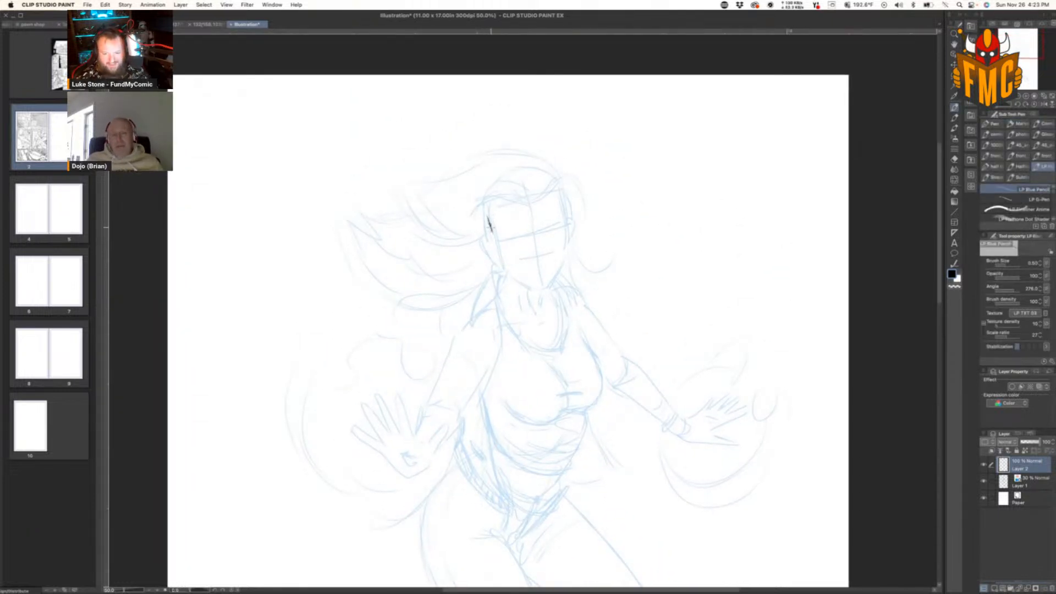
mouse_move(491, 244)
mouse_down()
mouse_move(483, 258)
mouse_move(534, 290)
mouse_move(553, 285)
mouse_move(560, 267)
mouse_up()
drag(568, 225, 573, 242)
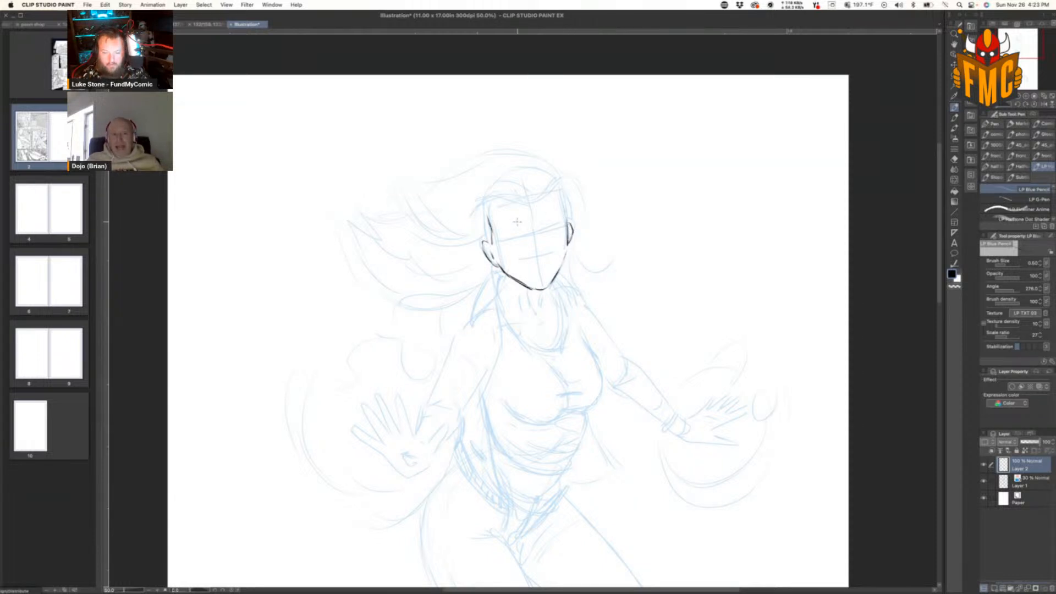
Step: Draw the eyebrows, eyes, nose and mouth inside the face outline with the LP Blue Pencil
mouse_move(500, 231)
mouse_down()
mouse_move(552, 221)
mouse_move(509, 227)
mouse_up()
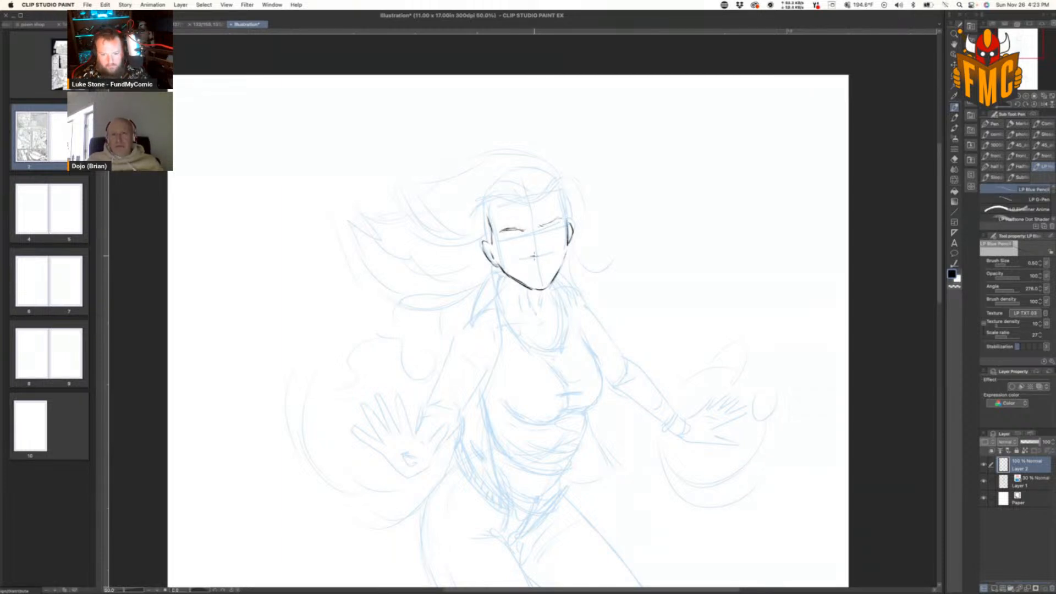
mouse_move(538, 257)
mouse_down()
mouse_move(529, 257)
mouse_move(545, 253)
mouse_move(537, 248)
mouse_move(528, 256)
mouse_move(545, 250)
mouse_move(539, 268)
mouse_move(549, 267)
mouse_move(528, 271)
mouse_move(544, 273)
mouse_up()
key(r)
drag(712, 349, 689, 219)
key(p)
mouse_move(495, 232)
mouse_down()
mouse_move(503, 221)
mouse_move(492, 239)
mouse_move(498, 230)
mouse_up()
drag(498, 225, 458, 273)
mouse_move(479, 255)
mouse_down()
mouse_move(459, 274)
mouse_move(476, 259)
mouse_up()
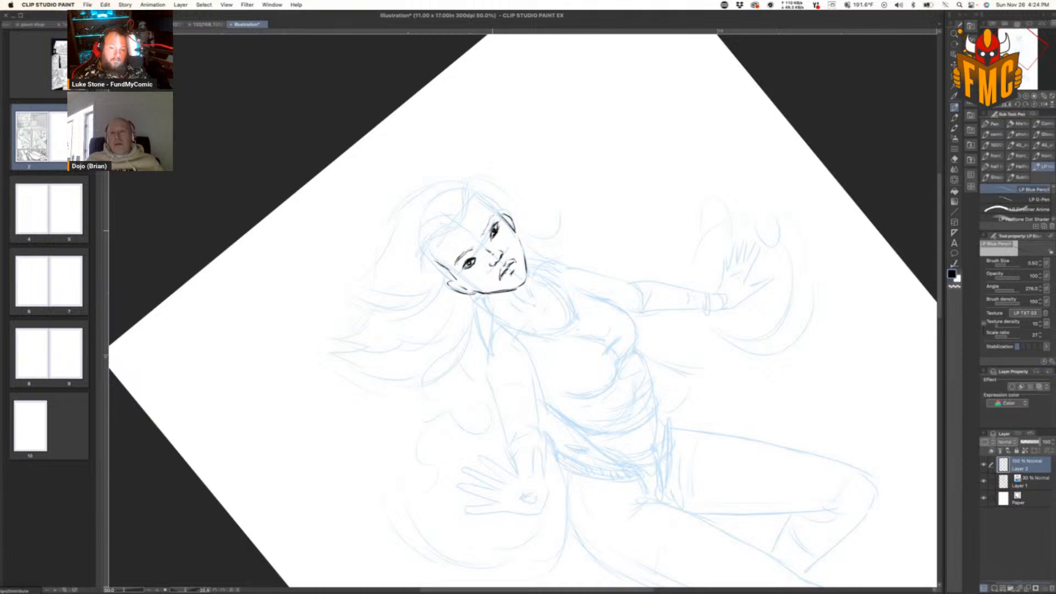
Step: Try reworking the eye on the far side of the face, then erase that eye with the Vector eraser
drag(497, 233, 500, 226)
key(c)
mouse_move(495, 233)
mouse_down()
mouse_move(496, 223)
mouse_move(494, 232)
mouse_up()
key(c)
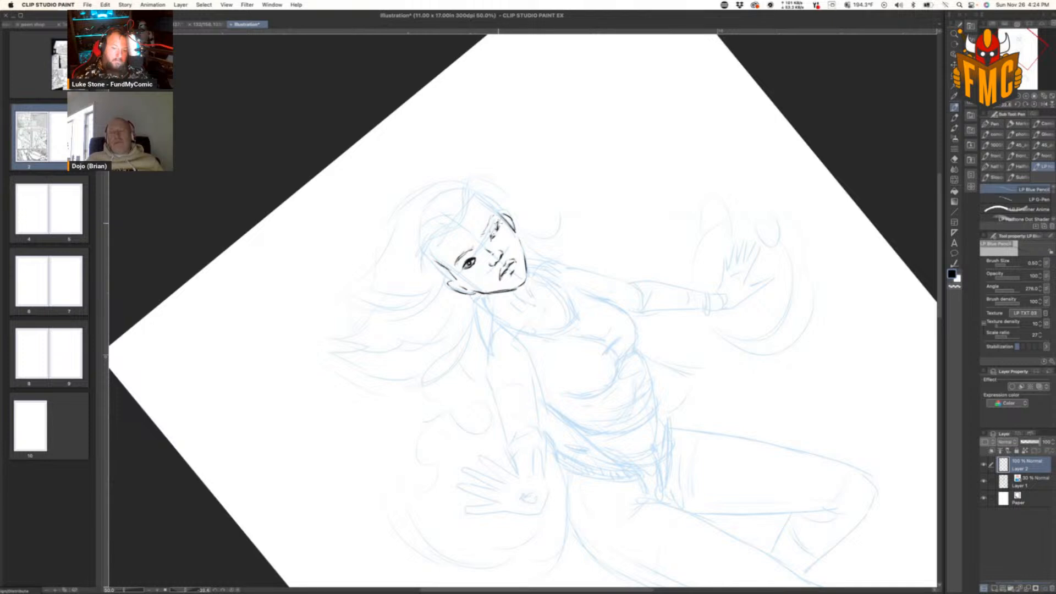
key(e)
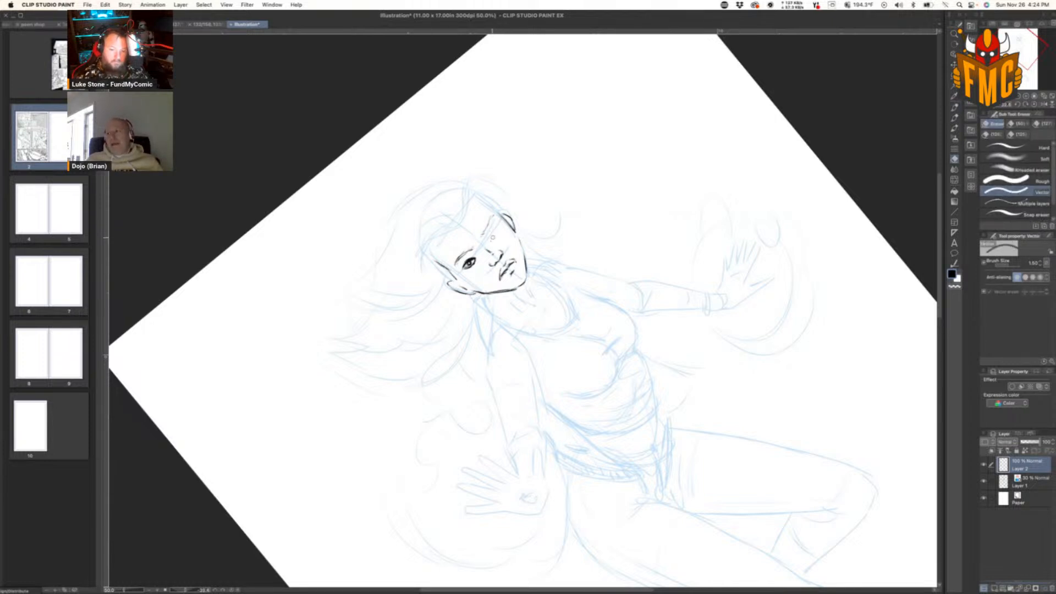
key(p)
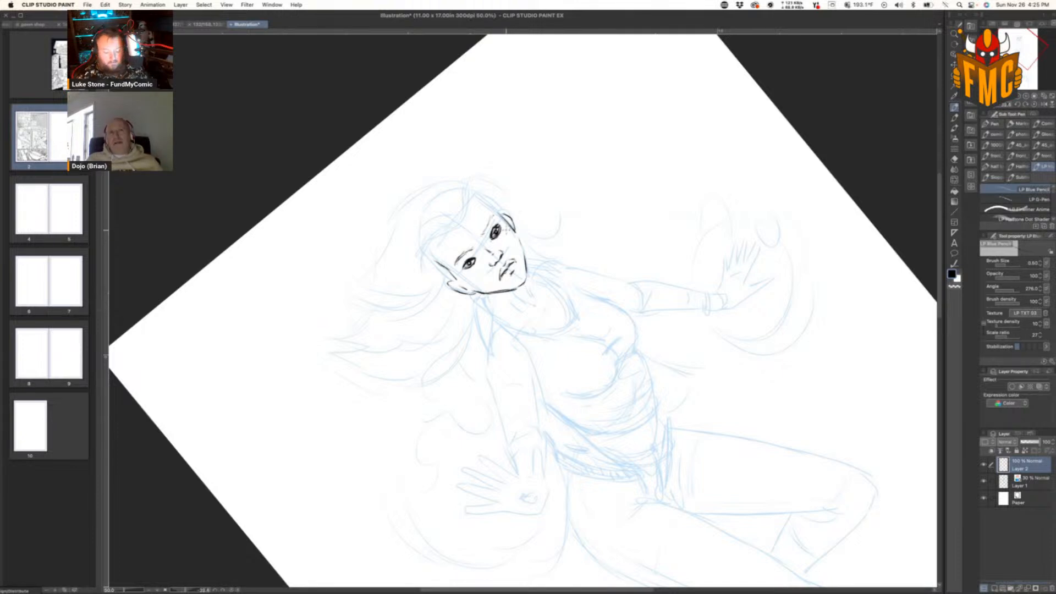
key(e)
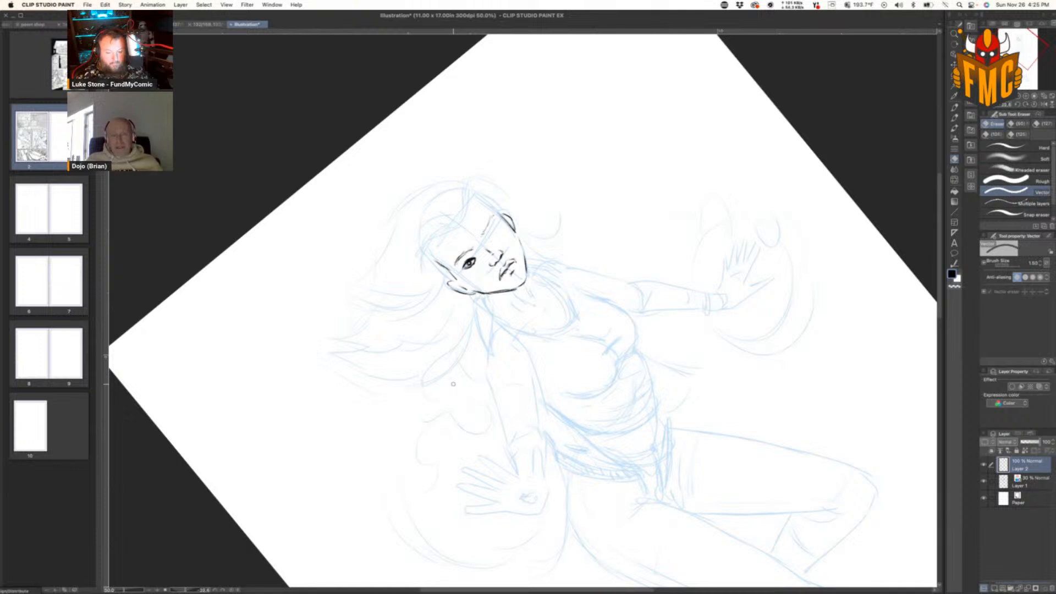
Step: Lasso the finished near eye, duplicate it to a new layer, mirror it, and place it as the far eye
key(m)
mouse_move(476, 250)
mouse_down()
mouse_move(473, 269)
mouse_move(477, 253)
mouse_up()
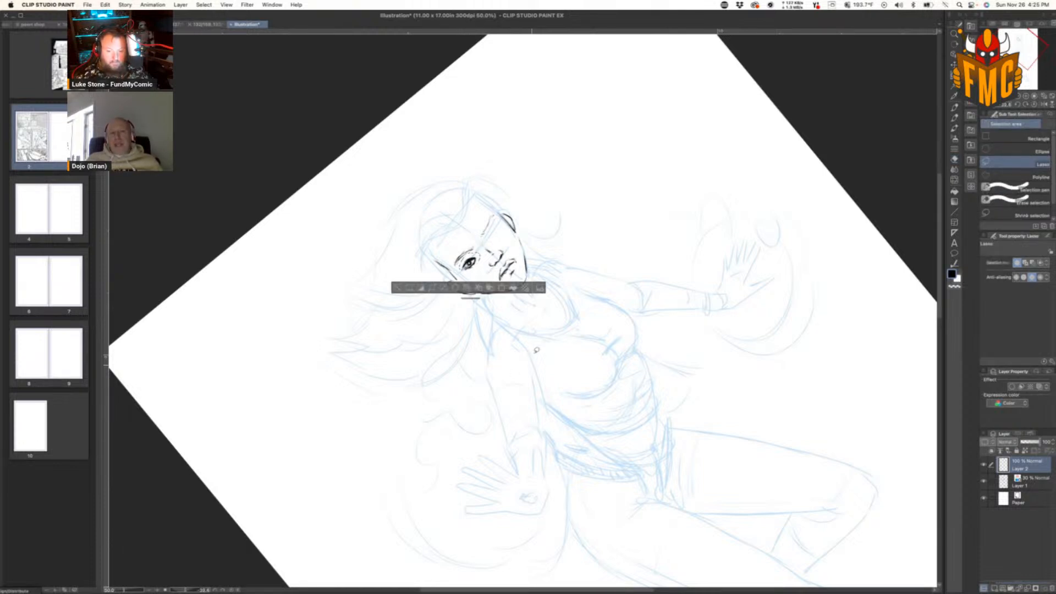
click(490, 288)
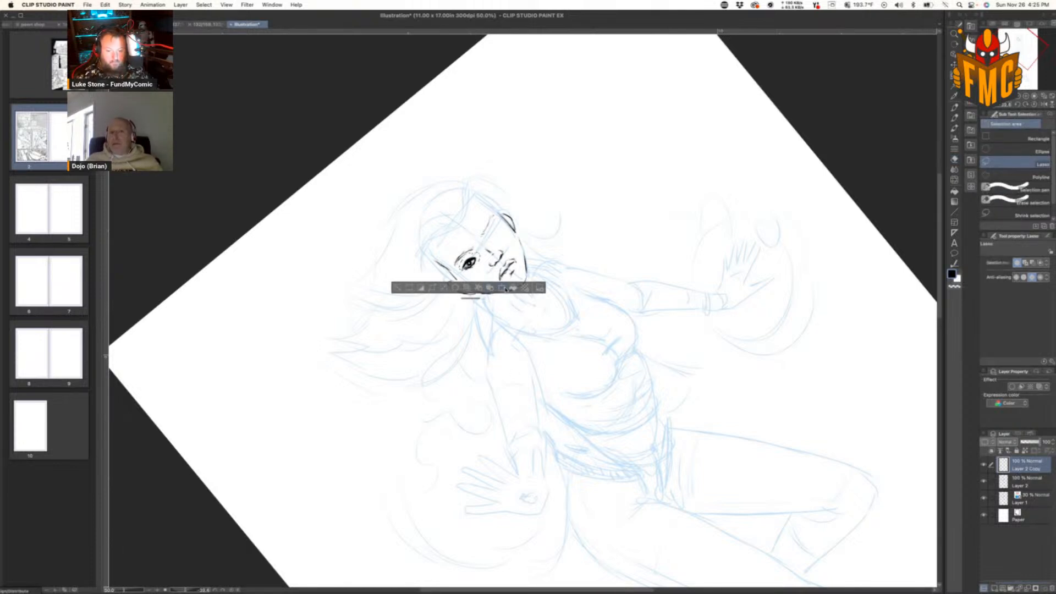
click(501, 288)
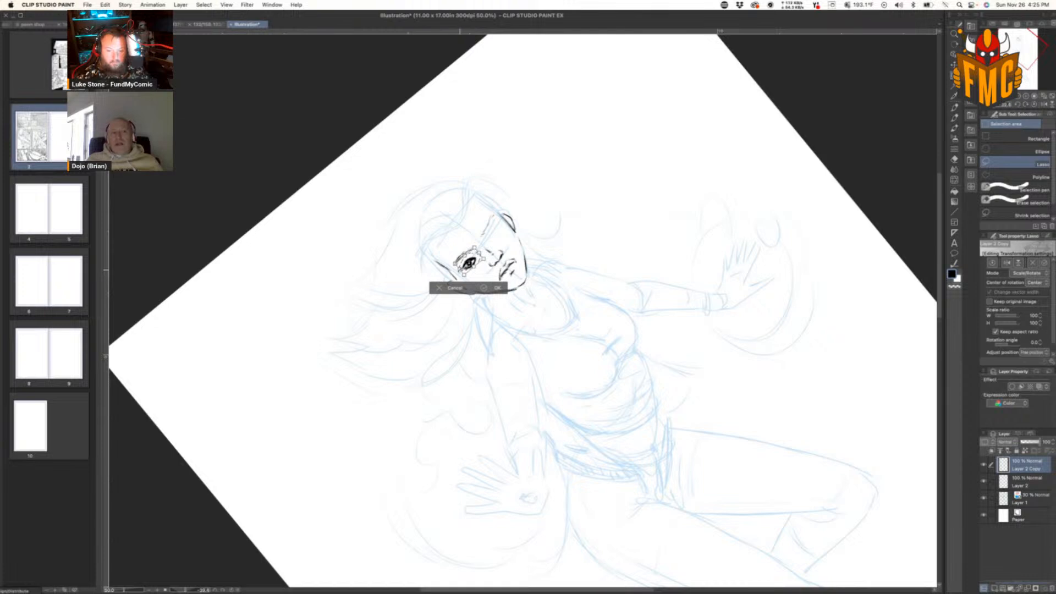
drag(460, 269, 503, 216)
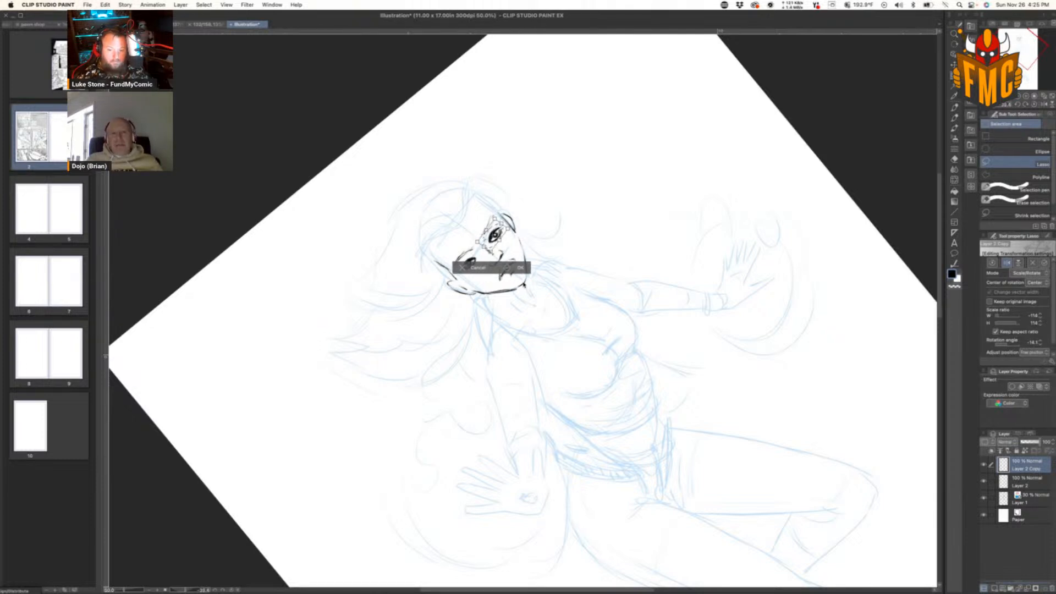
click(520, 266)
Step: Transform the mirrored eye to shrink, tilt and reposition it to match the far side of the face
drag(591, 180, 642, 240)
mouse_move(565, 226)
mouse_down()
mouse_move(562, 235)
mouse_move(559, 220)
mouse_up()
key(super+t)
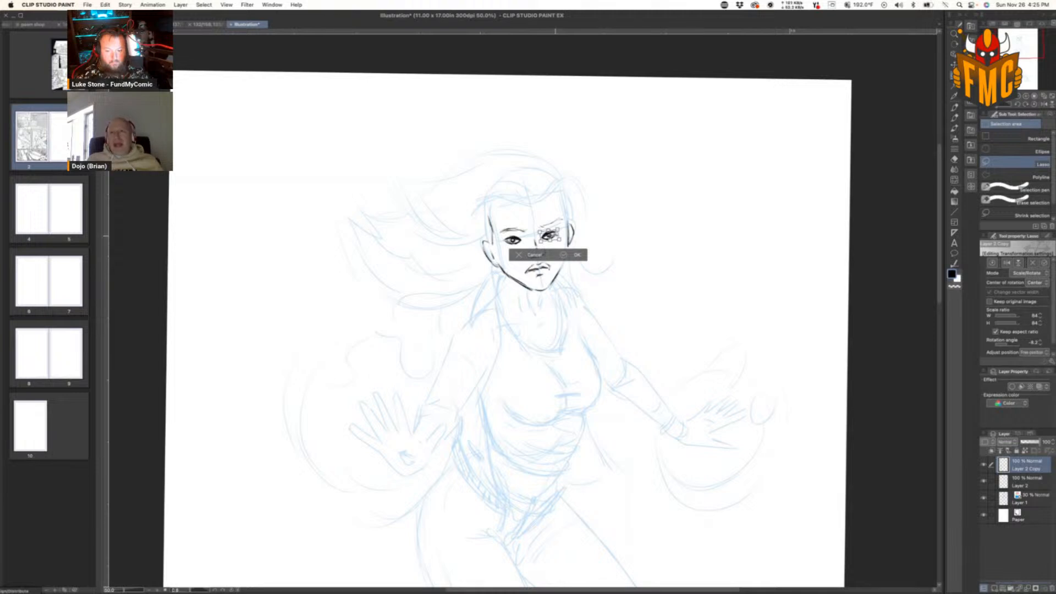
click(581, 257)
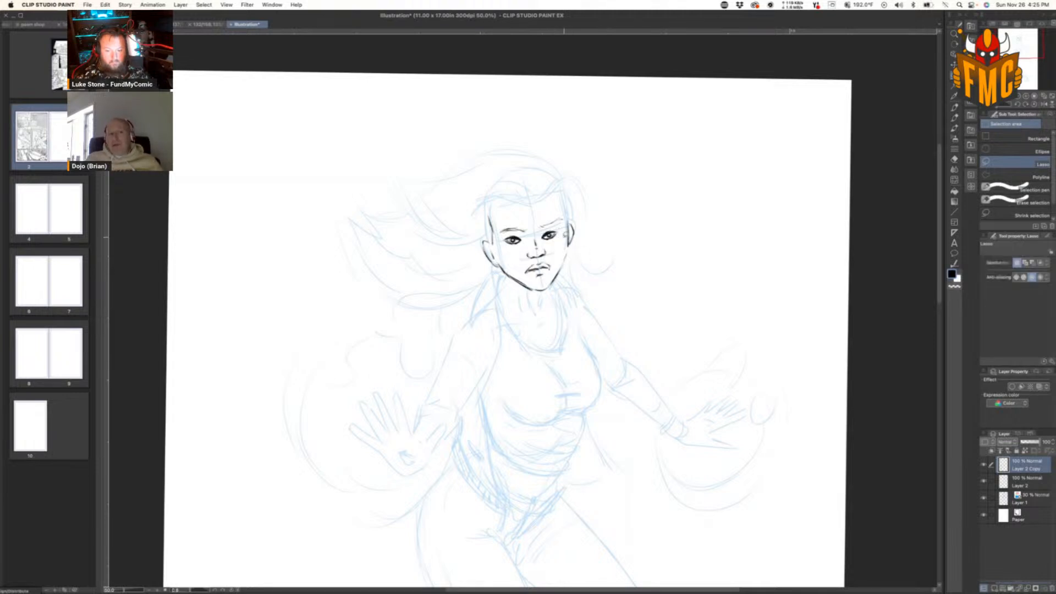
key(k)
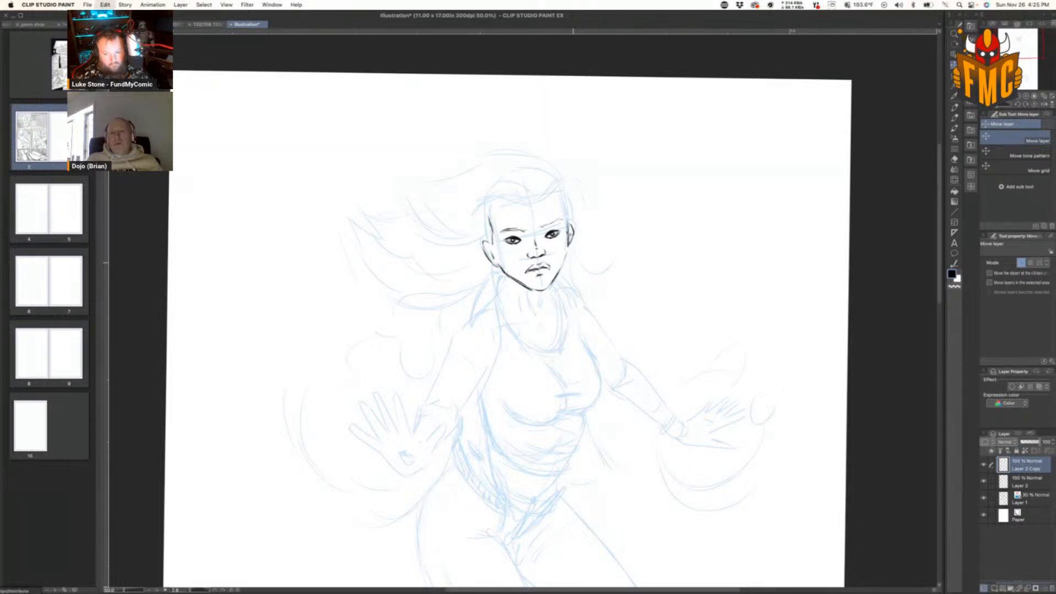
key(ctrl+t)
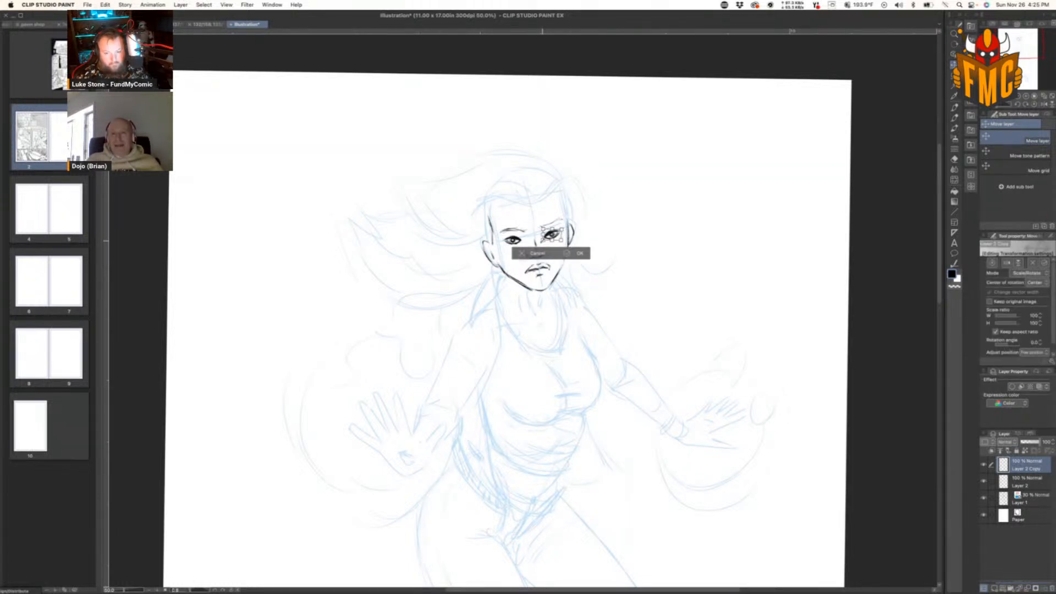
click(581, 254)
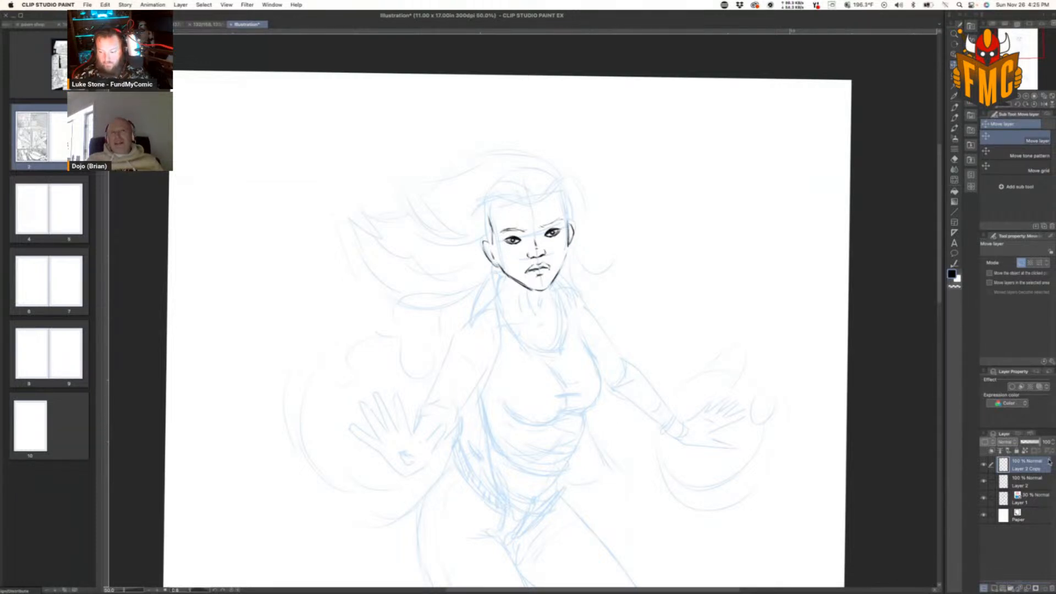
Step: Merge the copied eye layer with the face line-art layer
shift+click(1036, 483)
right_click(1036, 485)
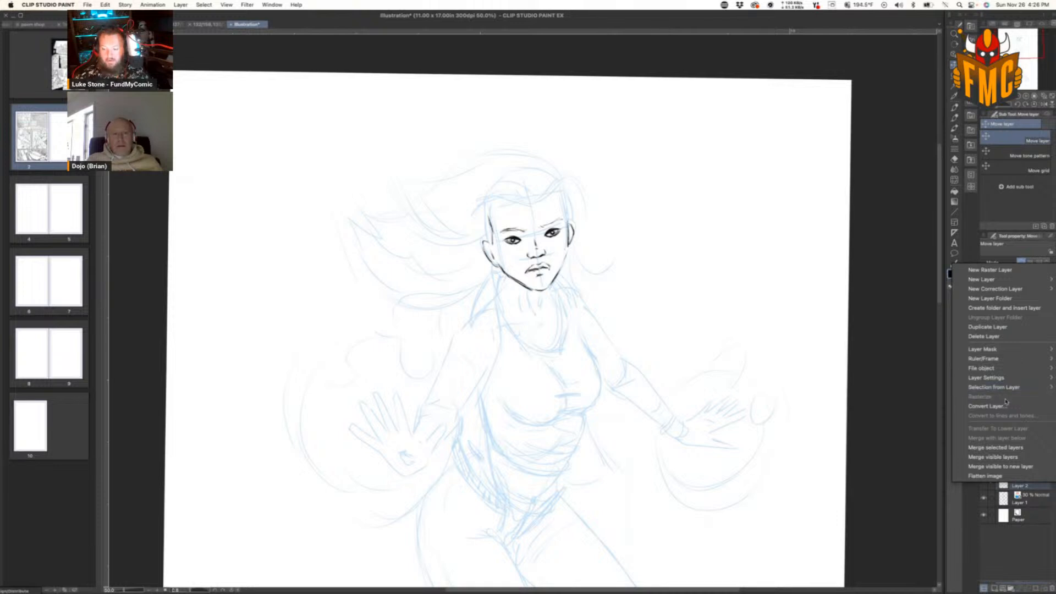
click(1011, 448)
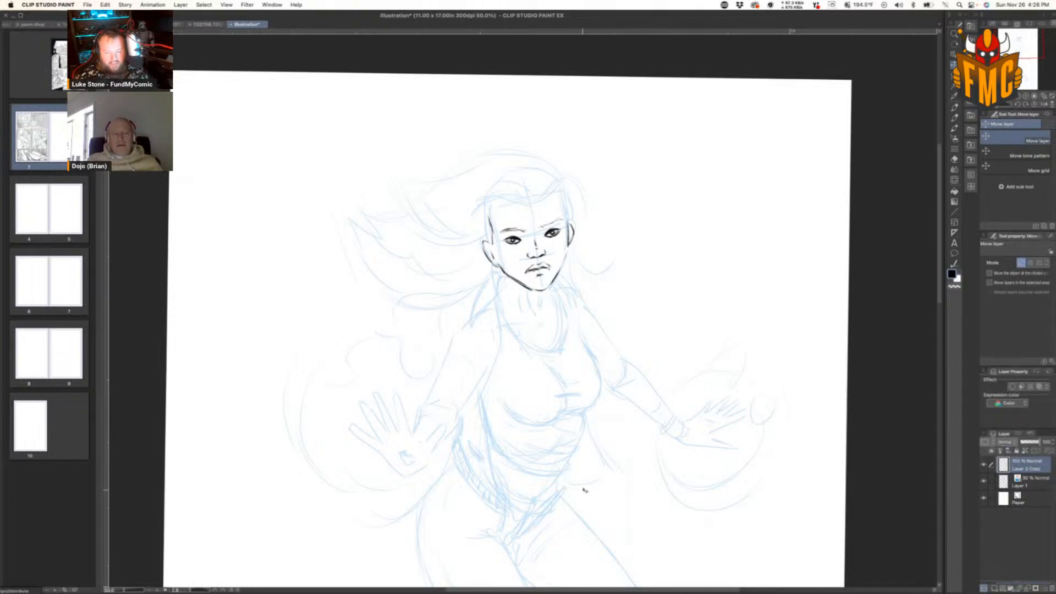
Step: Darken both eyebrows into a frown and refine the nose and lips with the LP Blue Pencil
key(p)
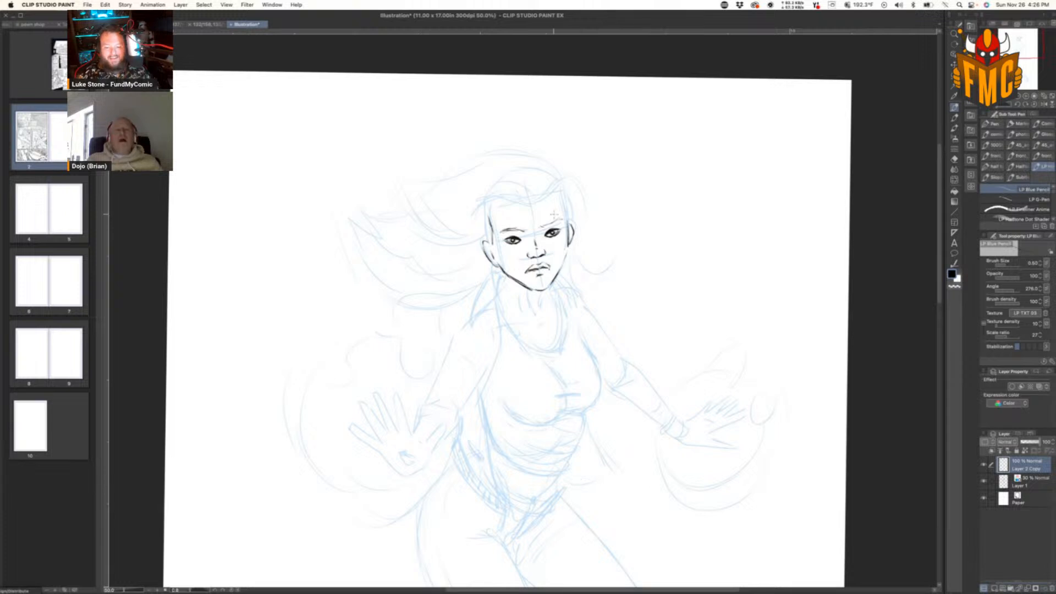
drag(543, 228, 565, 219)
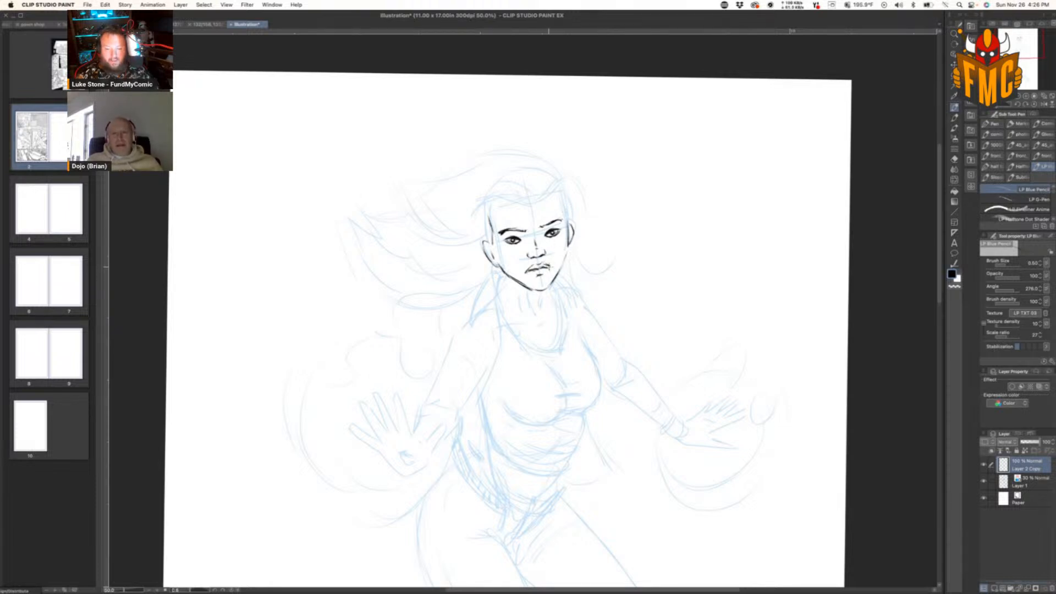
mouse_move(724, 295)
mouse_down()
mouse_move(630, 104)
mouse_move(495, 274)
mouse_up()
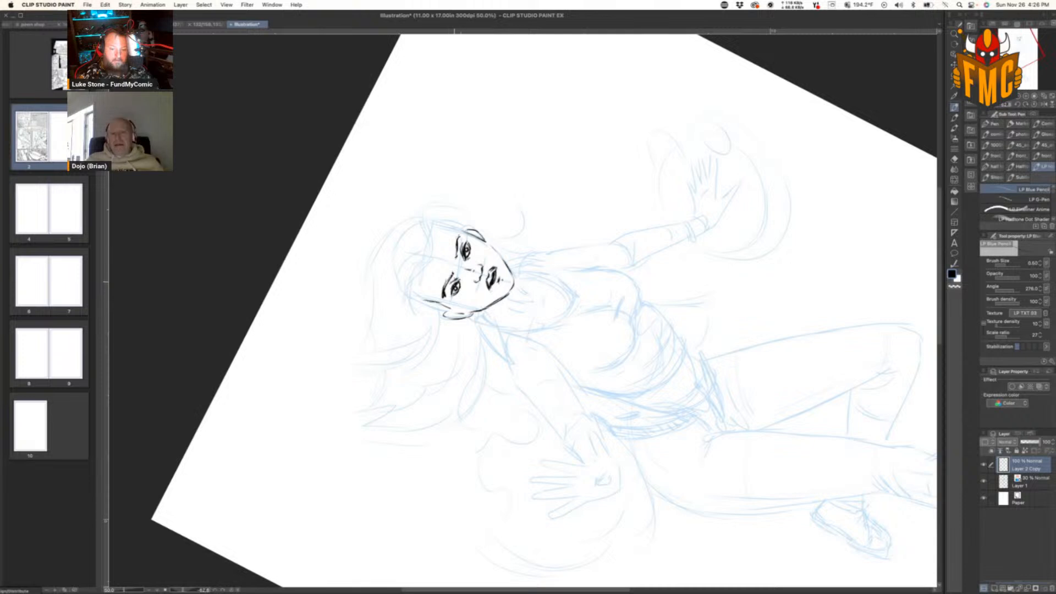
drag(462, 277, 464, 289)
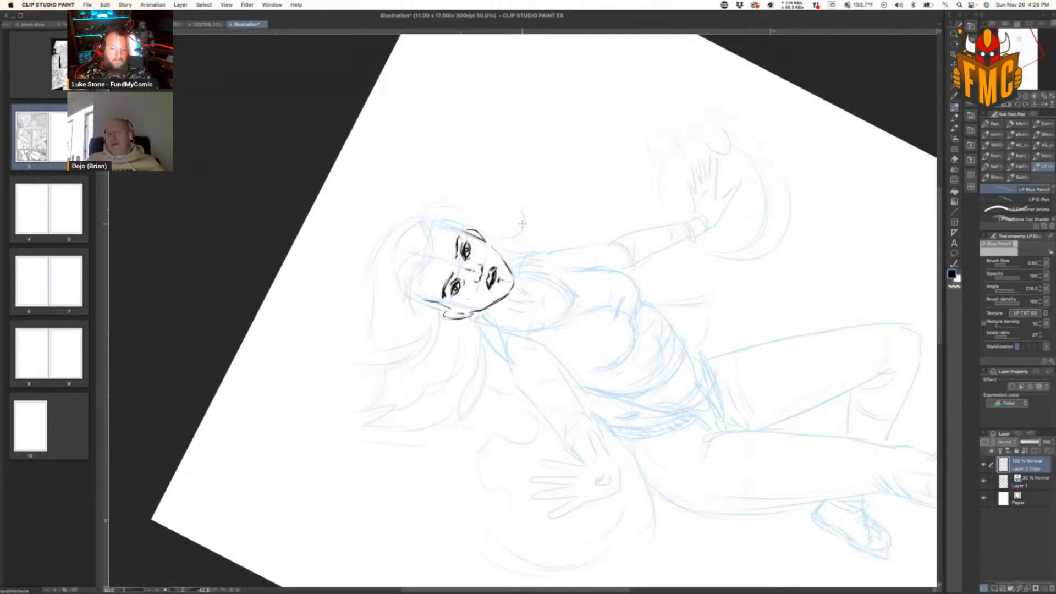
Step: Draw the front of the neck, the raised jacket collar on both sides, and the jacket's front edges down the torso
key(r)
drag(496, 249, 555, 215)
key(p)
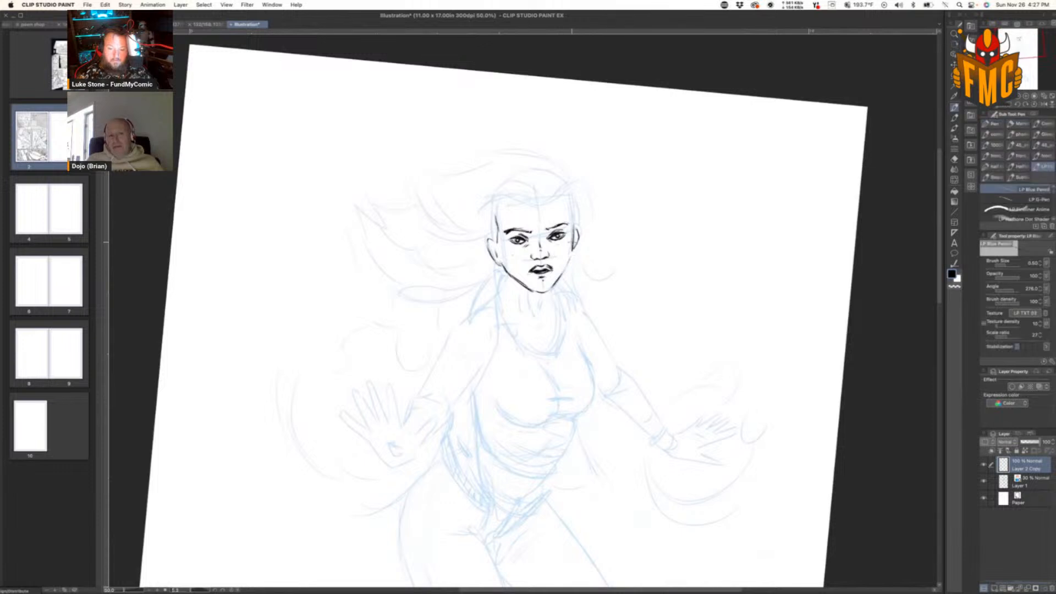
mouse_move(549, 291)
mouse_down()
mouse_move(539, 308)
mouse_move(551, 304)
mouse_up()
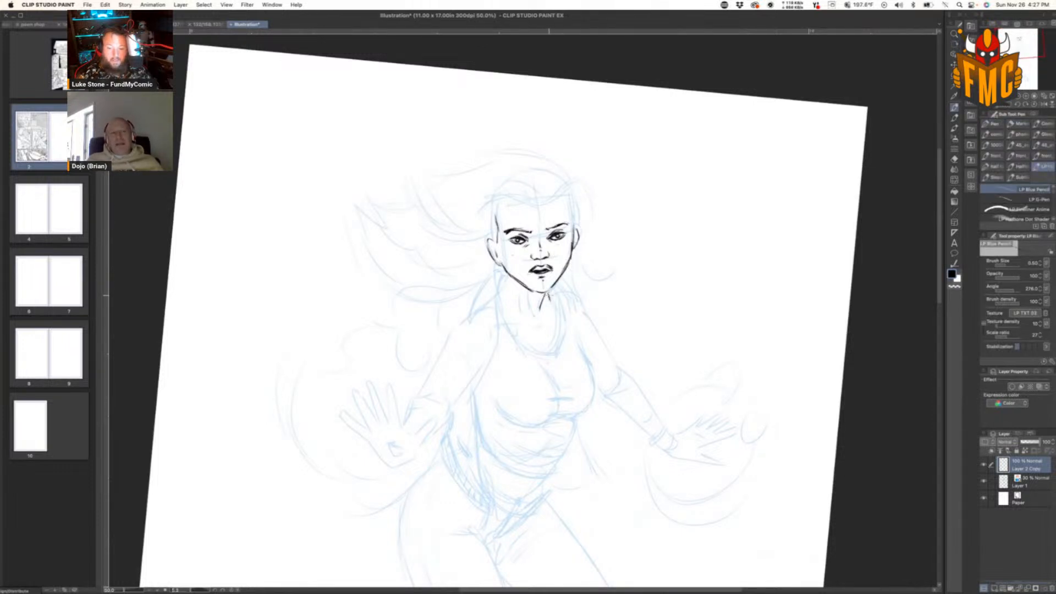
mouse_move(506, 275)
mouse_down()
mouse_move(513, 329)
mouse_move(486, 377)
mouse_move(478, 468)
mouse_up()
mouse_move(500, 318)
mouse_down()
mouse_move(504, 328)
mouse_move(469, 317)
mouse_move(508, 328)
mouse_move(480, 310)
mouse_move(469, 318)
mouse_up()
drag(505, 270, 467, 315)
drag(556, 297, 582, 351)
drag(565, 279, 588, 316)
mouse_move(554, 275)
mouse_down()
mouse_move(583, 300)
mouse_move(583, 344)
mouse_up()
drag(581, 300, 592, 410)
drag(553, 299, 552, 349)
Step: Add the neck tendons and collarbone notch, and shade the neck beneath the jaw and inside the collar
key(r)
drag(674, 372, 639, 195)
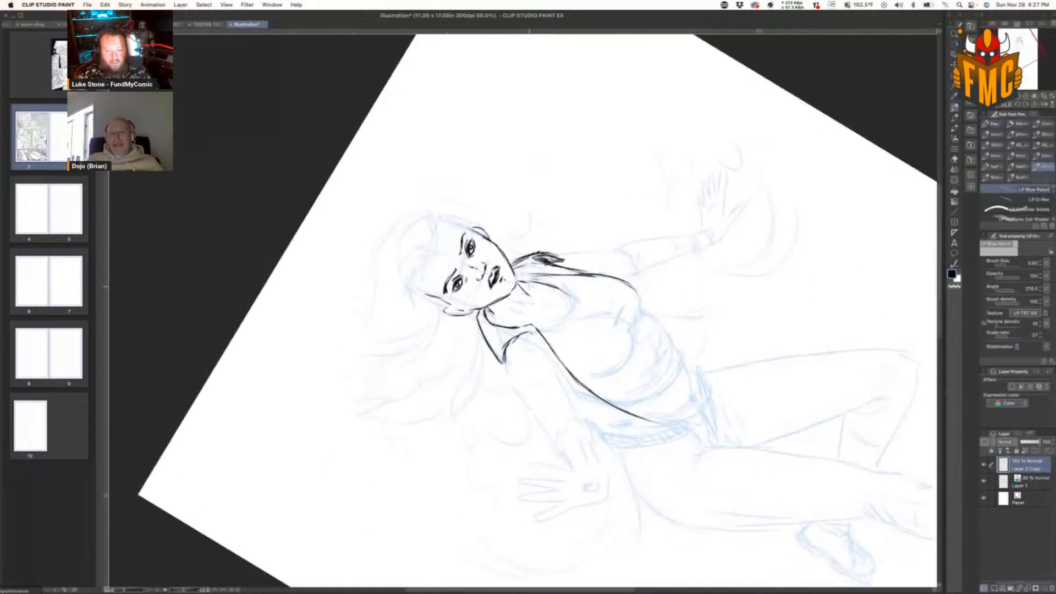
mouse_move(521, 281)
mouse_down()
mouse_move(552, 272)
mouse_move(534, 304)
mouse_up()
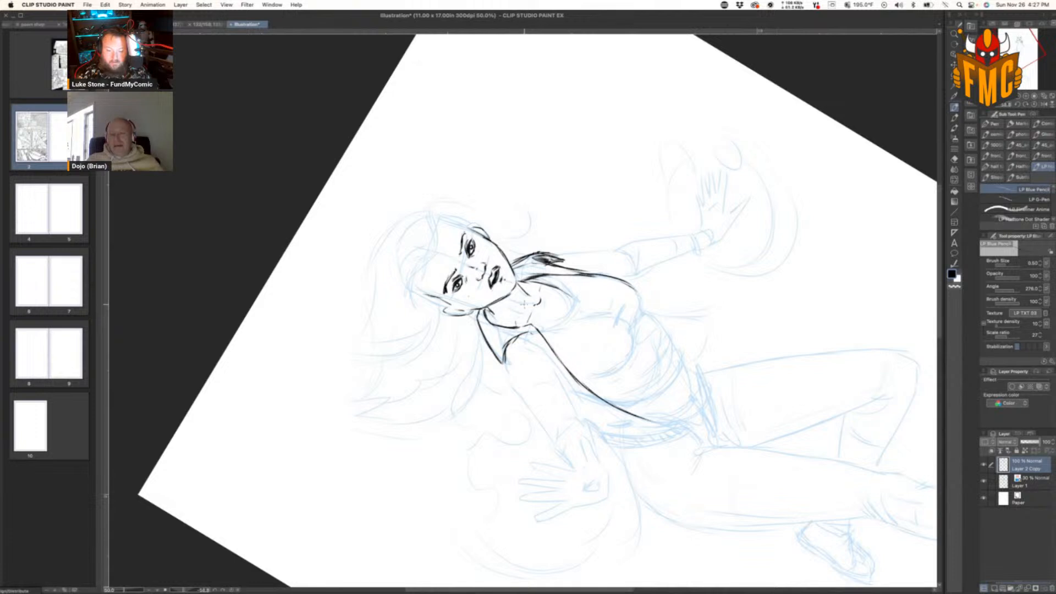
key(r)
drag(738, 258, 527, 446)
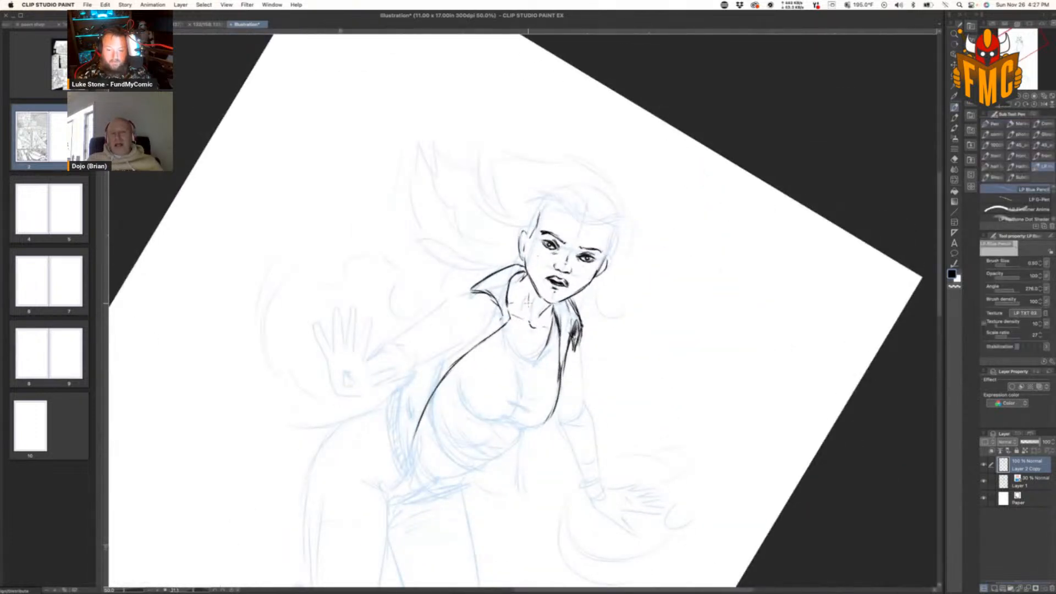
mouse_move(531, 296)
mouse_down()
mouse_move(533, 308)
mouse_move(536, 295)
mouse_move(543, 302)
mouse_up()
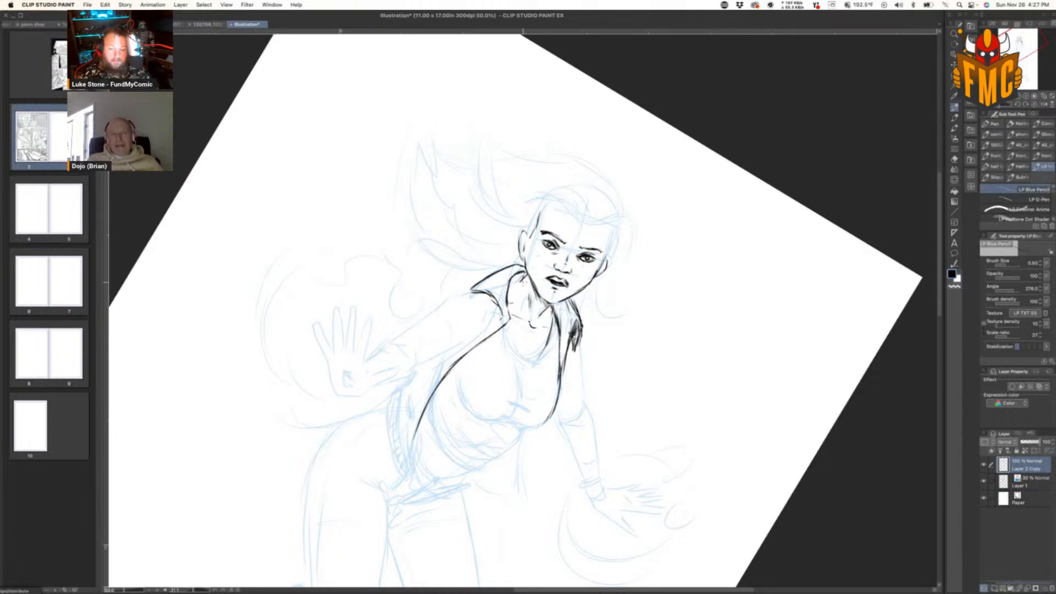
drag(512, 278, 520, 278)
Step: Draw the neckline of the top across the chest between the jacket edges
key(r)
mouse_move(730, 395)
mouse_down()
mouse_move(740, 365)
mouse_move(532, 149)
mouse_up()
key(p)
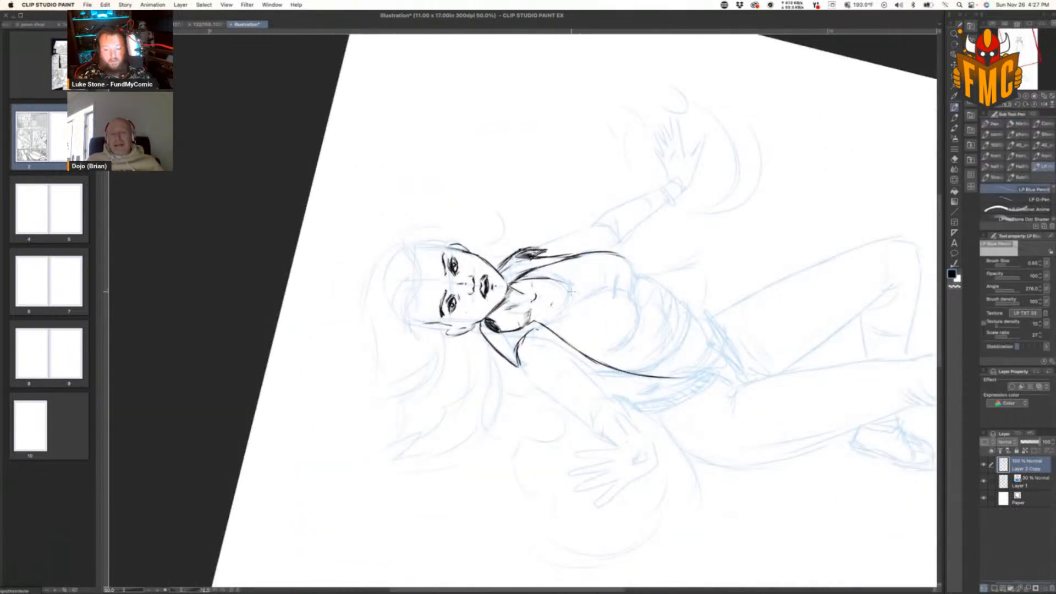
drag(576, 290, 541, 324)
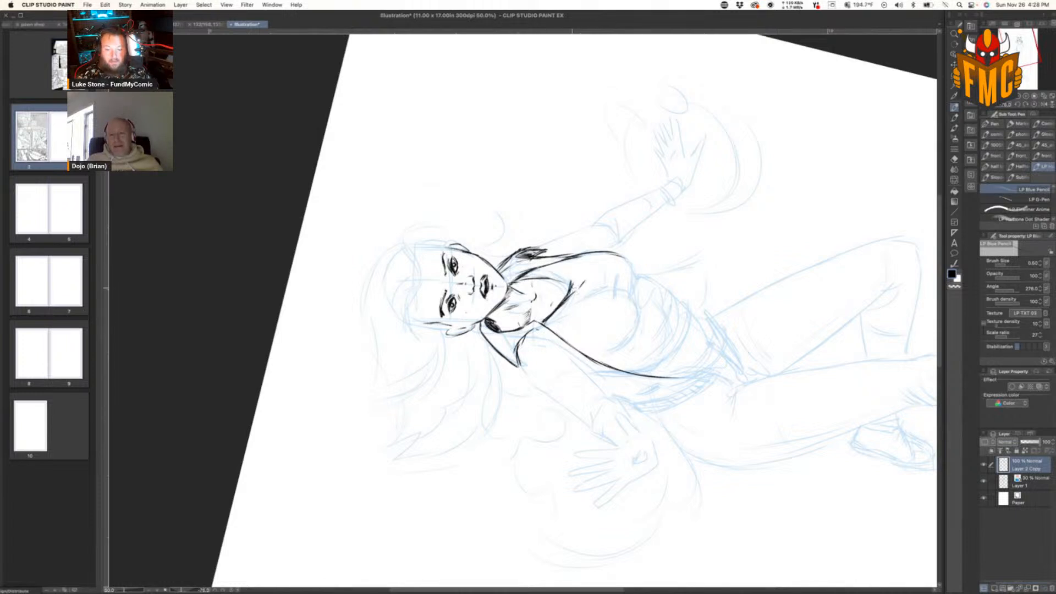
Step: Draw the shoulder and upper sleeve of the arm with the open palm, including the fabric folds at the elbow
key(r)
drag(676, 287, 544, 390)
key(p)
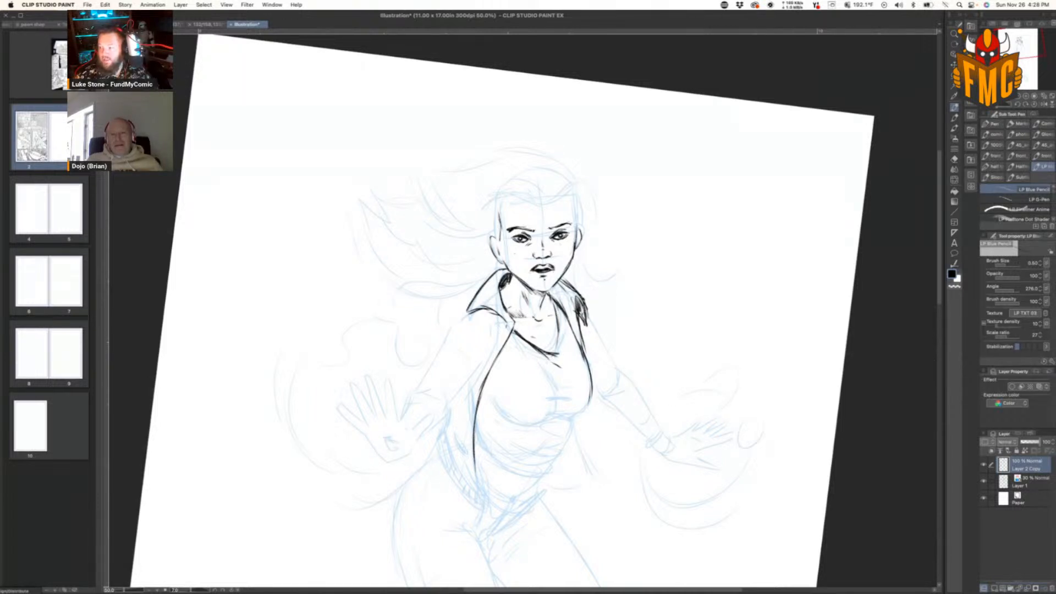
key(super+Tab)
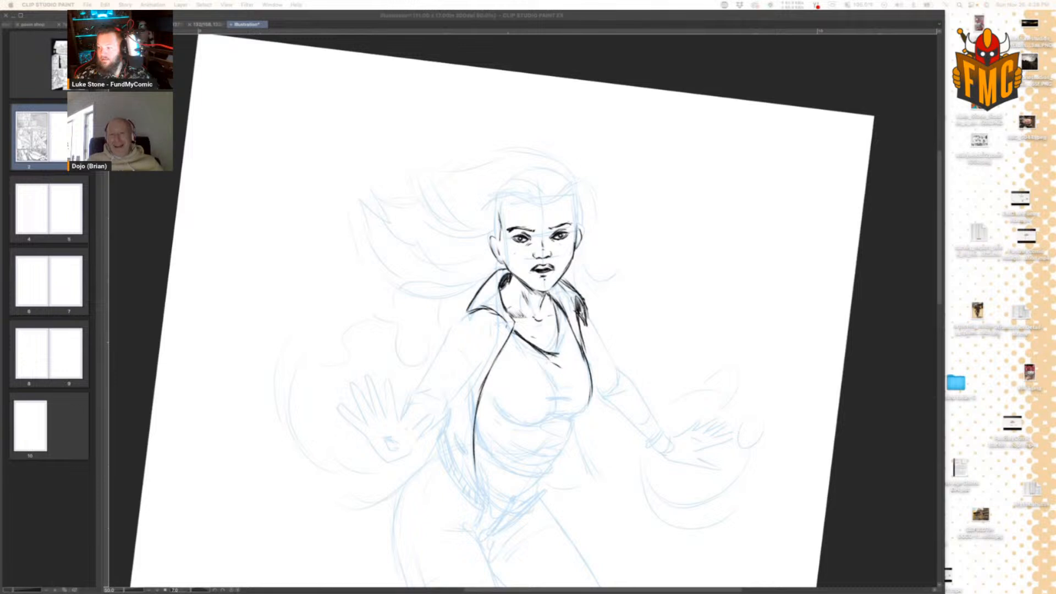
click(807, 268)
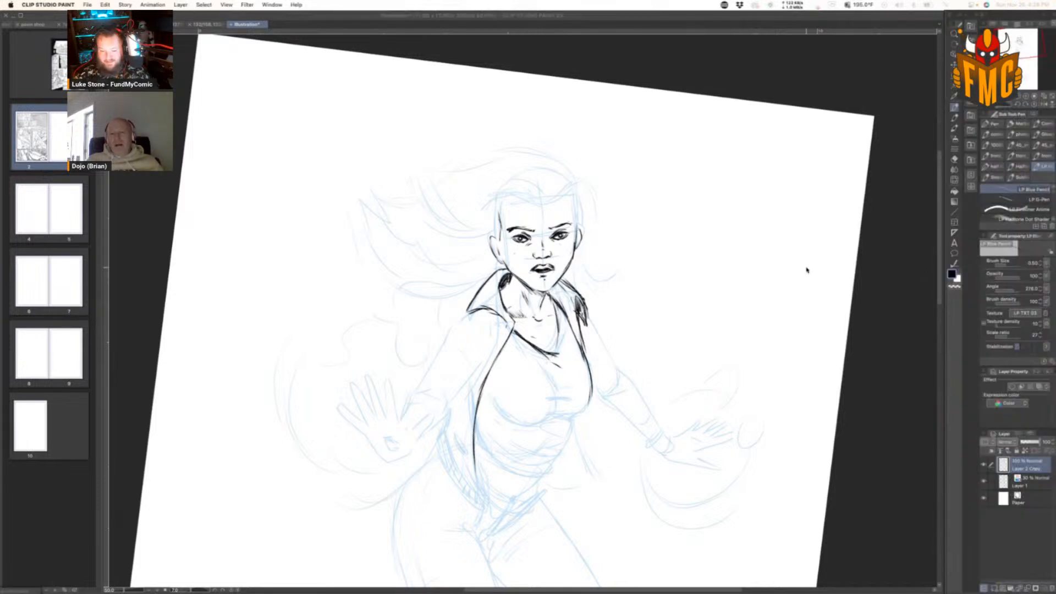
drag(500, 321, 472, 385)
mouse_move(472, 303)
mouse_down()
mouse_move(447, 336)
mouse_move(454, 324)
mouse_move(481, 359)
mouse_up()
drag(450, 319, 437, 349)
mouse_move(444, 344)
mouse_down()
mouse_move(466, 362)
mouse_move(463, 386)
mouse_move(432, 385)
mouse_move(434, 359)
mouse_move(419, 381)
mouse_move(447, 370)
mouse_move(462, 391)
mouse_move(462, 378)
mouse_move(449, 402)
mouse_move(483, 363)
mouse_up()
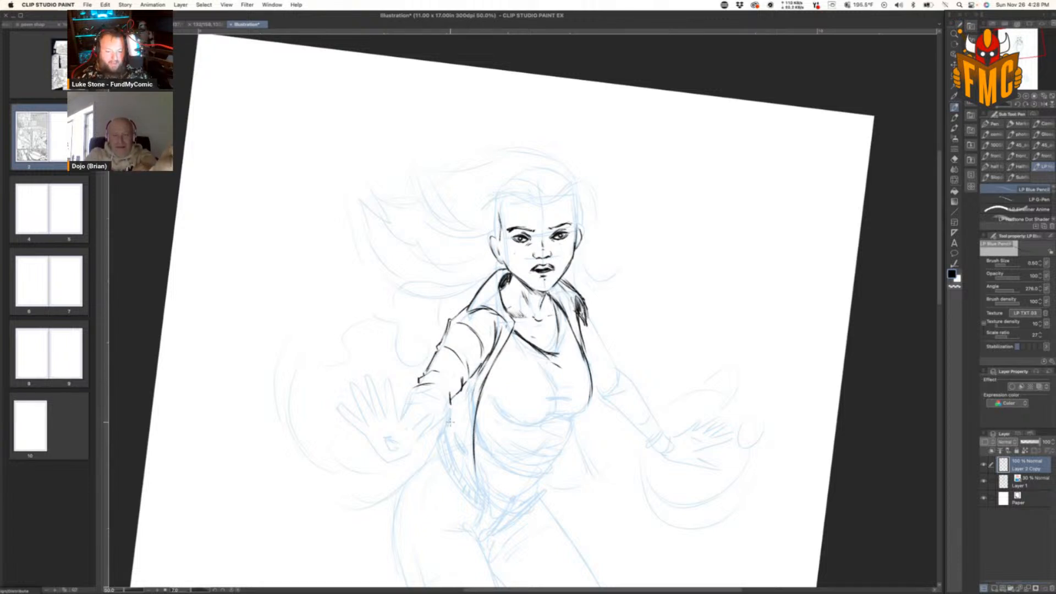
Step: Draw the jacket's side below the sleeve and double its front edge down to the waist
drag(455, 434, 471, 470)
drag(478, 391, 475, 416)
mouse_move(475, 399)
mouse_down()
mouse_move(469, 453)
mouse_move(472, 439)
mouse_up()
drag(475, 432, 483, 511)
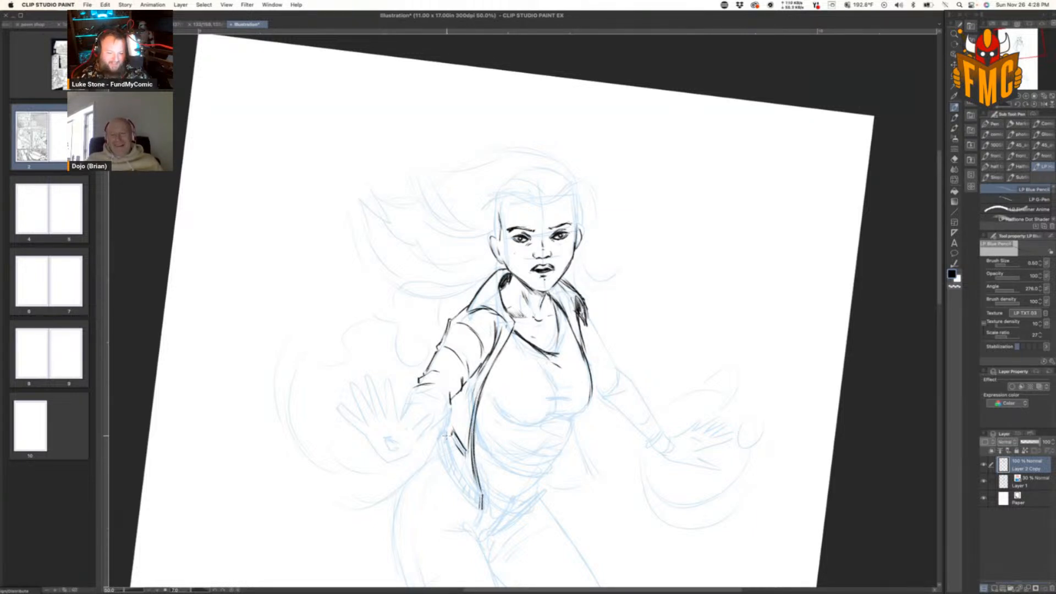
Step: Draw the ribbed hem band along the jacket's lower edge and add crease lines on the forearm near the wrist
drag(443, 434, 483, 501)
drag(439, 432, 444, 444)
drag(442, 461, 480, 510)
mouse_move(445, 434)
mouse_down()
mouse_move(439, 447)
mouse_move(471, 494)
mouse_up()
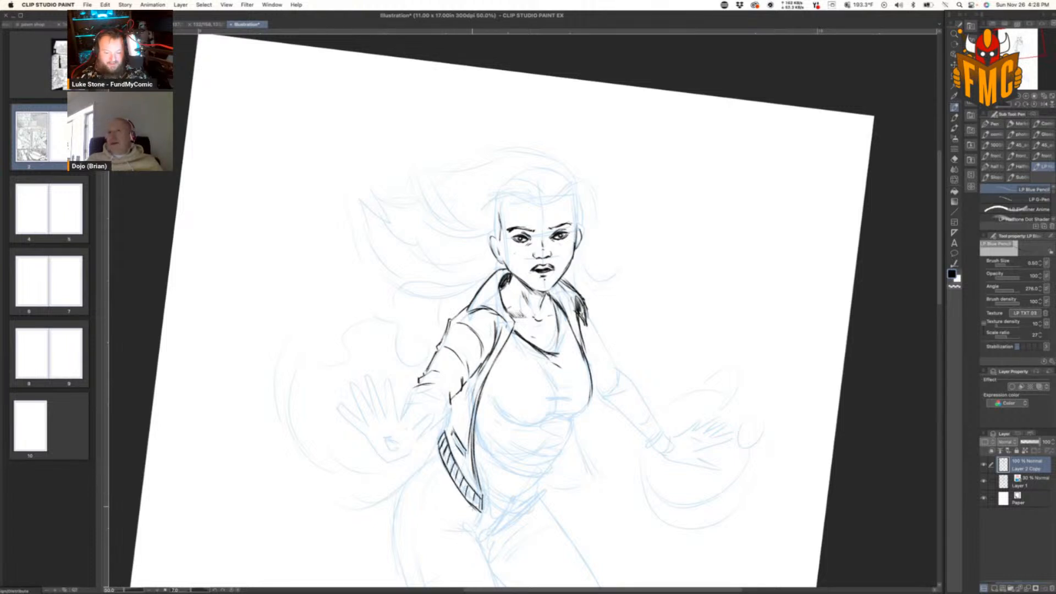
mouse_move(414, 410)
mouse_down()
mouse_move(402, 423)
mouse_move(438, 421)
mouse_up()
drag(442, 422, 435, 430)
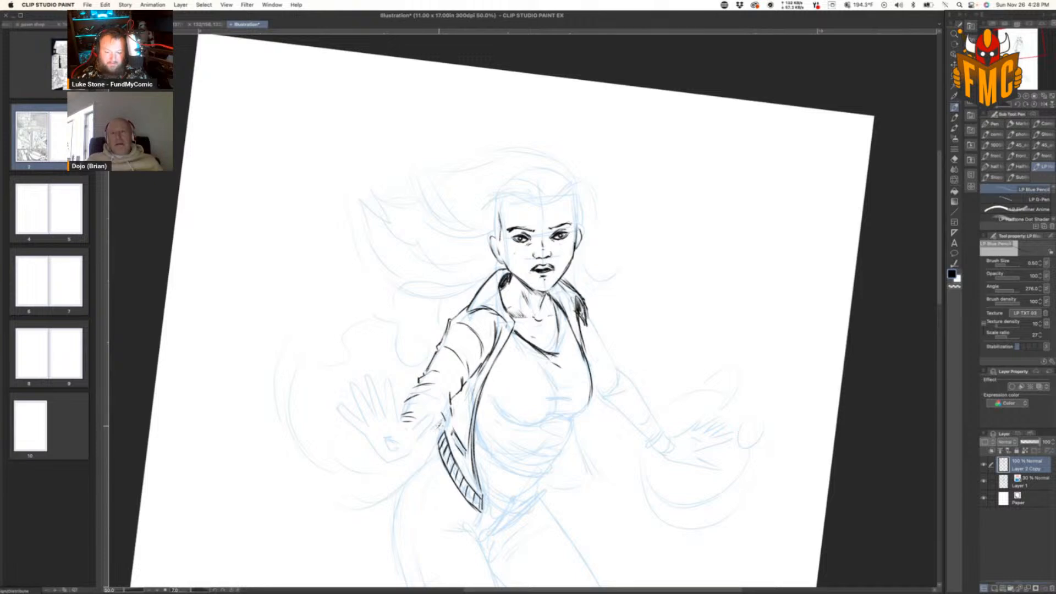
Step: Draw the jacket sleeve on the far outstretched arm, with fabric folds and a ribbed cuff at the wrist
key(r)
drag(780, 390, 518, 181)
key(p)
drag(515, 231, 501, 249)
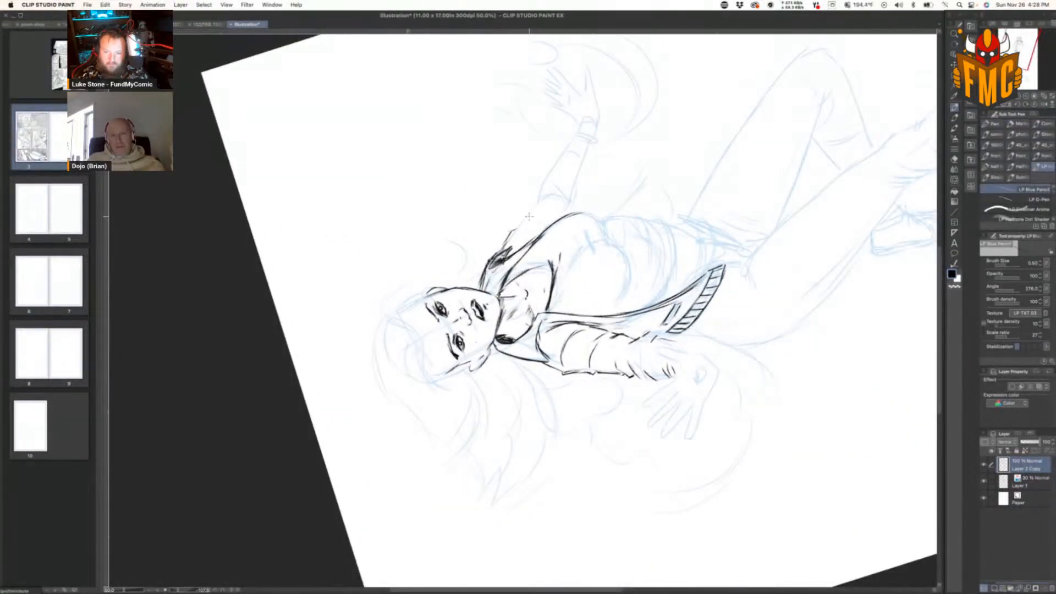
mouse_move(541, 194)
mouse_down()
mouse_move(535, 204)
mouse_move(561, 193)
mouse_move(569, 211)
mouse_move(563, 200)
mouse_move(572, 204)
mouse_move(529, 207)
mouse_move(527, 225)
mouse_move(502, 249)
mouse_up()
mouse_move(576, 193)
mouse_down()
mouse_move(591, 127)
mouse_move(597, 152)
mouse_move(566, 148)
mouse_move(578, 132)
mouse_move(581, 145)
mouse_up()
drag(588, 135, 588, 146)
mouse_move(593, 136)
mouse_down()
mouse_move(591, 152)
mouse_move(557, 154)
mouse_move(536, 192)
mouse_up()
drag(583, 160, 579, 169)
Step: Draw the spread fingers, palm, thumb and wrist of the hand on the far outstretched arm
key(r)
mouse_move(721, 171)
mouse_down()
mouse_move(731, 186)
mouse_move(674, 391)
mouse_up()
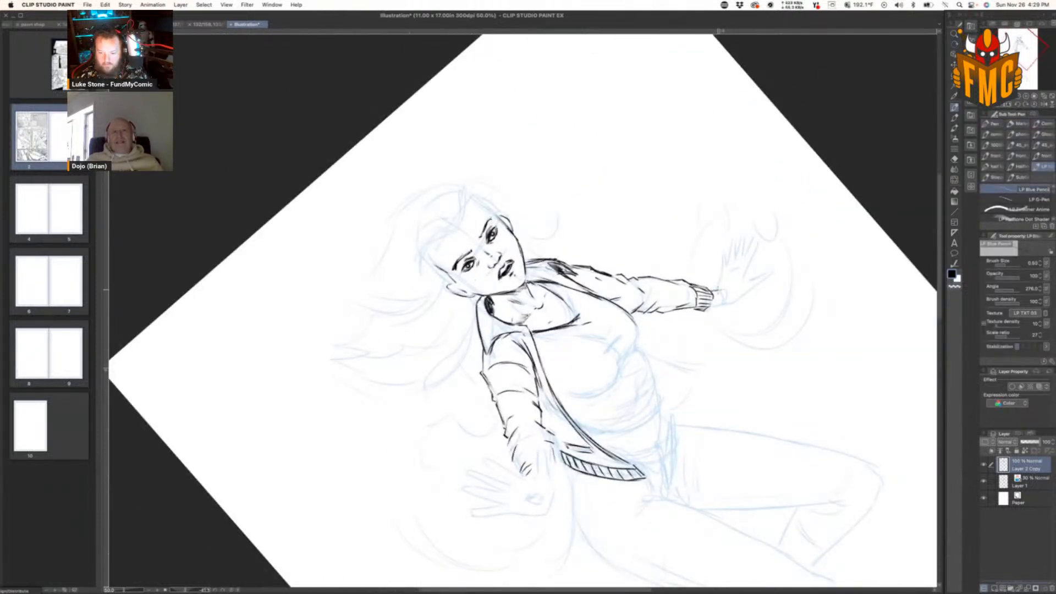
mouse_move(727, 254)
mouse_down()
mouse_move(744, 232)
mouse_move(732, 268)
mouse_up()
drag(755, 233, 744, 285)
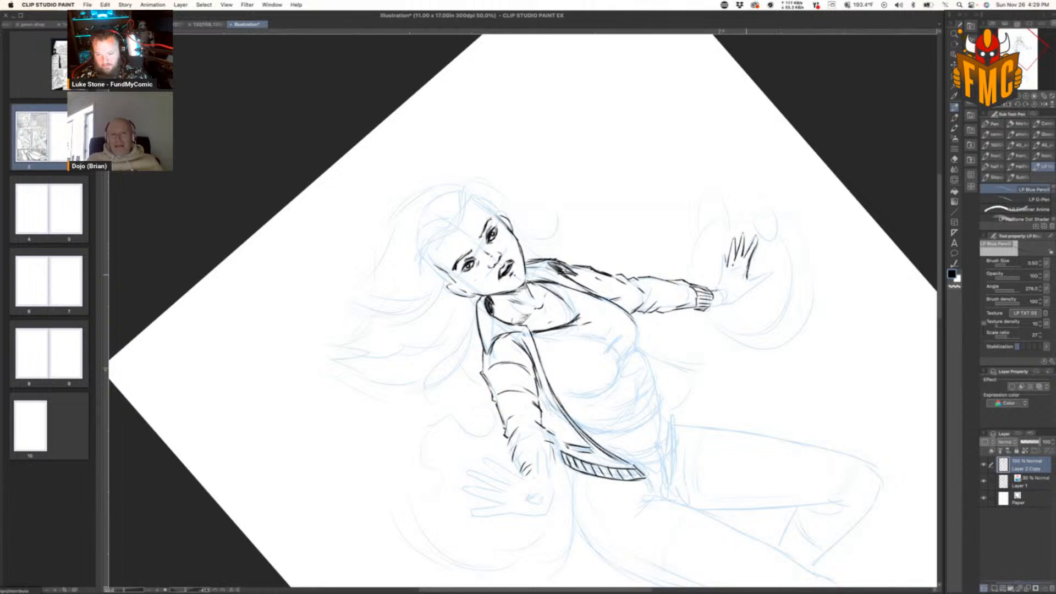
drag(759, 234, 740, 268)
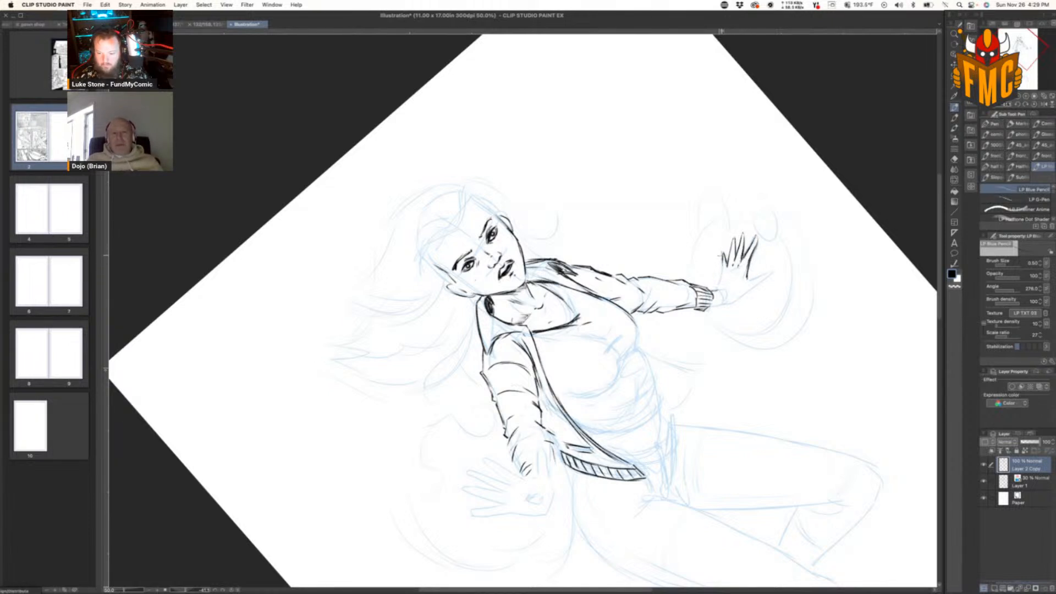
mouse_move(721, 287)
mouse_down()
mouse_move(714, 291)
mouse_move(729, 298)
mouse_up()
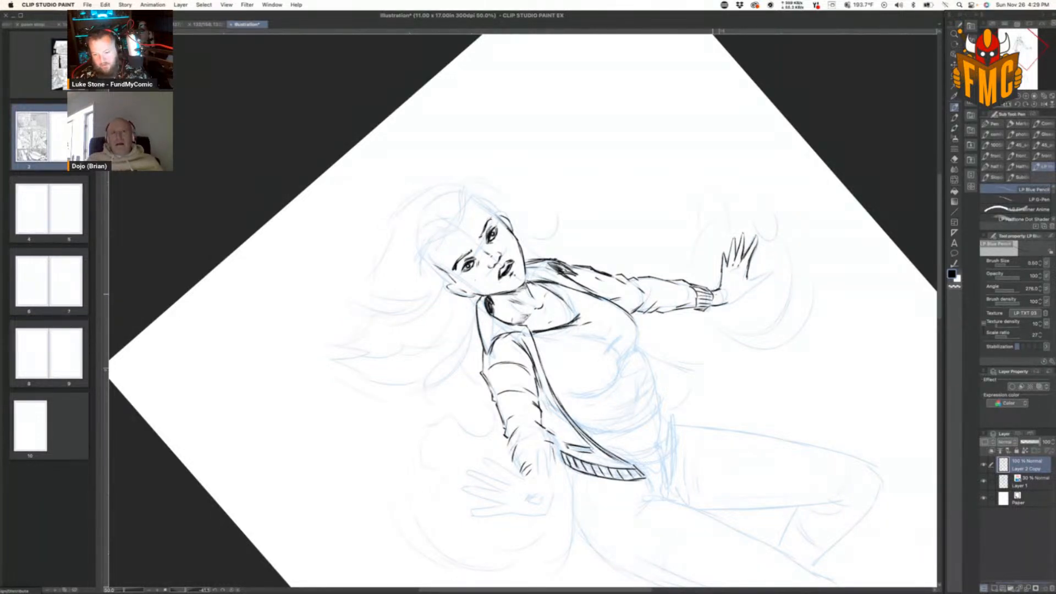
drag(795, 266, 539, 367)
mouse_move(538, 300)
mouse_down()
mouse_move(506, 330)
mouse_move(464, 306)
mouse_move(471, 340)
mouse_move(483, 339)
mouse_move(475, 355)
mouse_up()
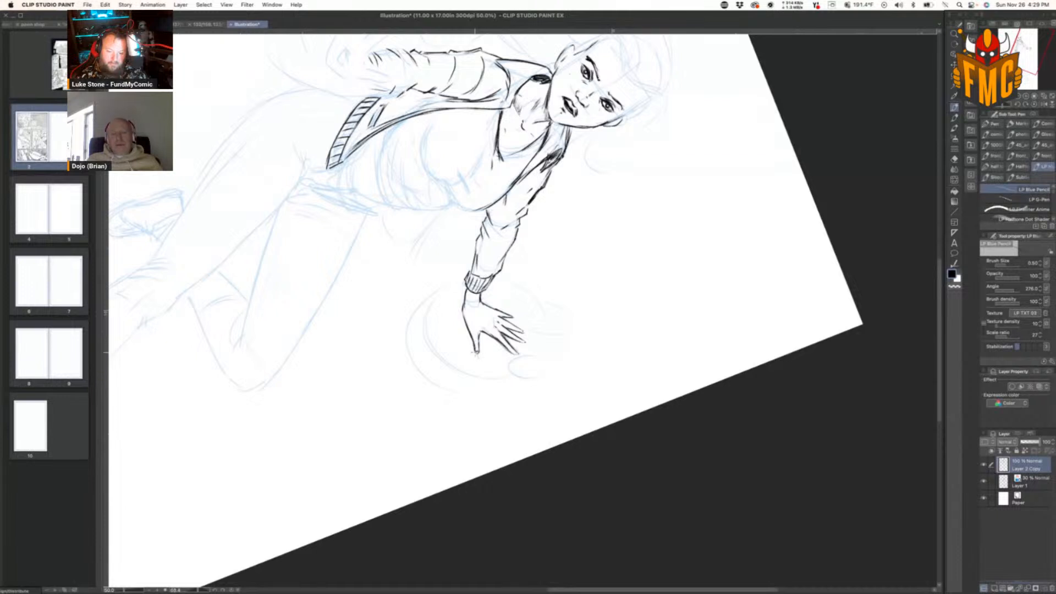
Step: Draw the near hand with its open palm, thumb, spread fingers and palm crease
key(r)
mouse_move(729, 379)
mouse_down()
mouse_move(750, 305)
mouse_move(652, 177)
mouse_up()
key(space)
drag(496, 437, 785, 373)
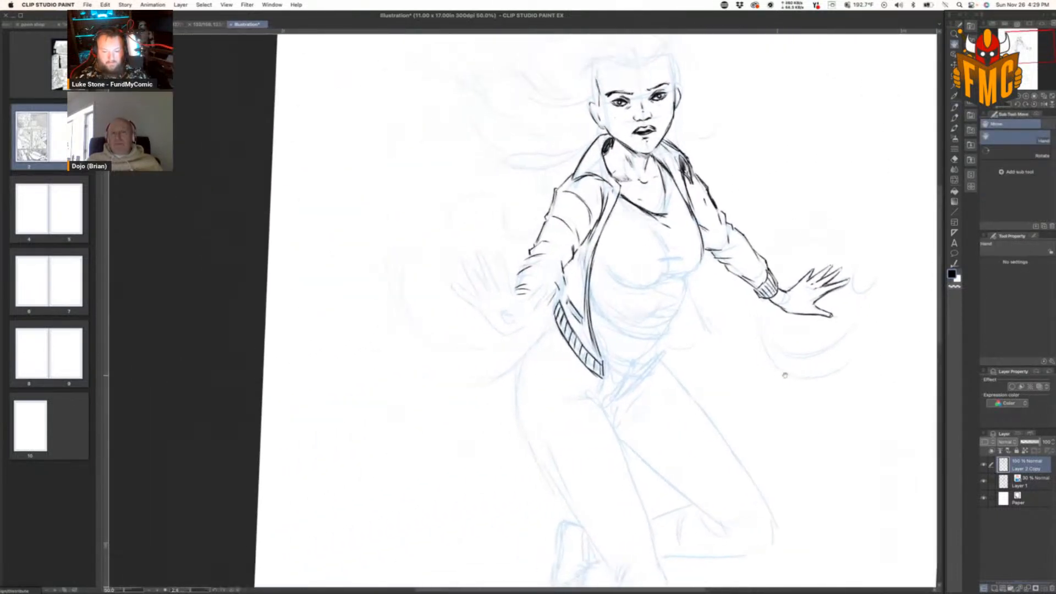
mouse_move(532, 301)
mouse_down()
mouse_move(526, 308)
mouse_move(551, 282)
mouse_move(526, 325)
mouse_move(501, 341)
mouse_move(490, 330)
mouse_move(501, 275)
mouse_up()
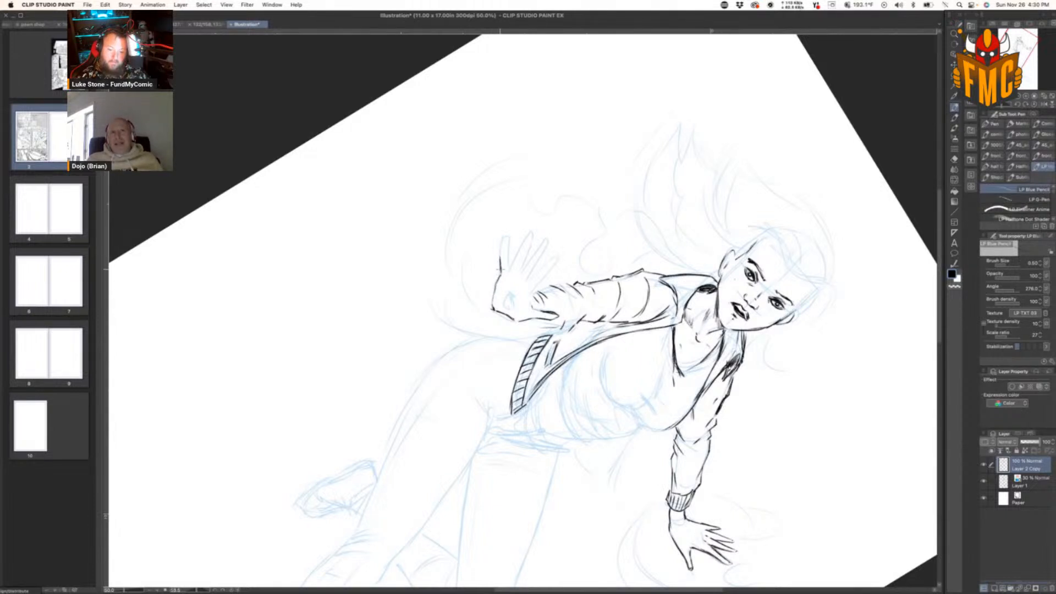
mouse_move(506, 237)
mouse_down()
mouse_move(508, 272)
mouse_move(527, 235)
mouse_move(519, 272)
mouse_move(546, 237)
mouse_move(529, 276)
mouse_move(560, 254)
mouse_move(520, 297)
mouse_up()
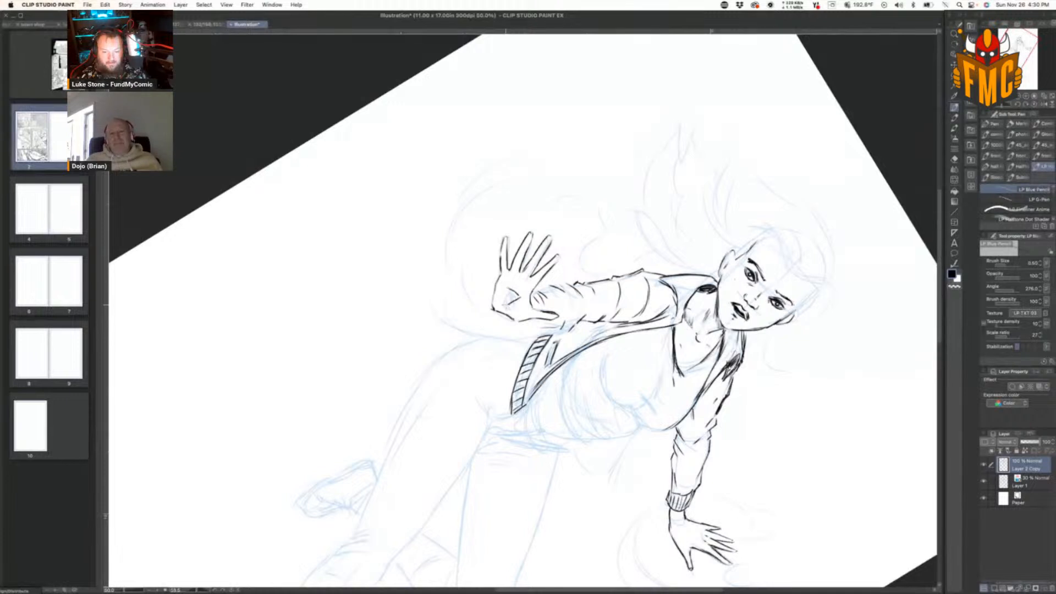
Step: Draw the curve of the hip running from below the jacket hem into the outer thigh
drag(654, 356, 510, 267)
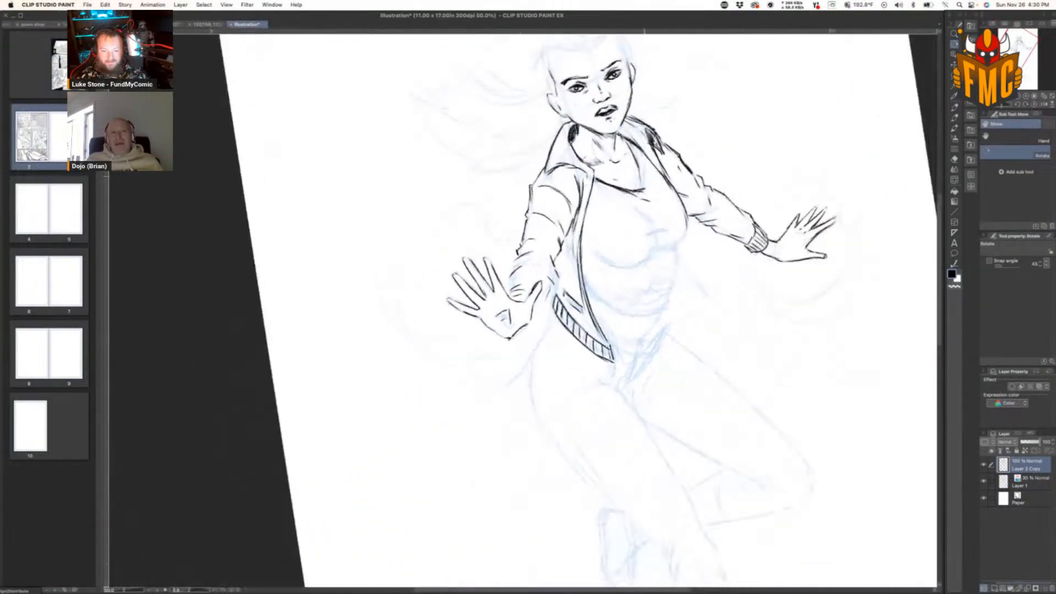
mouse_move(542, 299)
mouse_down()
mouse_move(549, 286)
mouse_move(527, 371)
mouse_move(535, 407)
mouse_up()
drag(529, 368, 540, 417)
drag(556, 318, 540, 349)
Step: Draw the shirt's chest contour and the first fabric folds below the bust
drag(686, 208, 684, 228)
mouse_move(634, 268)
mouse_down()
mouse_move(671, 240)
mouse_move(638, 258)
mouse_up()
mouse_move(688, 236)
mouse_down()
mouse_move(672, 291)
mouse_move(648, 306)
mouse_up()
mouse_move(729, 263)
mouse_down()
mouse_move(719, 233)
mouse_move(561, 107)
mouse_up()
mouse_move(577, 174)
mouse_down()
mouse_move(577, 211)
mouse_move(538, 247)
mouse_up()
mouse_move(573, 215)
mouse_down()
mouse_move(548, 241)
mouse_move(529, 192)
mouse_move(505, 223)
mouse_move(528, 219)
mouse_up()
mouse_move(506, 236)
mouse_down()
mouse_move(541, 208)
mouse_move(539, 228)
mouse_up()
mouse_move(557, 216)
mouse_down()
mouse_move(522, 240)
mouse_move(550, 230)
mouse_up()
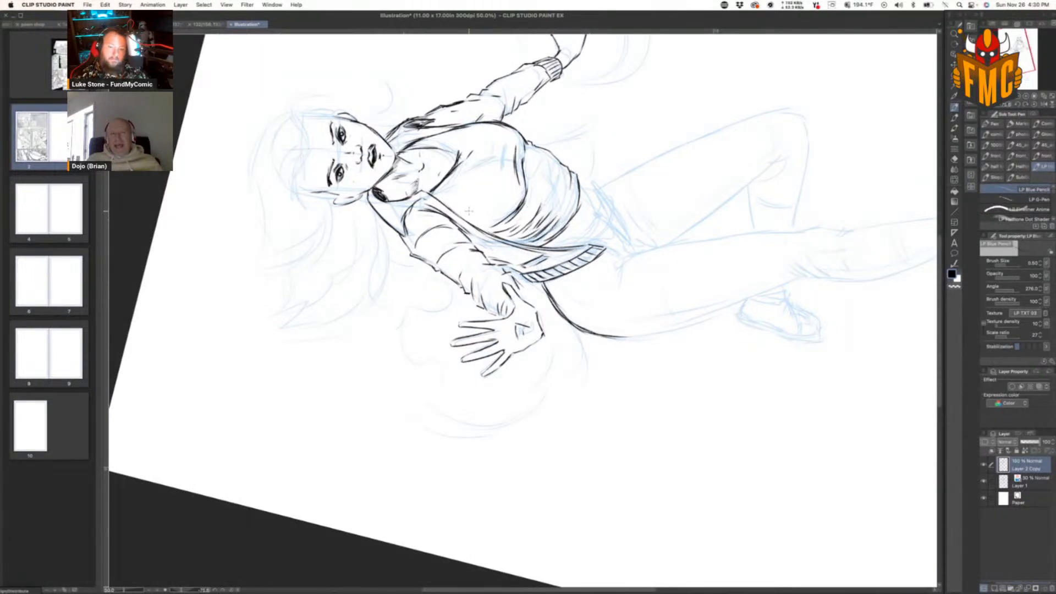
Step: Darken the shirt folds under the bust and draw the shirt's side contour and hem at the waist
drag(488, 146, 487, 156)
key(shift+space)
drag(698, 256, 536, 502)
mouse_move(616, 290)
mouse_down()
mouse_move(606, 334)
mouse_move(600, 324)
mouse_move(591, 341)
mouse_up()
mouse_move(620, 308)
mouse_down()
mouse_move(611, 338)
mouse_move(634, 362)
mouse_up()
drag(738, 430, 709, 160)
drag(589, 237, 608, 220)
mouse_move(600, 231)
mouse_down()
mouse_move(612, 218)
mouse_move(631, 237)
mouse_up()
mouse_move(639, 284)
mouse_down()
mouse_move(645, 299)
mouse_move(656, 287)
mouse_up()
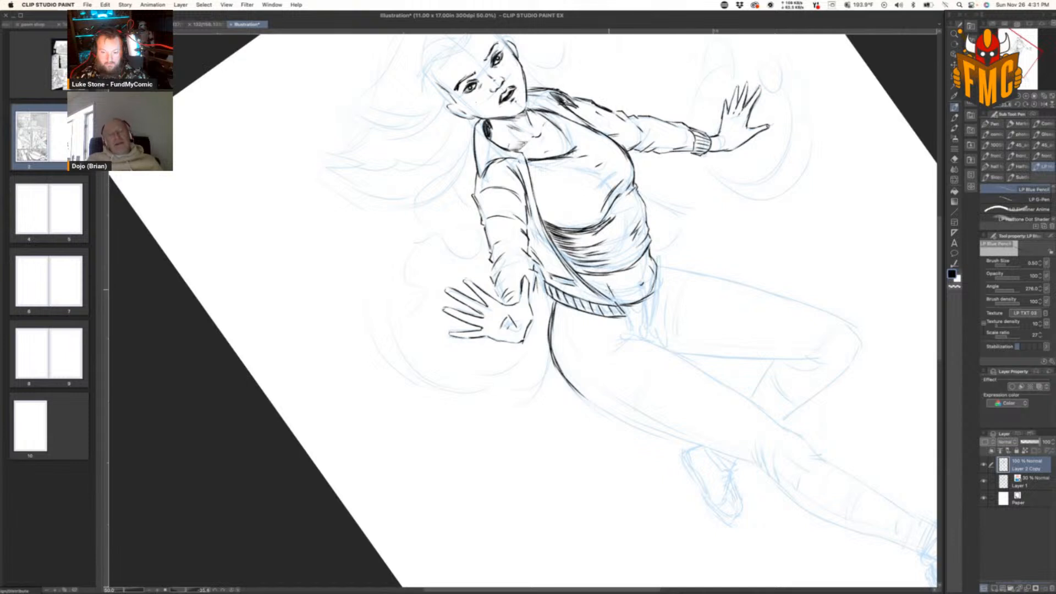
Step: Draw the top of the pants with the crotch lines, hip creases and a small pocket detail
mouse_move(658, 300)
mouse_down()
mouse_move(652, 341)
mouse_move(563, 343)
mouse_move(574, 341)
mouse_up()
drag(778, 245, 698, 446)
drag(537, 355, 543, 359)
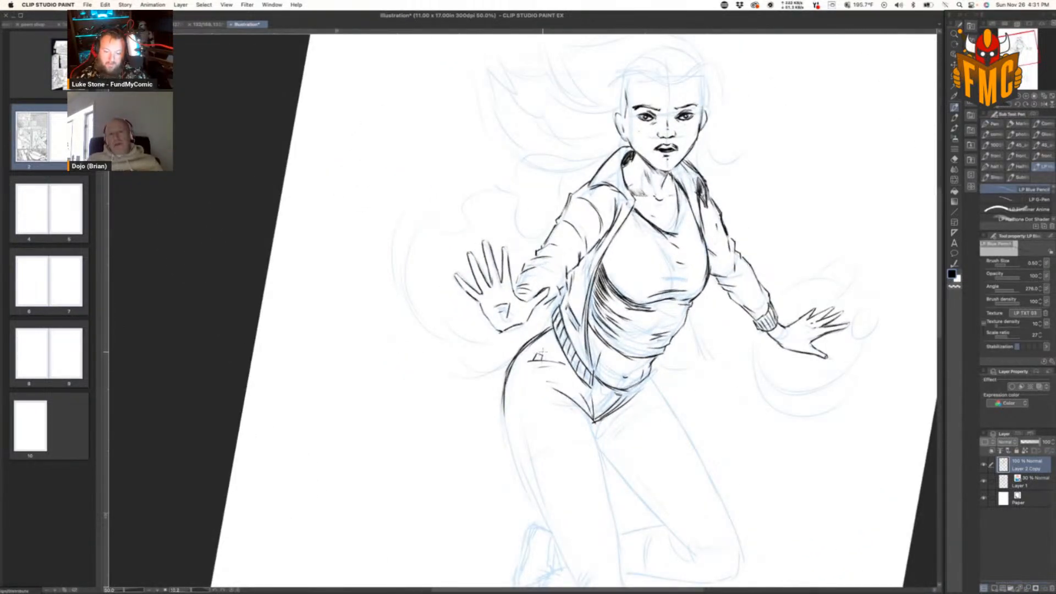
mouse_move(652, 374)
mouse_down()
mouse_move(598, 428)
mouse_move(604, 451)
mouse_up()
Step: Draw the front leg's inner contour from crotch to knee and add fabric creases at the knee
mouse_move(731, 419)
mouse_down()
mouse_move(754, 394)
mouse_move(608, 259)
mouse_up()
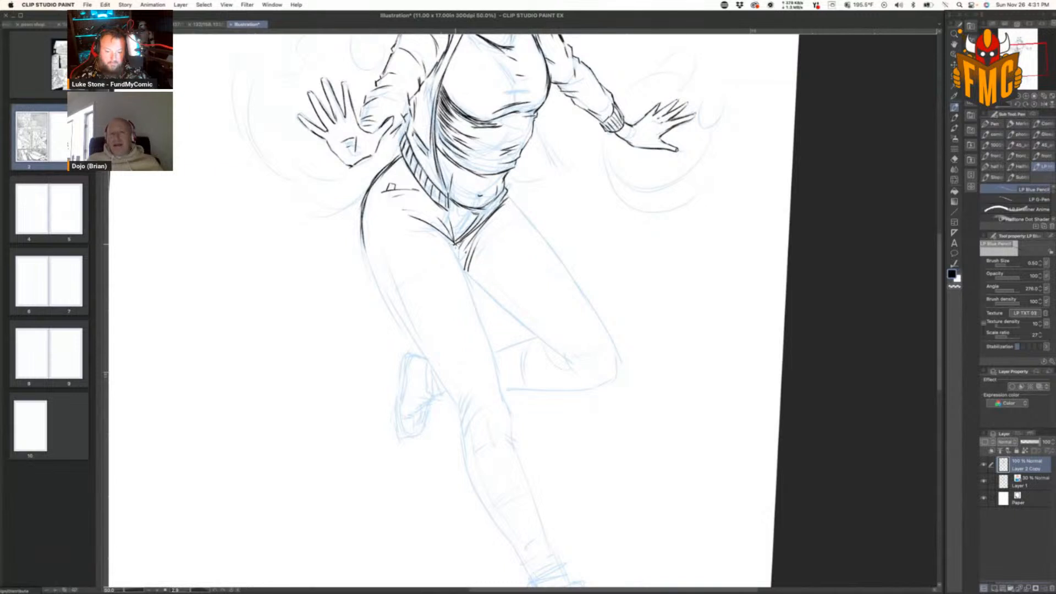
drag(455, 246, 488, 333)
drag(469, 287, 516, 449)
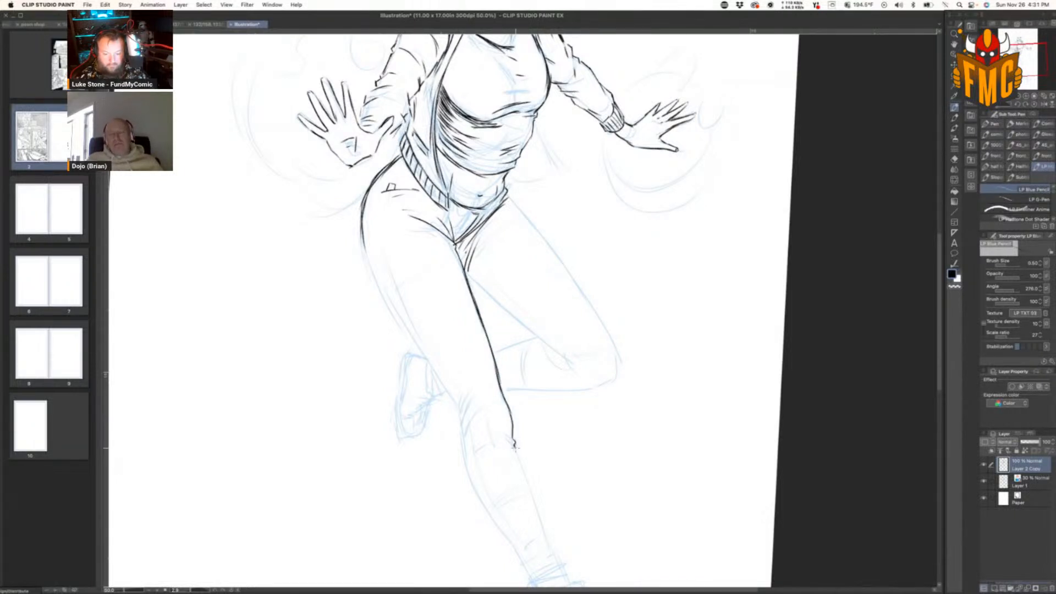
mouse_move(479, 408)
mouse_down()
mouse_move(465, 438)
mouse_move(457, 416)
mouse_move(474, 492)
mouse_move(498, 527)
mouse_up()
Step: Draw both contours of the front lower leg down to the pant cuff, with folds at the knee, shin and ankle
drag(603, 501, 590, 313)
key(p)
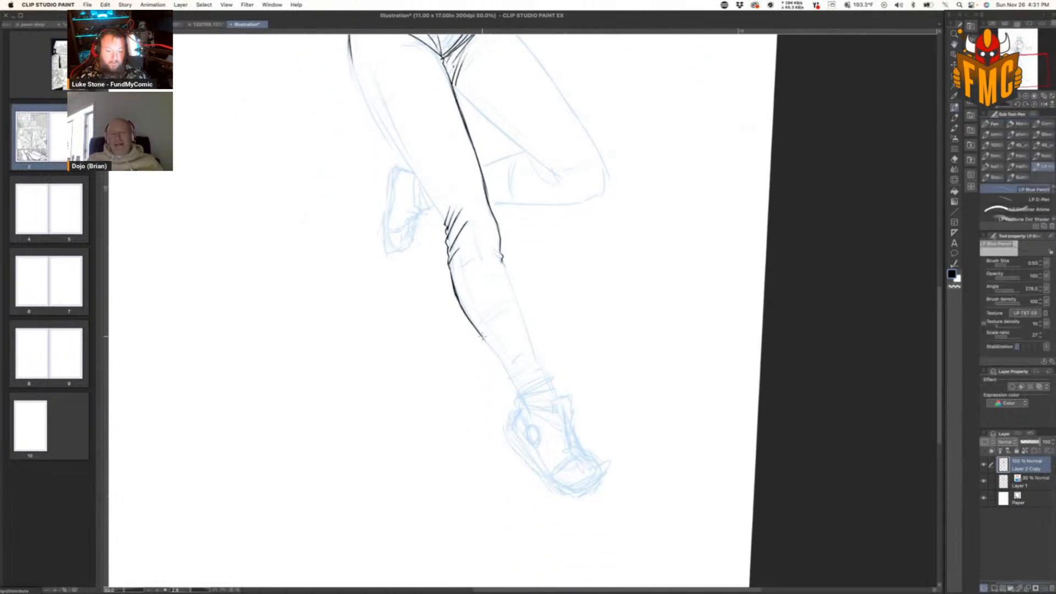
mouse_move(494, 307)
mouse_down()
mouse_move(479, 329)
mouse_move(508, 306)
mouse_move(496, 364)
mouse_move(514, 398)
mouse_move(554, 386)
mouse_move(520, 376)
mouse_move(544, 366)
mouse_move(553, 383)
mouse_up()
drag(507, 267, 533, 345)
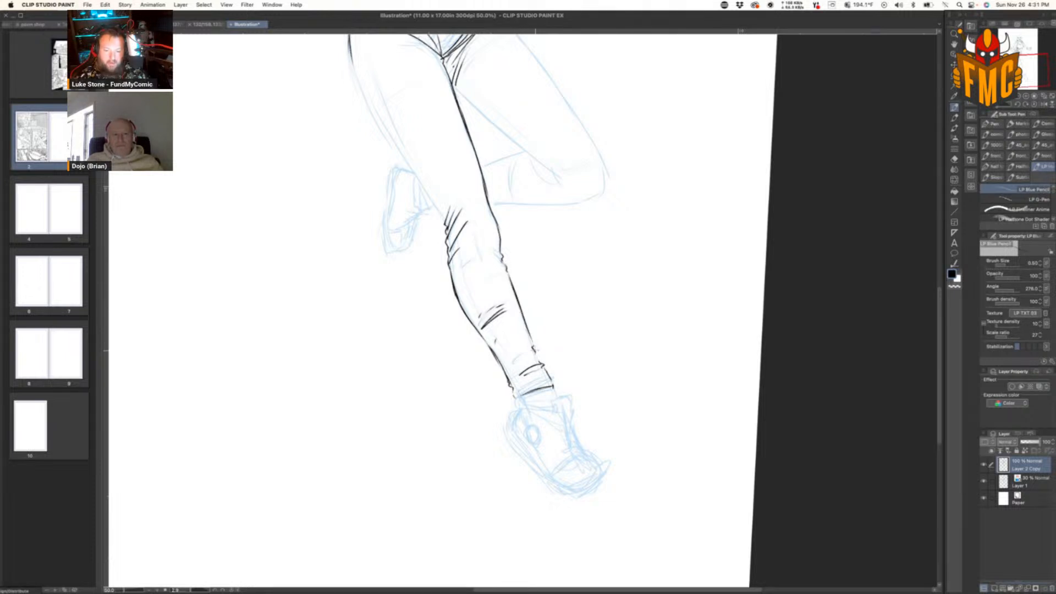
mouse_move(474, 242)
mouse_down()
mouse_move(485, 263)
mouse_move(460, 253)
mouse_move(483, 321)
mouse_up()
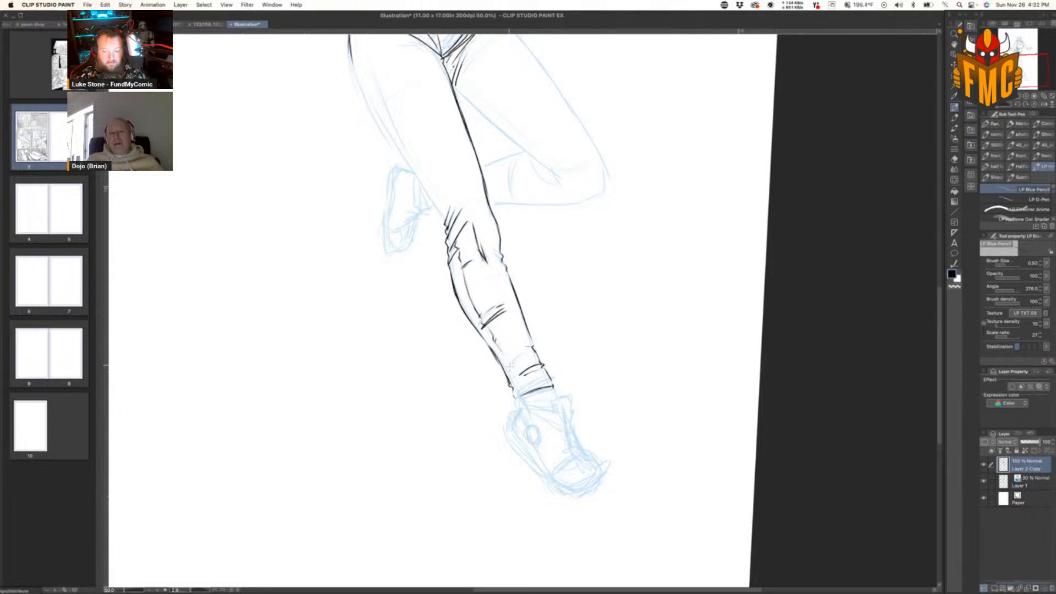
Step: Draw the side seam and the outer contour of the front thigh from the hip to the knee
key(space)
drag(522, 193, 538, 391)
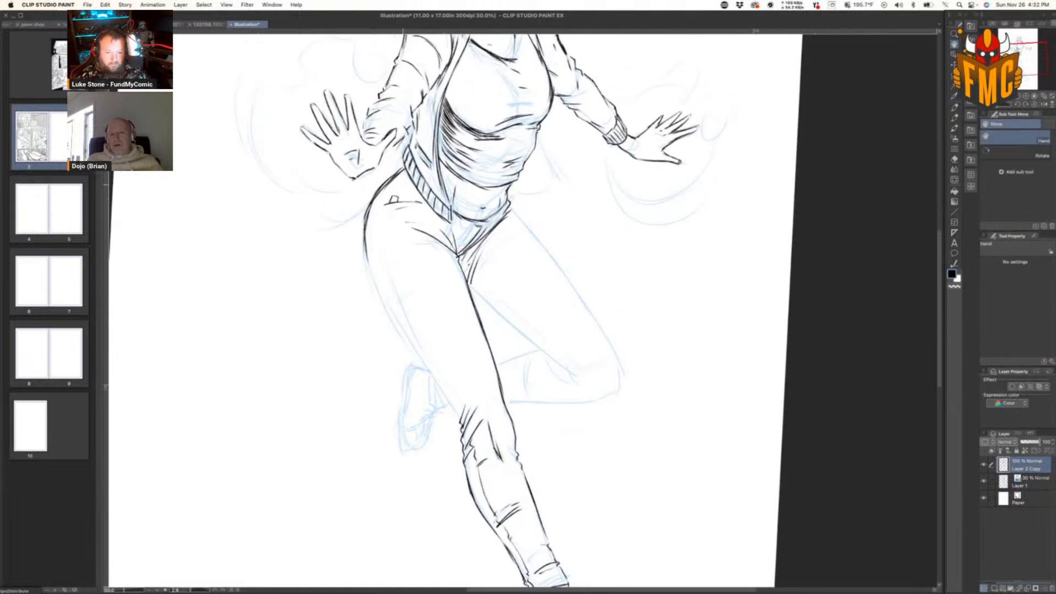
mouse_move(383, 207)
mouse_down()
mouse_move(389, 267)
mouse_move(462, 409)
mouse_up()
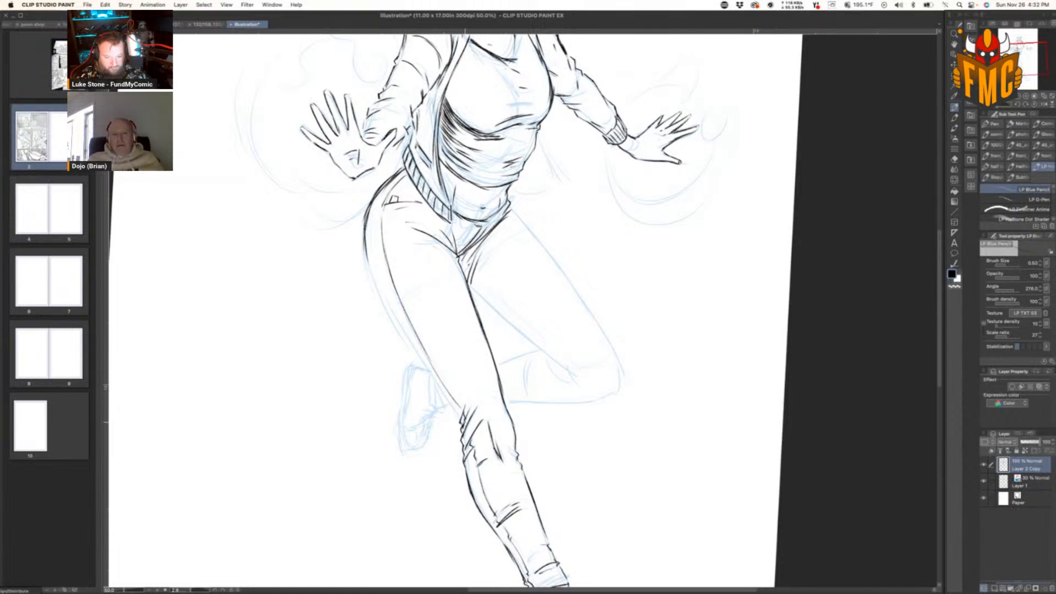
mouse_move(368, 249)
mouse_down()
mouse_move(377, 291)
mouse_move(459, 416)
mouse_up()
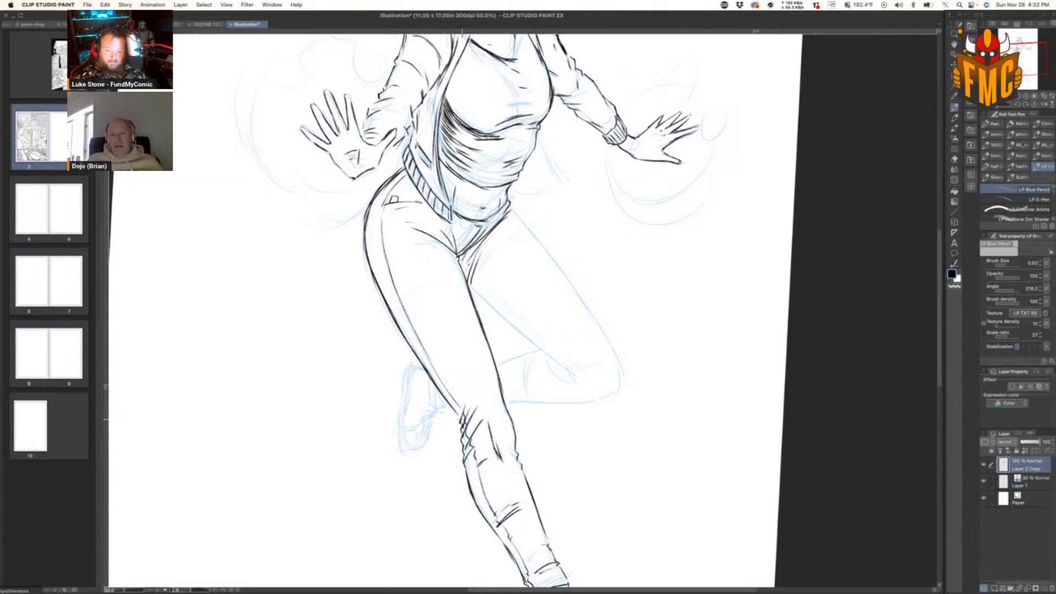
Step: Draw the inner and outer contours of the bent rear leg's thigh, from the waist to the knee
drag(471, 287, 579, 395)
mouse_move(582, 268)
mouse_down()
mouse_move(557, 236)
mouse_move(445, 380)
mouse_up()
drag(457, 333, 448, 370)
drag(468, 302, 450, 355)
drag(491, 246, 460, 321)
drag(531, 187, 494, 246)
drag(513, 209, 481, 269)
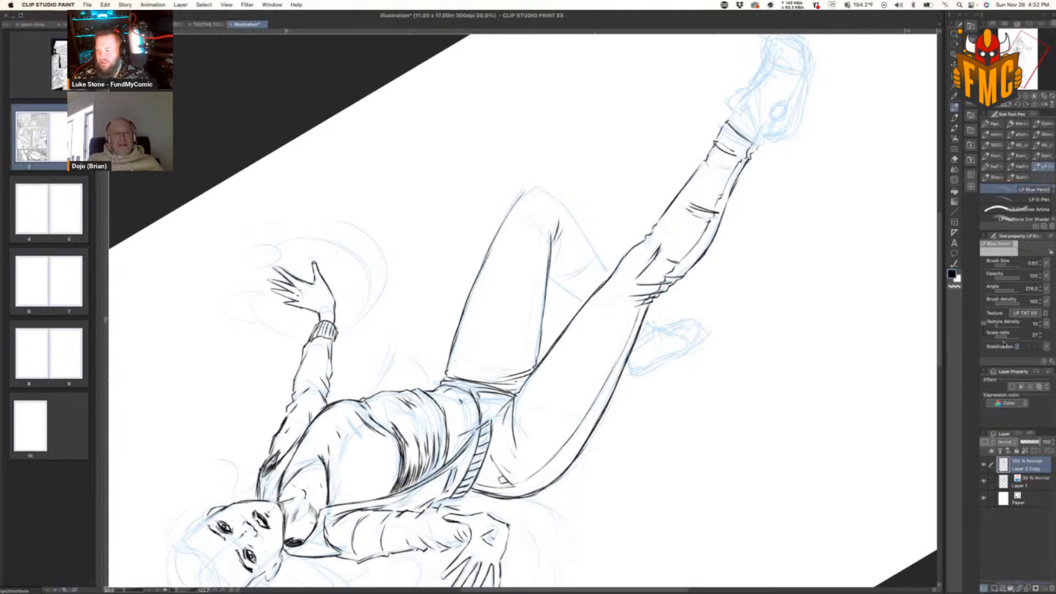
Step: Switch to The Shifter campaign page in Safari, select its web address, and minimize the browser window
key(super+Tab)
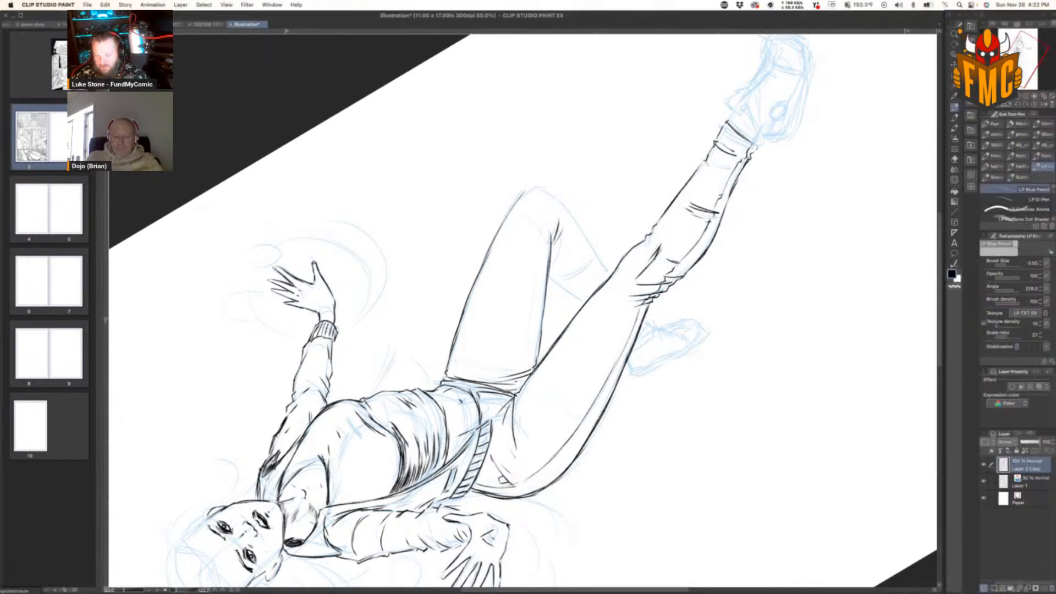
mouse_move(924, 587)
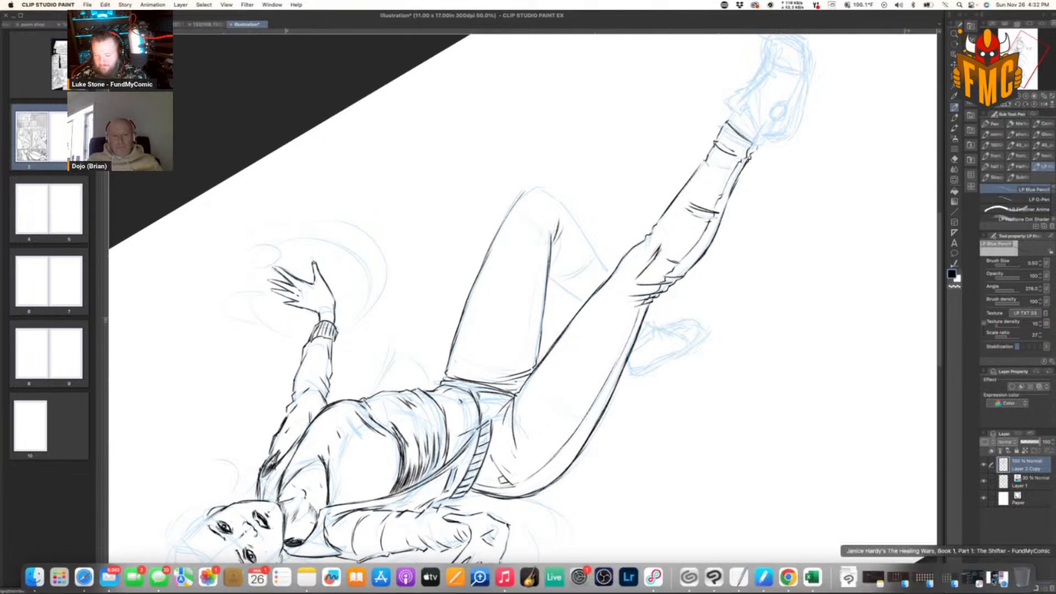
click(987, 577)
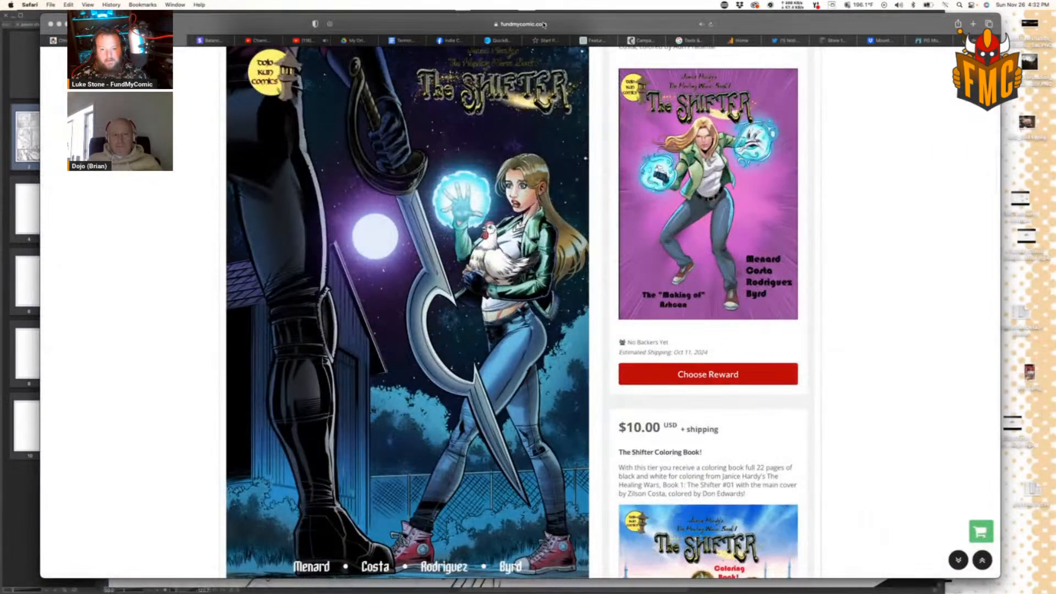
click(544, 24)
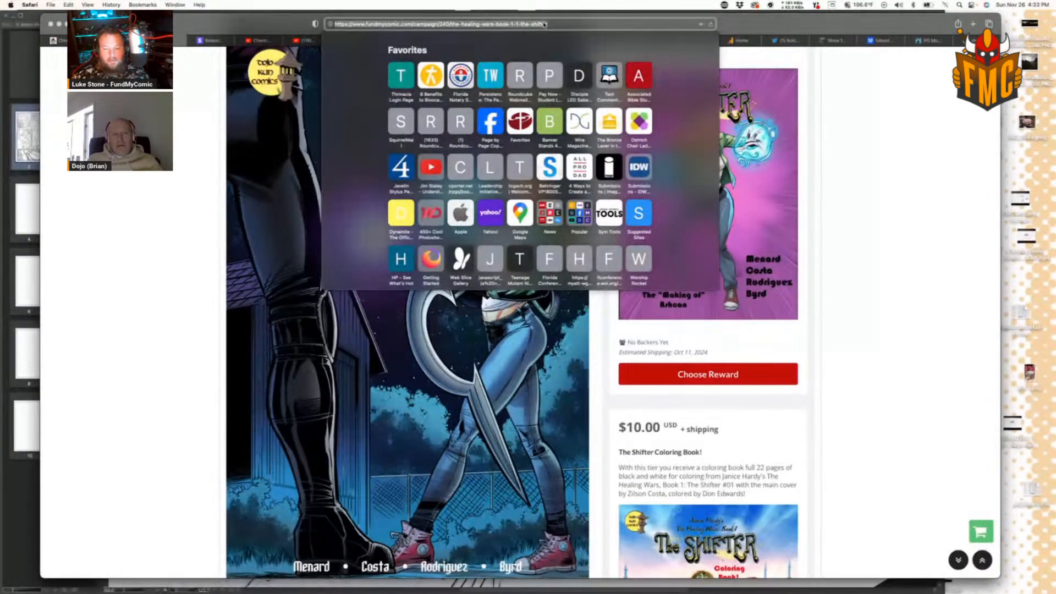
click(741, 24)
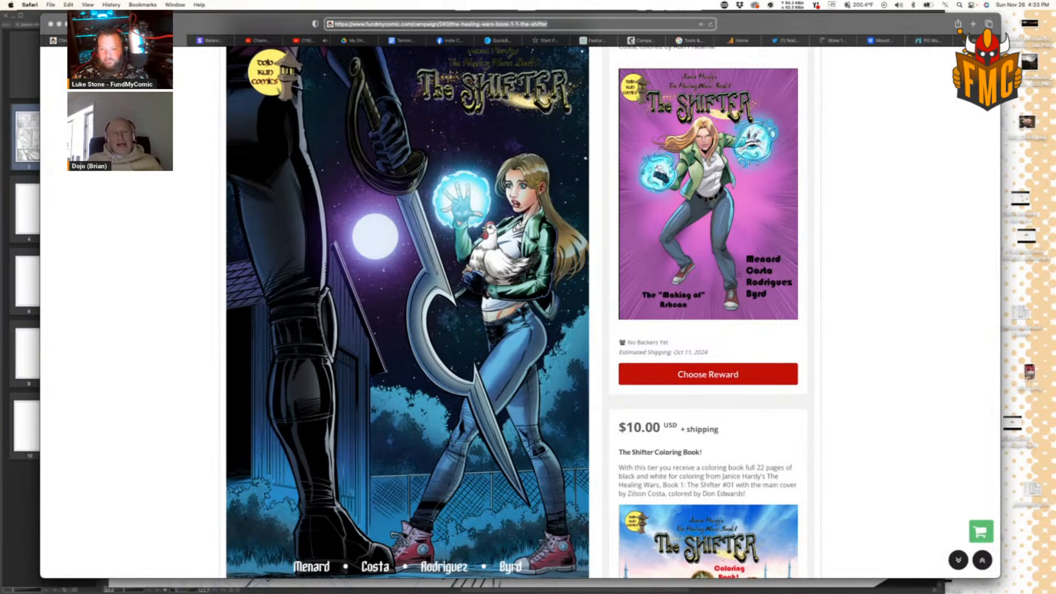
click(59, 24)
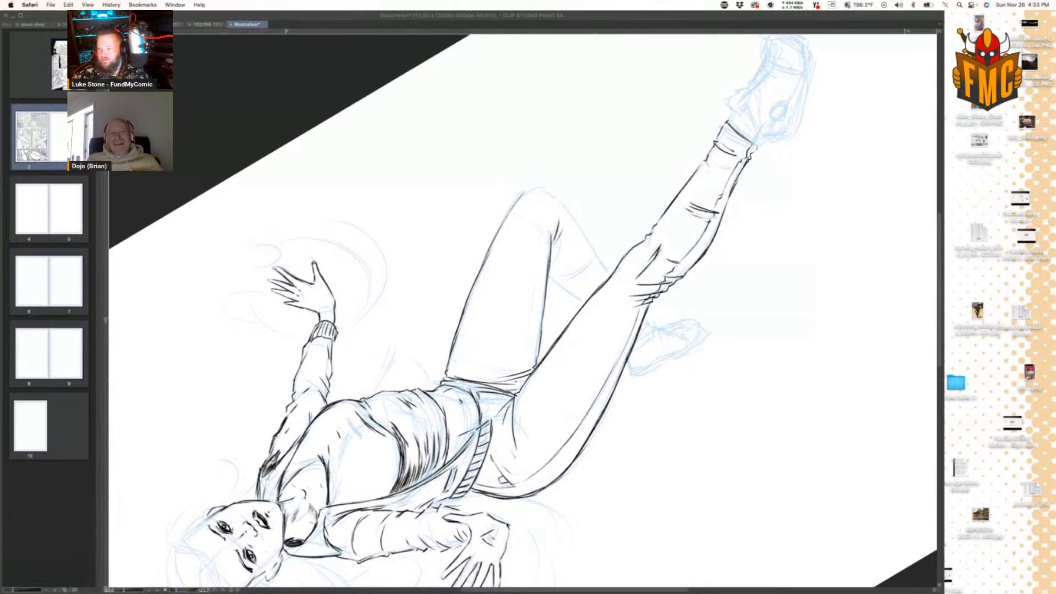
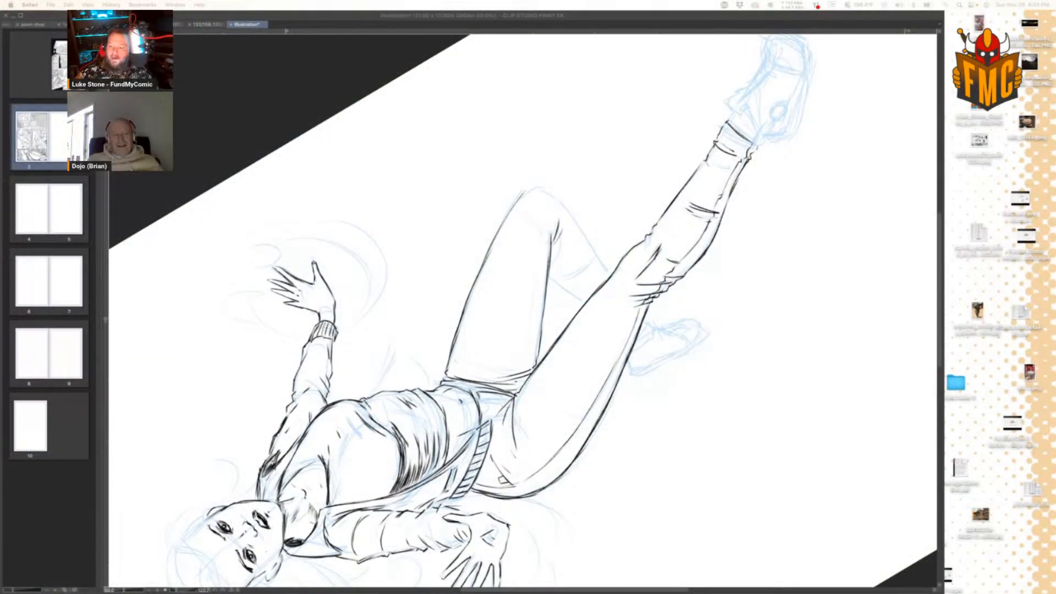
Step: Return to Clip Studio Paint and draw the bent rear leg's knee and lower leg with creases behind the knee
click(835, 285)
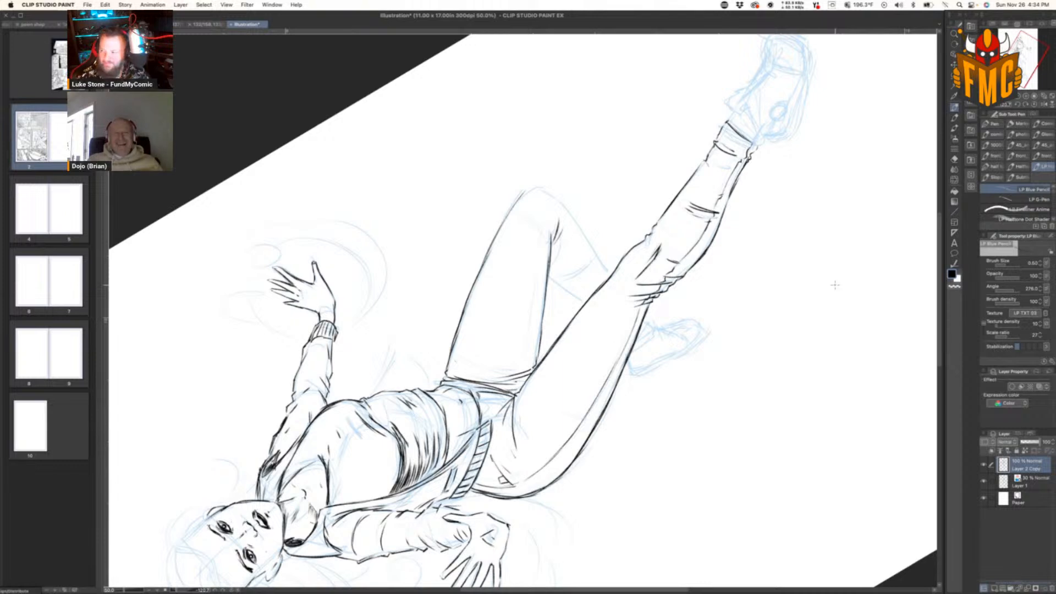
key(r)
mouse_move(620, 236)
mouse_down()
mouse_move(661, 269)
mouse_move(660, 305)
mouse_move(605, 409)
mouse_move(584, 422)
mouse_up()
key(p)
mouse_move(641, 323)
mouse_down()
mouse_move(627, 359)
mouse_move(603, 375)
mouse_up()
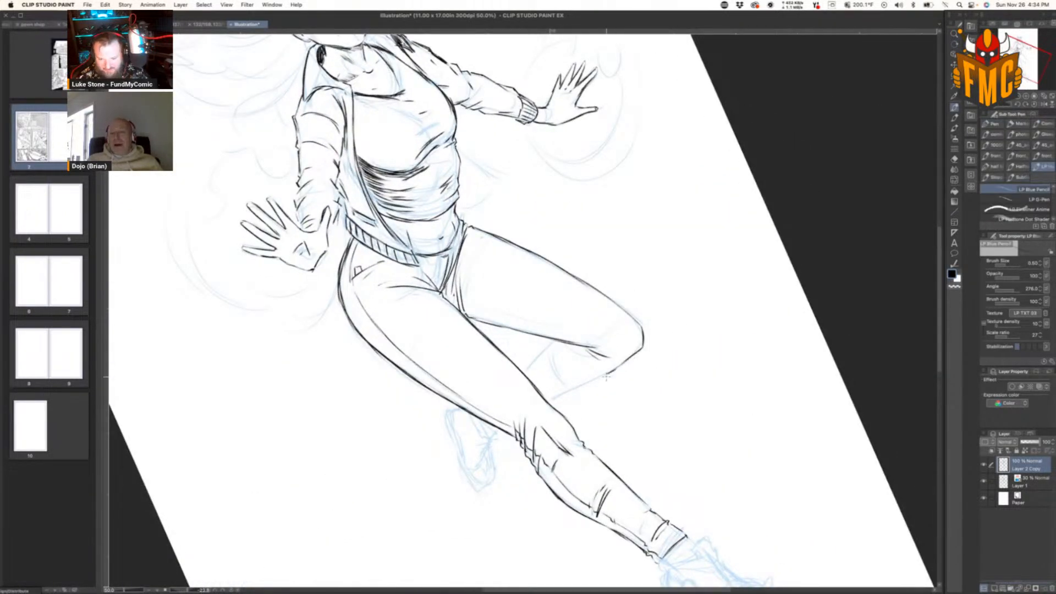
mouse_move(549, 401)
mouse_down()
mouse_move(599, 374)
mouse_move(582, 386)
mouse_up()
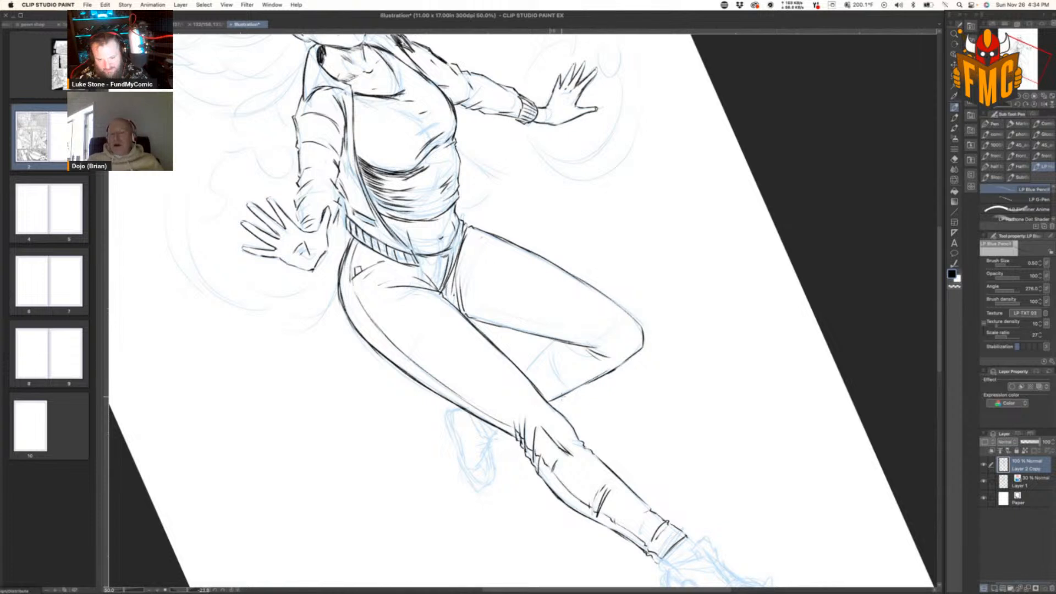
mouse_move(556, 341)
mouse_down()
mouse_move(525, 374)
mouse_move(546, 361)
mouse_up()
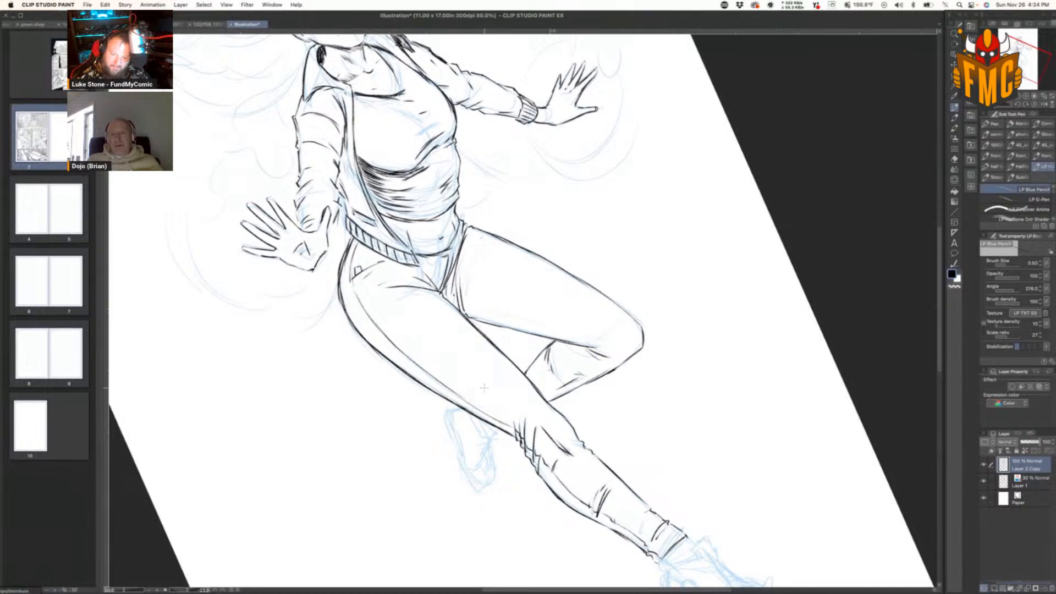
Step: Draw the far side of the open jacket hanging beside the waist, with its lower edge
drag(685, 255, 718, 340)
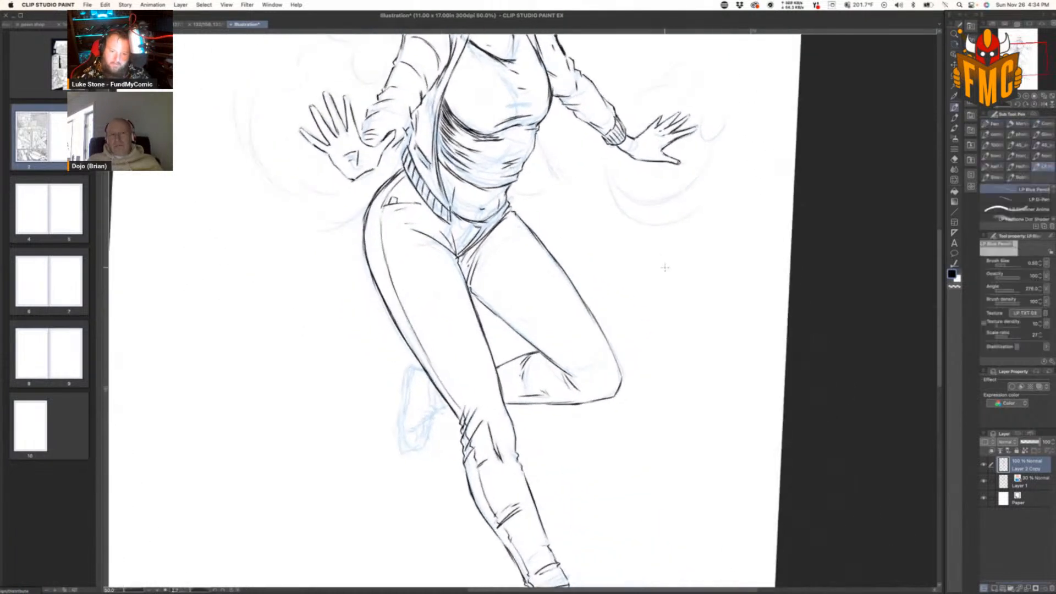
drag(537, 132, 546, 158)
mouse_move(538, 128)
mouse_down()
mouse_move(554, 194)
mouse_move(561, 183)
mouse_up()
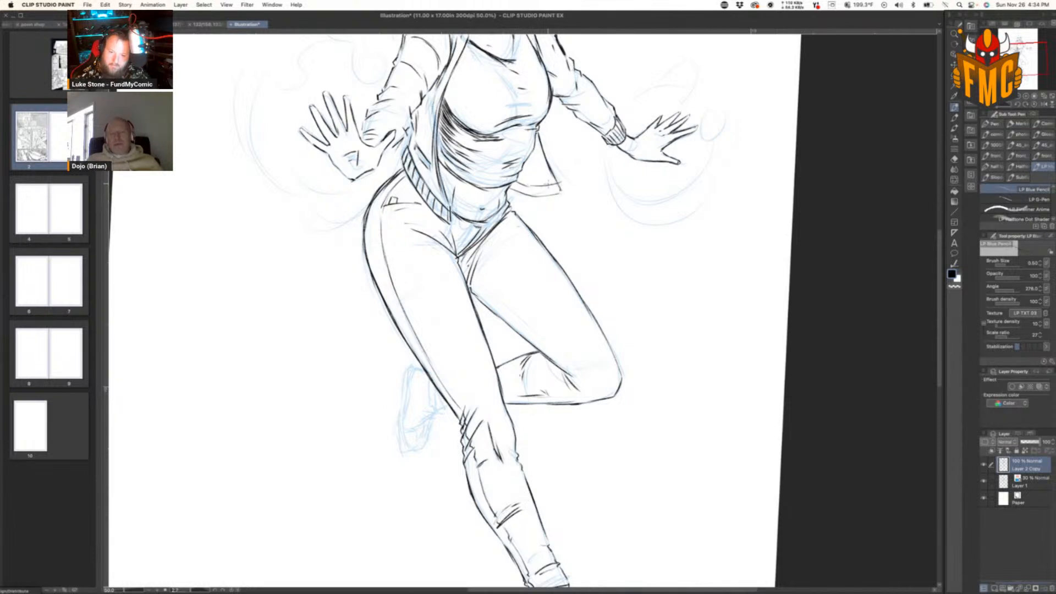
drag(539, 138, 561, 185)
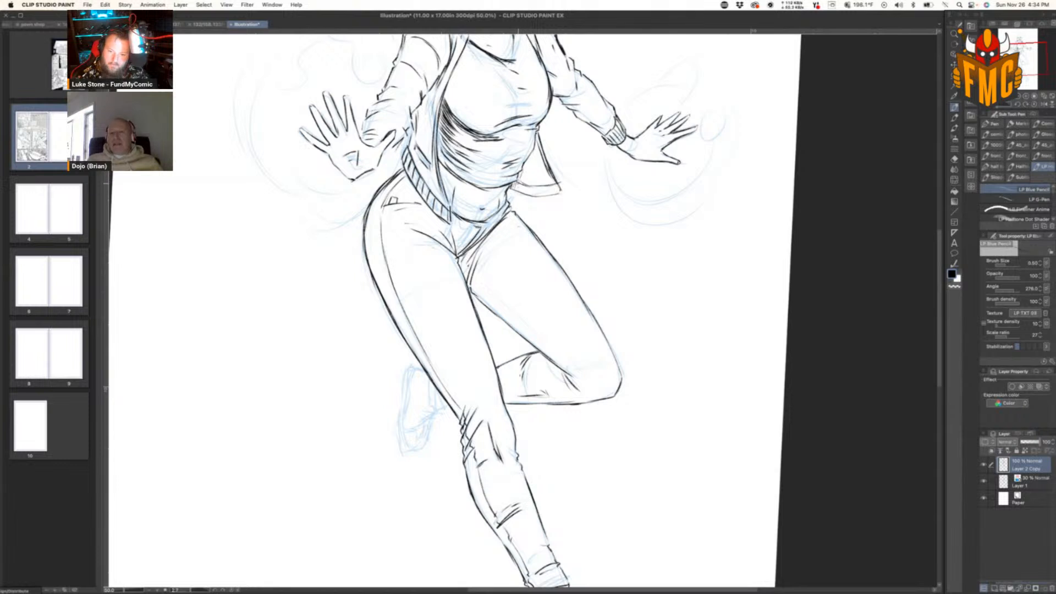
Step: Shade the inside of the far jacket panel beside the waist with close vertical hatching and add a fold line on the shirt
drag(526, 165, 523, 191)
mouse_move(537, 142)
mouse_down()
mouse_move(522, 195)
mouse_move(539, 194)
mouse_up()
drag(550, 175, 545, 193)
drag(559, 184, 548, 193)
drag(512, 103, 526, 104)
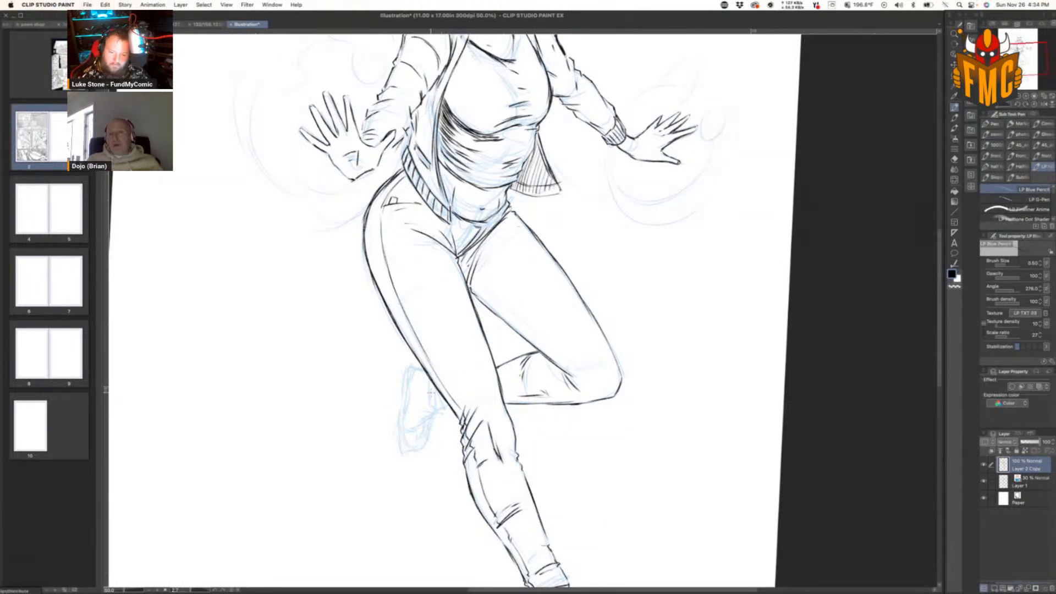
Step: Draw the raised rear foot's shoe over the blue sketch, with its outline, sole edge and creases near the ankle
mouse_move(427, 369)
mouse_down()
mouse_move(407, 385)
mouse_move(403, 424)
mouse_up()
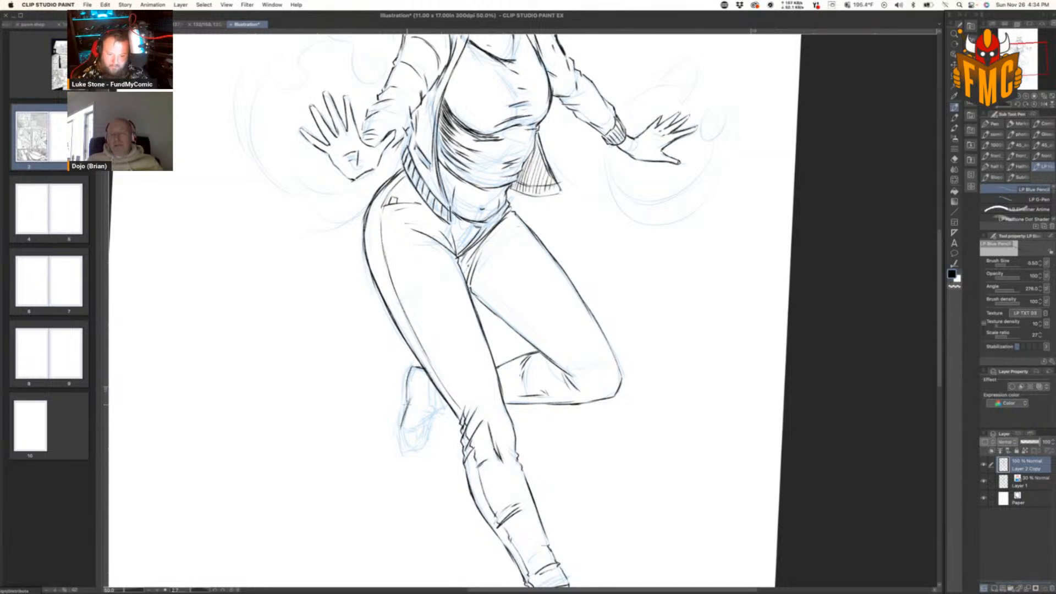
mouse_move(408, 365)
mouse_down()
mouse_move(396, 429)
mouse_move(430, 435)
mouse_move(402, 455)
mouse_up()
drag(394, 418, 406, 456)
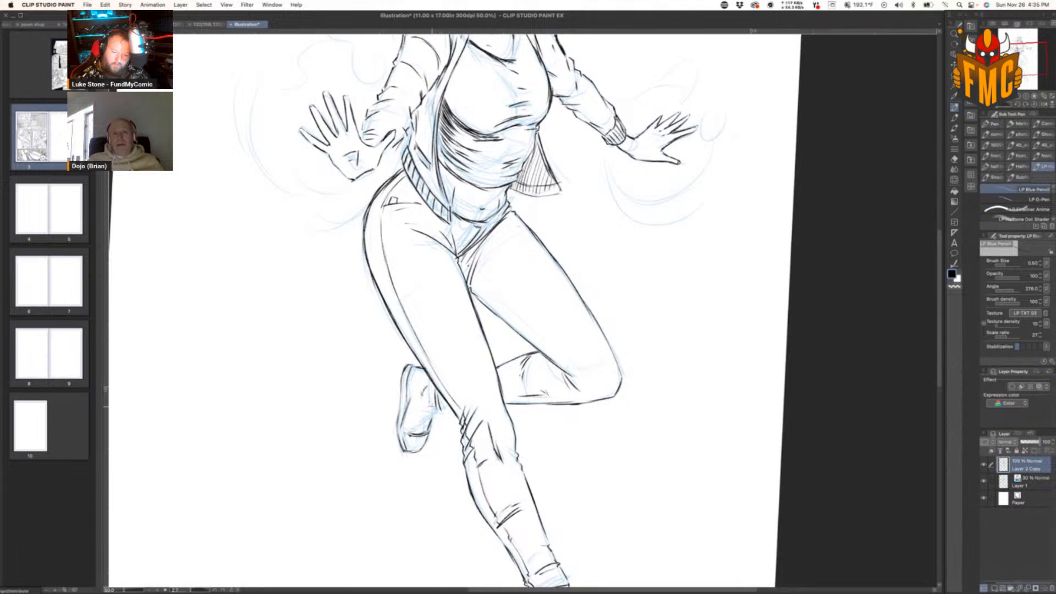
mouse_move(426, 410)
mouse_down()
mouse_move(436, 416)
mouse_move(418, 431)
mouse_move(440, 410)
mouse_up()
Step: Draw the front sneaker's ankle opening, tied bow and row of laces
mouse_move(630, 502)
mouse_down()
mouse_move(601, 276)
mouse_move(585, 243)
mouse_up()
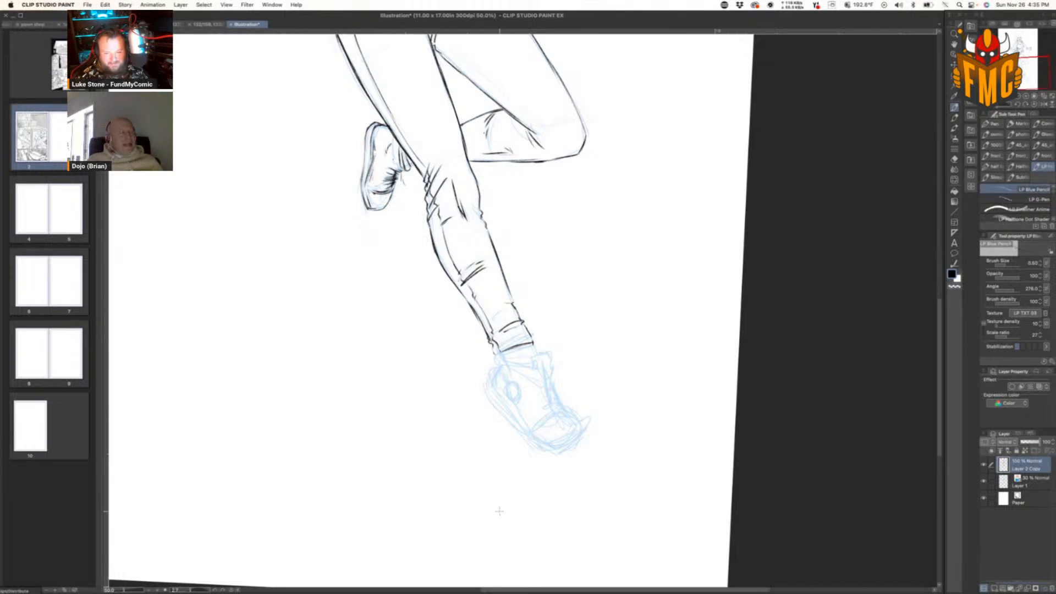
key(r)
mouse_move(629, 332)
mouse_down()
mouse_move(681, 239)
mouse_move(584, 151)
mouse_up()
drag(577, 307, 564, 342)
mouse_move(576, 320)
mouse_down()
mouse_move(573, 330)
mouse_move(577, 287)
mouse_move(591, 312)
mouse_move(591, 276)
mouse_move(598, 310)
mouse_move(624, 308)
mouse_up()
key(r)
mouse_move(728, 235)
mouse_down()
mouse_move(659, 420)
mouse_move(473, 339)
mouse_up()
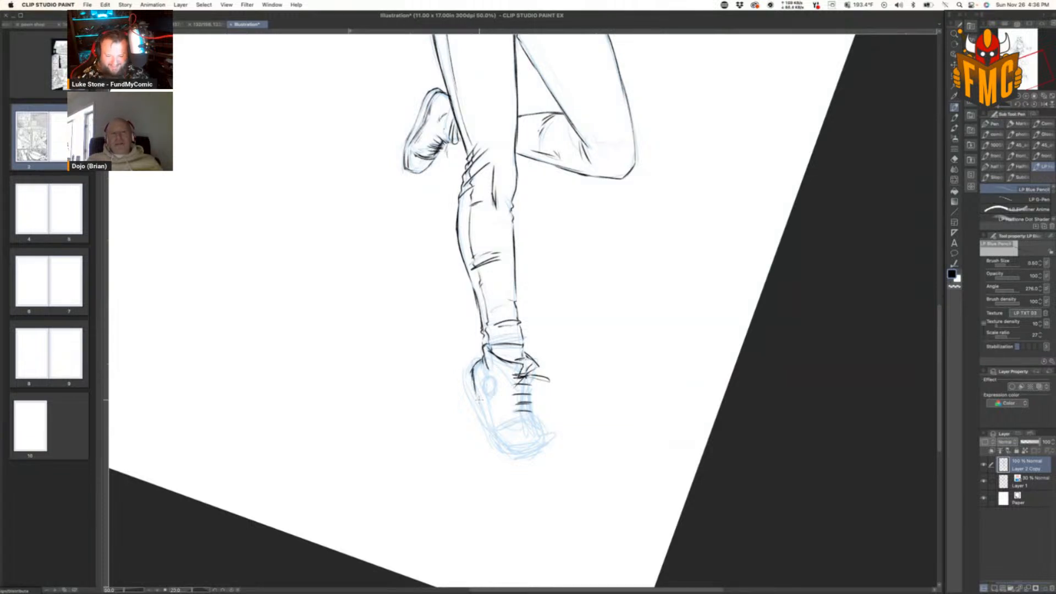
Step: Draw the front sneaker's heel, round ankle patch and curved sole running toward the toe
drag(470, 371, 476, 409)
mouse_move(471, 368)
mouse_down()
mouse_move(471, 399)
mouse_move(469, 385)
mouse_move(492, 399)
mouse_up()
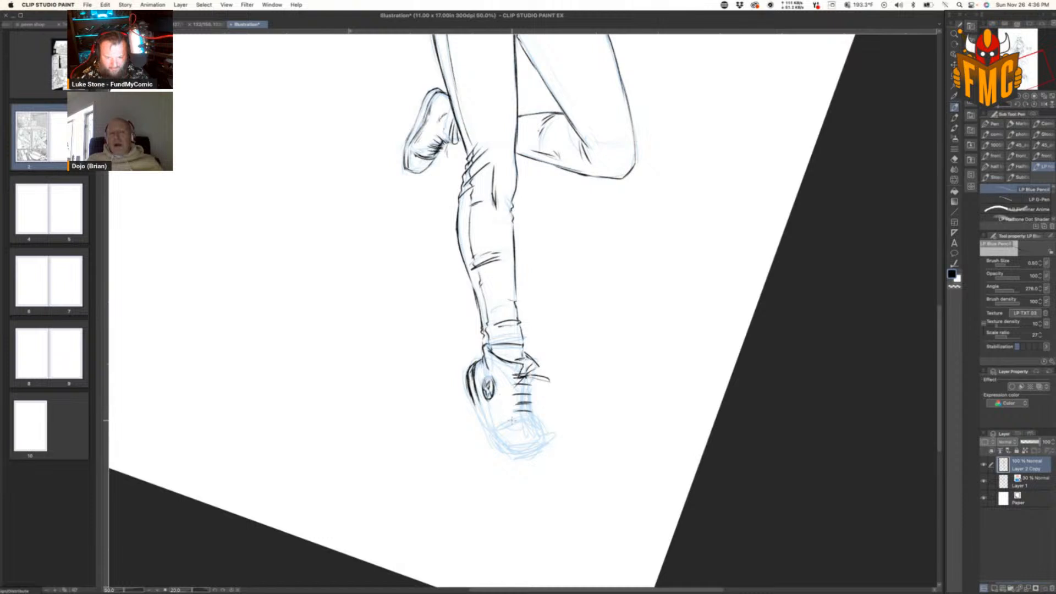
mouse_move(526, 411)
mouse_down()
mouse_move(527, 381)
mouse_move(535, 406)
mouse_move(536, 388)
mouse_move(517, 414)
mouse_move(479, 409)
mouse_move(521, 459)
mouse_up()
drag(707, 427, 615, 202)
drag(632, 318, 639, 354)
mouse_move(630, 316)
mouse_down()
mouse_move(659, 306)
mouse_move(669, 345)
mouse_move(620, 365)
mouse_up()
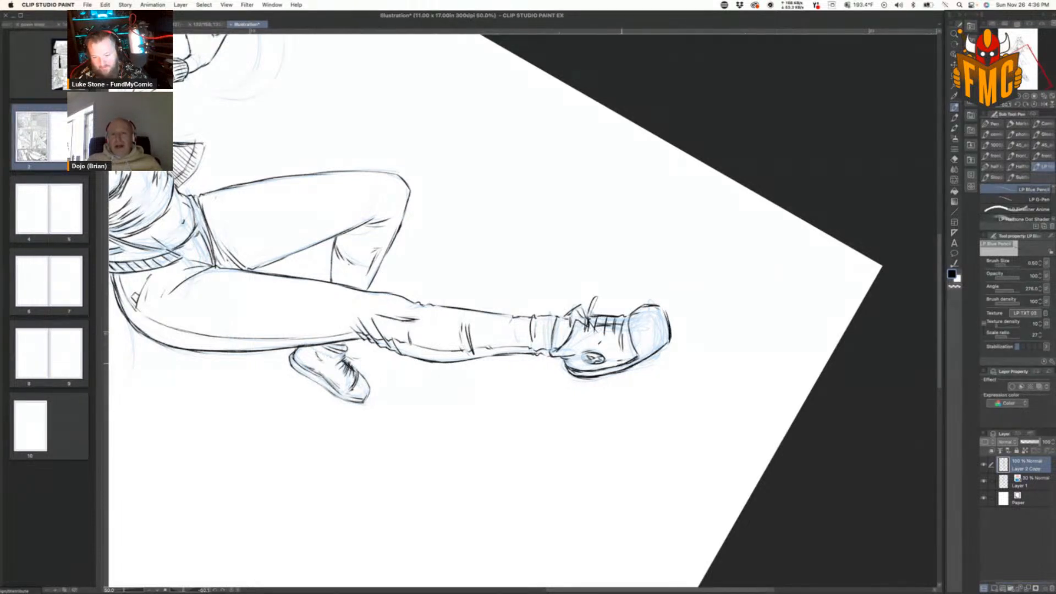
Step: Outline the front sneaker's rounded toe cap and draw the seam separating it from the laces
drag(668, 333, 660, 349)
mouse_move(668, 305)
mouse_down()
mouse_move(670, 337)
mouse_move(669, 319)
mouse_move(642, 307)
mouse_move(632, 316)
mouse_move(640, 358)
mouse_up()
key(c)
key(c)
mouse_move(631, 318)
mouse_down()
mouse_move(634, 356)
mouse_move(628, 311)
mouse_up()
key(c)
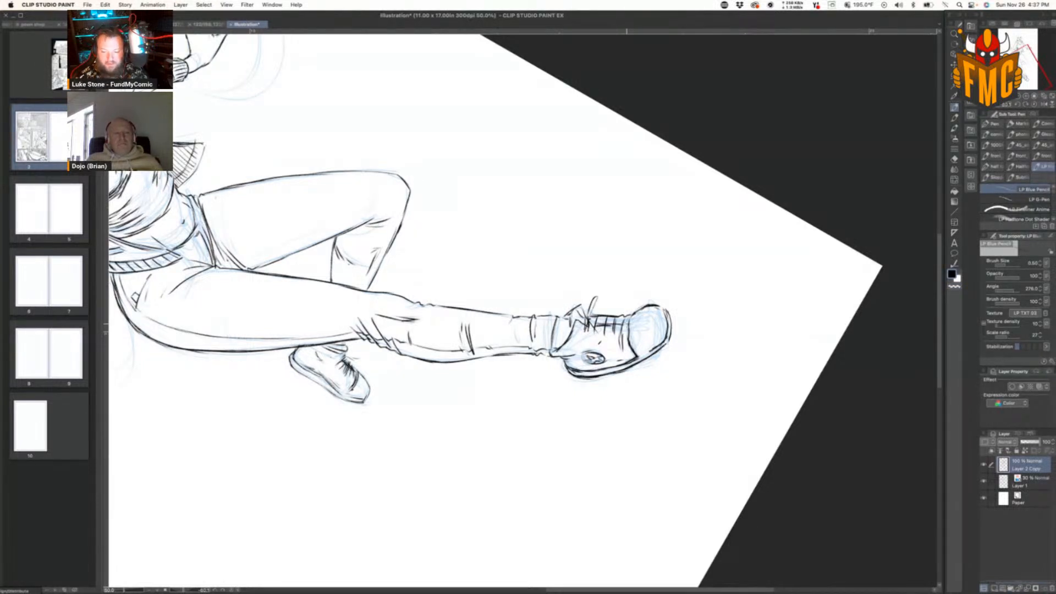
Step: Strengthen the front sneaker's outer sole contour and clean up its stray edge lines
key(r)
drag(739, 292, 729, 382)
key(r)
mouse_move(424, 375)
mouse_down()
mouse_move(424, 431)
mouse_move(422, 376)
mouse_move(422, 411)
mouse_up()
key(c)
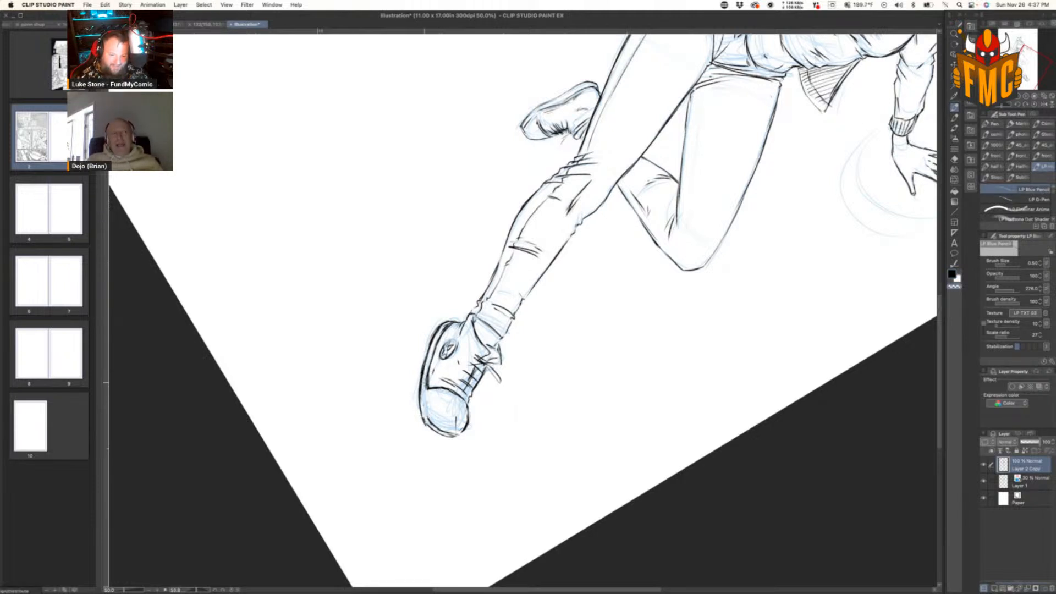
drag(424, 366, 425, 427)
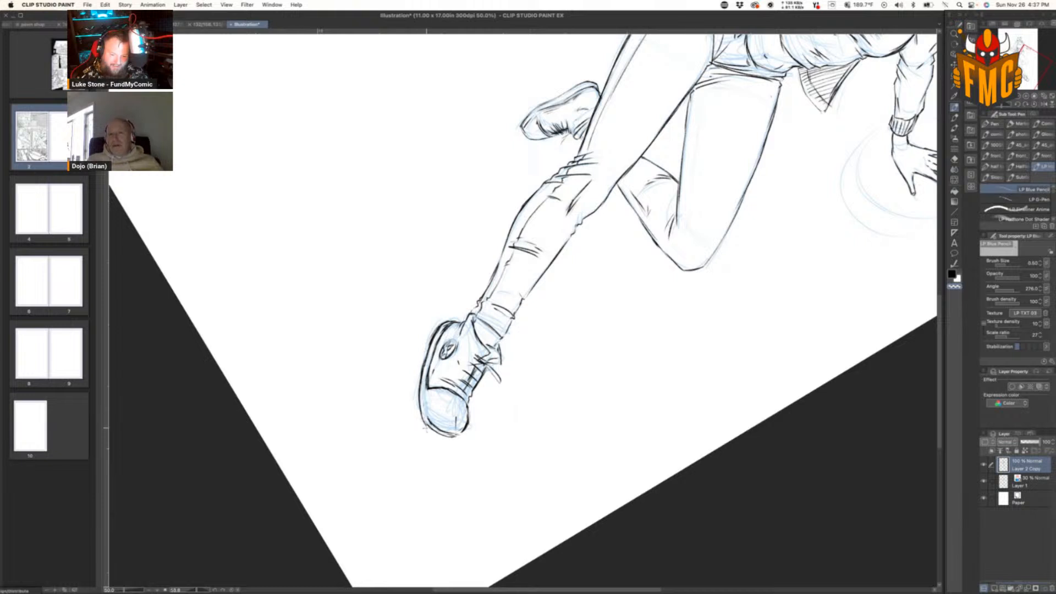
key(c)
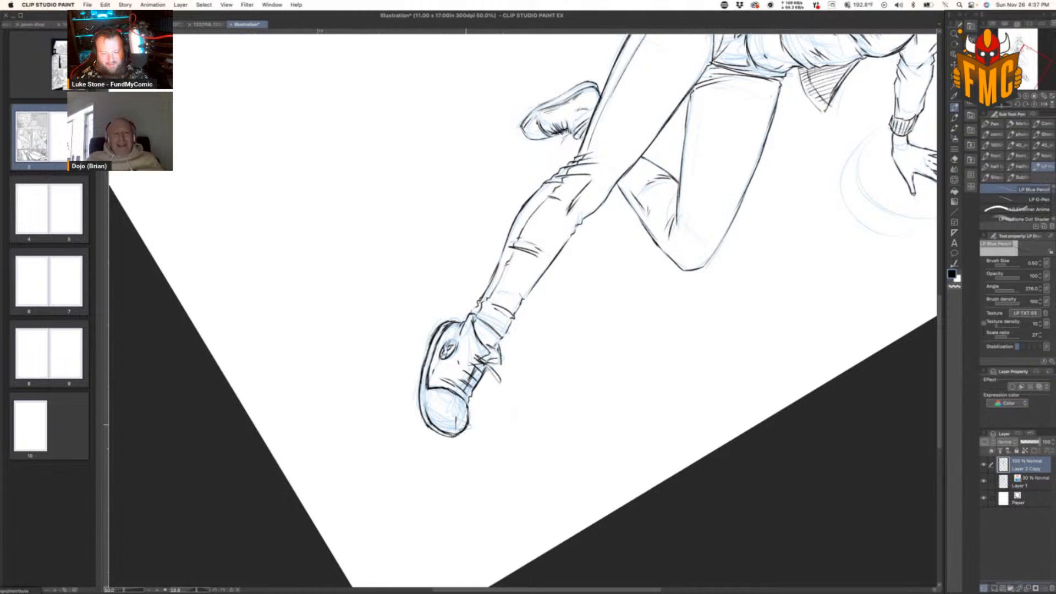
key(e)
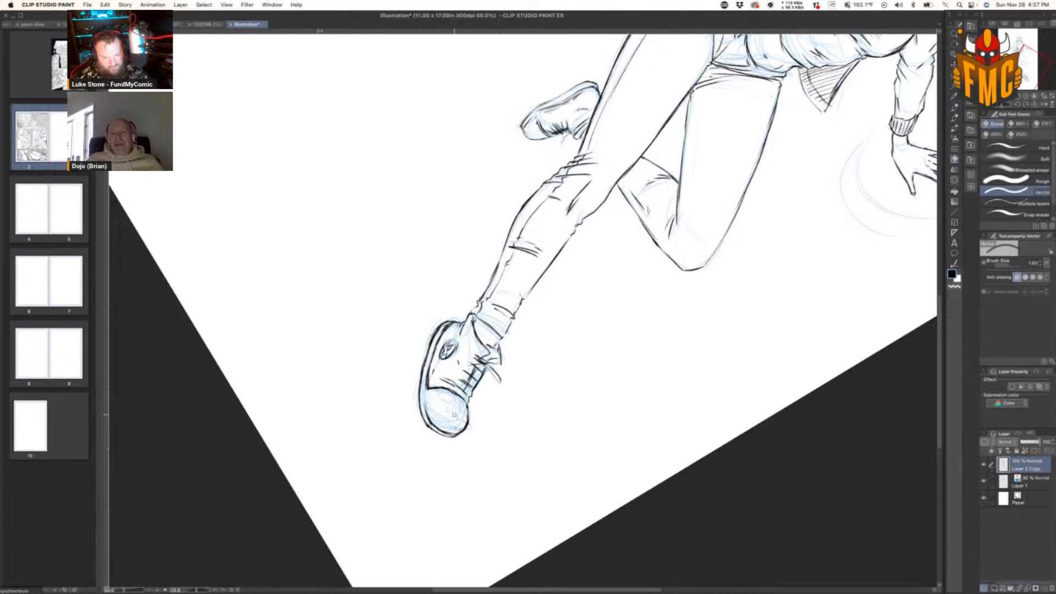
key(p)
Step: Draw the hair strands sweeping back from the centre of the hairline past the ear
key(shift+space)
mouse_move(698, 395)
mouse_down()
mouse_move(715, 325)
mouse_move(710, 242)
mouse_up()
key(space)
drag(565, 222, 677, 583)
mouse_move(731, 276)
mouse_down()
mouse_move(717, 407)
mouse_move(748, 339)
mouse_up()
key(shift+space)
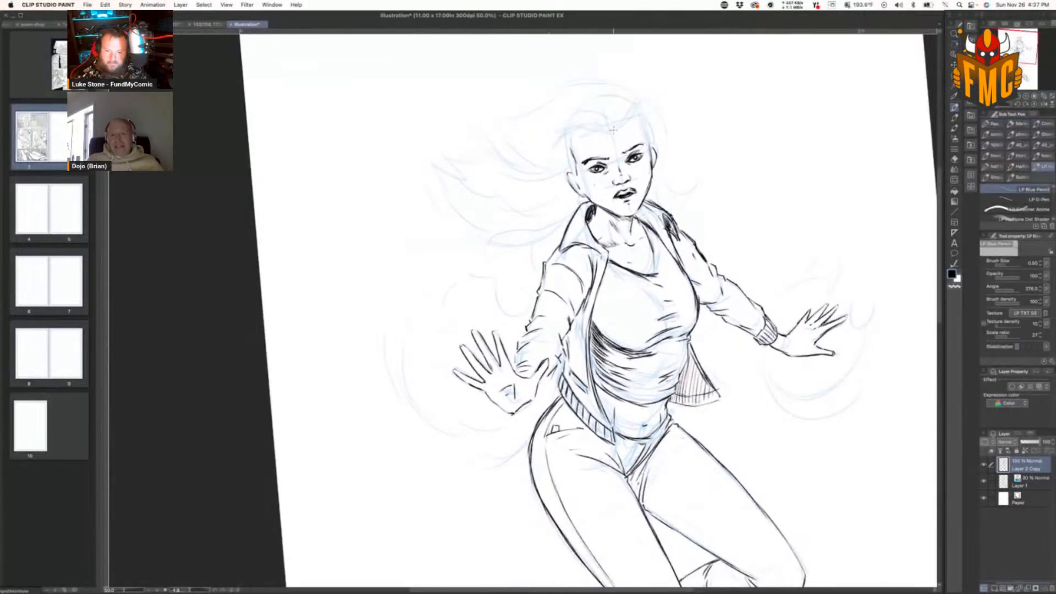
mouse_move(610, 131)
mouse_down()
mouse_move(561, 131)
mouse_move(542, 153)
mouse_up()
mouse_move(604, 129)
mouse_down()
mouse_move(538, 173)
mouse_move(536, 188)
mouse_up()
drag(573, 155, 519, 202)
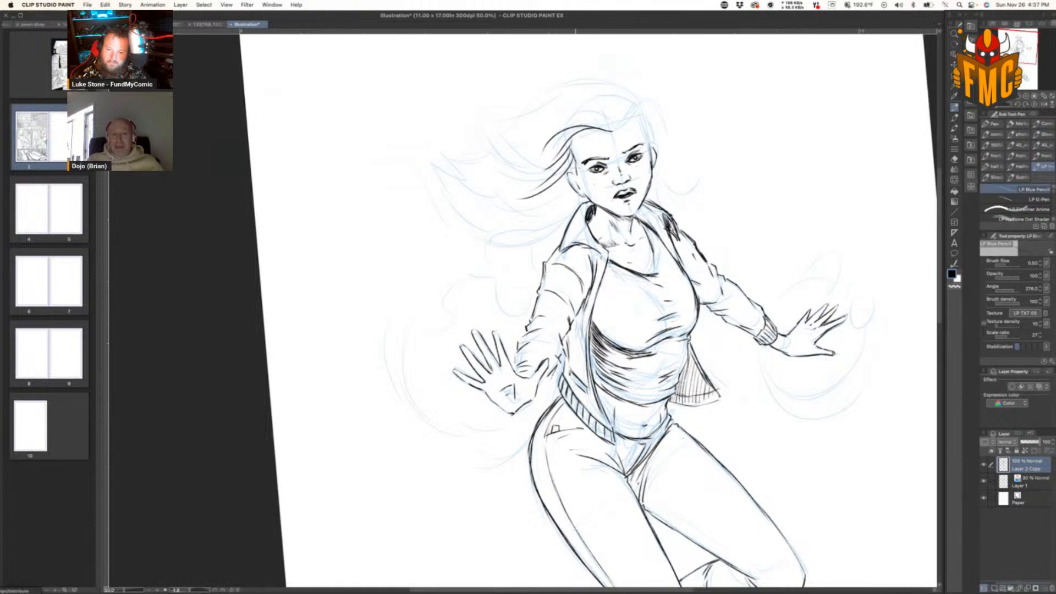
Step: Draw the hair on the other side of the parting, curving over the forehead and down beside the face
mouse_move(616, 130)
mouse_down()
mouse_move(655, 113)
mouse_move(646, 136)
mouse_move(659, 172)
mouse_up()
mouse_move(679, 122)
mouse_down()
mouse_move(667, 150)
mouse_move(655, 84)
mouse_up()
mouse_move(609, 116)
mouse_down()
mouse_move(619, 95)
mouse_move(649, 82)
mouse_up()
drag(669, 87, 675, 94)
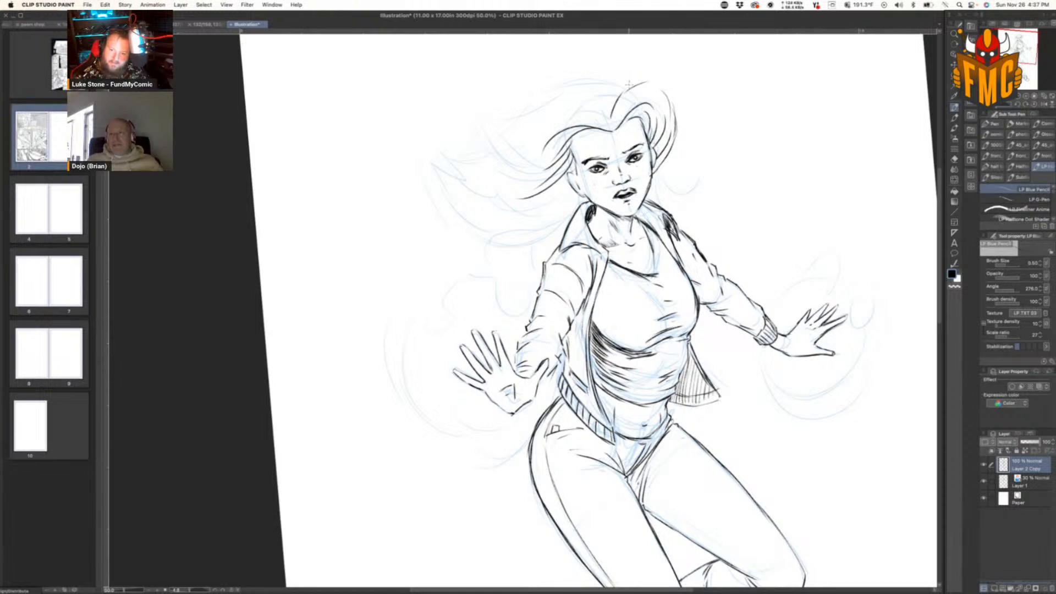
Step: Draw the outer contour of the windblown hair, from the crown through the pointed tips to the shoulder
mouse_move(610, 103)
mouse_down()
mouse_move(644, 82)
mouse_move(672, 101)
mouse_move(599, 85)
mouse_move(553, 100)
mouse_move(502, 129)
mouse_move(542, 122)
mouse_move(531, 138)
mouse_move(498, 134)
mouse_move(524, 167)
mouse_move(498, 165)
mouse_move(502, 183)
mouse_up()
mouse_move(436, 179)
mouse_down()
mouse_move(460, 185)
mouse_move(445, 192)
mouse_move(503, 207)
mouse_move(458, 211)
mouse_move(472, 220)
mouse_move(478, 164)
mouse_move(517, 172)
mouse_move(507, 213)
mouse_move(472, 197)
mouse_move(437, 211)
mouse_up()
mouse_move(501, 226)
mouse_down()
mouse_move(476, 232)
mouse_move(509, 246)
mouse_move(491, 264)
mouse_up()
drag(570, 232, 519, 242)
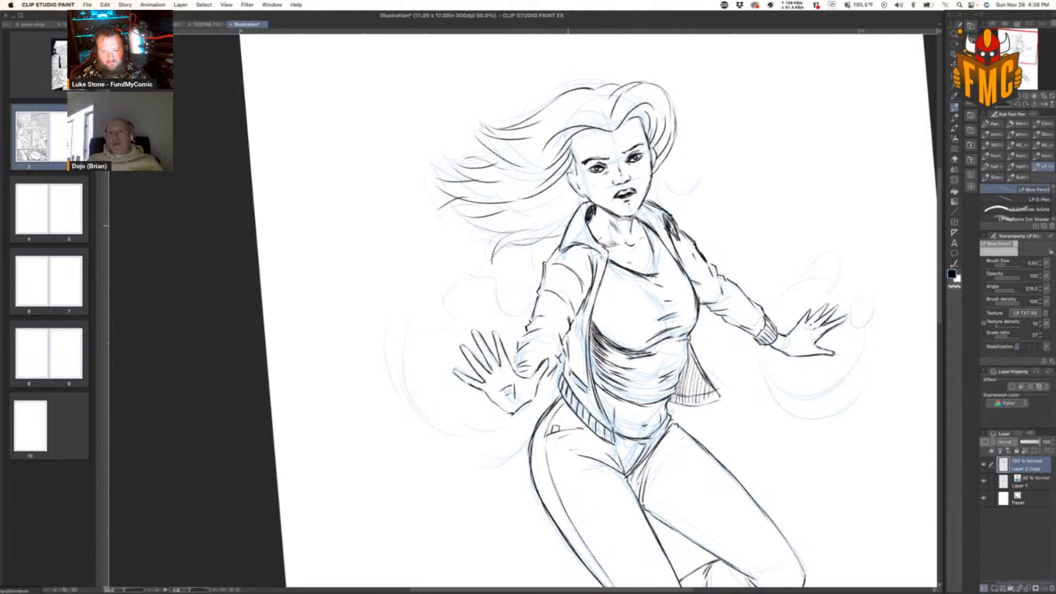
Step: Fill the windblown hair with finer flowing strands behind the ear and toward the tips
drag(570, 194, 524, 215)
drag(569, 192, 520, 216)
mouse_move(567, 206)
mouse_down()
mouse_move(531, 223)
mouse_move(540, 233)
mouse_up()
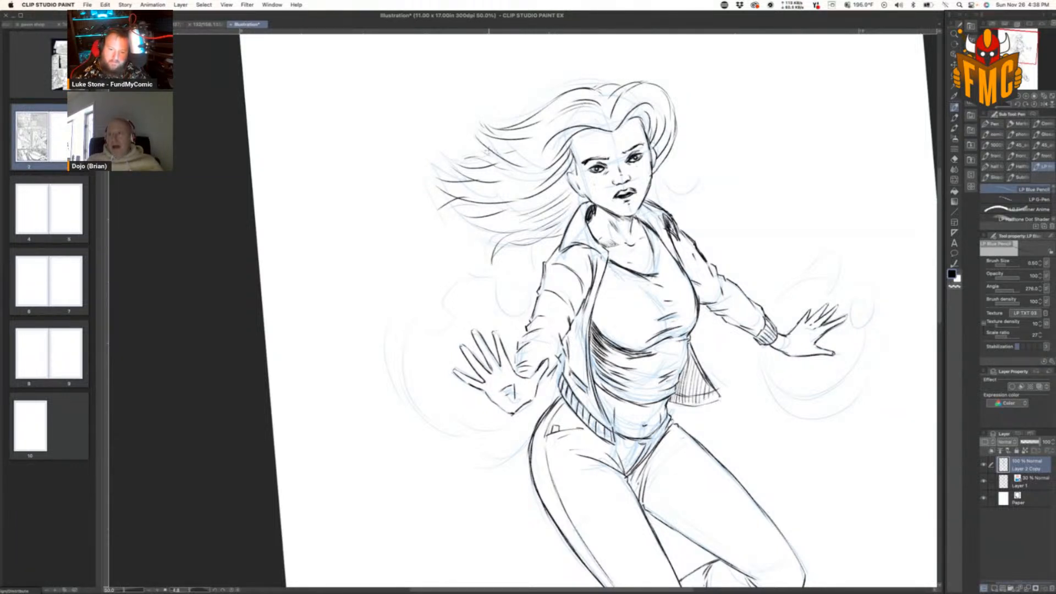
mouse_move(495, 157)
mouse_down()
mouse_move(451, 164)
mouse_move(502, 186)
mouse_move(474, 209)
mouse_move(531, 209)
mouse_move(514, 230)
mouse_up()
drag(488, 226, 557, 227)
drag(523, 243, 561, 231)
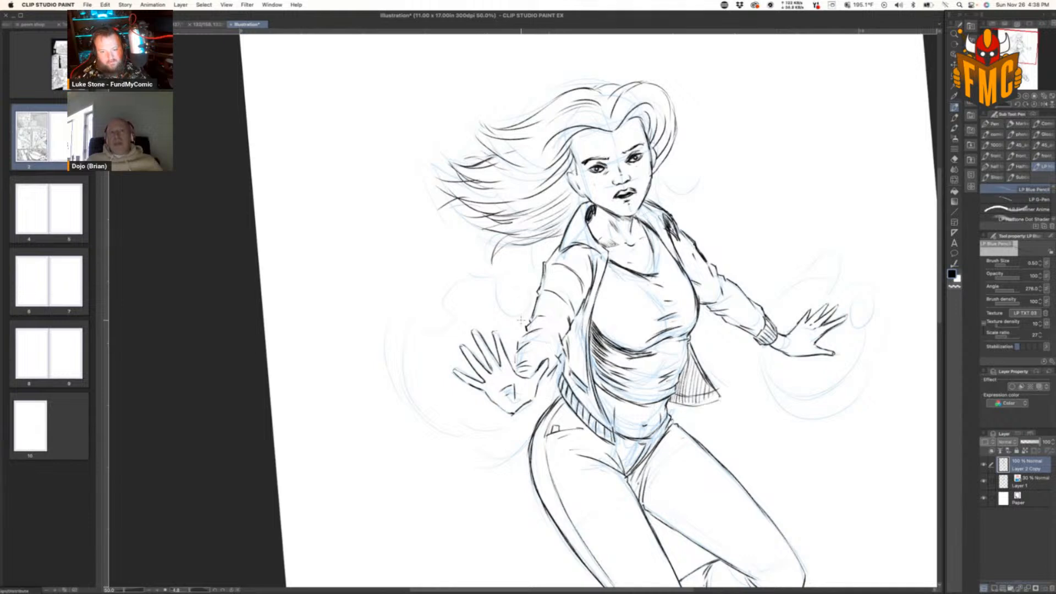
Step: Draw the swirling energy sphere around the heroine's near hand, with curled inner wisps and a doubled outer rim
key(shift+space)
drag(730, 259, 699, 144)
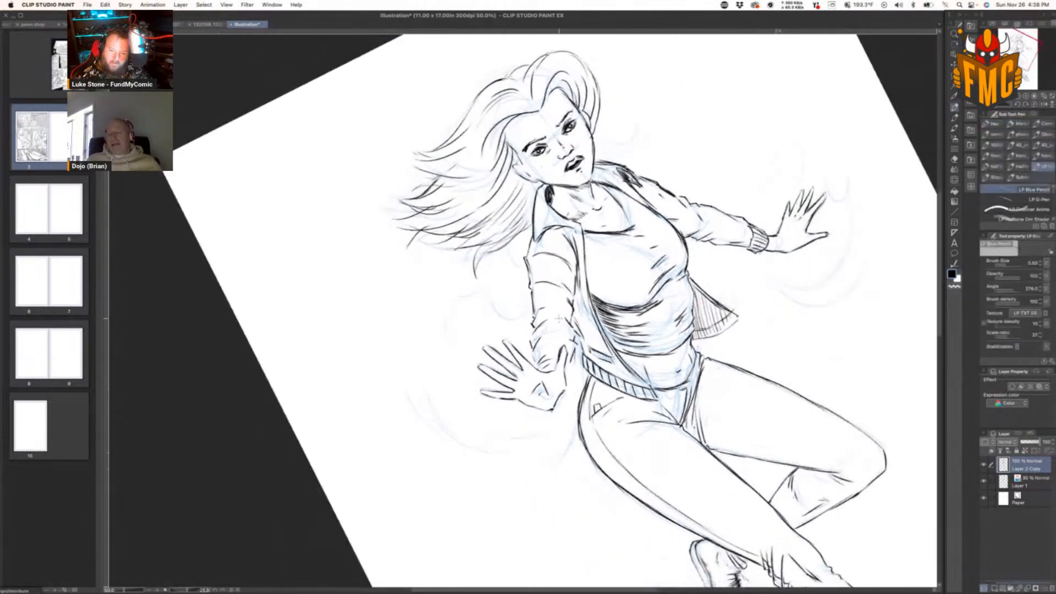
mouse_move(565, 317)
mouse_down()
mouse_move(593, 363)
mouse_move(585, 420)
mouse_move(545, 447)
mouse_move(559, 431)
mouse_up()
drag(504, 441, 455, 409)
drag(450, 384, 455, 394)
mouse_move(462, 352)
mouse_down()
mouse_move(487, 296)
mouse_move(491, 307)
mouse_move(445, 318)
mouse_move(424, 385)
mouse_move(487, 453)
mouse_up()
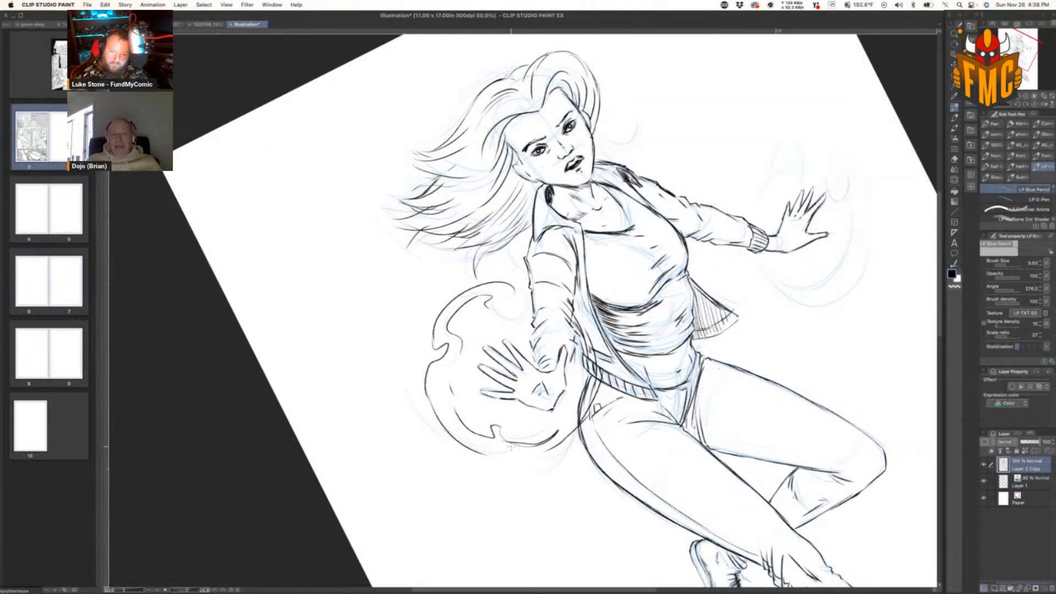
mouse_move(421, 364)
mouse_down()
mouse_move(424, 394)
mouse_move(438, 343)
mouse_move(440, 408)
mouse_move(476, 457)
mouse_up()
drag(515, 289, 583, 318)
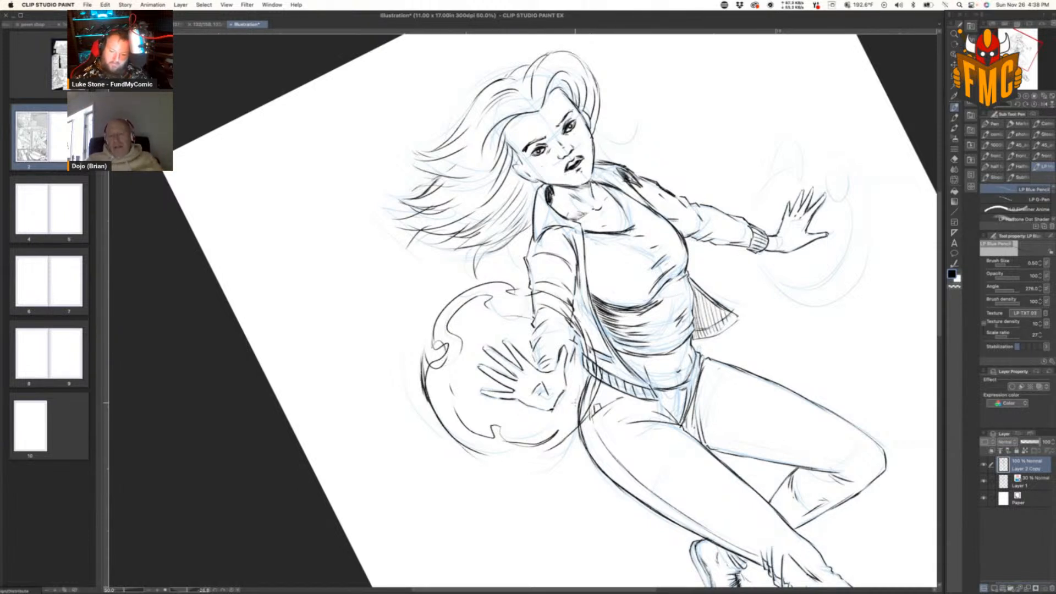
drag(491, 455, 567, 438)
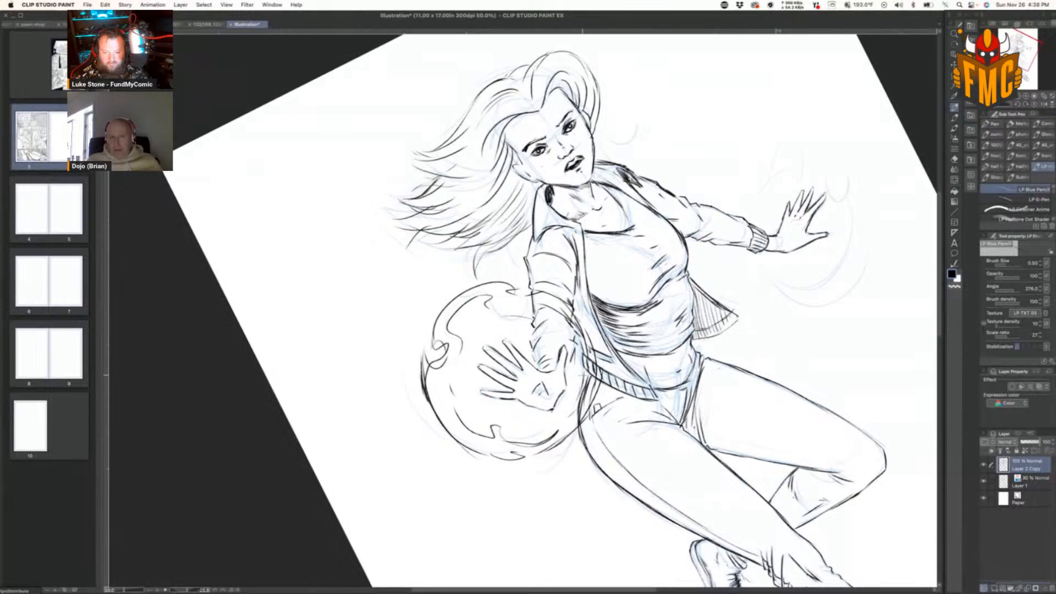
Step: Draw the matching energy sphere around the far hand, with curved rim strokes and wisps near the cuff
drag(752, 217, 773, 177)
drag(765, 201, 759, 221)
mouse_move(756, 254)
mouse_down()
mouse_move(770, 282)
mouse_move(830, 277)
mouse_move(791, 275)
mouse_move(814, 287)
mouse_move(848, 275)
mouse_up()
mouse_move(754, 196)
mouse_down()
mouse_move(800, 160)
mouse_move(848, 164)
mouse_move(872, 190)
mouse_move(878, 243)
mouse_move(866, 270)
mouse_up()
mouse_move(860, 213)
mouse_down()
mouse_move(826, 263)
mouse_move(837, 239)
mouse_move(801, 260)
mouse_up()
drag(797, 260, 810, 274)
drag(750, 243, 771, 285)
mouse_move(759, 181)
mouse_down()
mouse_move(746, 214)
mouse_move(787, 190)
mouse_up()
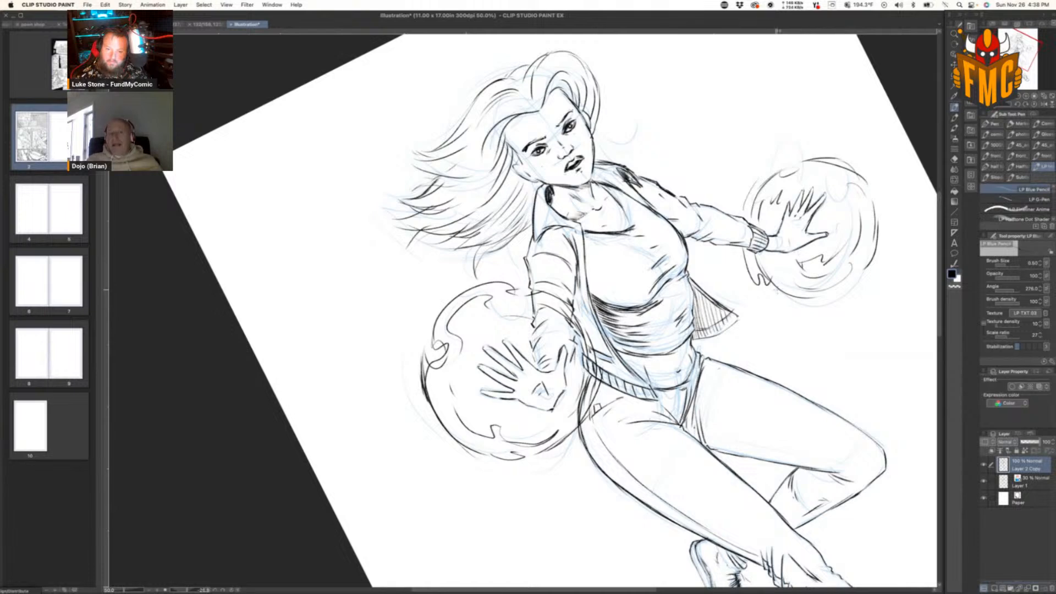
Step: Draw the ear in dark pencil and touch up the lines around it
drag(815, 270, 744, 506)
mouse_move(641, 199)
mouse_down()
mouse_move(627, 227)
mouse_move(638, 225)
mouse_move(637, 251)
mouse_move(654, 272)
mouse_up()
drag(634, 233, 659, 283)
mouse_move(739, 237)
mouse_down()
mouse_move(785, 299)
mouse_move(754, 399)
mouse_up()
mouse_move(650, 349)
mouse_down()
mouse_move(659, 358)
mouse_move(650, 333)
mouse_move(649, 361)
mouse_up()
key(super+z)
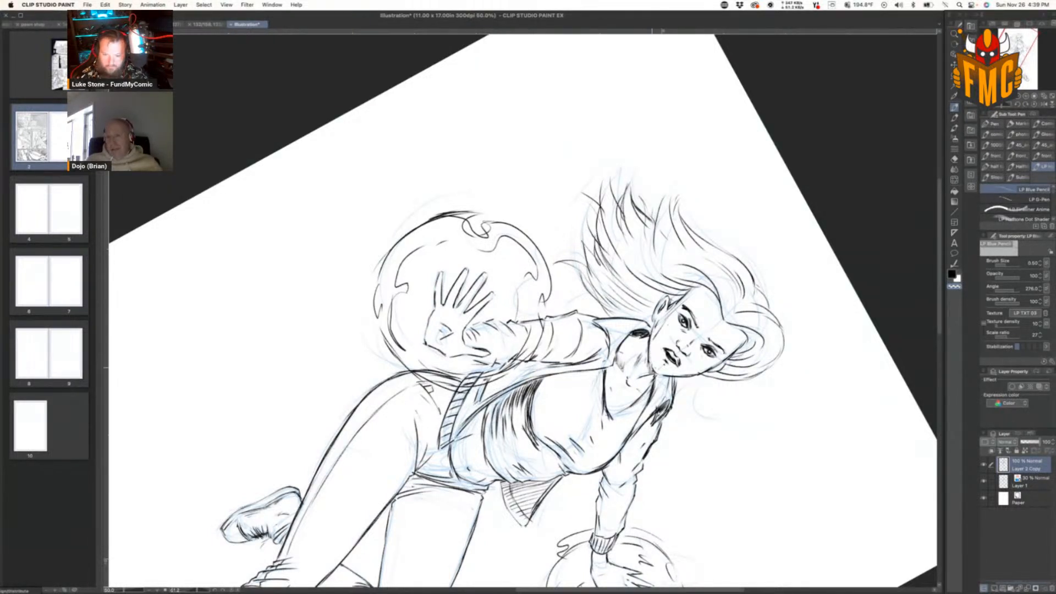
key(c)
mouse_move(657, 320)
mouse_down()
mouse_move(654, 373)
mouse_move(659, 303)
mouse_move(644, 361)
mouse_move(632, 335)
mouse_up()
Step: Straighten and fit the page in view, and group Layer 2 Copy and Layer 1 into a new folder
drag(786, 431, 749, 152)
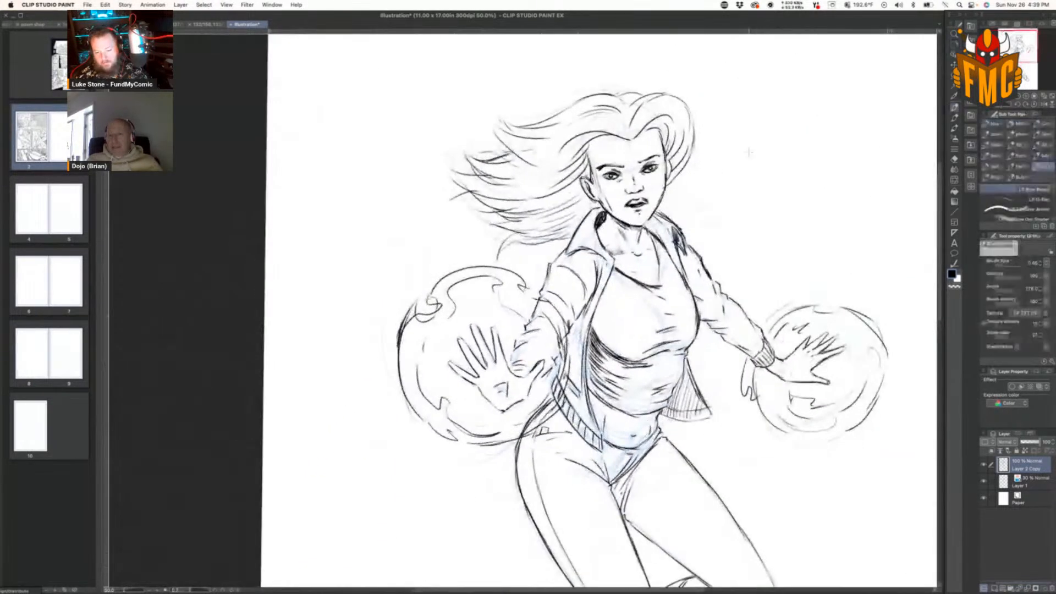
scroll(832, 509, down, 1)
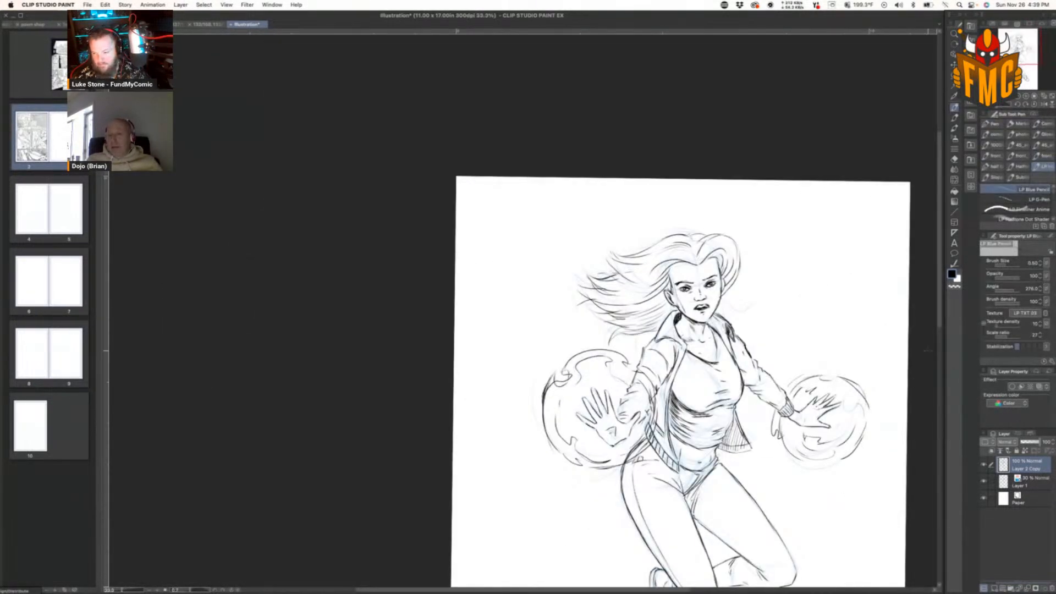
click(1034, 104)
click(1044, 95)
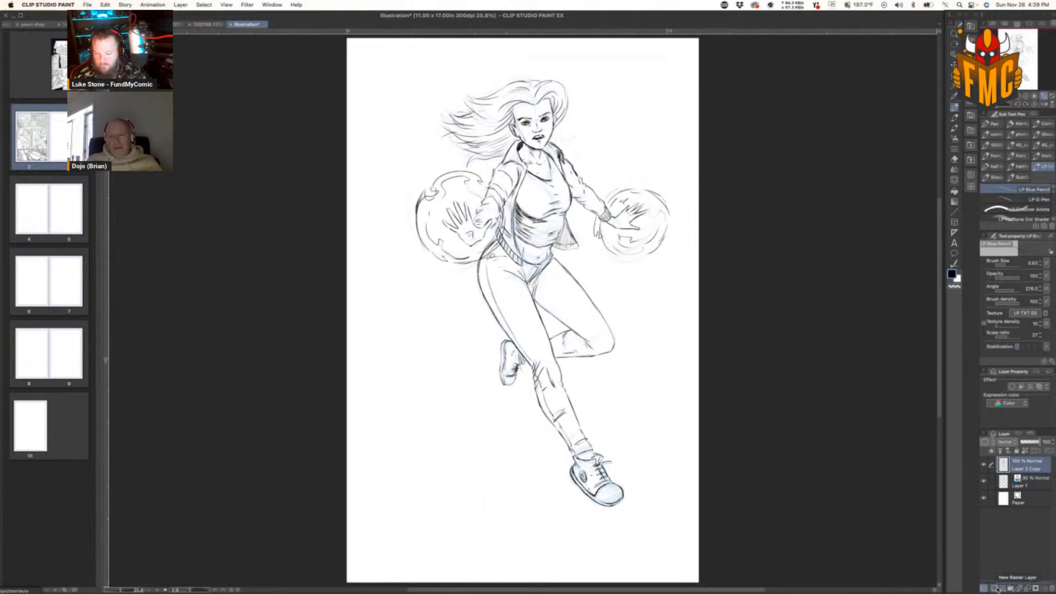
shift+click(1046, 485)
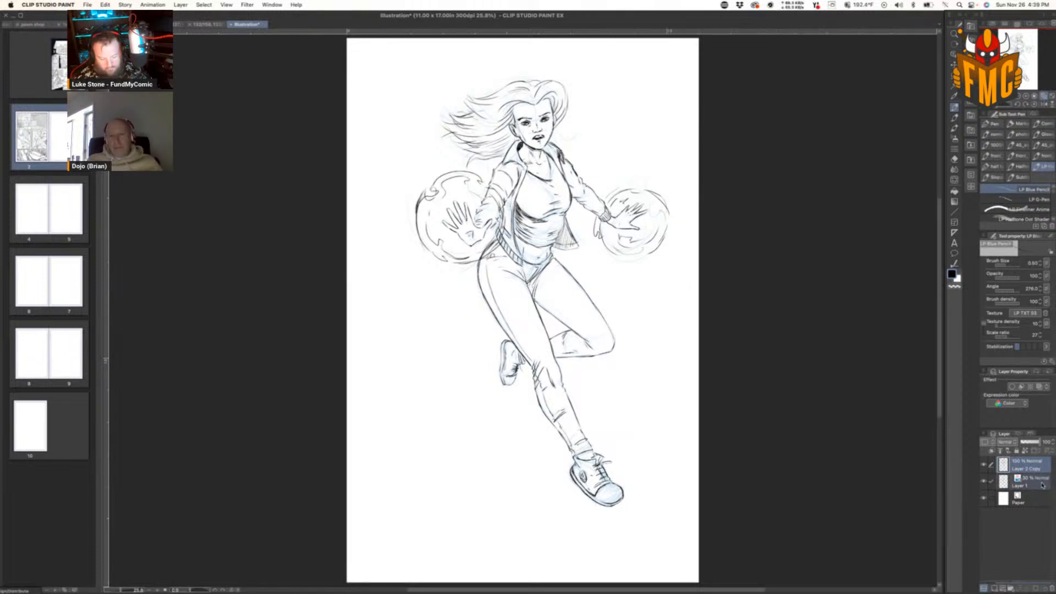
right_click(1043, 485)
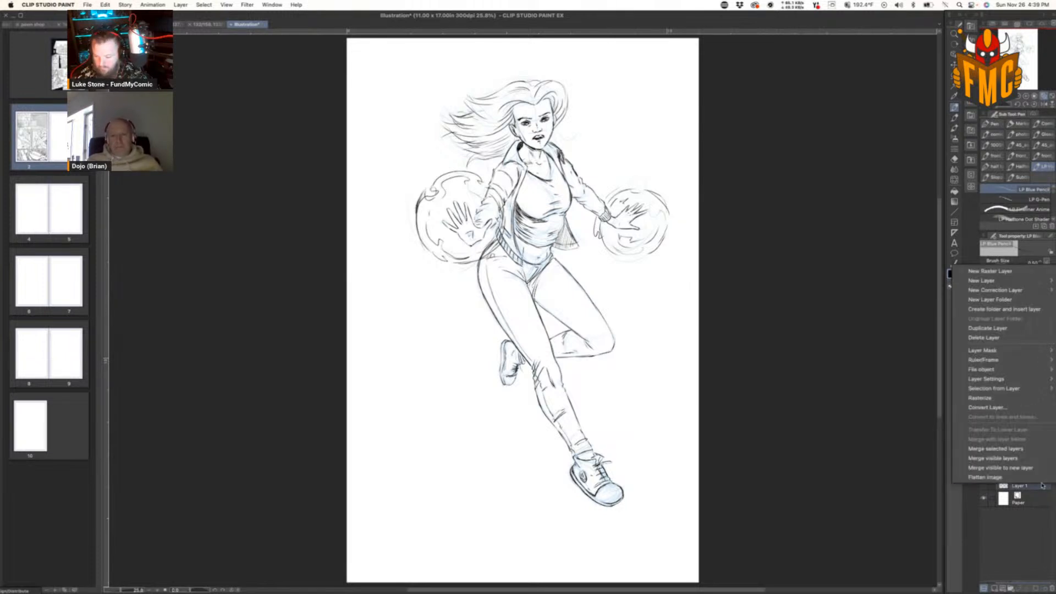
click(1021, 309)
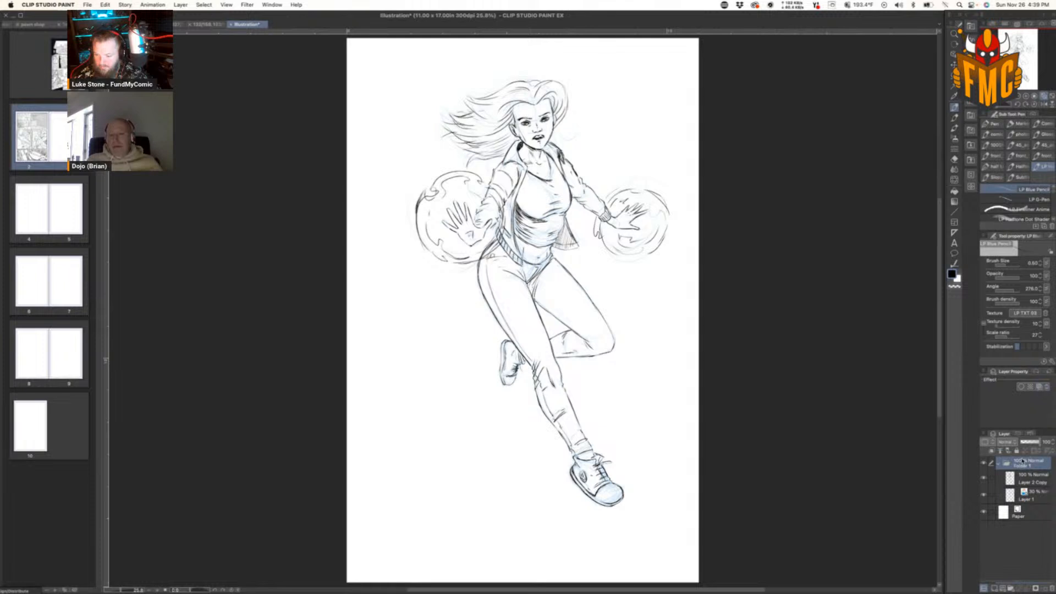
Step: Collapse the pencil folder, tint it with the blue layer color and lower its opacity to a faint guide
click(999, 463)
click(1040, 387)
drag(1040, 442, 1026, 444)
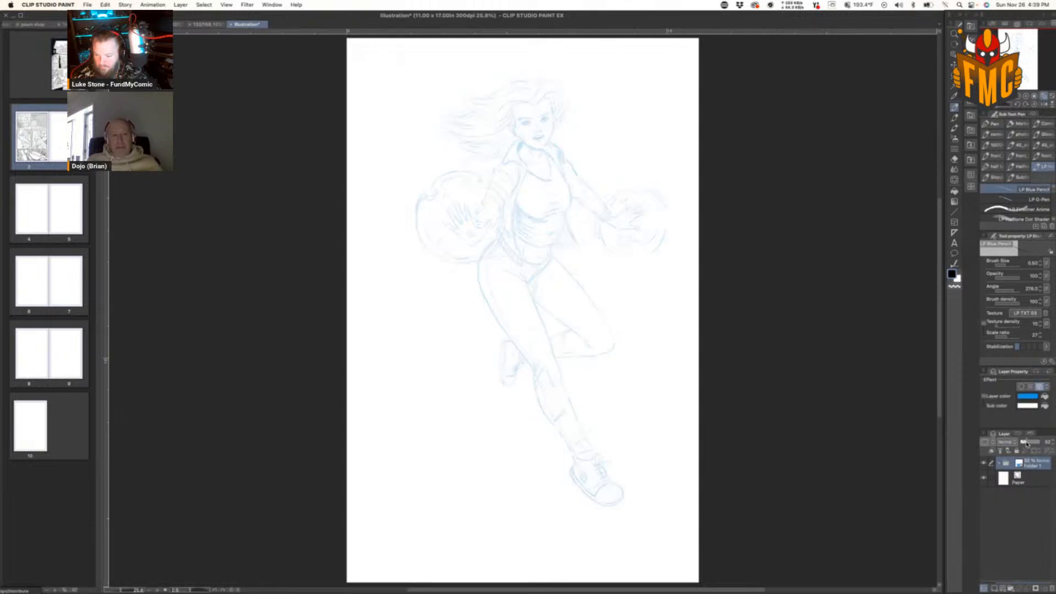
Step: Add a new raster layer above the folder and choose the LP G-Pen brush for inking
click(997, 588)
key(p)
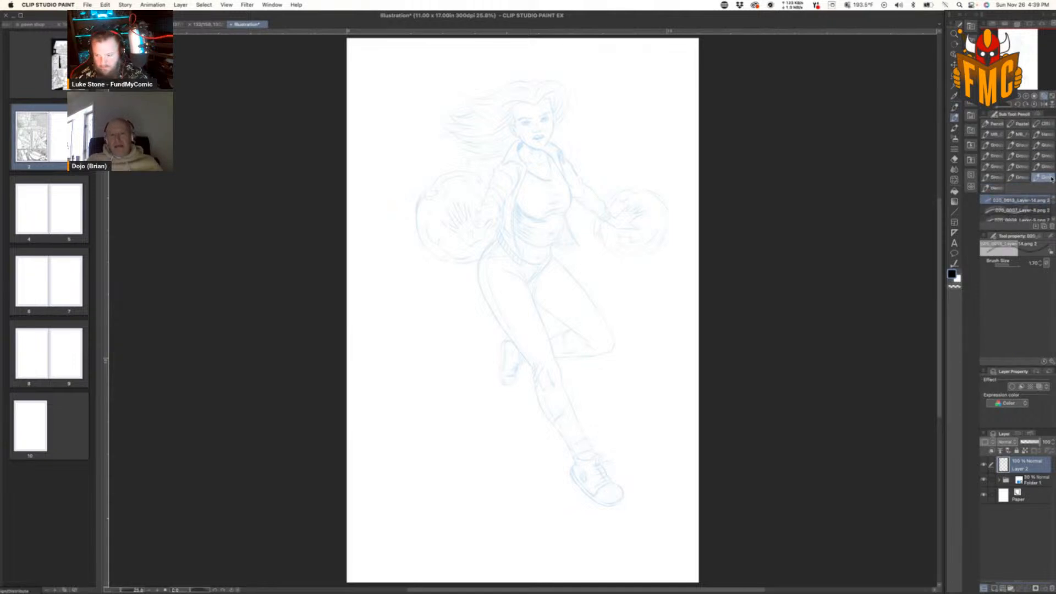
key(p)
click(1018, 200)
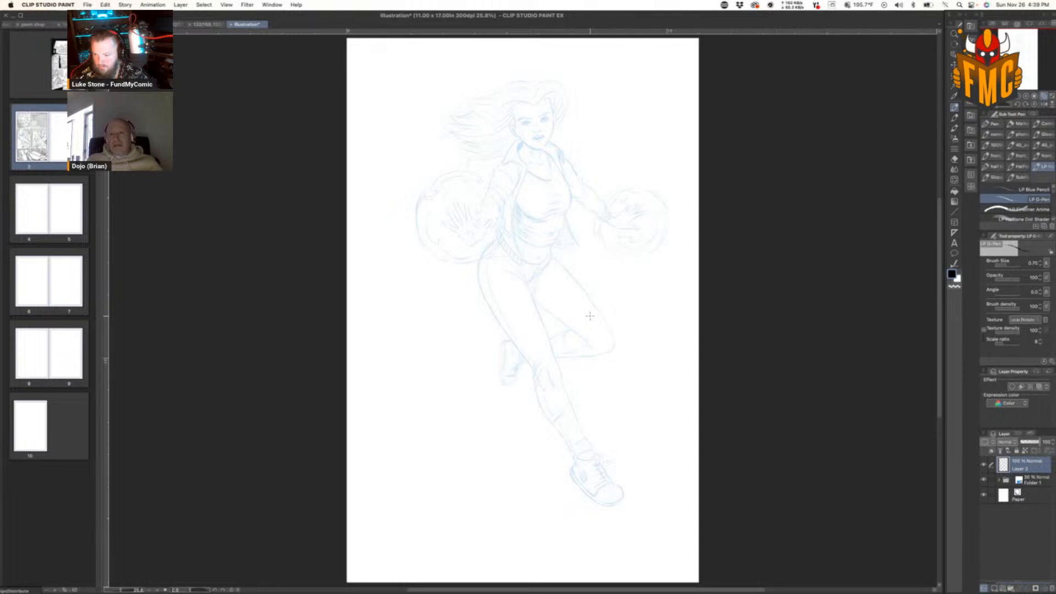
Step: Ink the near jacket panel's long front edge and its ribbed hem at the waist
drag(564, 237, 561, 274)
key(super+plus)
key(super+plus)
key(super+plus)
drag(502, 326, 516, 464)
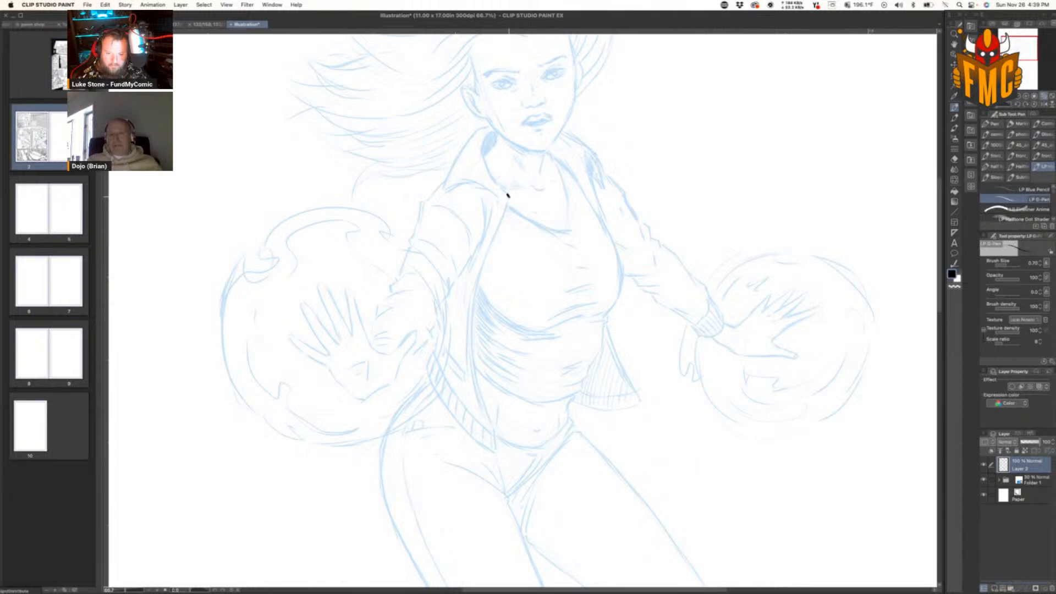
mouse_move(508, 196)
mouse_down()
mouse_move(471, 320)
mouse_move(495, 449)
mouse_move(452, 403)
mouse_move(435, 368)
mouse_up()
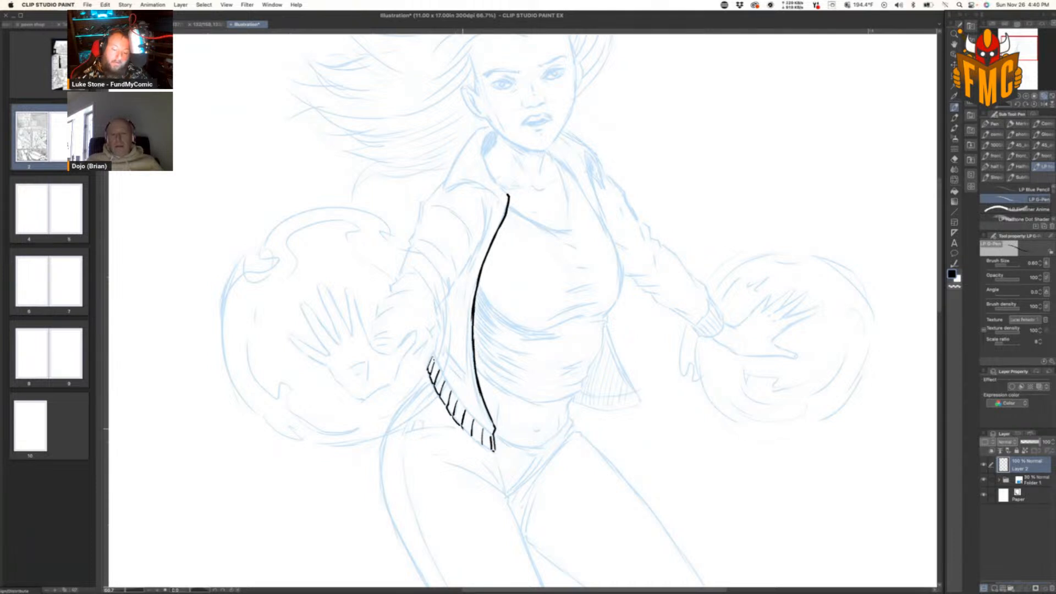
Step: Finish inking the ribbed hem with its upper seam line and add the short pocket lines just above it on the near jacket panel
drag(483, 446, 493, 452)
drag(448, 354, 461, 384)
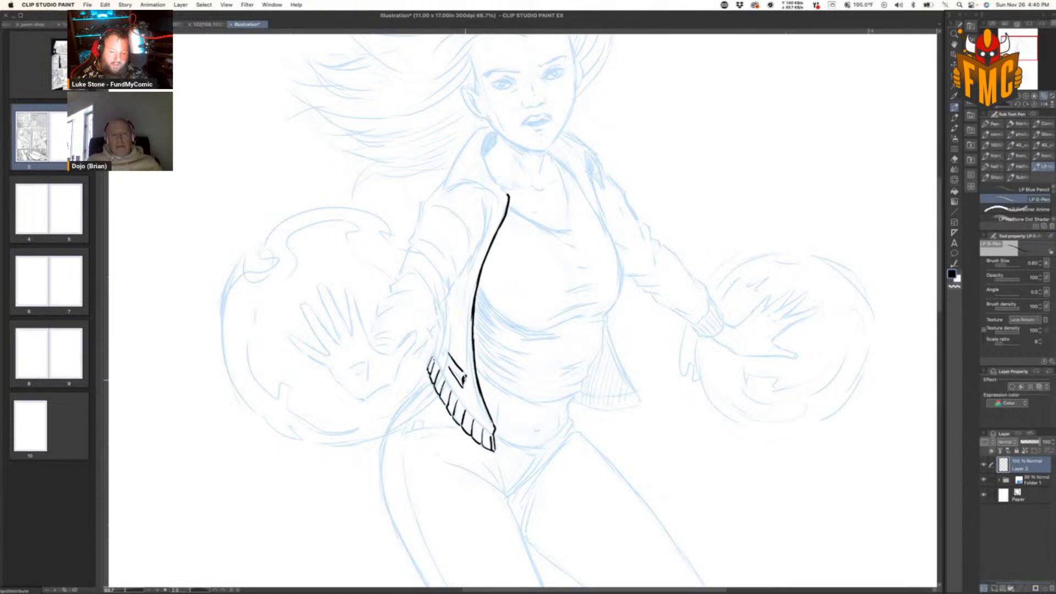
drag(448, 351, 468, 374)
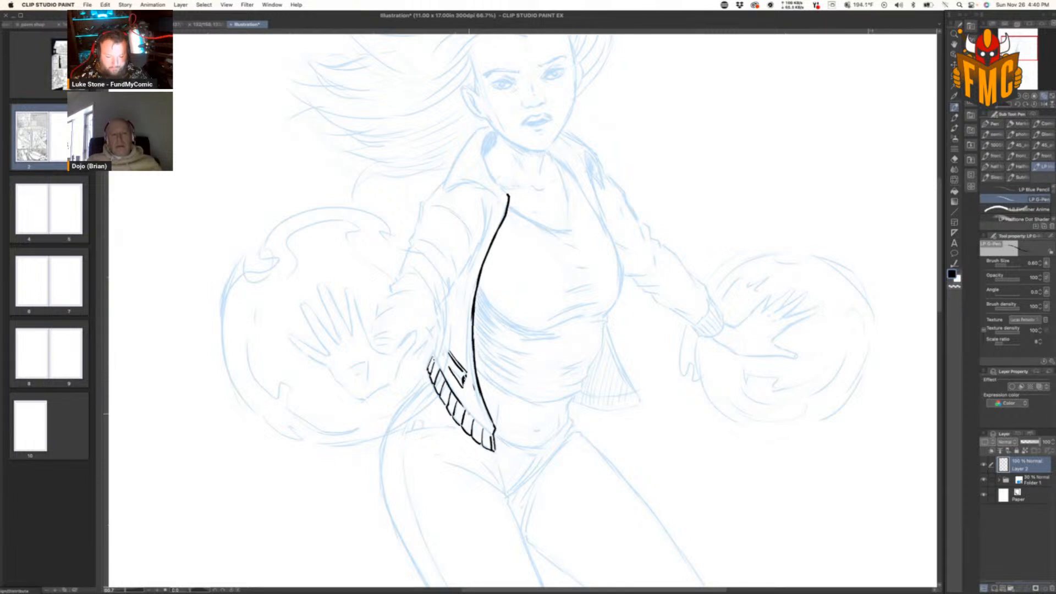
drag(471, 412, 489, 429)
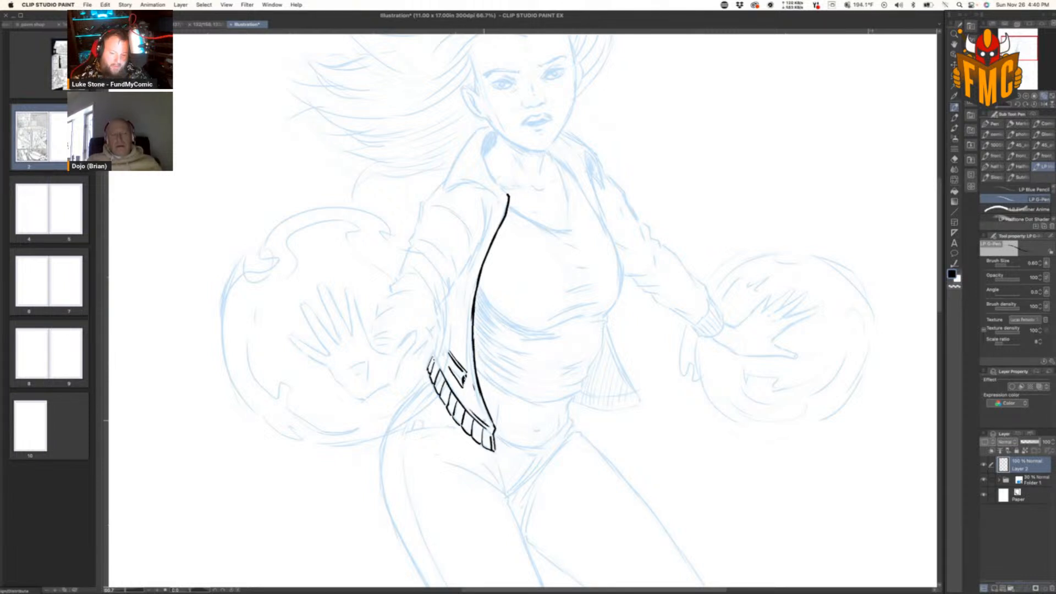
Step: Ink the fold lines down the near jacket panel and the creases where the sleeve meets it at the armpit
drag(453, 293, 465, 333)
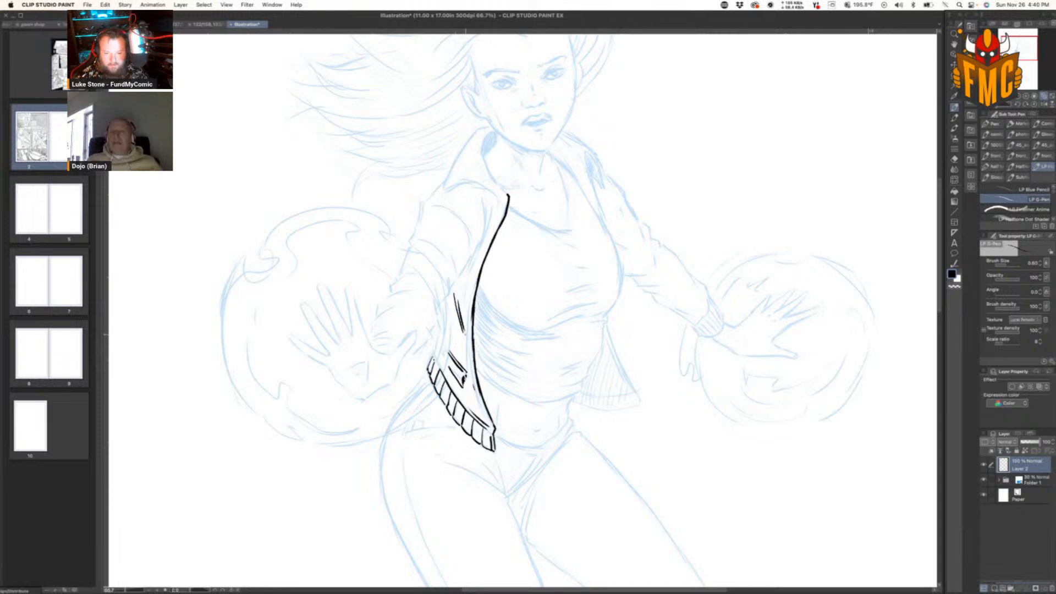
drag(484, 201, 480, 248)
mouse_move(491, 202)
mouse_down()
mouse_move(471, 256)
mouse_move(454, 259)
mouse_move(450, 292)
mouse_up()
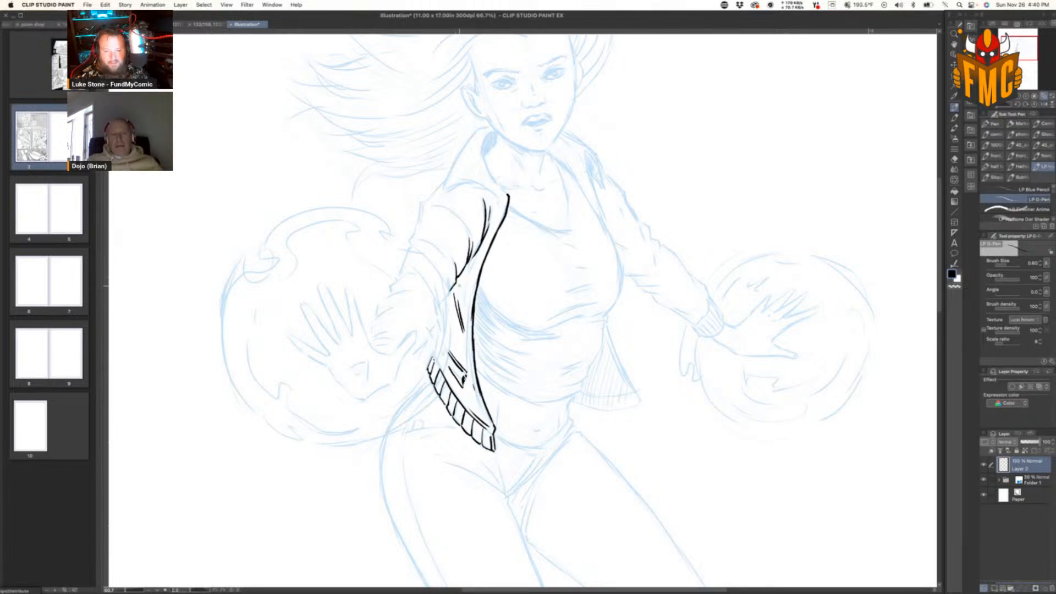
Step: Ink the near sleeve's outer edge below the shoulder and the first curved fold across the upper arm
key(r)
drag(632, 353, 600, 220)
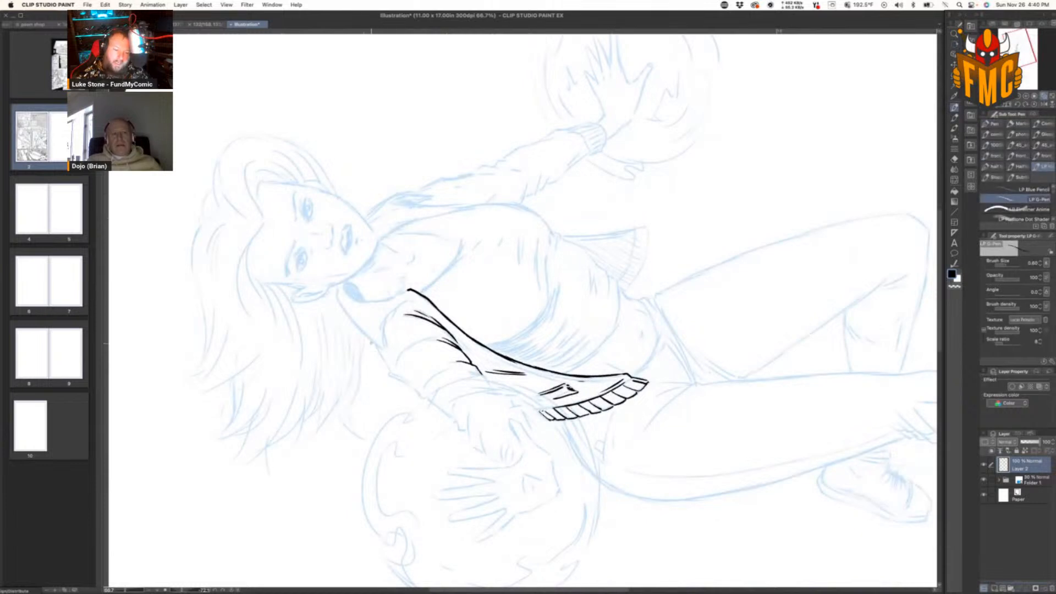
mouse_move(376, 346)
mouse_down()
mouse_move(389, 376)
mouse_move(404, 350)
mouse_up()
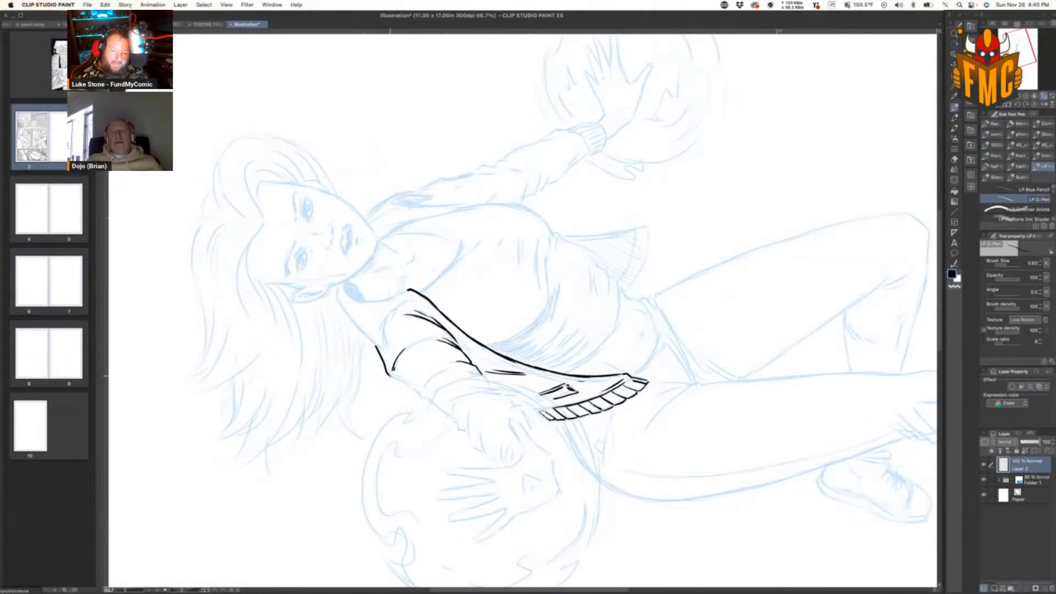
Step: Ink the outer edge of the outstretched arm's upper jacket sleeve and the seam line closing that section
key(r)
drag(675, 238, 679, 384)
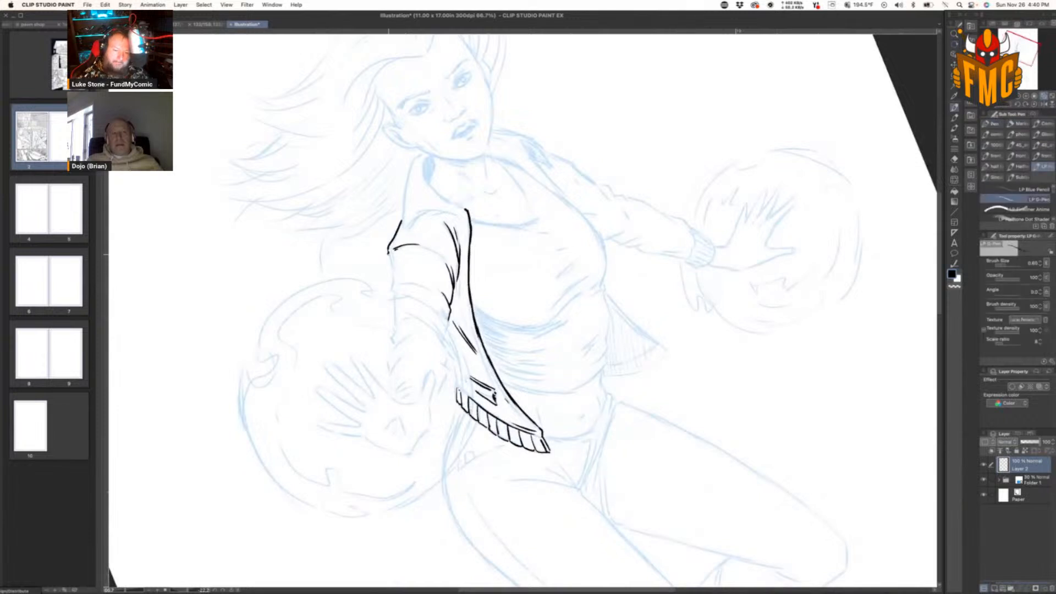
drag(388, 257, 391, 288)
key(r)
drag(702, 325, 585, 163)
drag(467, 407, 466, 430)
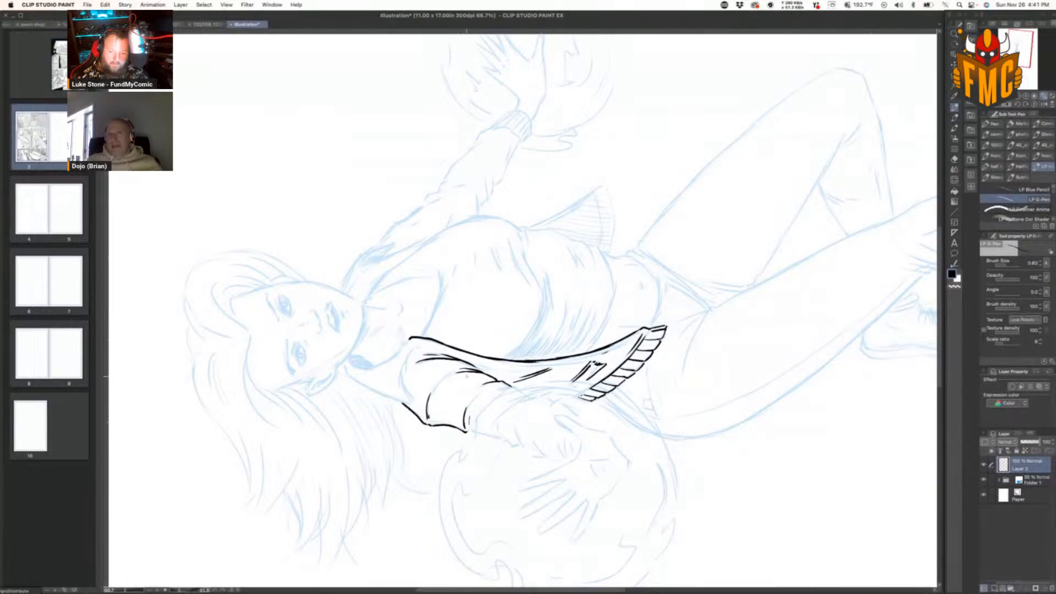
Step: Ink the lapel edge above that sleeve and the outer line of the collar running up to the neck
drag(450, 375, 438, 384)
mouse_move(413, 344)
mouse_down()
mouse_move(404, 377)
mouse_move(412, 394)
mouse_up()
key(shift+space)
mouse_move(472, 322)
mouse_down()
mouse_move(472, 295)
mouse_move(494, 267)
mouse_up()
drag(414, 161, 394, 234)
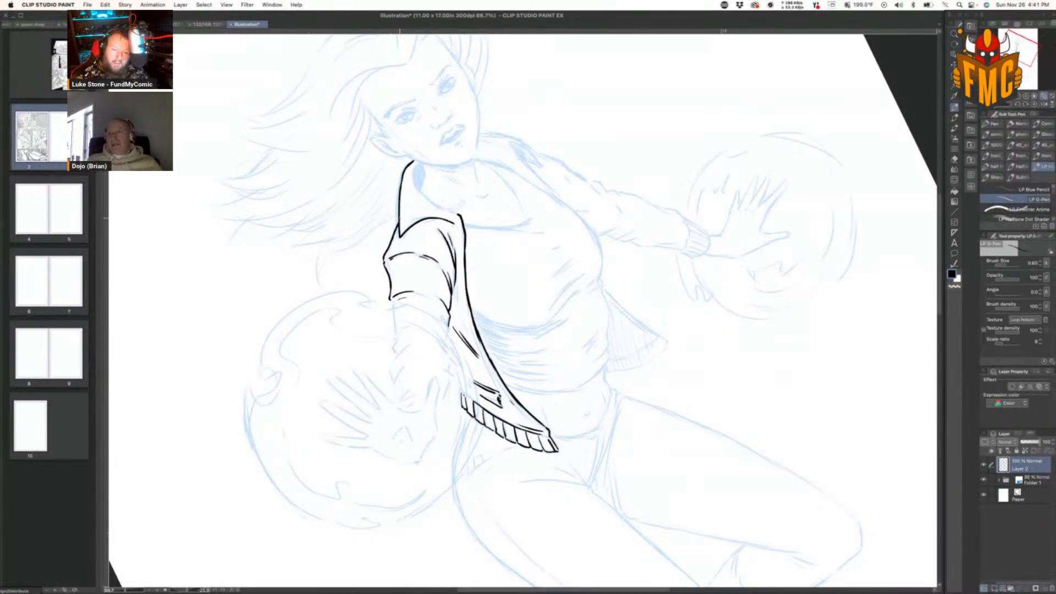
Step: Shade the fold along the lapel's lower edge with hatching strokes
key(shift+space)
drag(675, 297, 502, 218)
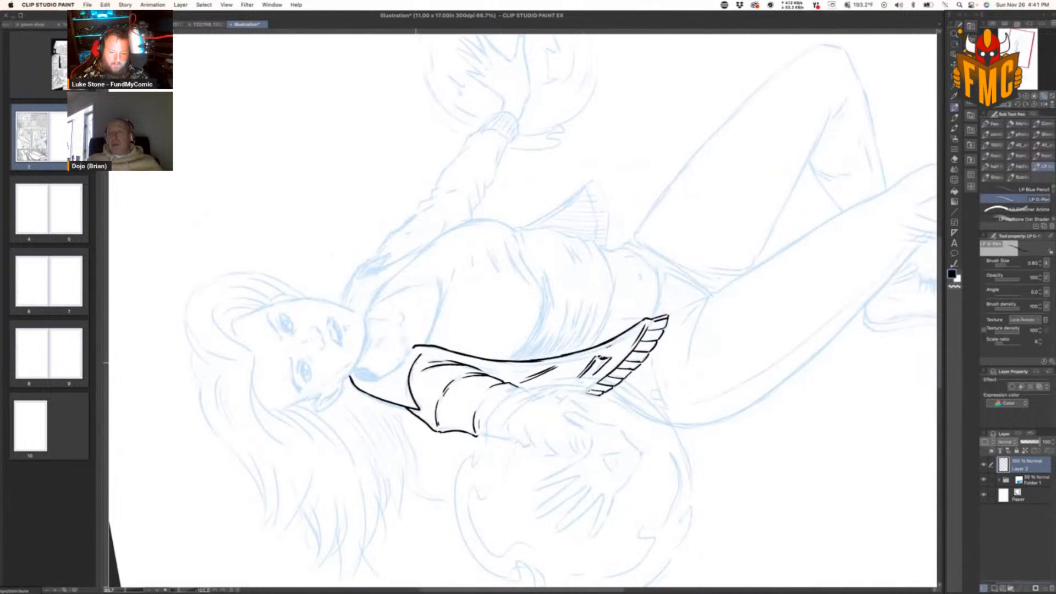
drag(414, 371, 416, 406)
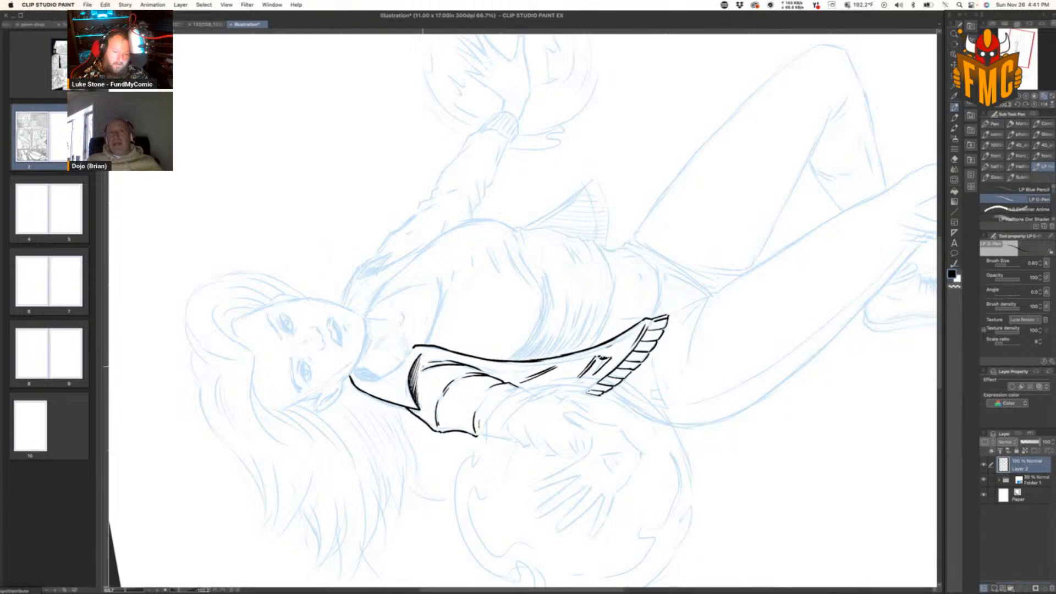
Step: Ink the collar's front edge from the neck to the lapel tip and hatch the shadow inside the collar
key(r)
drag(632, 268, 561, 422)
key(p)
mouse_move(469, 140)
mouse_down()
mouse_move(463, 164)
mouse_move(494, 201)
mouse_up()
drag(466, 163, 473, 138)
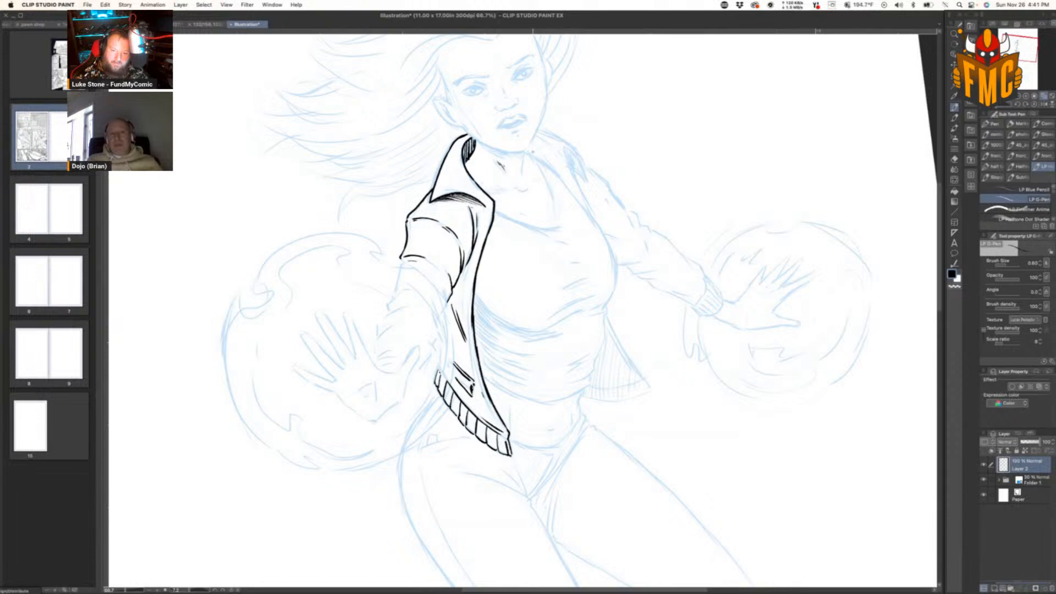
Step: Ink the short neck and collarbone accent lines between the collar and the shirt
drag(526, 151, 528, 189)
key(r)
drag(737, 263, 560, 94)
key(p)
drag(406, 283, 404, 297)
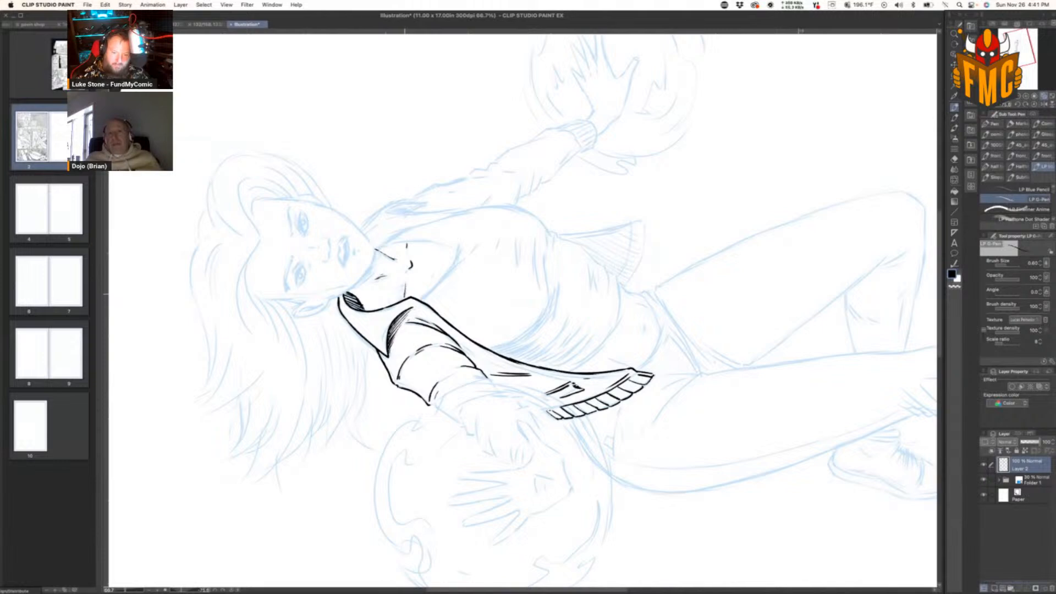
Step: Ink both sides of the shirt's V-shaped neckline so they meet at the center of the chest
key(r)
drag(645, 250, 497, 484)
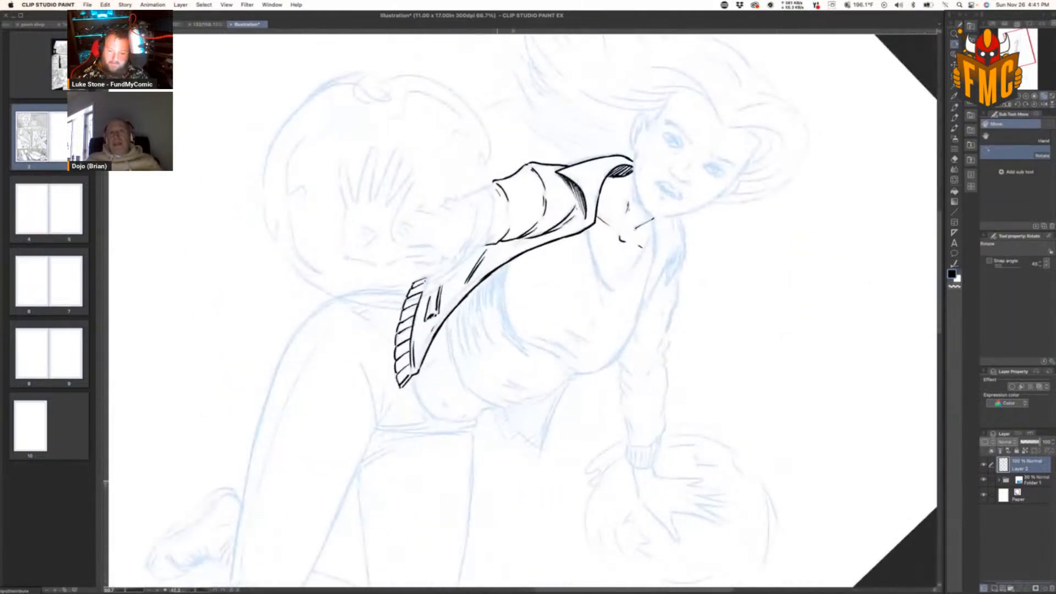
key(p)
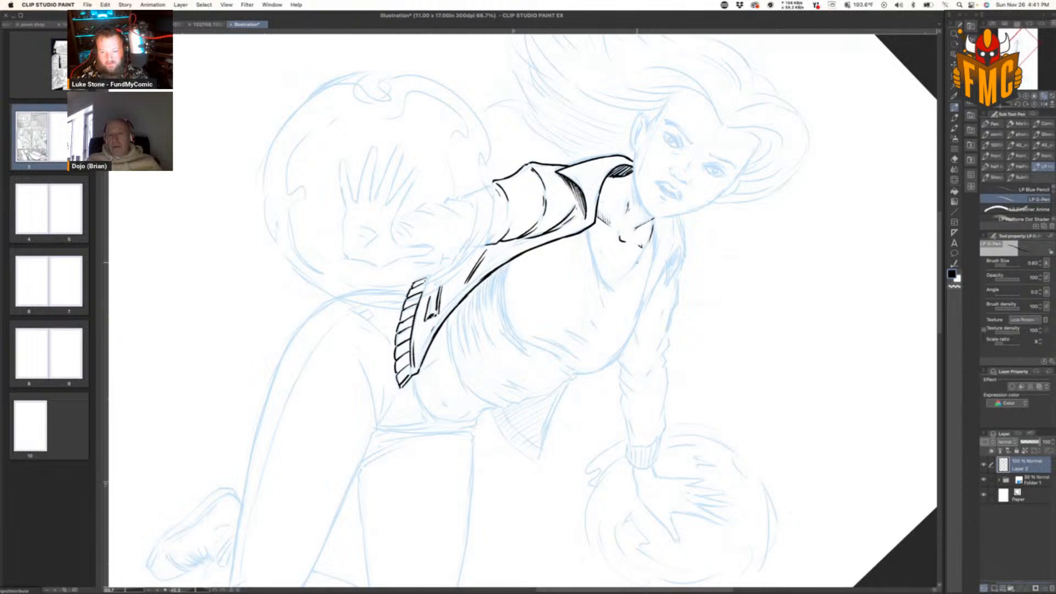
drag(647, 246, 611, 287)
mouse_move(650, 233)
mouse_down()
mouse_move(635, 262)
mouse_move(646, 243)
mouse_move(642, 251)
mouse_up()
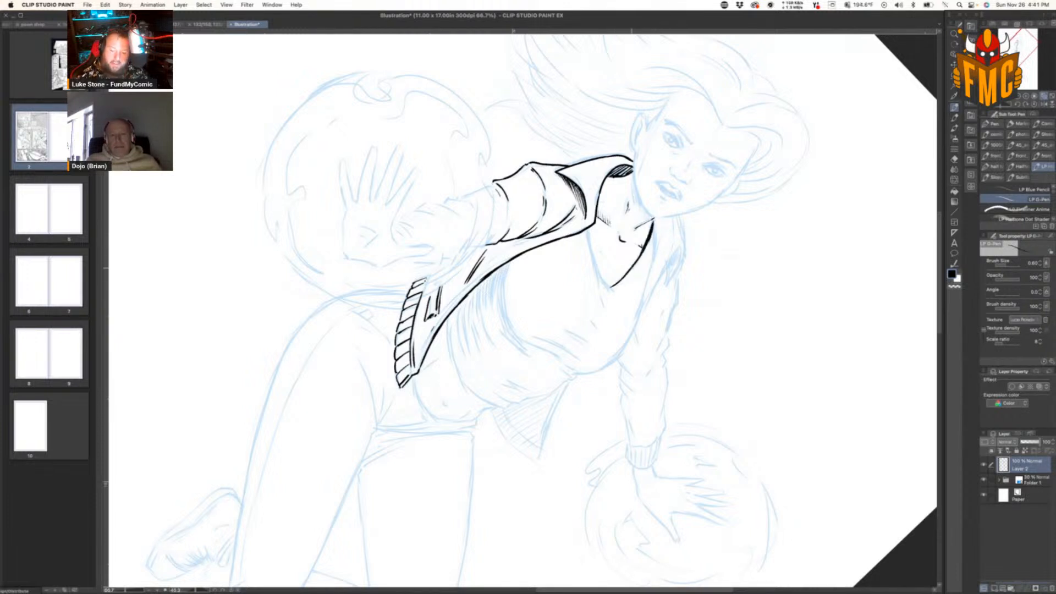
drag(590, 230, 610, 297)
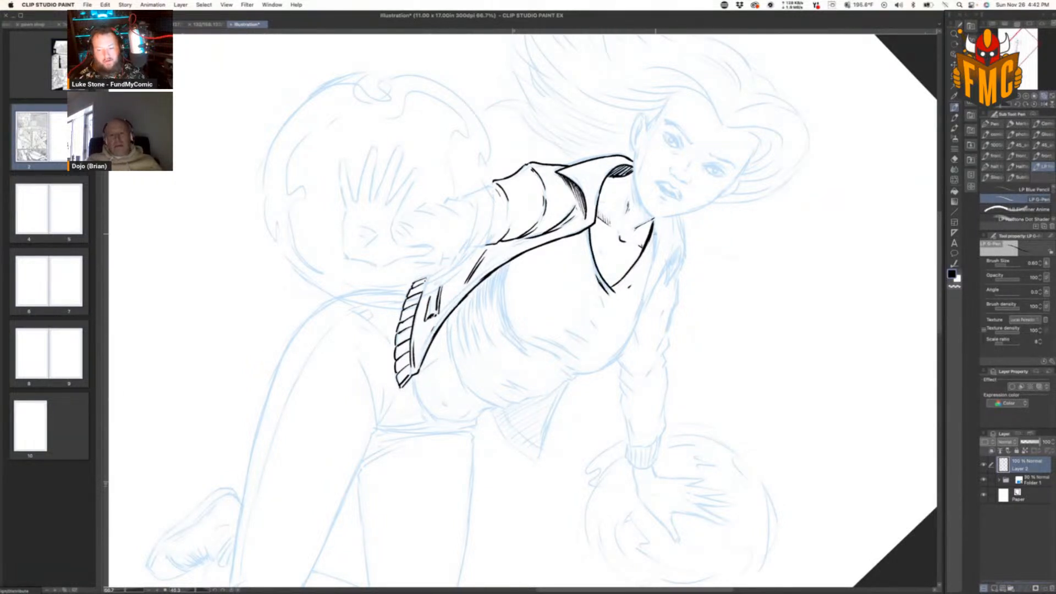
Step: Ink the opening edge of the jacket's far side, tapering down from the neck along the chest
drag(655, 220, 636, 321)
drag(649, 286, 629, 340)
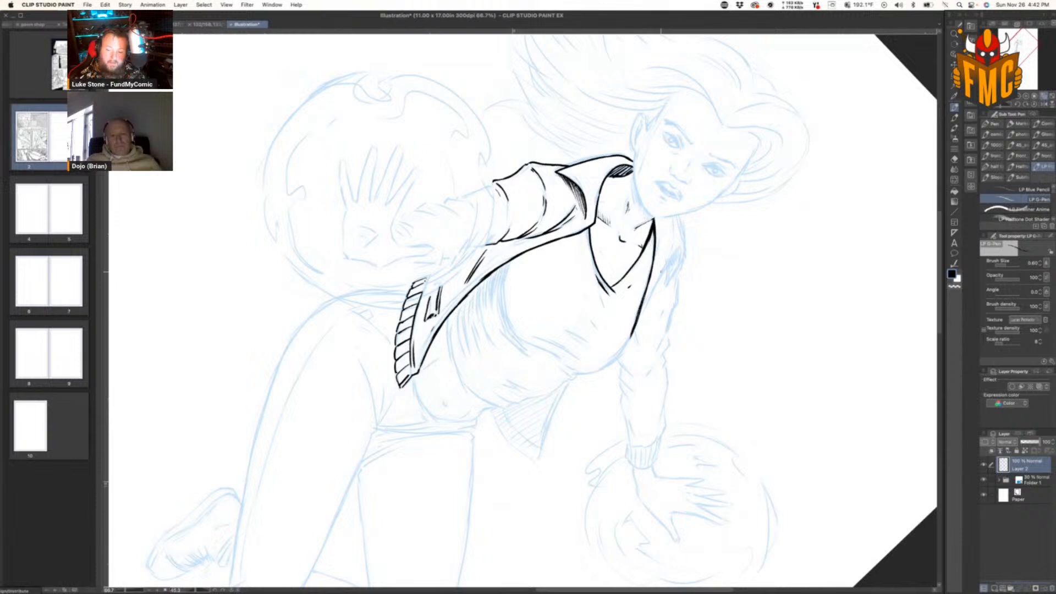
drag(682, 249, 632, 335)
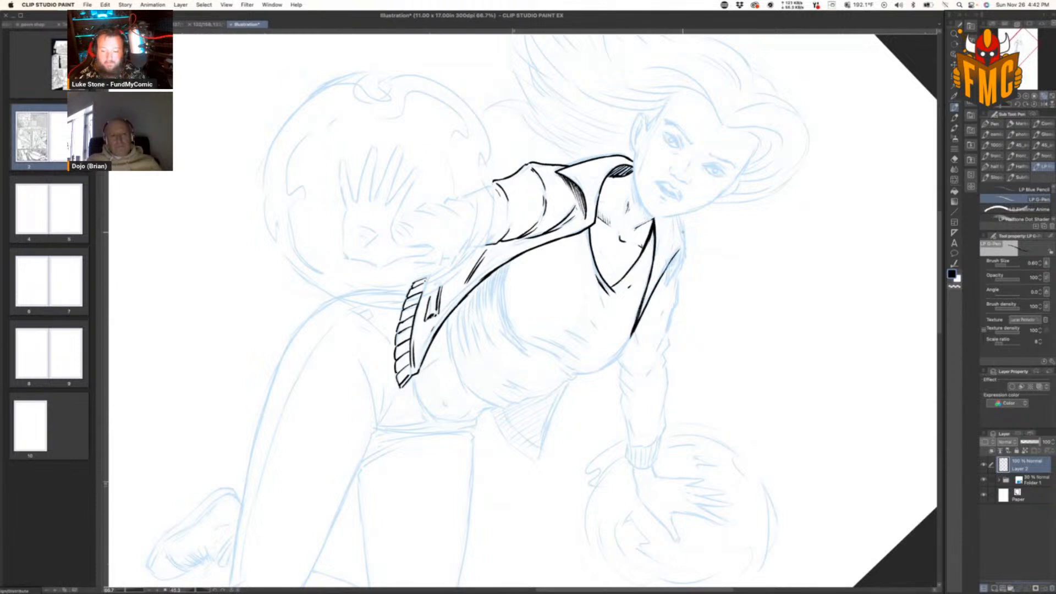
Step: Ink the far collar's outer edge and folded lapel tip, and fill the fold with dark hatching
drag(682, 248, 668, 292)
drag(680, 266, 666, 289)
mouse_move(678, 216)
mouse_down()
mouse_move(686, 250)
mouse_move(666, 289)
mouse_up()
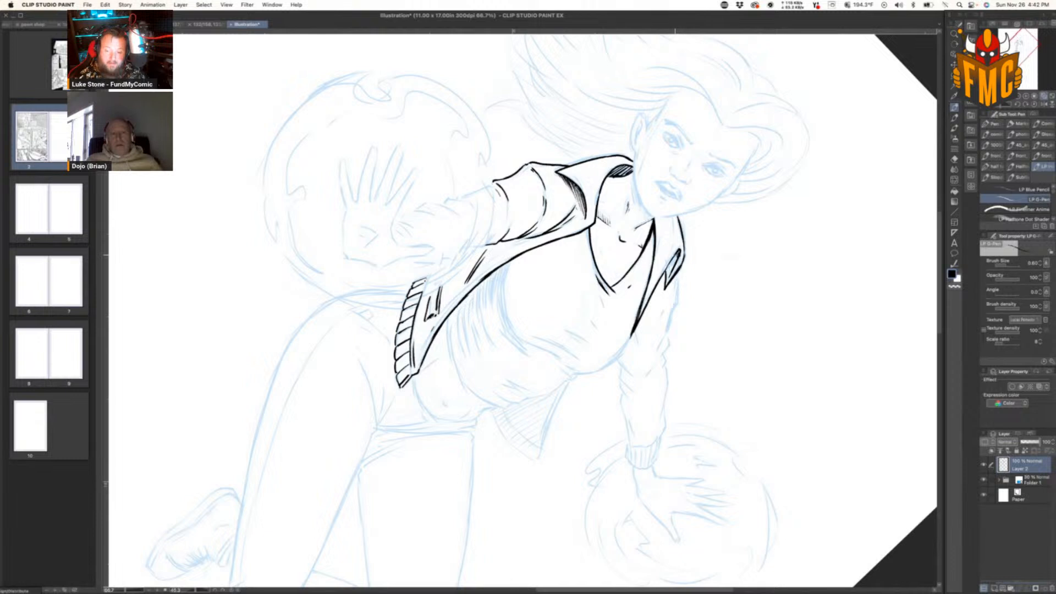
drag(673, 259, 666, 275)
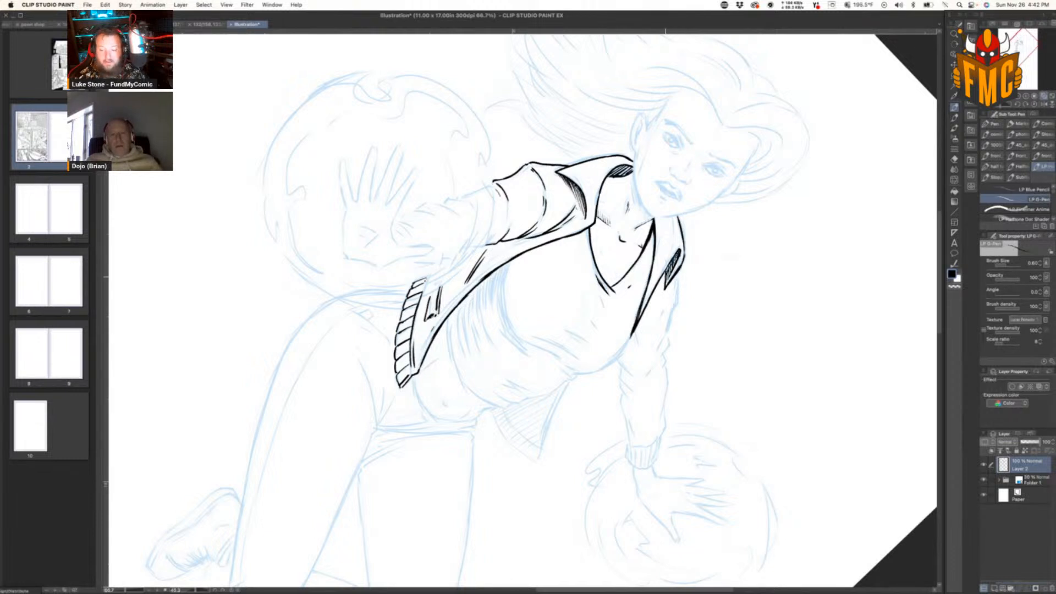
Step: Hatch the shadow on the inside of the far collar next to the neck
drag(794, 340, 746, 188)
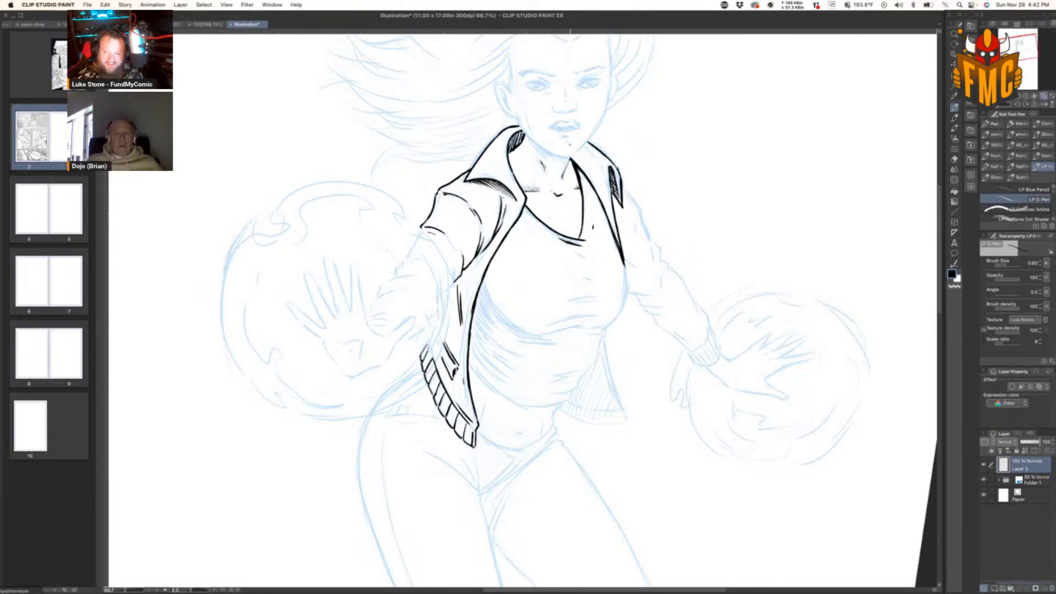
key(r)
drag(741, 257, 723, 170)
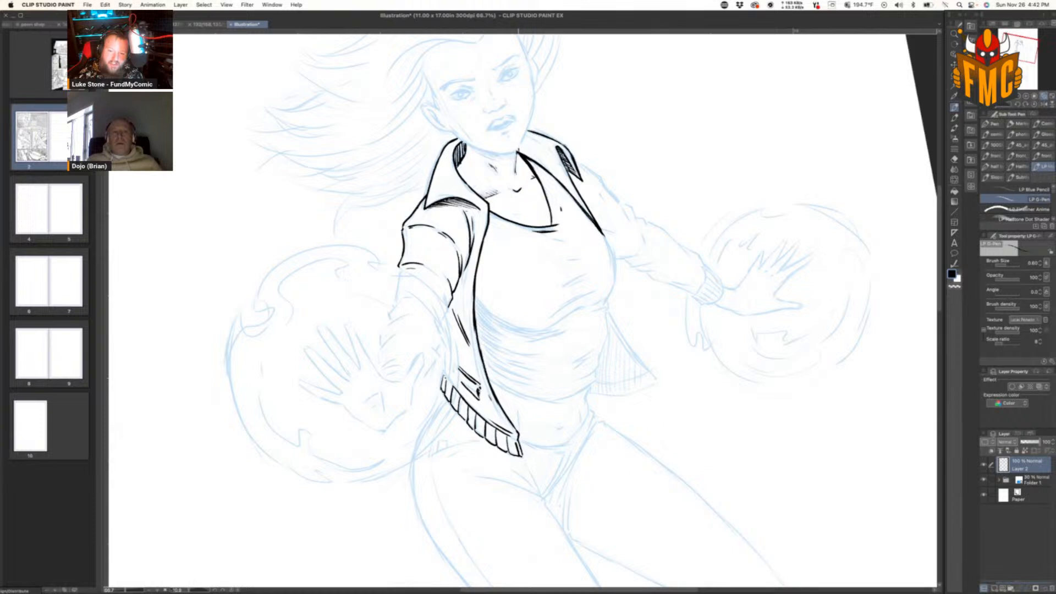
mouse_move(525, 137)
mouse_down()
mouse_move(523, 154)
mouse_move(538, 163)
mouse_up()
drag(545, 151, 549, 175)
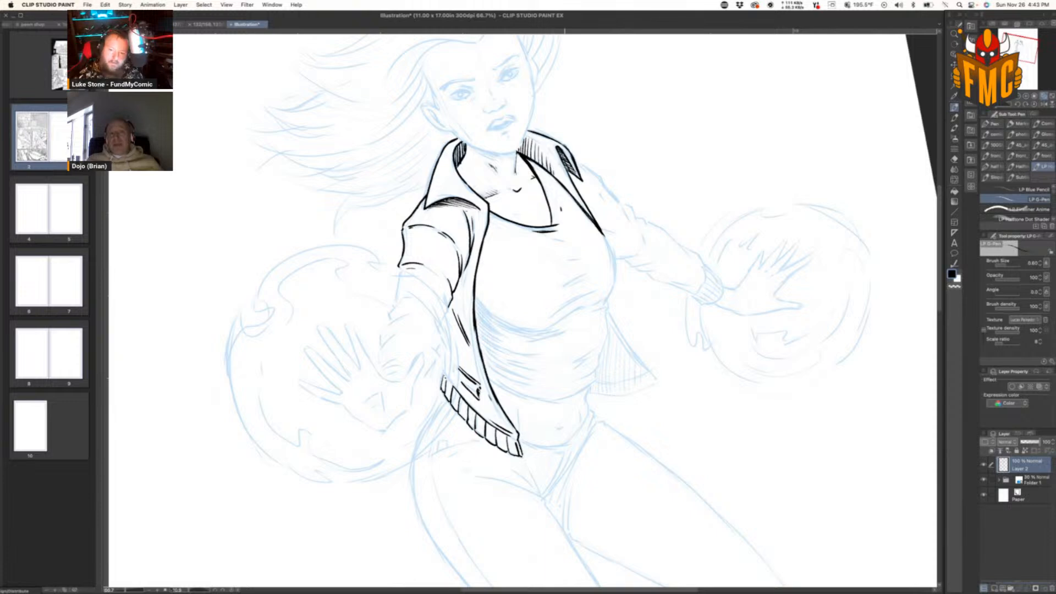
Step: Crosshatch the far collar's inner shadow and ink the outline and folds of the far upper sleeve
drag(682, 243, 662, 419)
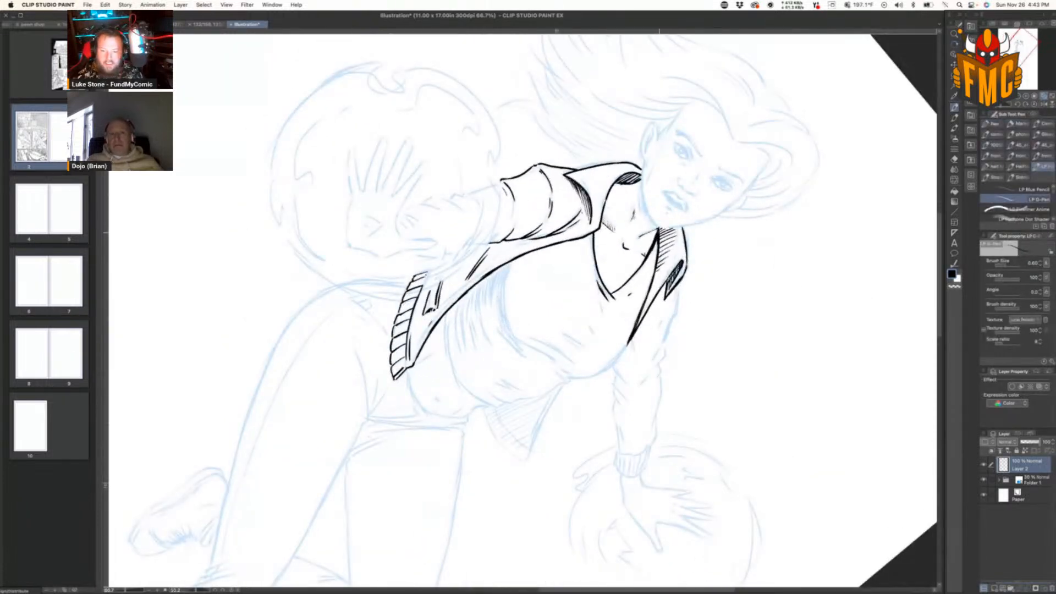
drag(663, 231, 657, 263)
mouse_move(665, 226)
mouse_down()
mouse_move(655, 284)
mouse_move(669, 262)
mouse_up()
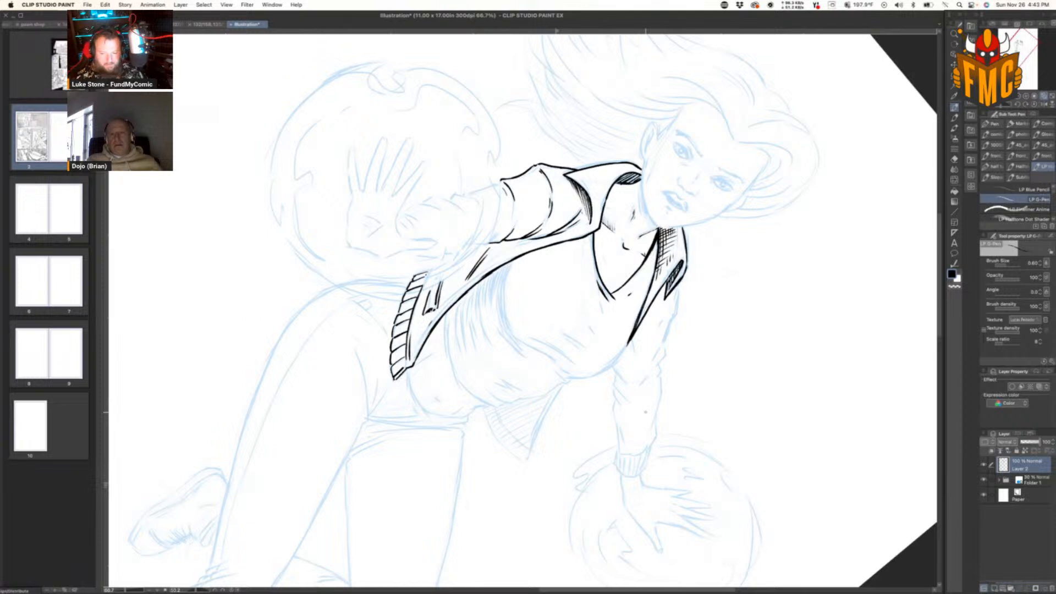
mouse_move(675, 282)
mouse_down()
mouse_move(681, 314)
mouse_move(645, 343)
mouse_move(668, 334)
mouse_move(653, 360)
mouse_up()
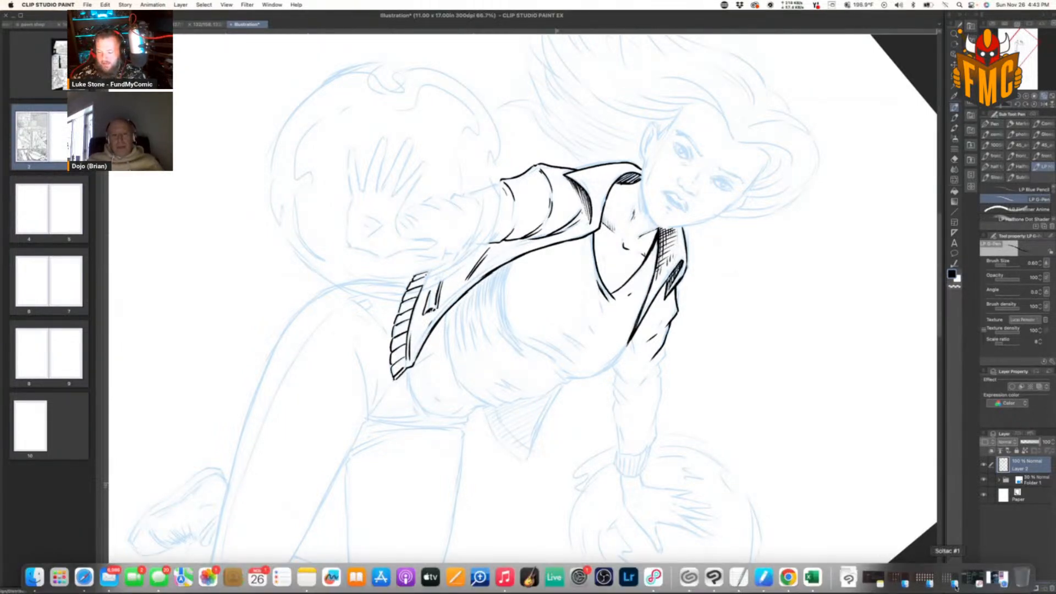
Step: Switch to Safari to review The Healing Wars campaign page on FundMyComic, and close it to return to the drawing
click(997, 577)
scroll(674, 227, up, 15)
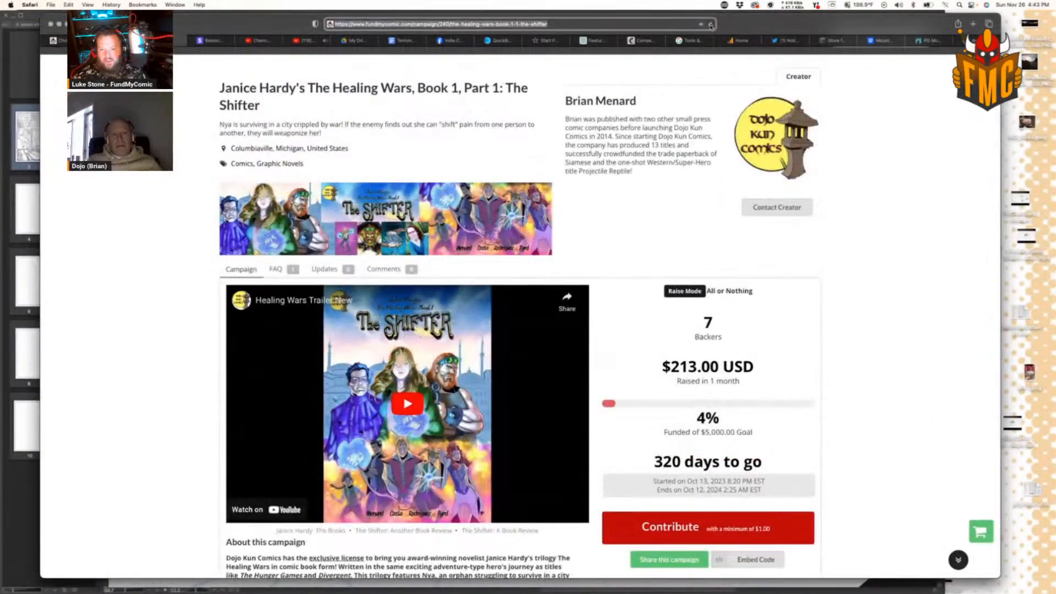
scroll(680, 185, down, 20)
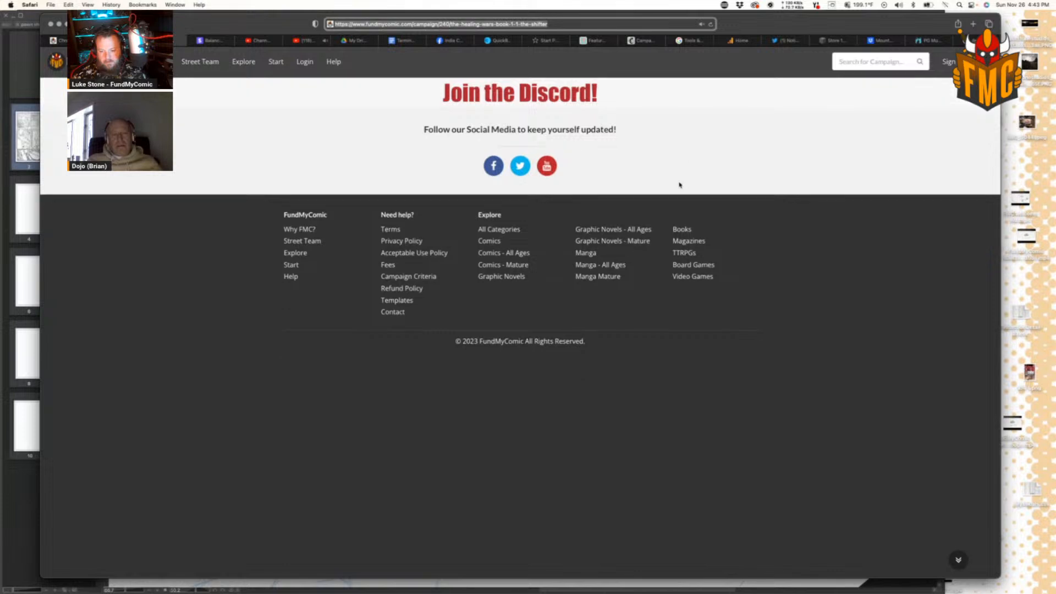
scroll(681, 275, up, 20)
scroll(682, 277, down, 1)
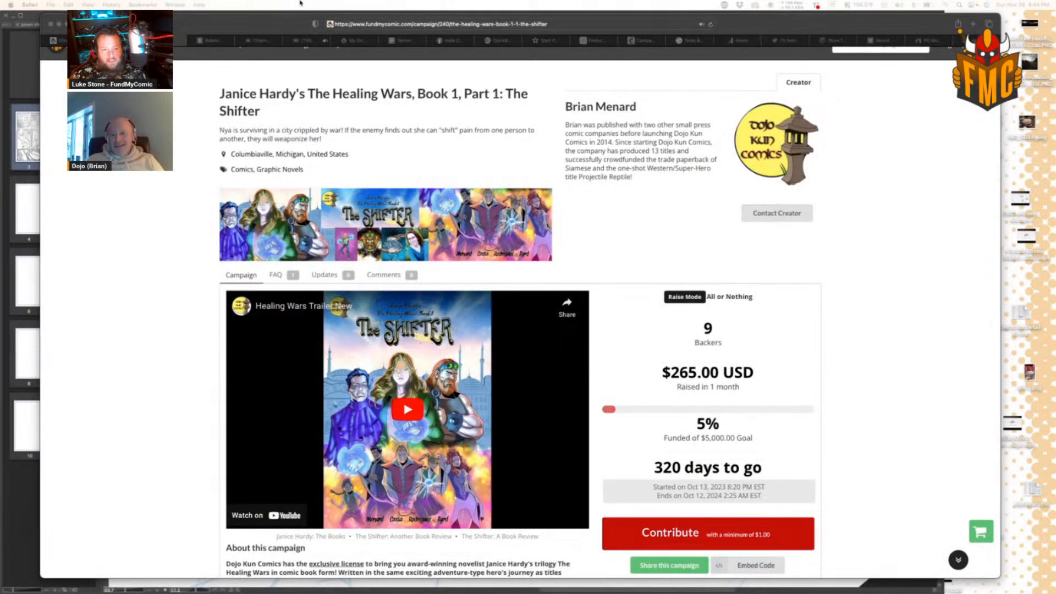
click(59, 24)
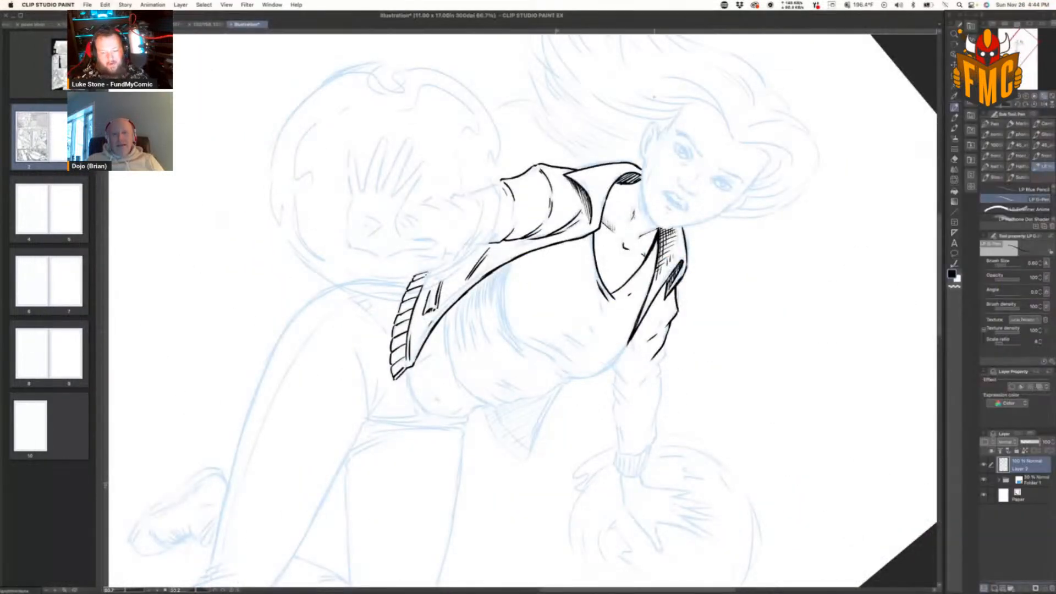
Step: Ink the outer contour of the chest on the far side below the jacket opening
key(shift+space)
drag(697, 376, 660, 199)
mouse_move(606, 237)
mouse_down()
mouse_move(620, 288)
mouse_move(608, 304)
mouse_up()
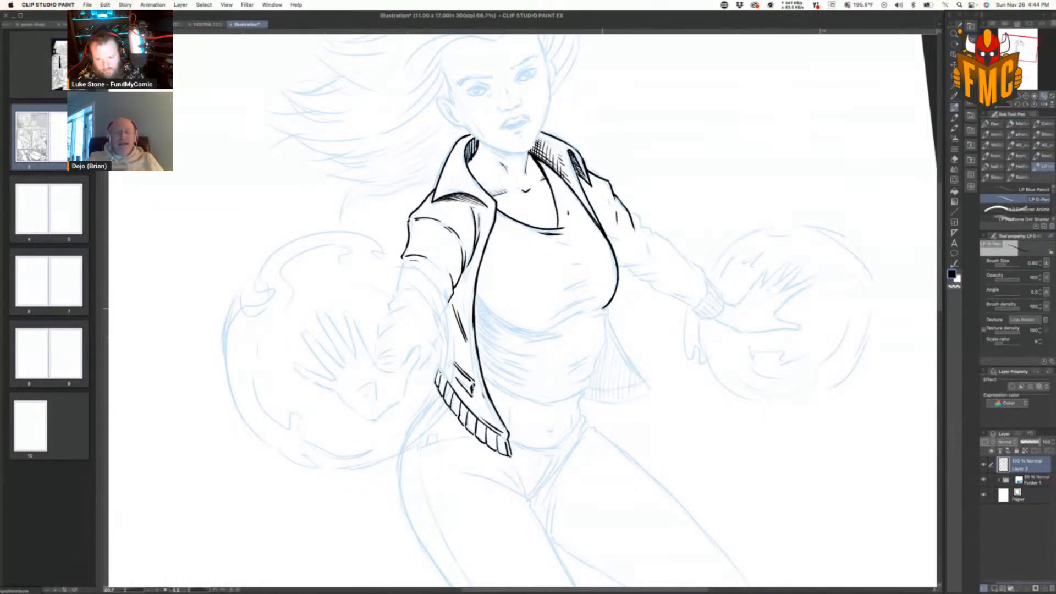
Step: Ink the shirt's thick shadow fold under the bust and the small creases at its outer end
key(r)
mouse_move(610, 363)
mouse_down()
mouse_move(603, 247)
mouse_move(544, 254)
mouse_move(549, 317)
mouse_up()
drag(553, 297, 539, 323)
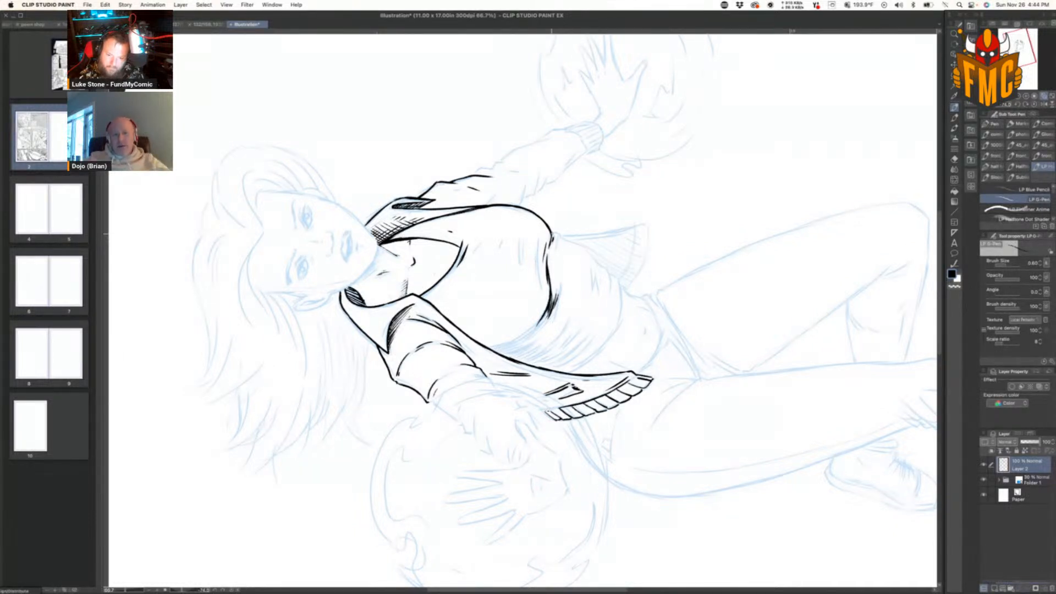
drag(556, 236, 564, 287)
Step: Ink the shirt's far side down the waist and its curved bottom hem across to the jacket
key(r)
drag(723, 249, 599, 436)
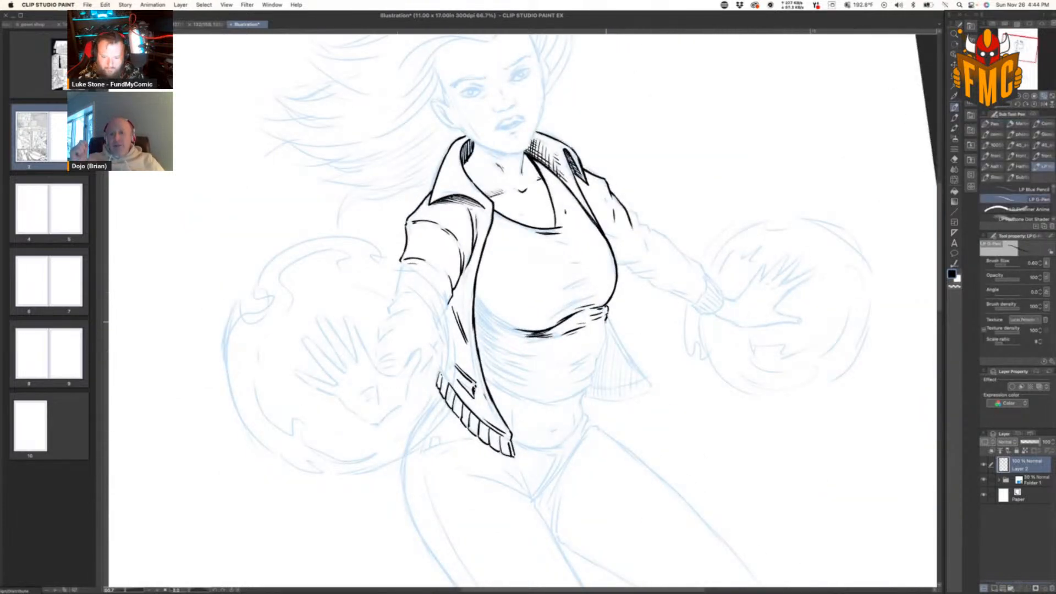
drag(608, 322, 597, 362)
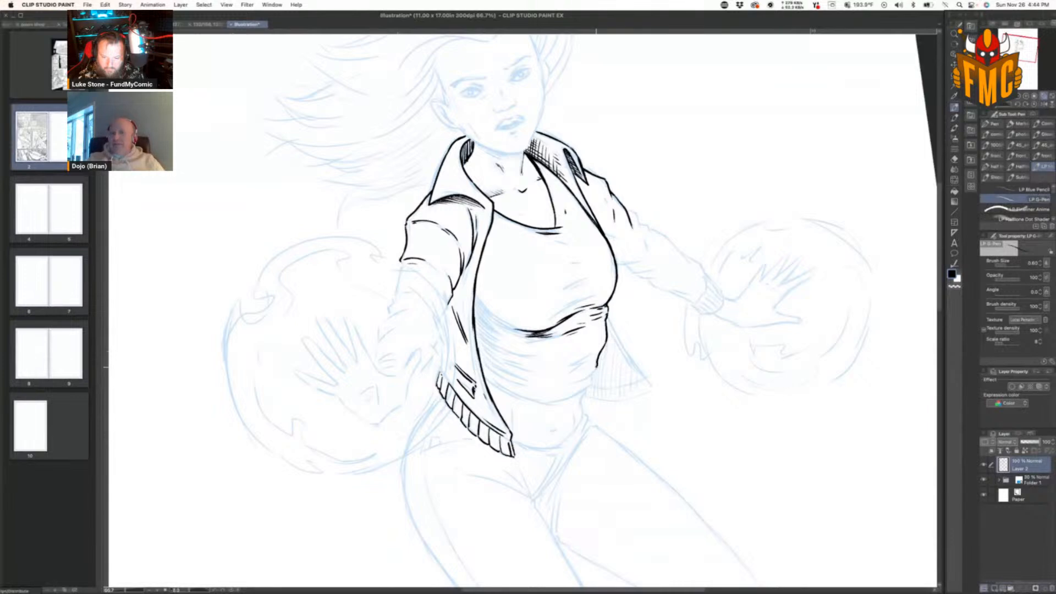
key(shift+space)
mouse_move(594, 404)
mouse_down()
mouse_move(611, 389)
mouse_move(637, 288)
mouse_move(611, 287)
mouse_up()
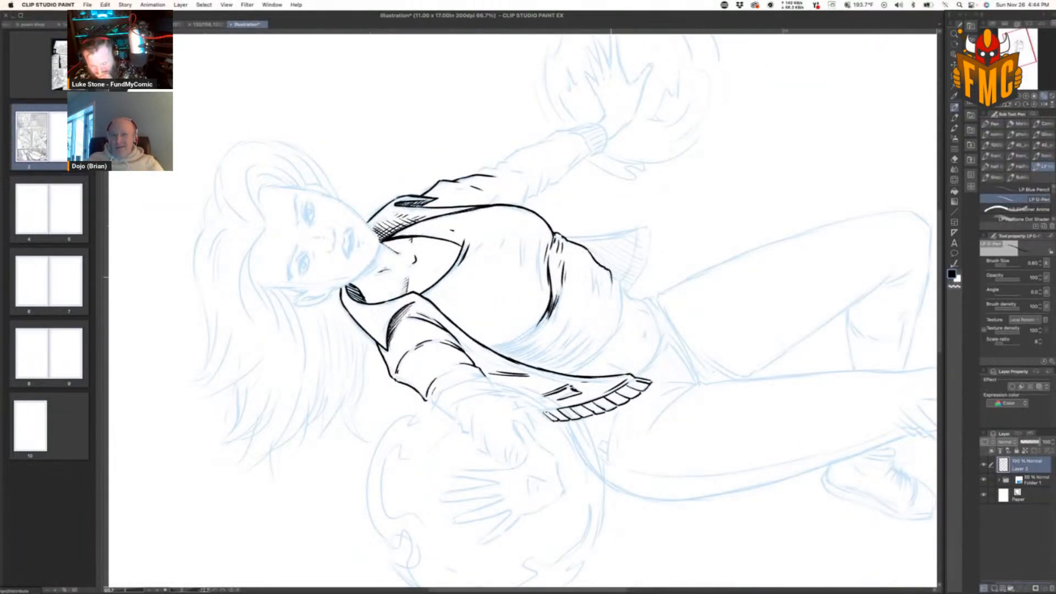
mouse_move(611, 289)
mouse_down()
mouse_move(610, 307)
mouse_move(621, 290)
mouse_move(612, 339)
mouse_up()
drag(571, 375, 614, 334)
drag(576, 370, 567, 376)
Step: Ink the near-side contour of the bust from the under-bust fold up to the jacket edge
key(shift+space)
mouse_move(747, 269)
mouse_down()
mouse_move(517, 483)
mouse_move(466, 470)
mouse_up()
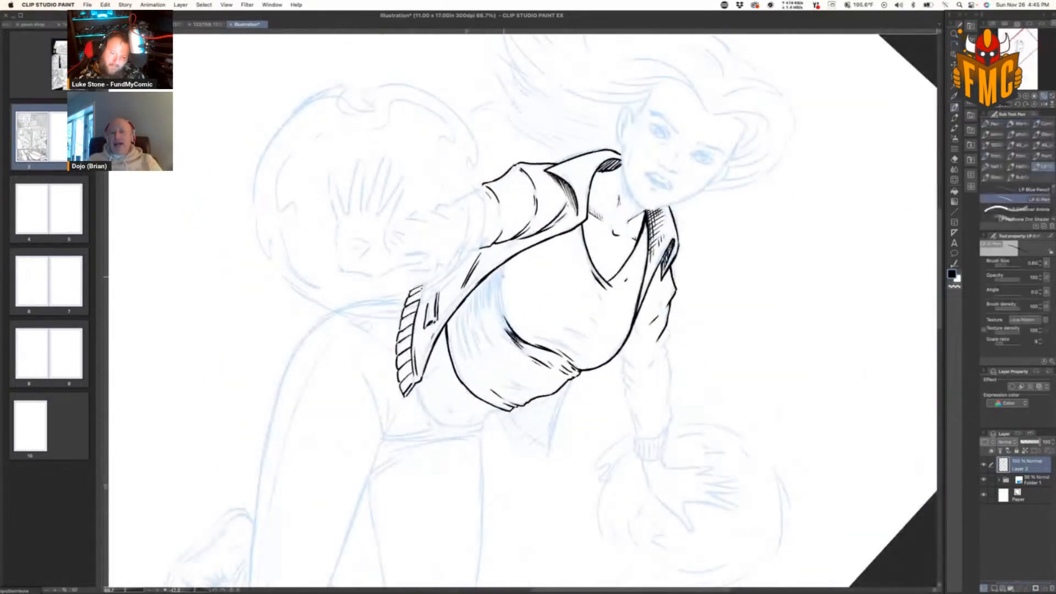
drag(501, 274, 508, 323)
mouse_move(506, 263)
mouse_down()
mouse_move(500, 295)
mouse_move(520, 260)
mouse_up()
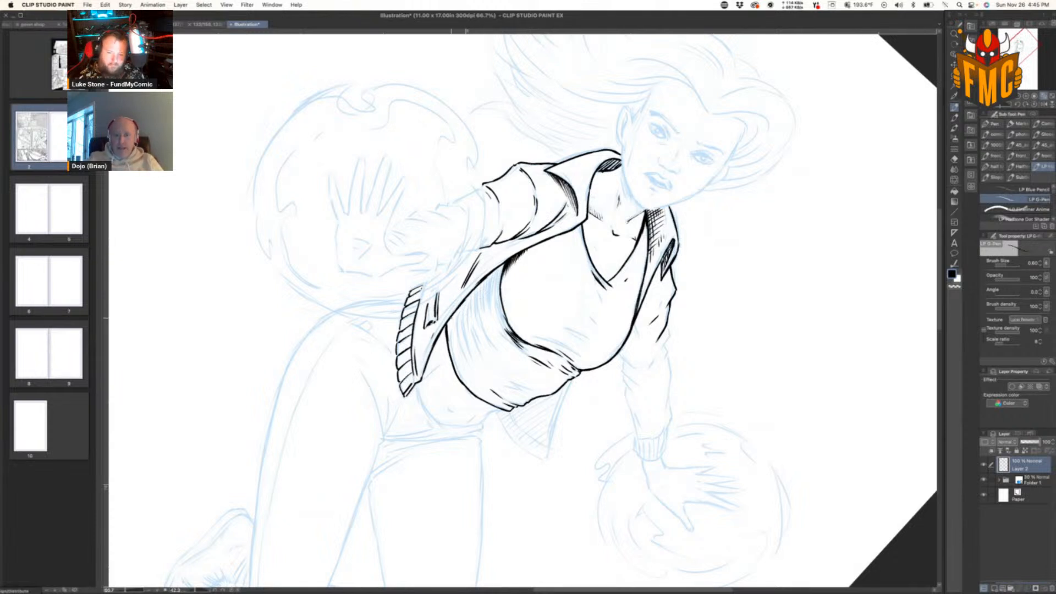
Step: Ink spiky feathered shadow strokes on the shirt's near side, running down from the jacket edge and the under-bust fold
drag(450, 320, 465, 363)
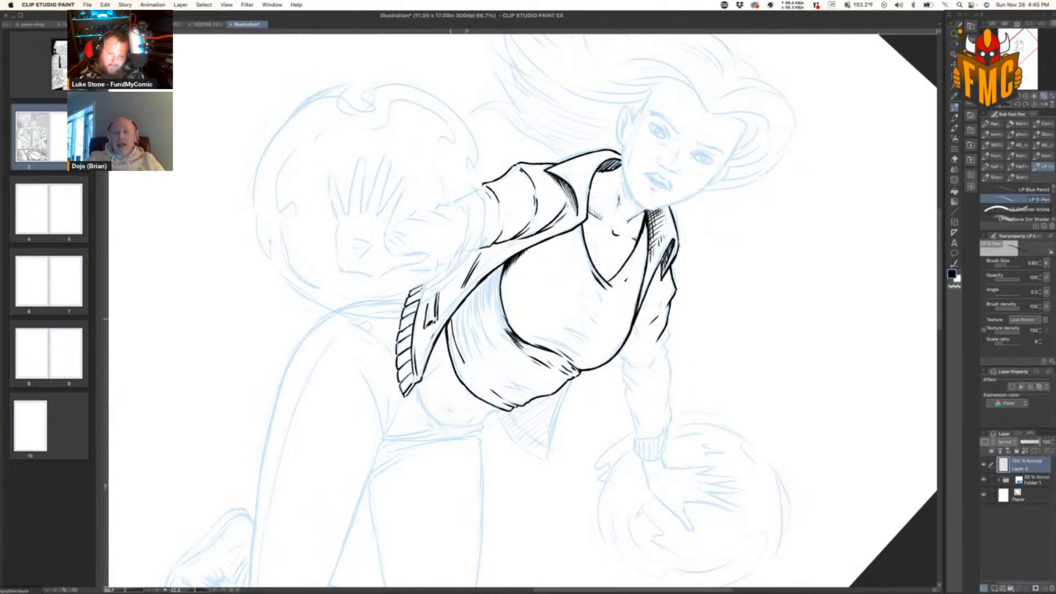
drag(452, 319, 456, 369)
mouse_move(456, 321)
mouse_down()
mouse_move(464, 364)
mouse_move(462, 333)
mouse_move(465, 343)
mouse_up()
drag(466, 343, 472, 362)
drag(465, 321, 472, 360)
drag(465, 305, 480, 353)
mouse_move(472, 302)
mouse_down()
mouse_move(474, 334)
mouse_move(488, 318)
mouse_up()
drag(486, 298, 496, 317)
drag(492, 311, 499, 324)
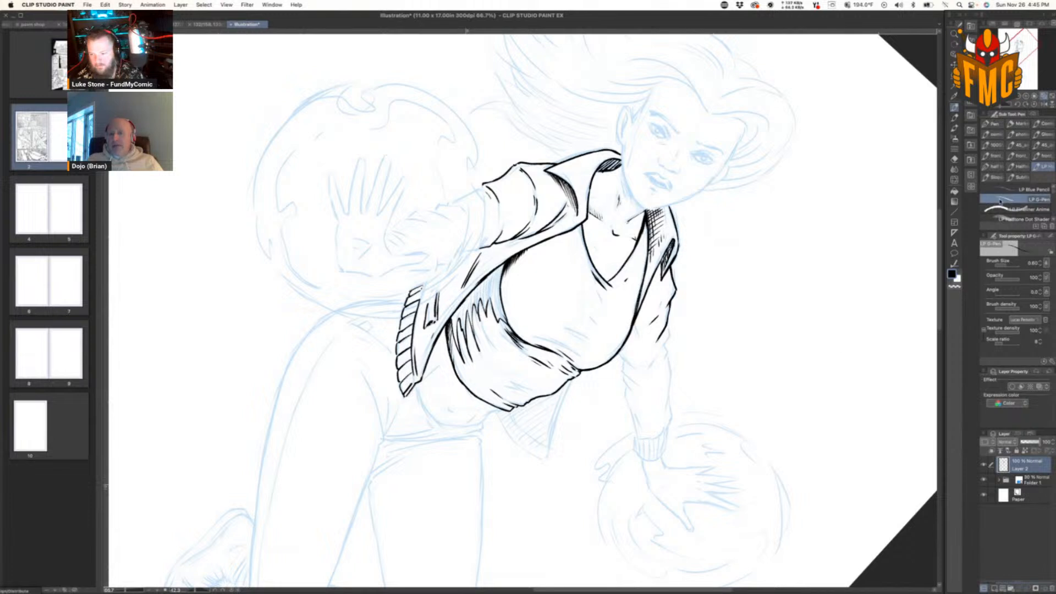
click(955, 191)
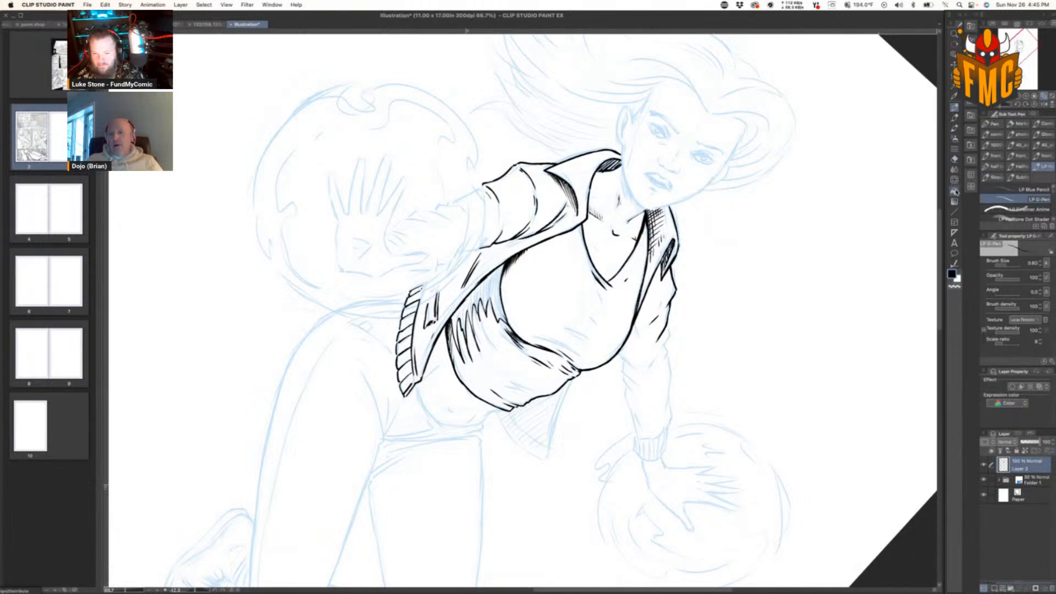
click(495, 292)
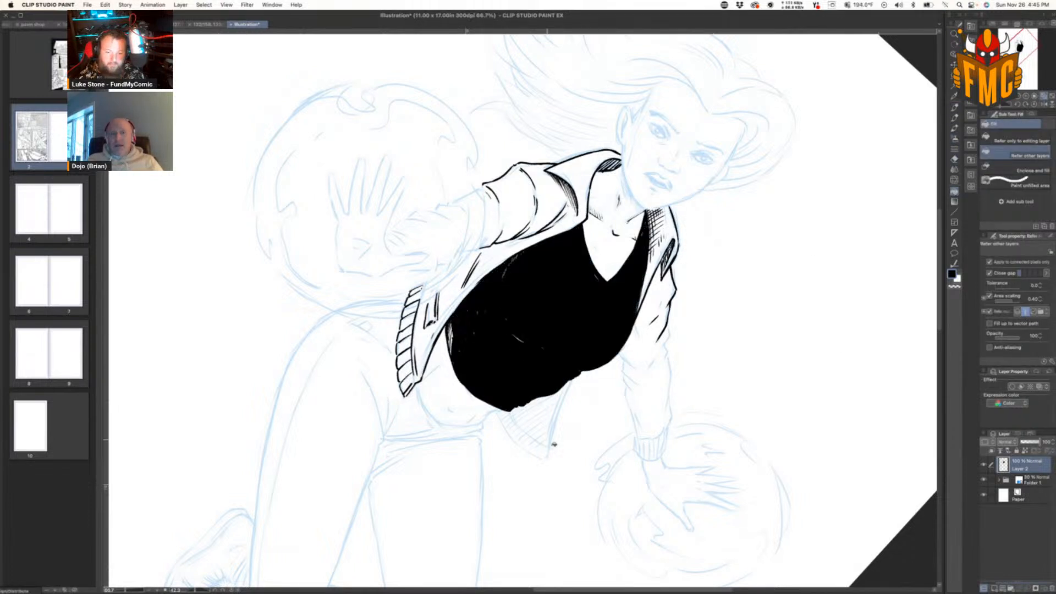
key(super+z)
key(p)
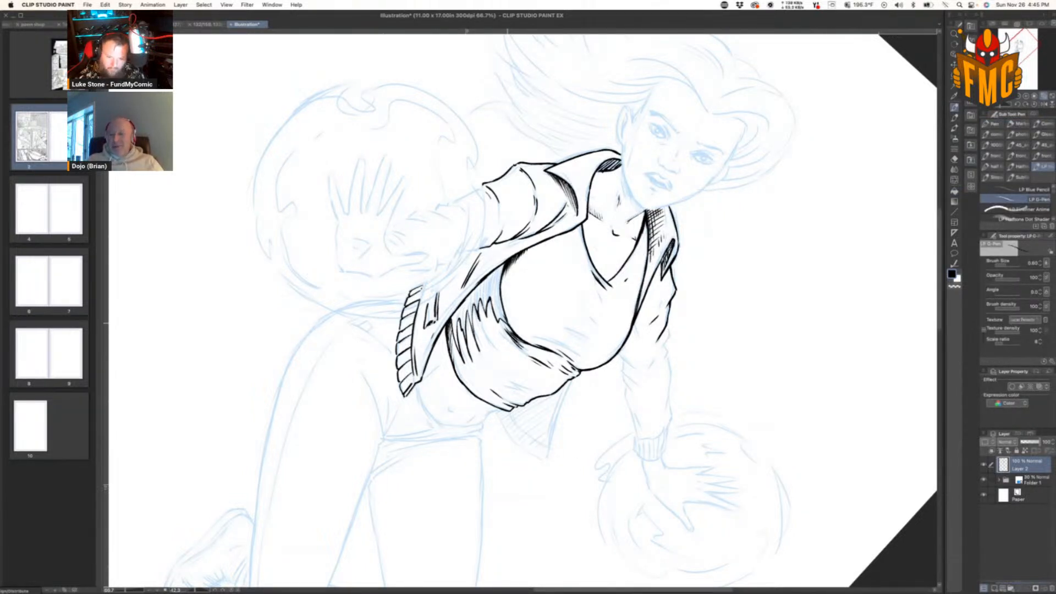
Step: Fill the enclosed shadow between the jacket and the bust with black, and thicken the feathered strokes below it with the LP G-Pen
click(955, 192)
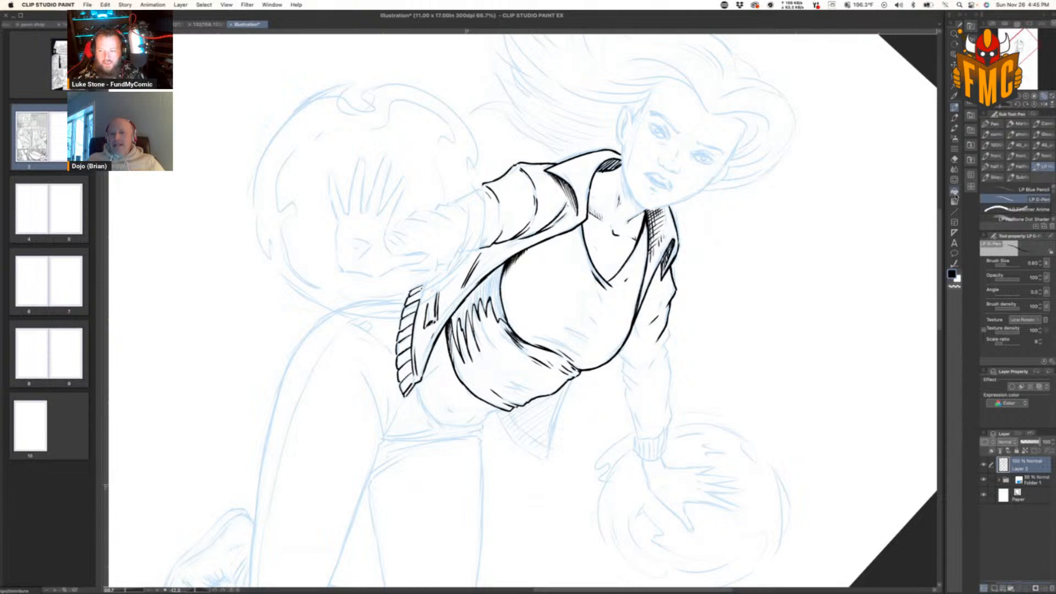
click(493, 281)
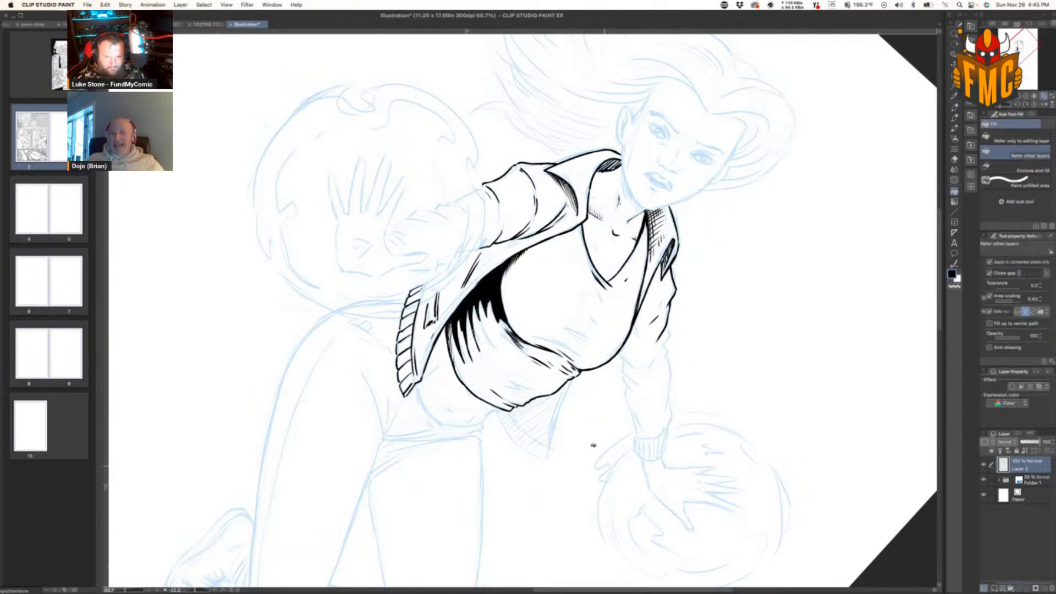
key(p)
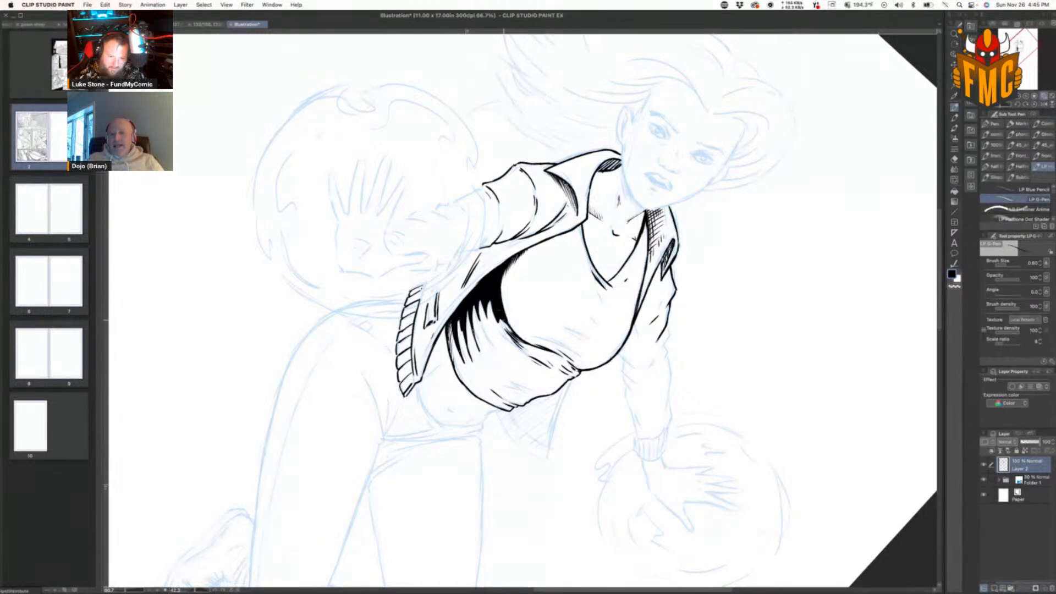
drag(493, 298, 487, 320)
mouse_move(493, 312)
mouse_down()
mouse_move(490, 326)
mouse_move(481, 317)
mouse_move(488, 336)
mouse_move(475, 318)
mouse_move(482, 356)
mouse_move(471, 322)
mouse_move(471, 345)
mouse_up()
drag(468, 339, 474, 363)
drag(456, 314, 463, 348)
drag(459, 340, 466, 366)
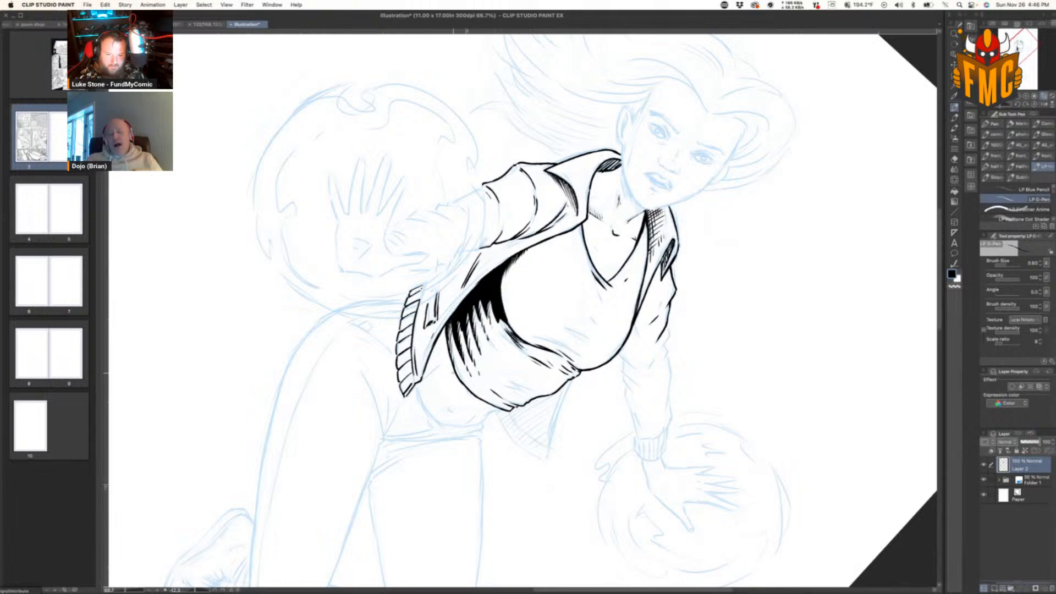
Step: Ink the face outline from the far temple and ear around the chin to the near jaw, and add shadow strokes on the neck
mouse_move(738, 427)
mouse_down()
mouse_move(734, 190)
mouse_move(738, 424)
mouse_up()
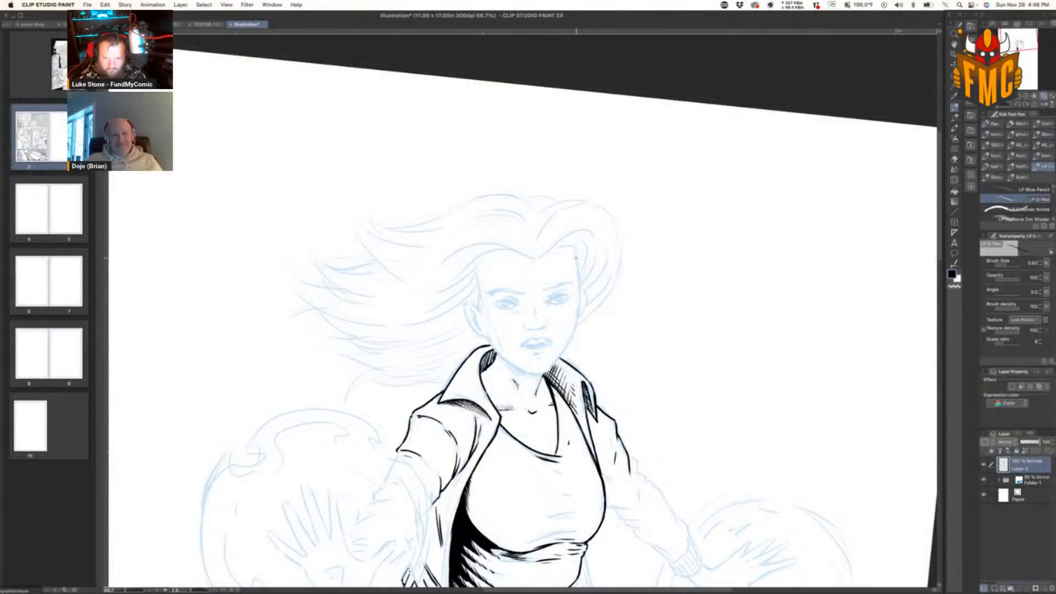
mouse_move(579, 291)
mouse_down()
mouse_move(585, 311)
mouse_move(550, 366)
mouse_up()
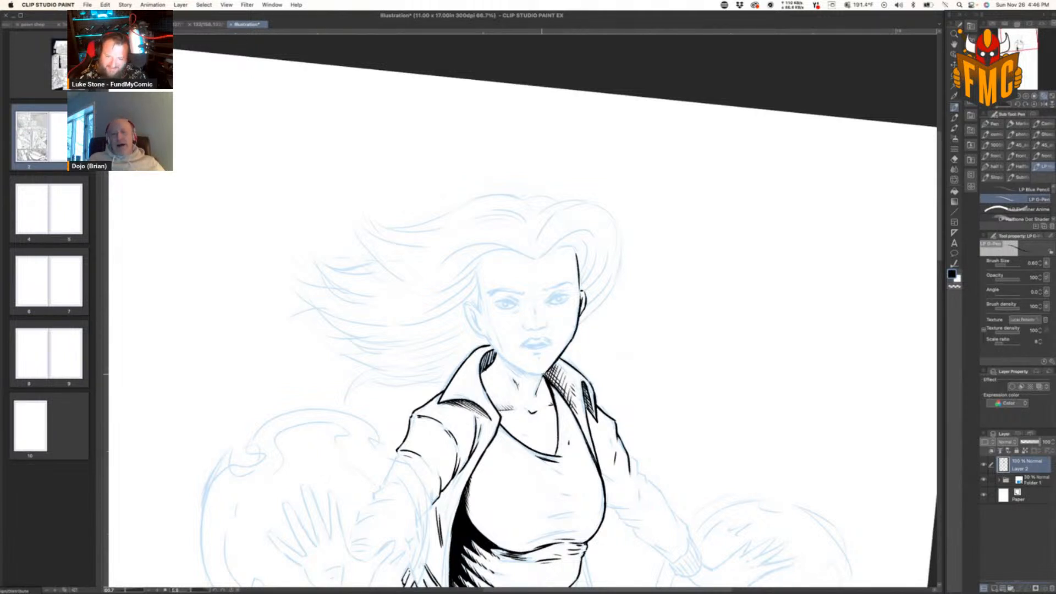
key(shift+space)
mouse_move(670, 294)
mouse_down()
mouse_move(681, 354)
mouse_move(605, 446)
mouse_up()
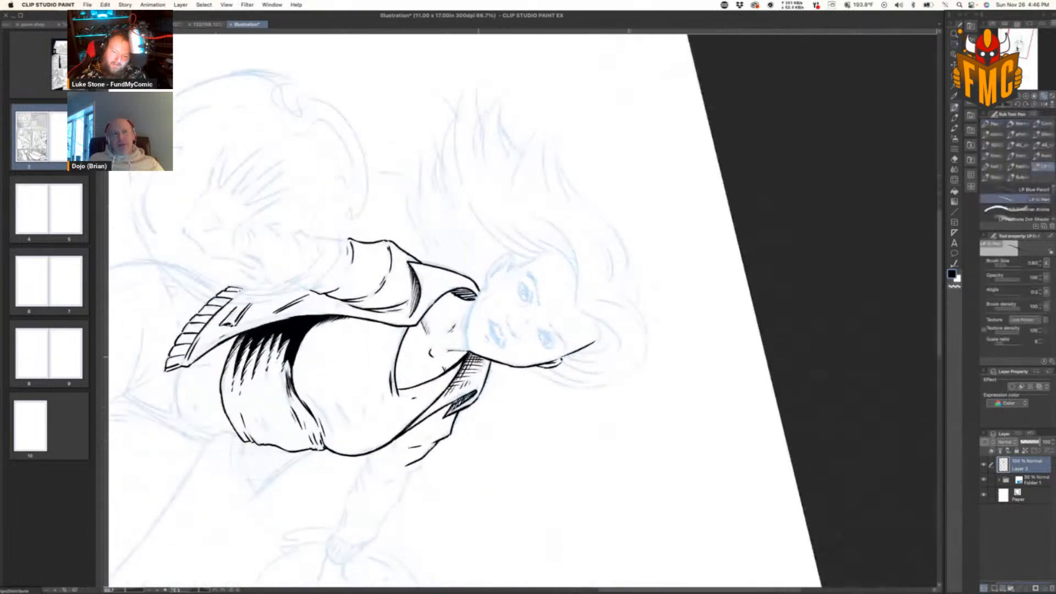
drag(467, 335, 467, 354)
drag(483, 286, 467, 332)
drag(470, 326, 465, 340)
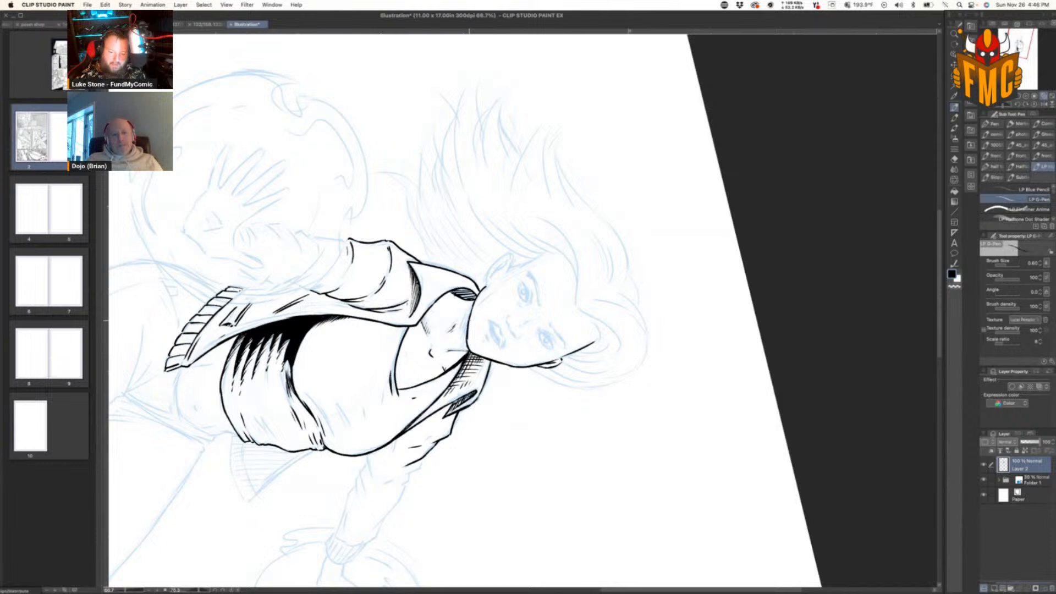
drag(467, 321, 463, 335)
drag(472, 312, 463, 350)
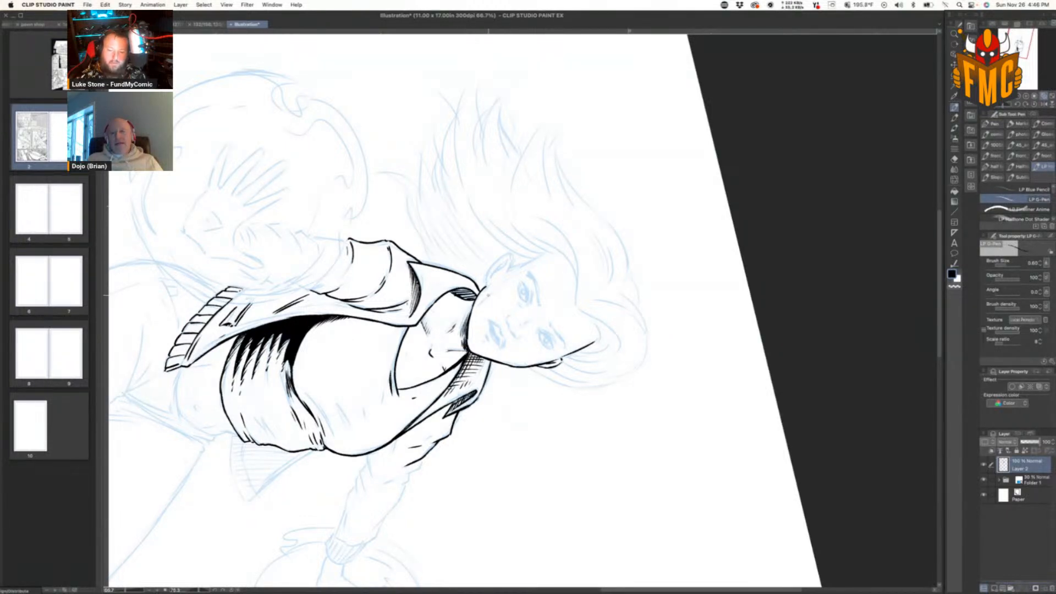
Step: Ink the near ear and the short contour lines along the near cheek and temple
key(r)
mouse_move(736, 337)
mouse_down()
mouse_move(738, 290)
mouse_move(585, 203)
mouse_up()
mouse_move(482, 304)
mouse_down()
mouse_move(475, 293)
mouse_move(467, 308)
mouse_move(481, 330)
mouse_move(476, 307)
mouse_move(482, 313)
mouse_up()
mouse_move(487, 278)
mouse_down()
mouse_move(483, 300)
mouse_move(481, 288)
mouse_up()
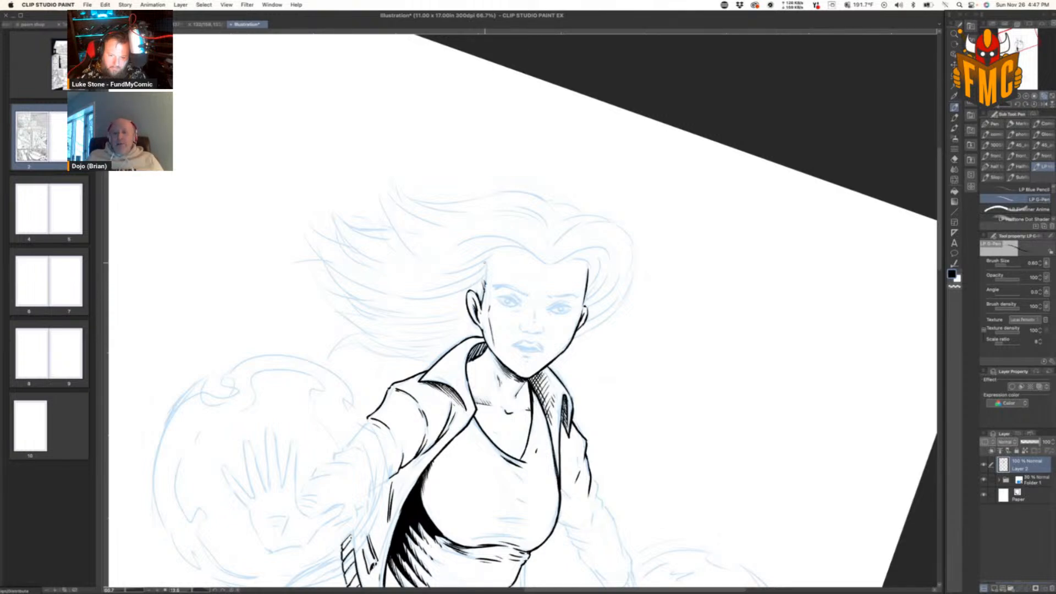
Step: Ink the first dark hair strands at the near temple and sweeping back from behind the ear
key(r)
drag(676, 331, 596, 250)
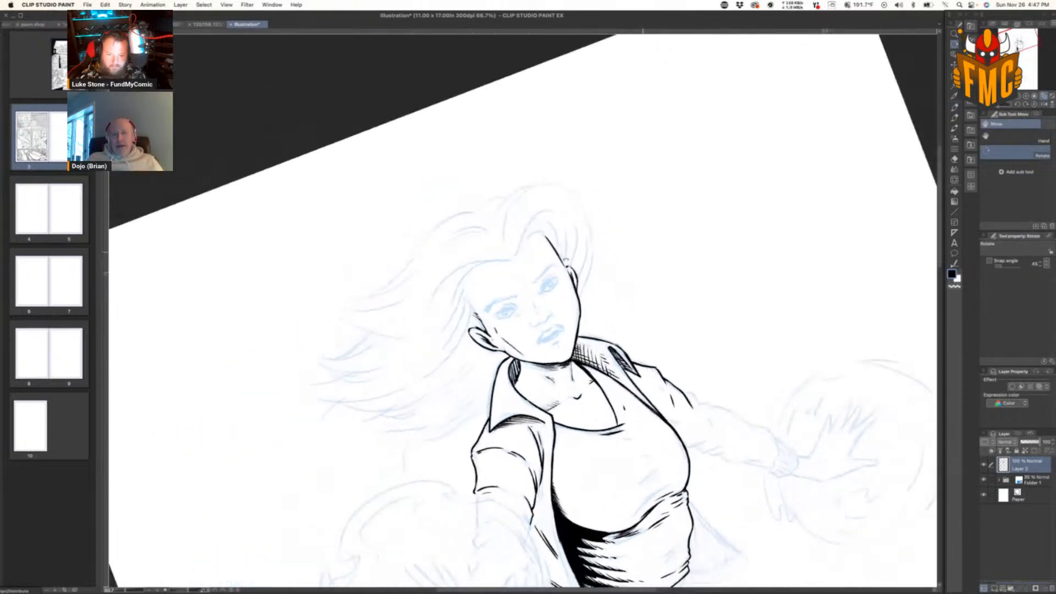
mouse_move(464, 294)
mouse_down()
mouse_move(463, 336)
mouse_move(469, 329)
mouse_up()
mouse_move(477, 315)
mouse_down()
mouse_move(440, 367)
mouse_move(468, 347)
mouse_up()
drag(470, 347, 448, 372)
mouse_move(463, 357)
mouse_down()
mouse_move(454, 366)
mouse_move(476, 357)
mouse_move(468, 371)
mouse_up()
Step: Ink the lock of hair curving down the far side of the face to behind the far ear
key(shift+space)
drag(653, 352, 600, 424)
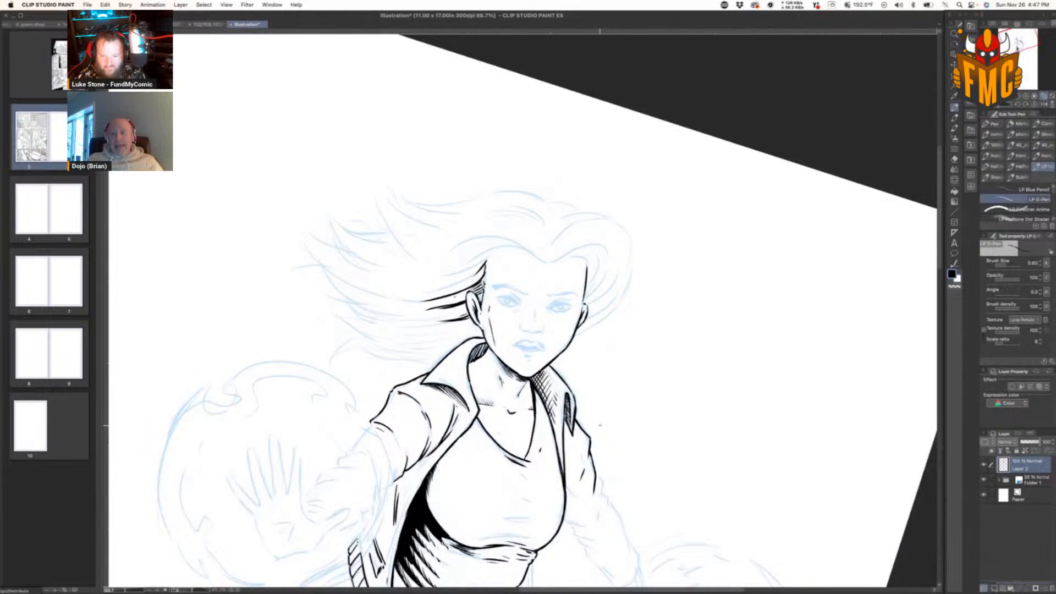
mouse_move(598, 256)
mouse_down()
mouse_move(588, 319)
mouse_move(619, 296)
mouse_up()
mouse_move(631, 254)
mouse_down()
mouse_move(613, 308)
mouse_move(592, 331)
mouse_up()
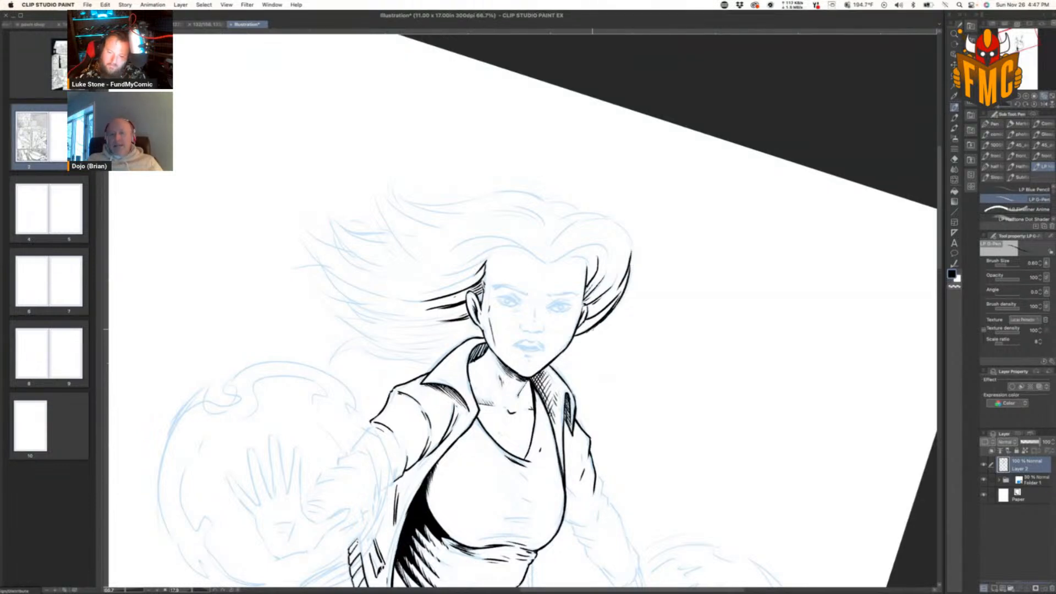
drag(625, 229, 633, 253)
Step: Ink the front hairline from the centre part and the strands sweeping back over the near ear
key(r)
mouse_move(762, 316)
mouse_down()
mouse_move(760, 270)
mouse_move(540, 141)
mouse_up()
key(p)
mouse_move(476, 223)
mouse_down()
mouse_move(460, 237)
mouse_move(470, 274)
mouse_move(480, 258)
mouse_move(474, 276)
mouse_move(469, 257)
mouse_up()
mouse_move(467, 256)
mouse_down()
mouse_move(477, 284)
mouse_move(447, 359)
mouse_move(461, 393)
mouse_up()
mouse_move(466, 302)
mouse_down()
mouse_move(459, 337)
mouse_move(504, 410)
mouse_up()
mouse_move(465, 305)
mouse_down()
mouse_move(450, 355)
mouse_move(453, 331)
mouse_move(486, 408)
mouse_move(468, 393)
mouse_up()
mouse_move(477, 383)
mouse_down()
mouse_move(473, 410)
mouse_move(510, 447)
mouse_up()
drag(511, 442, 501, 463)
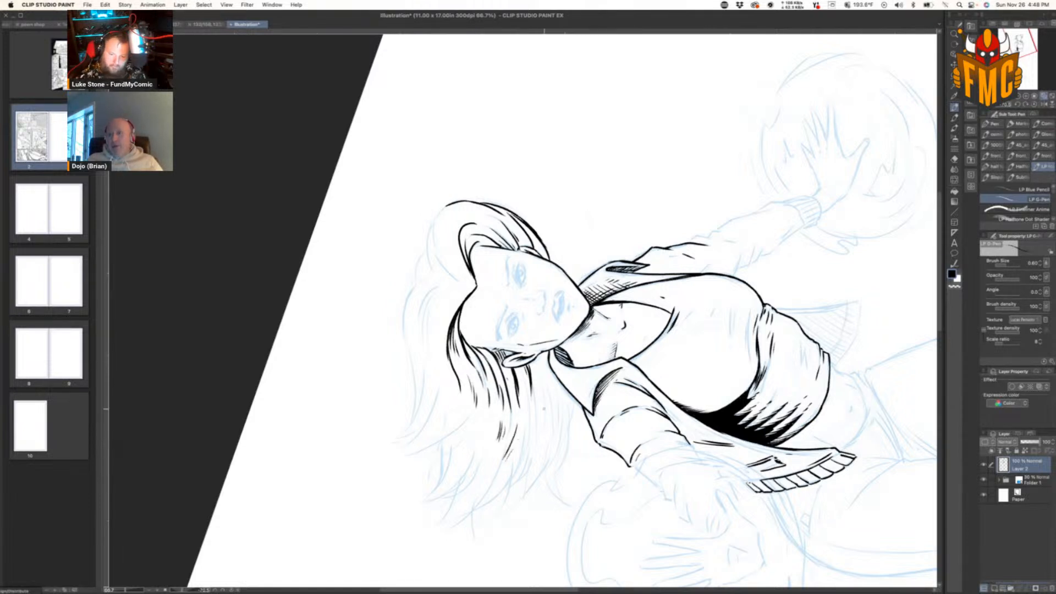
Step: Ink the lowest windblown locks of hair emerging behind the jacket collar, redoing the strokes that miss the sketch
drag(575, 402, 570, 443)
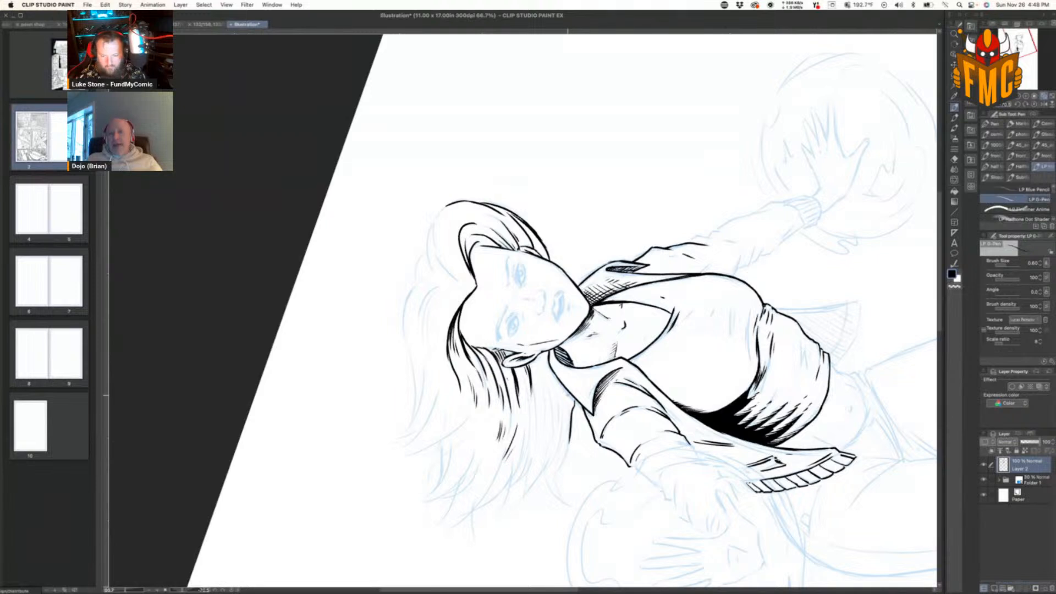
key(super+z)
drag(576, 402, 557, 471)
drag(563, 406, 557, 488)
key(super+z)
drag(567, 407, 557, 476)
mouse_move(564, 416)
mouse_down()
mouse_move(542, 483)
mouse_move(552, 447)
mouse_move(542, 479)
mouse_move(515, 490)
mouse_up()
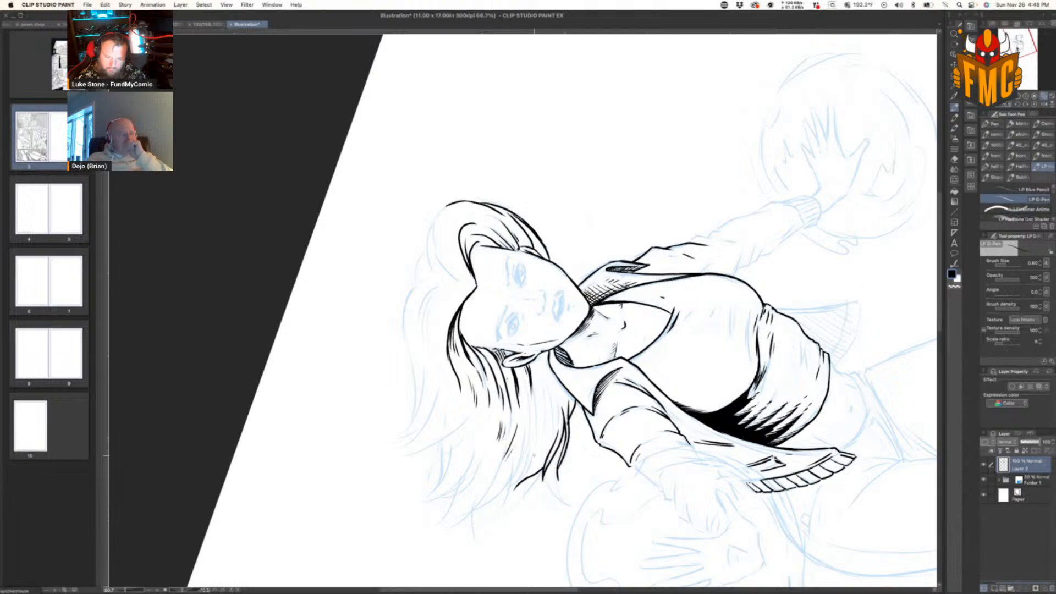
key(super+z)
Step: Ink the pointed hair tips along the lower edge of the windblown hair and touch up their ends
key(shift+space)
mouse_move(731, 333)
mouse_down()
mouse_move(719, 376)
mouse_move(474, 511)
mouse_move(354, 429)
mouse_up()
mouse_move(404, 176)
mouse_down()
mouse_move(405, 213)
mouse_move(421, 216)
mouse_up()
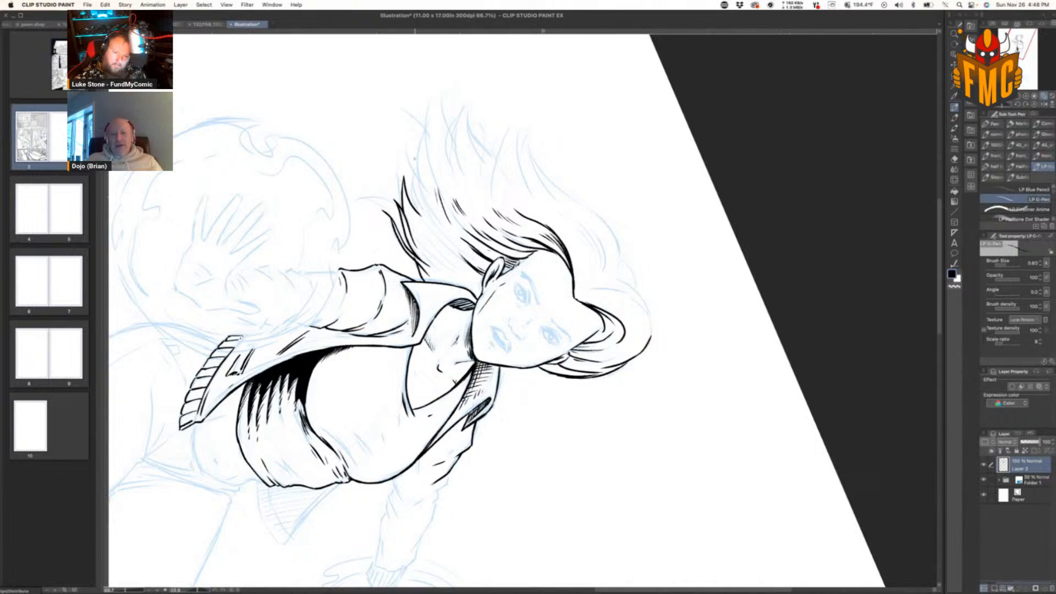
drag(412, 159, 428, 223)
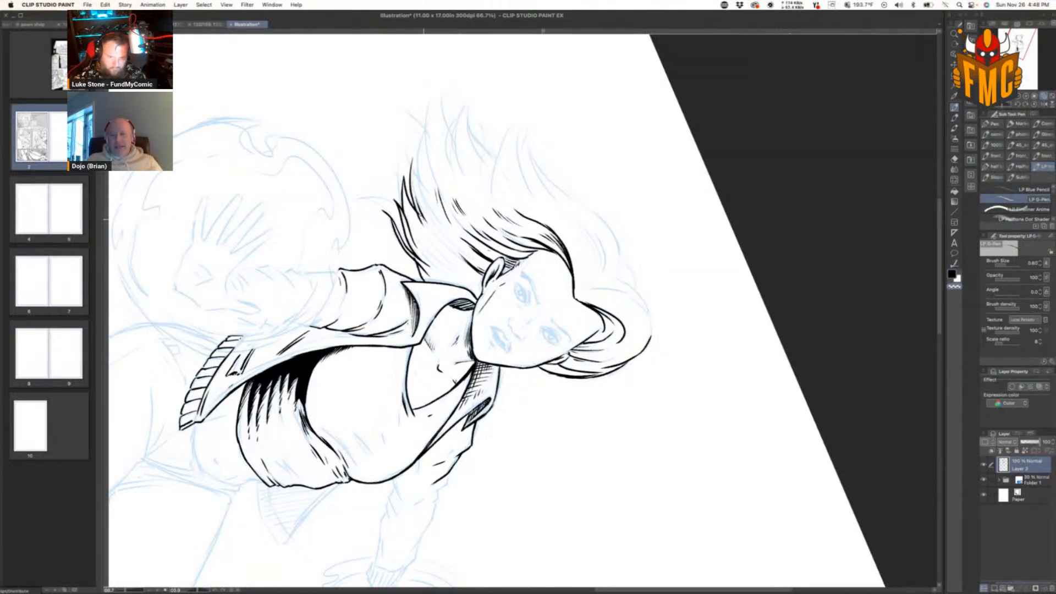
key(c)
drag(414, 157, 415, 179)
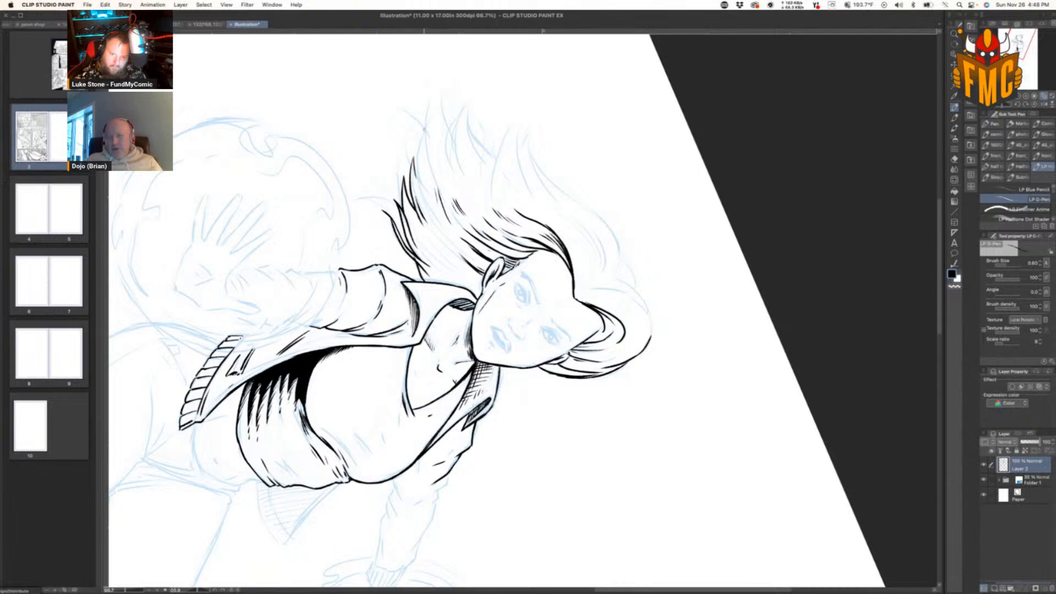
drag(426, 124, 418, 196)
mouse_move(422, 153)
mouse_down()
mouse_move(415, 190)
mouse_move(431, 217)
mouse_move(419, 234)
mouse_move(443, 273)
mouse_up()
Step: Add long inner strands to the hair between the collar and the near ear
key(r)
drag(714, 236, 696, 337)
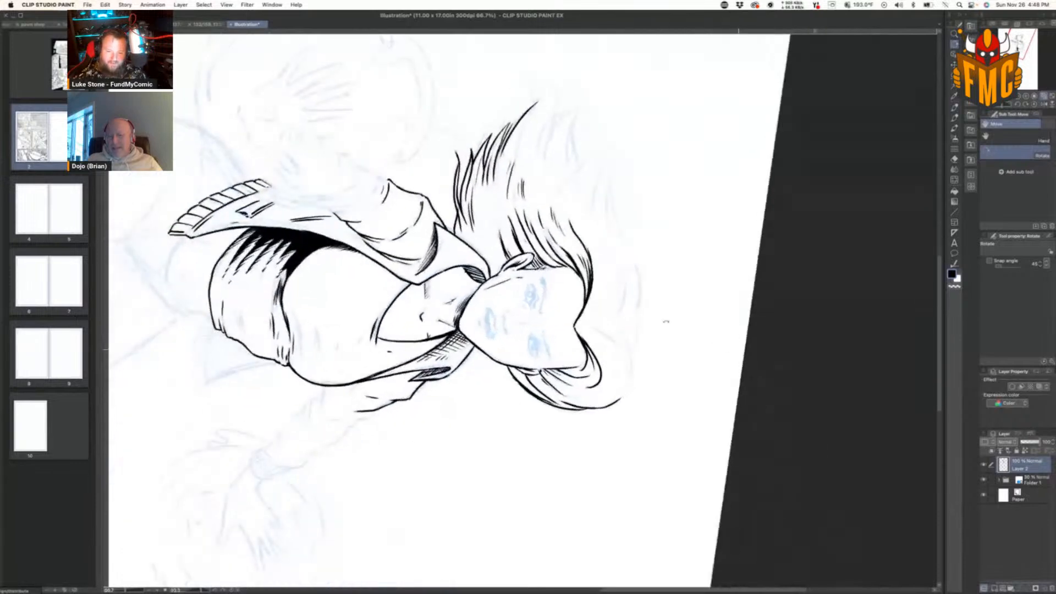
key(p)
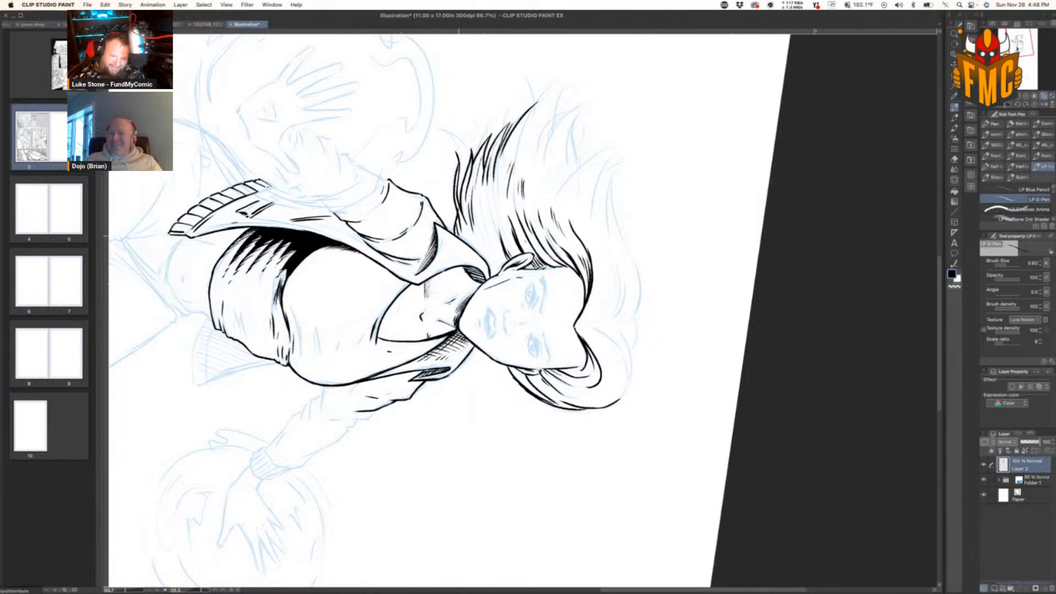
drag(468, 214, 486, 258)
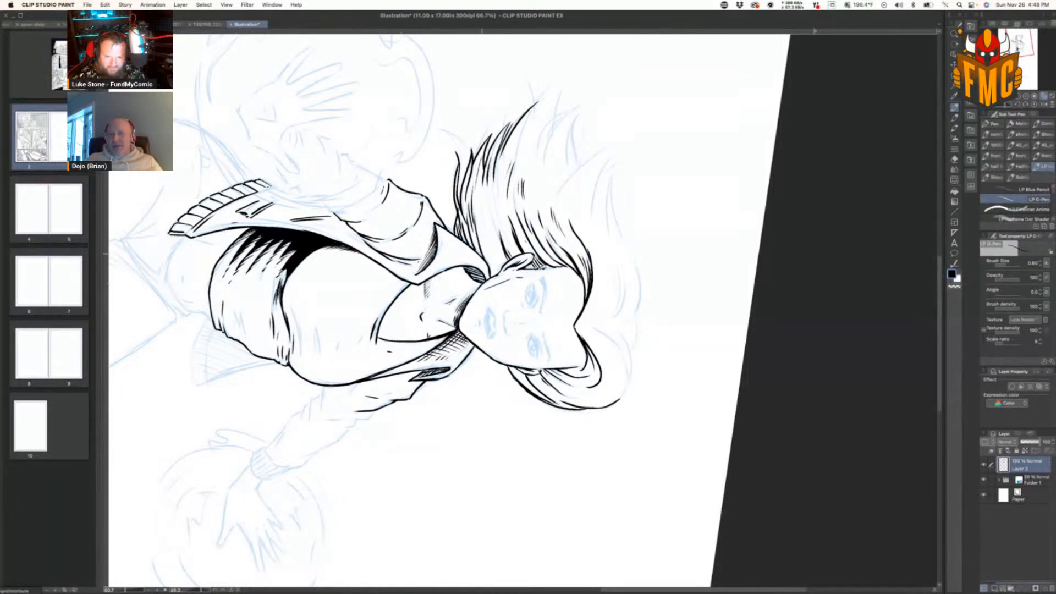
drag(479, 214, 498, 273)
drag(483, 206, 501, 268)
drag(487, 201, 506, 267)
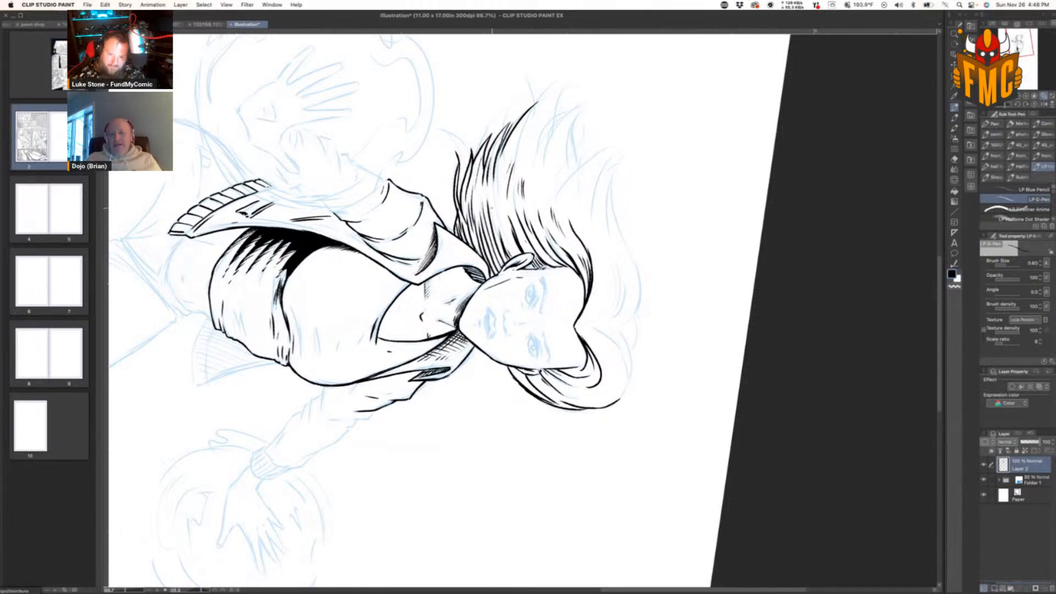
drag(494, 197, 511, 251)
drag(501, 213, 519, 256)
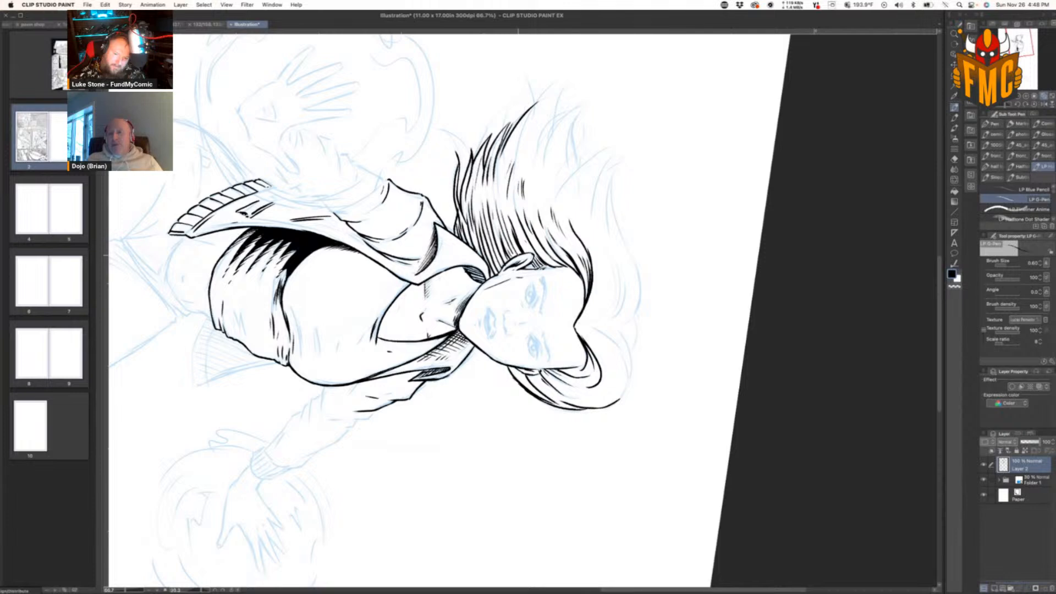
mouse_move(529, 161)
mouse_down()
mouse_move(533, 211)
mouse_move(539, 199)
mouse_up()
Step: Ink the hair strands at the top of the head around the centre part and down the near side of the crown
drag(714, 366, 422, 193)
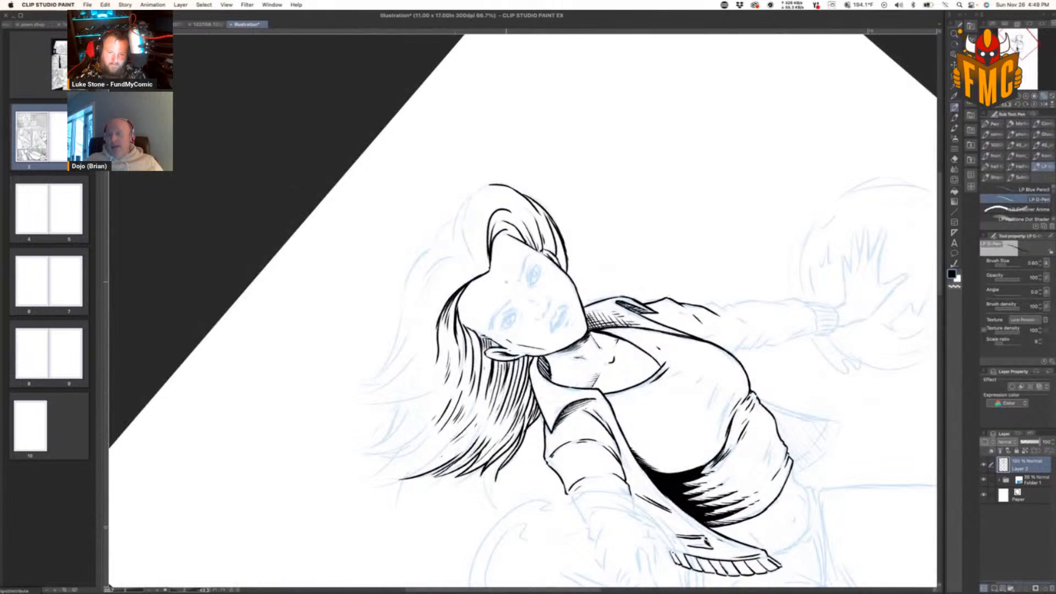
mouse_move(478, 187)
mouse_down()
mouse_move(463, 216)
mouse_move(472, 254)
mouse_up()
mouse_move(473, 188)
mouse_down()
mouse_move(468, 207)
mouse_move(496, 185)
mouse_move(482, 251)
mouse_up()
key(r)
mouse_move(668, 294)
mouse_down()
mouse_move(604, 190)
mouse_move(550, 167)
mouse_up()
drag(457, 342, 460, 396)
mouse_move(451, 363)
mouse_down()
mouse_move(472, 399)
mouse_move(445, 378)
mouse_move(450, 407)
mouse_up()
drag(437, 372, 445, 394)
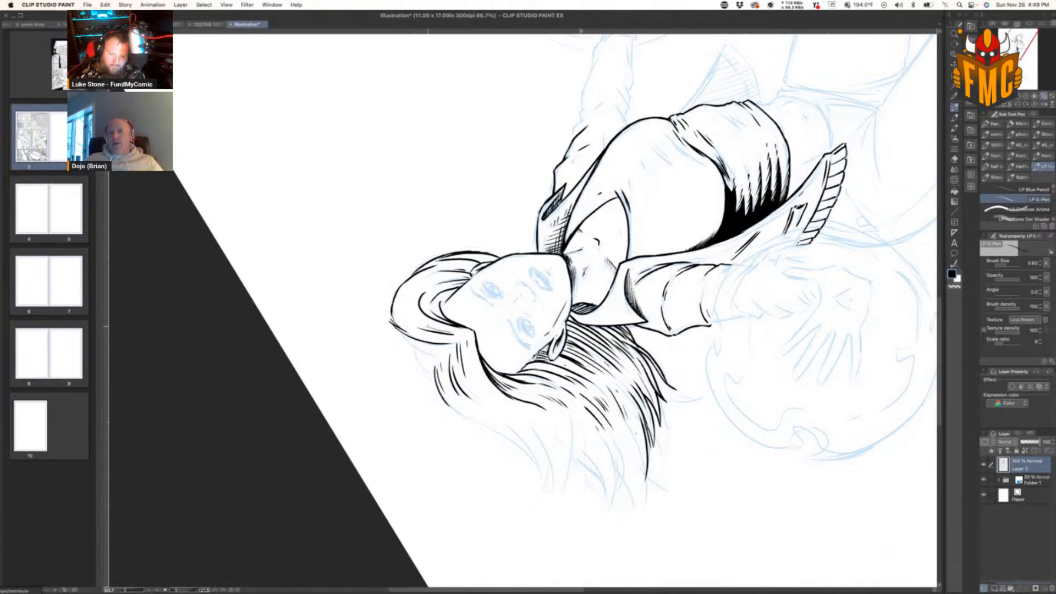
Step: Refine the hair's outer contour beside the centre part and add strands flowing back from the near hairline
mouse_move(427, 351)
mouse_down()
mouse_move(436, 263)
mouse_move(416, 280)
mouse_up()
drag(559, 280, 539, 282)
key(super+z)
key(super+z)
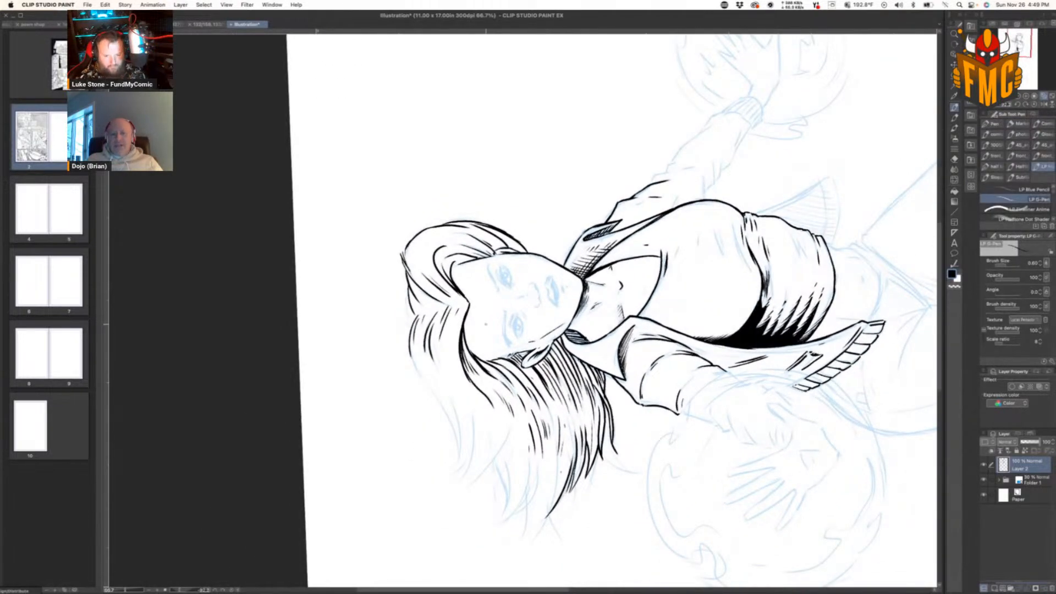
mouse_move(410, 289)
mouse_down()
mouse_move(407, 324)
mouse_move(408, 300)
mouse_move(407, 319)
mouse_move(431, 327)
mouse_move(430, 365)
mouse_up()
drag(462, 333, 448, 388)
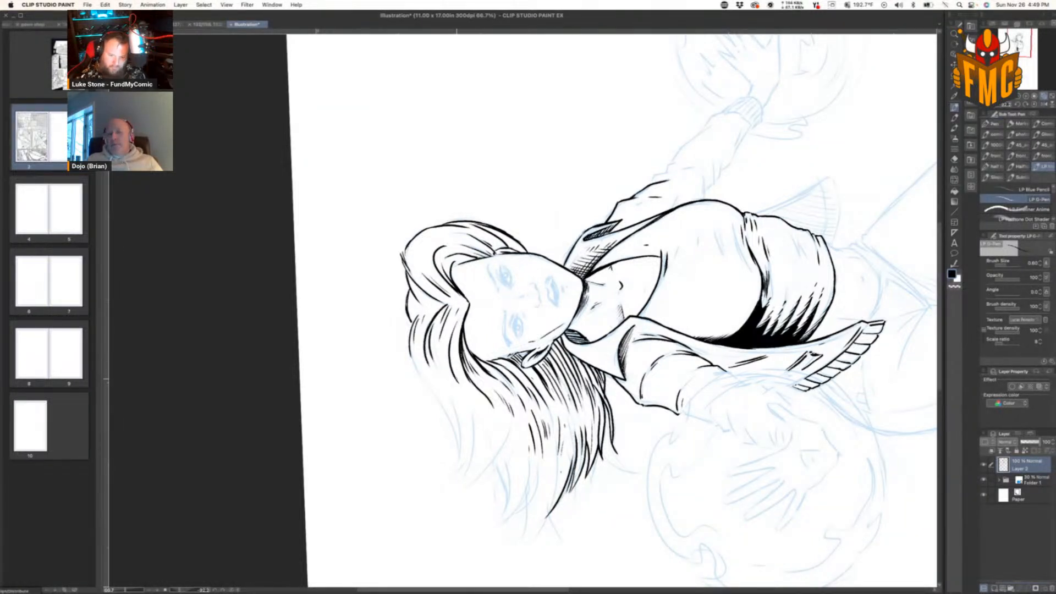
Step: Ink the long upper edge of the flowing hair from the crown out to its first pointed tips
mouse_move(411, 352)
mouse_down()
mouse_move(444, 395)
mouse_move(428, 368)
mouse_move(449, 420)
mouse_up()
key(ctrl+z)
mouse_move(428, 373)
mouse_down()
mouse_move(455, 430)
mouse_move(432, 381)
mouse_move(448, 409)
mouse_move(455, 470)
mouse_up()
drag(472, 407, 460, 472)
drag(474, 430, 459, 495)
drag(482, 453, 462, 495)
Step: Ink the remaining pointed hair tips at the far end of the flowing hair, joining them to the lower locks
drag(510, 455, 502, 526)
drag(540, 477, 521, 512)
drag(500, 470, 492, 494)
mouse_move(505, 448)
mouse_down()
mouse_move(486, 487)
mouse_move(487, 467)
mouse_move(504, 477)
mouse_move(516, 514)
mouse_up()
drag(535, 479, 520, 508)
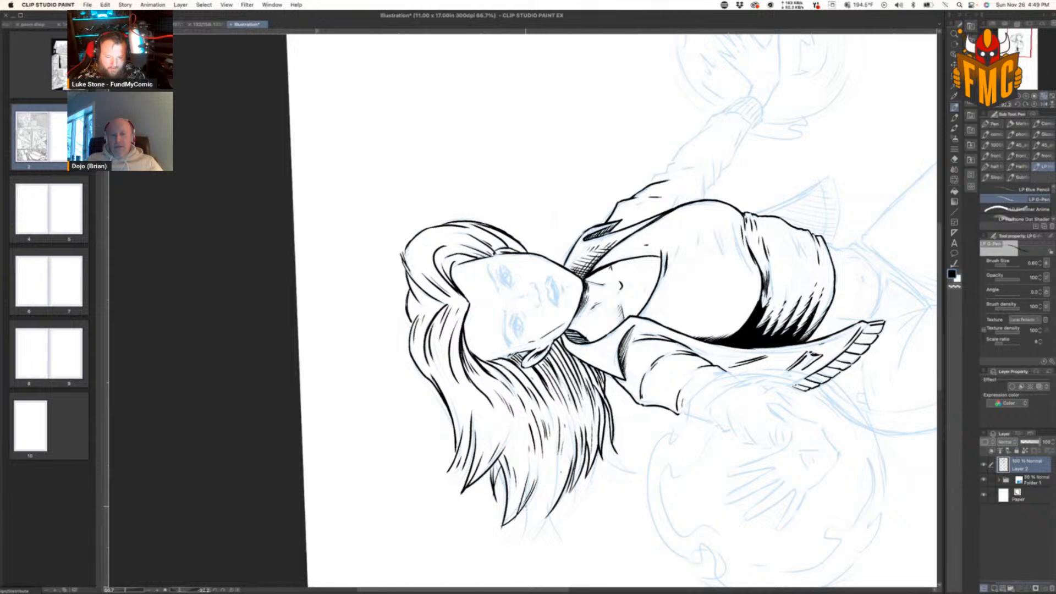
mouse_move(528, 505)
mouse_down()
mouse_move(520, 544)
mouse_move(541, 522)
mouse_up()
mouse_move(564, 466)
mouse_down()
mouse_move(545, 503)
mouse_move(566, 474)
mouse_up()
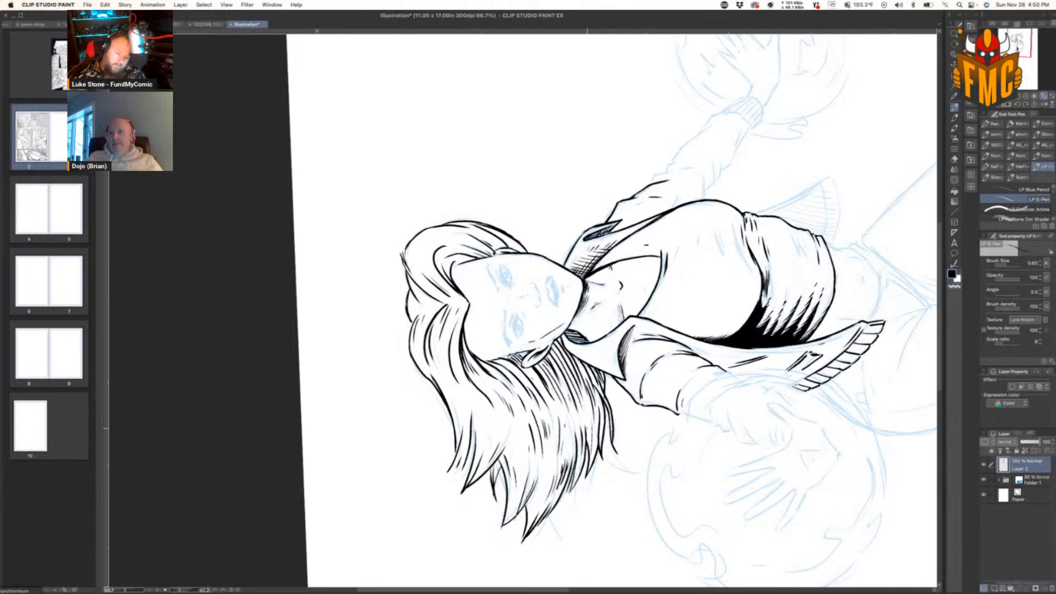
Step: Fill the middle locks of the flowing hair with fine inked strands running toward the lower pointed tips
drag(513, 424, 504, 475)
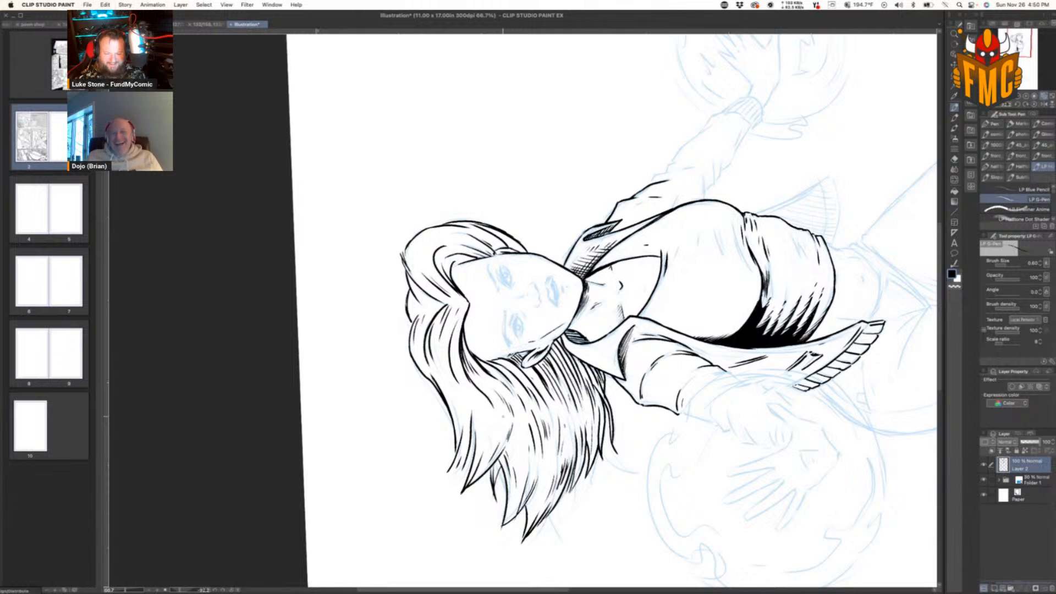
drag(513, 444, 505, 469)
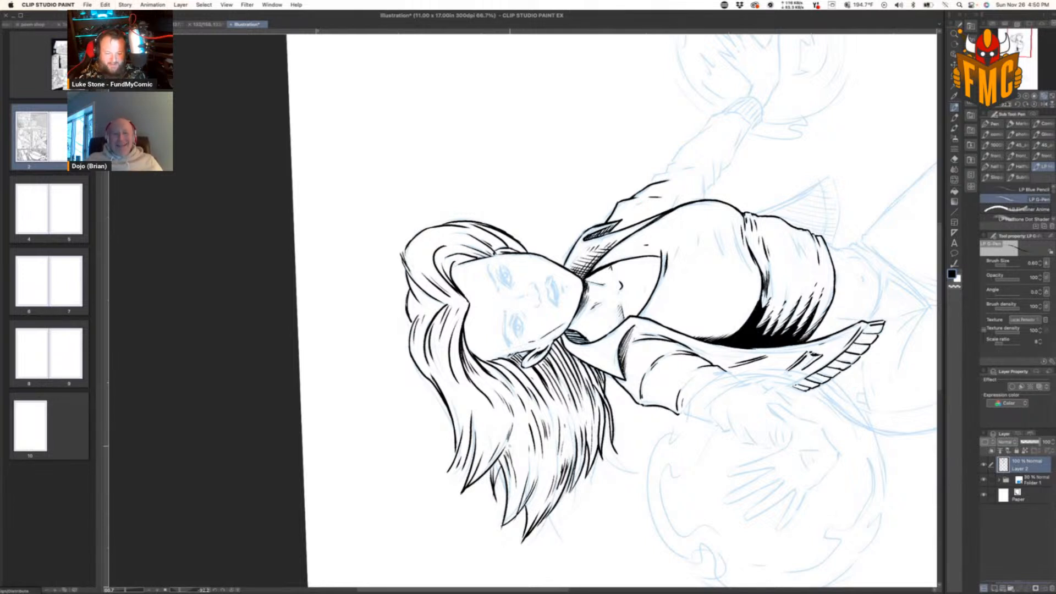
mouse_move(522, 431)
mouse_down()
mouse_move(519, 457)
mouse_move(495, 473)
mouse_move(517, 512)
mouse_move(539, 469)
mouse_up()
key(e)
key(p)
drag(529, 515, 536, 485)
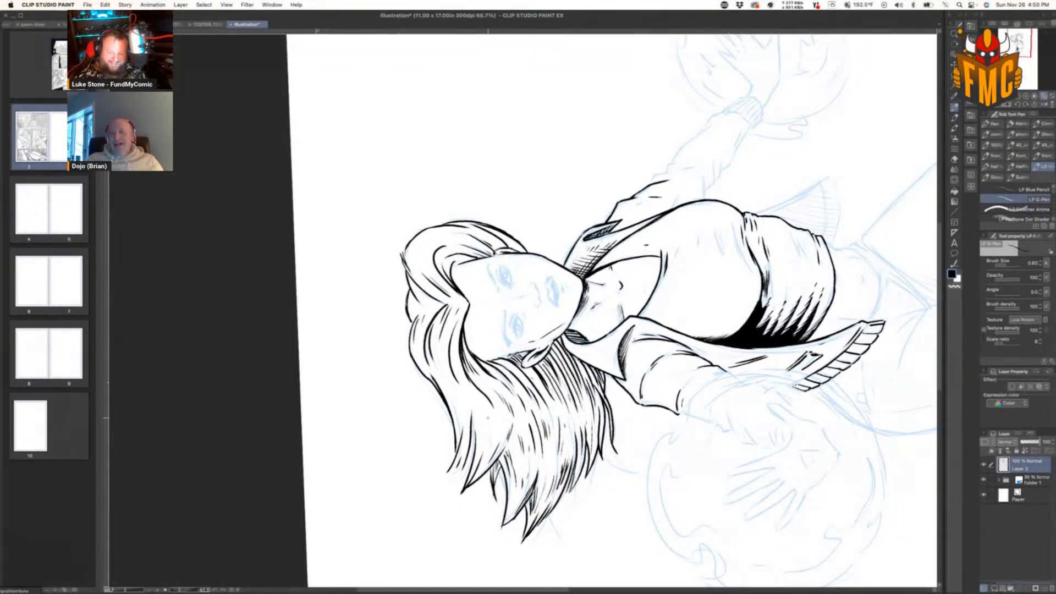
Step: Add fine strands inside the upper pointed locks and along the outer edge of the hair on the near side
mouse_move(457, 469)
mouse_down()
mouse_move(474, 448)
mouse_move(450, 394)
mouse_move(473, 407)
mouse_up()
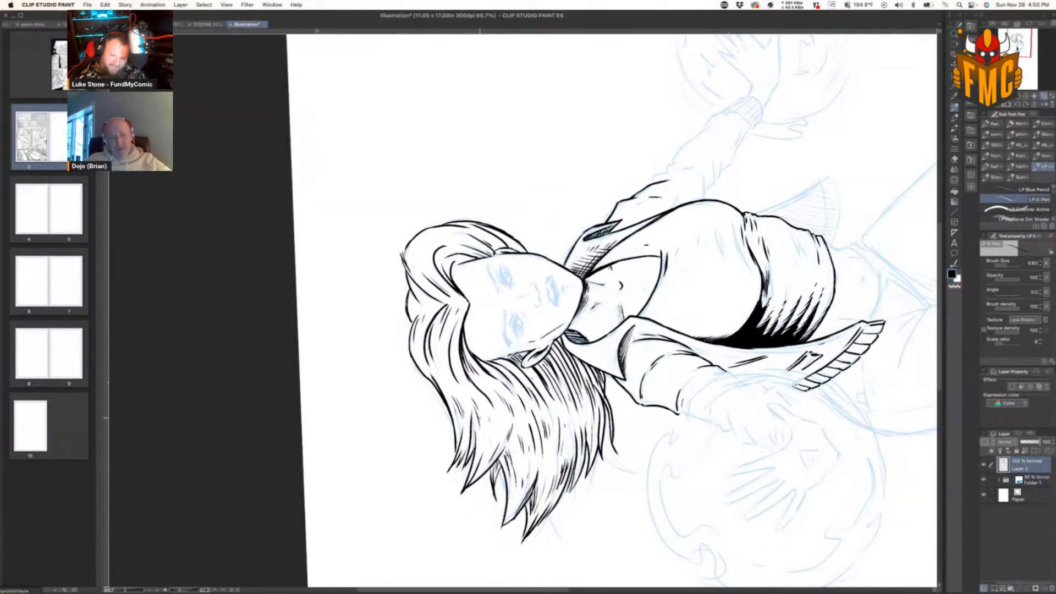
mouse_move(487, 444)
mouse_down()
mouse_move(481, 415)
mouse_move(487, 432)
mouse_up()
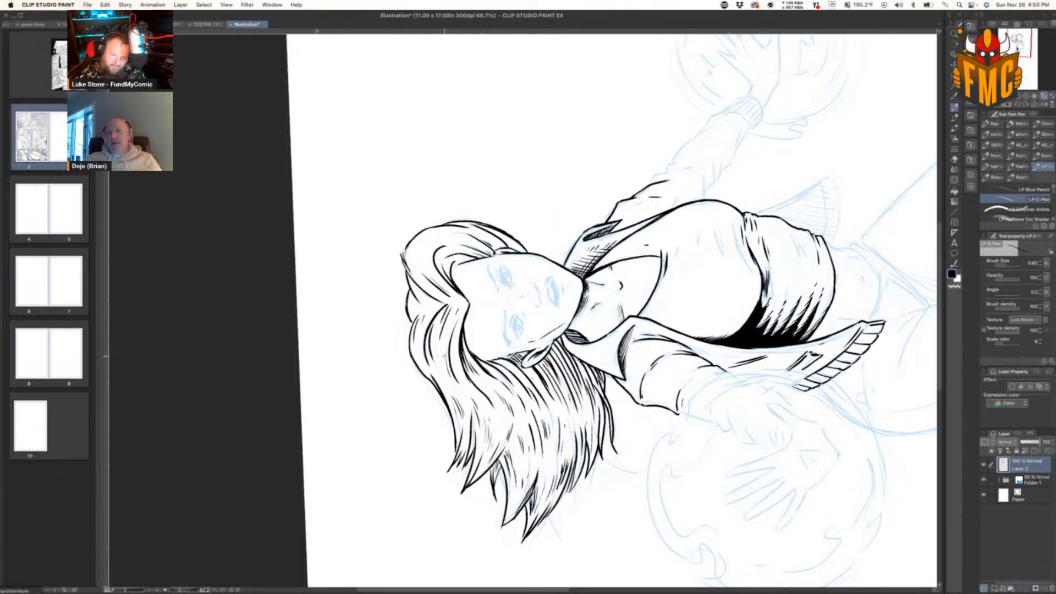
mouse_move(454, 379)
mouse_down()
mouse_move(441, 357)
mouse_move(446, 376)
mouse_up()
drag(441, 363, 440, 374)
drag(435, 367, 441, 378)
Step: Ink both eyebrows and both eyes, including lids, lashes and dark pupils, over the blue pencil face
drag(610, 308, 575, 368)
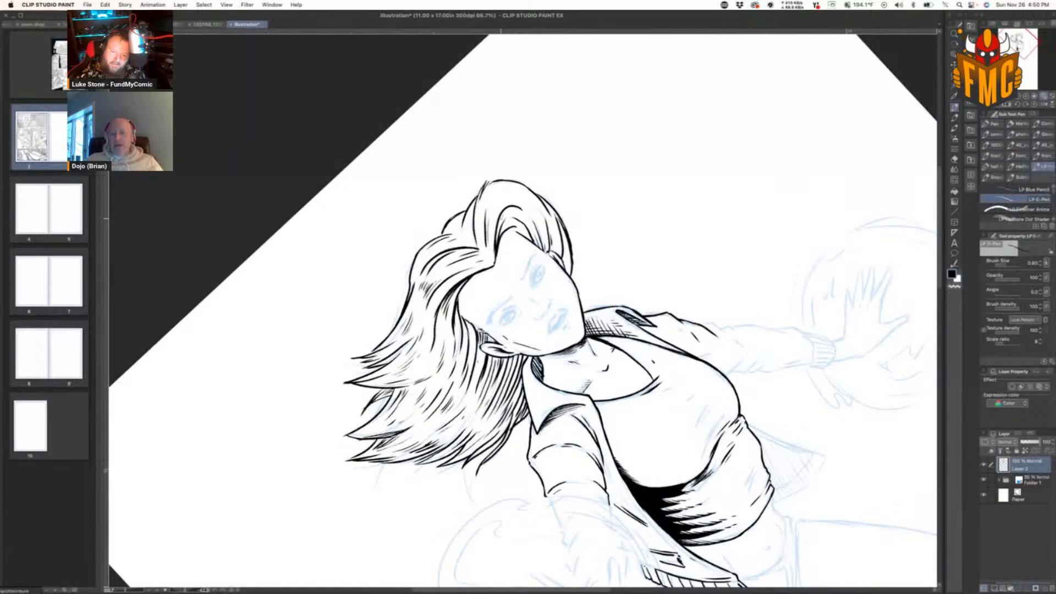
mouse_move(504, 214)
mouse_down()
mouse_move(497, 242)
mouse_move(536, 245)
mouse_up()
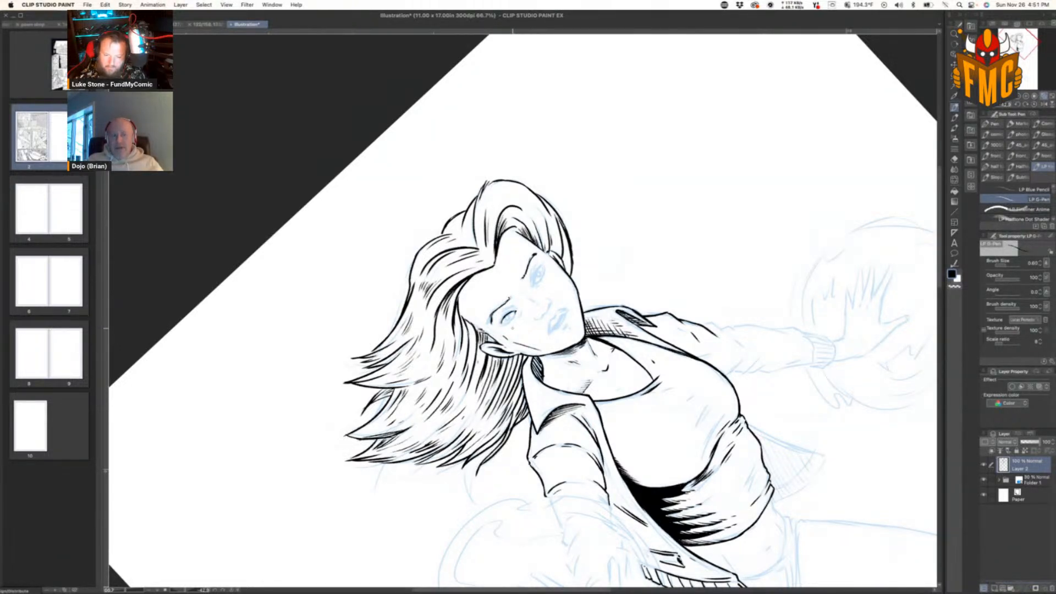
key(r)
drag(667, 315, 662, 272)
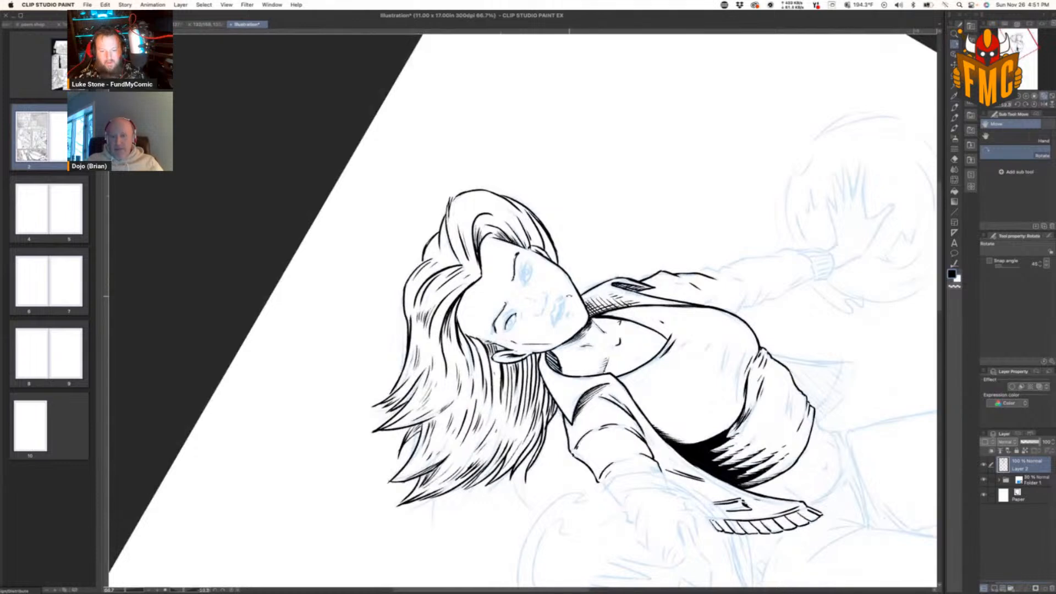
key(super+plus)
key(space)
drag(558, 332, 580, 279)
key(p)
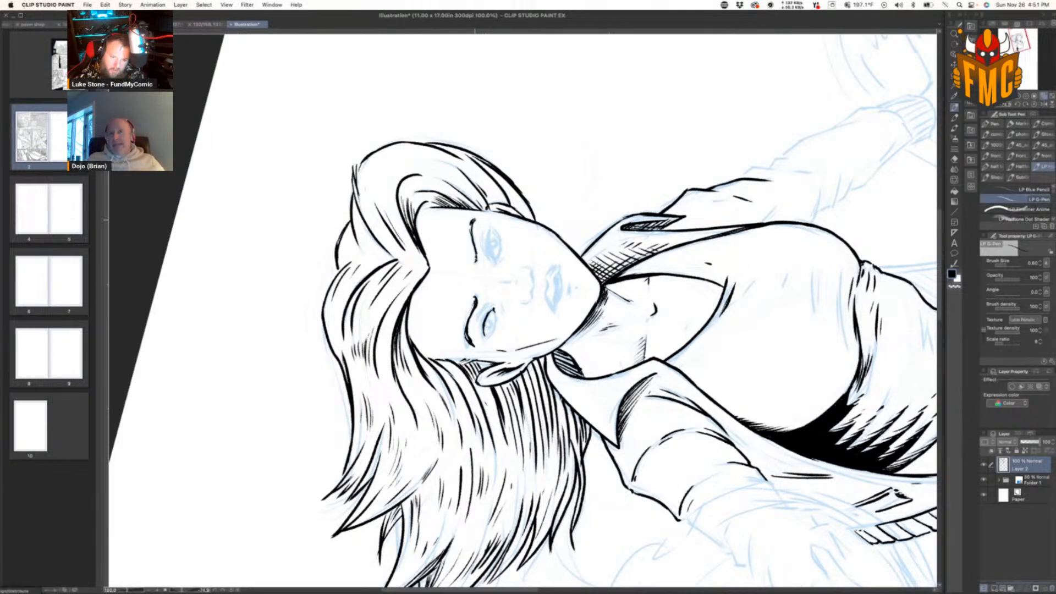
drag(487, 227, 493, 238)
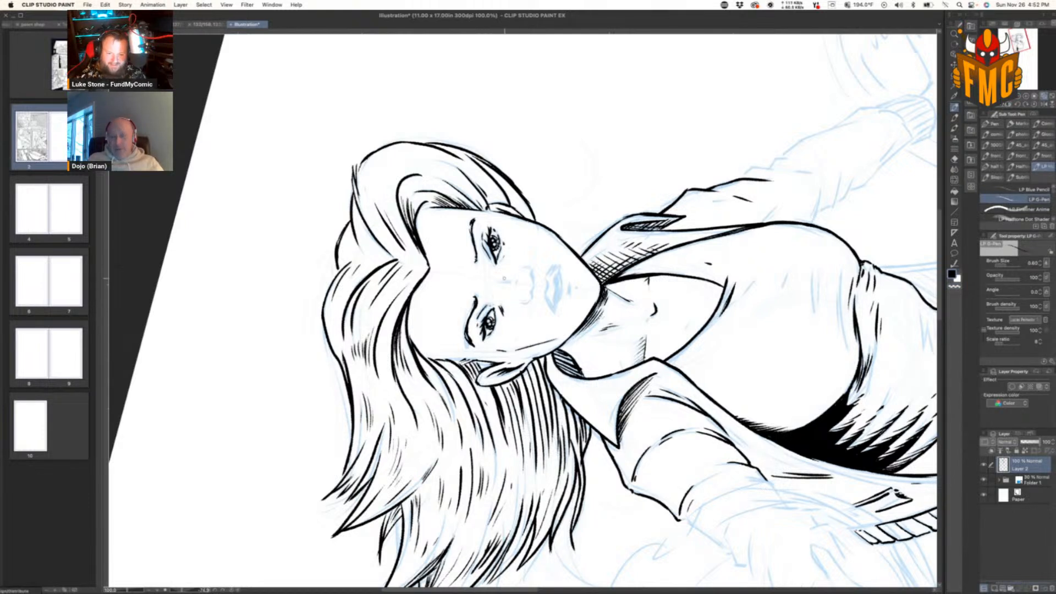
Step: Ink the nose with short strokes for the bridge, nostrils and tip
key(r)
drag(675, 241, 638, 455)
key(p)
mouse_move(547, 282)
mouse_down()
mouse_move(552, 295)
mouse_move(531, 315)
mouse_up()
key(r)
mouse_move(703, 365)
mouse_down()
mouse_move(703, 283)
mouse_move(617, 155)
mouse_up()
key(p)
mouse_move(538, 275)
mouse_down()
mouse_move(540, 289)
mouse_move(540, 277)
mouse_up()
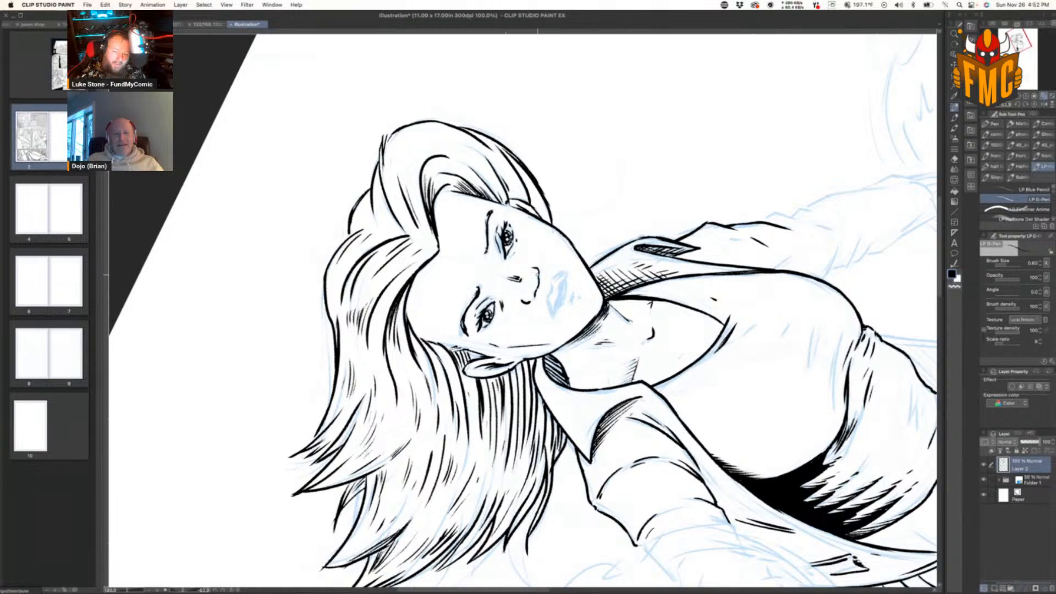
Step: Ink the parted lips with a solid black opening and add small contour marks around the mouth
mouse_move(551, 283)
mouse_down()
mouse_move(551, 296)
mouse_move(566, 268)
mouse_move(549, 322)
mouse_move(564, 294)
mouse_move(555, 304)
mouse_up()
mouse_move(562, 289)
mouse_down()
mouse_move(554, 310)
mouse_move(572, 307)
mouse_move(567, 285)
mouse_move(554, 313)
mouse_move(546, 299)
mouse_up()
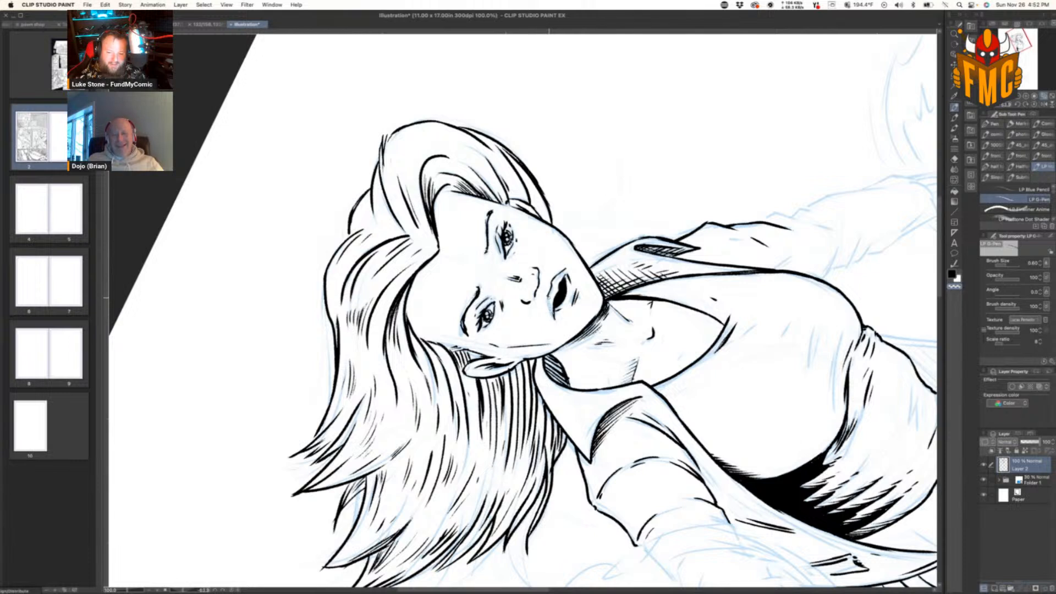
drag(551, 296, 550, 323)
drag(564, 268, 572, 262)
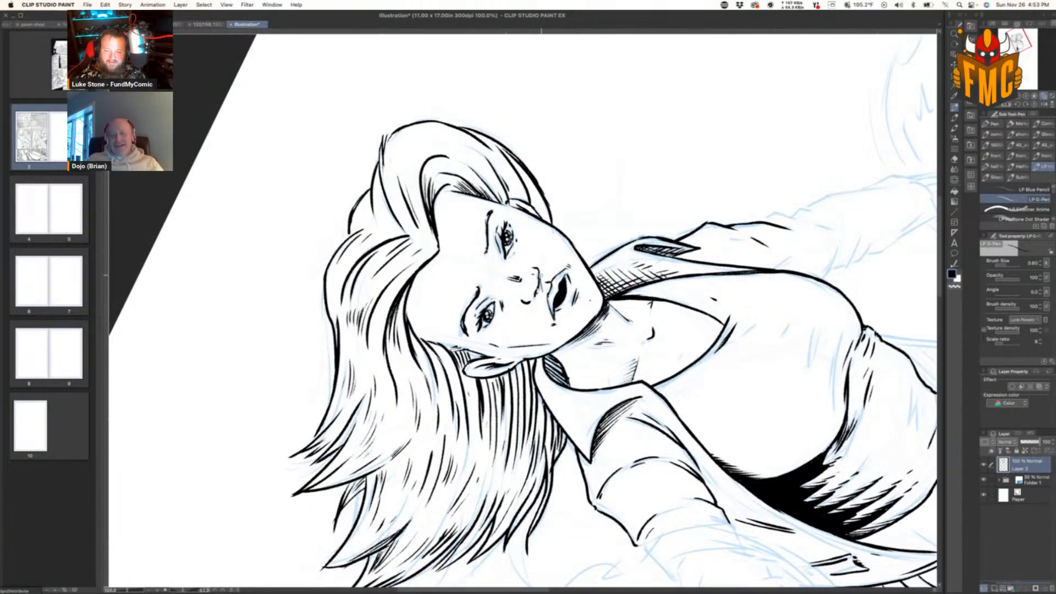
Step: Ink a short contour line on the forehead beside the near hairline
key(r)
drag(542, 286, 706, 436)
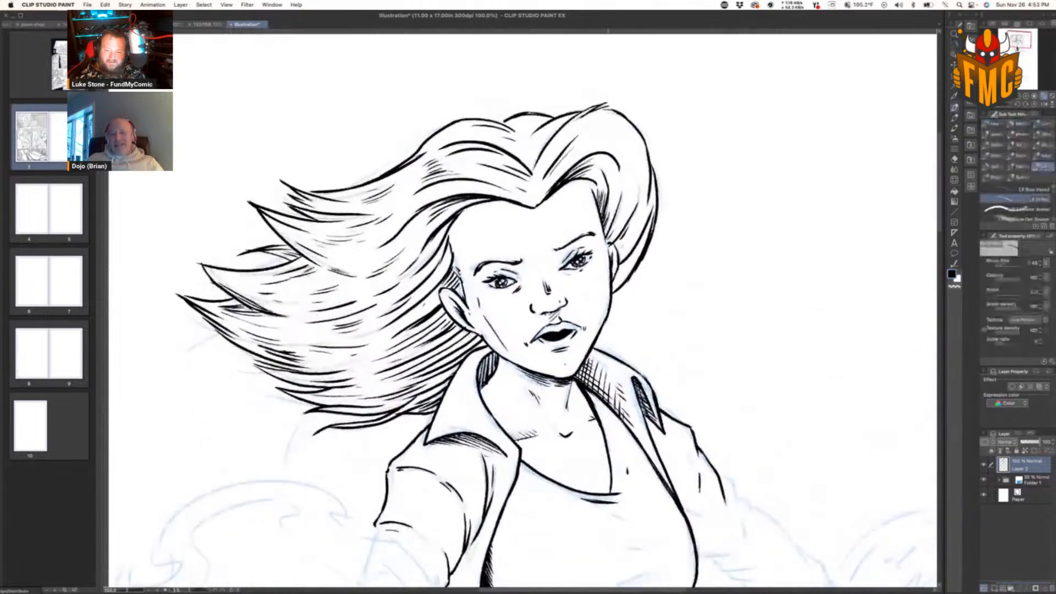
scroll(605, 281, down, 2)
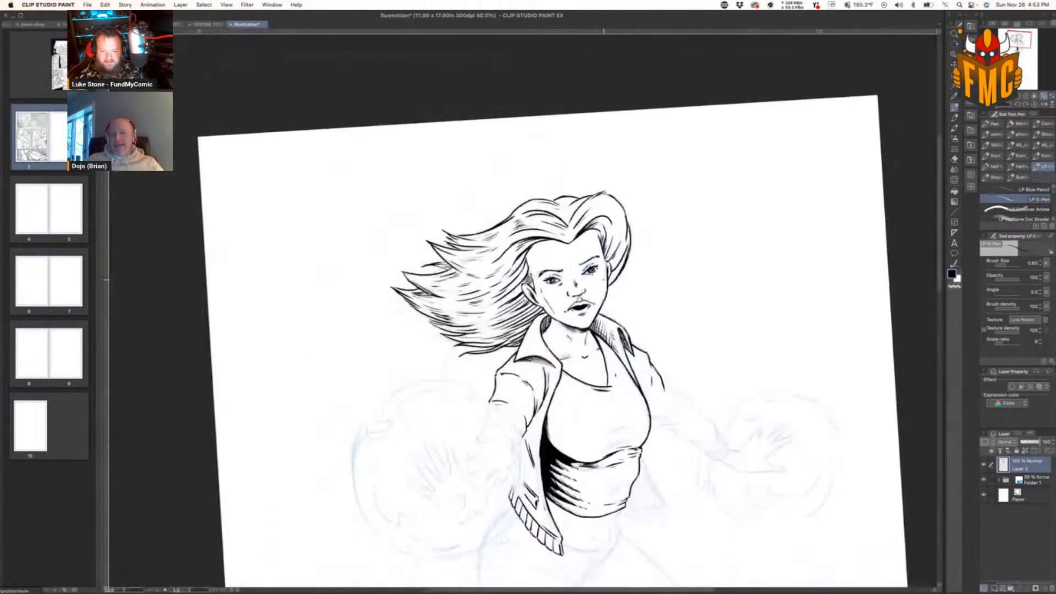
scroll(605, 292, up, 1)
scroll(592, 279, up, 1)
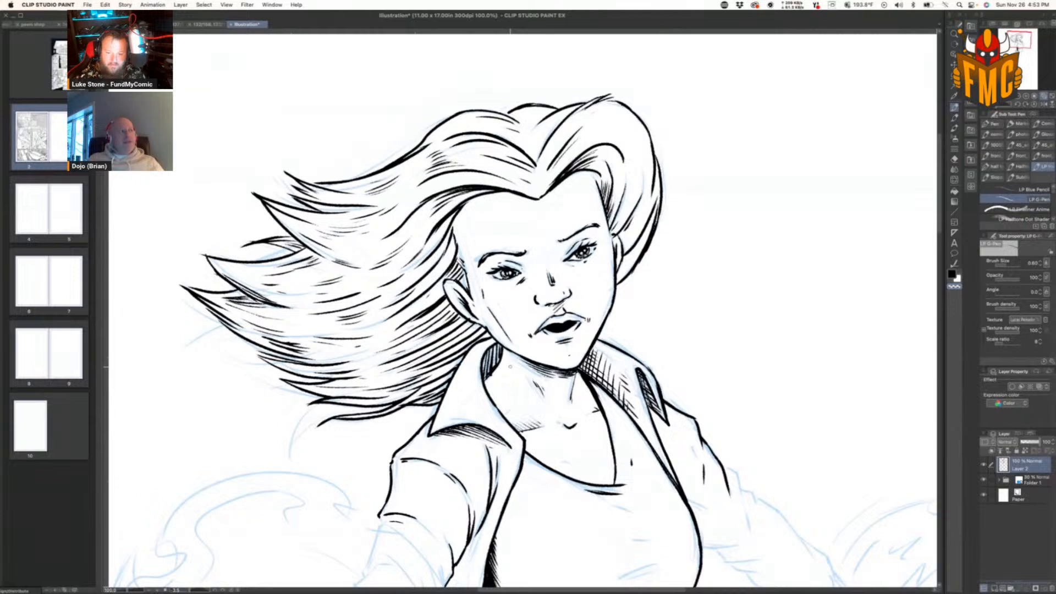
drag(463, 212, 472, 236)
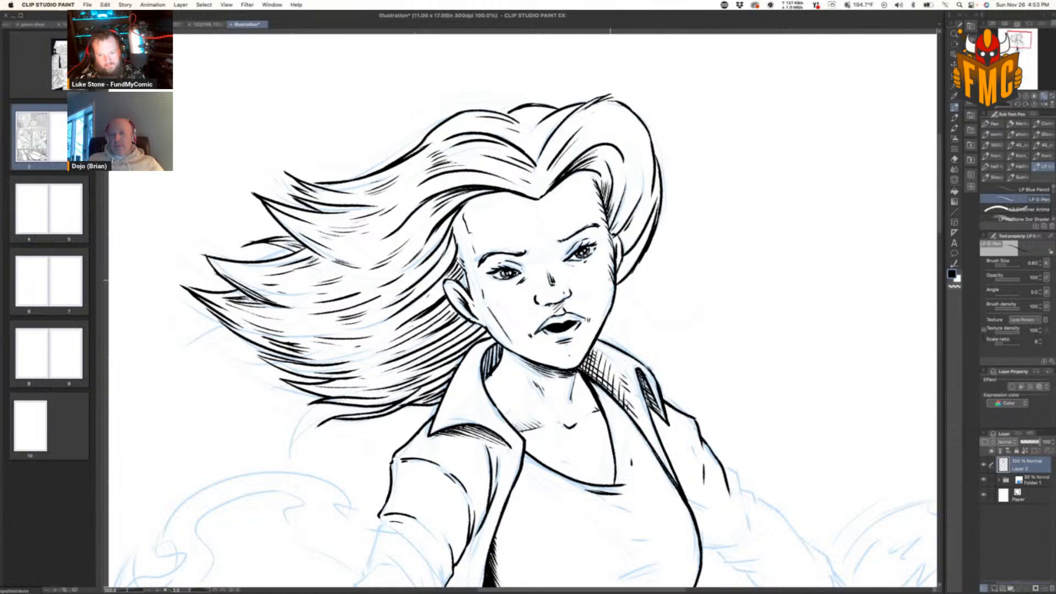
Step: Undo the last hatching strokes along the far hairline
key(super+z)
key(super+z)
key(super+z)
key(super+z)
key(super+z)
key(super+z)
key(super+z)
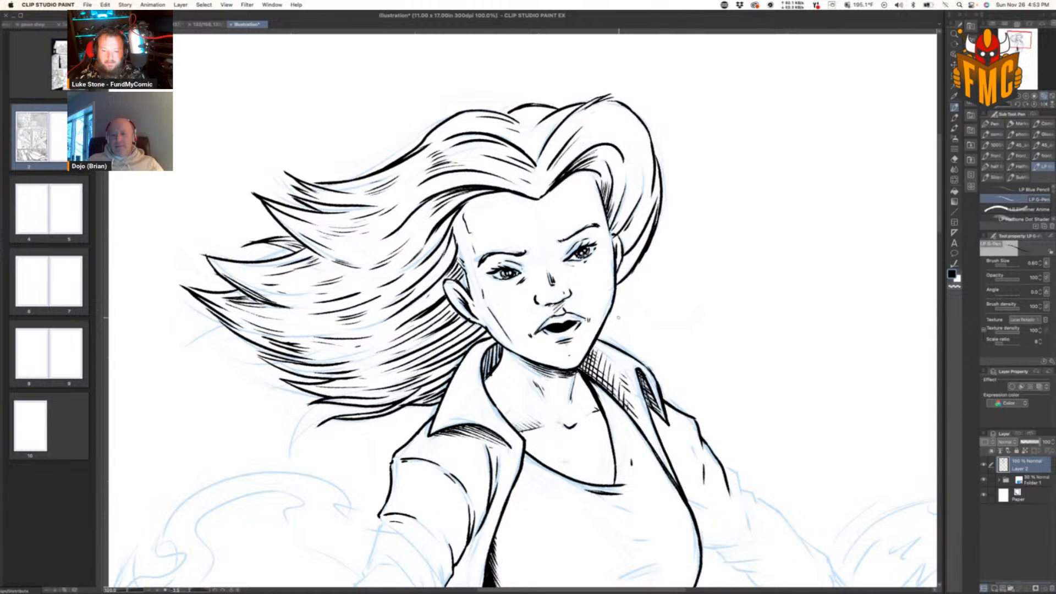
Step: Ink the outline and main folds of the far jacket sleeve from the shoulder down to the cuff
scroll(671, 365, down, 1)
key(space)
drag(675, 377, 481, 193)
key(r)
drag(645, 179, 700, 303)
mouse_move(515, 288)
mouse_down()
mouse_move(532, 302)
mouse_move(526, 371)
mouse_move(548, 370)
mouse_up()
drag(561, 324, 556, 364)
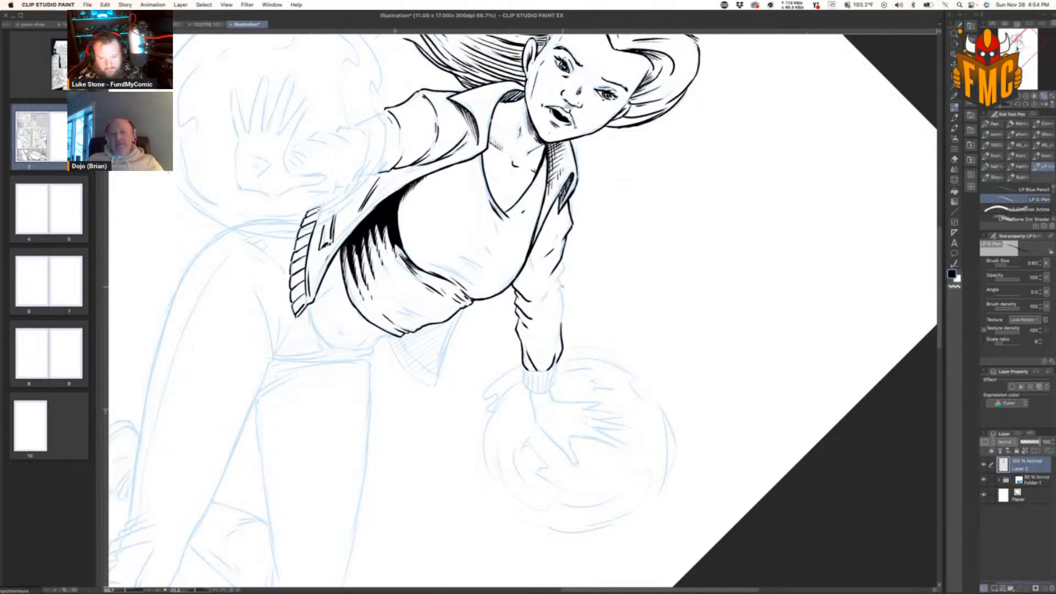
drag(561, 290, 558, 344)
drag(562, 254, 553, 302)
Step: Add wrinkle lines and hatched shadows along the underside of the far jacket sleeve
key(shift+space)
drag(641, 276, 550, 165)
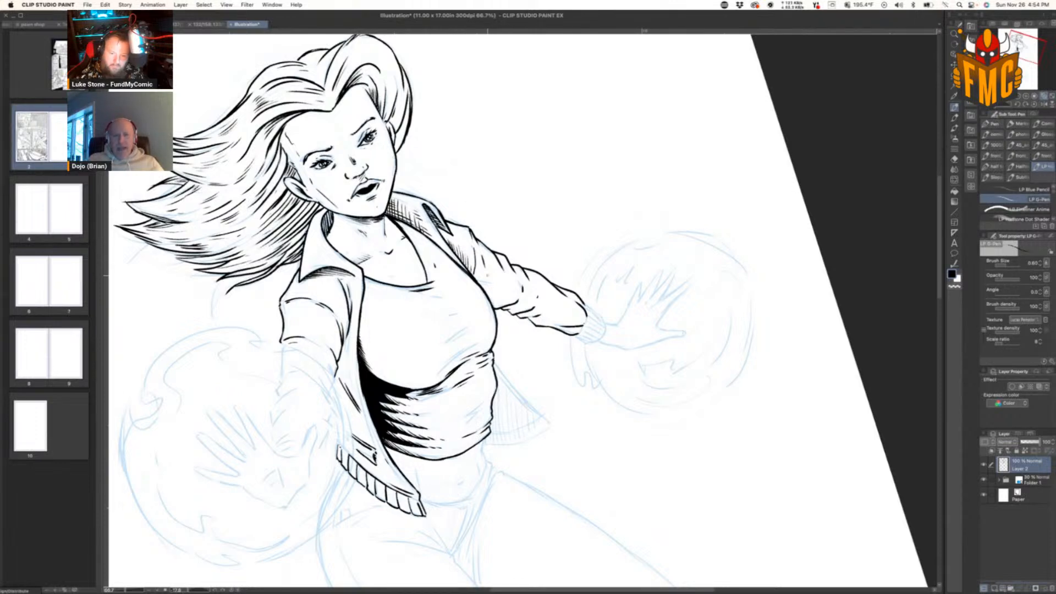
drag(659, 370, 596, 172)
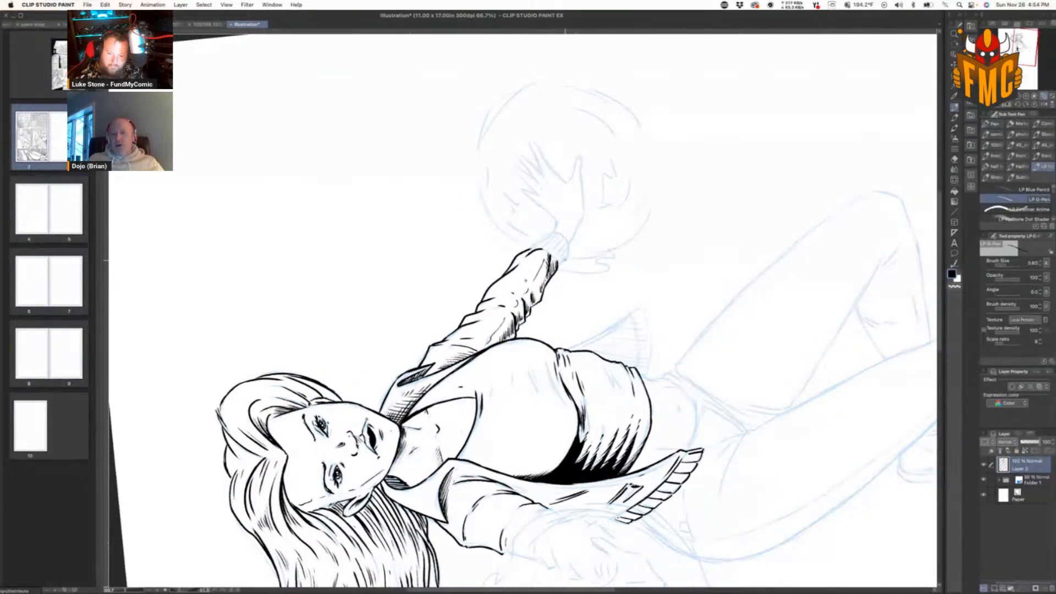
Step: Ink the ribbed cuff of the far sleeve, continuing into the wrist, palm edge and thumb
mouse_move(559, 262)
mouse_down()
mouse_move(568, 247)
mouse_move(549, 232)
mouse_move(636, 264)
mouse_move(608, 361)
mouse_move(599, 341)
mouse_up()
mouse_move(680, 310)
mouse_down()
mouse_move(683, 375)
mouse_move(568, 451)
mouse_up()
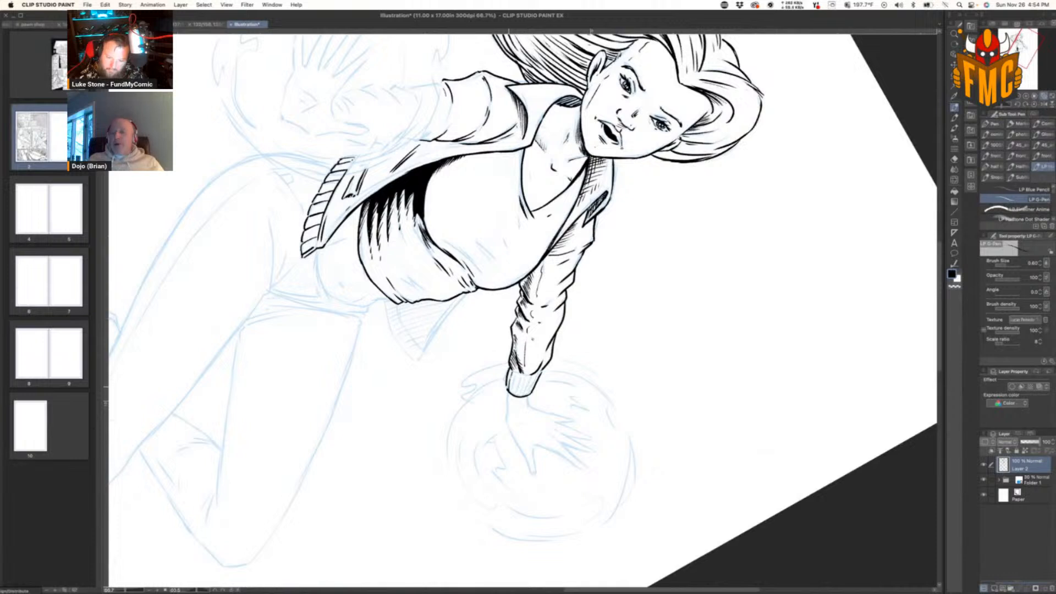
mouse_move(512, 376)
mouse_down()
mouse_move(510, 391)
mouse_move(528, 396)
mouse_move(508, 411)
mouse_move(532, 411)
mouse_up()
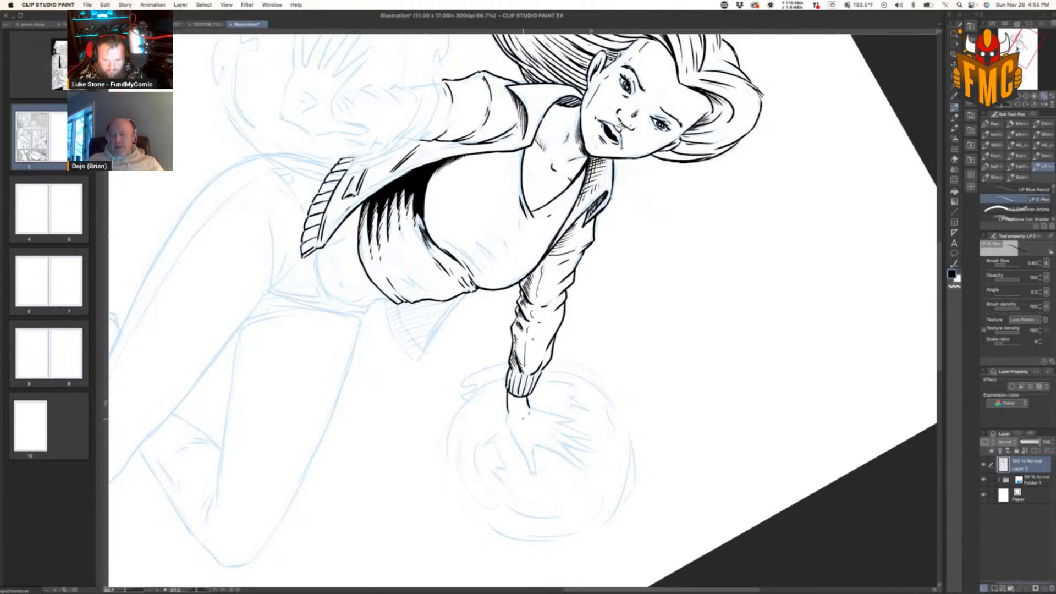
mouse_move(506, 409)
mouse_down()
mouse_move(531, 474)
mouse_move(536, 440)
mouse_move(533, 467)
mouse_move(667, 365)
mouse_move(627, 189)
mouse_up()
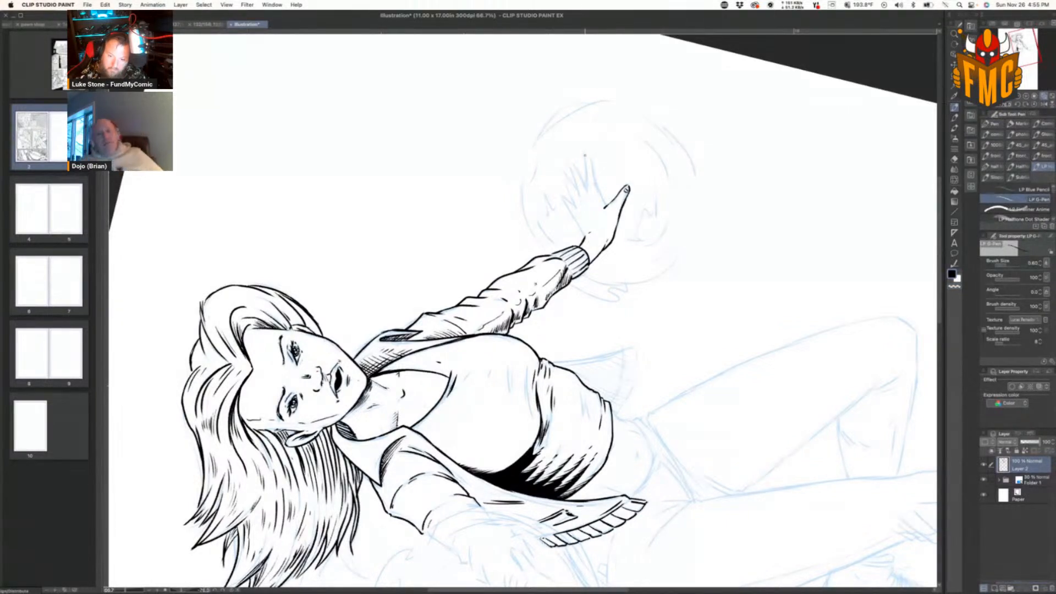
Step: Ink the spread fingers of the far hand from the index finger to the little finger, closing the hand outline
drag(585, 153, 589, 204)
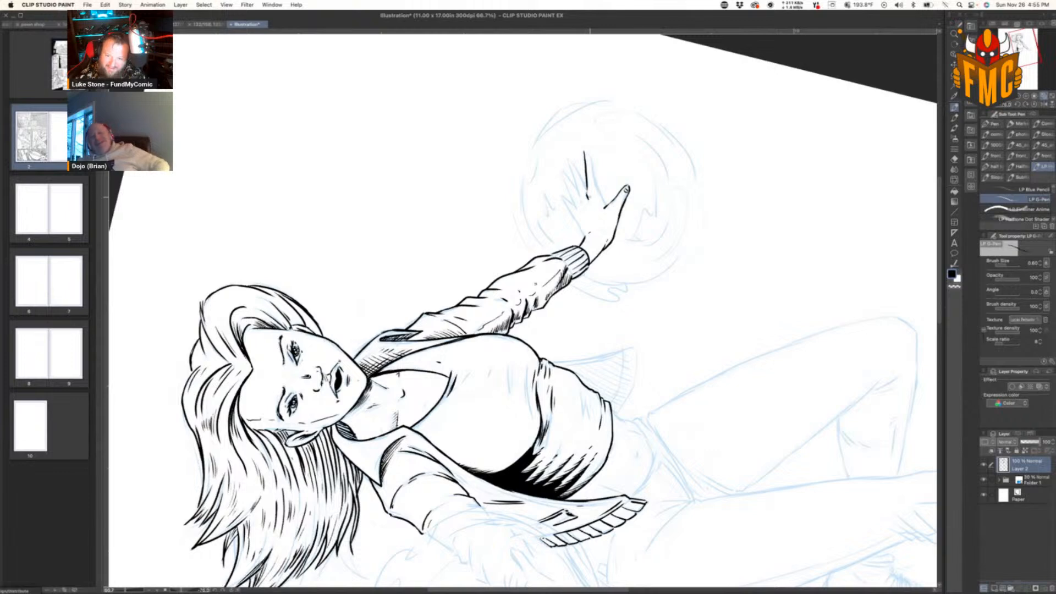
drag(585, 151, 603, 197)
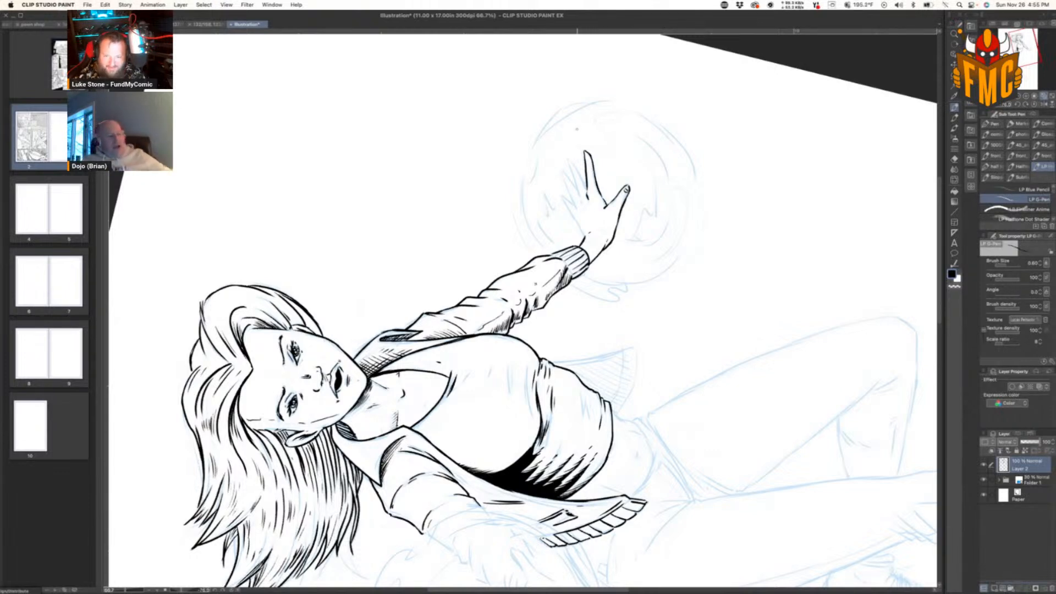
key(r)
drag(577, 141, 702, 402)
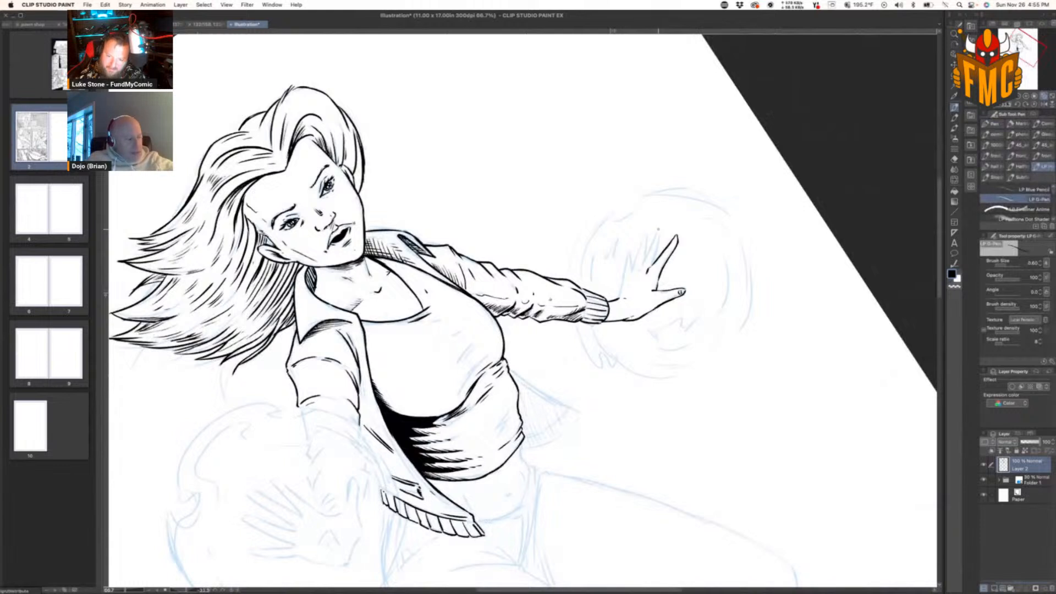
mouse_move(657, 233)
mouse_down()
mouse_move(640, 267)
mouse_move(655, 258)
mouse_move(633, 264)
mouse_up()
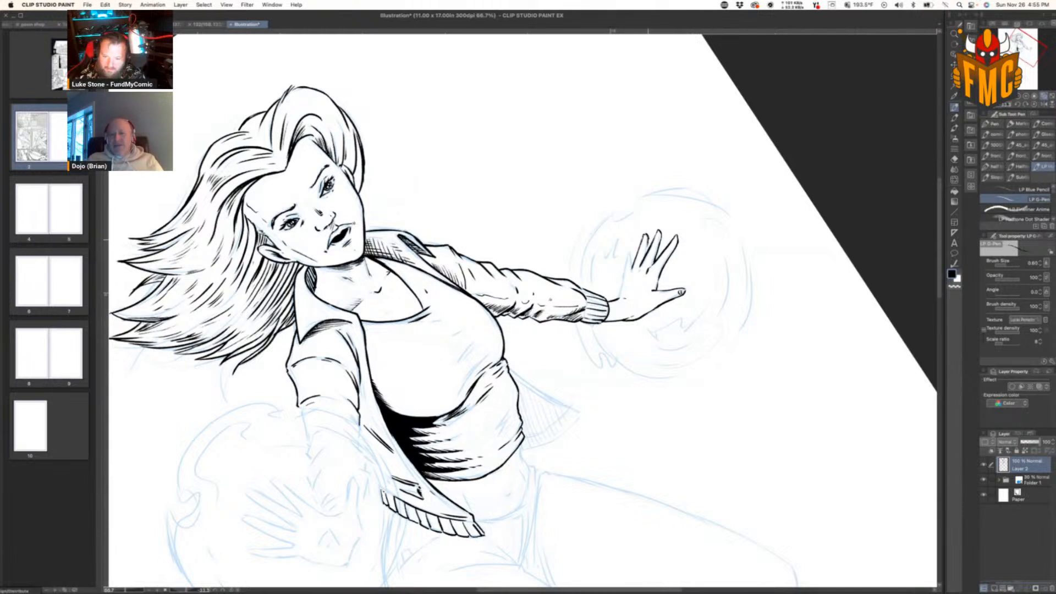
drag(629, 251, 620, 296)
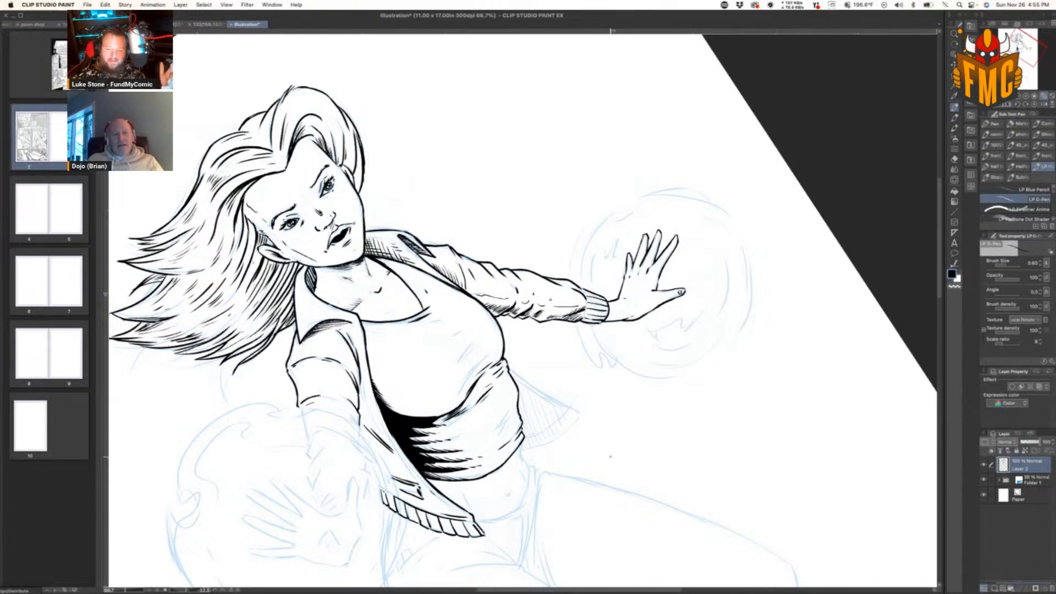
Step: Ink the long outer edge of the jacket flap hanging behind the far side of the waist
key(r)
drag(611, 457, 721, 307)
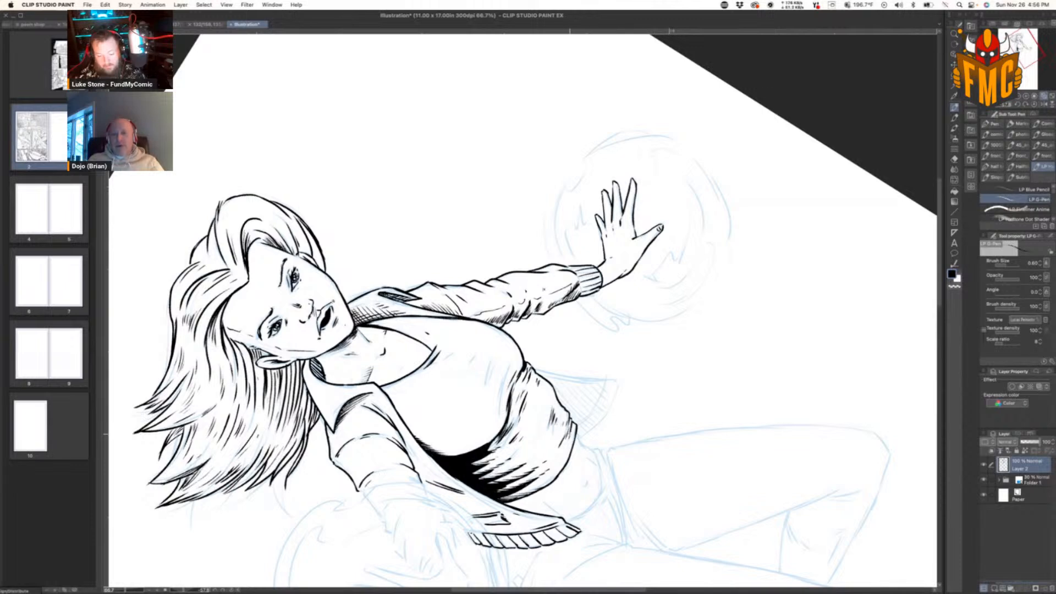
key(r)
drag(698, 332, 520, 487)
drag(467, 326, 463, 396)
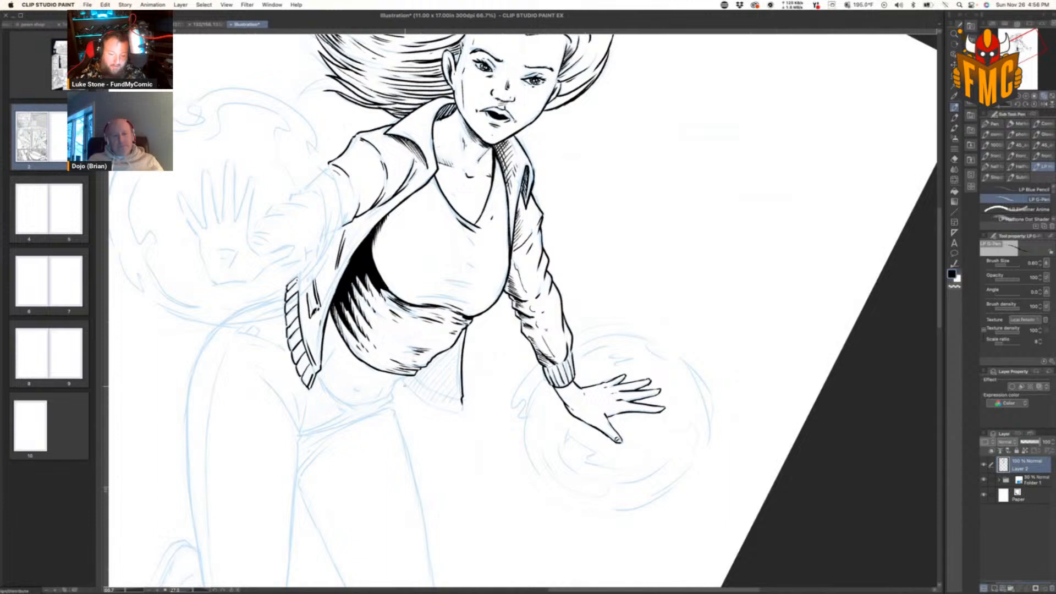
Step: Ink the short side contour of the bare waist just below the shirt hem
key(r)
drag(622, 330, 608, 263)
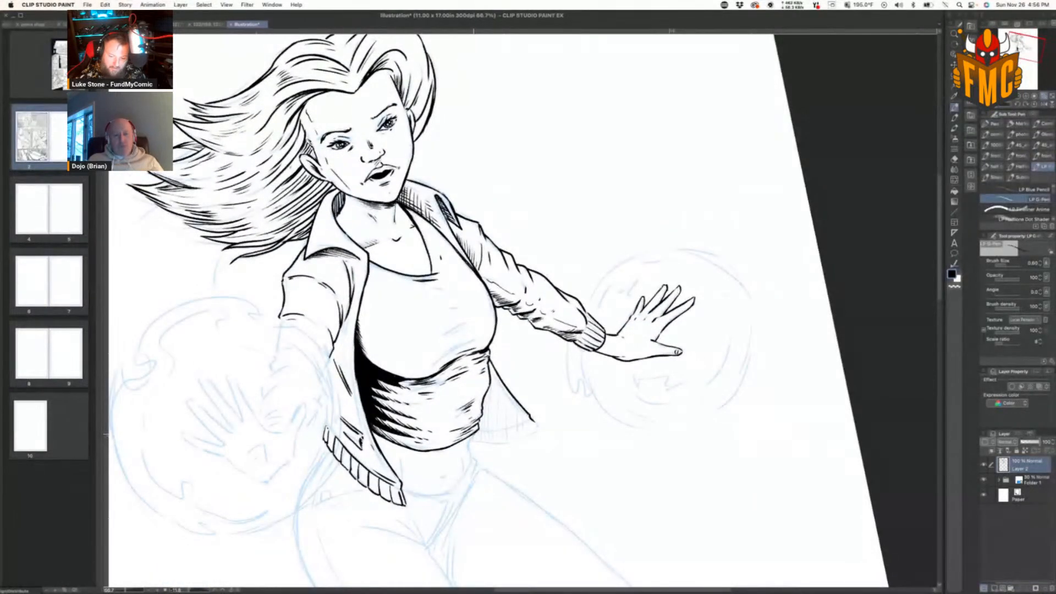
drag(468, 444, 472, 465)
Step: Outline the hem band of the far jacket flap, joining its lower edge to the inked side edge
key(r)
drag(682, 330, 601, 449)
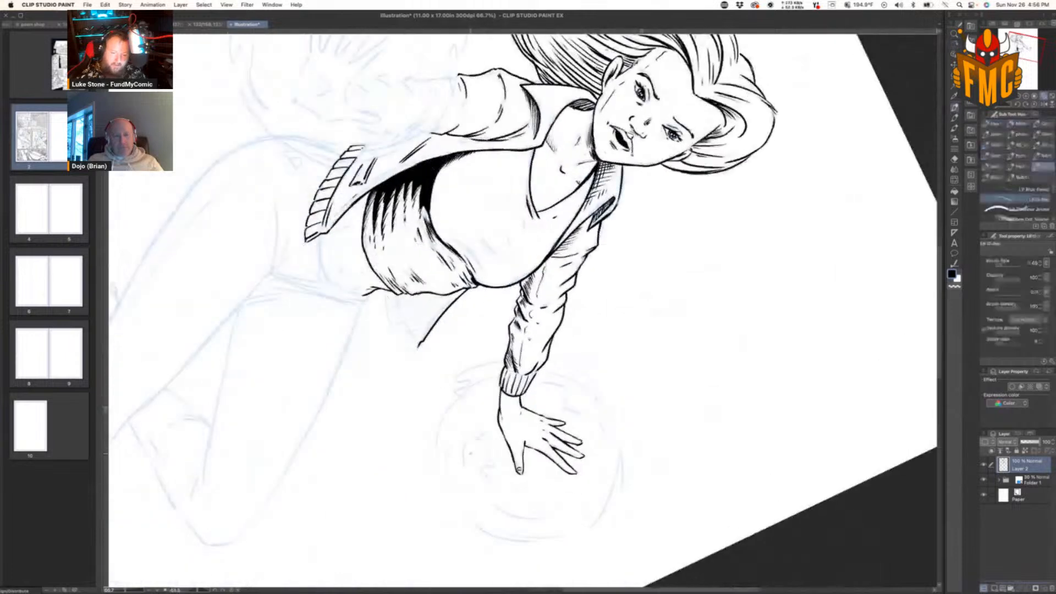
drag(384, 301, 410, 350)
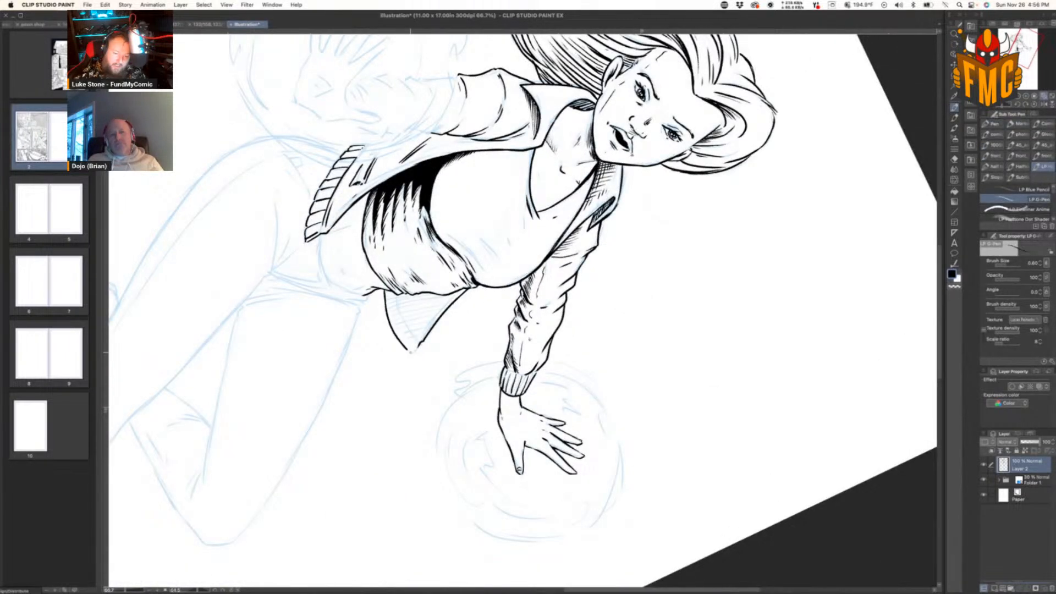
drag(397, 294, 417, 339)
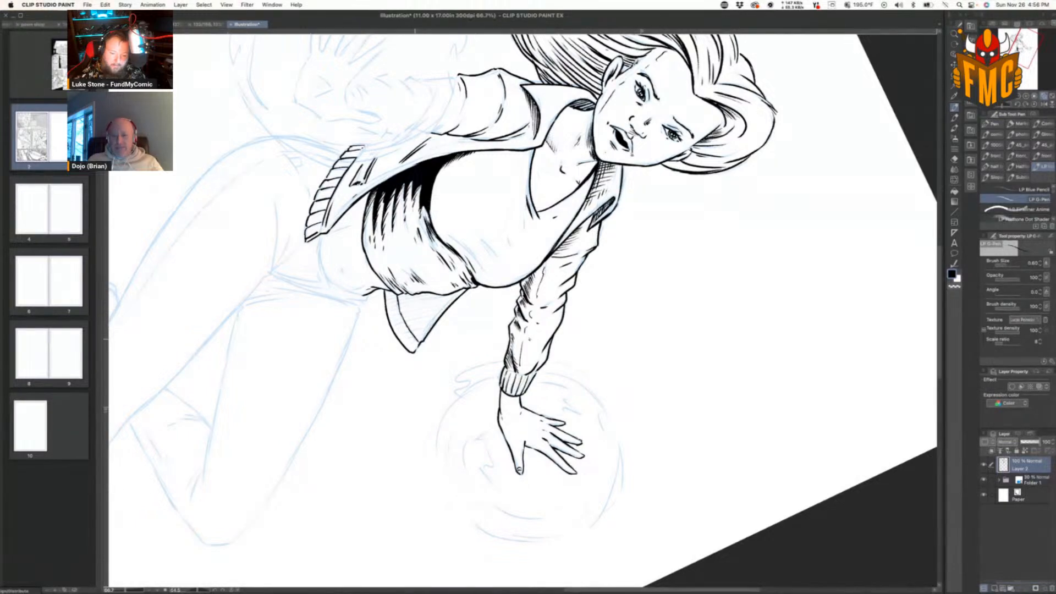
Step: Hatch the inside of the far jacket flap with parallel lines and add the ribbing lines to its hem band
key(r)
drag(688, 420, 569, 212)
key(p)
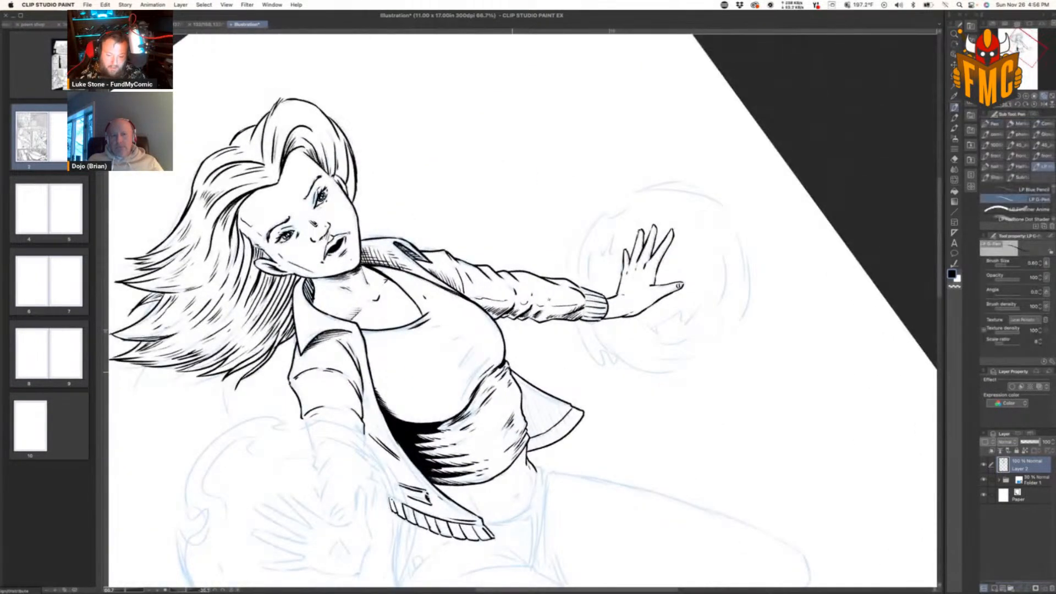
drag(516, 376, 542, 447)
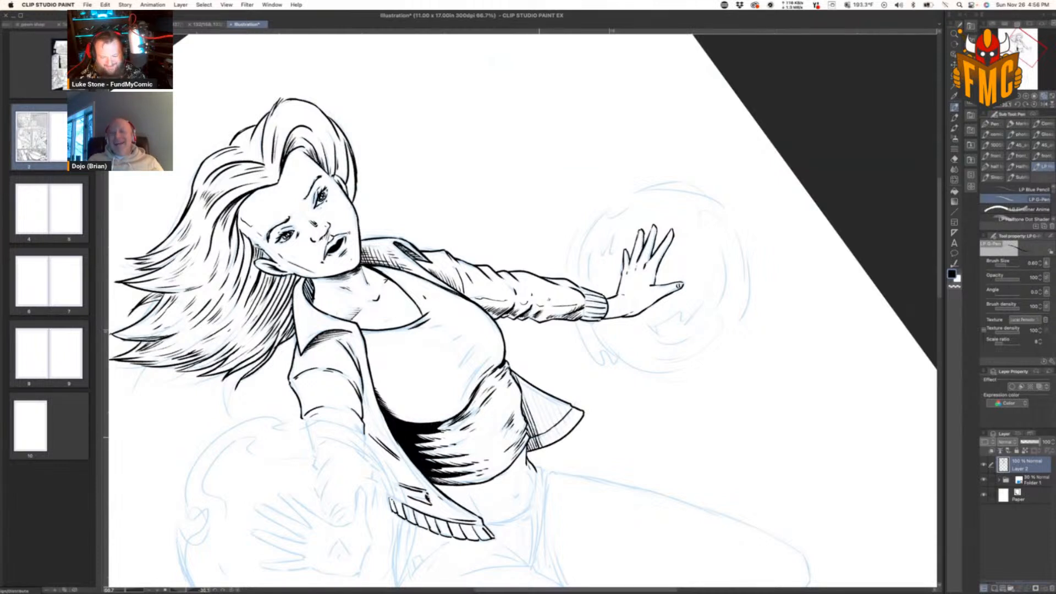
drag(517, 376, 546, 442)
drag(526, 381, 553, 445)
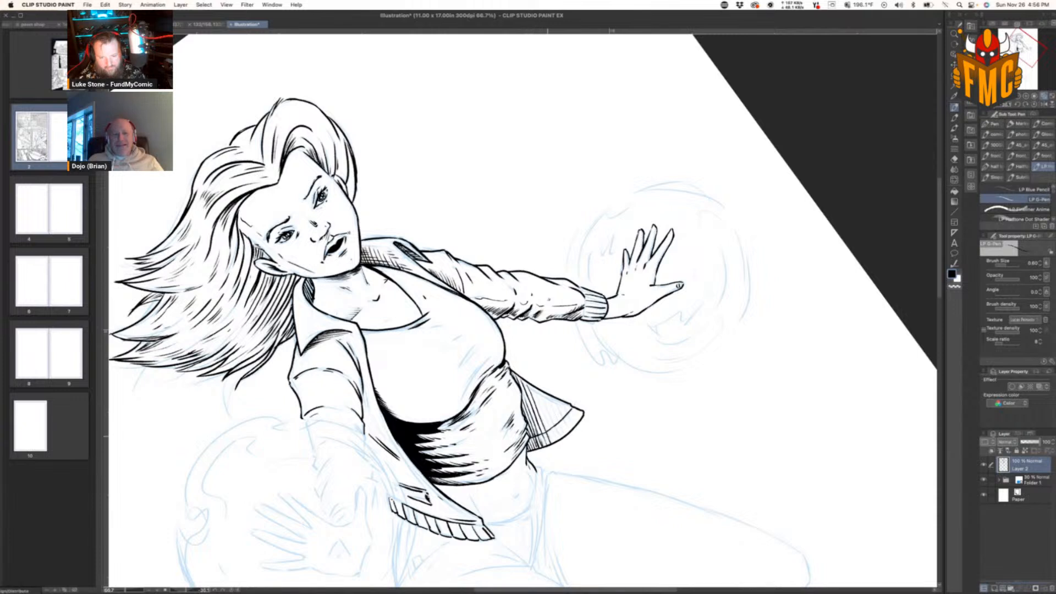
drag(532, 385, 557, 444)
drag(545, 399, 559, 433)
mouse_move(550, 396)
mouse_down()
mouse_move(565, 431)
mouse_move(576, 415)
mouse_up()
drag(572, 410, 579, 424)
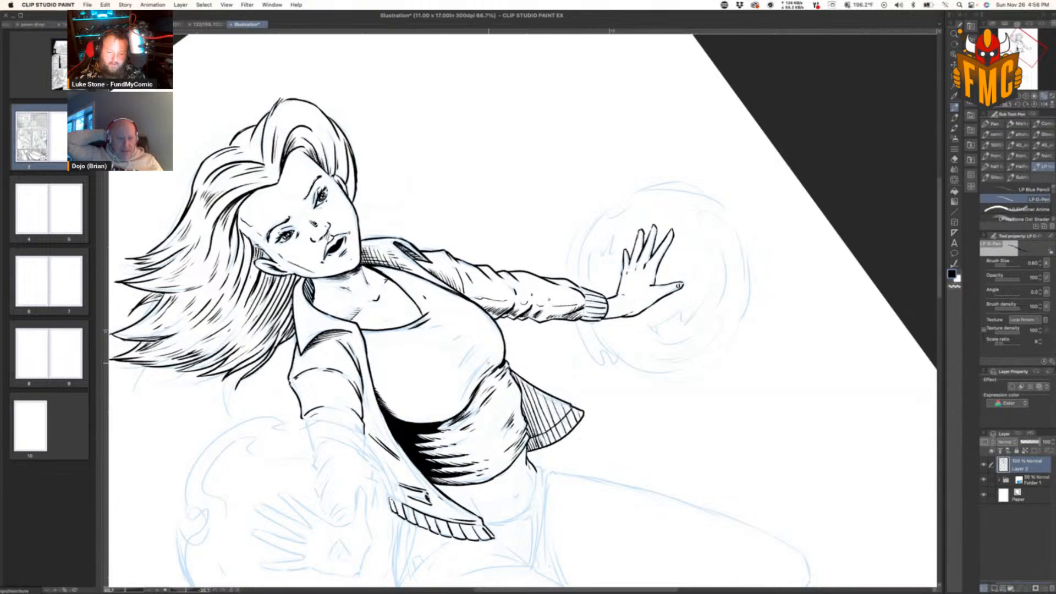
Step: Ink short fold lines on the shirt's far chest side and hatch the shadow edge beneath the bust
key(r)
drag(715, 385, 738, 308)
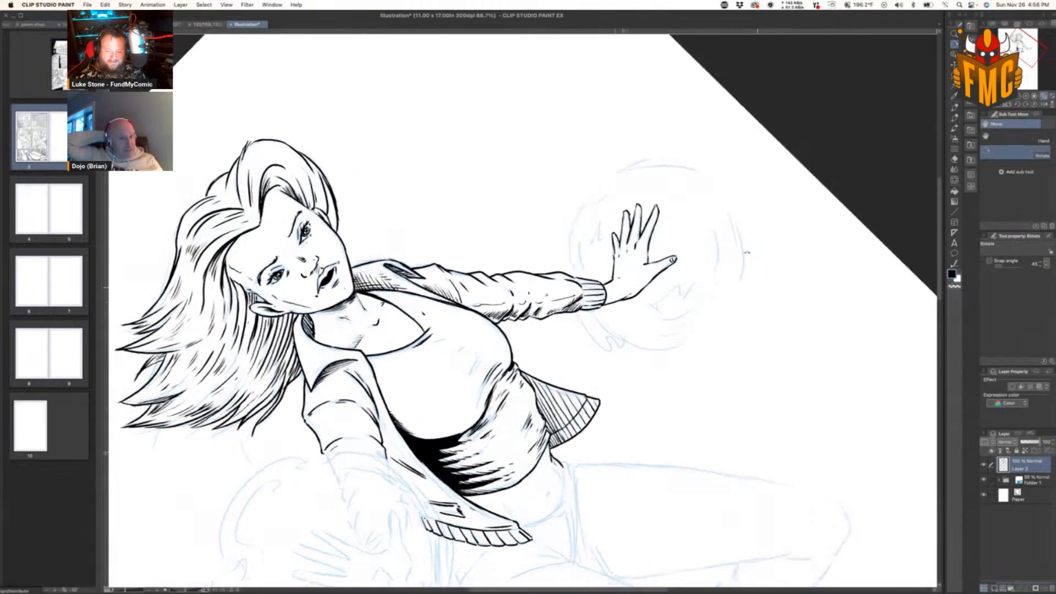
drag(747, 253, 694, 155)
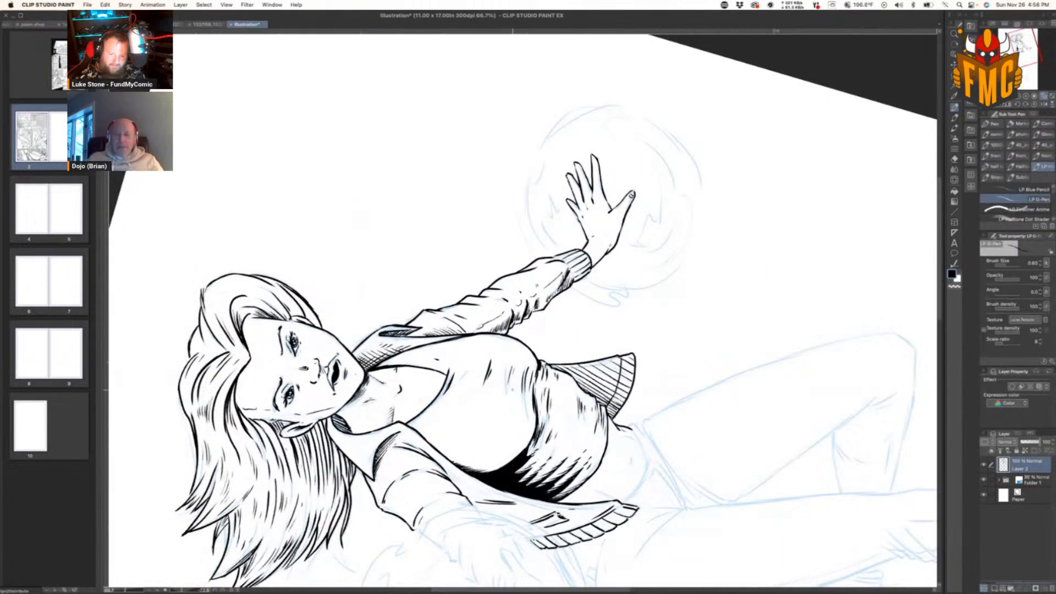
drag(530, 352, 539, 368)
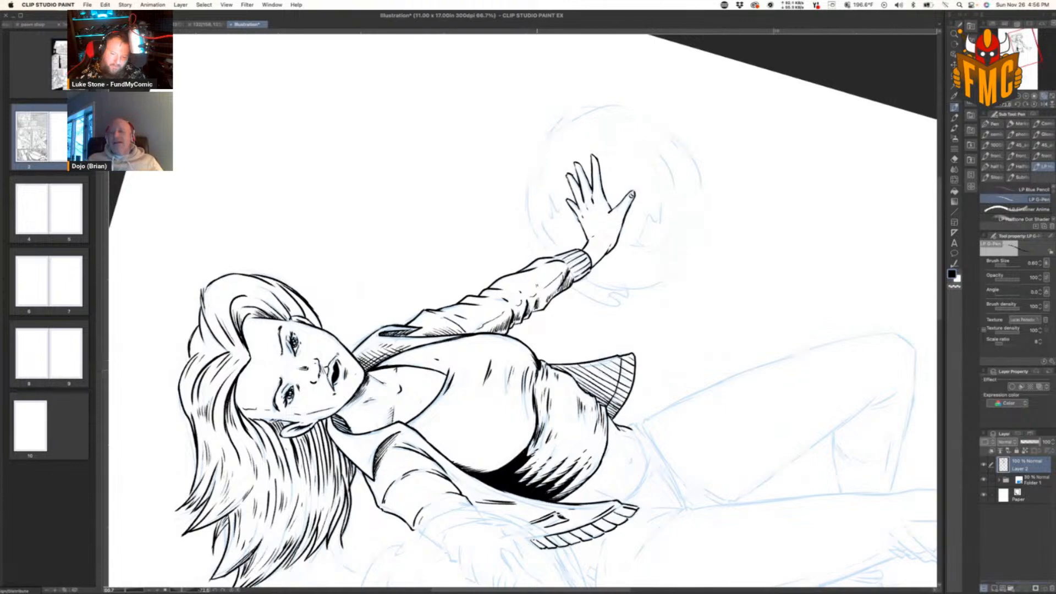
key(r)
drag(715, 192, 748, 298)
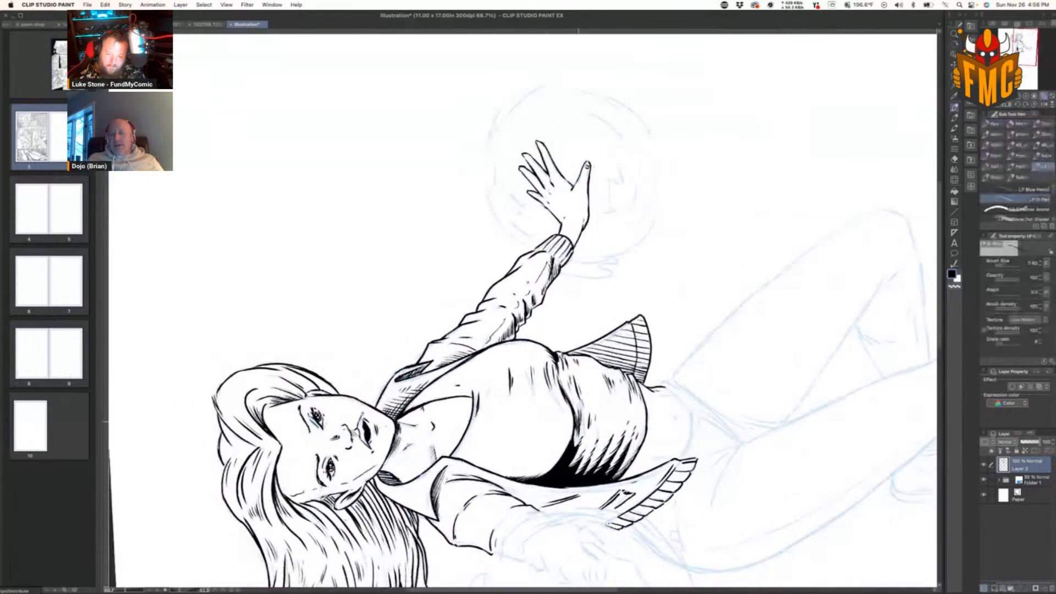
mouse_move(562, 391)
mouse_down()
mouse_move(575, 432)
mouse_move(560, 471)
mouse_up()
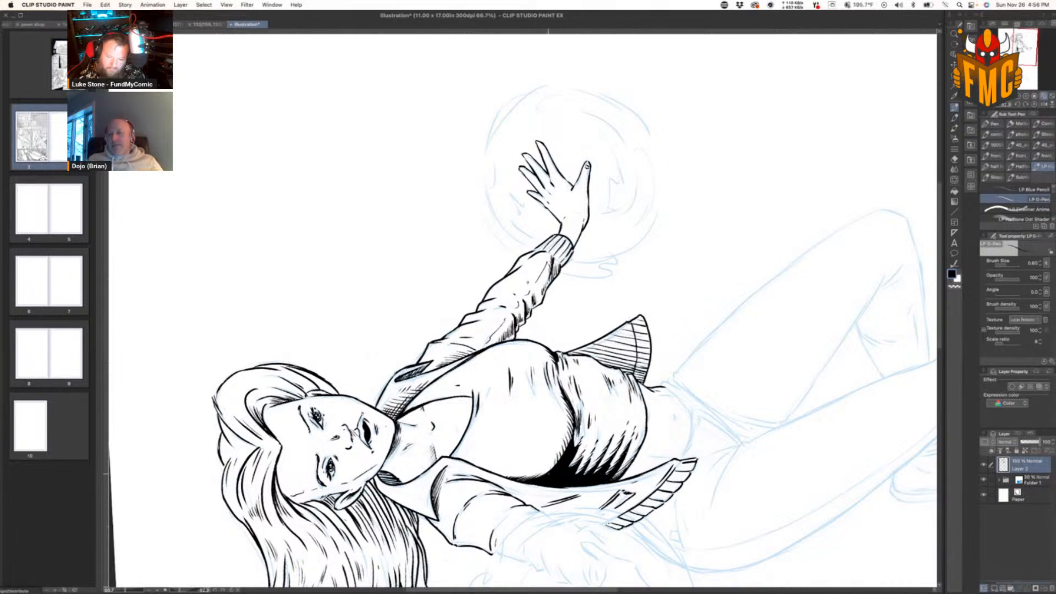
drag(568, 405, 574, 448)
Step: Hatch the near side of the shirt's chest along the open jacket edge, blending into the solid black shadow
key(r)
mouse_move(738, 381)
mouse_down()
mouse_move(731, 398)
mouse_move(580, 500)
mouse_move(391, 477)
mouse_up()
key(p)
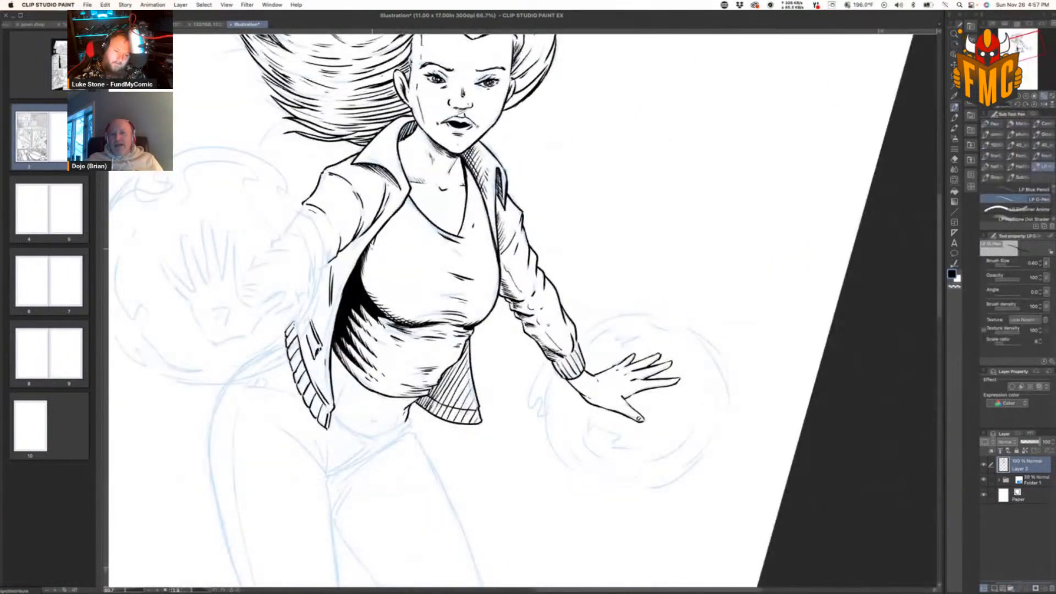
mouse_move(372, 238)
mouse_down()
mouse_move(383, 261)
mouse_move(366, 283)
mouse_move(377, 304)
mouse_up()
drag(374, 288, 386, 315)
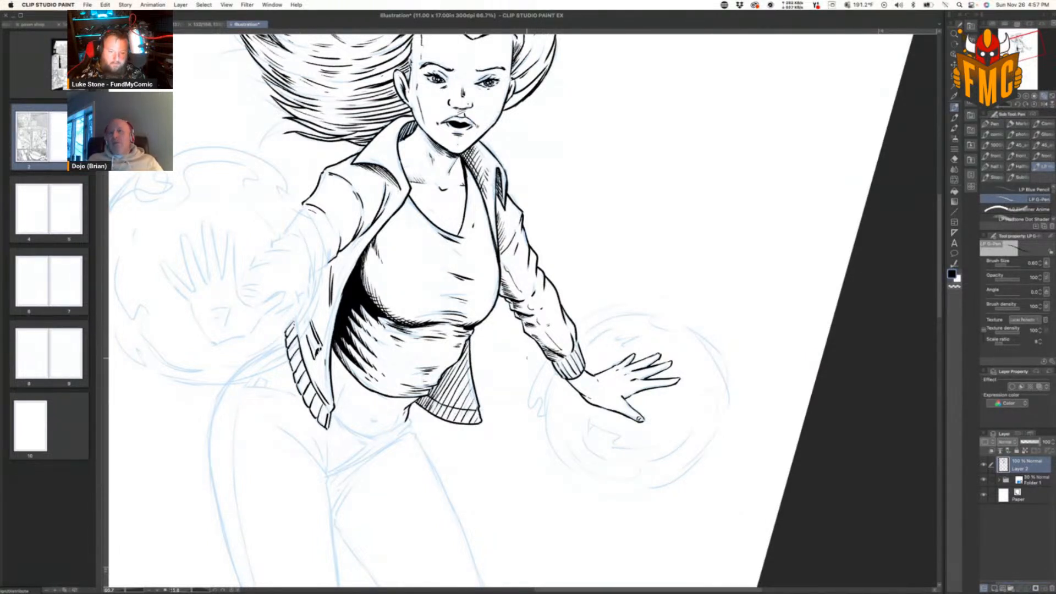
mouse_move(360, 273)
mouse_down()
mouse_move(375, 303)
mouse_move(370, 292)
mouse_up()
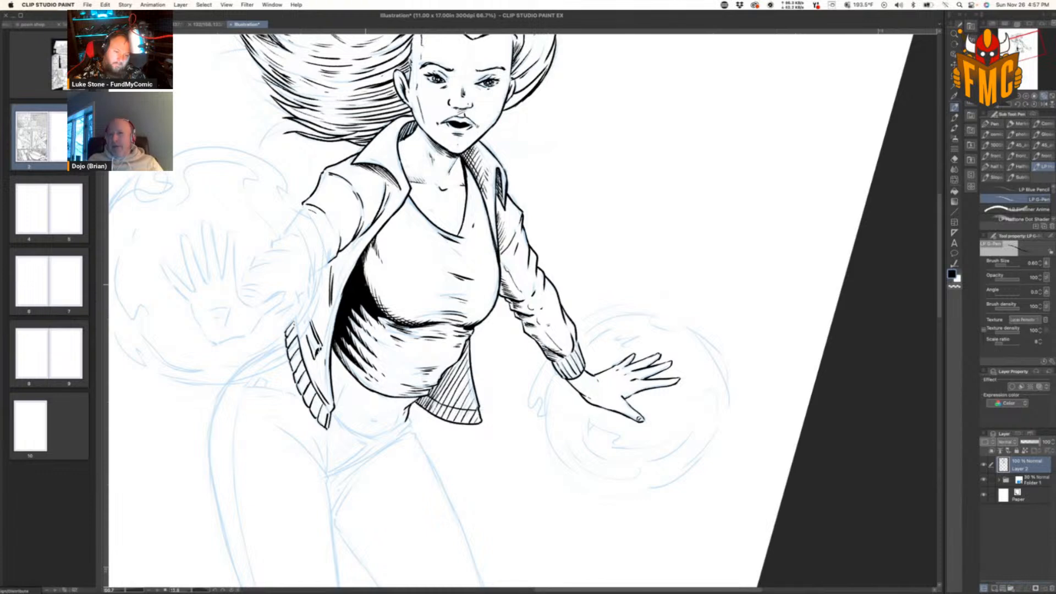
Step: Ink the curved lower edge of the bare belly along the waistline and add the navel
key(shift+space)
drag(684, 401, 713, 287)
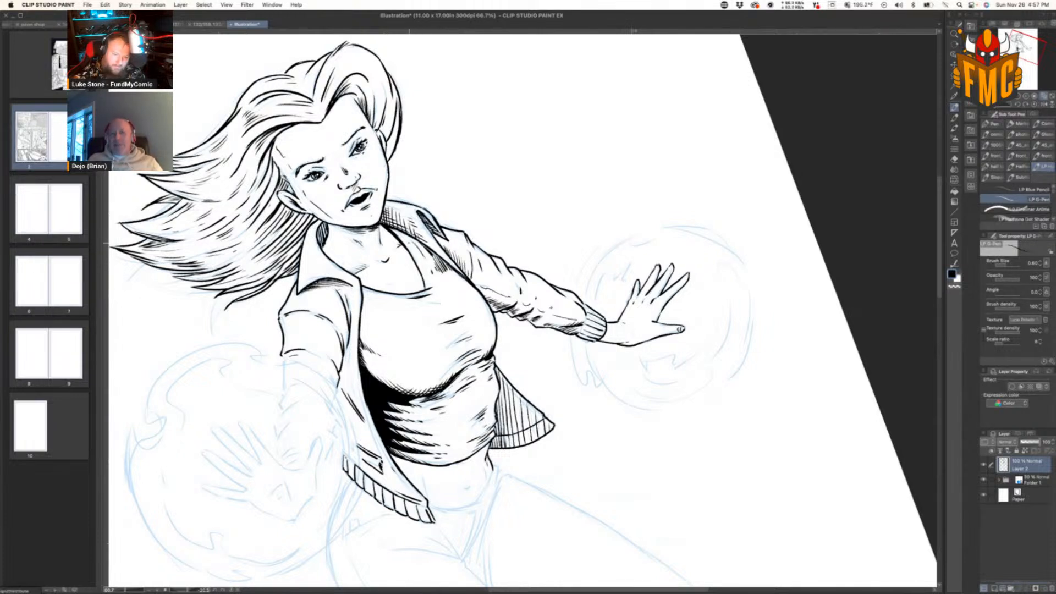
mouse_move(623, 504)
mouse_down()
mouse_move(627, 512)
mouse_move(620, 411)
mouse_move(586, 266)
mouse_up()
mouse_move(627, 315)
mouse_down()
mouse_move(642, 233)
mouse_move(581, 186)
mouse_up()
mouse_move(428, 346)
mouse_down()
mouse_move(451, 372)
mouse_move(438, 414)
mouse_up()
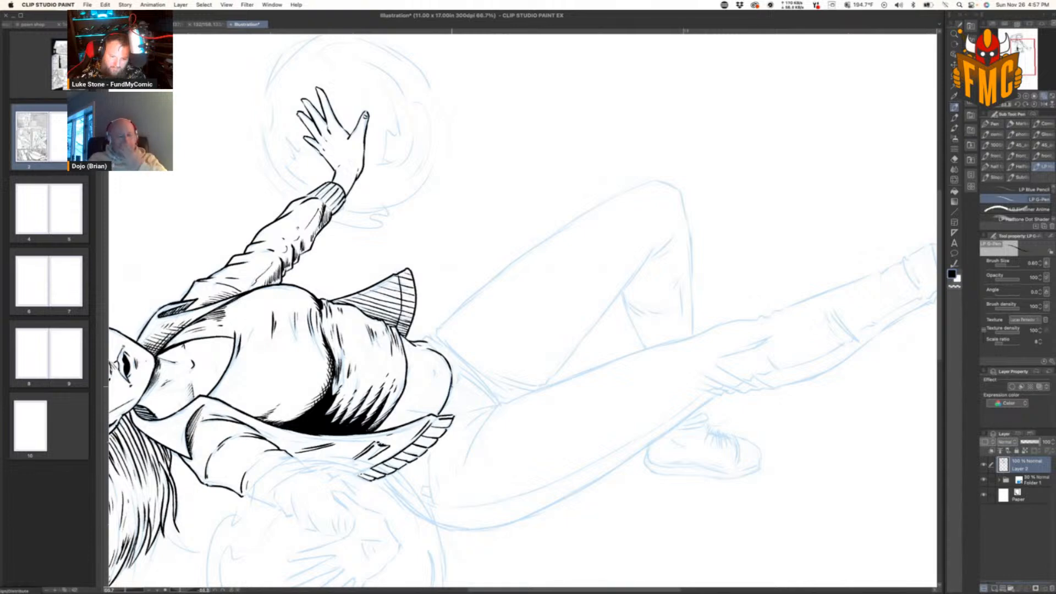
mouse_move(613, 302)
mouse_down()
mouse_move(603, 429)
mouse_move(553, 448)
mouse_up()
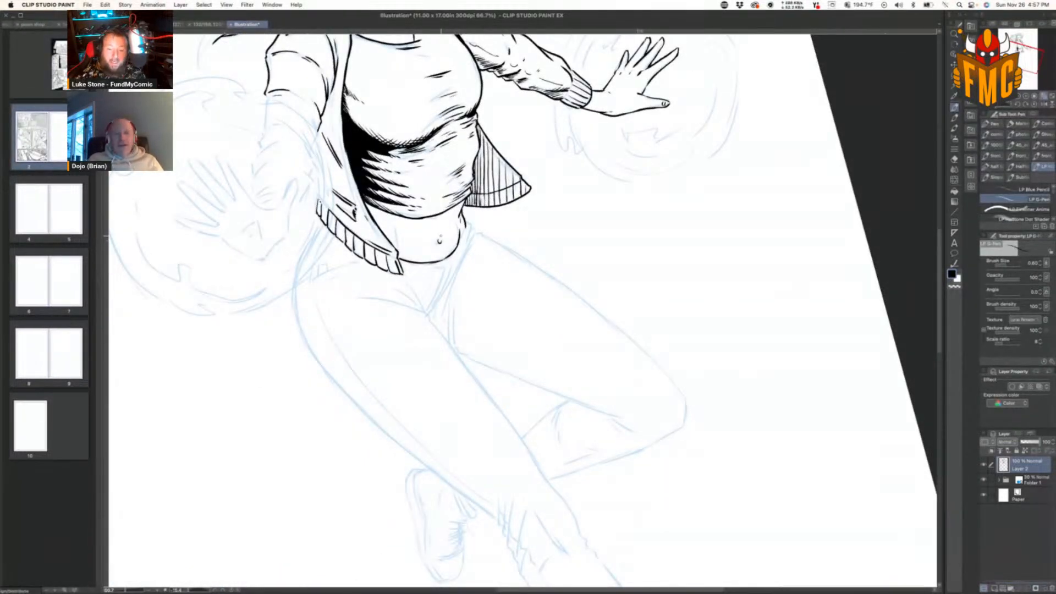
drag(439, 241, 441, 231)
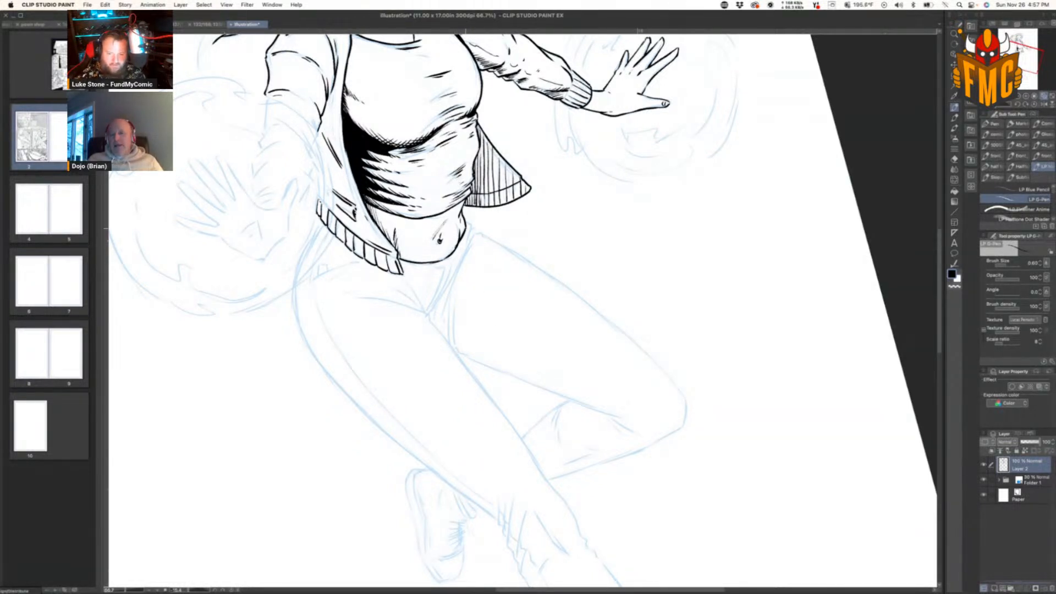
Step: Ink the far side of the jeans' waistband, the front edge down to the crotch and the creases at the far thigh
drag(473, 225, 459, 267)
mouse_move(483, 231)
mouse_down()
mouse_move(459, 274)
mouse_move(449, 331)
mouse_up()
drag(460, 286, 458, 347)
key(r)
drag(674, 403, 698, 306)
drag(446, 315, 445, 365)
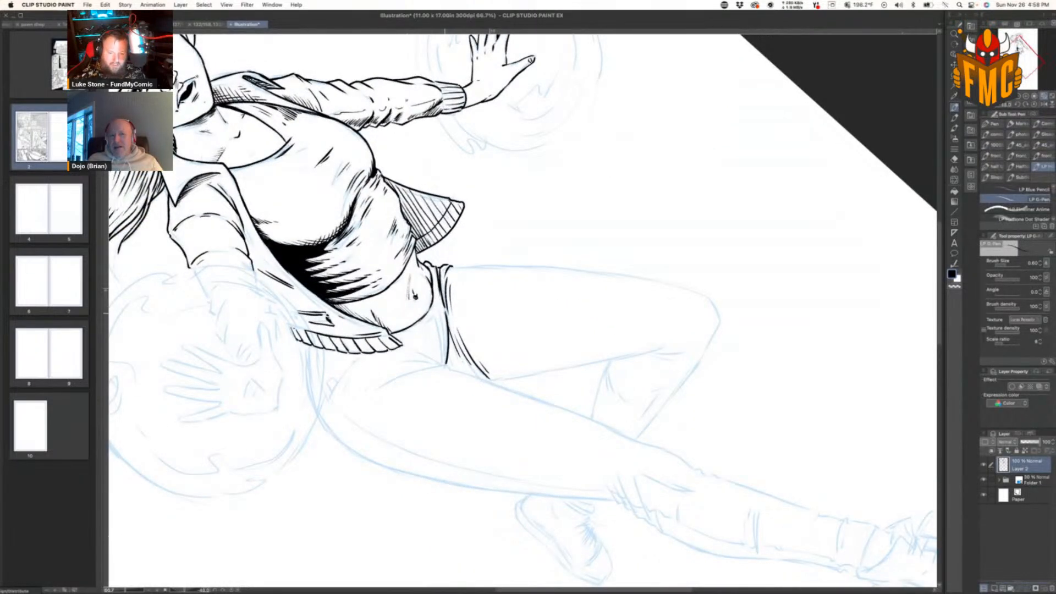
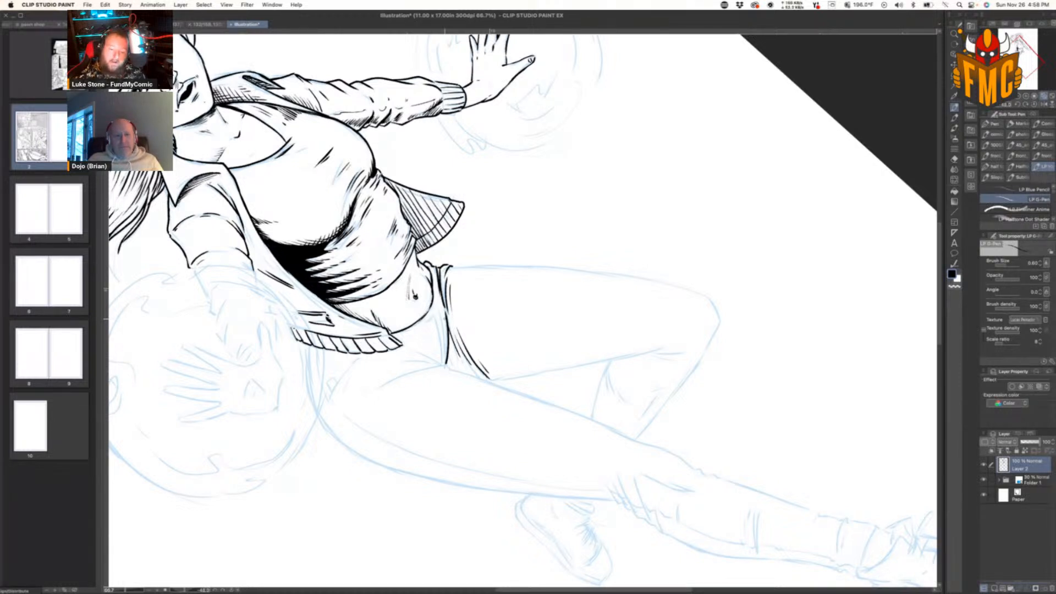
Step: Ink the jeans' front closure and crosshatch the shaded area between waistband and crotch
drag(432, 308, 445, 356)
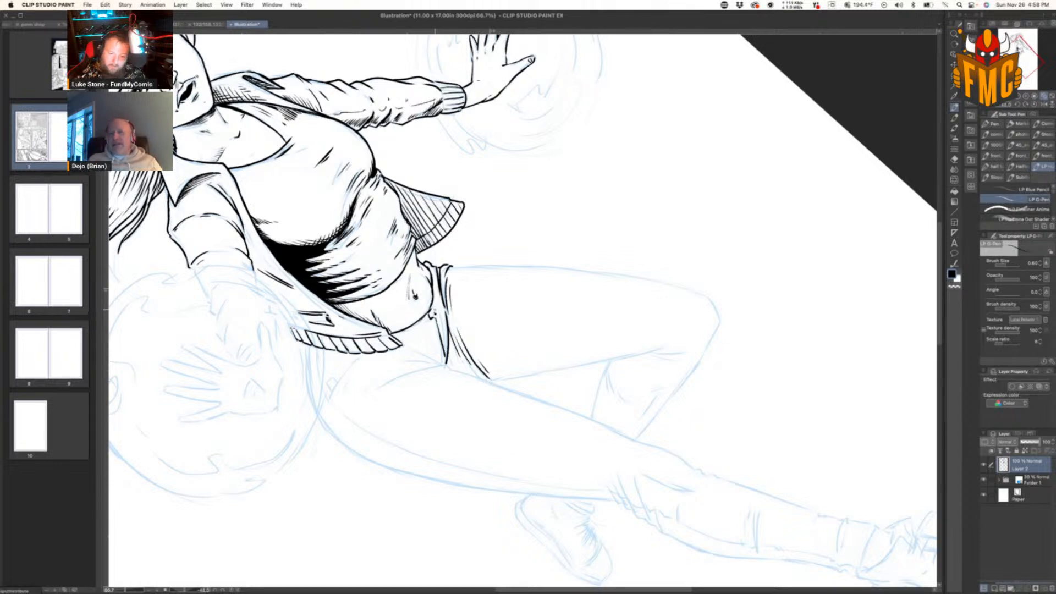
drag(441, 317, 444, 364)
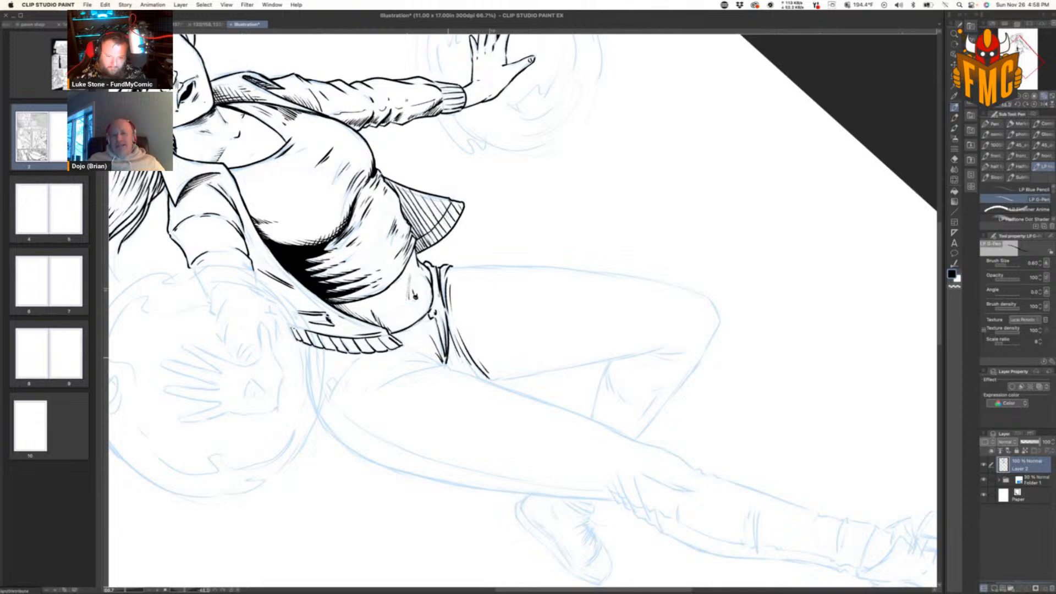
mouse_move(447, 335)
mouse_down()
mouse_move(437, 353)
mouse_move(431, 336)
mouse_up()
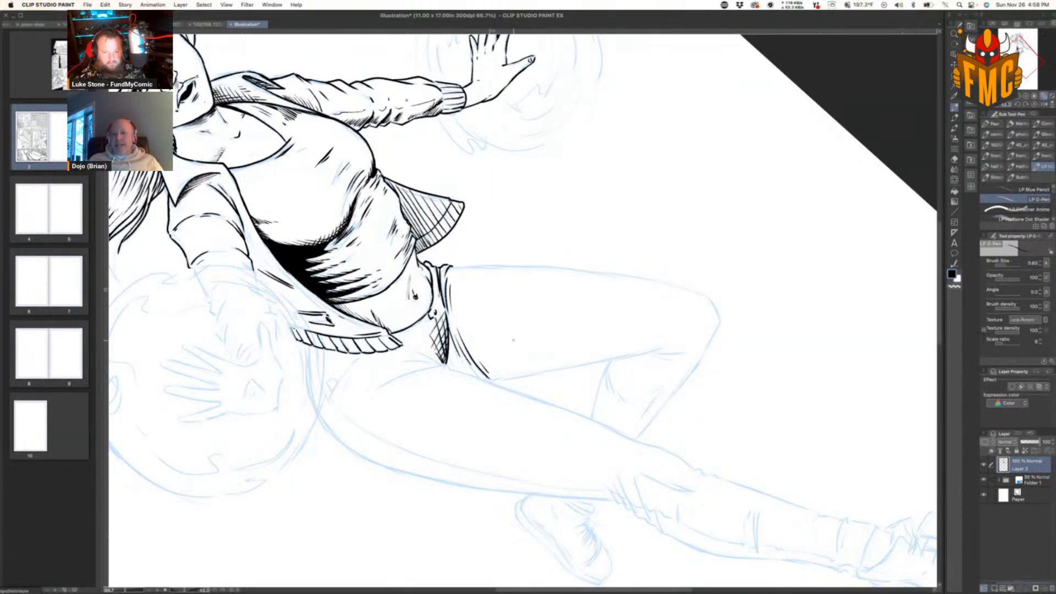
Step: Ink the crease lines fanning out from the crotch across the top of the near thigh
key(r)
drag(648, 274, 542, 474)
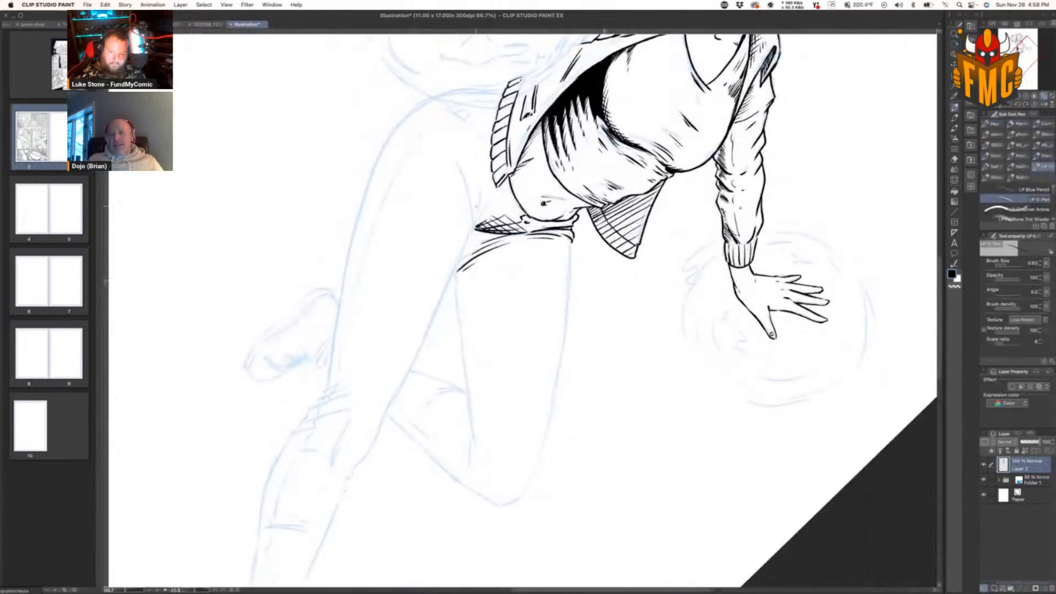
mouse_move(475, 225)
mouse_down()
mouse_move(488, 192)
mouse_move(481, 175)
mouse_move(471, 232)
mouse_up()
drag(470, 233, 474, 224)
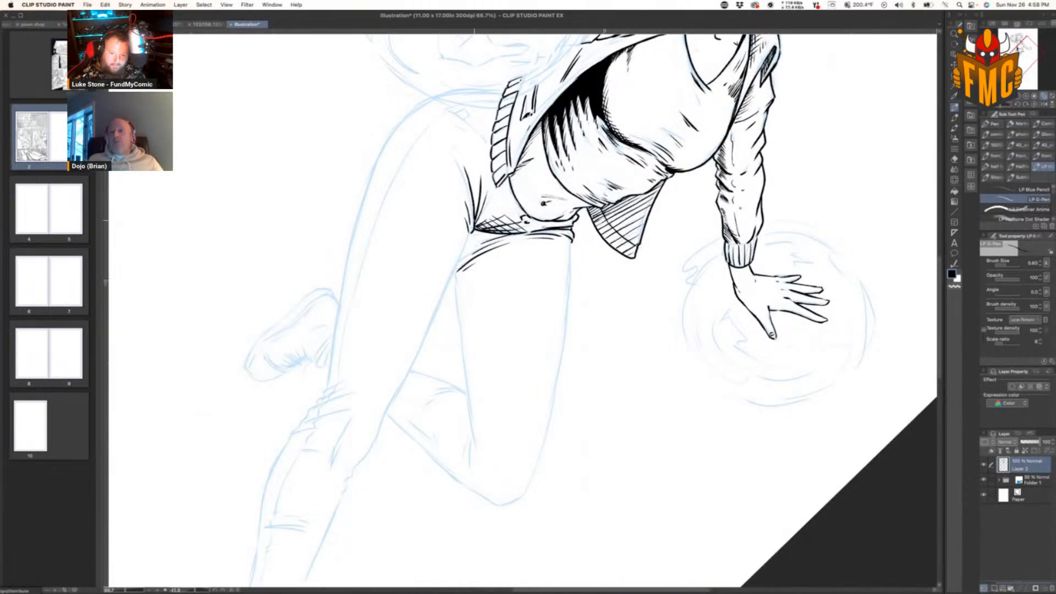
key(r)
drag(561, 281, 668, 266)
drag(494, 199, 462, 212)
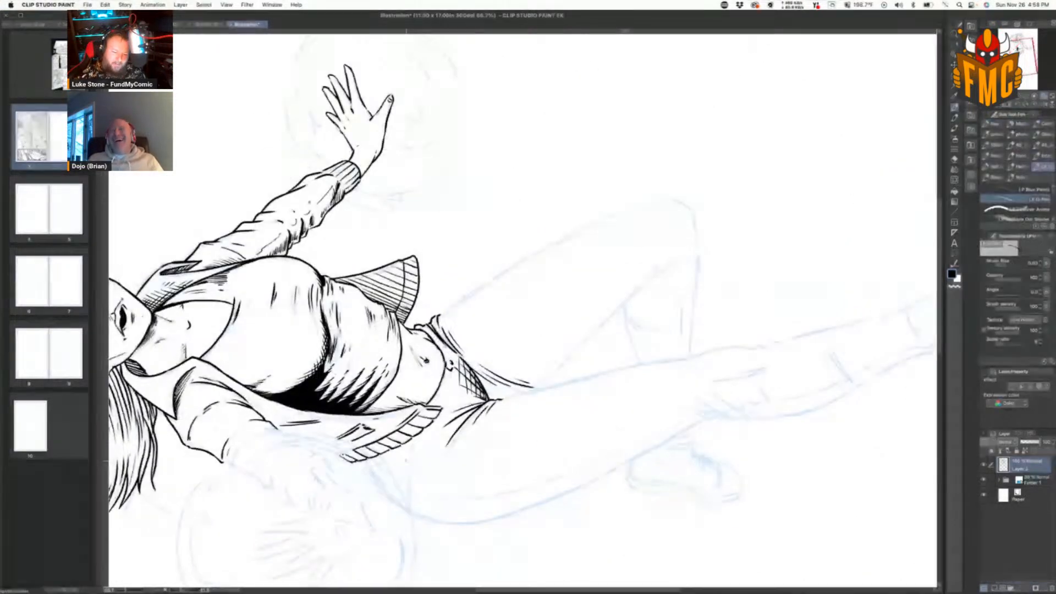
Step: Ink the pocket edge and creases on the near hip and hatch the jeans below the jacket hem
drag(412, 443, 409, 491)
drag(421, 441, 421, 489)
drag(427, 446, 424, 462)
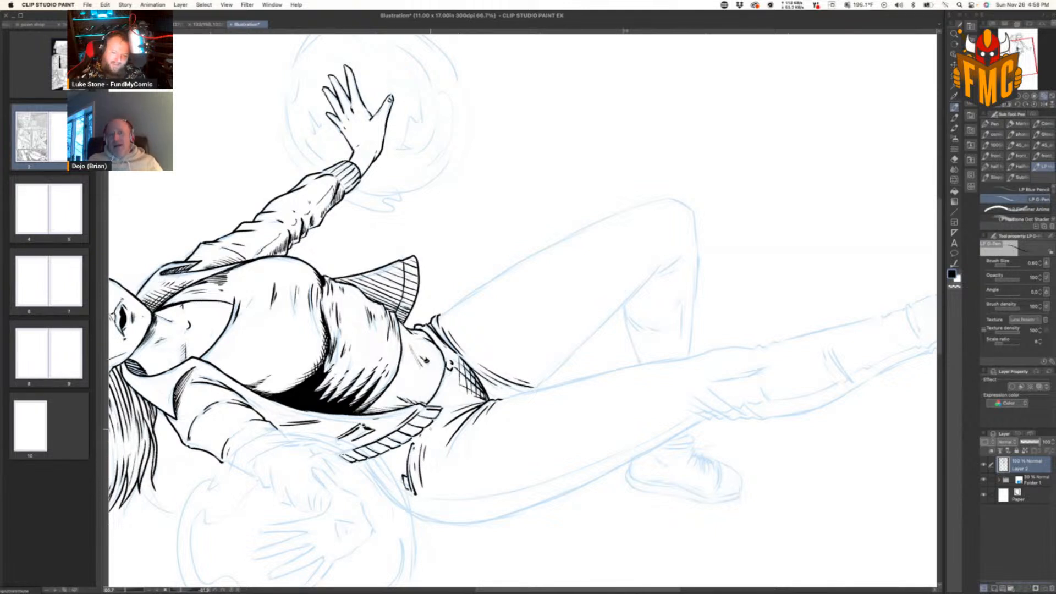
drag(438, 395, 444, 404)
key(r)
drag(655, 309, 507, 472)
drag(422, 221, 427, 269)
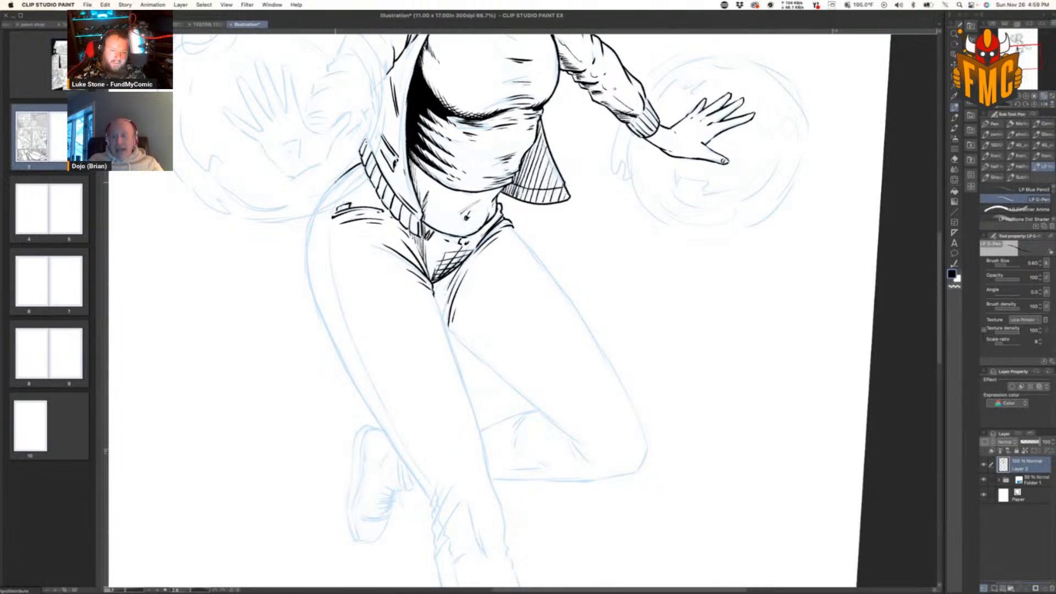
Step: Ink the near leg's outer hip and thigh contour, the jeans' long side seam and the fabric folds at the knee
mouse_move(312, 213)
mouse_down()
mouse_move(307, 291)
mouse_move(366, 403)
mouse_up()
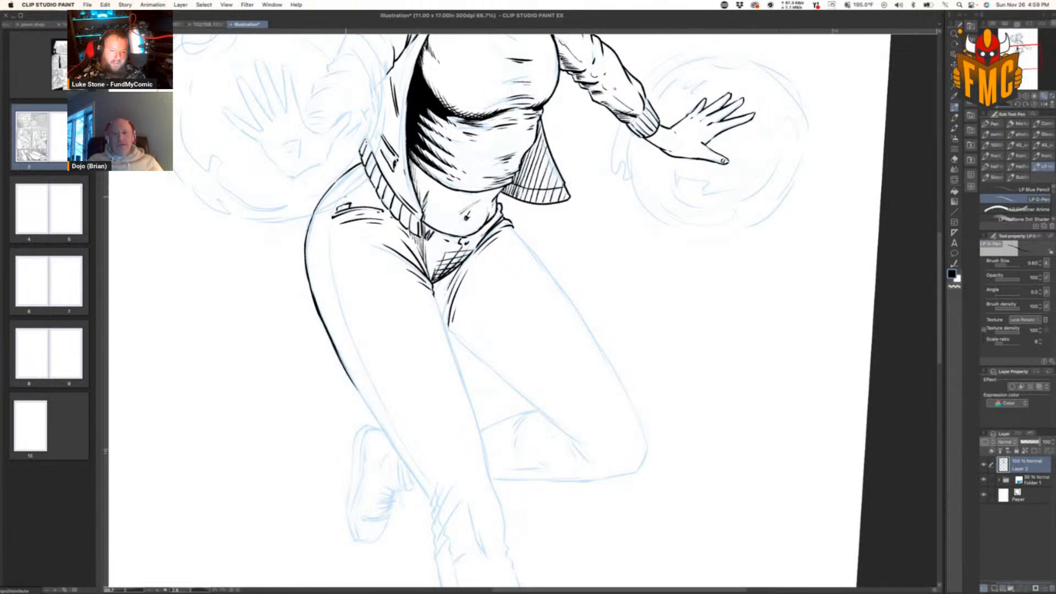
mouse_move(329, 228)
mouse_down()
mouse_move(355, 349)
mouse_move(434, 491)
mouse_move(438, 479)
mouse_move(433, 504)
mouse_move(446, 482)
mouse_move(432, 523)
mouse_up()
mouse_move(450, 487)
mouse_down()
mouse_move(435, 520)
mouse_move(437, 563)
mouse_move(437, 545)
mouse_move(486, 558)
mouse_up()
drag(502, 515, 495, 544)
Step: Complete the near leg's inner and outer contours down to the knee and hatch beside the side seam
mouse_move(436, 299)
mouse_down()
mouse_move(461, 370)
mouse_move(456, 362)
mouse_up()
drag(455, 362, 470, 395)
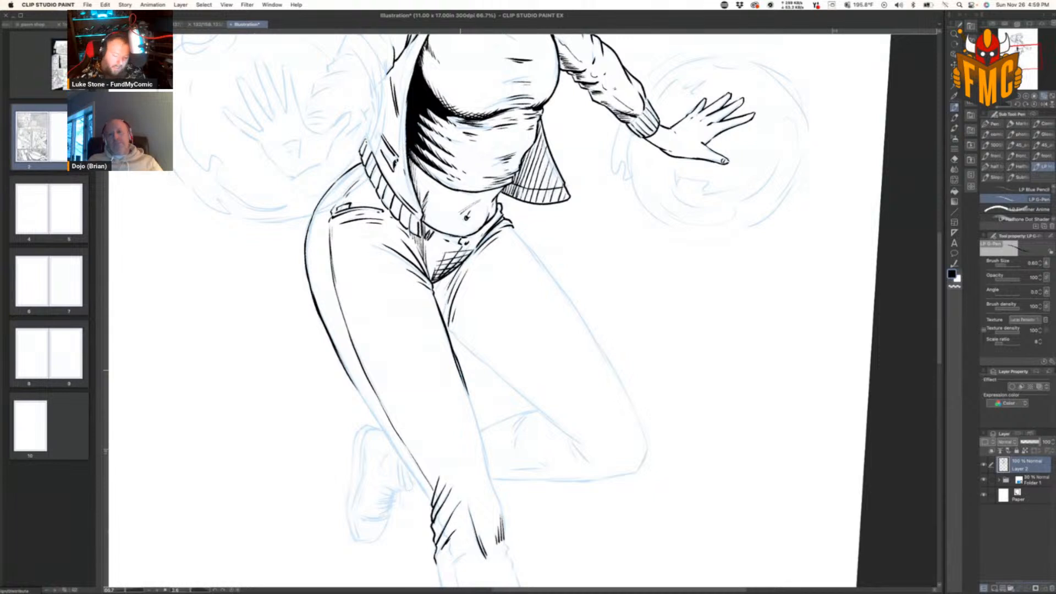
key(ctrl+z)
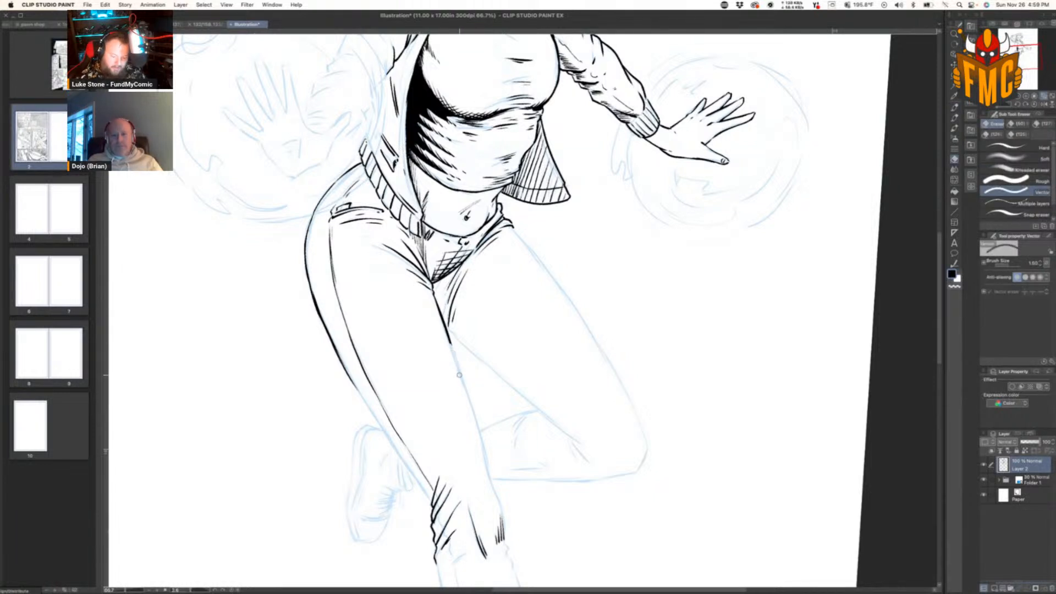
drag(451, 345, 514, 571)
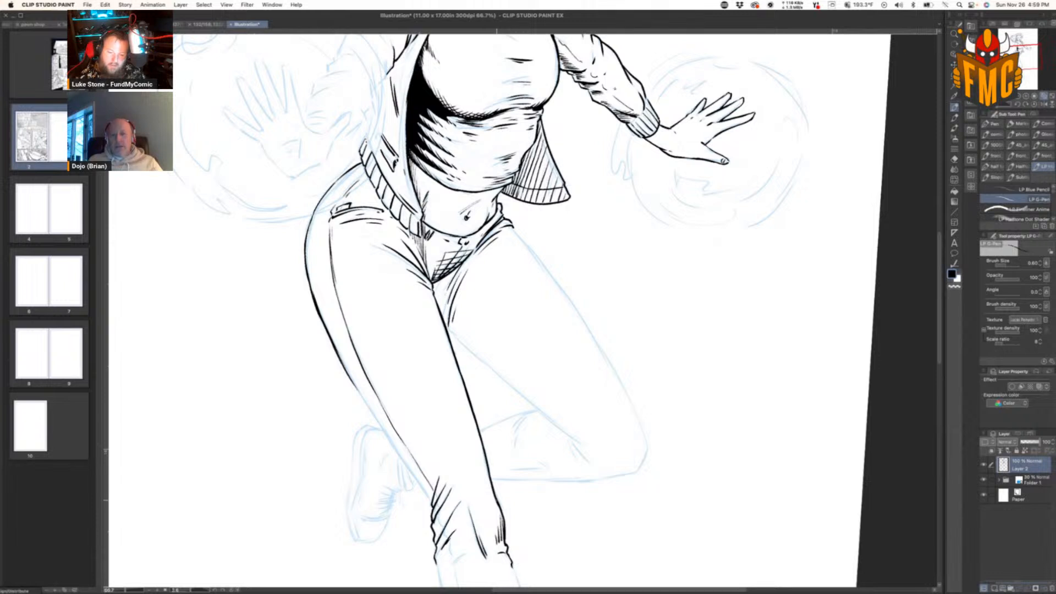
mouse_move(348, 377)
mouse_down()
mouse_move(431, 501)
mouse_move(424, 465)
mouse_move(433, 471)
mouse_move(447, 533)
mouse_up()
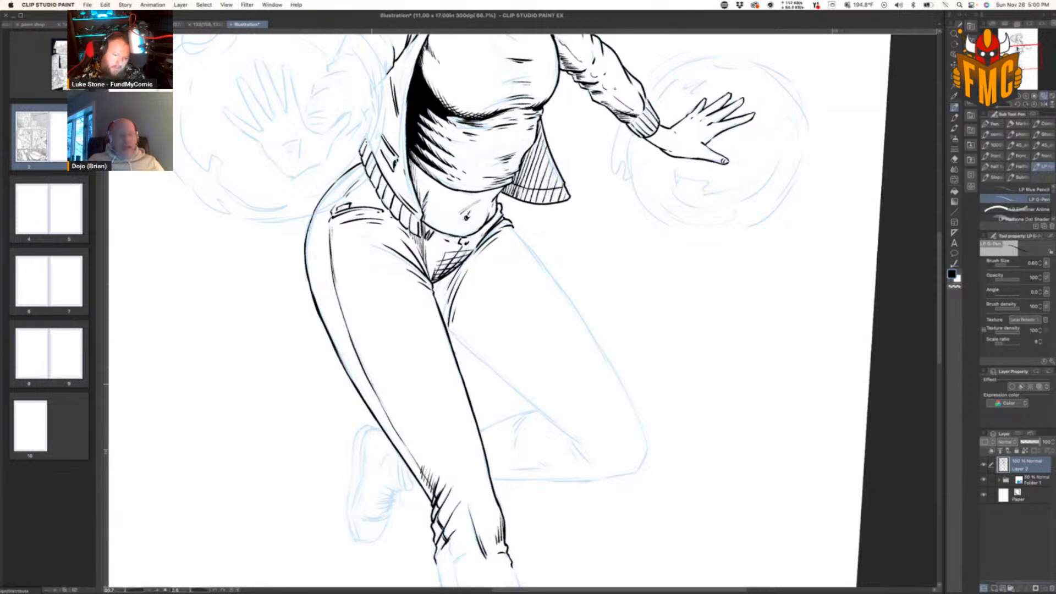
drag(393, 425, 434, 487)
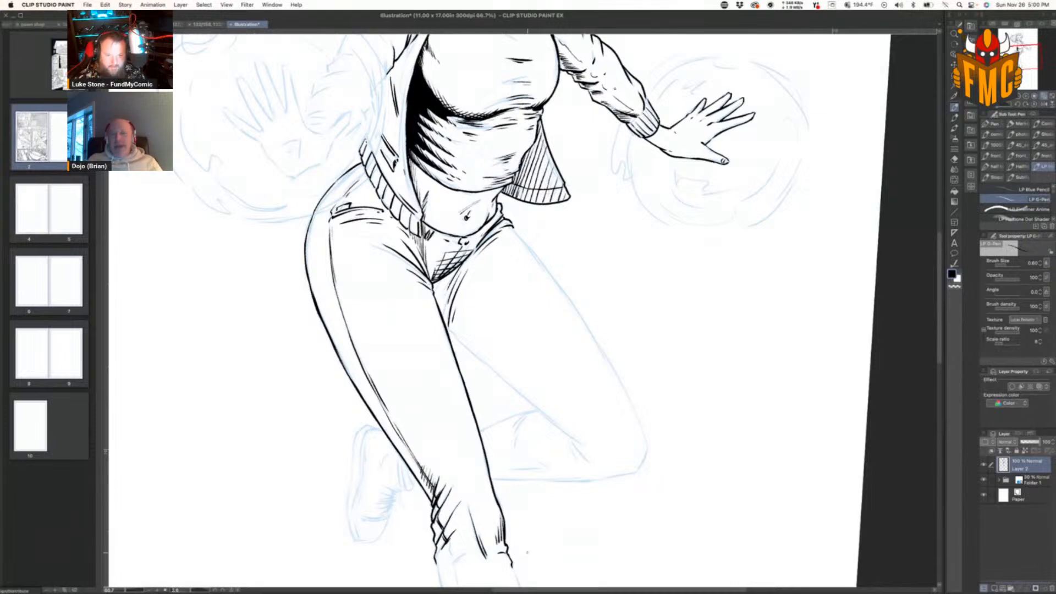
Step: Ink the near lower leg's side seam and outer contour from knee to ankle, with small fabric wrinkles
drag(561, 529, 523, 377)
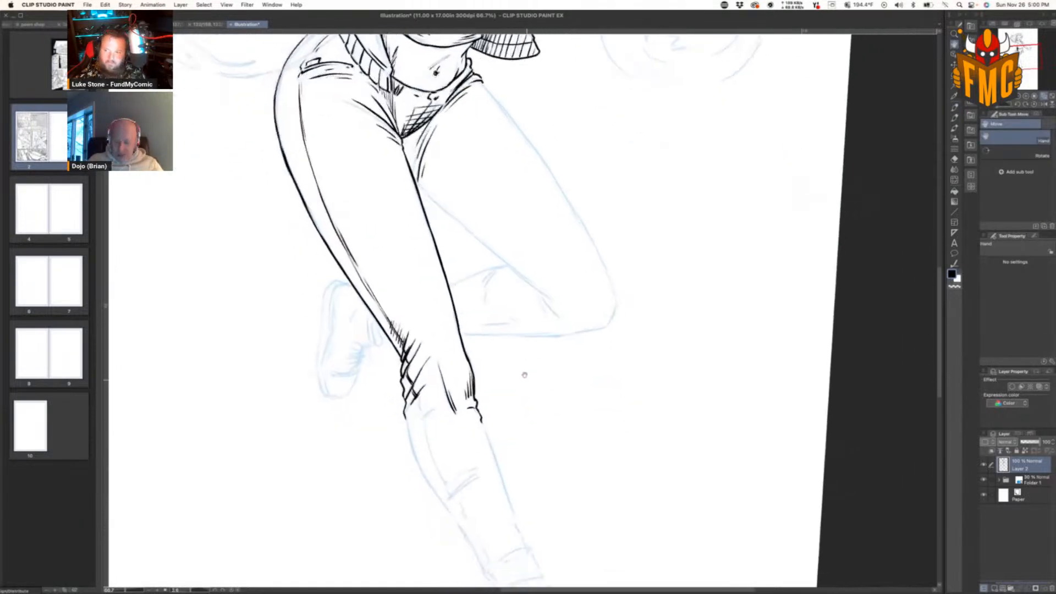
drag(585, 288, 605, 321)
drag(388, 333, 372, 415)
mouse_move(384, 359)
mouse_down()
mouse_move(371, 540)
mouse_move(376, 525)
mouse_up()
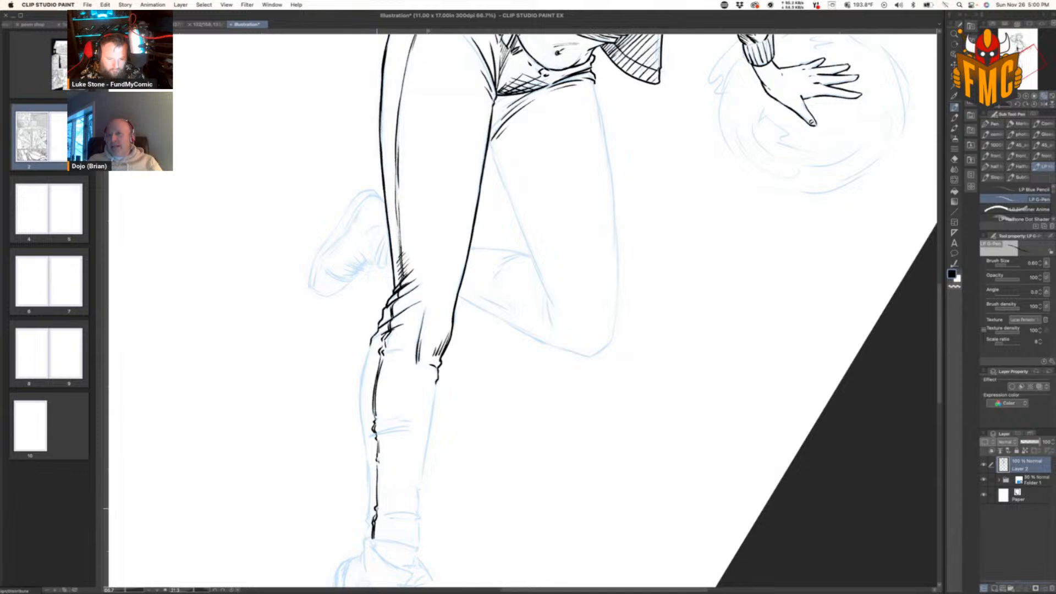
mouse_move(372, 342)
mouse_down()
mouse_move(360, 405)
mouse_move(364, 538)
mouse_up()
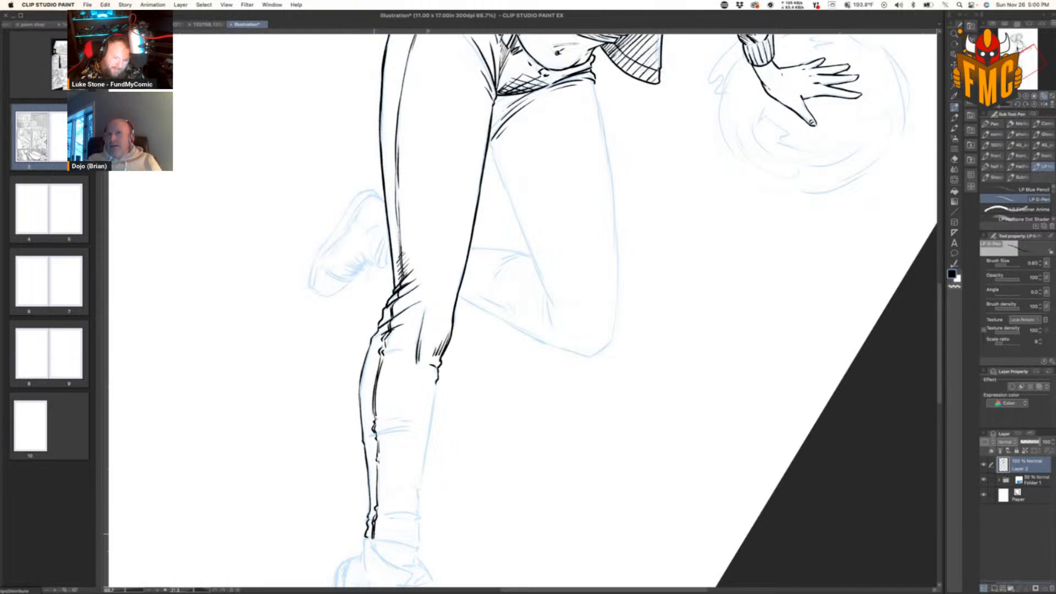
Step: Ink short crosswise fabric folds over the near lower leg's side seam at mid-shin and just below the knee
key(shift+space)
drag(622, 467, 615, 254)
key(space)
drag(744, 395, 658, 277)
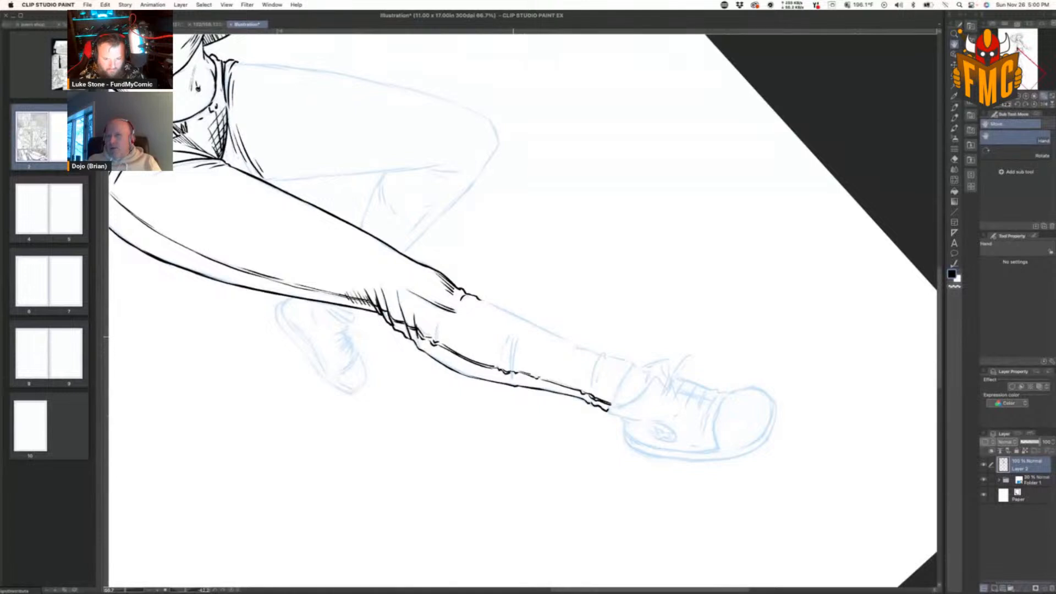
drag(511, 345, 514, 379)
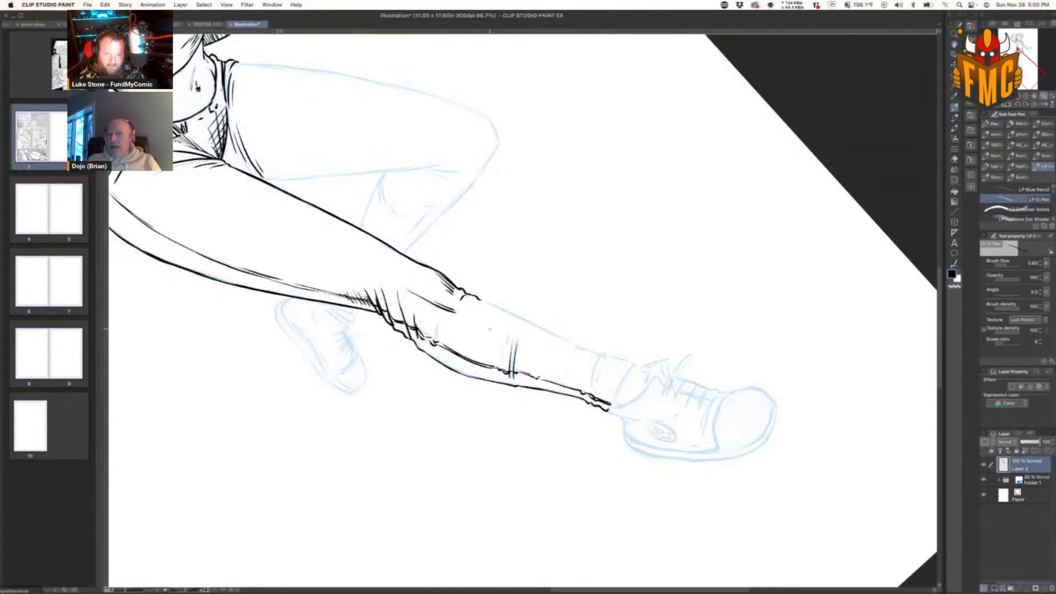
drag(438, 324, 436, 340)
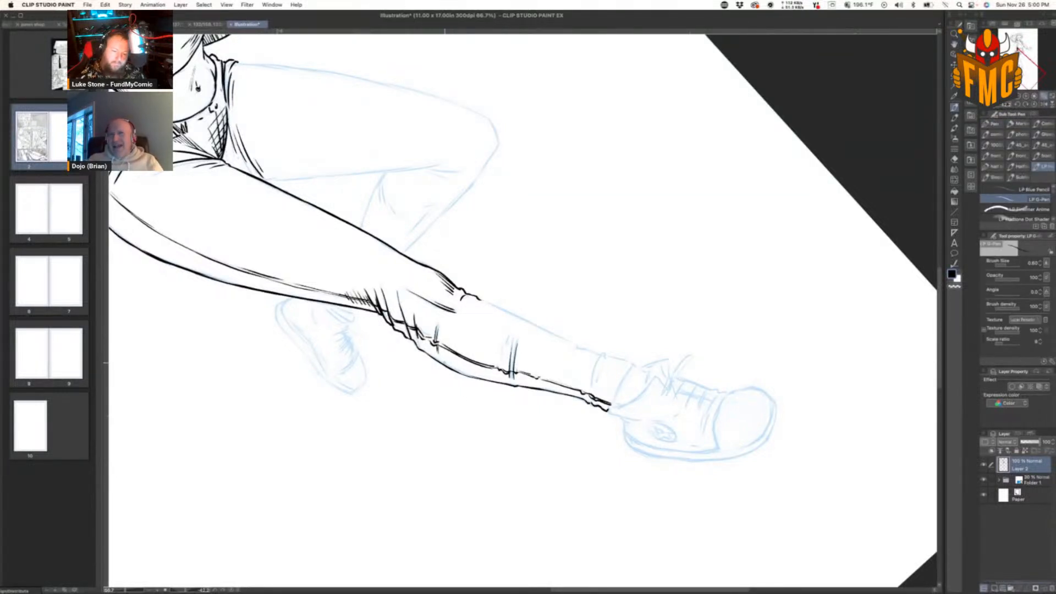
Step: Ink the near lower leg's inner contour from below the knee down to the jeans cuff
key(shift+space)
drag(720, 358, 601, 443)
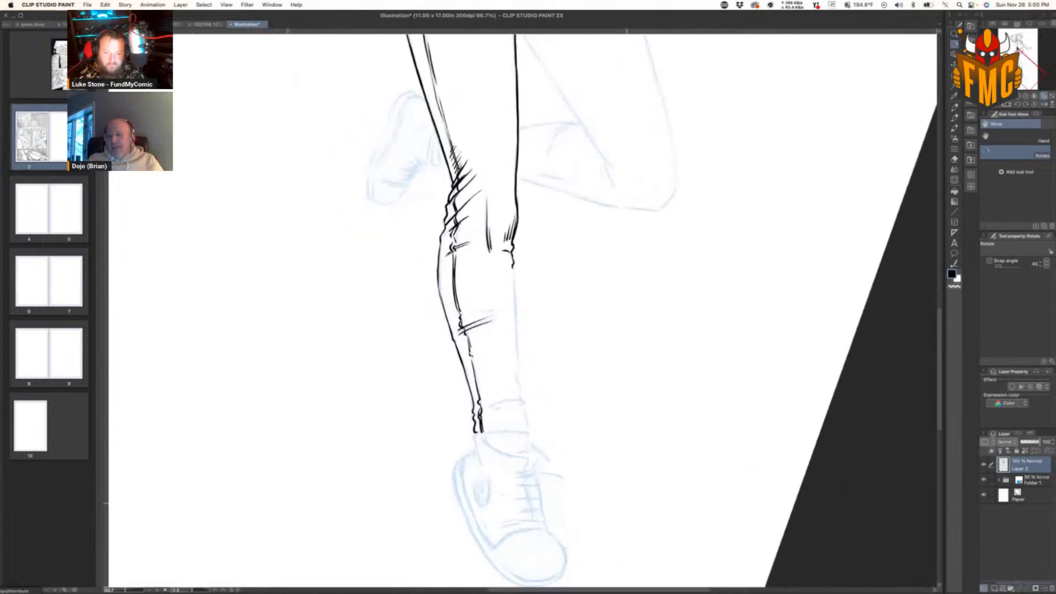
drag(512, 266, 528, 427)
Step: Ink the jeans cuff hem at the near ankle and the sneaker's tongue and curved collar
key(shift+space)
mouse_move(709, 422)
mouse_down()
mouse_move(633, 247)
mouse_move(595, 218)
mouse_up()
mouse_move(645, 322)
mouse_down()
mouse_move(638, 370)
mouse_move(637, 354)
mouse_move(635, 367)
mouse_move(614, 350)
mouse_move(613, 371)
mouse_move(624, 369)
mouse_up()
mouse_move(643, 322)
mouse_down()
mouse_move(678, 319)
mouse_move(665, 318)
mouse_move(663, 341)
mouse_up()
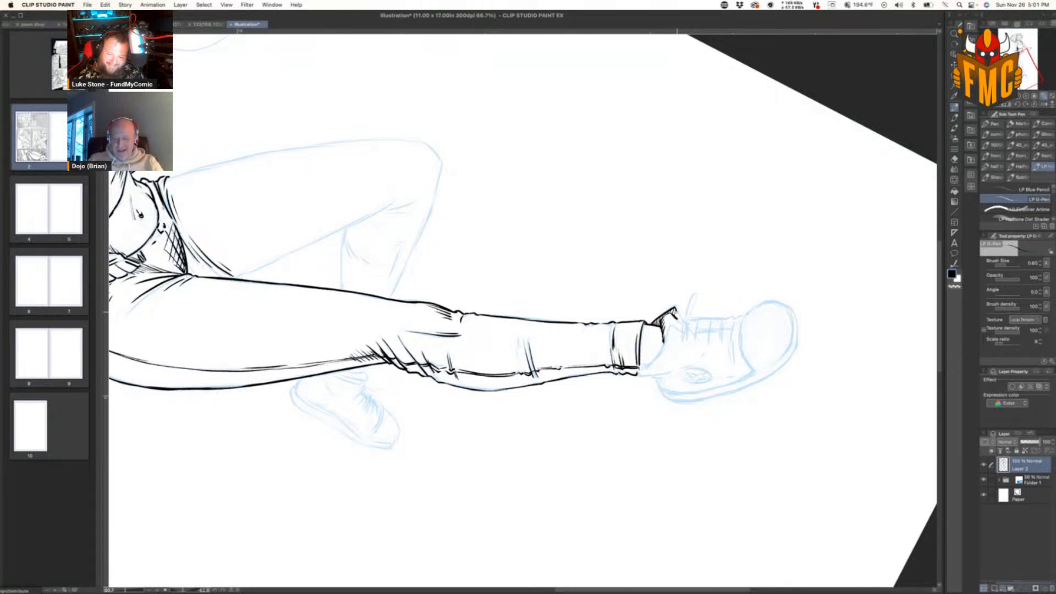
mouse_move(668, 329)
mouse_down()
mouse_move(663, 347)
mouse_move(683, 334)
mouse_move(645, 366)
mouse_up()
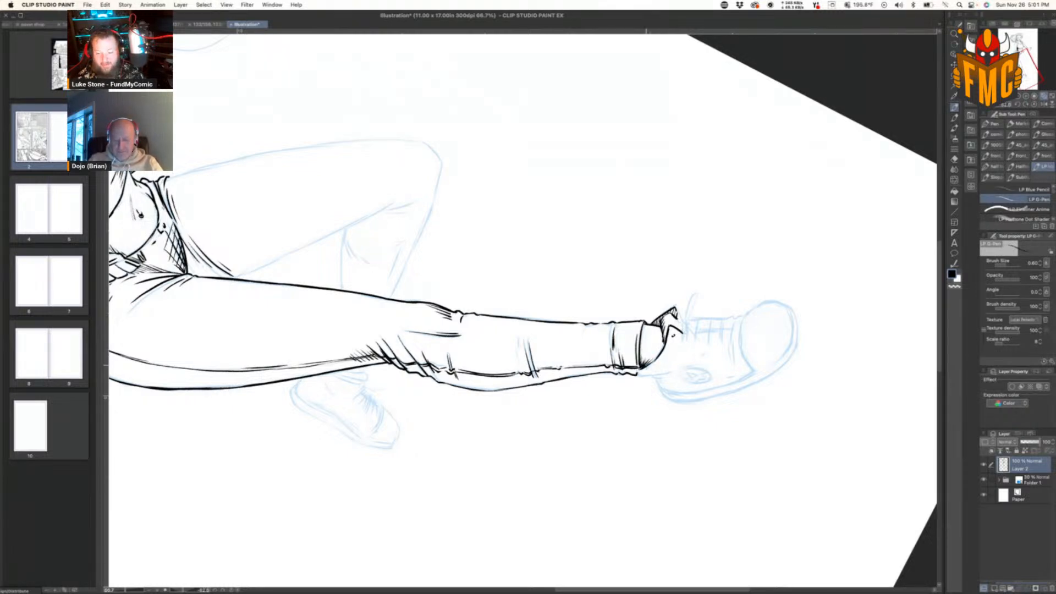
Step: Hatch inside the near sneaker's collar and ink its heel and both long edges of the sole
key(shift+space)
drag(798, 286, 511, 488)
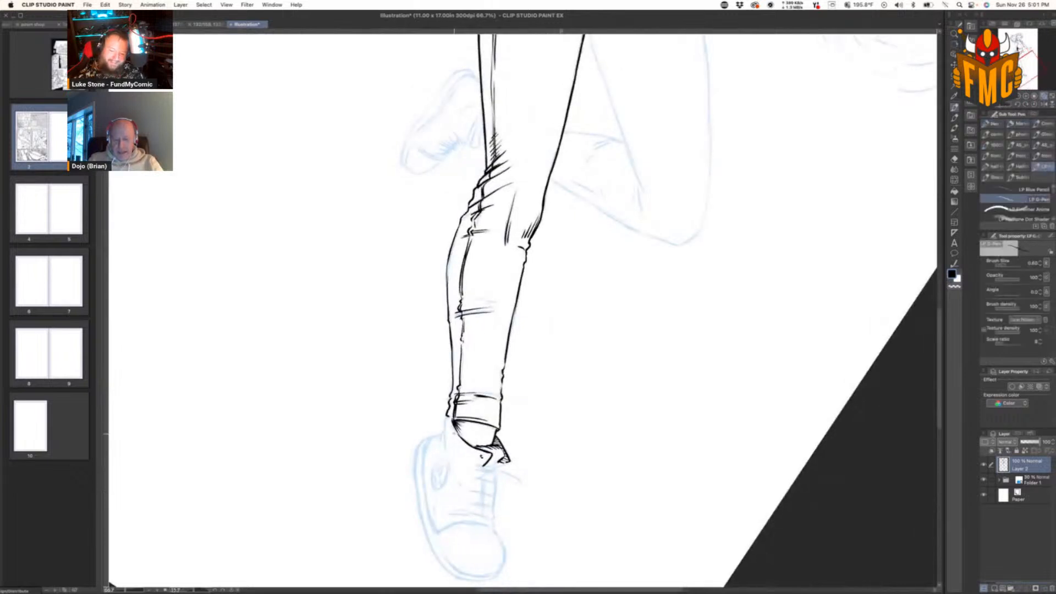
drag(457, 420, 460, 430)
mouse_move(459, 421)
mouse_down()
mouse_move(465, 439)
mouse_move(444, 440)
mouse_move(443, 450)
mouse_move(429, 442)
mouse_move(423, 462)
mouse_up()
drag(425, 458, 437, 535)
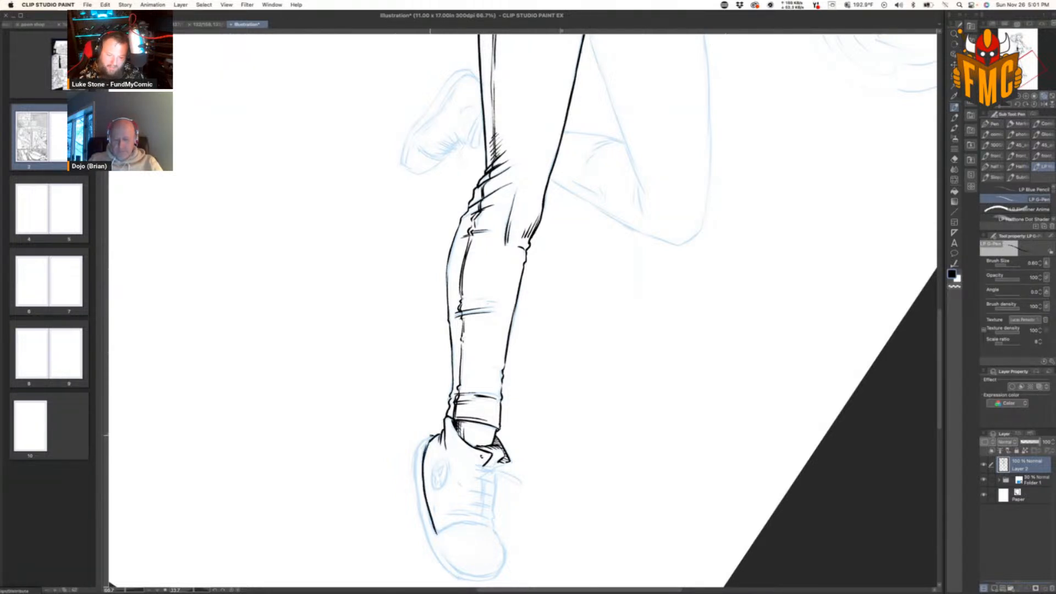
mouse_move(431, 435)
mouse_down()
mouse_move(417, 453)
mouse_move(418, 503)
mouse_move(440, 561)
mouse_move(464, 578)
mouse_up()
Step: Ink the short tread lines across the near sneaker's sole and carry the sole edge around the toe
key(shift+space)
drag(690, 490, 710, 423)
mouse_move(471, 465)
mouse_down()
mouse_move(469, 497)
mouse_move(502, 552)
mouse_up()
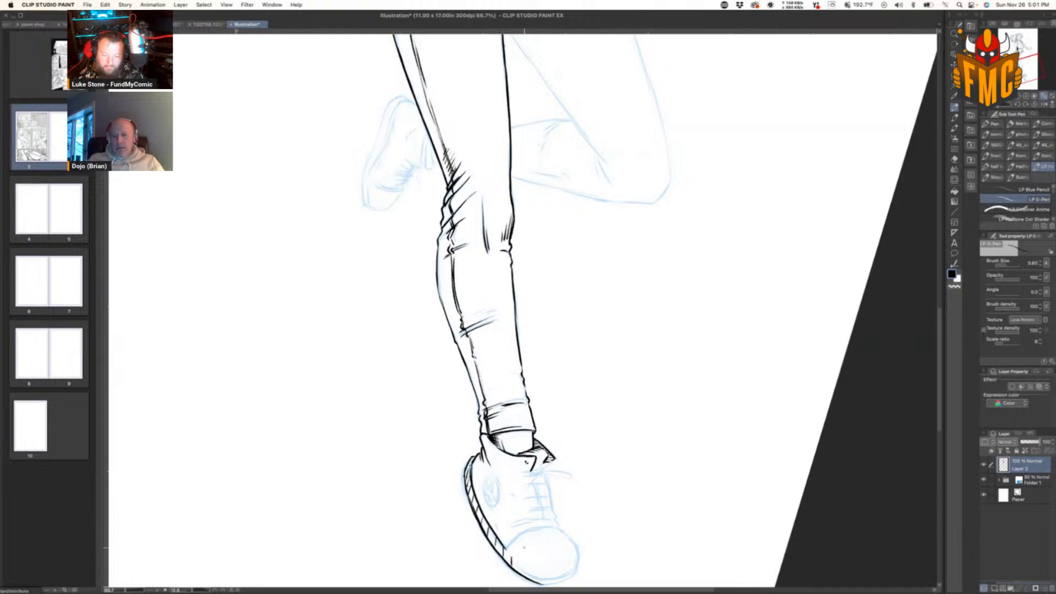
key(r)
drag(707, 496, 778, 238)
key(space)
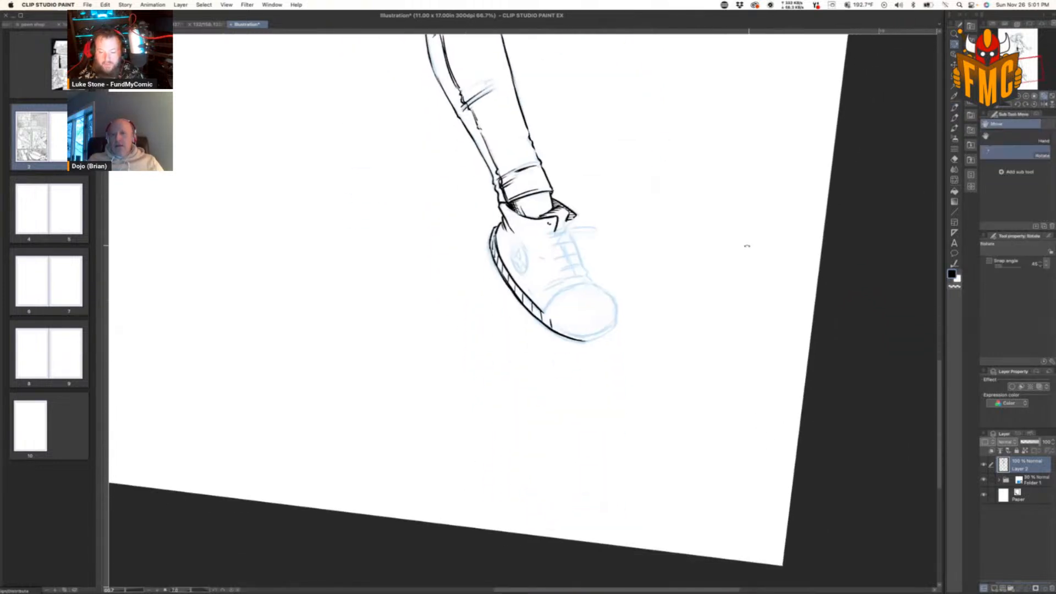
key(p)
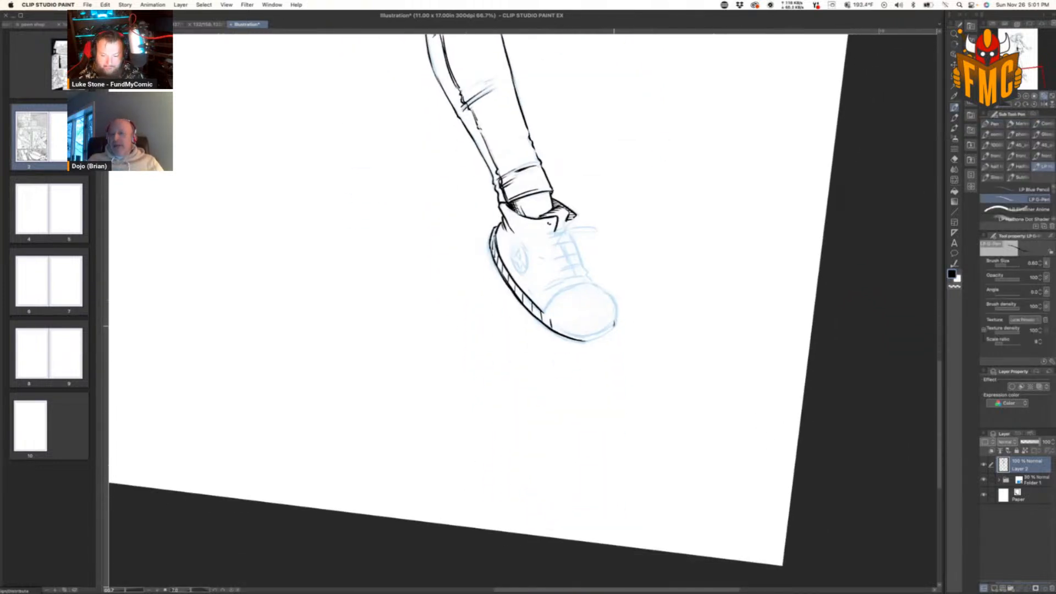
mouse_move(615, 322)
mouse_down()
mouse_move(600, 339)
mouse_move(571, 338)
mouse_up()
Step: Ink the near sneaker's rounded toe cap outline, including its seam against the upper
key(r)
mouse_move(740, 336)
mouse_down()
mouse_move(741, 323)
mouse_move(630, 238)
mouse_move(592, 296)
mouse_move(593, 276)
mouse_move(586, 288)
mouse_up()
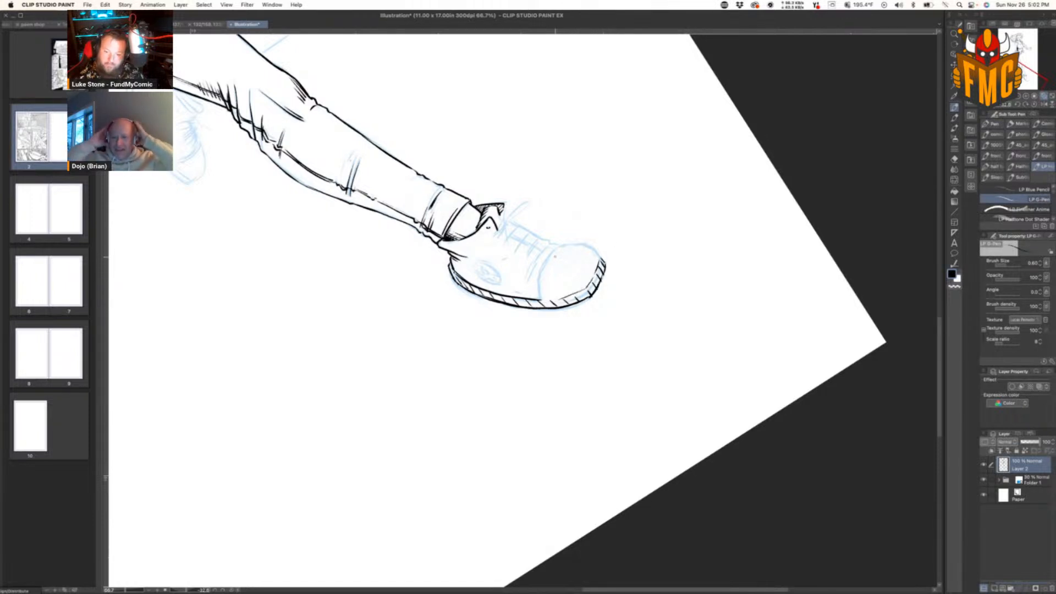
mouse_move(564, 246)
mouse_down()
mouse_move(542, 270)
mouse_move(538, 293)
mouse_up()
key(r)
drag(719, 272, 573, 441)
mouse_move(591, 345)
mouse_down()
mouse_move(598, 364)
mouse_move(587, 380)
mouse_up()
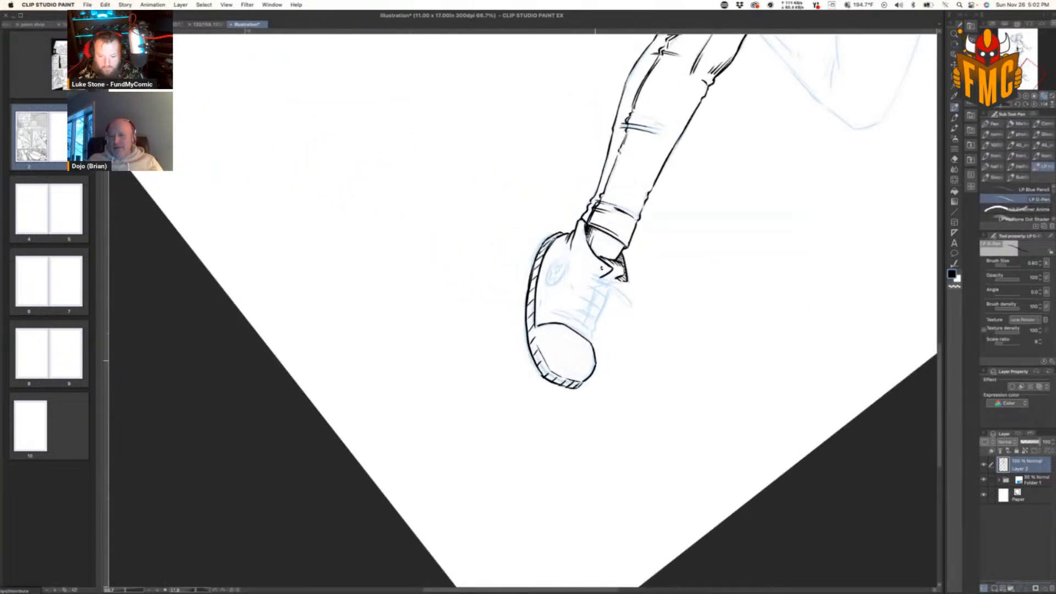
Step: Ink the near sneaker's instep contour from toe cap to tongue and add creases on the canvas upper
drag(592, 337, 595, 330)
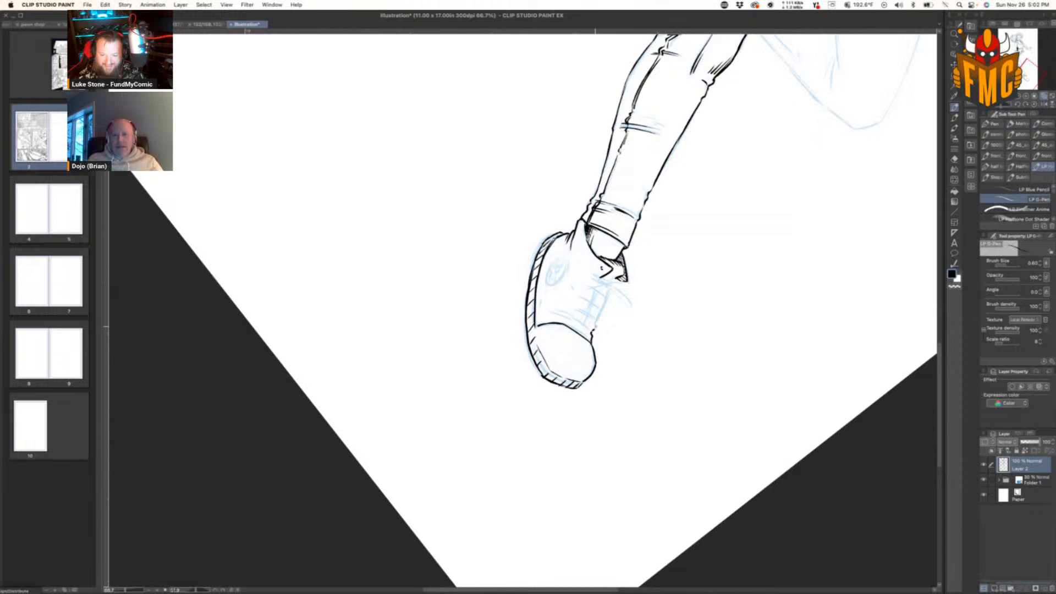
drag(609, 292, 598, 318)
drag(764, 334, 458, 153)
mouse_move(510, 248)
mouse_down()
mouse_move(510, 292)
mouse_move(500, 279)
mouse_move(478, 288)
mouse_move(480, 279)
mouse_up()
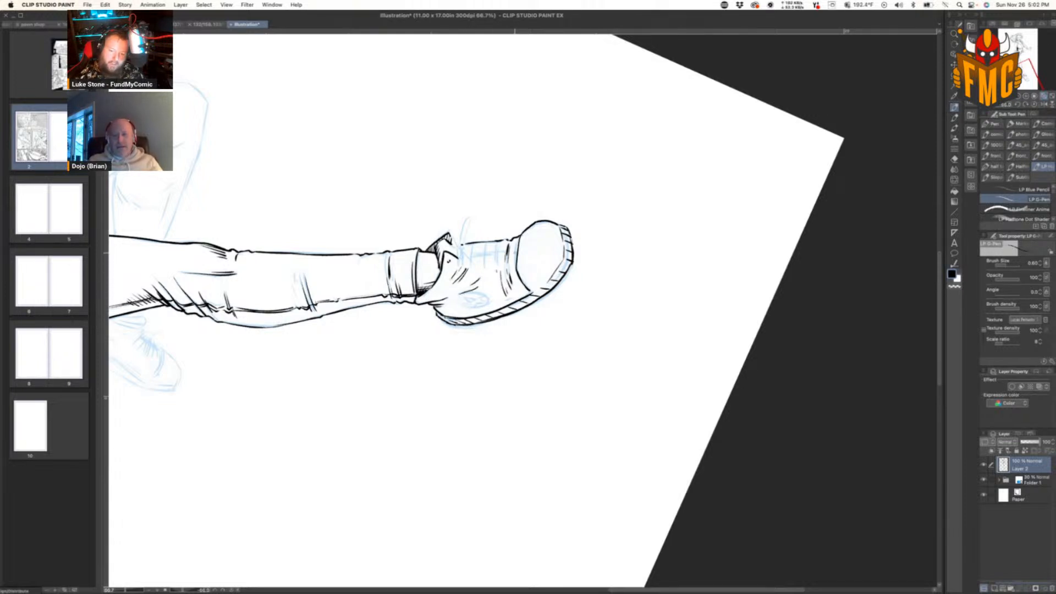
Step: Ink the round star badge on the side of the near sneaker
key(r)
drag(684, 267, 578, 464)
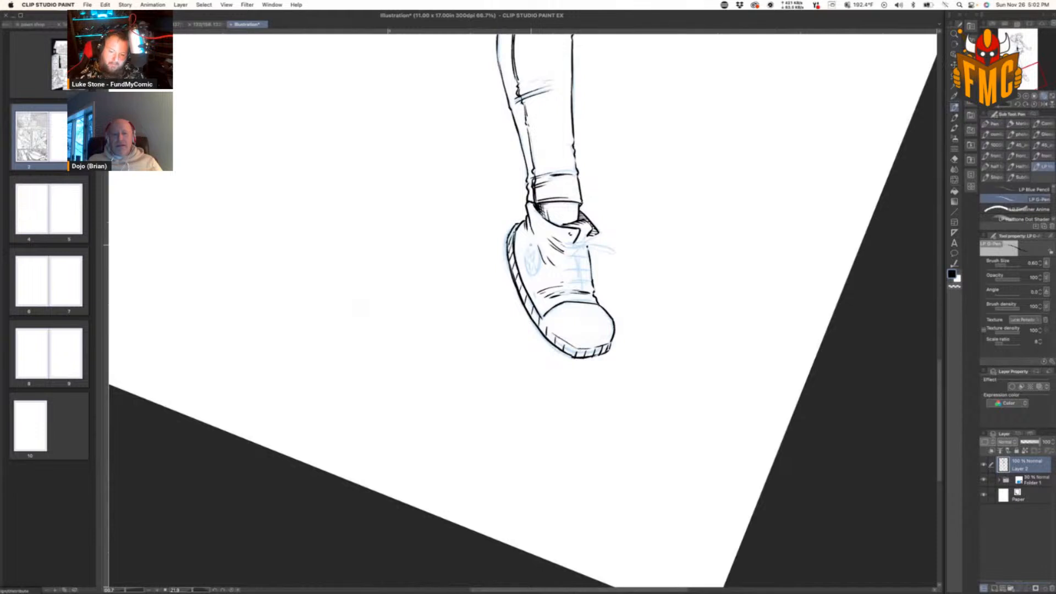
drag(526, 250, 531, 273)
drag(530, 250, 539, 267)
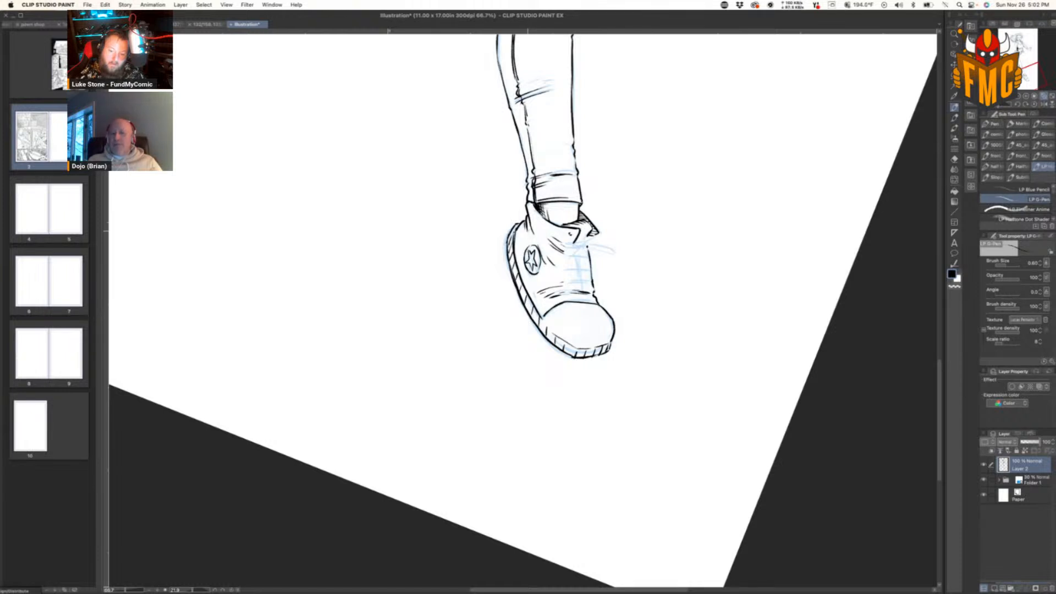
Step: Thicken the line between the near sneaker's upper and its sole from the heel to the toe cap
drag(515, 242, 536, 306)
drag(515, 242, 535, 299)
drag(513, 248, 523, 278)
drag(514, 229, 518, 246)
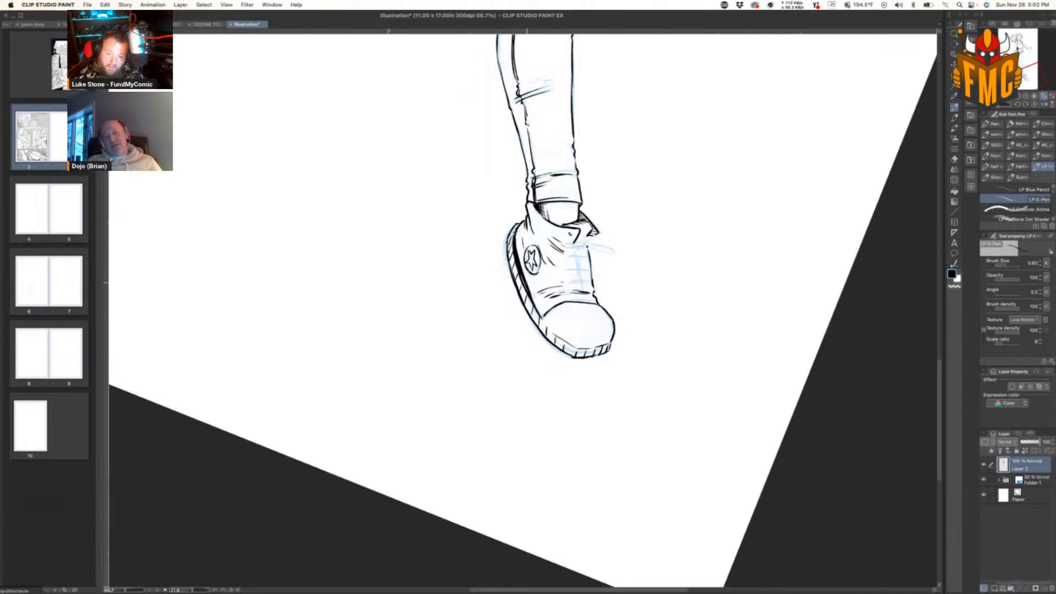
drag(532, 296, 543, 316)
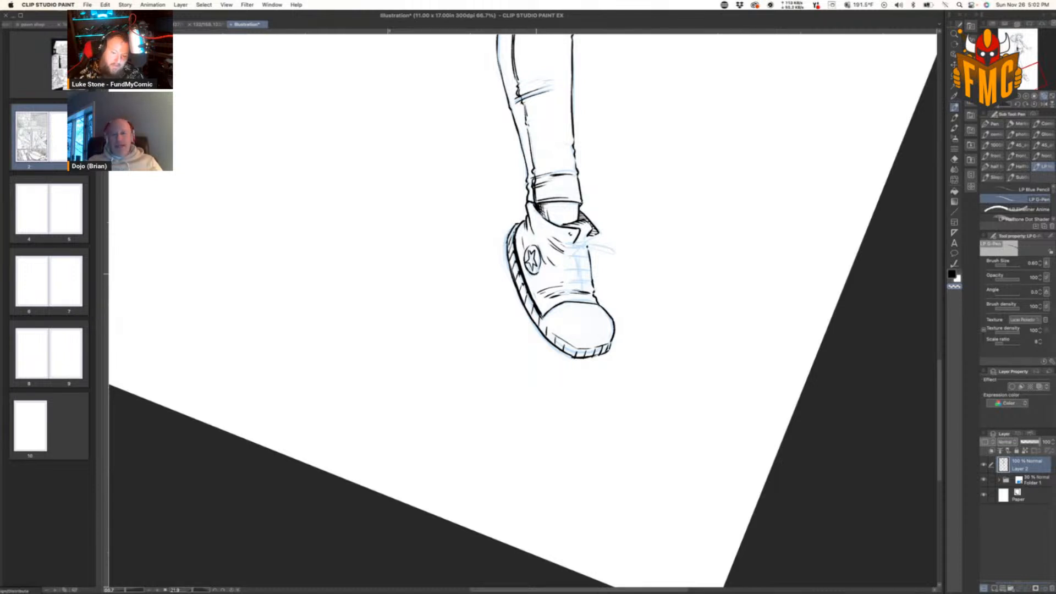
Step: Ink the near sneaker's crossed laces down the instep and the loose lace end at the tongue
drag(710, 356, 605, 118)
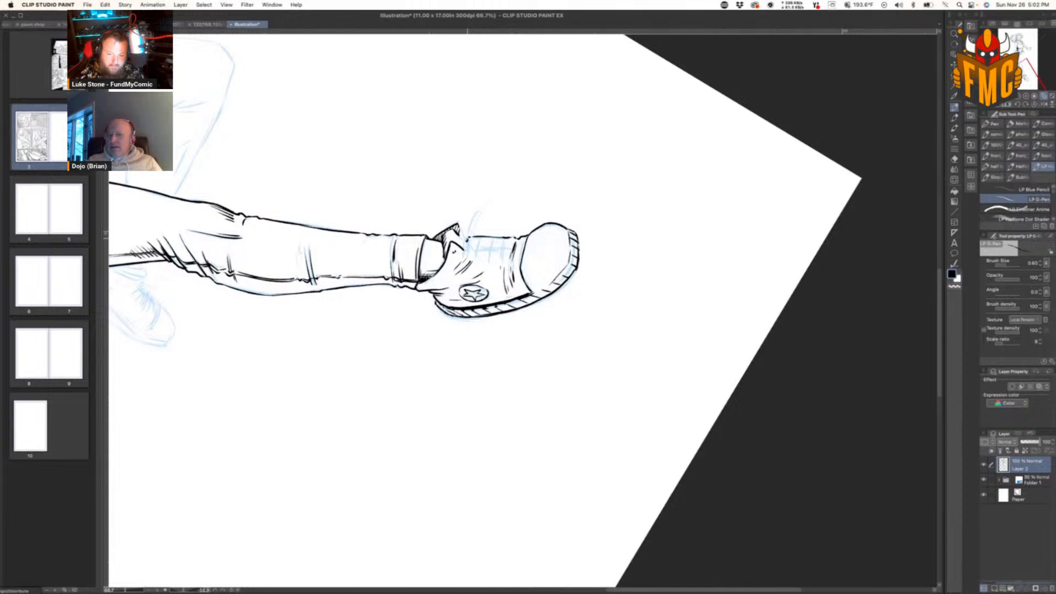
mouse_move(461, 240)
mouse_down()
mouse_move(474, 222)
mouse_move(468, 240)
mouse_move(483, 268)
mouse_up()
drag(468, 243, 463, 267)
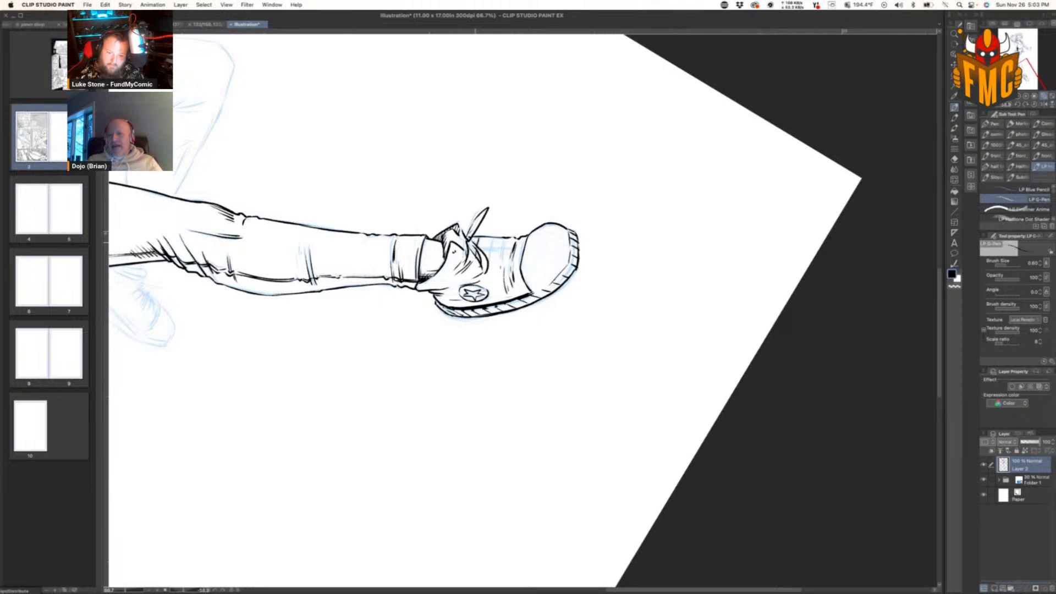
mouse_move(487, 244)
mouse_down()
mouse_move(485, 263)
mouse_move(477, 257)
mouse_move(492, 266)
mouse_move(496, 251)
mouse_up()
mouse_move(500, 244)
mouse_down()
mouse_move(494, 262)
mouse_move(507, 260)
mouse_move(497, 258)
mouse_up()
drag(710, 250, 632, 401)
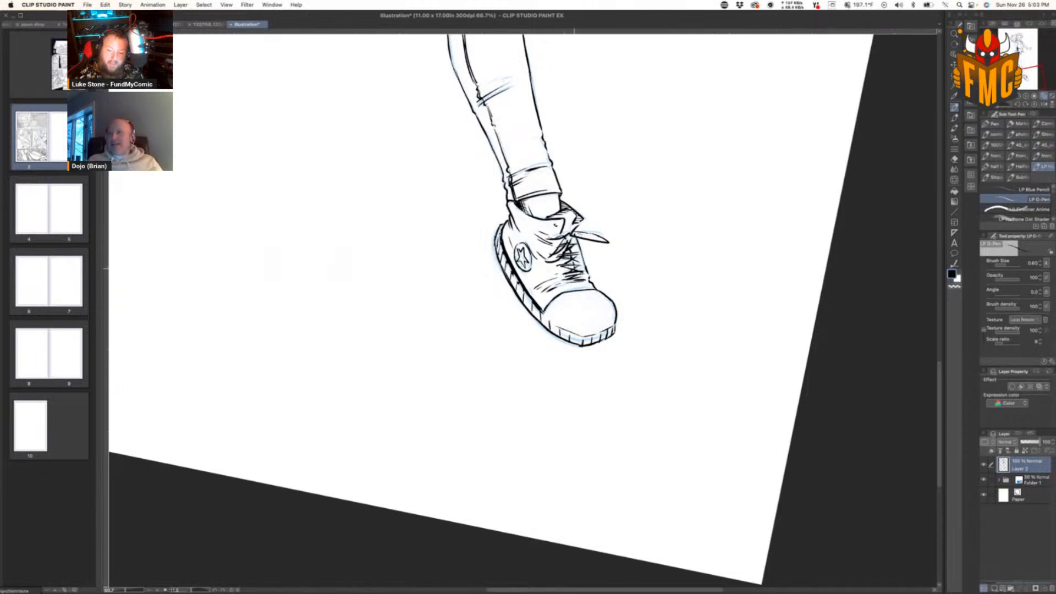
Step: Hatch the fabric folds along the near lower leg's side seam at the shin, below the knee and behind the knee
key(space)
drag(618, 278, 578, 453)
drag(598, 409, 637, 535)
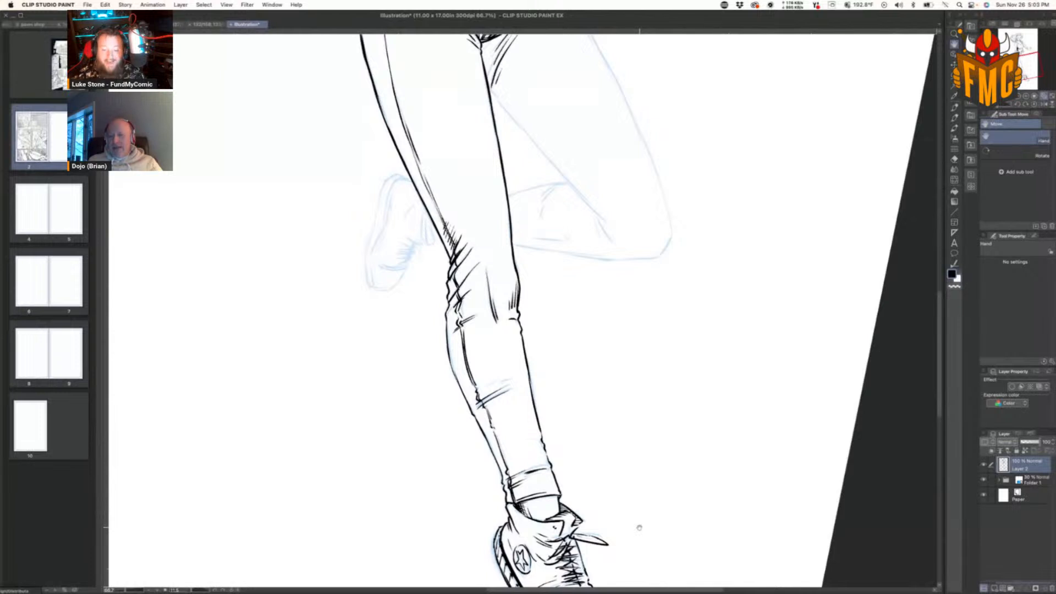
key(shift+space)
drag(695, 372, 658, 286)
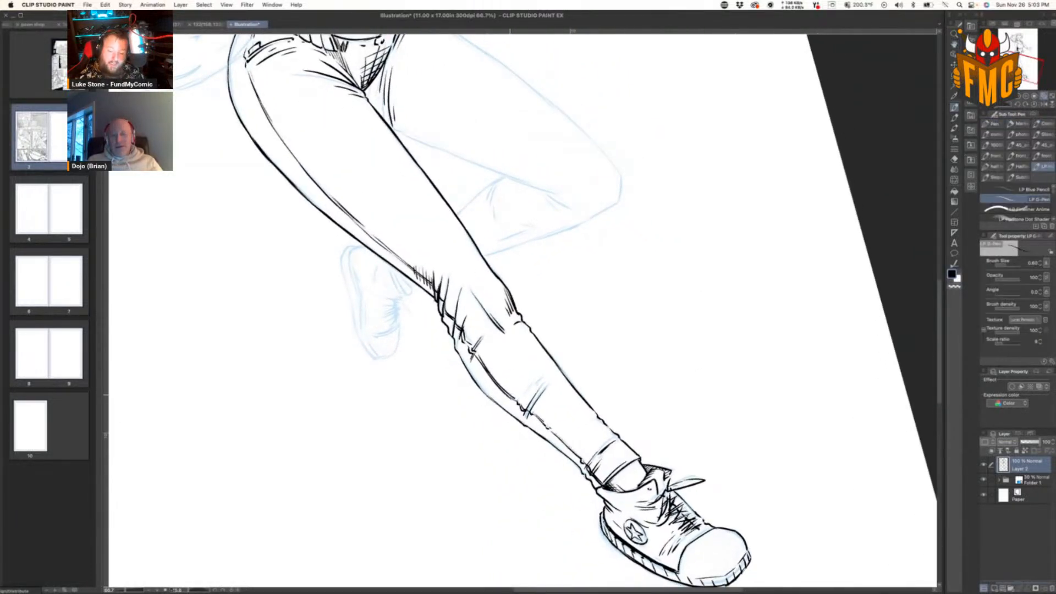
mouse_move(532, 384)
mouse_down()
mouse_move(518, 404)
mouse_move(531, 421)
mouse_up()
drag(538, 415, 550, 439)
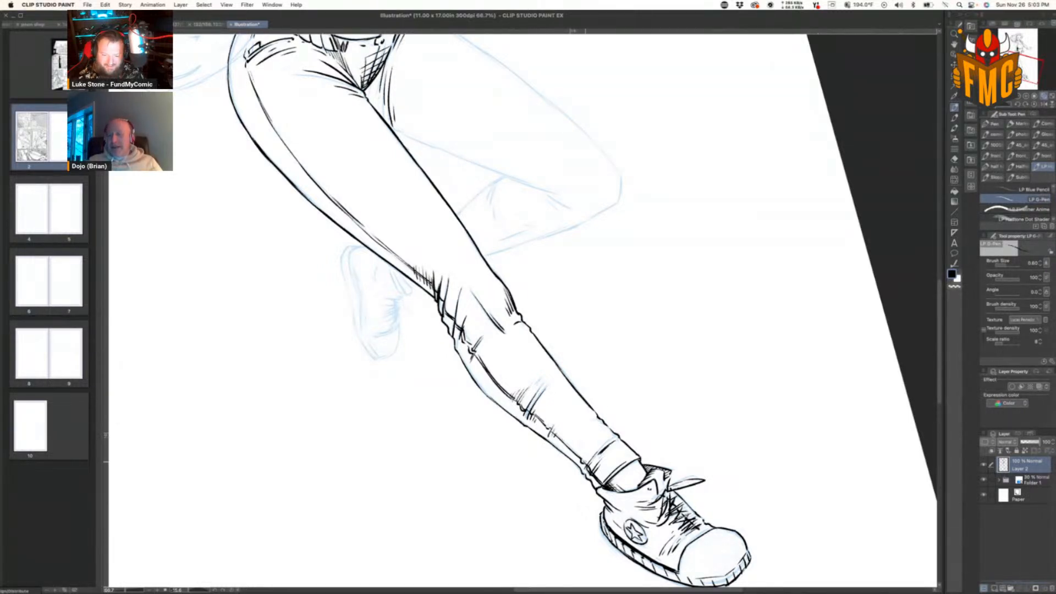
drag(483, 344, 474, 367)
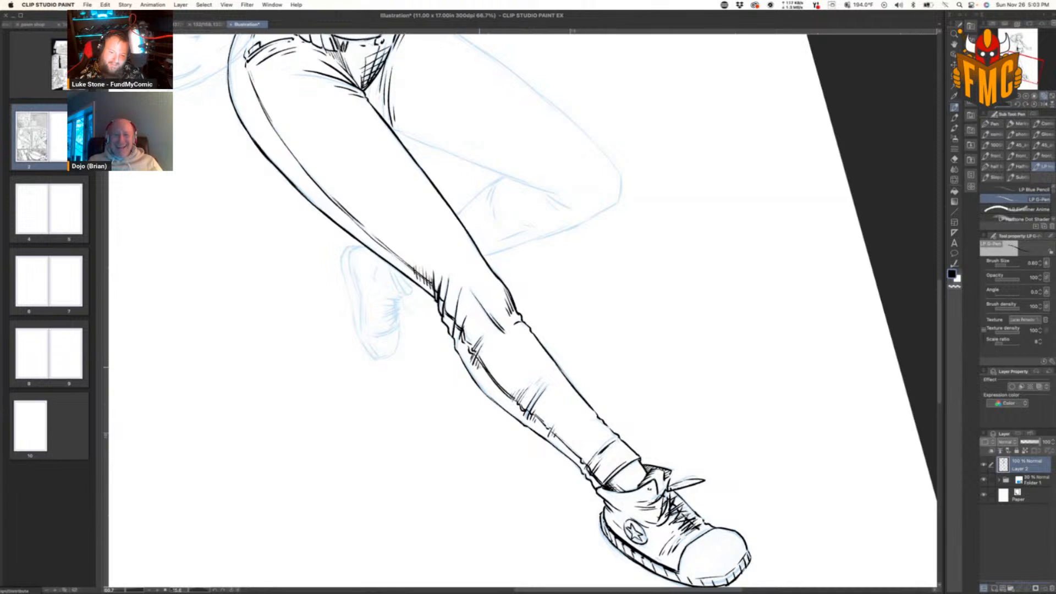
drag(454, 300, 448, 326)
drag(455, 302, 449, 330)
drag(457, 309, 450, 332)
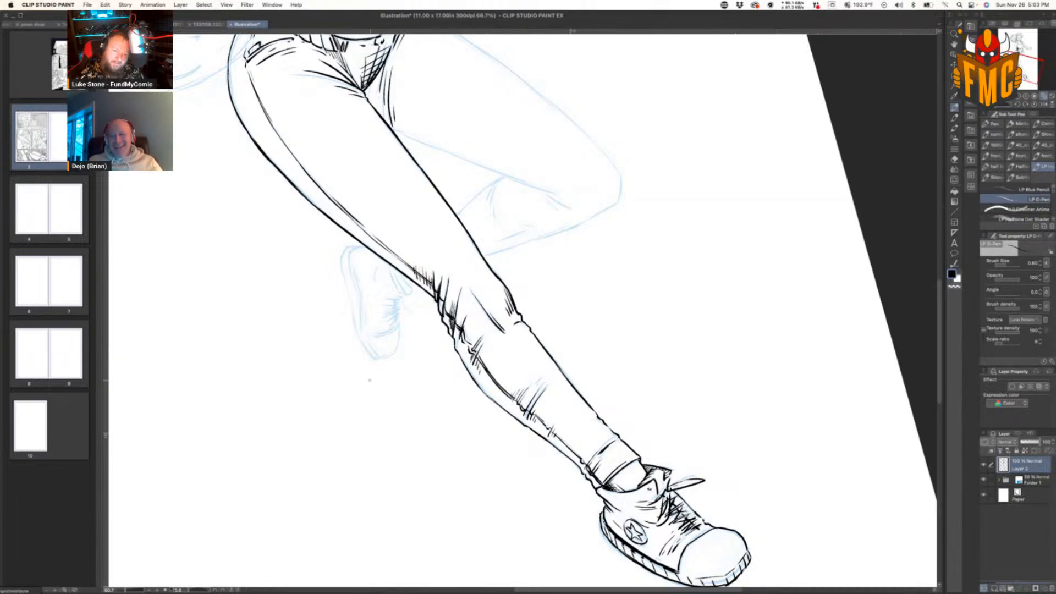
Step: Ink the rear sneaker's ankle opening, sole edges and front contour behind the near leg
mouse_move(394, 267)
mouse_down()
mouse_move(375, 261)
mouse_move(360, 327)
mouse_up()
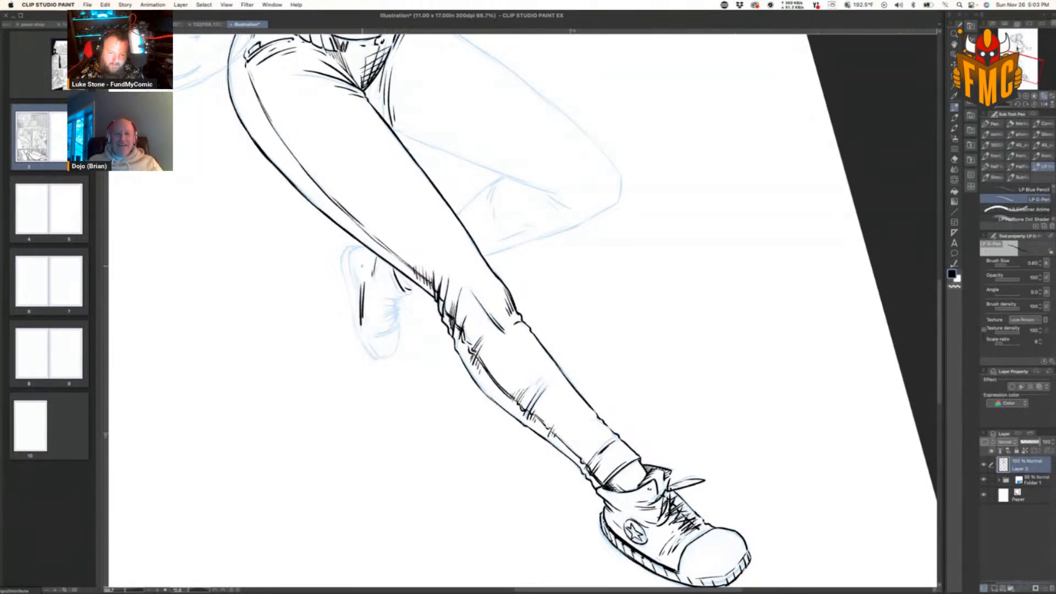
mouse_move(350, 247)
mouse_down()
mouse_move(358, 290)
mouse_move(365, 246)
mouse_move(348, 259)
mouse_move(364, 344)
mouse_up()
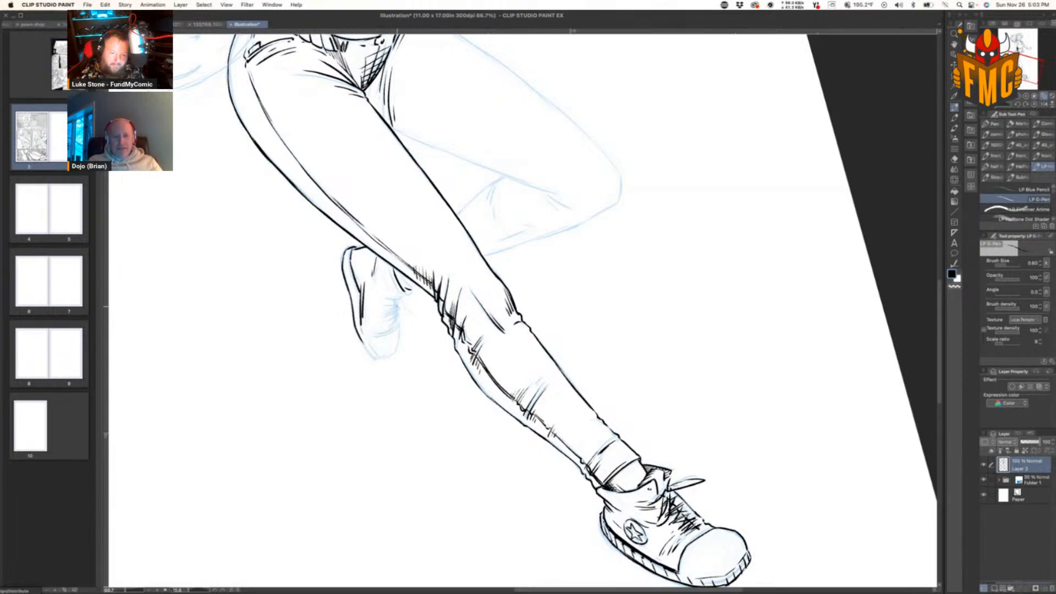
drag(397, 306, 397, 352)
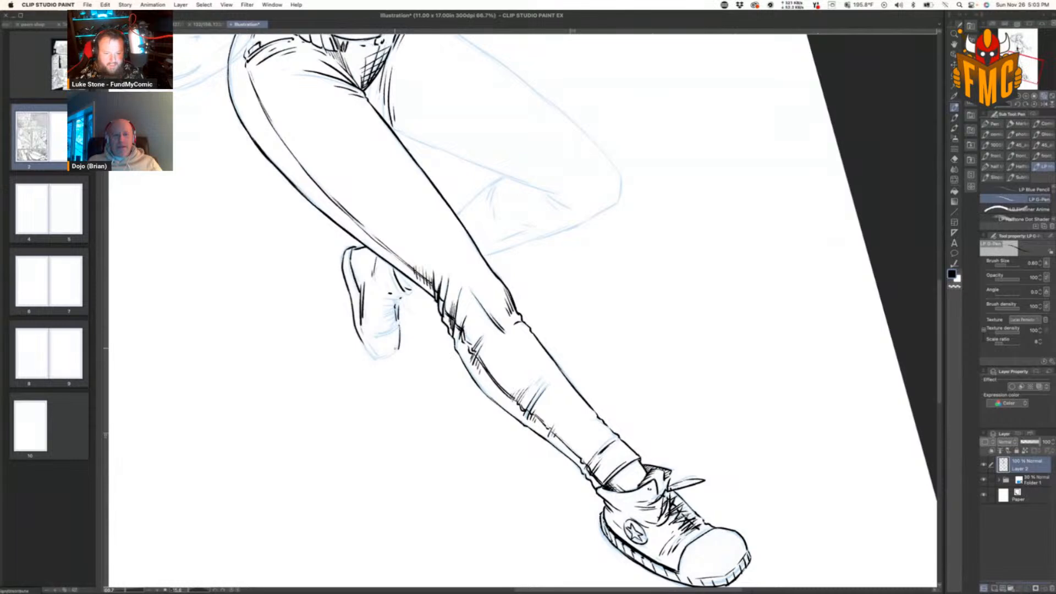
Step: Ink the tread lines along the rear sneaker's sole and the seam of its toe cap
drag(600, 346, 551, 390)
mouse_move(402, 200)
mouse_down()
mouse_move(394, 233)
mouse_move(398, 206)
mouse_up()
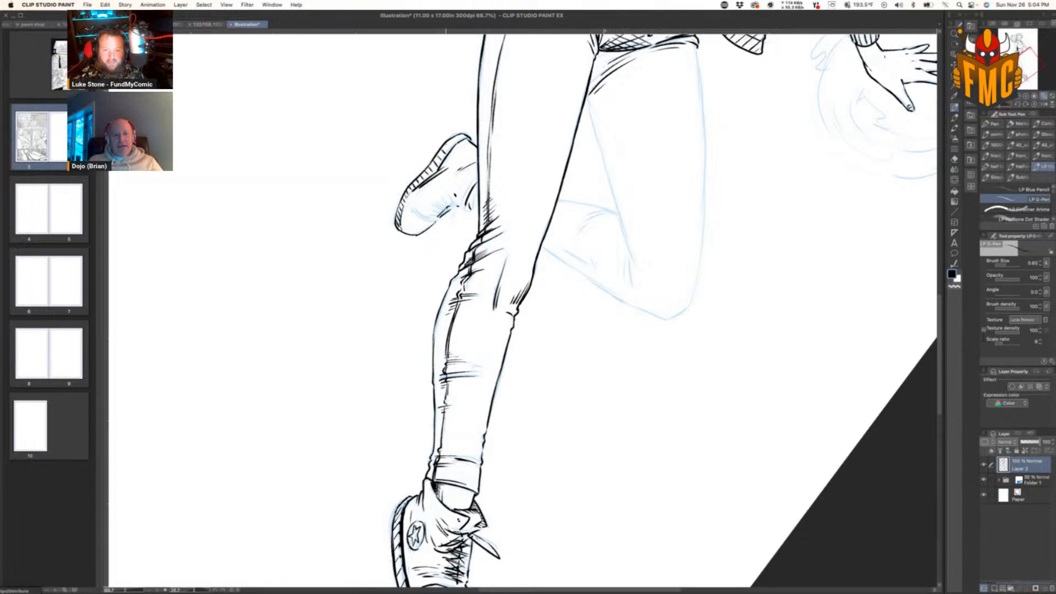
drag(677, 335, 638, 179)
drag(366, 347, 380, 342)
drag(377, 344, 396, 334)
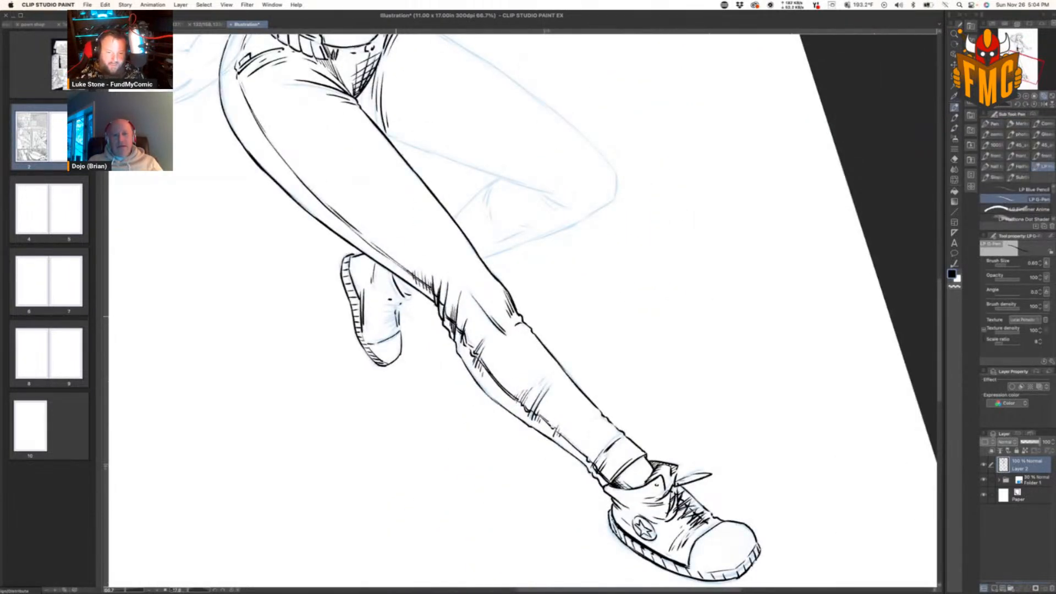
Step: Ink the rear sneaker's laces and loose bow along its instep
drag(562, 346, 598, 224)
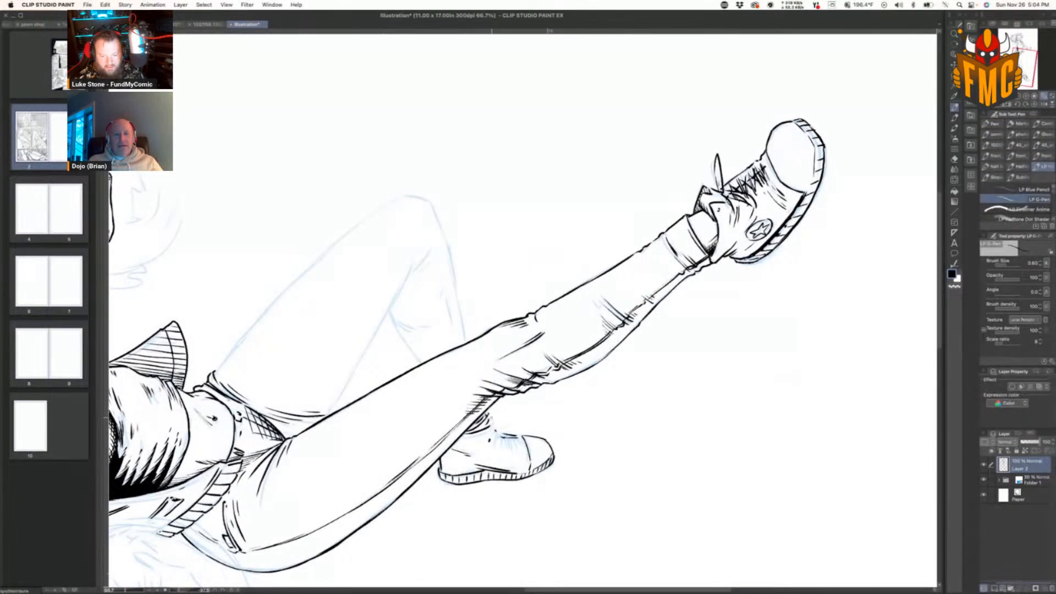
mouse_move(493, 425)
mouse_down()
mouse_move(496, 439)
mouse_move(511, 414)
mouse_move(527, 425)
mouse_move(496, 435)
mouse_move(524, 447)
mouse_up()
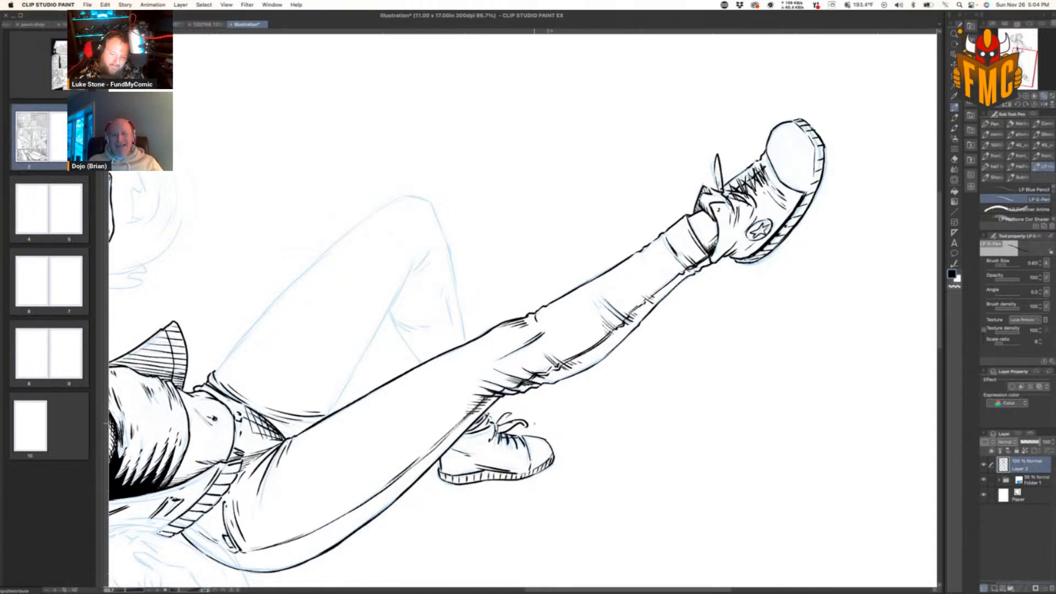
key(r)
mouse_move(721, 355)
mouse_down()
mouse_move(662, 460)
mouse_move(612, 492)
mouse_up()
key(p)
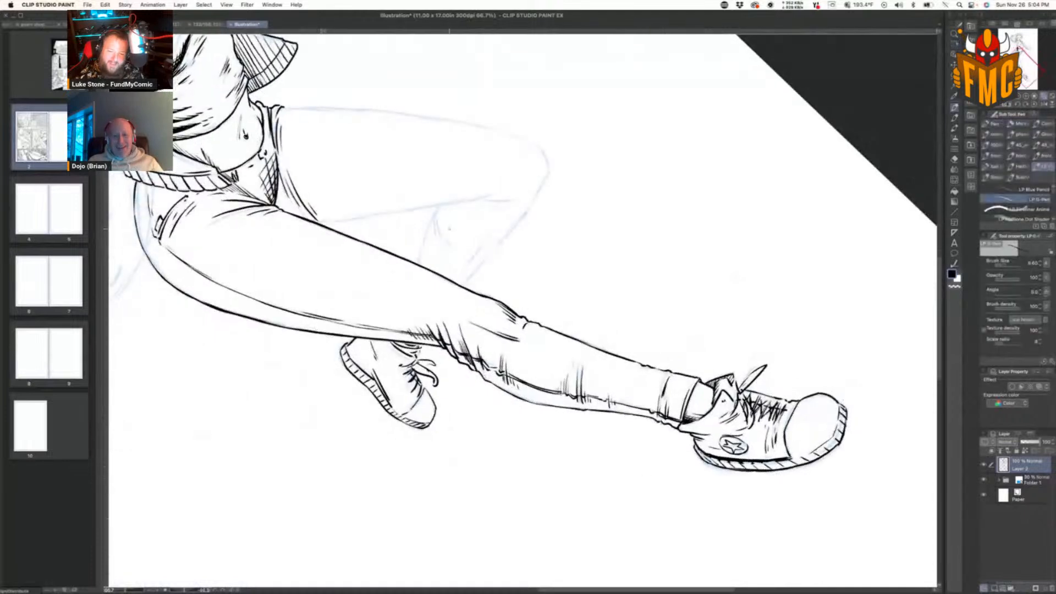
Step: Ink the bent far leg's shin and calf contours and the crease behind its knee
mouse_move(441, 207)
mouse_down()
mouse_move(417, 263)
mouse_move(478, 268)
mouse_move(550, 172)
mouse_up()
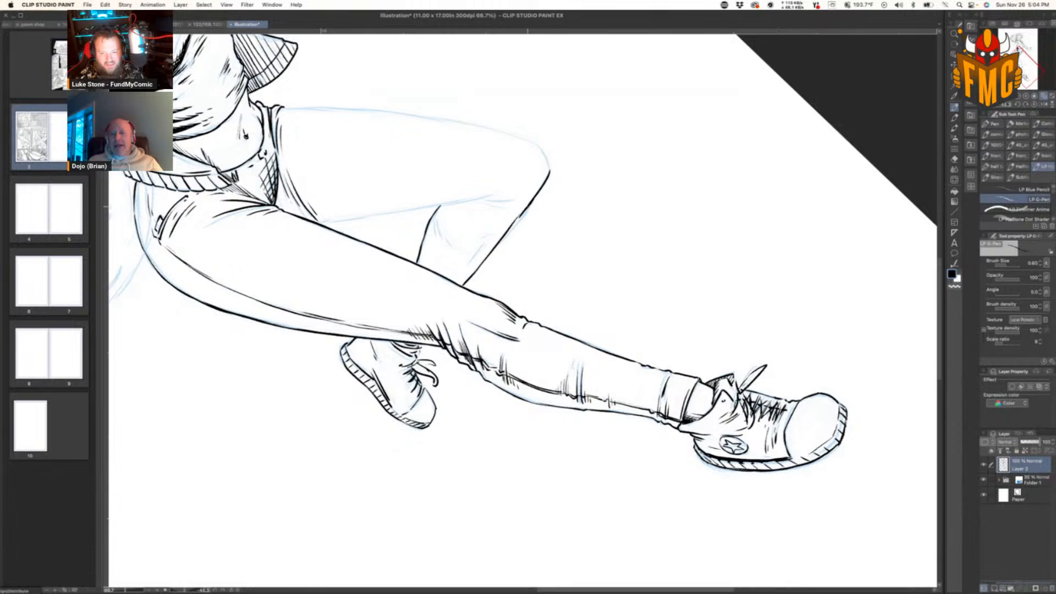
drag(461, 286, 470, 278)
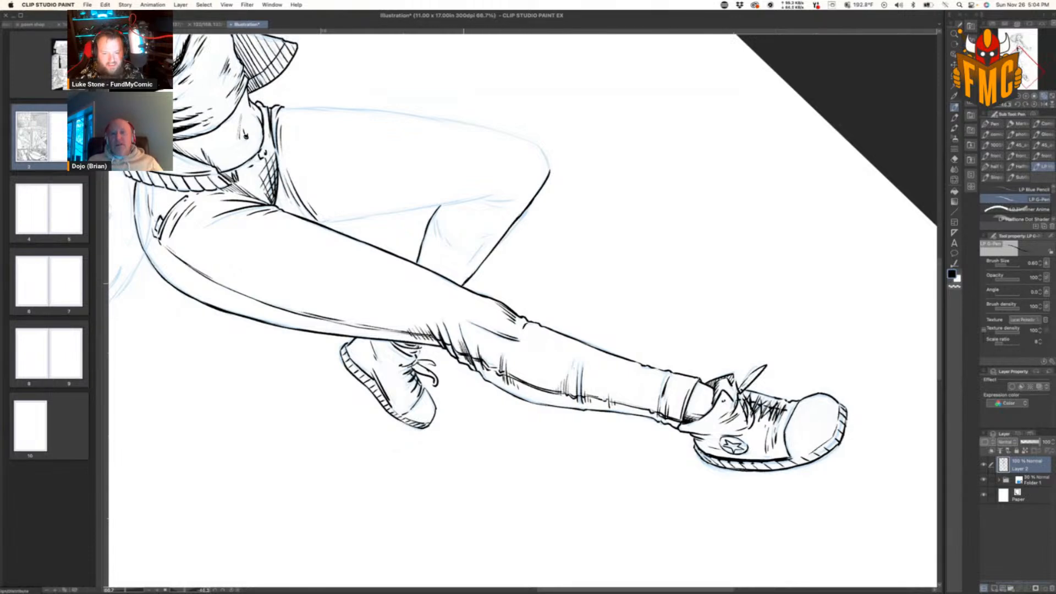
key(shift+space)
mouse_move(704, 247)
mouse_down()
mouse_move(721, 316)
mouse_move(585, 472)
mouse_up()
mouse_move(640, 272)
mouse_down()
mouse_move(638, 315)
mouse_move(634, 298)
mouse_up()
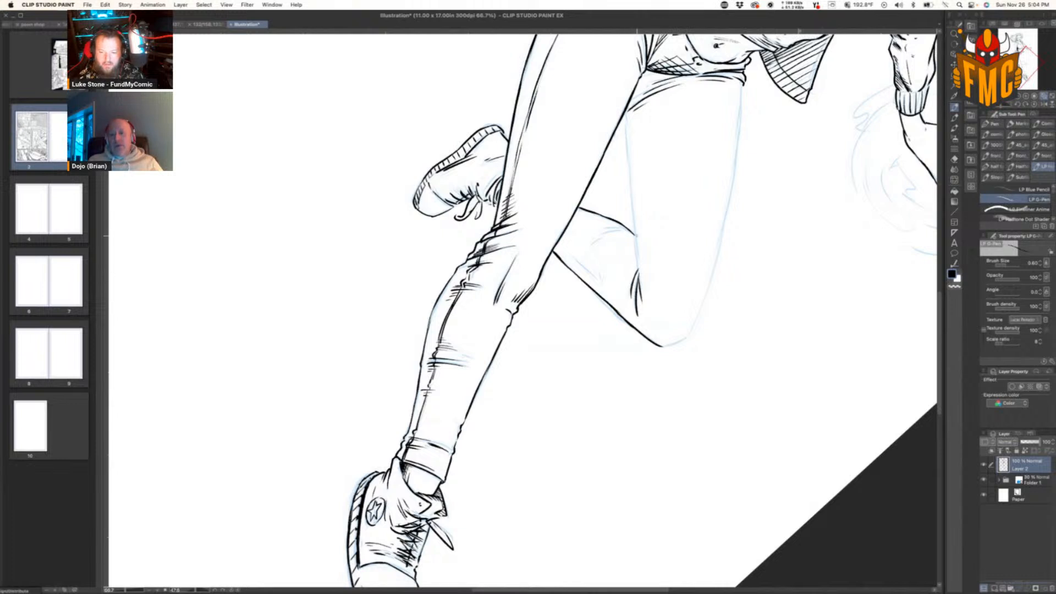
Step: Ink both contours of the far thigh from hip to knee, round off the kneecap and add the inner seam line
drag(635, 217, 643, 301)
drag(625, 114, 638, 246)
mouse_move(742, 84)
mouse_down()
mouse_move(718, 263)
mouse_move(689, 334)
mouse_up()
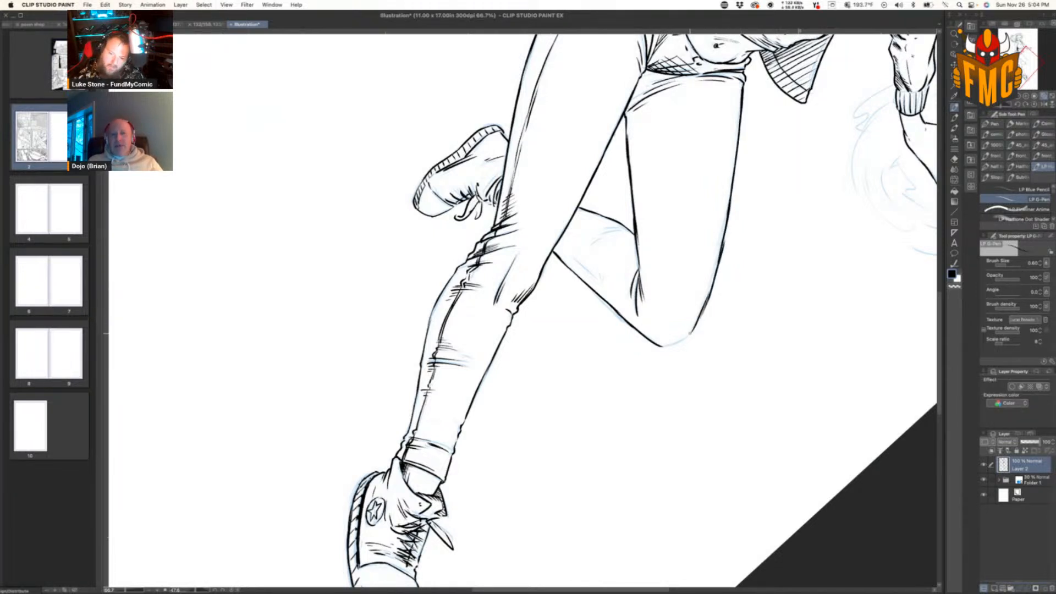
mouse_move(710, 293)
mouse_down()
mouse_move(684, 341)
mouse_move(693, 332)
mouse_up()
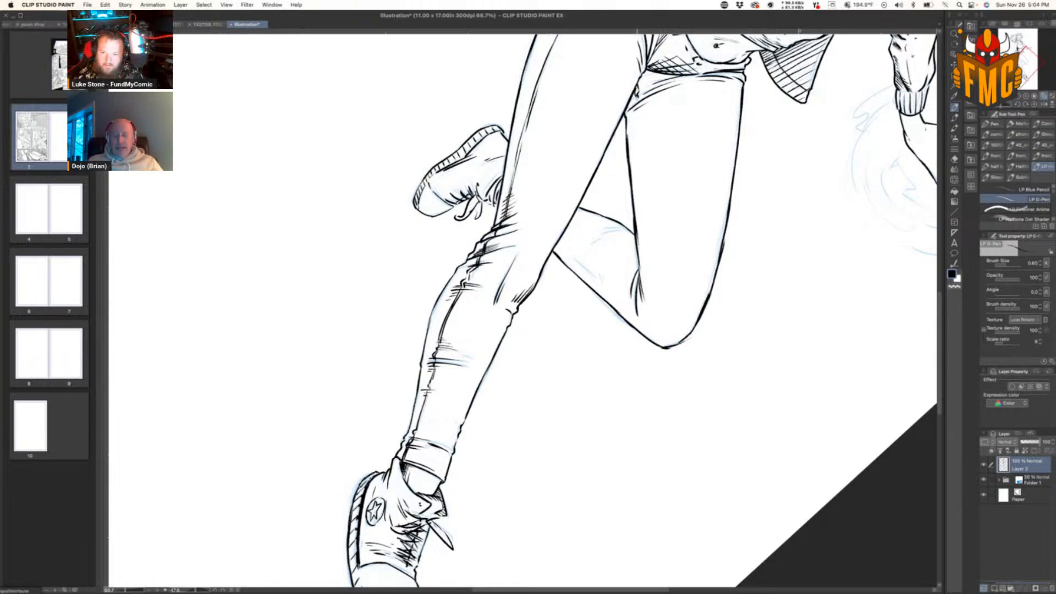
drag(637, 106, 645, 294)
Step: Ink the broken seam line along the far lower leg and small fold marks on its calf
key(r)
mouse_move(762, 236)
mouse_down()
mouse_move(757, 397)
mouse_move(627, 472)
mouse_up()
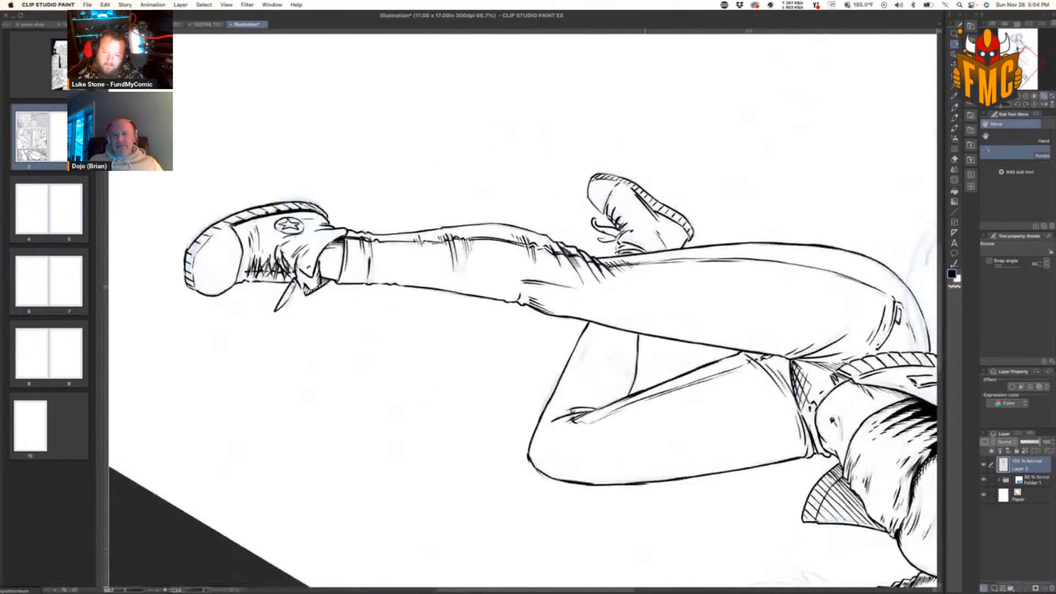
key(p)
drag(605, 326, 571, 407)
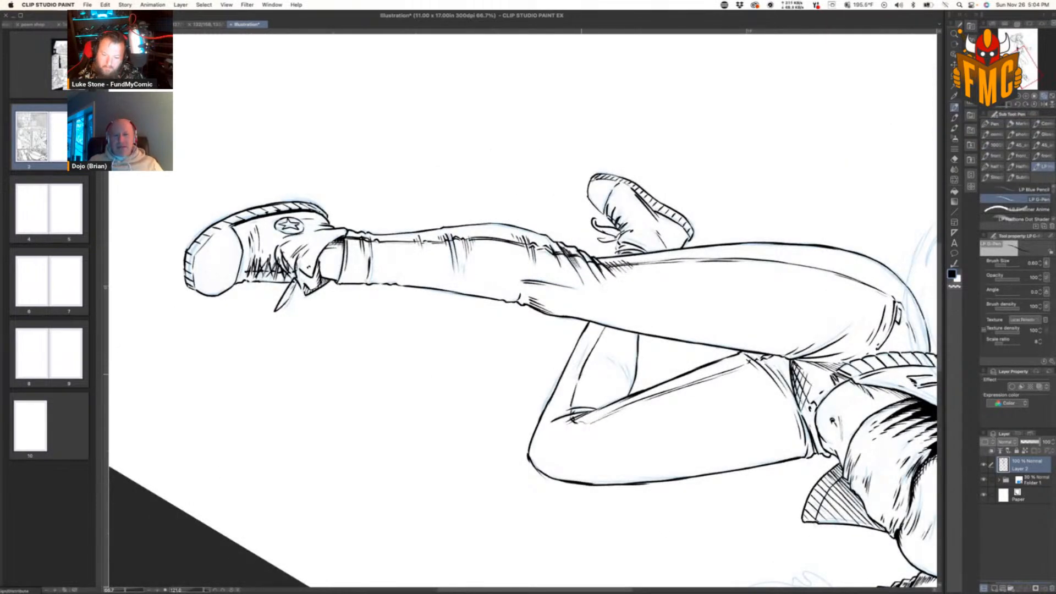
drag(599, 332, 571, 408)
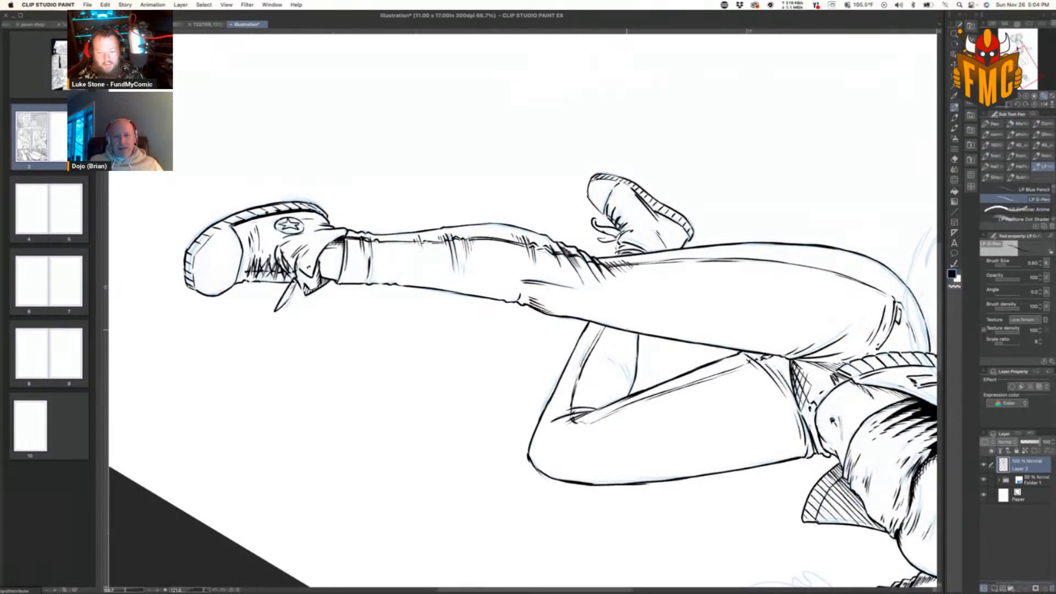
drag(621, 360, 630, 377)
drag(625, 362, 631, 376)
Step: Hatch the shadow on the calf behind the far knee and add short fold strokes at the front of the knee
key(r)
mouse_move(658, 412)
mouse_down()
mouse_move(614, 190)
mouse_move(457, 175)
mouse_move(466, 201)
mouse_move(482, 194)
mouse_move(481, 205)
mouse_up()
key(p)
key(r)
drag(695, 304, 661, 190)
key(p)
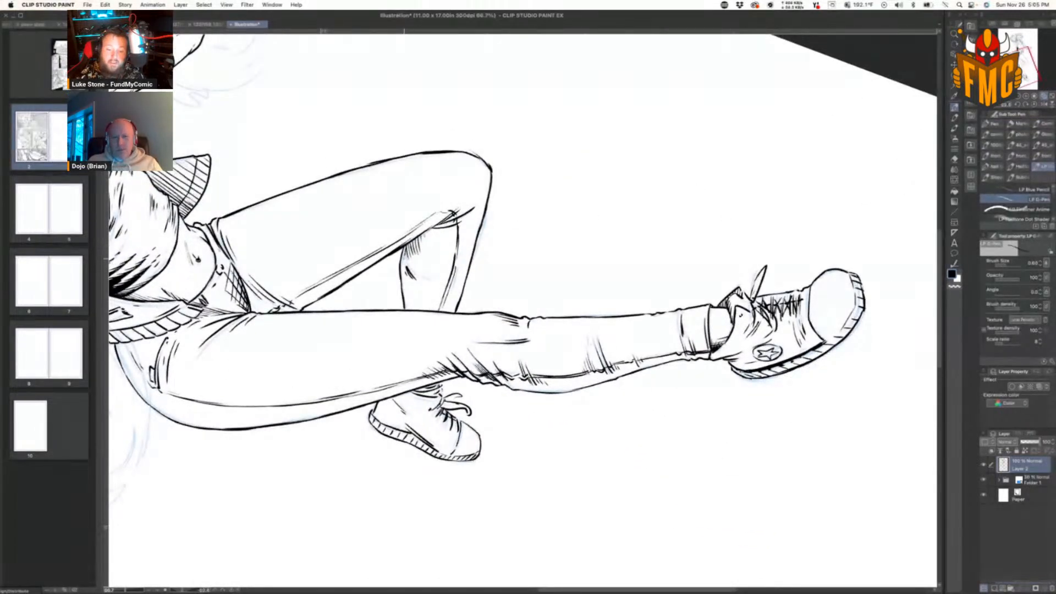
drag(414, 247, 406, 286)
mouse_move(406, 253)
mouse_down()
mouse_move(406, 282)
mouse_move(403, 270)
mouse_up()
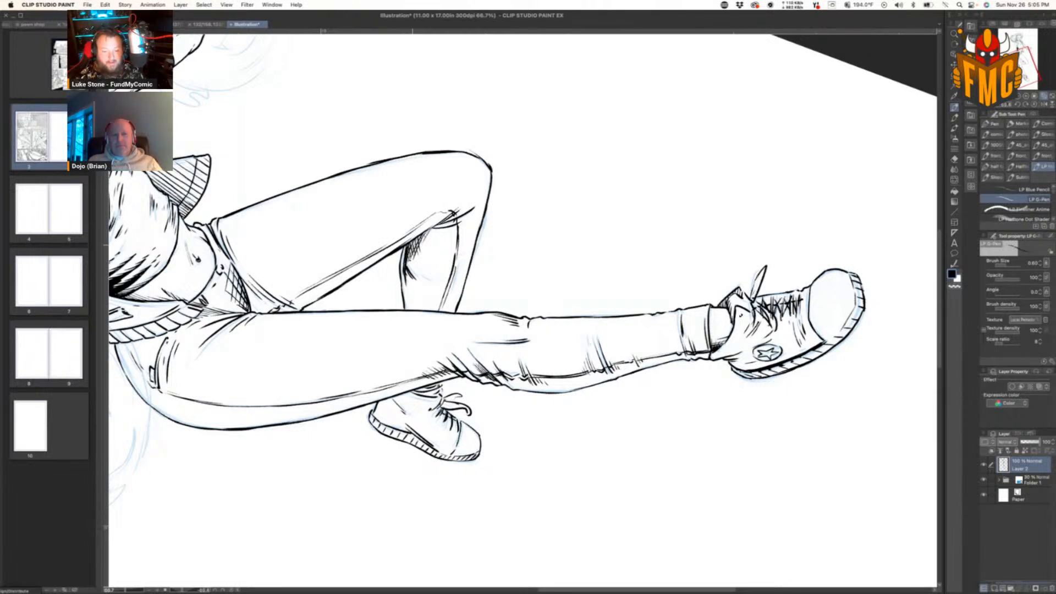
drag(414, 245, 407, 264)
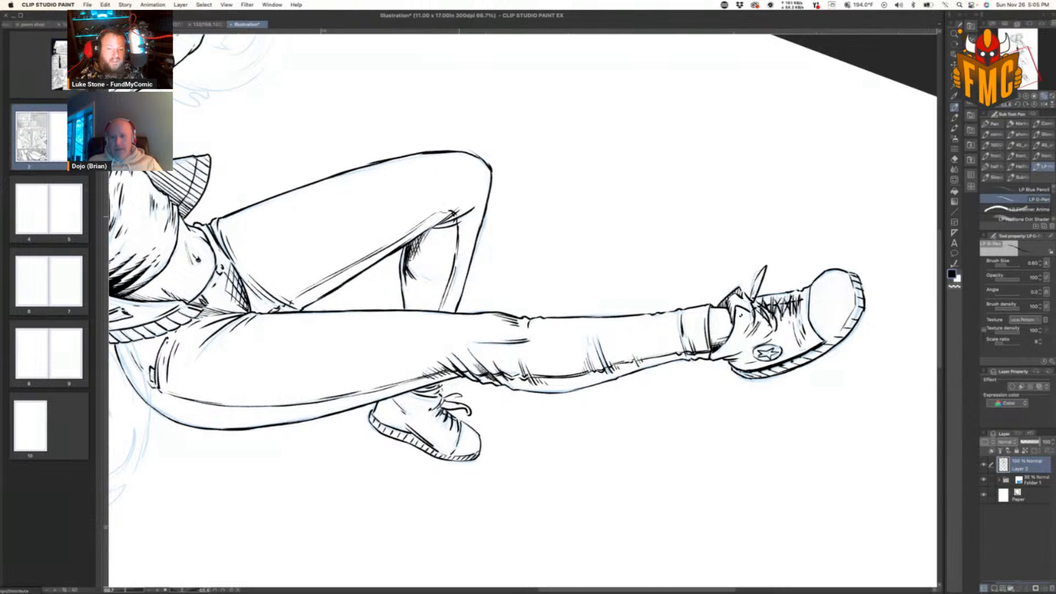
drag(486, 180, 482, 197)
drag(486, 191, 479, 205)
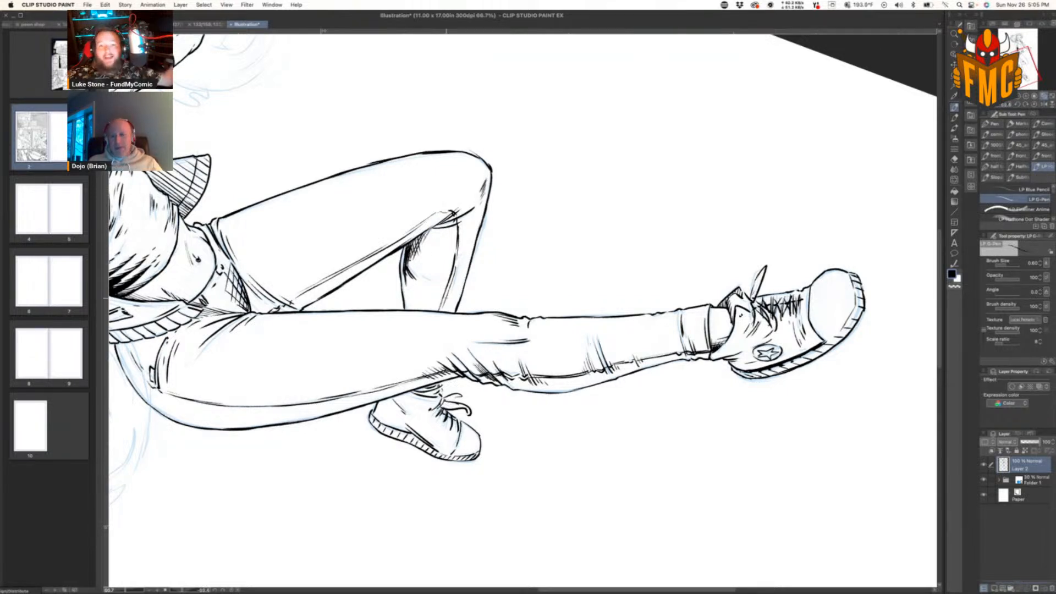
Step: Hatch the shadow on the far leg's upper inner thigh just below the crotch
drag(639, 219, 638, 400)
drag(635, 319, 623, 582)
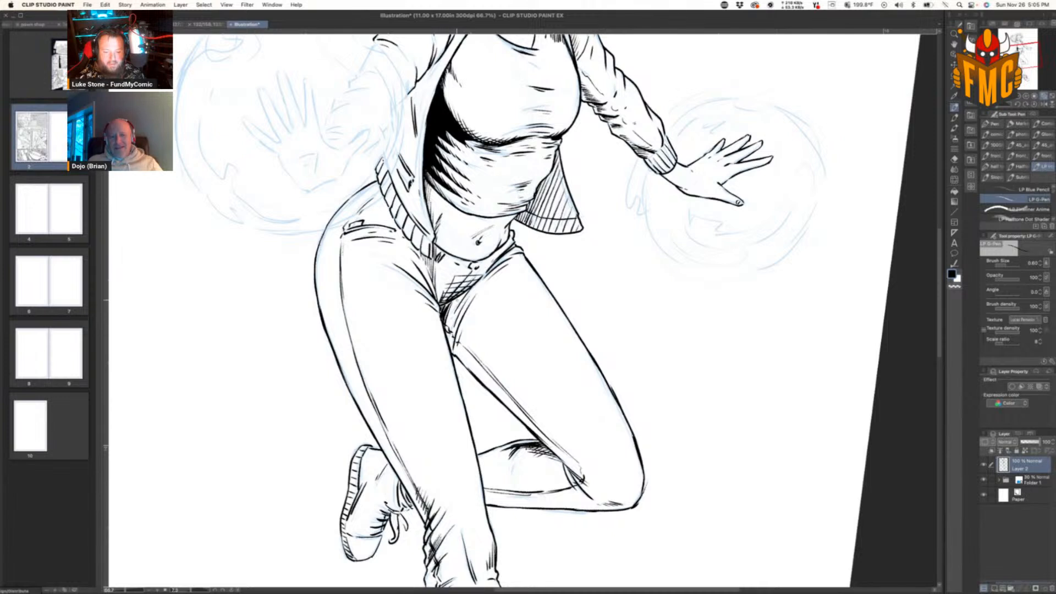
drag(452, 315, 447, 336)
drag(456, 310, 447, 340)
mouse_move(463, 303)
mouse_down()
mouse_move(452, 352)
mouse_move(457, 339)
mouse_up()
drag(459, 333, 452, 355)
drag(468, 316, 456, 355)
mouse_move(469, 319)
mouse_down()
mouse_move(460, 352)
mouse_move(466, 332)
mouse_up()
drag(473, 328, 465, 361)
drag(475, 339, 468, 363)
drag(480, 349, 475, 370)
drag(487, 353, 480, 376)
Step: Cross-hatch the upper inner thigh shadow to darken it
key(r)
drag(710, 303, 683, 393)
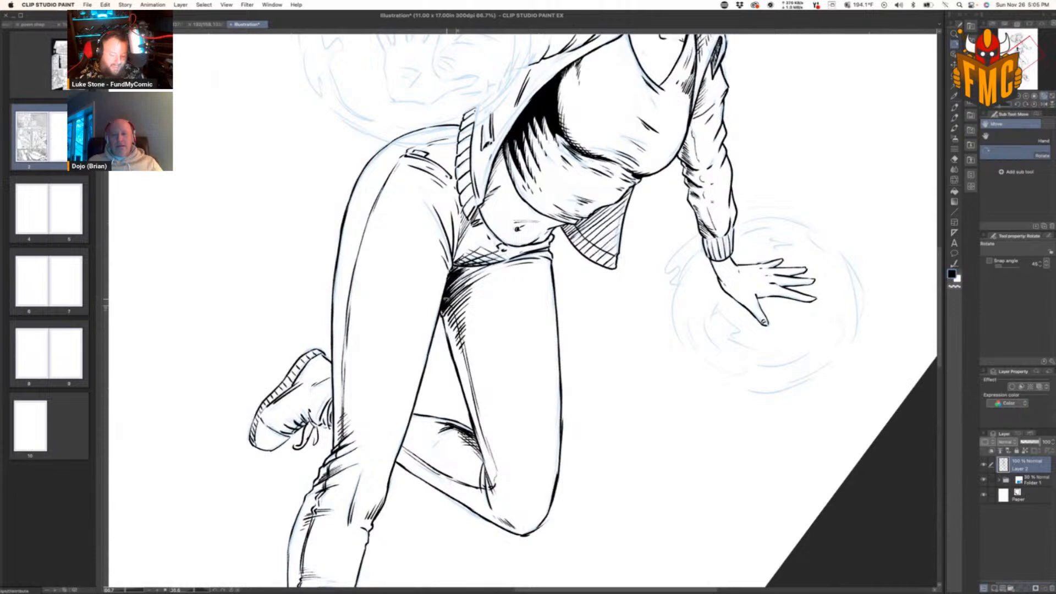
key(p)
mouse_move(453, 327)
mouse_down()
mouse_move(462, 358)
mouse_move(461, 349)
mouse_up()
drag(456, 307, 468, 350)
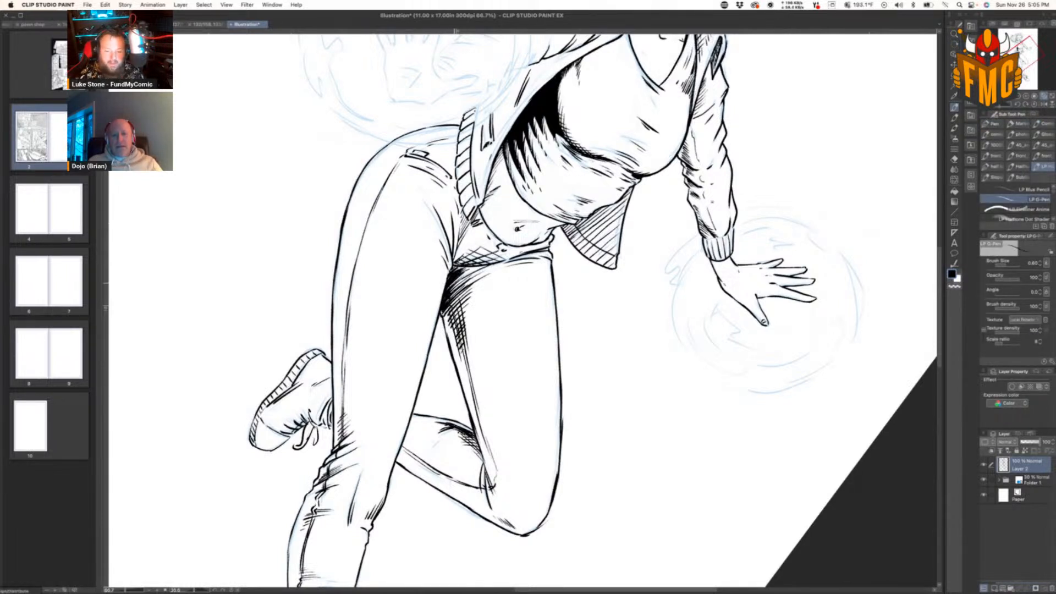
mouse_move(455, 281)
mouse_down()
mouse_move(469, 324)
mouse_move(474, 306)
mouse_up()
Step: Add fold strokes behind the far knee and thicken the contour above the kneecap
drag(483, 427, 498, 473)
drag(491, 445, 505, 477)
drag(559, 447, 548, 492)
Step: Refine the solid black shadow on the shirt beneath the breast and the open jacket
key(r)
drag(643, 361, 669, 262)
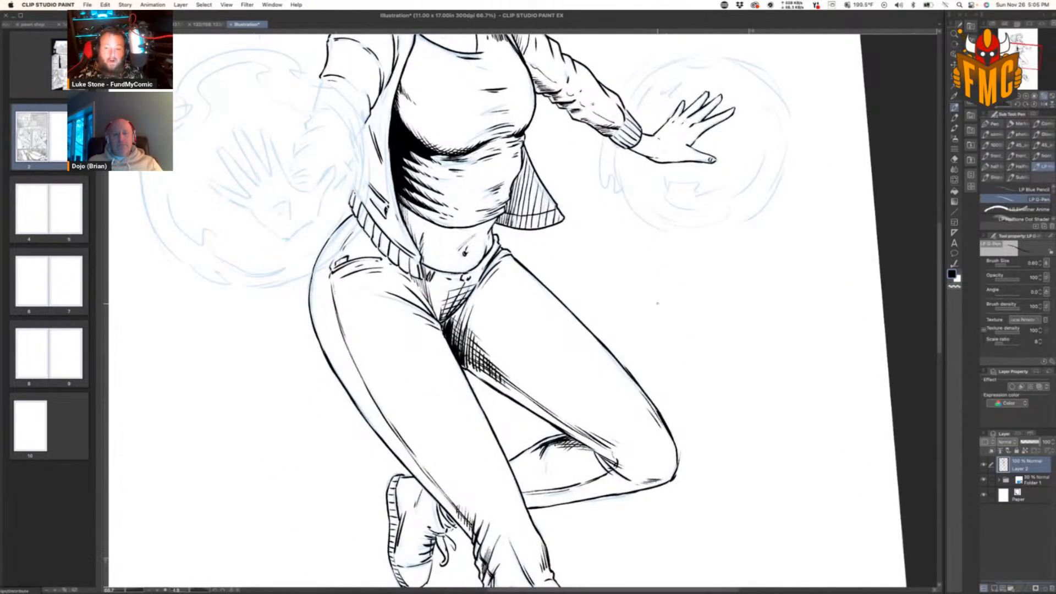
scroll(657, 303, down, 1)
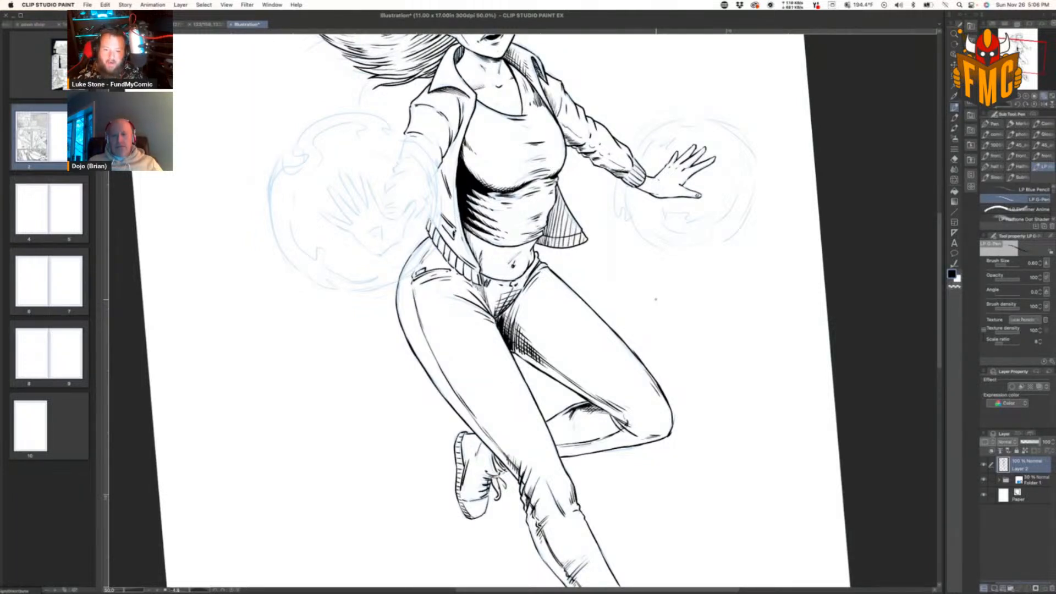
key(r)
drag(655, 299, 648, 454)
drag(615, 164, 599, 206)
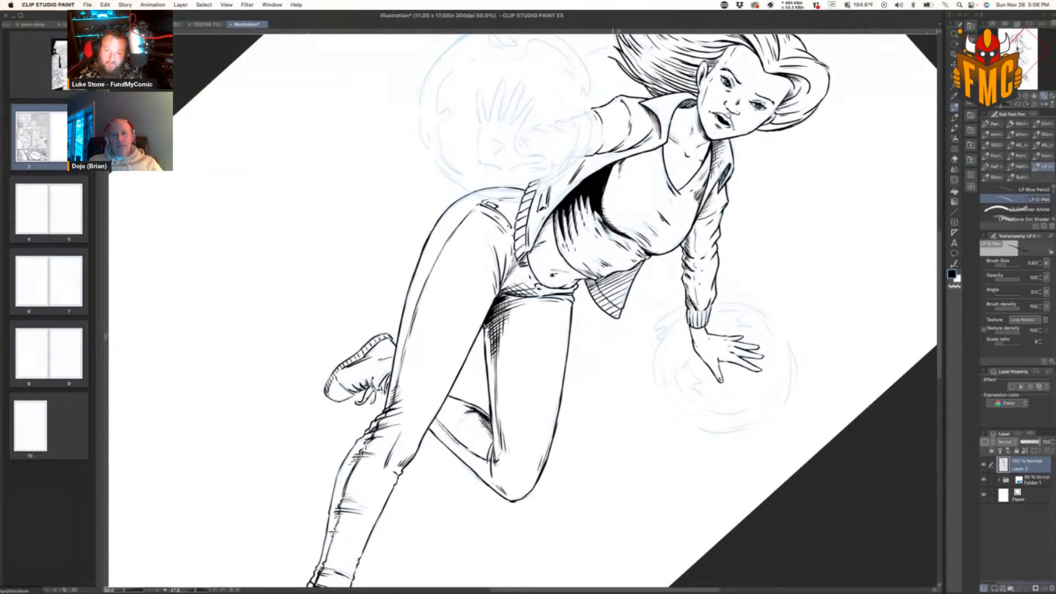
key(e)
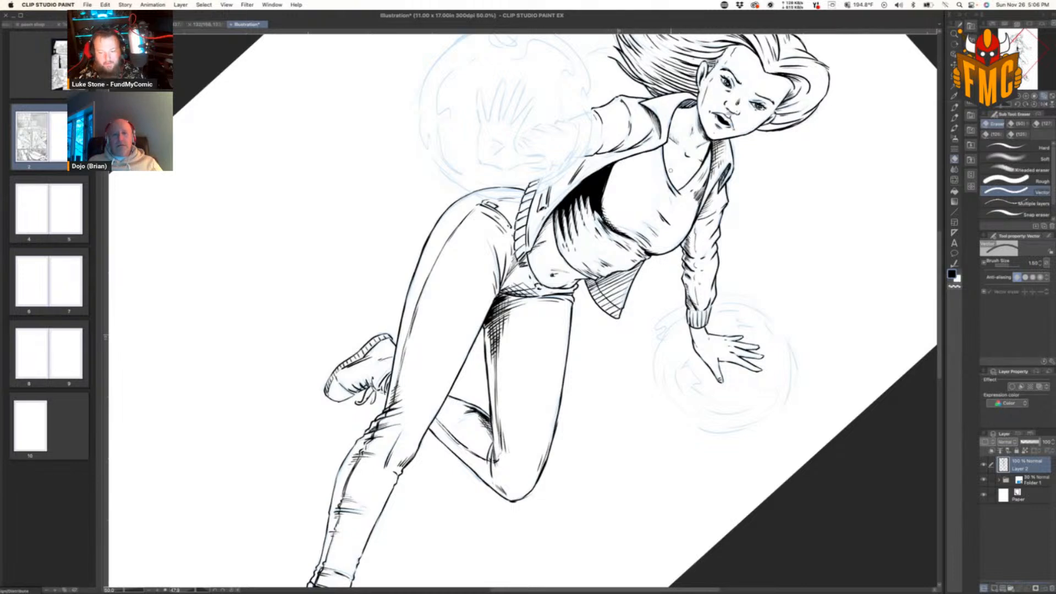
key(p)
key(r)
drag(742, 212, 762, 310)
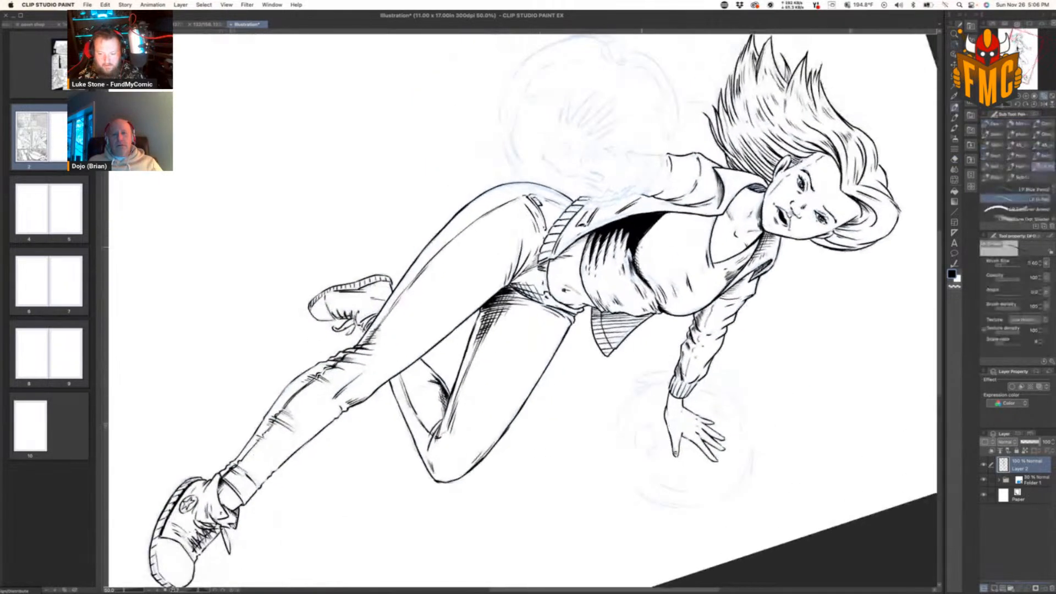
drag(635, 245, 641, 277)
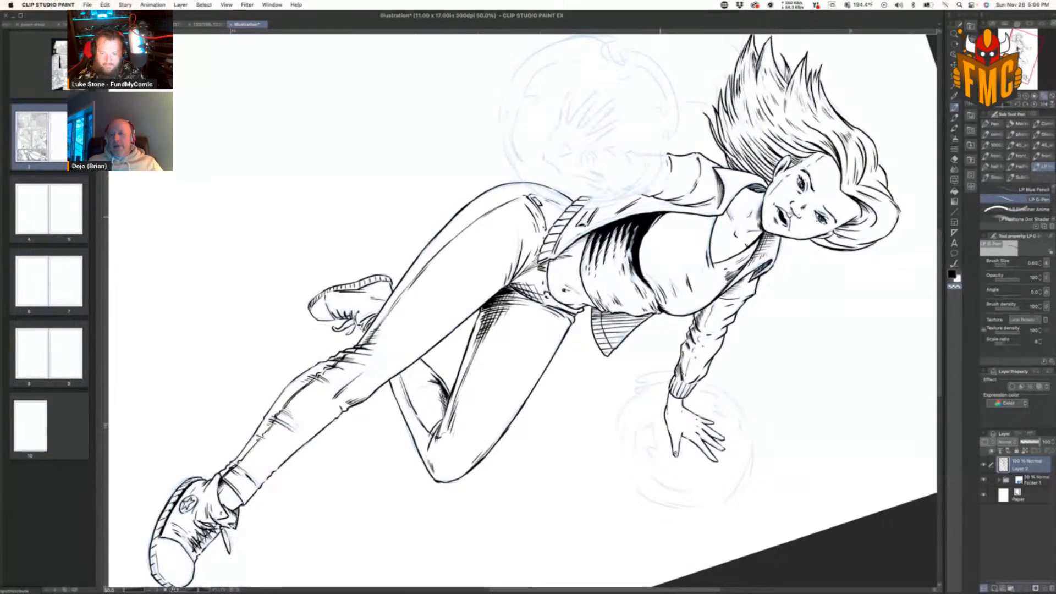
key(c)
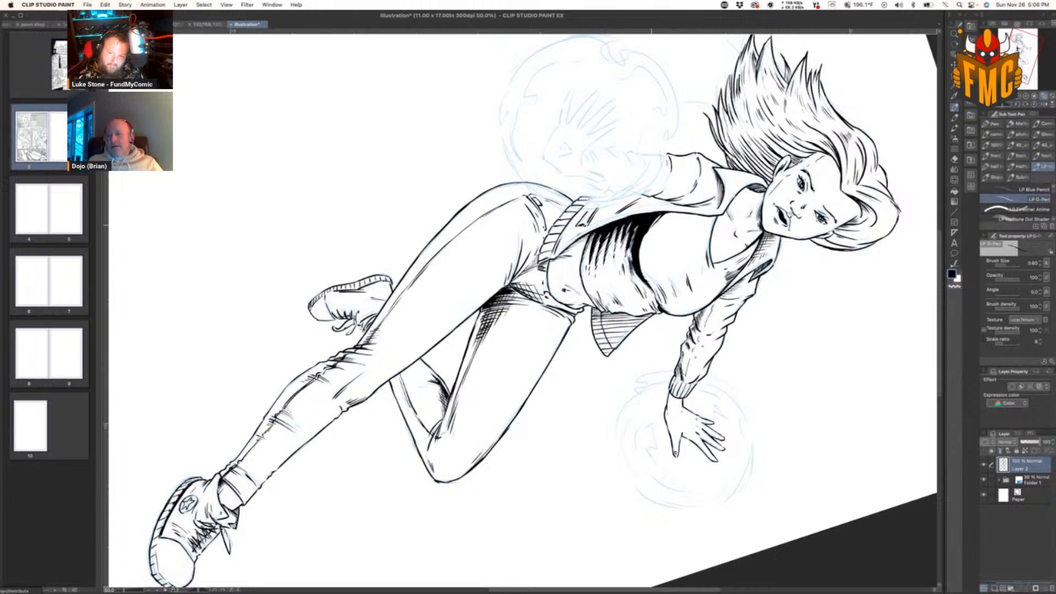
drag(650, 228, 646, 247)
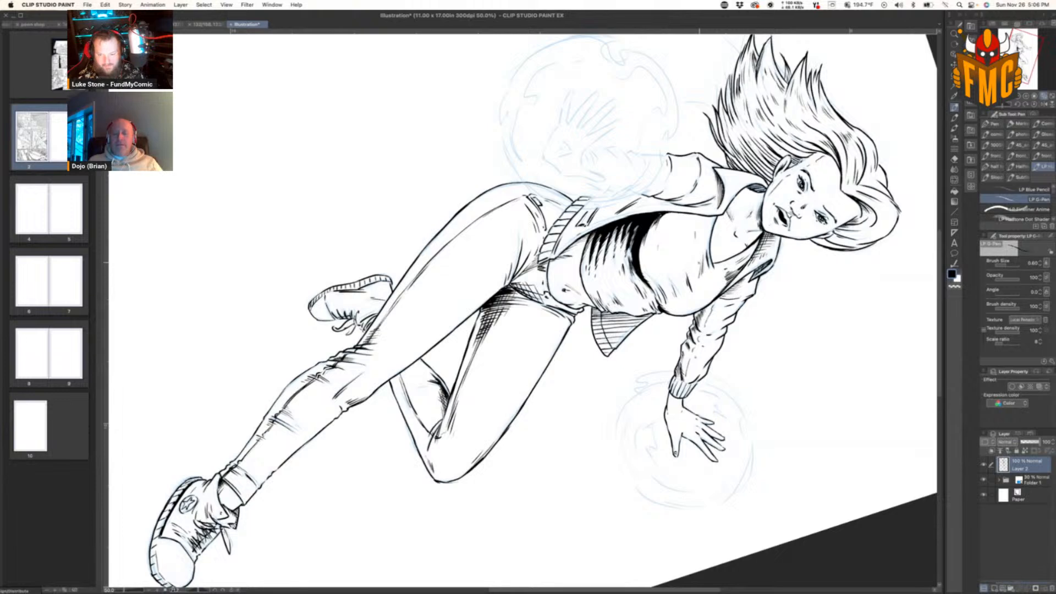
Step: Ink the forearm sleeve of the arm inside the larger orb, with its wrinkled edges and fold marks
key(r)
drag(843, 373, 363, 190)
key(p)
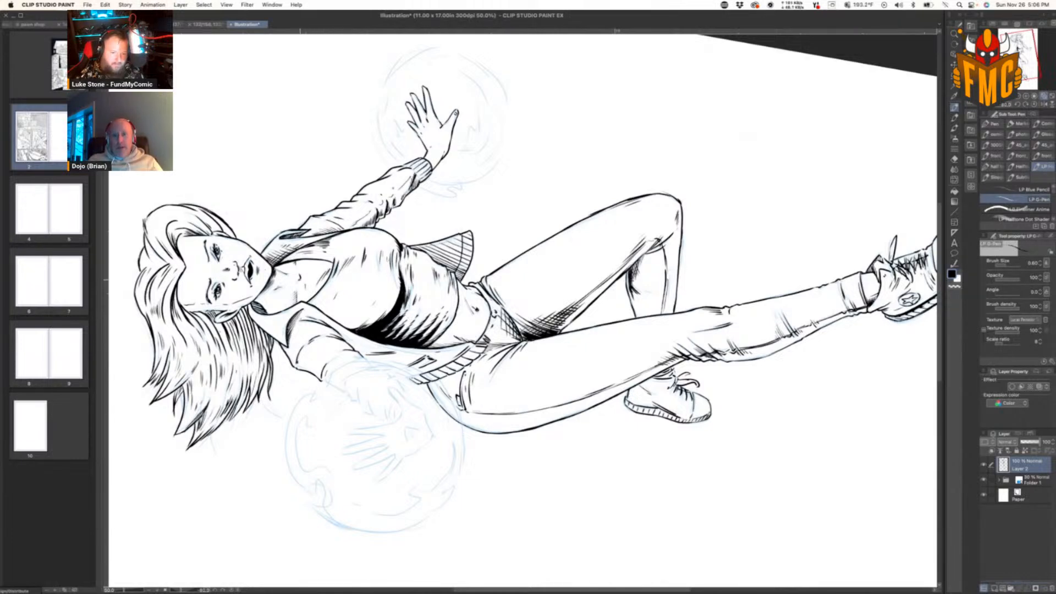
key(r)
drag(701, 209, 707, 396)
key(h)
drag(360, 227, 492, 233)
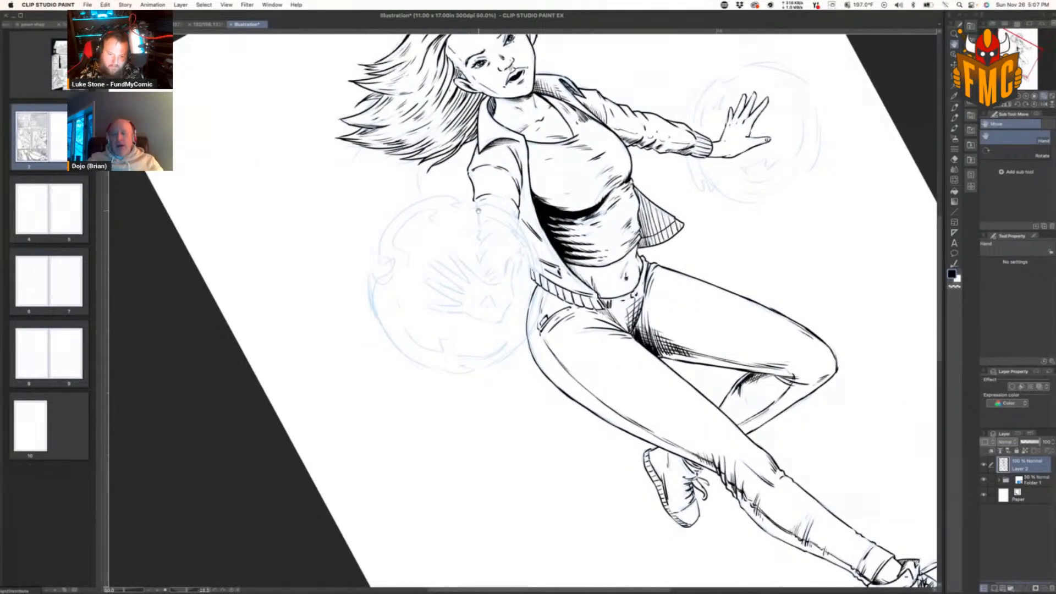
key(p)
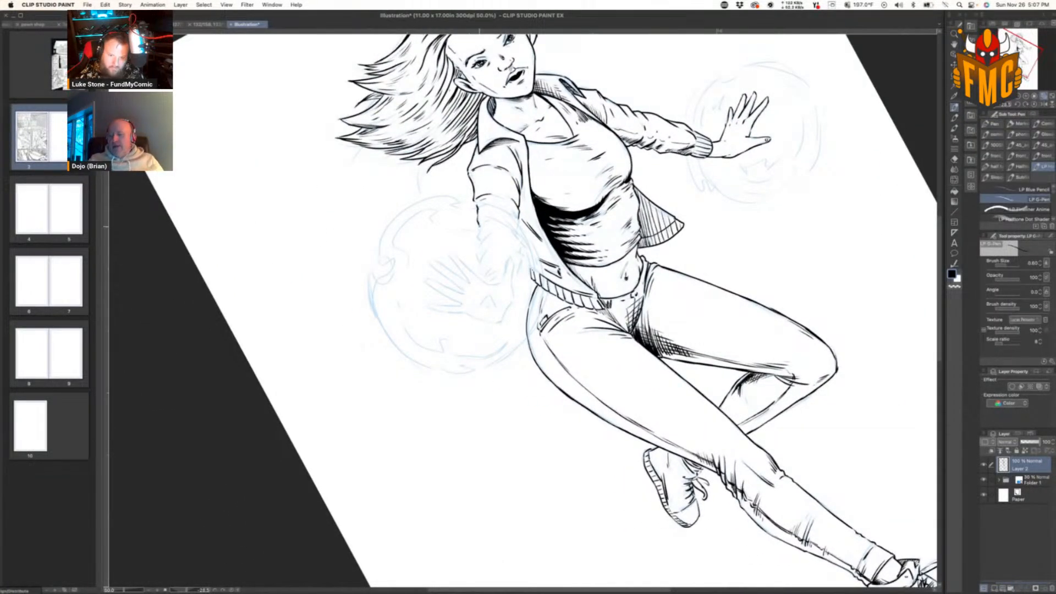
mouse_move(491, 216)
mouse_down()
mouse_move(476, 233)
mouse_move(482, 279)
mouse_up()
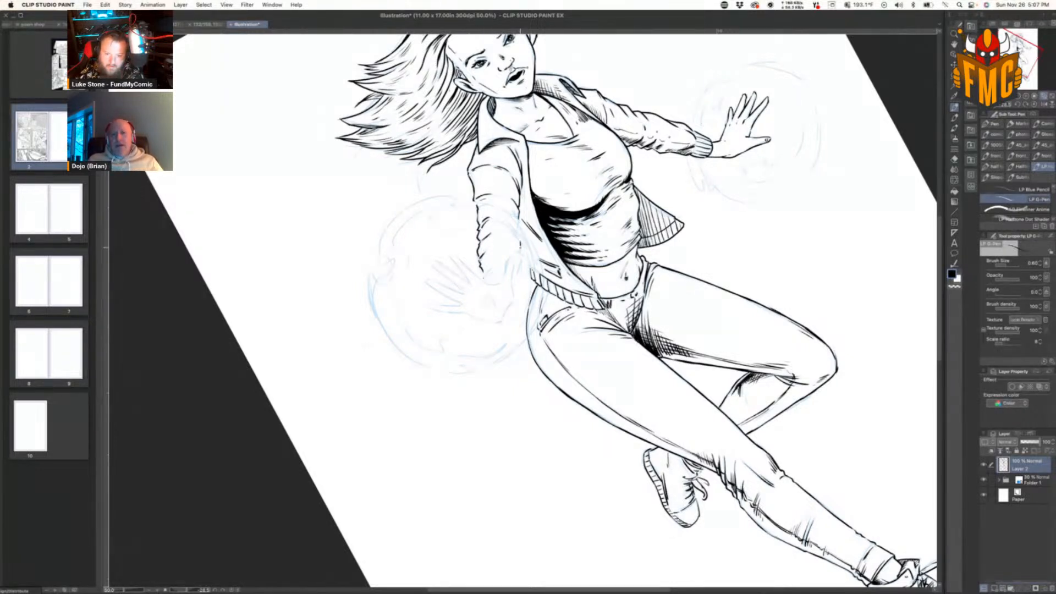
mouse_move(524, 250)
mouse_down()
mouse_move(514, 282)
mouse_move(486, 278)
mouse_up()
drag(519, 222, 516, 231)
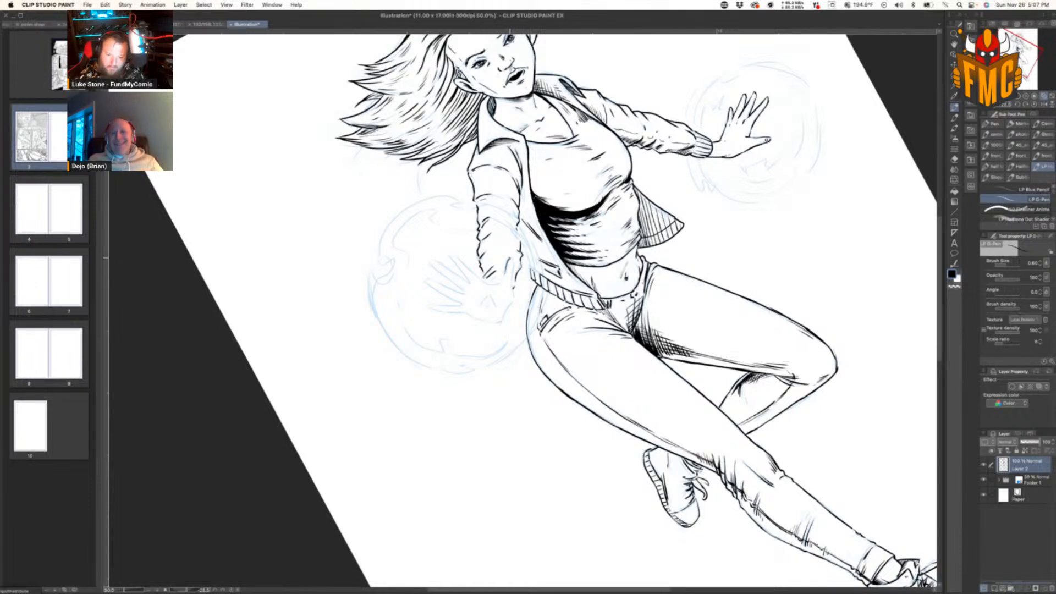
Step: Ink the palm and spread fingers of the hand inside the larger orb
mouse_move(514, 292)
mouse_down()
mouse_move(504, 312)
mouse_move(506, 272)
mouse_move(494, 305)
mouse_up()
key(shift+space)
drag(553, 224, 613, 335)
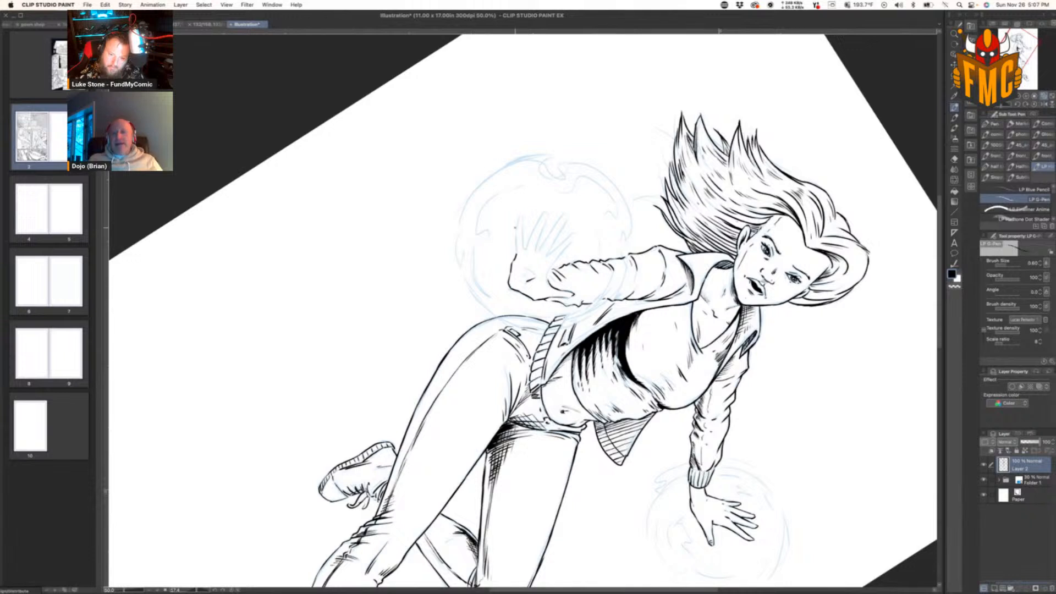
mouse_move(521, 216)
mouse_down()
mouse_move(524, 249)
mouse_move(535, 226)
mouse_move(551, 252)
mouse_move(537, 275)
mouse_up()
key(r)
drag(684, 347, 655, 189)
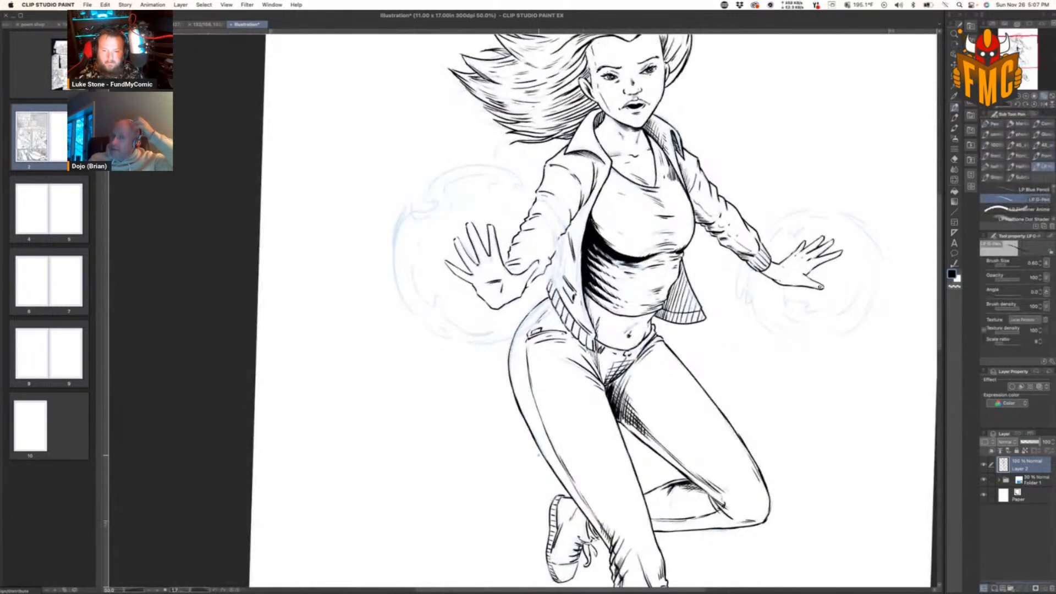
Step: Ink the larger energy orb's outer and inner ring contours with flame-like swirls around the open hand
key(r)
drag(751, 394, 745, 234)
mouse_move(425, 219)
mouse_down()
mouse_move(387, 261)
mouse_move(405, 274)
mouse_move(394, 264)
mouse_move(392, 320)
mouse_move(412, 340)
mouse_move(386, 327)
mouse_move(387, 319)
mouse_move(427, 361)
mouse_up()
drag(372, 281, 378, 328)
mouse_move(389, 265)
mouse_down()
mouse_move(372, 298)
mouse_move(405, 211)
mouse_up()
mouse_move(380, 263)
mouse_down()
mouse_move(370, 295)
mouse_move(381, 297)
mouse_move(462, 181)
mouse_move(424, 228)
mouse_move(426, 267)
mouse_move(448, 303)
mouse_move(445, 290)
mouse_up()
key(r)
mouse_move(438, 246)
mouse_down()
mouse_move(458, 270)
mouse_move(450, 298)
mouse_up()
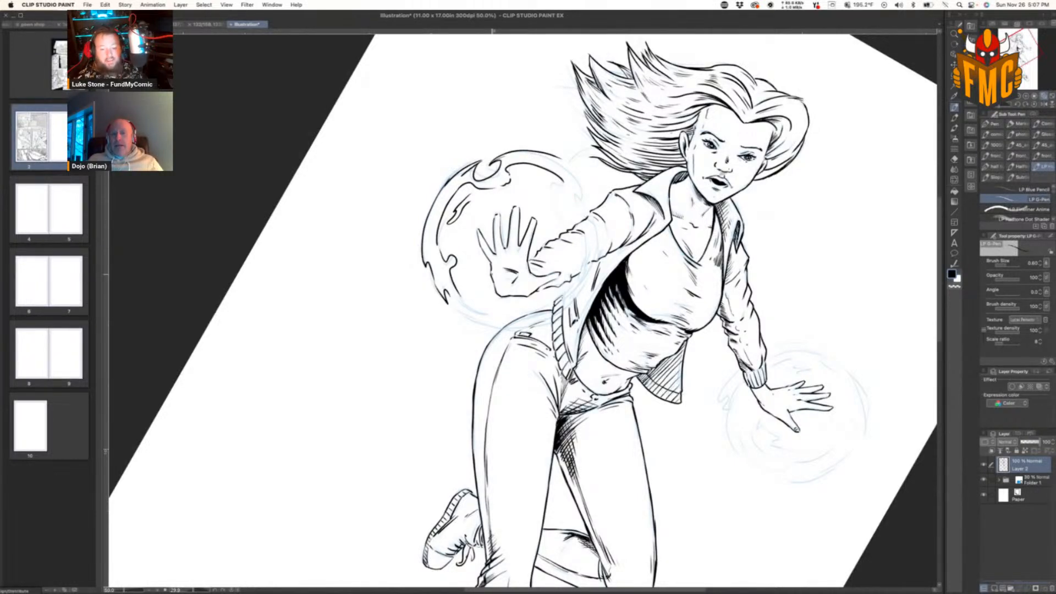
key(r)
drag(441, 221, 406, 348)
mouse_move(548, 291)
mouse_down()
mouse_move(537, 349)
mouse_move(512, 361)
mouse_move(525, 332)
mouse_up()
drag(532, 288, 521, 337)
key(r)
drag(624, 283, 625, 287)
key(super+z)
key(super+z)
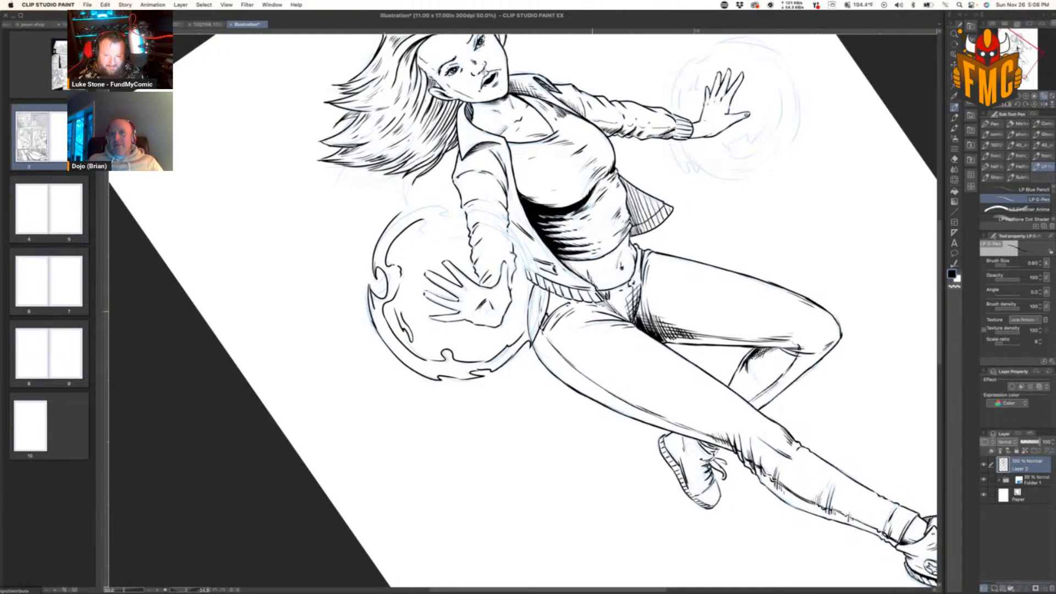
Step: Ink the larger orb's ring edge between the jacket hem and the hip, and erase the excess line with the Vector eraser
drag(541, 283, 521, 334)
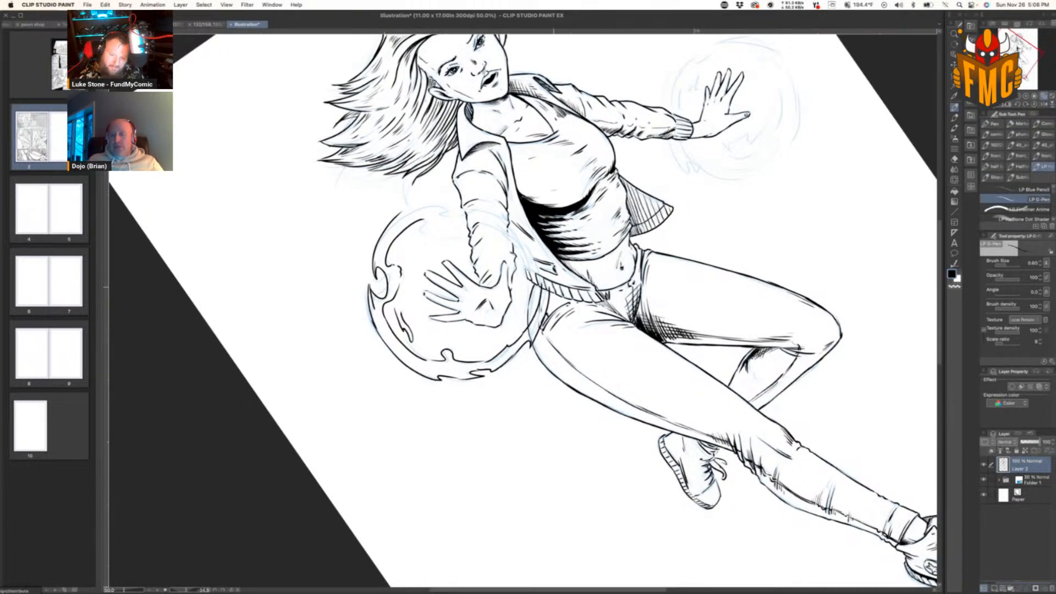
key(e)
drag(546, 278, 528, 333)
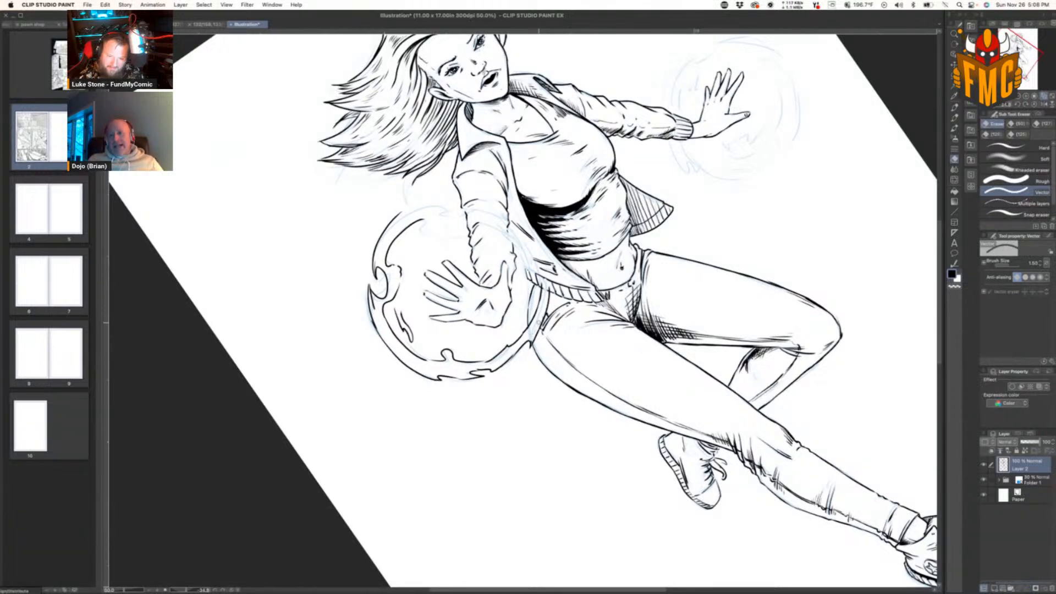
key(p)
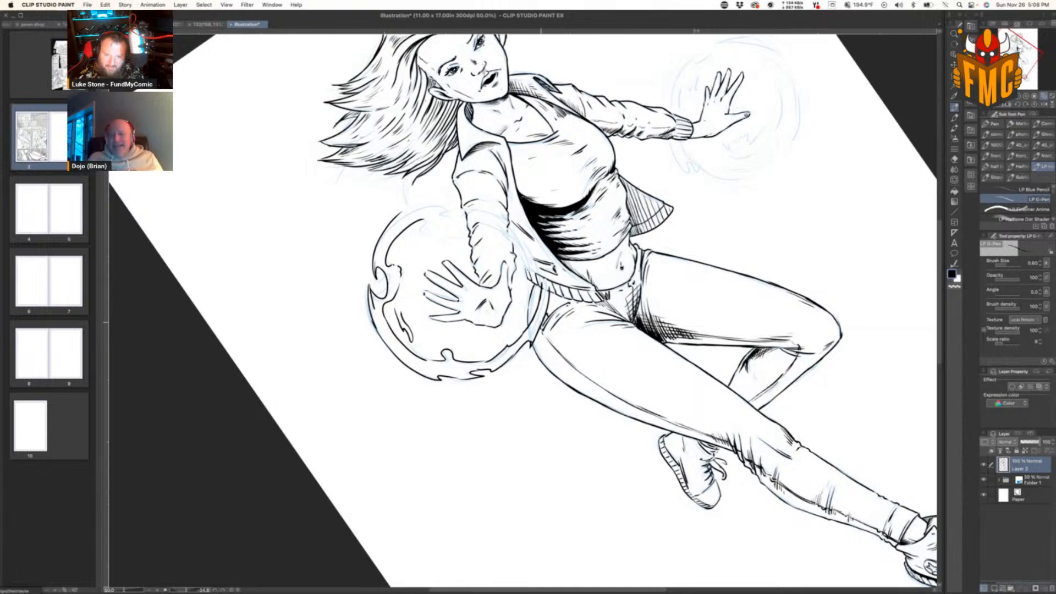
Step: Ink the jacket's open front edge and pocket lines beside the larger orb
key(r)
drag(682, 254, 675, 384)
key(p)
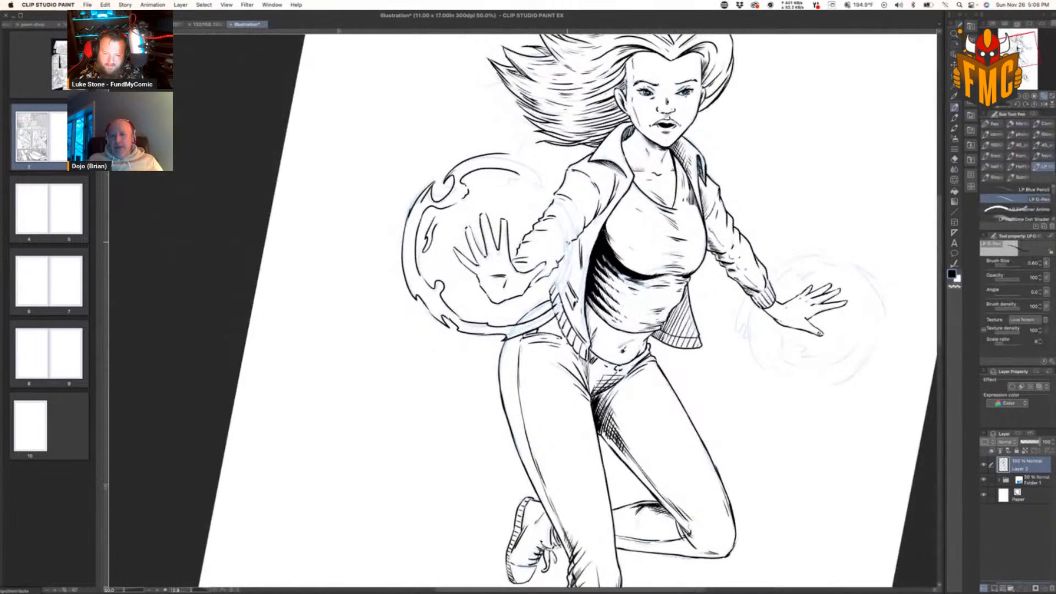
drag(556, 300, 559, 308)
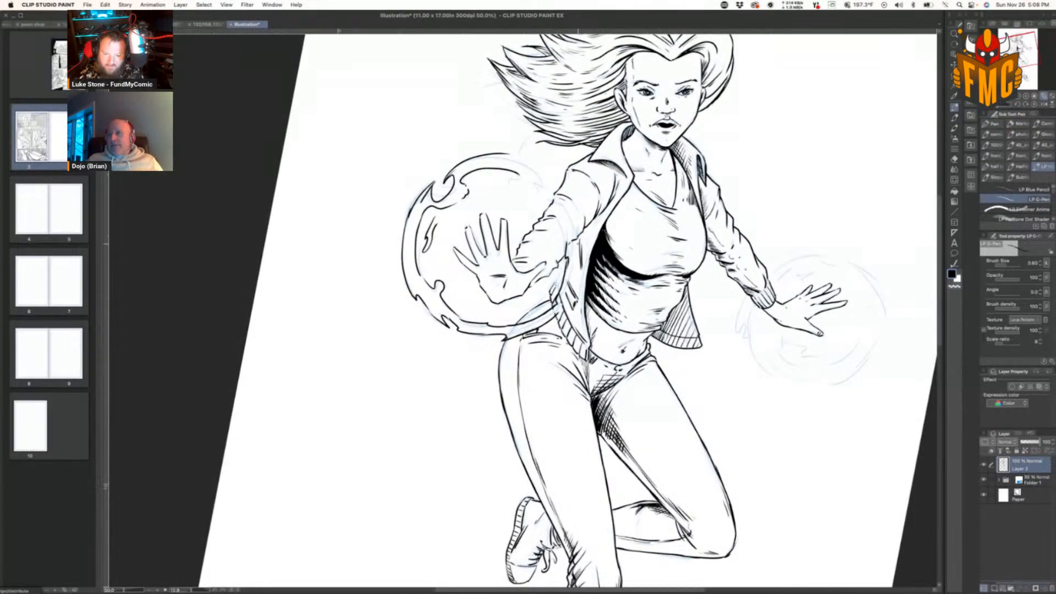
drag(584, 235, 560, 316)
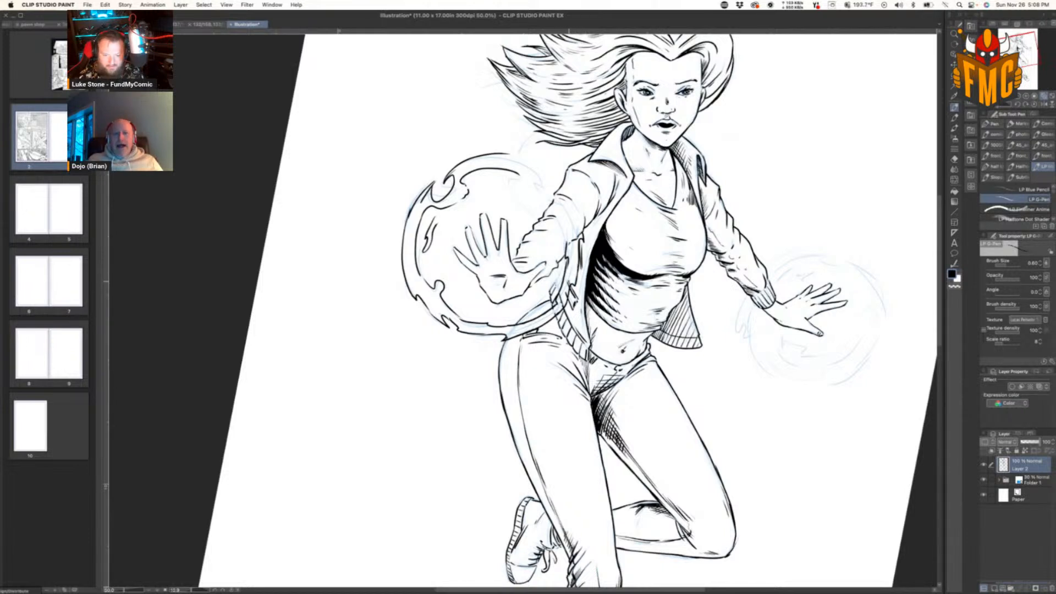
key(e)
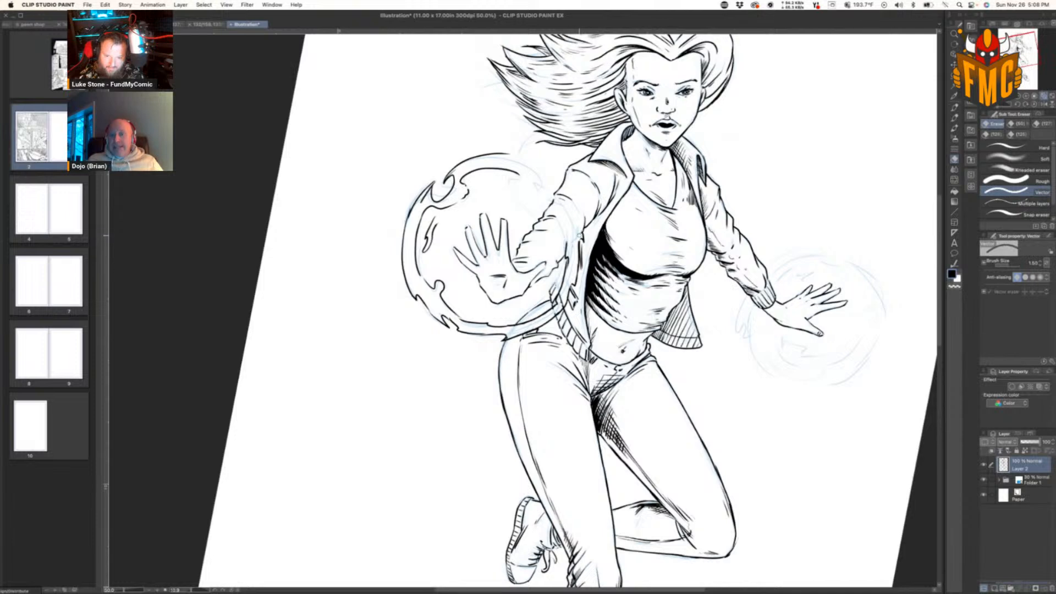
Step: Ink the missing part of the larger orb's double ring where it crosses the jacket sleeve
key(p)
key(r)
mouse_move(578, 223)
mouse_down()
mouse_move(621, 277)
mouse_move(626, 312)
mouse_up()
drag(636, 231, 627, 280)
mouse_move(655, 225)
mouse_down()
mouse_move(636, 308)
mouse_move(606, 324)
mouse_move(631, 284)
mouse_move(625, 275)
mouse_up()
key(e)
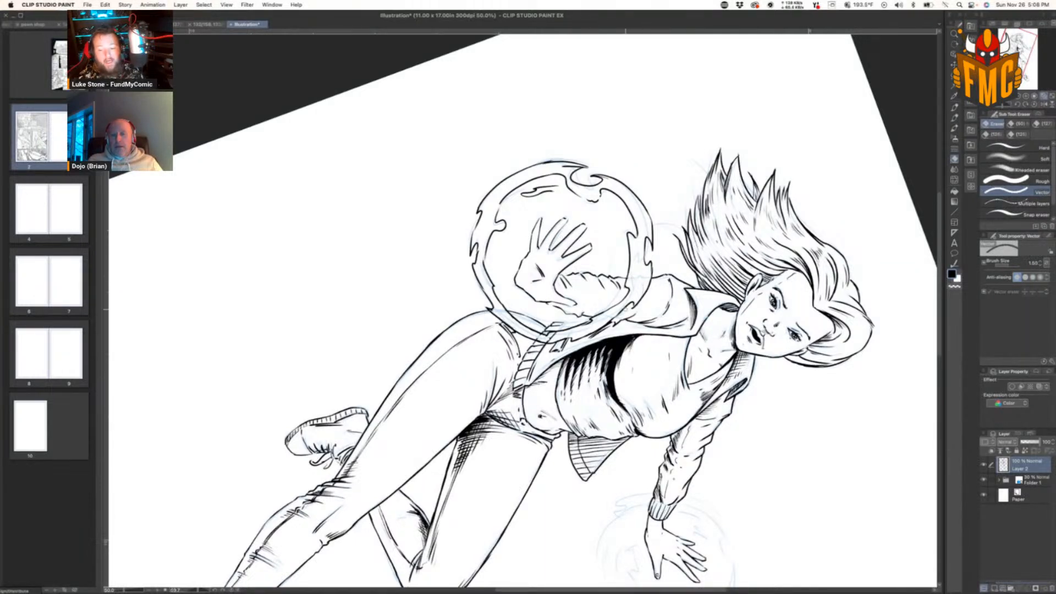
Step: Ink the smaller orb's outer edge below the wrist cuff, ending in flame-like tips
key(r)
mouse_move(532, 484)
mouse_down()
mouse_move(586, 480)
mouse_move(688, 404)
mouse_move(795, 385)
mouse_move(802, 274)
mouse_up()
key(r)
key(space)
drag(726, 167, 582, 329)
key(p)
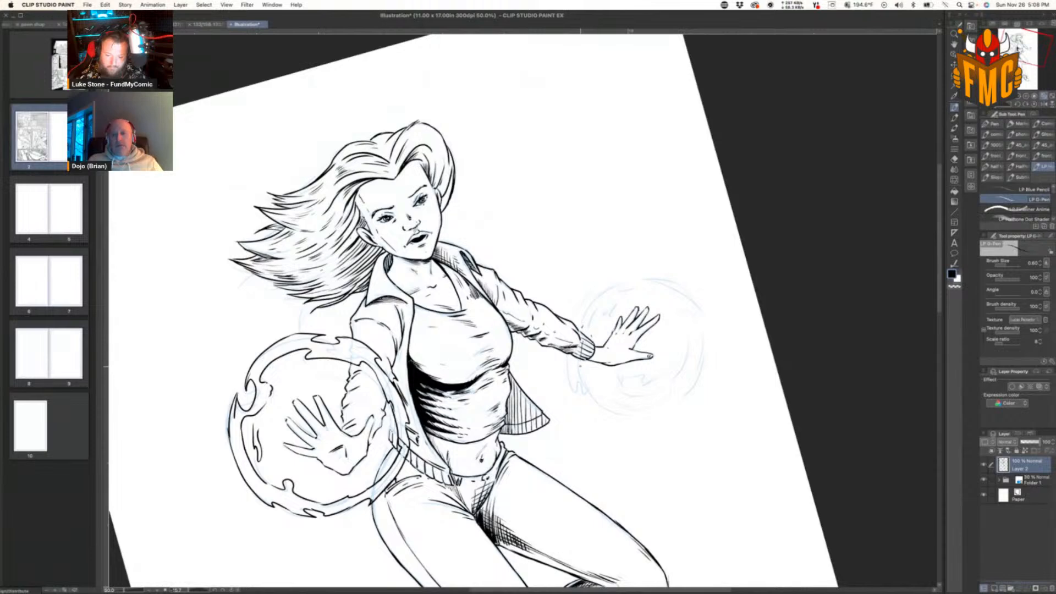
mouse_move(568, 357)
mouse_down()
mouse_move(571, 388)
mouse_move(593, 392)
mouse_move(593, 403)
mouse_up()
Step: Ink the smaller orb's outer and inner ring arcs above the wrist cuff, with a flame-like notch in the outer one
key(r)
mouse_move(721, 348)
mouse_down()
mouse_move(773, 269)
mouse_move(767, 244)
mouse_up()
key(p)
drag(597, 240, 579, 296)
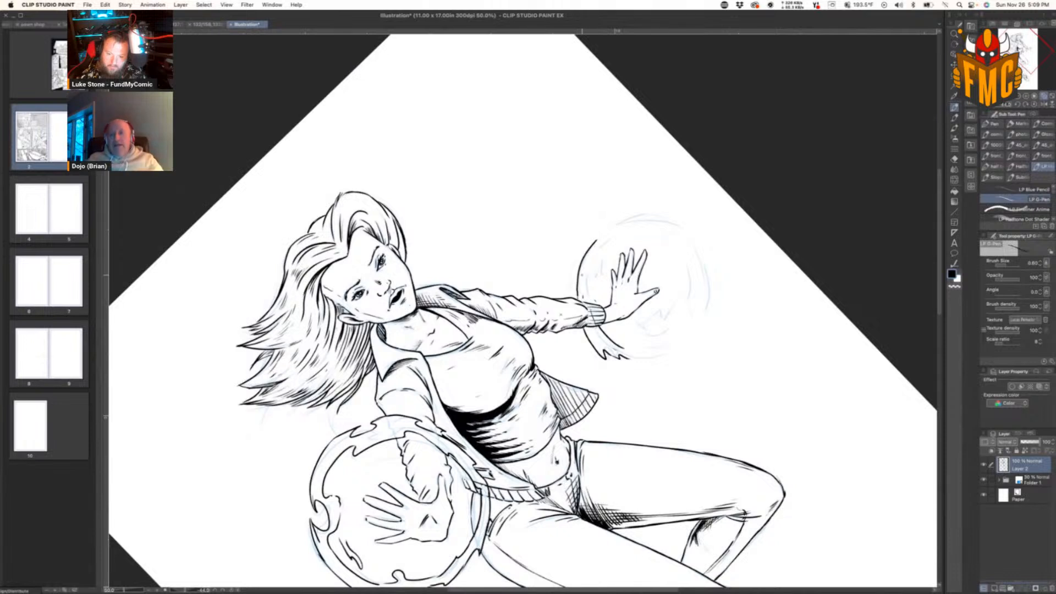
drag(604, 242, 591, 305)
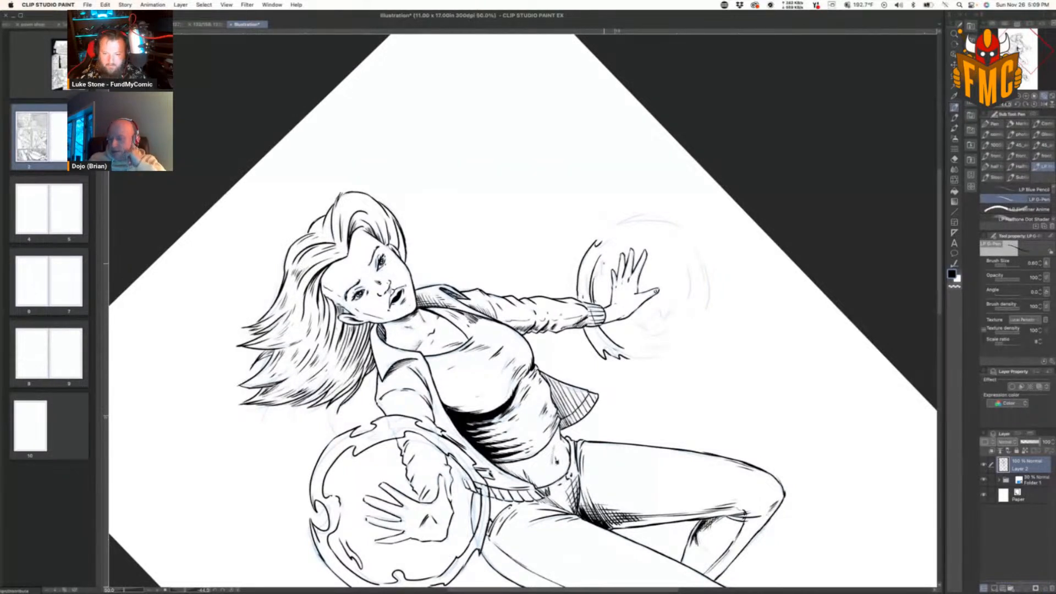
mouse_move(608, 234)
mouse_down()
mouse_move(665, 212)
mouse_move(686, 229)
mouse_move(738, 208)
mouse_move(755, 251)
mouse_move(744, 314)
mouse_move(706, 395)
mouse_move(663, 438)
mouse_move(674, 466)
mouse_move(586, 411)
mouse_up()
Step: Ink the smaller orb's outer contour around the fingertip side
key(r)
key(space)
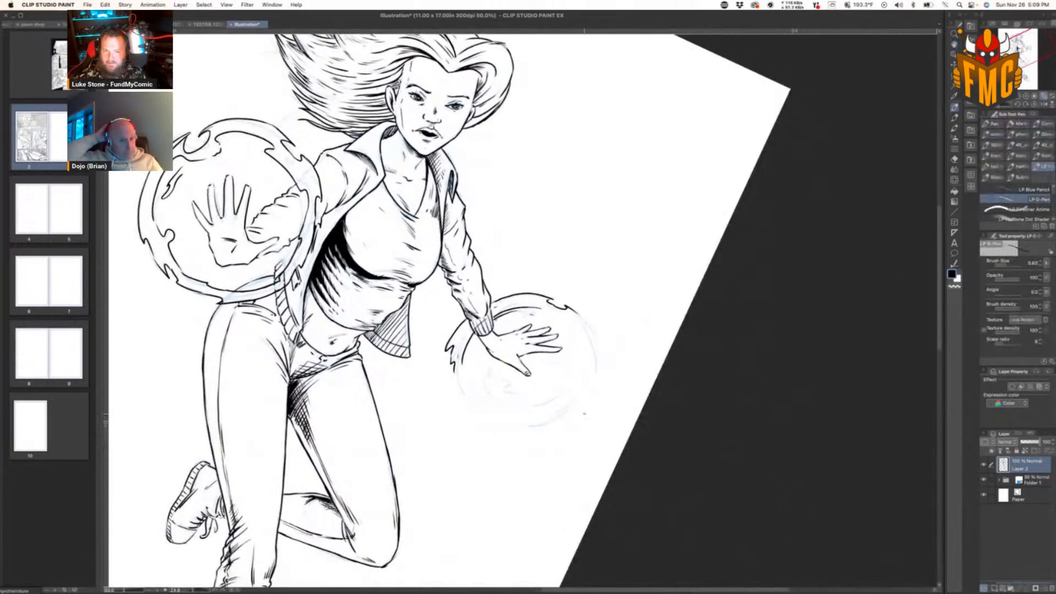
mouse_move(576, 310)
mouse_down()
mouse_move(596, 360)
mouse_move(576, 411)
mouse_up()
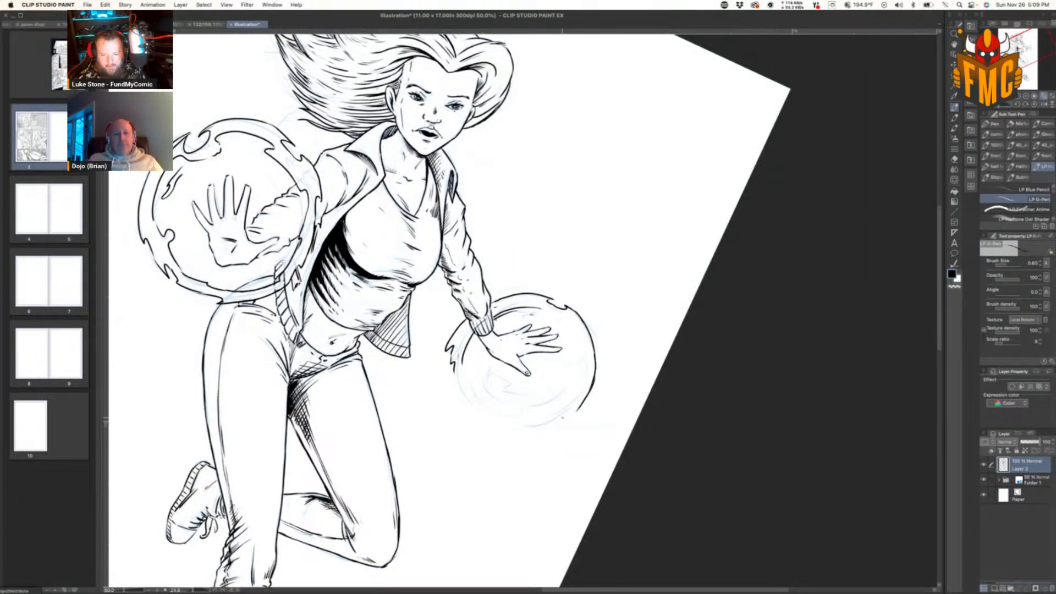
drag(453, 380, 476, 424)
drag(462, 374, 474, 396)
key(super+z)
key(super+z)
Step: Ink the smaller orb's outer and inner ring contours along its underside, with jagged flame tips
mouse_move(665, 239)
mouse_down()
mouse_move(692, 297)
mouse_move(649, 366)
mouse_up()
mouse_move(426, 306)
mouse_down()
mouse_move(416, 332)
mouse_move(423, 383)
mouse_move(449, 405)
mouse_up()
drag(426, 359, 460, 394)
mouse_move(443, 305)
mouse_down()
mouse_move(428, 361)
mouse_move(410, 361)
mouse_up()
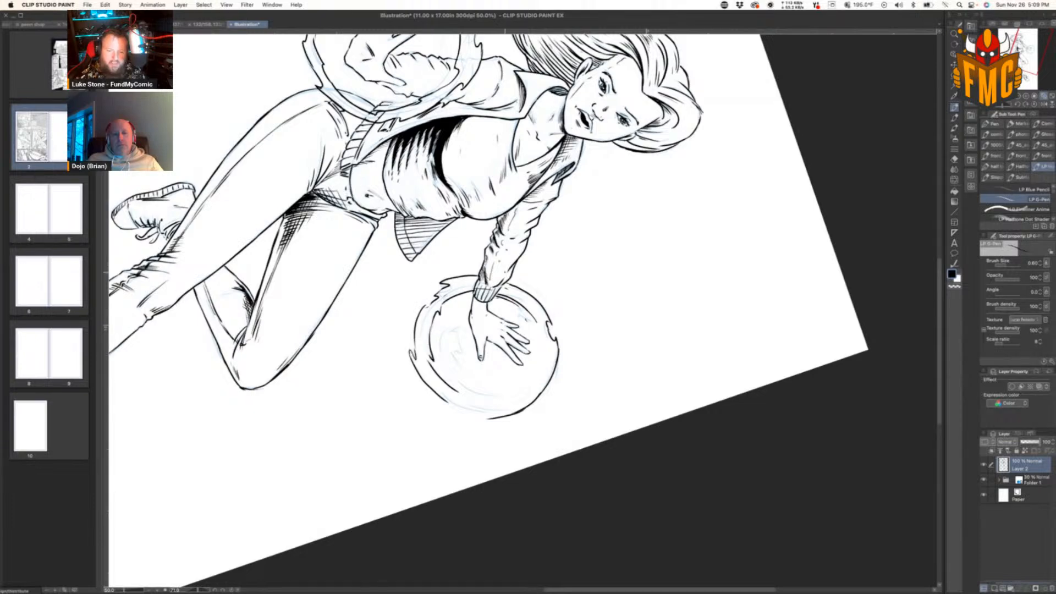
Step: Ink the flame-like inner ring edge beyond the fingertips and the swirl marks beneath the hand in the smaller orb
key(r)
drag(736, 380, 609, 149)
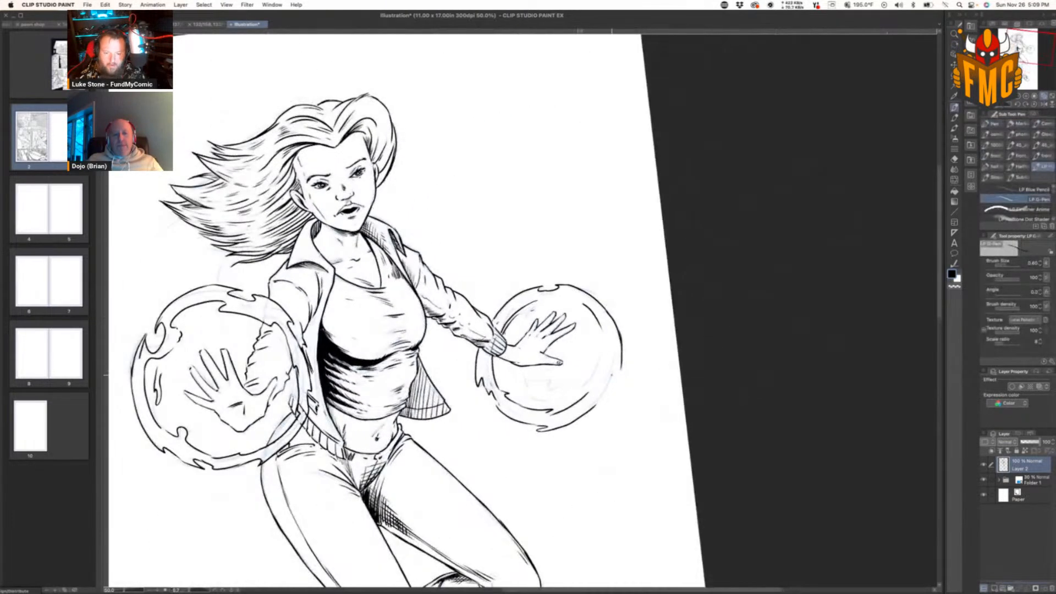
drag(606, 337, 601, 366)
drag(604, 352, 599, 399)
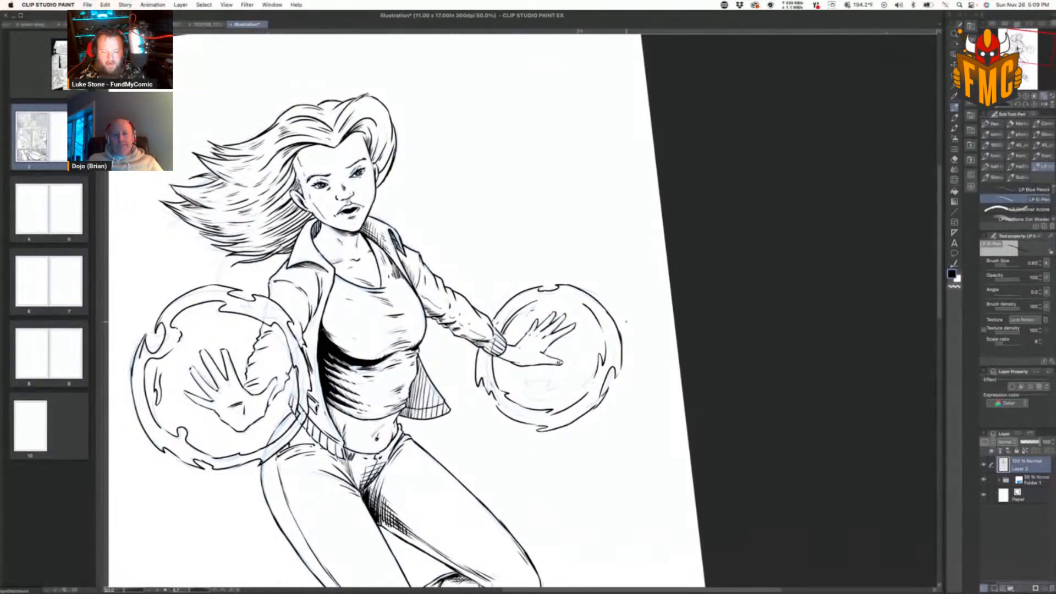
mouse_move(552, 387)
mouse_down()
mouse_move(581, 370)
mouse_move(517, 390)
mouse_move(541, 398)
mouse_up()
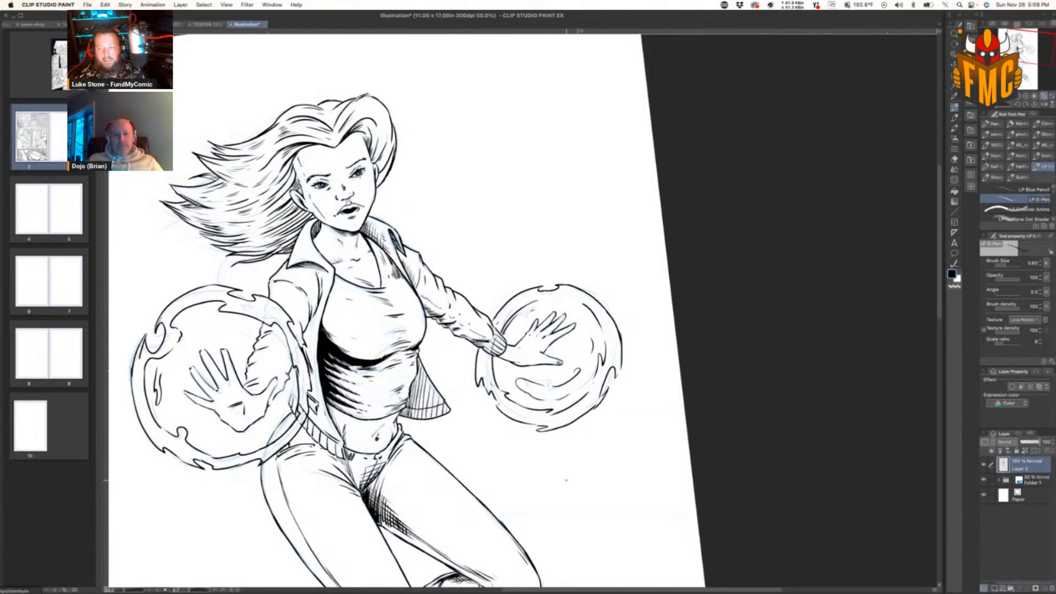
Step: Hide the blue pencil sketch folder, reset the canvas rotation and review the inked figure on the whole page
click(984, 479)
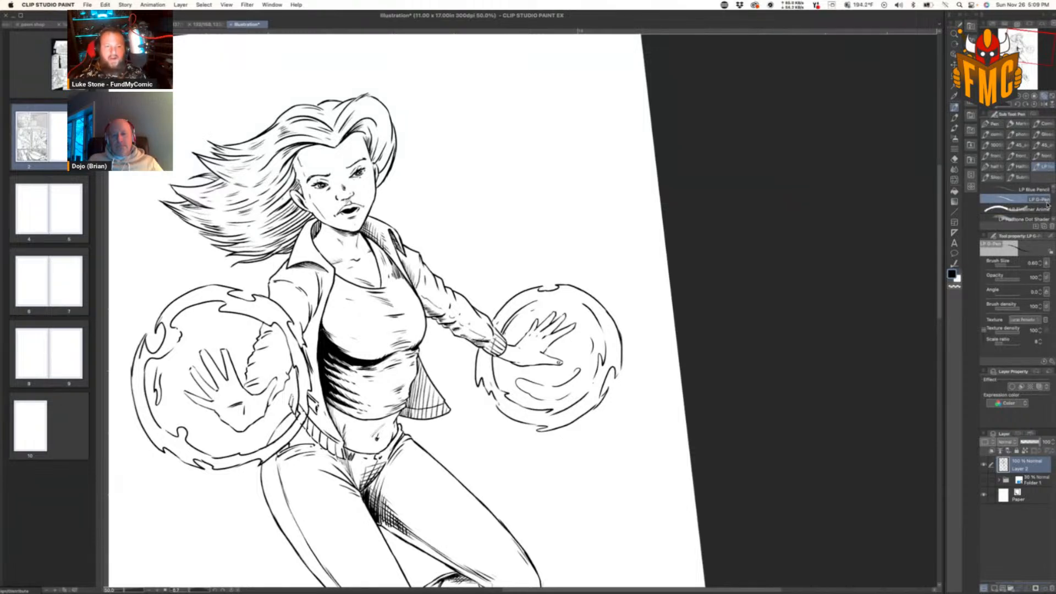
click(1035, 104)
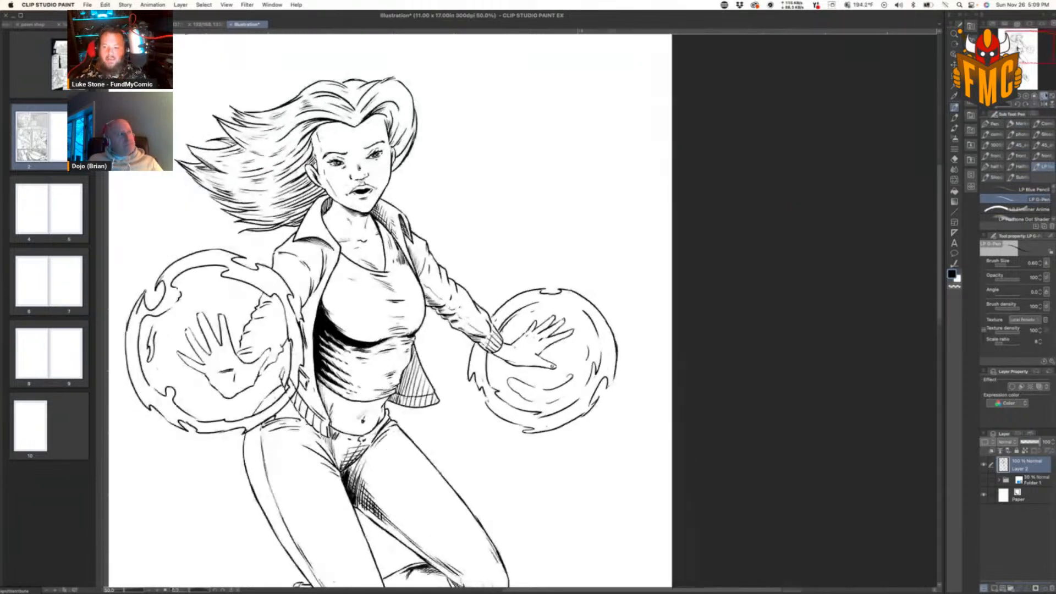
click(1044, 96)
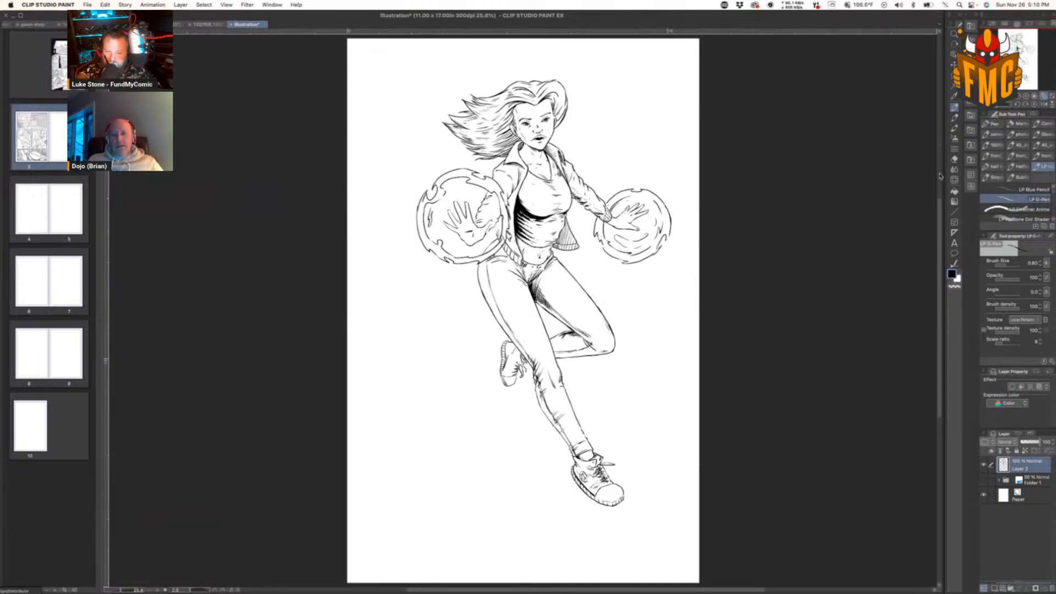
scroll(566, 332, up, 1)
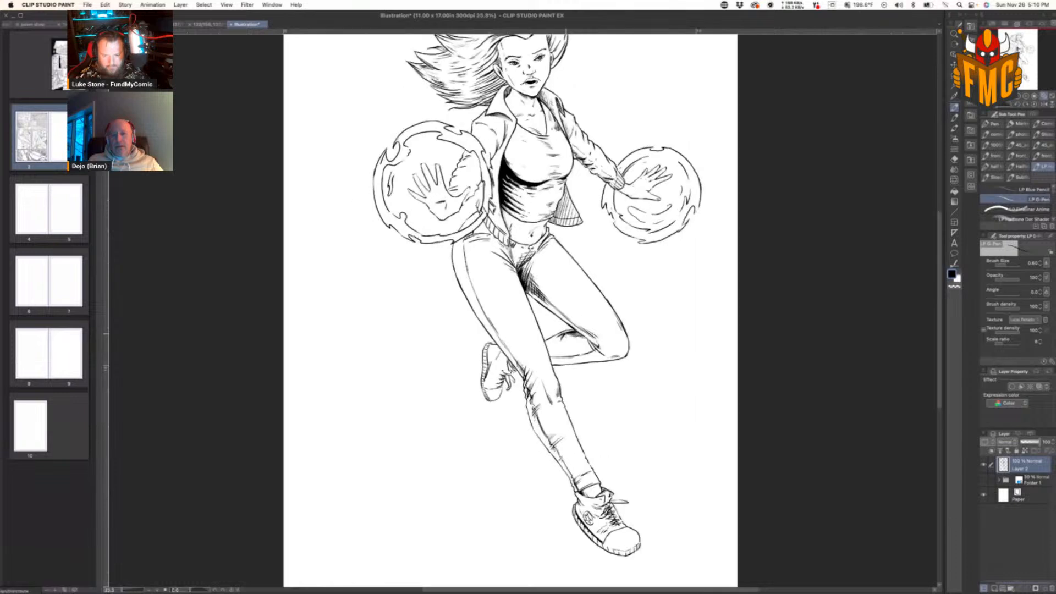
scroll(565, 331, up, 1)
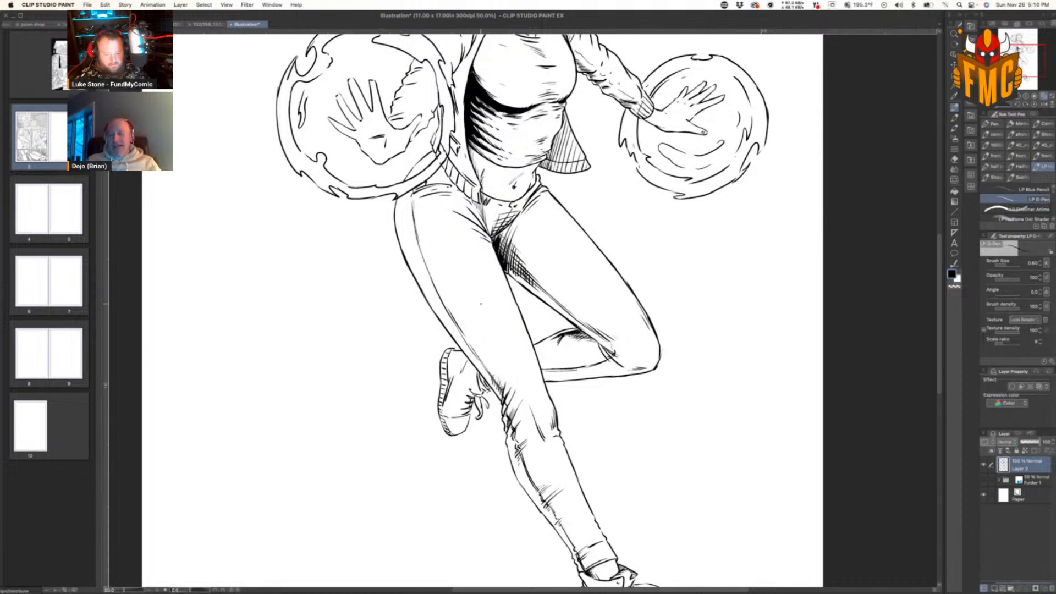
Step: Add a raster layer below the ink layer and a vector layer beneath that one
key(e)
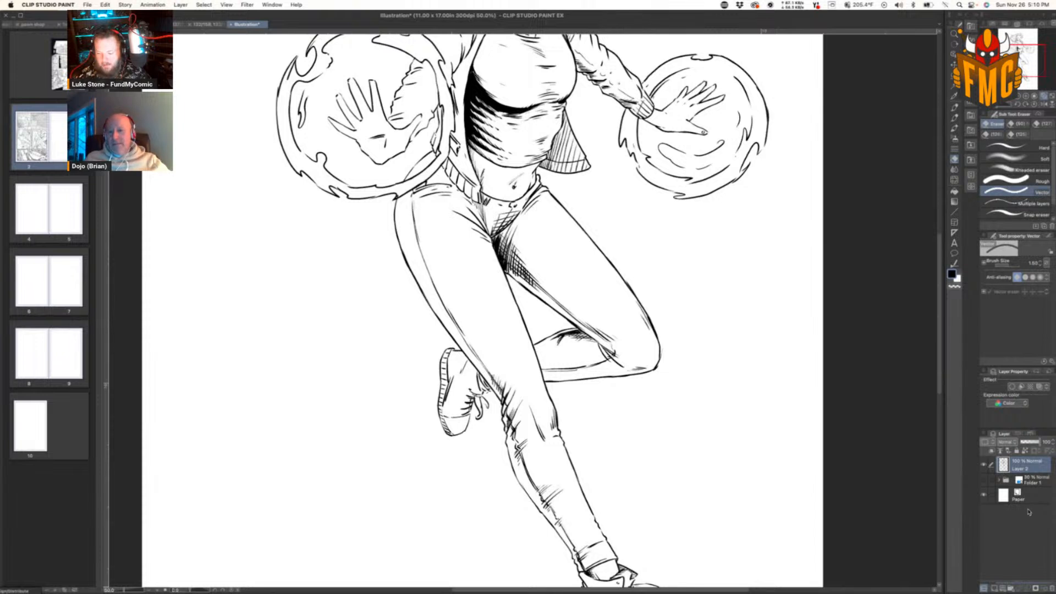
click(995, 588)
drag(1041, 471, 1042, 485)
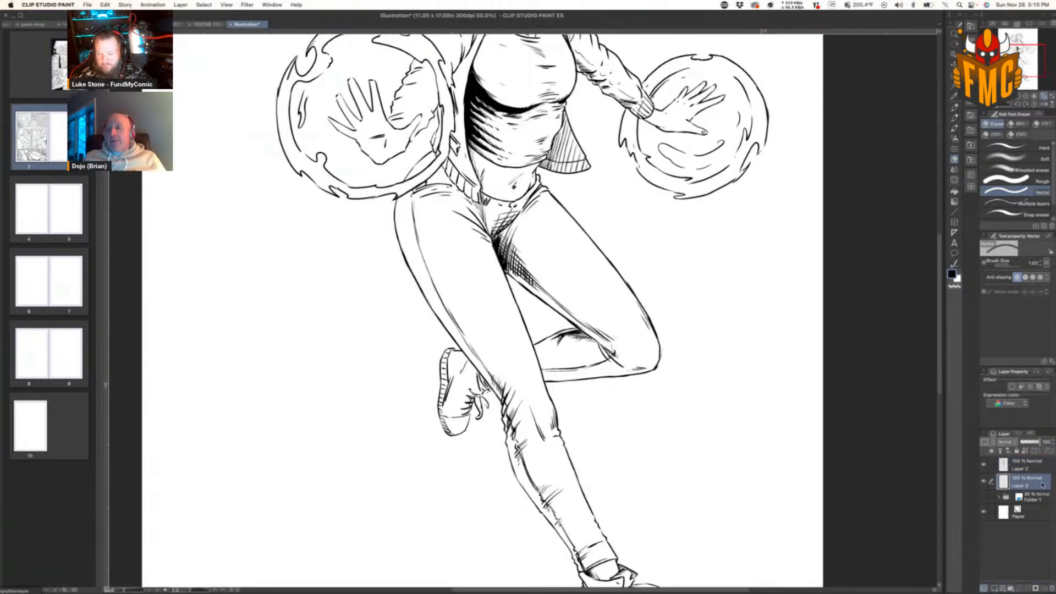
click(1003, 589)
drag(1037, 497, 1038, 504)
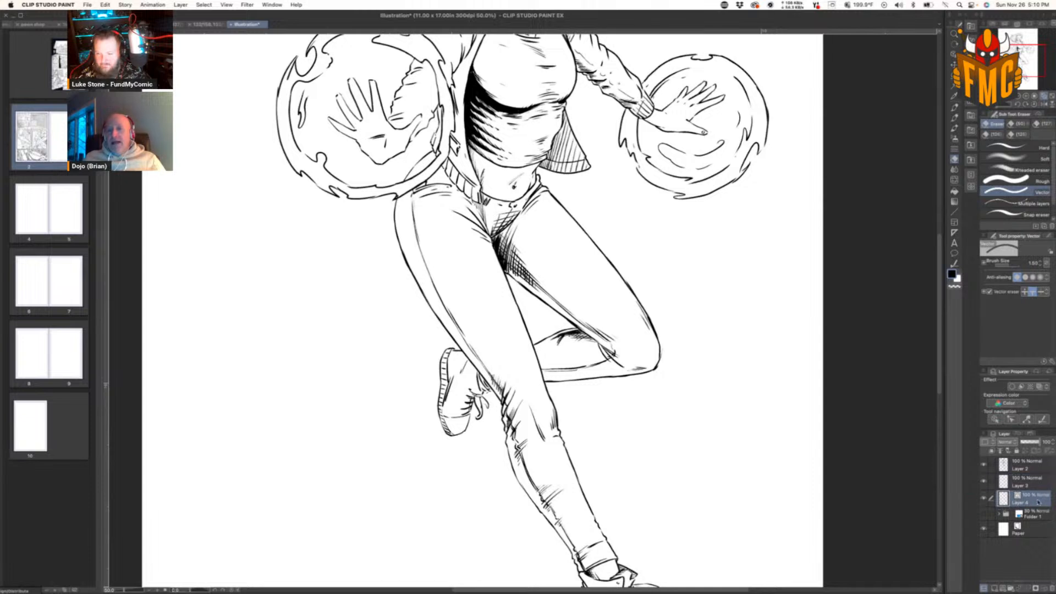
Step: Draw two horizontal and two vertical straight lines that cross to form a tall panel frame behind the heroine
click(1045, 96)
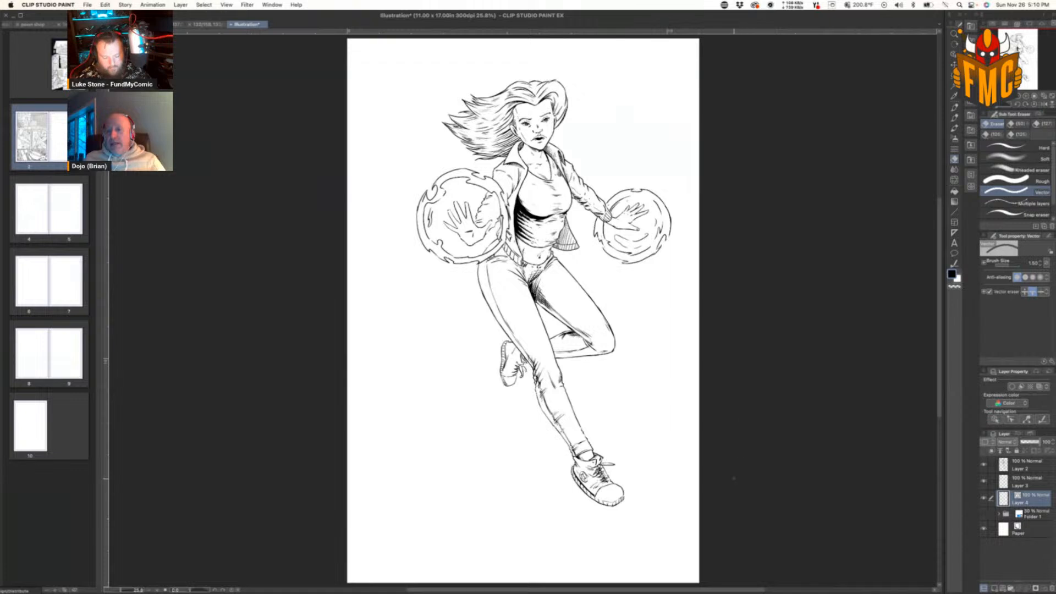
key(u)
drag(423, 115, 660, 115)
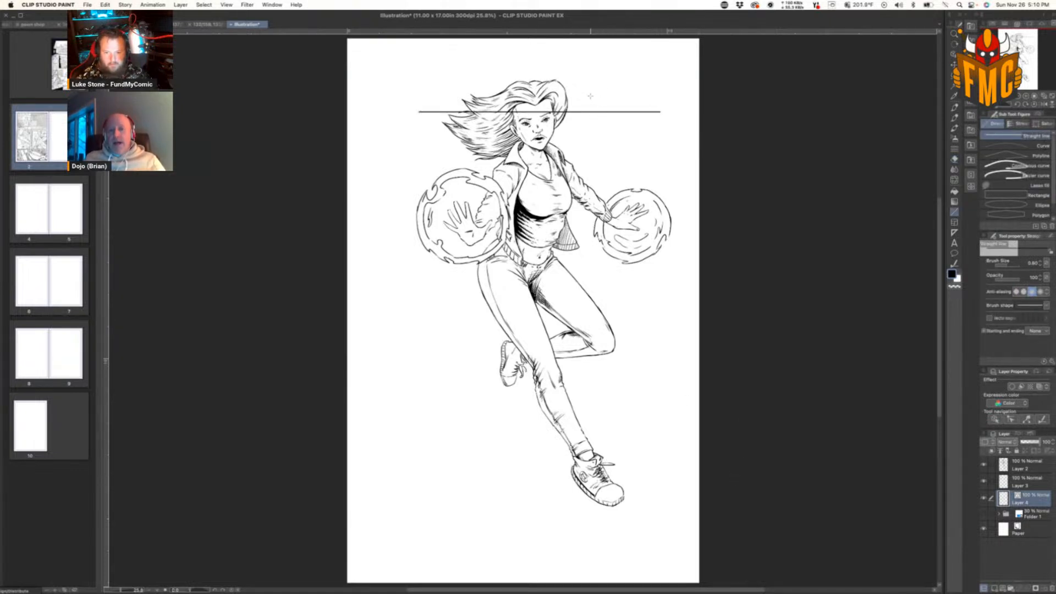
mouse_move(589, 91)
mouse_down()
mouse_move(596, 433)
mouse_move(443, 408)
mouse_up()
drag(459, 87, 459, 465)
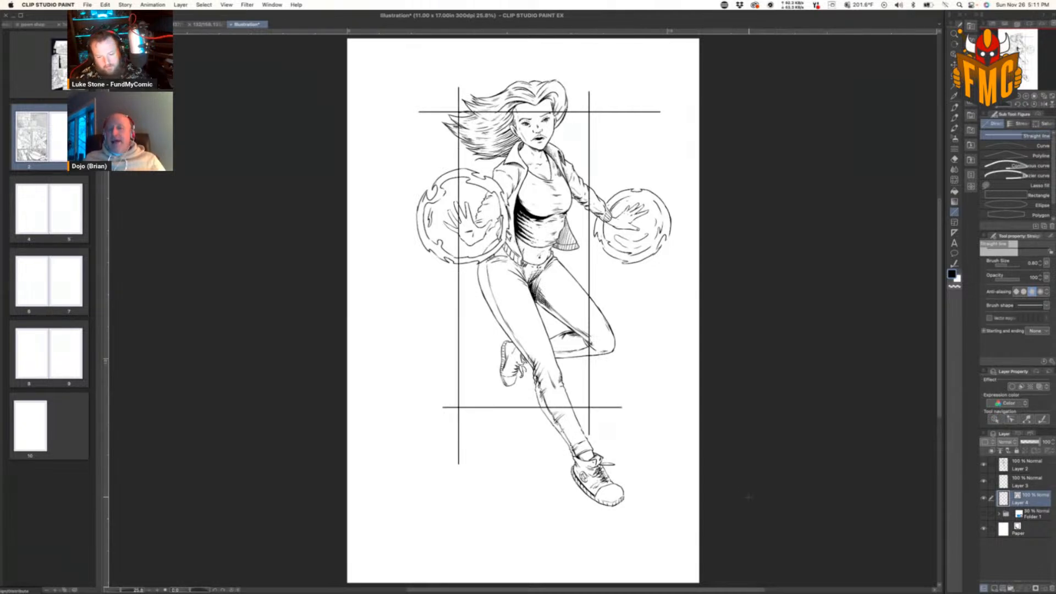
Step: Erase the line ends that overshoot the four corners of the panel frame with the Vector eraser
key(e)
click(605, 408)
click(590, 424)
click(450, 407)
click(459, 440)
click(627, 111)
click(589, 102)
click(459, 99)
click(441, 112)
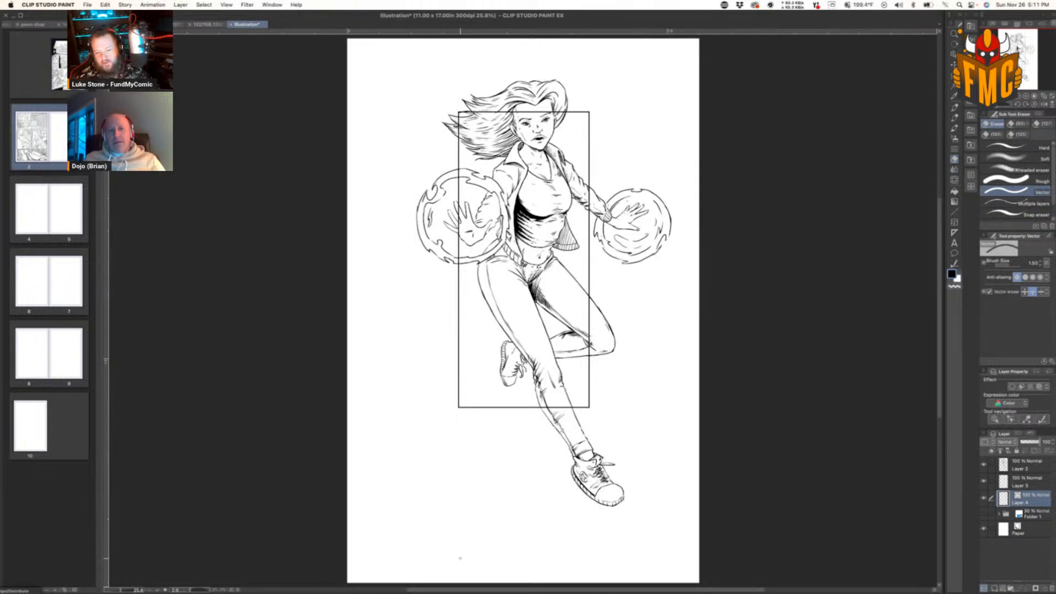
Step: Rasterize the panel frame's vector layer and display it in blue with the layer color effect
right_click(1034, 502)
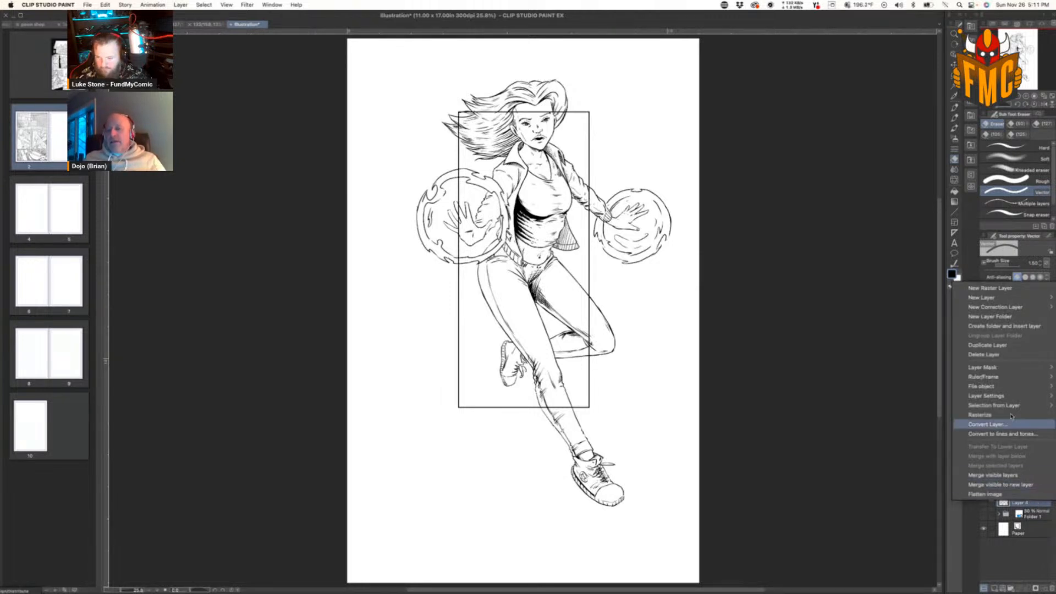
click(1011, 414)
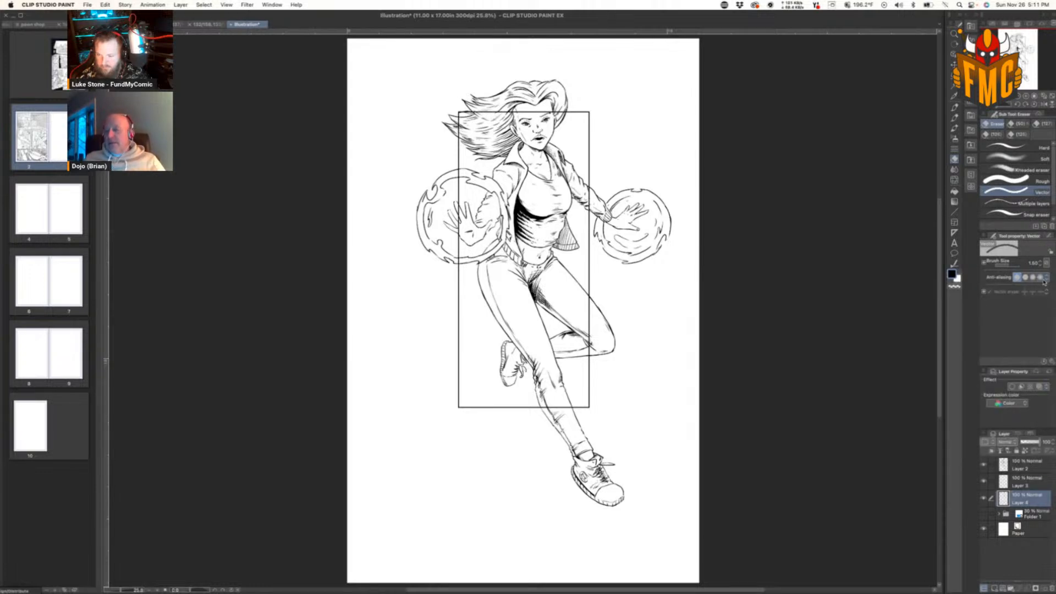
click(1040, 387)
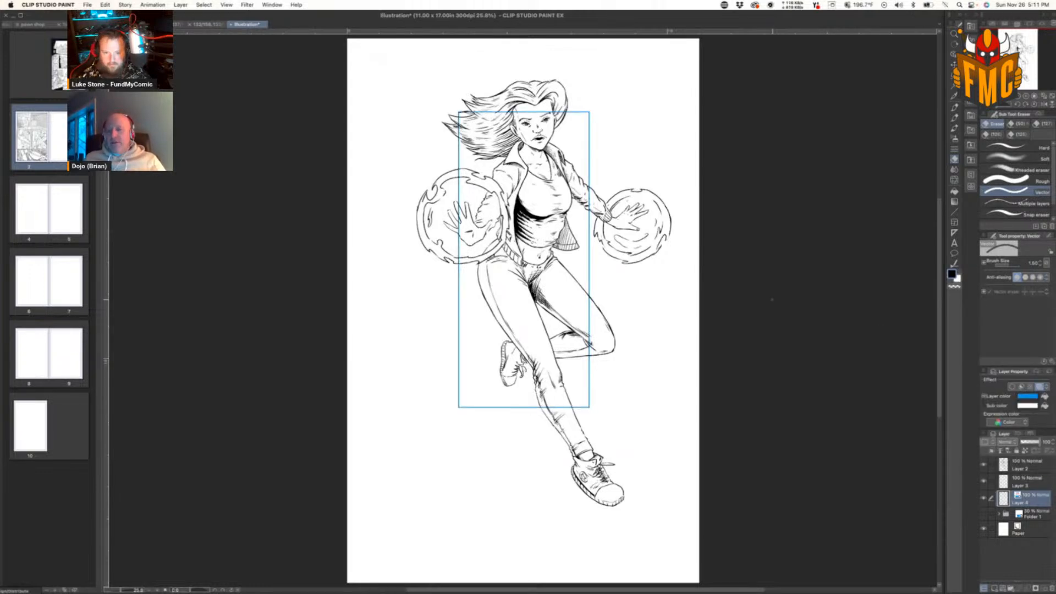
Step: Erase the panel frame's vertical line where it crosses the hand and rim of the larger energy orb
key(super+plus)
key(super+plus)
mouse_move(385, 220)
mouse_down()
mouse_move(456, 287)
mouse_move(650, 382)
mouse_up()
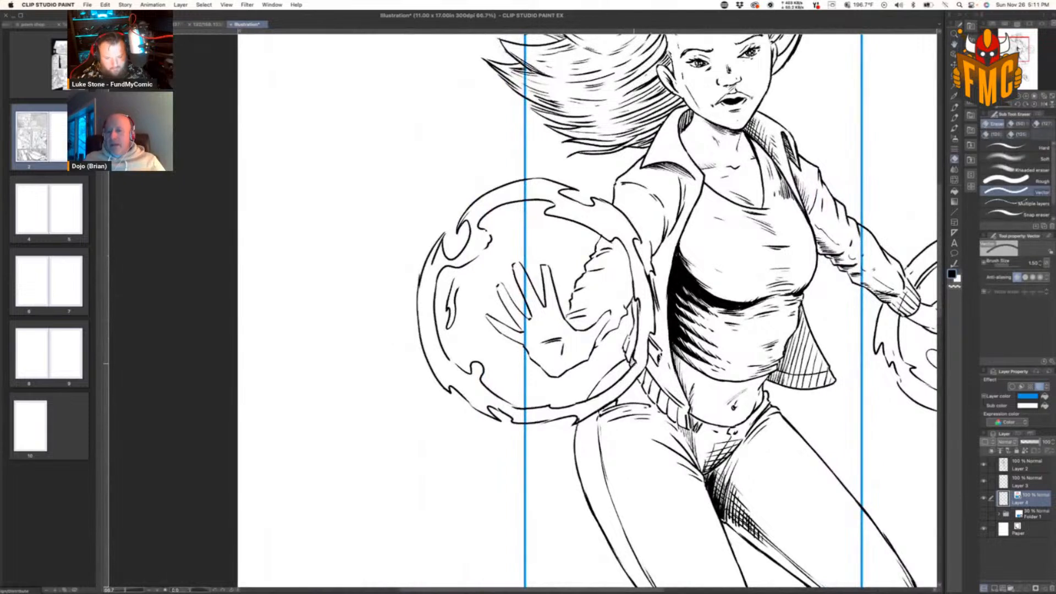
key(p)
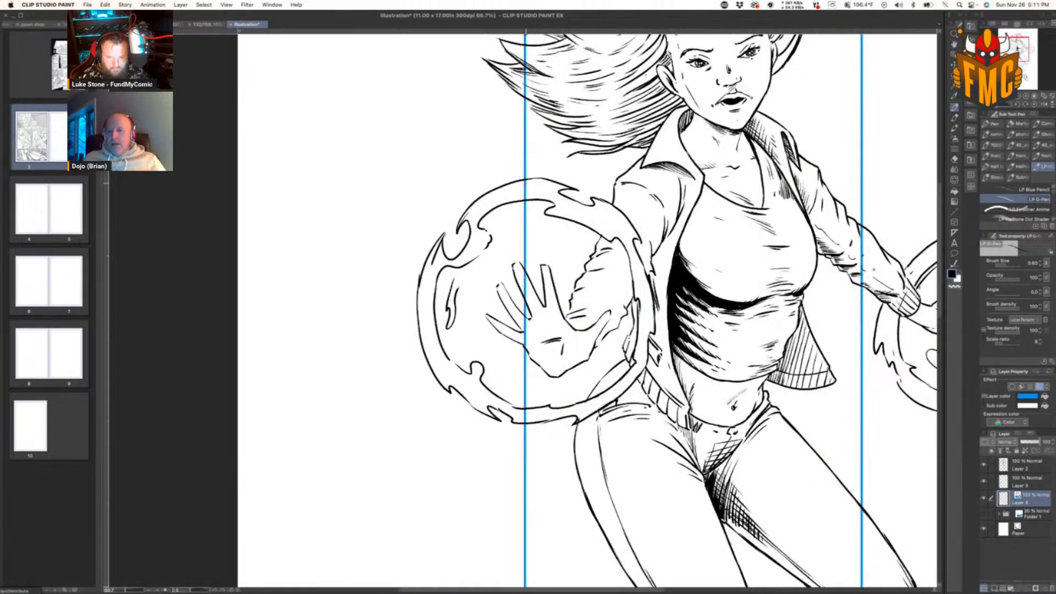
key(e)
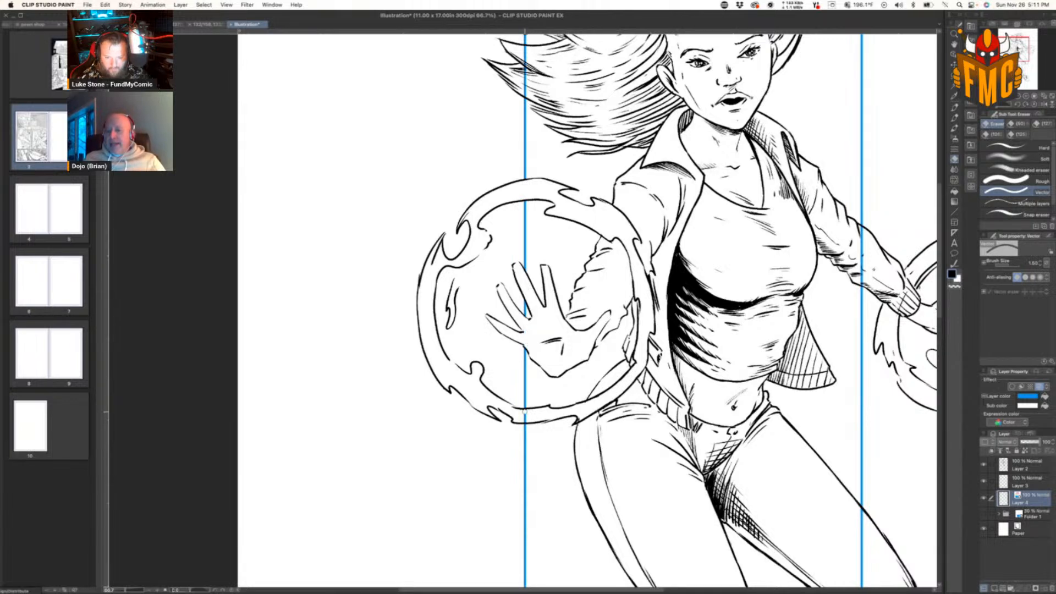
drag(531, 407, 421, 553)
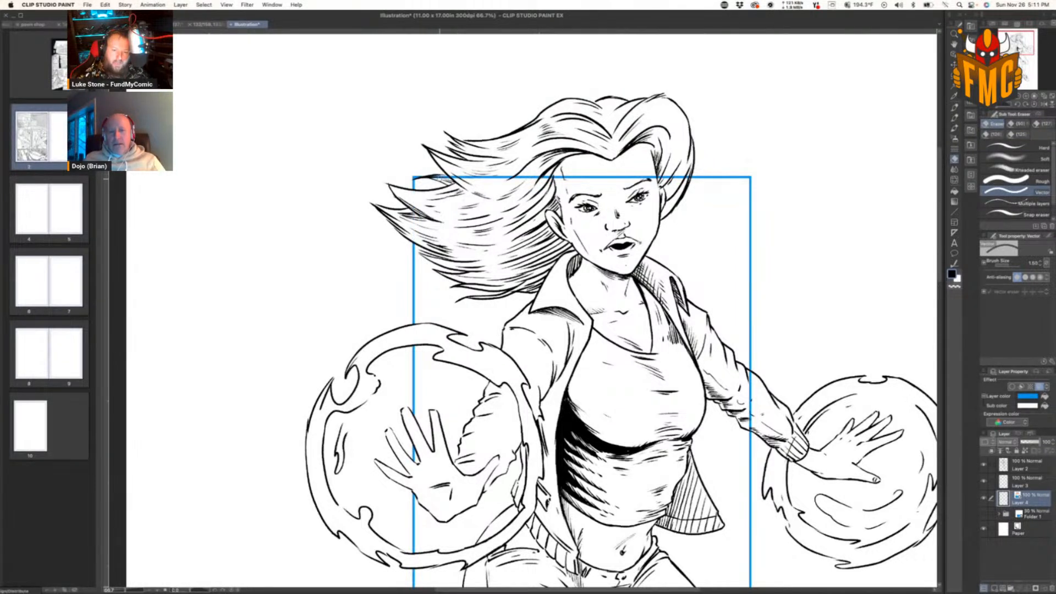
Step: Erase the frame's top line across the heroine's hair and forehead and its vertical line across her outstretched sleeve
drag(463, 179, 688, 177)
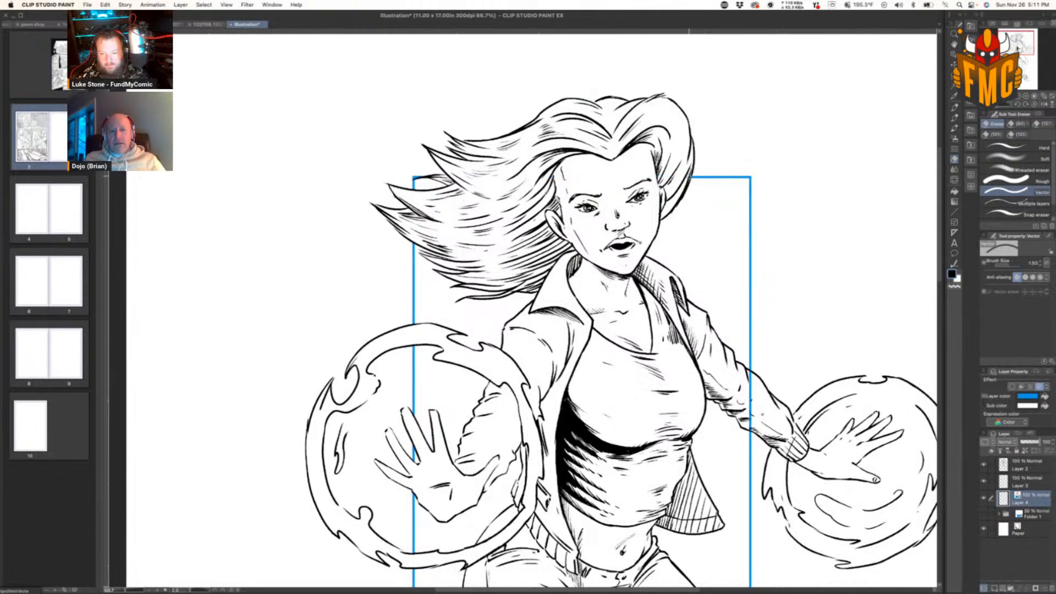
drag(749, 374, 752, 425)
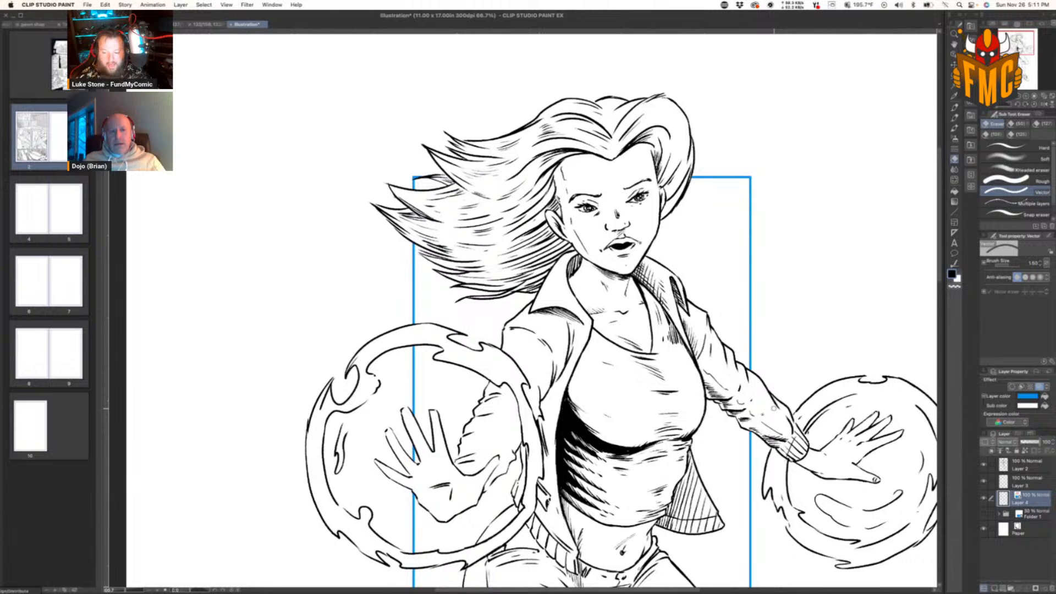
Step: Erase the frame lines crossing the bent leg and the front shin, and turn off the frame layer's blue layer color
scroll(774, 409, down, 10)
drag(670, 261, 672, 413)
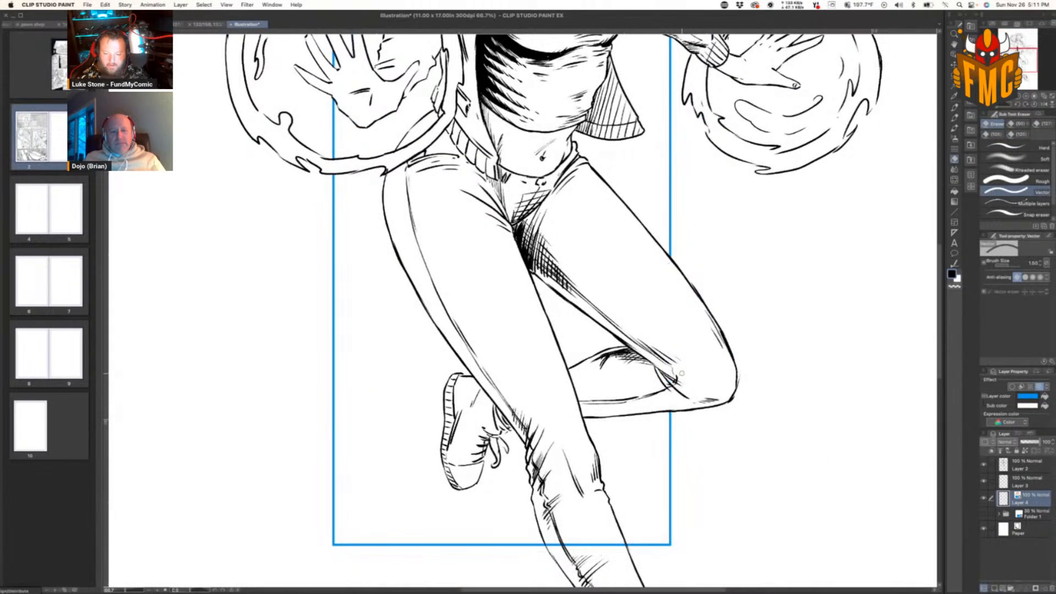
drag(626, 545, 548, 544)
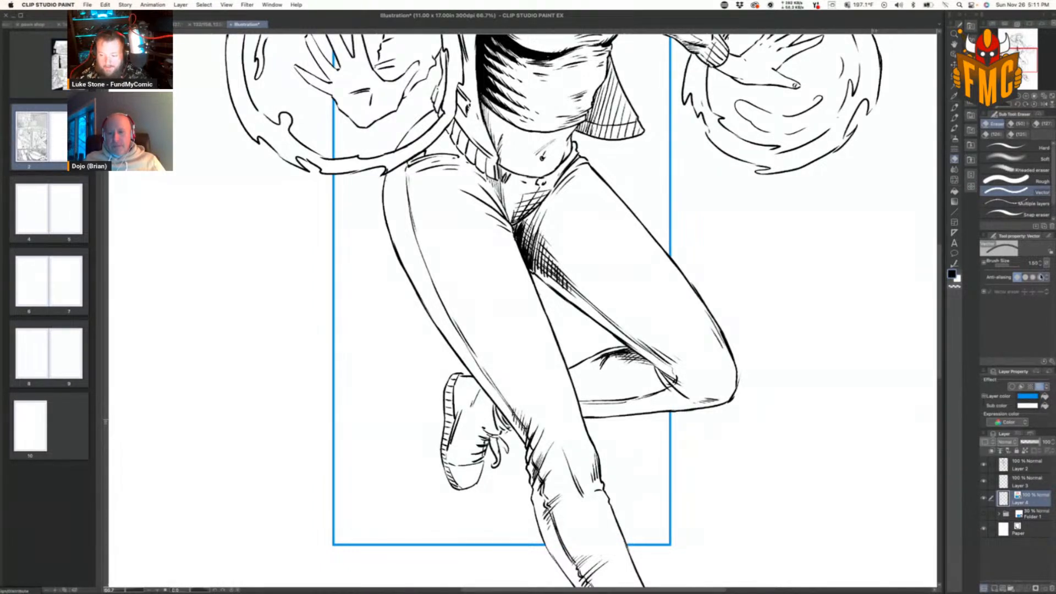
click(1040, 387)
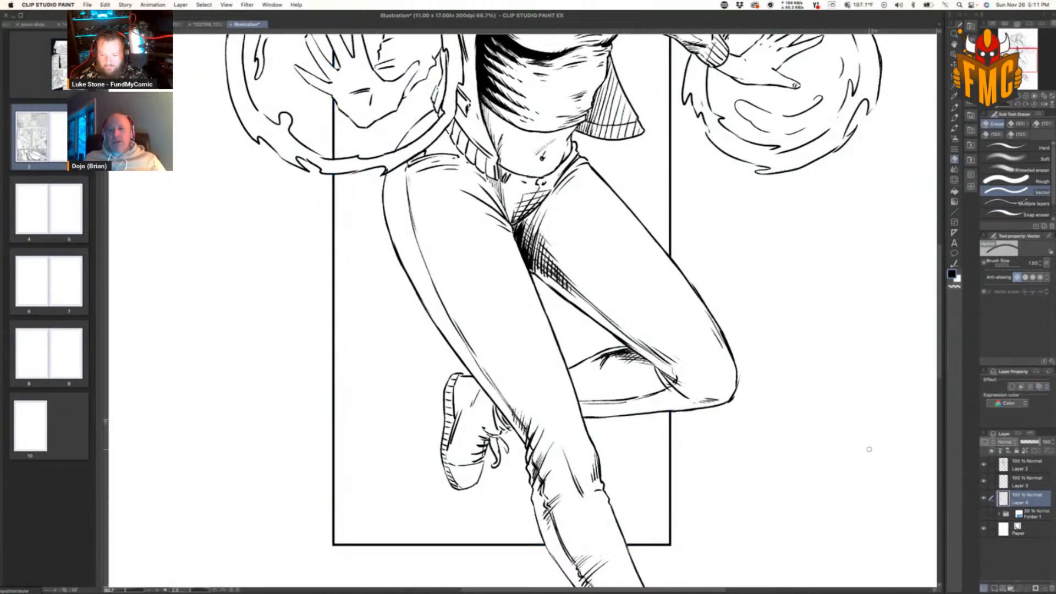
Step: Shade the outer edge of the front thigh on the layer between inks and frame, using Opaque watercolor at size 2.5
click(1037, 484)
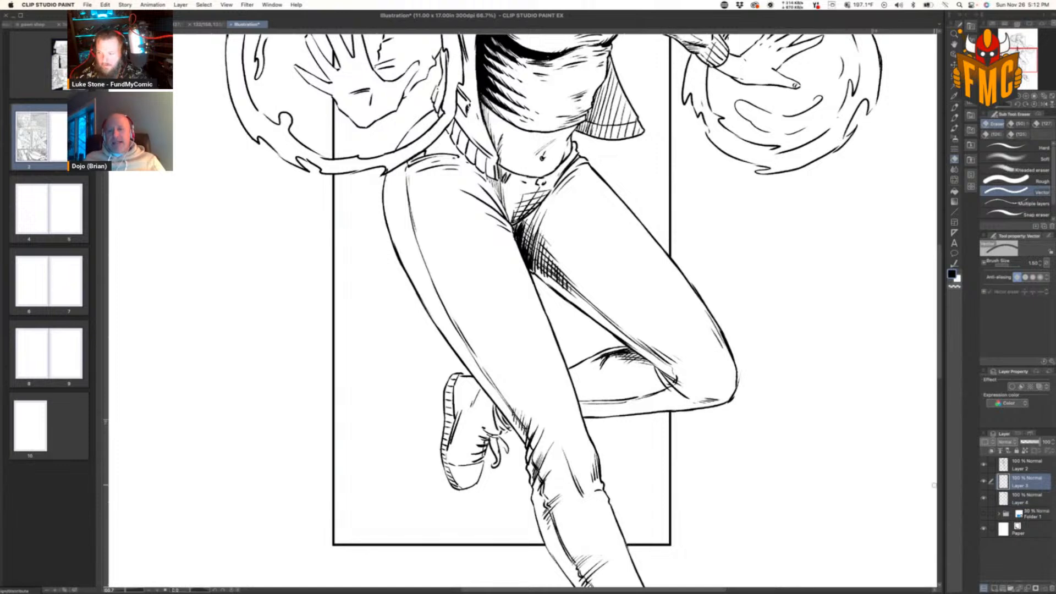
drag(609, 292, 538, 391)
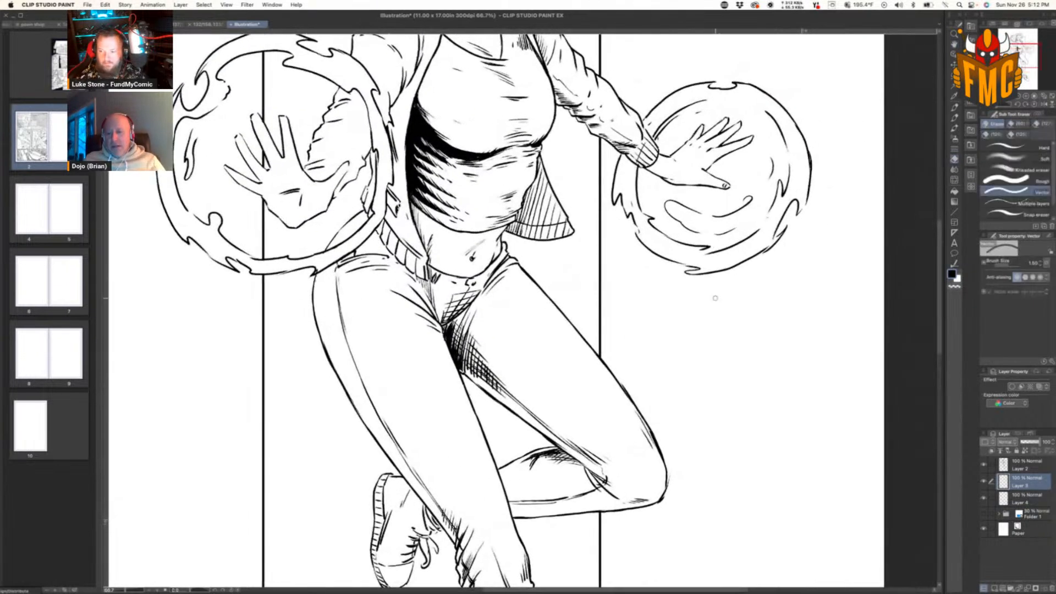
click(1045, 103)
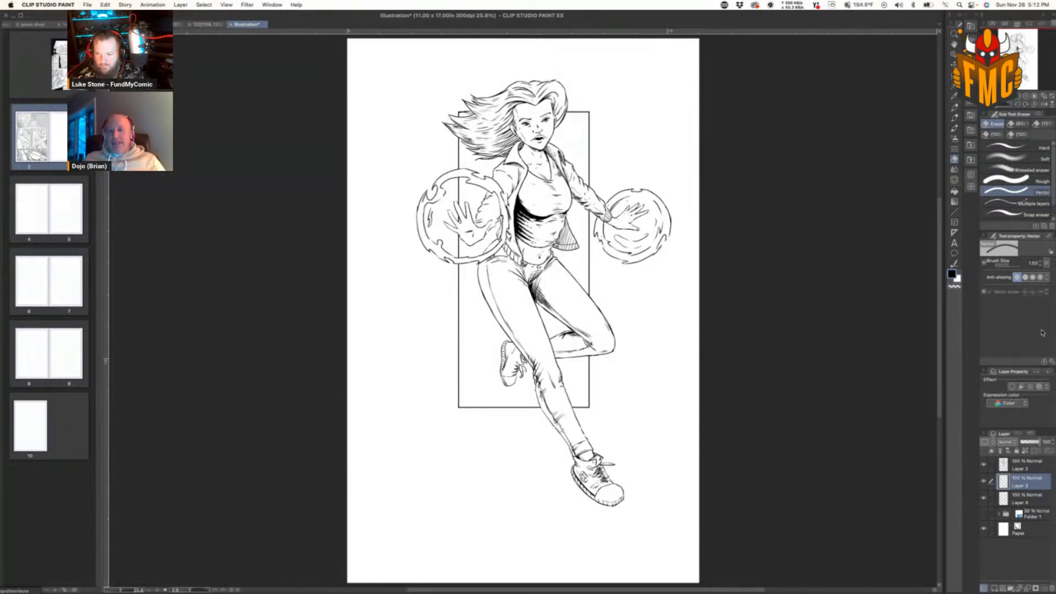
key(b)
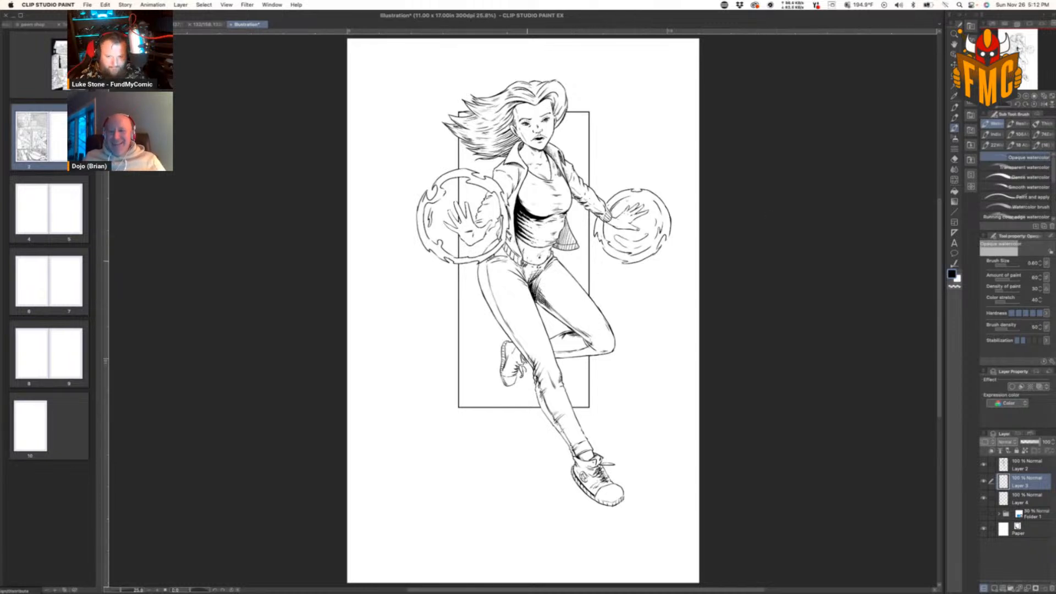
key(bracketright)
key(bracketright)
key(bracketright)
key(bracketright)
key(bracketright)
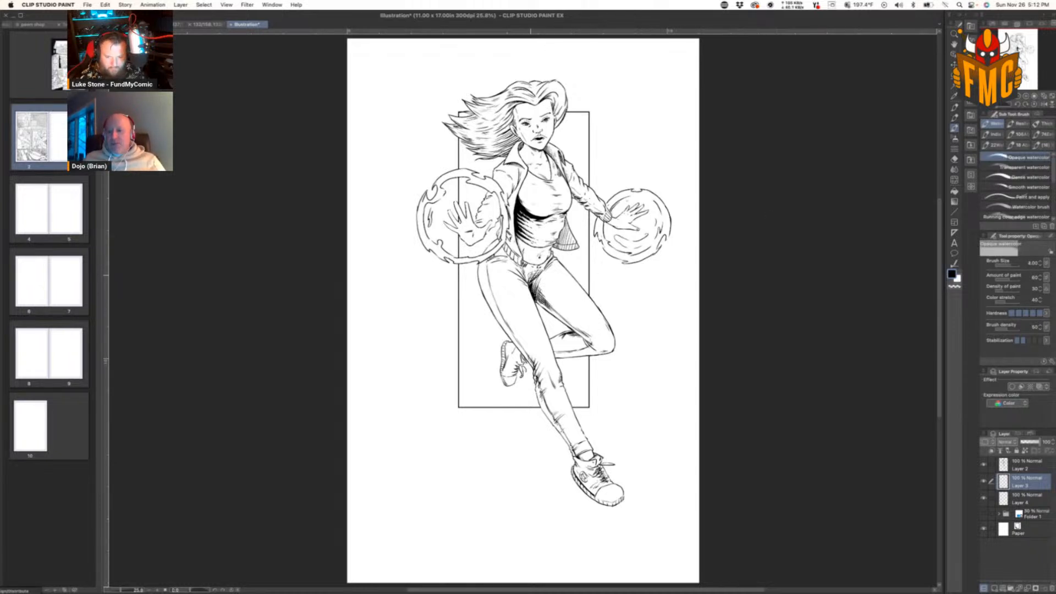
key(space)
drag(530, 277, 514, 336)
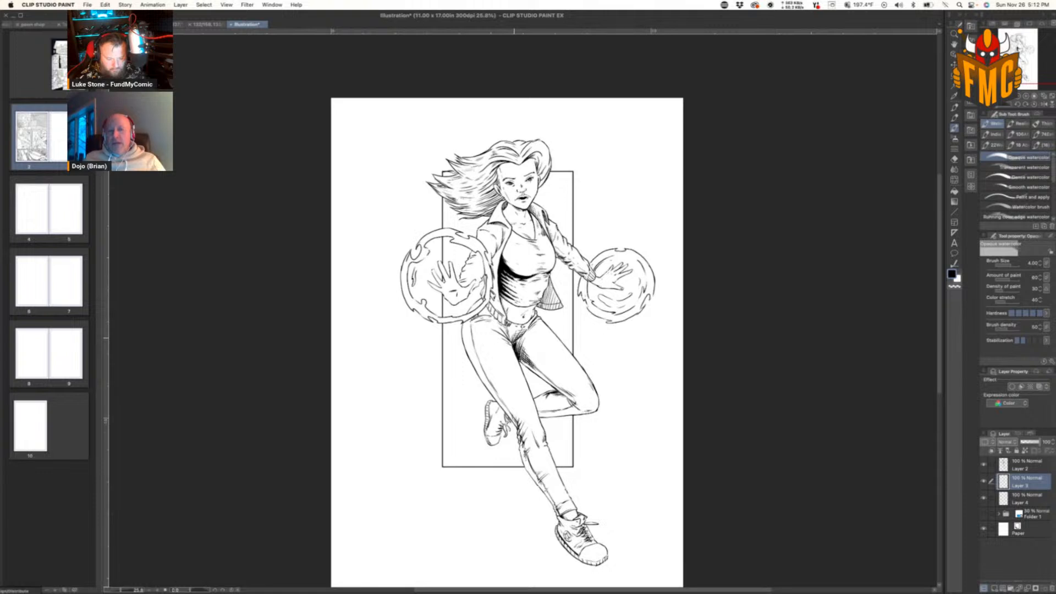
scroll(513, 337, up, 1)
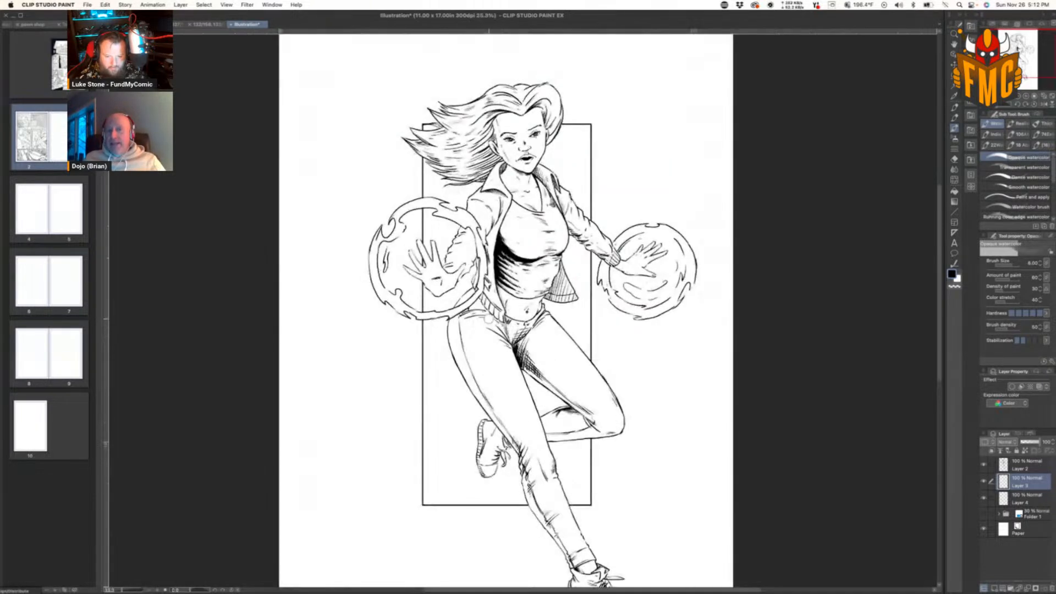
key(bracketleft)
mouse_move(452, 319)
mouse_down()
mouse_move(454, 352)
mouse_move(487, 412)
mouse_move(458, 345)
mouse_move(480, 401)
mouse_up()
drag(464, 361, 515, 449)
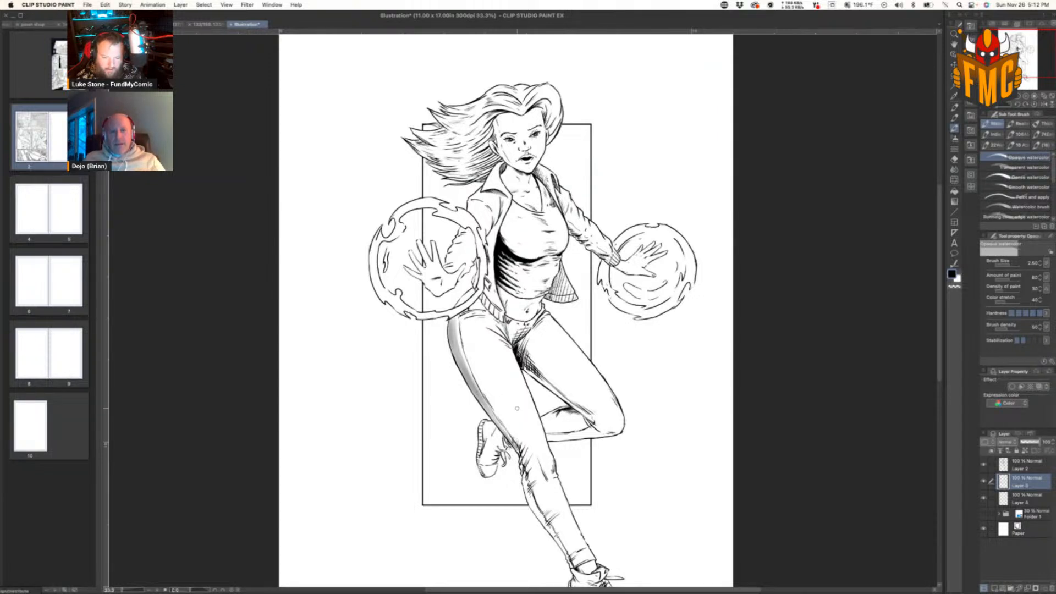
Step: Shade the front leg's shin, knee and inner hip with the Opaque watercolor brush
mouse_move(519, 455)
mouse_down()
mouse_move(535, 514)
mouse_move(546, 529)
mouse_move(544, 484)
mouse_move(547, 529)
mouse_move(578, 570)
mouse_up()
drag(549, 466, 554, 471)
mouse_move(506, 331)
mouse_down()
mouse_move(516, 346)
mouse_move(522, 336)
mouse_move(517, 353)
mouse_up()
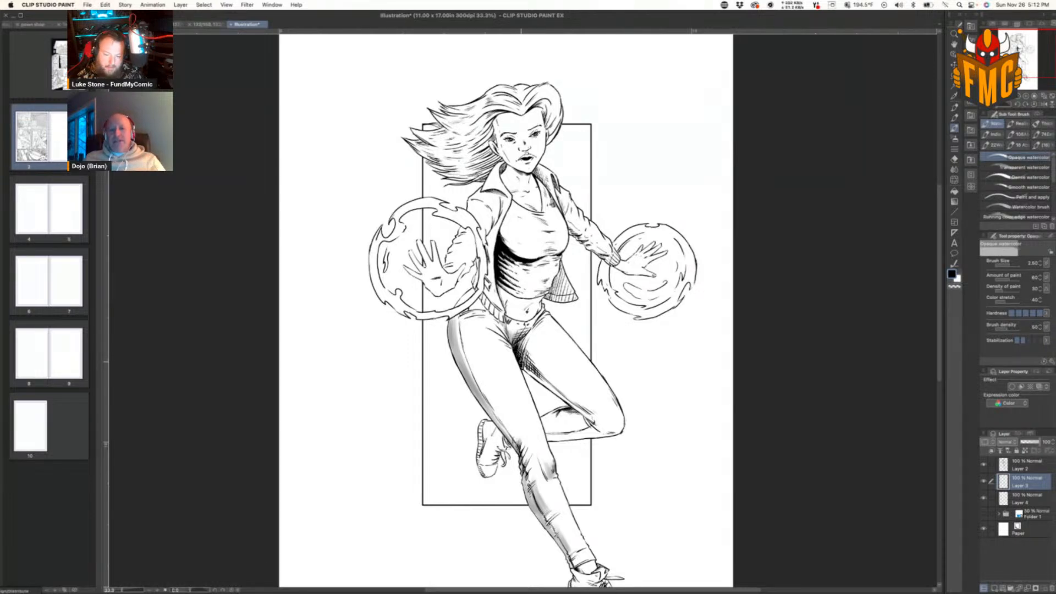
Step: Shade the bent leg's thigh, knee and calf and the back shoe with gray watercolor strokes
drag(652, 220, 680, 303)
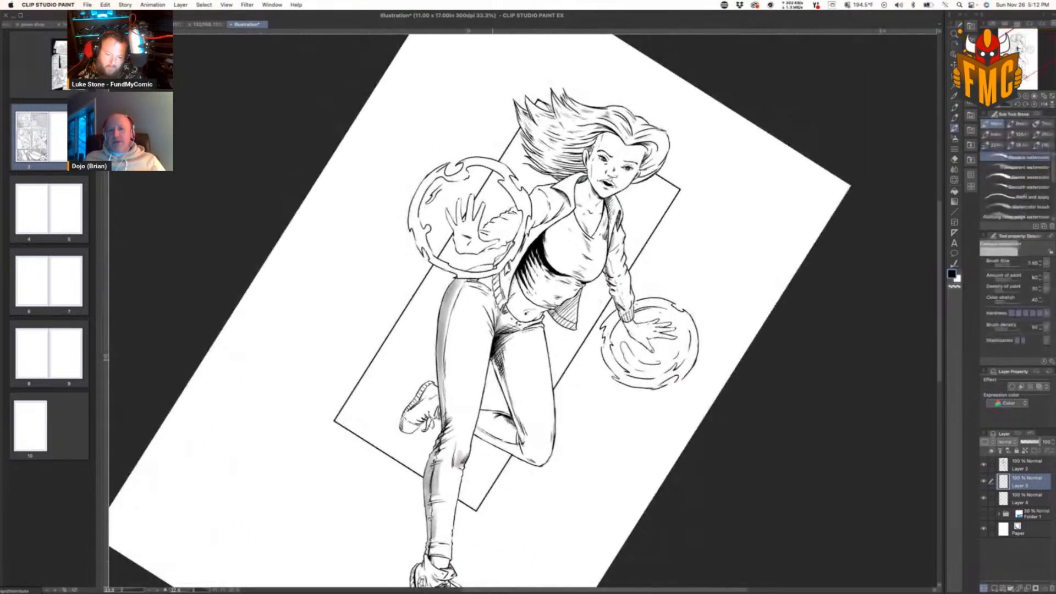
drag(495, 356, 513, 391)
drag(502, 380, 520, 429)
mouse_move(508, 361)
mouse_down()
mouse_move(520, 447)
mouse_move(516, 430)
mouse_up()
mouse_move(498, 414)
mouse_down()
mouse_move(518, 434)
mouse_move(510, 450)
mouse_move(545, 465)
mouse_up()
mouse_move(435, 406)
mouse_down()
mouse_move(422, 430)
mouse_move(442, 418)
mouse_up()
Step: Shade the heroine's top, the hanging jacket flap and her hair with the Opaque watercolor brush
drag(587, 398, 651, 214)
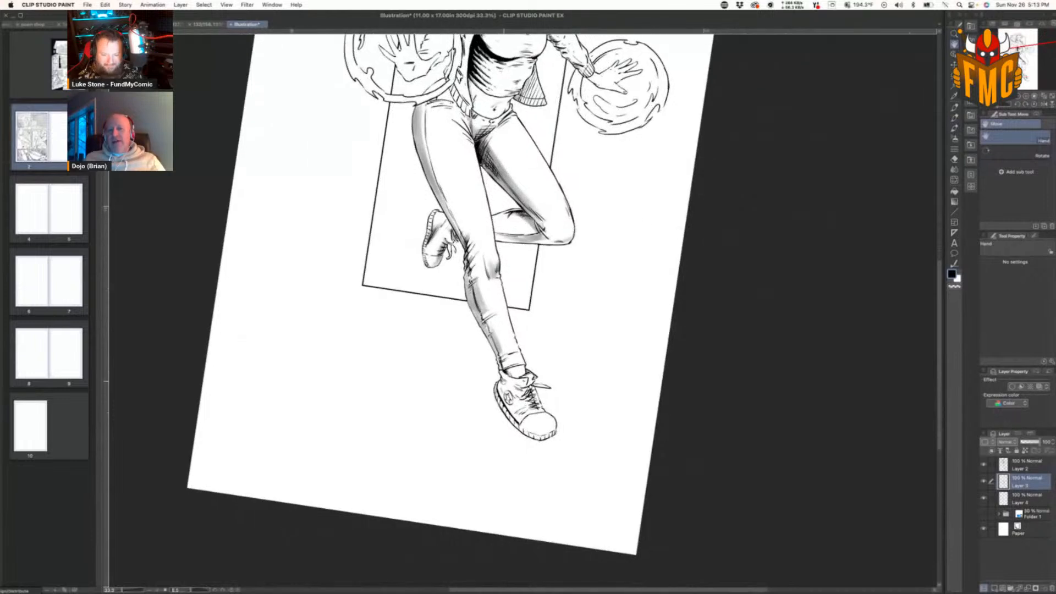
key(b)
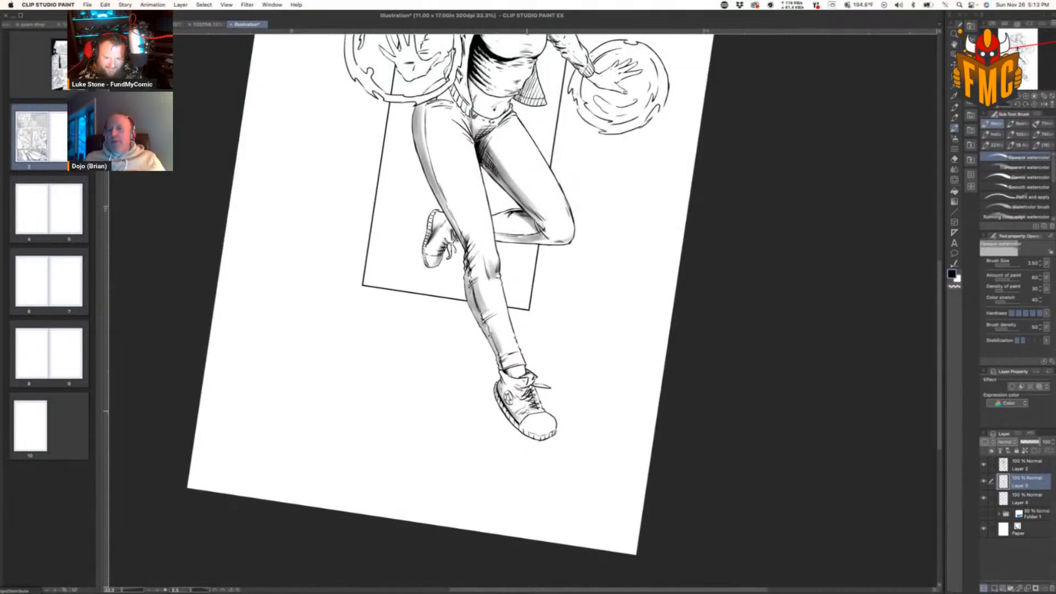
key(space)
drag(538, 312, 567, 547)
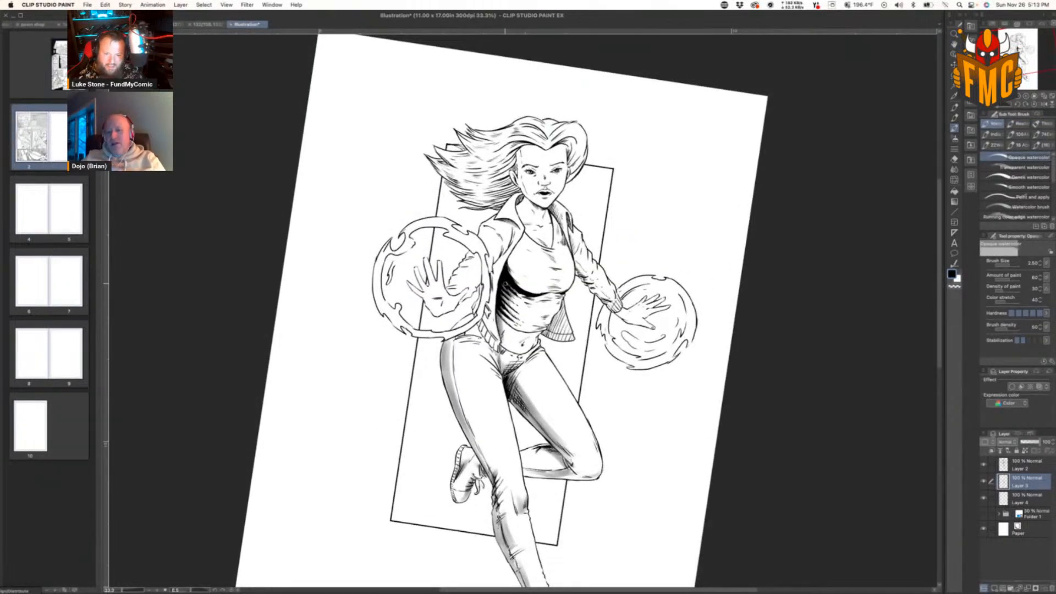
mouse_move(514, 242)
mouse_down()
mouse_move(517, 288)
mouse_move(520, 275)
mouse_move(541, 290)
mouse_move(569, 284)
mouse_move(554, 288)
mouse_move(556, 276)
mouse_move(534, 310)
mouse_move(561, 310)
mouse_move(553, 333)
mouse_move(572, 315)
mouse_up()
drag(569, 338, 575, 335)
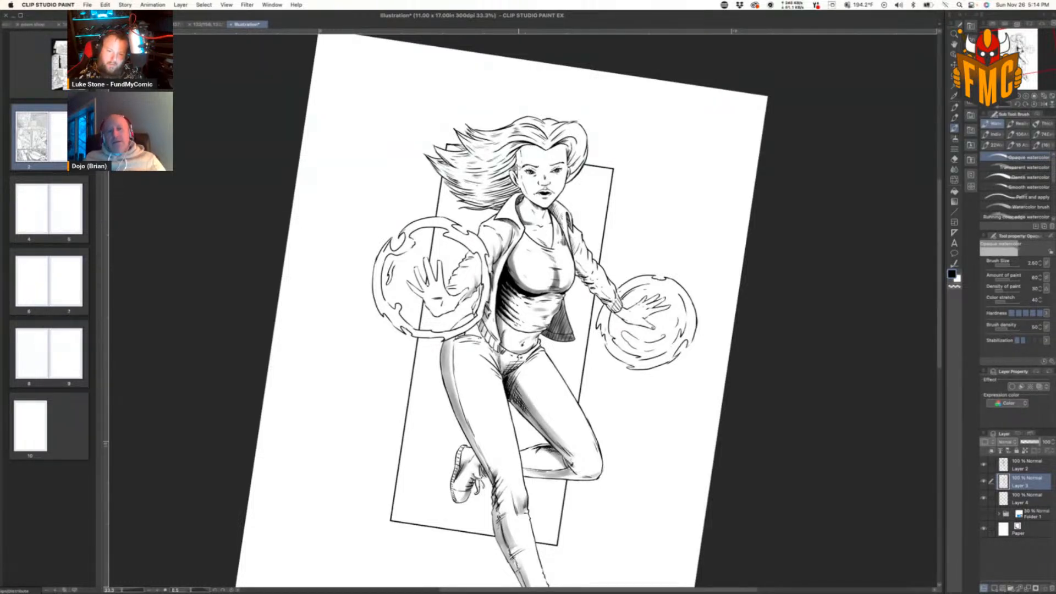
drag(520, 147, 515, 180)
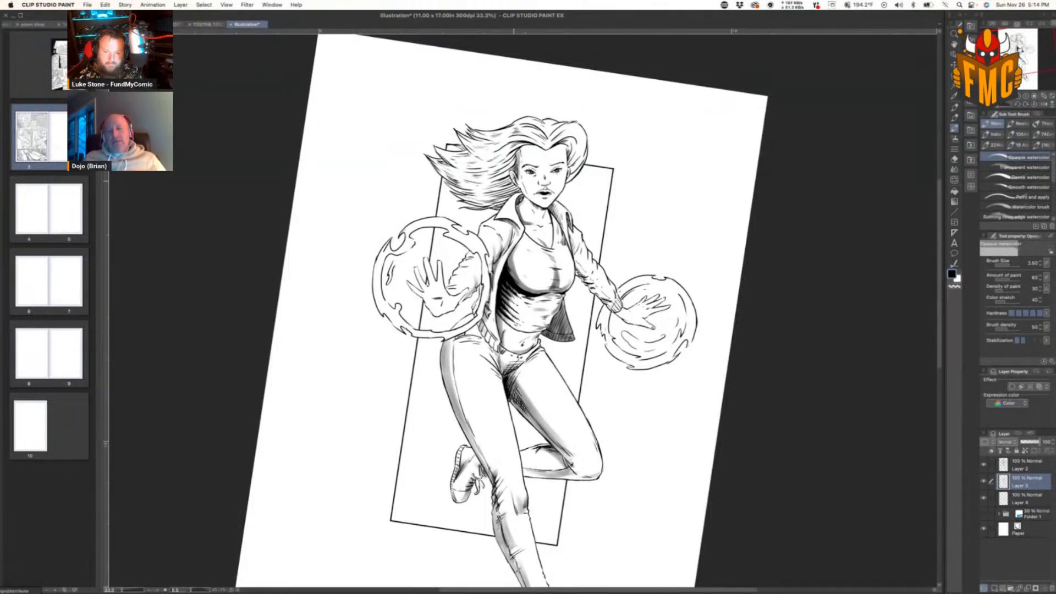
Step: Shade the open palm inside the larger orb and deepen the shadows where the thighs meet the hips
drag(691, 269, 567, 153)
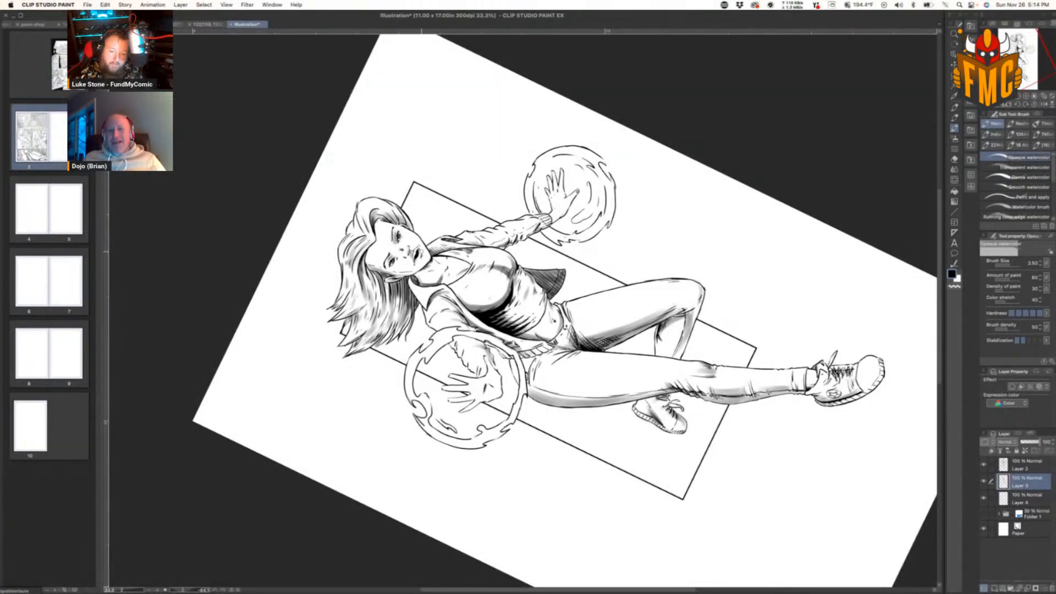
key(shift+space)
mouse_move(709, 205)
mouse_down()
mouse_move(717, 219)
mouse_move(674, 382)
mouse_move(568, 467)
mouse_up()
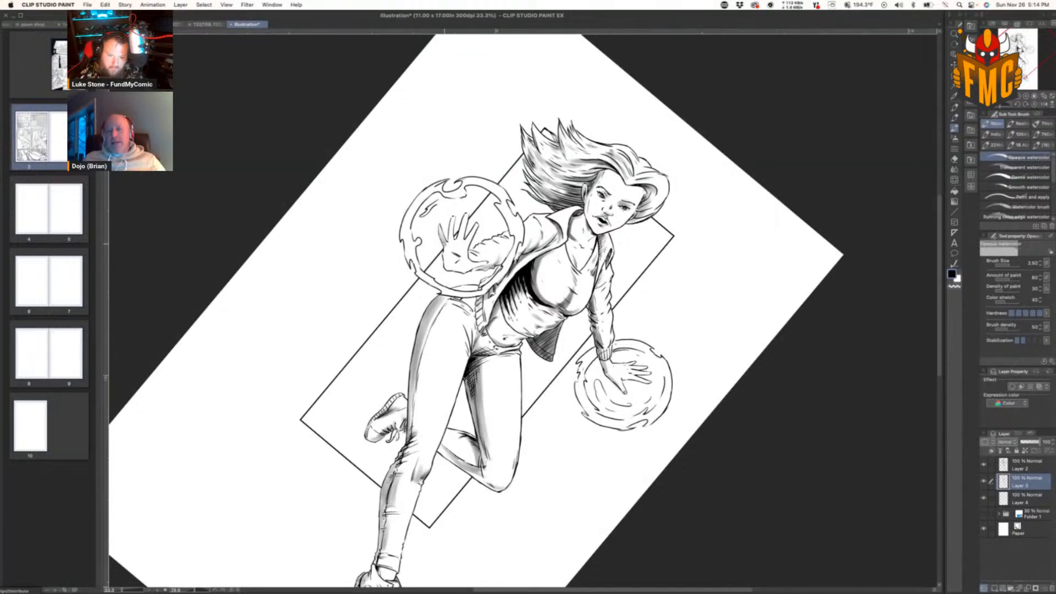
drag(450, 251, 466, 264)
key(r)
drag(714, 372, 723, 304)
drag(475, 335, 489, 362)
drag(479, 345, 499, 377)
drag(519, 358, 500, 380)
drag(512, 366, 500, 388)
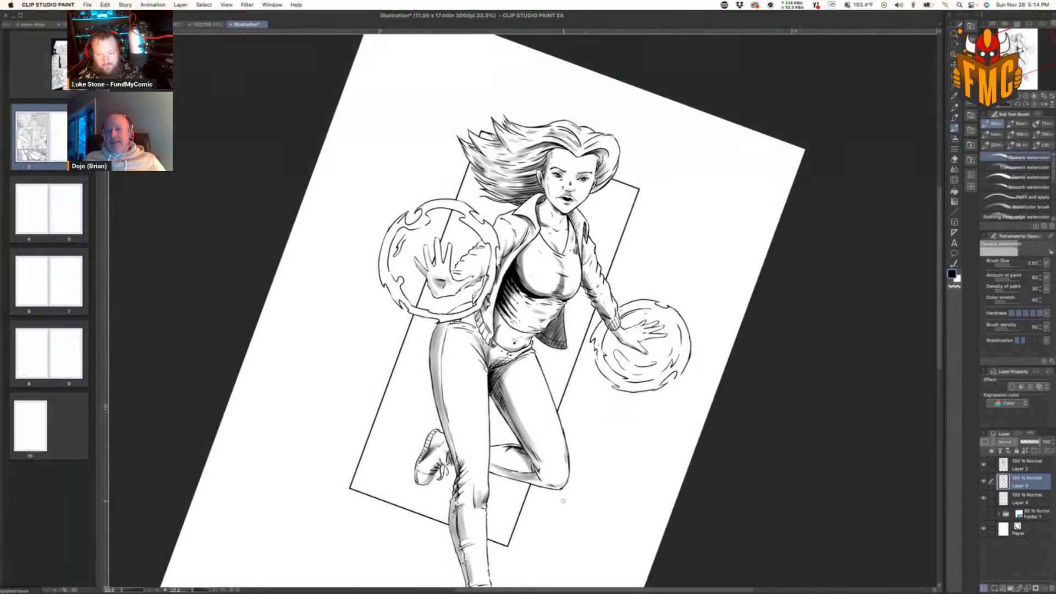
Step: Soften the watercolor shading across the heroine's figure with the Blend tool
click(954, 170)
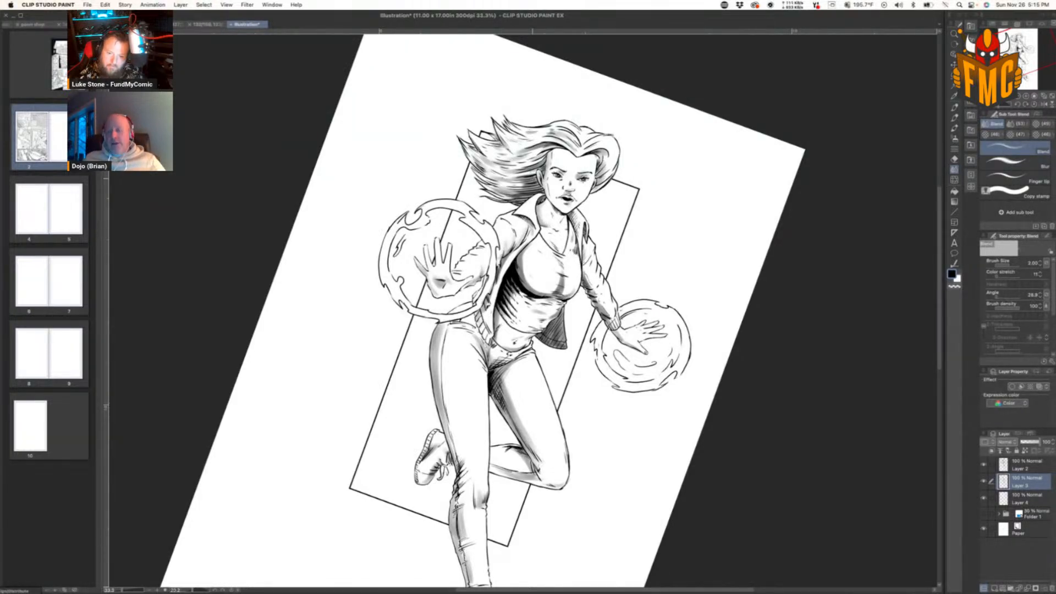
key(r)
drag(505, 245, 395, 344)
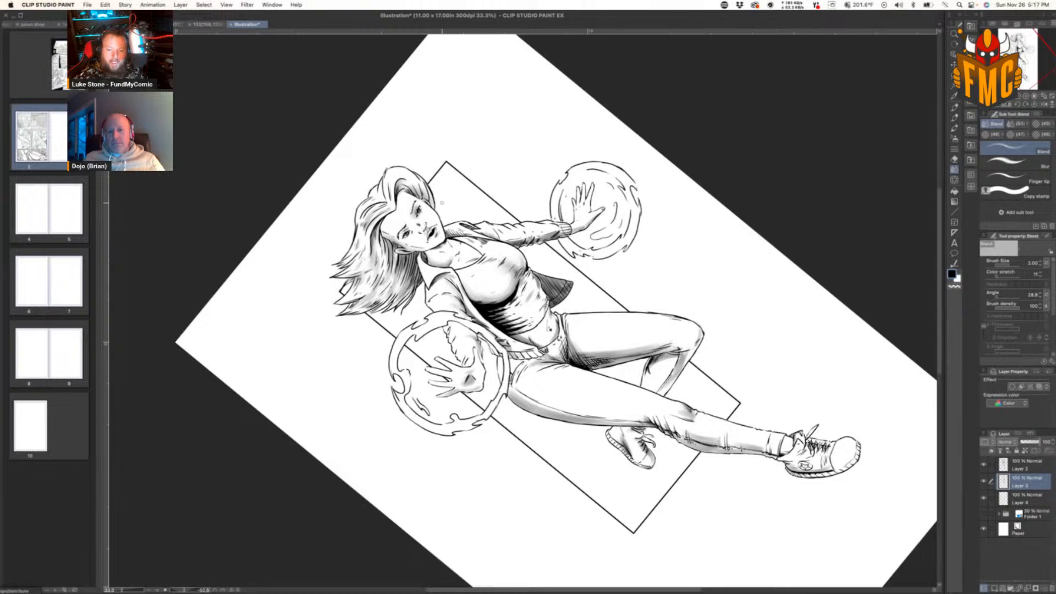
key(shift+space)
drag(698, 248, 567, 440)
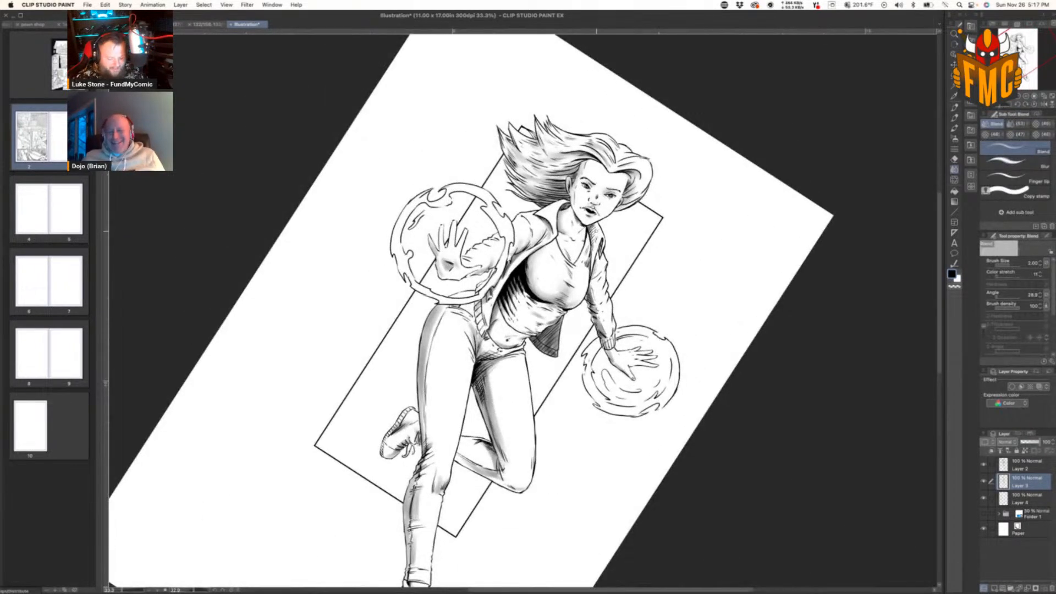
Step: Shade the jacket's front edge with Opaque watercolor, and blend the front thigh's shading at brush size 5
key(b)
drag(589, 224, 594, 246)
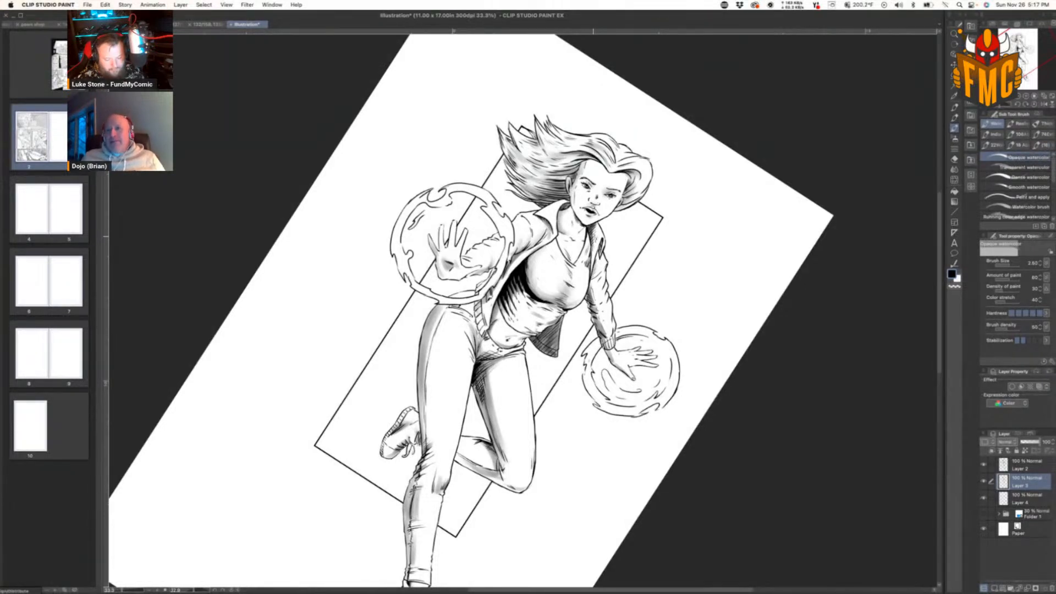
click(955, 169)
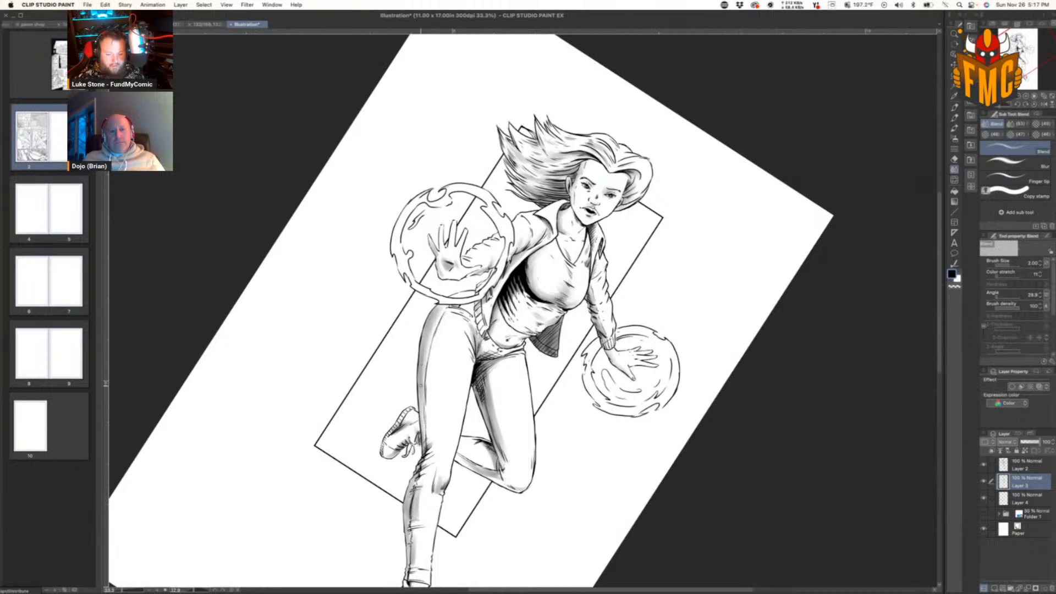
key(bracketright)
key(bracketright)
key(bracketright)
mouse_move(424, 393)
mouse_down()
mouse_move(440, 310)
mouse_move(422, 443)
mouse_up()
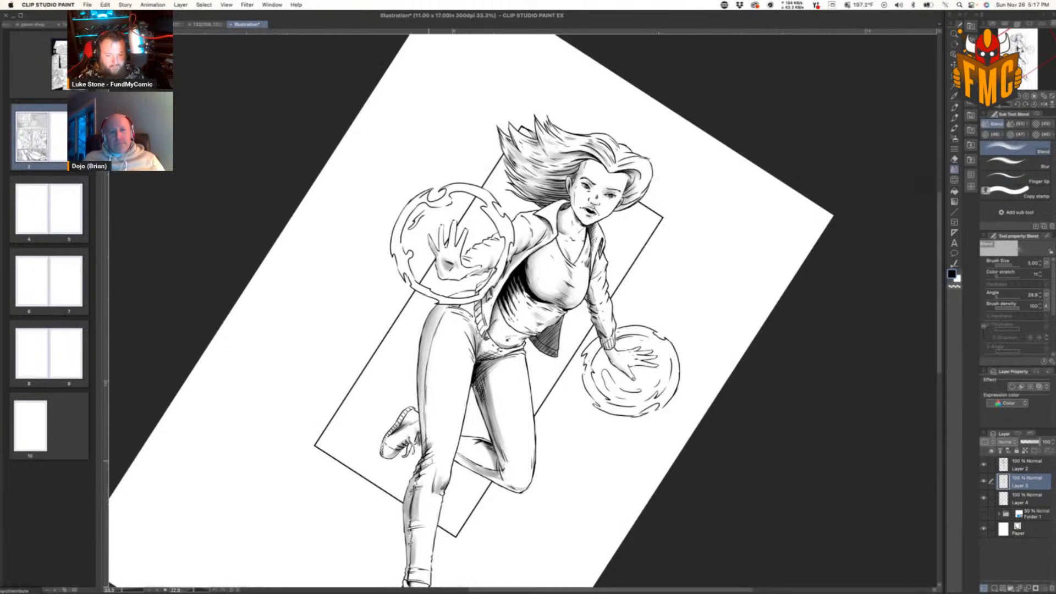
Step: Blend the shading on the back shoe at brush size 2
key(bracketleft)
key(bracketleft)
key(bracketleft)
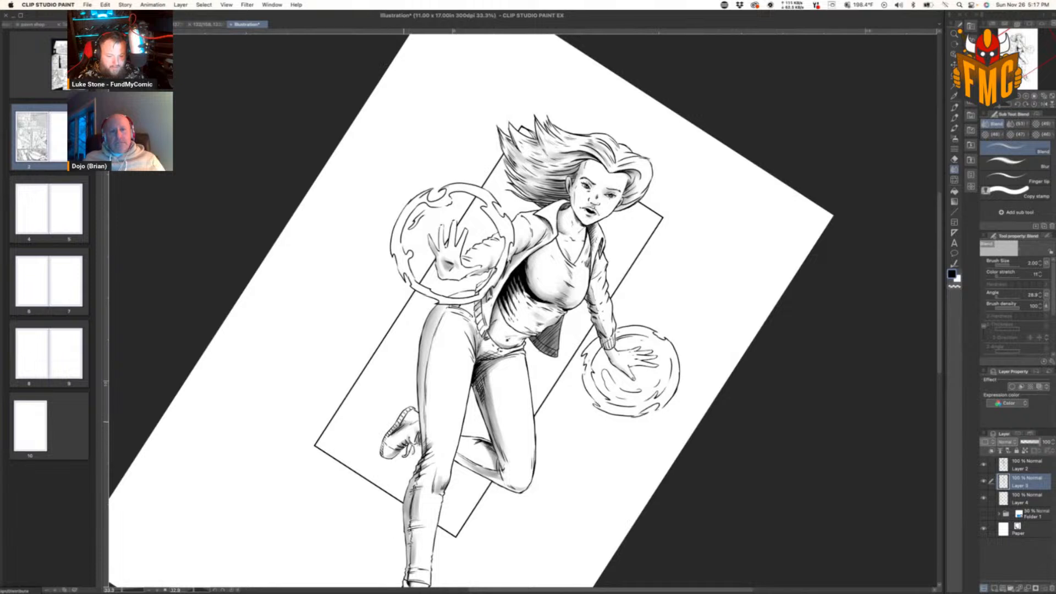
drag(389, 454, 405, 441)
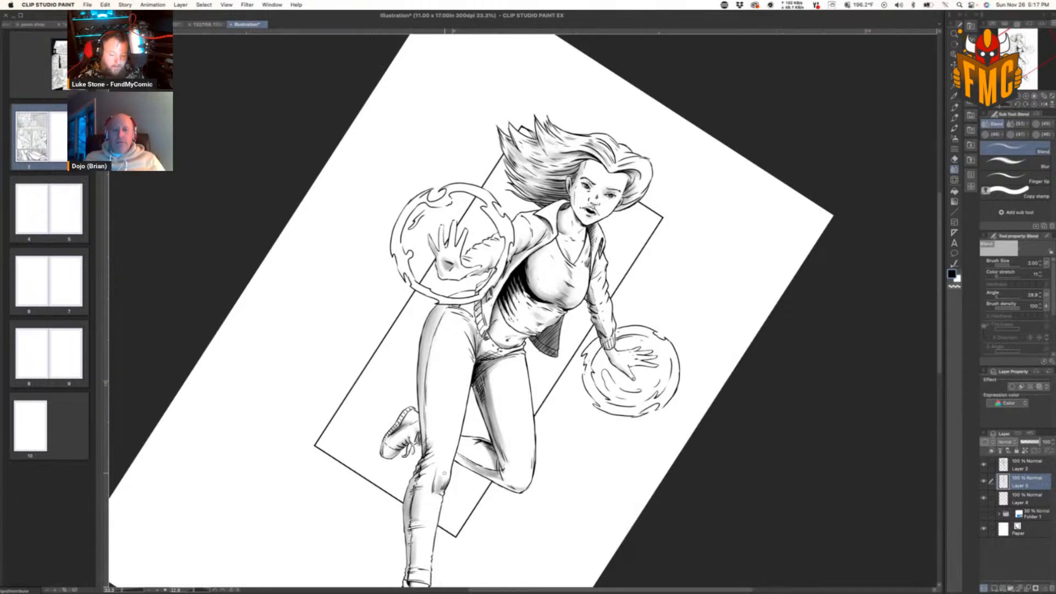
drag(575, 513, 614, 339)
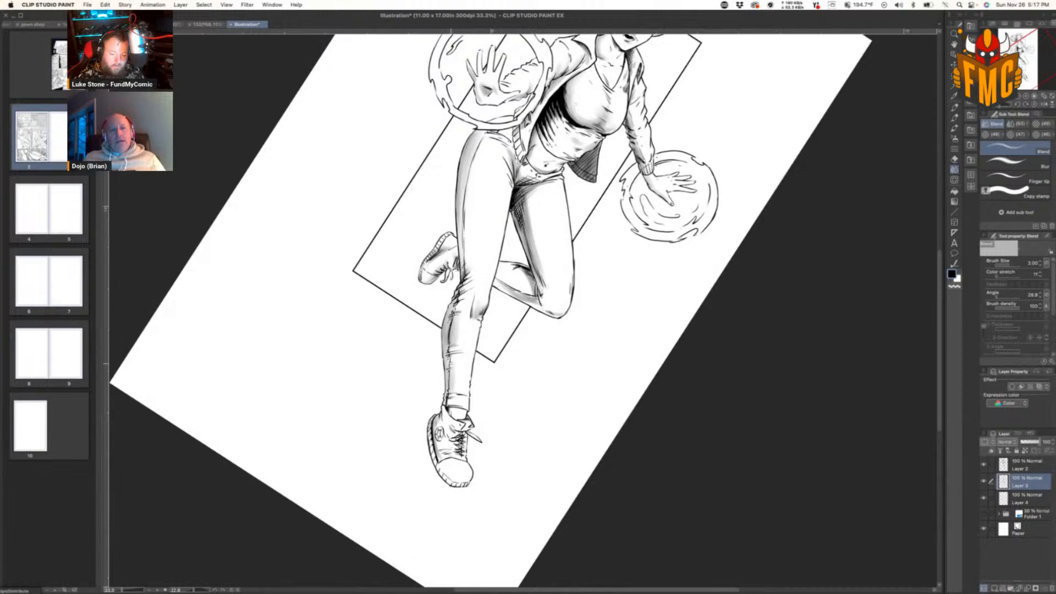
drag(726, 360, 485, 153)
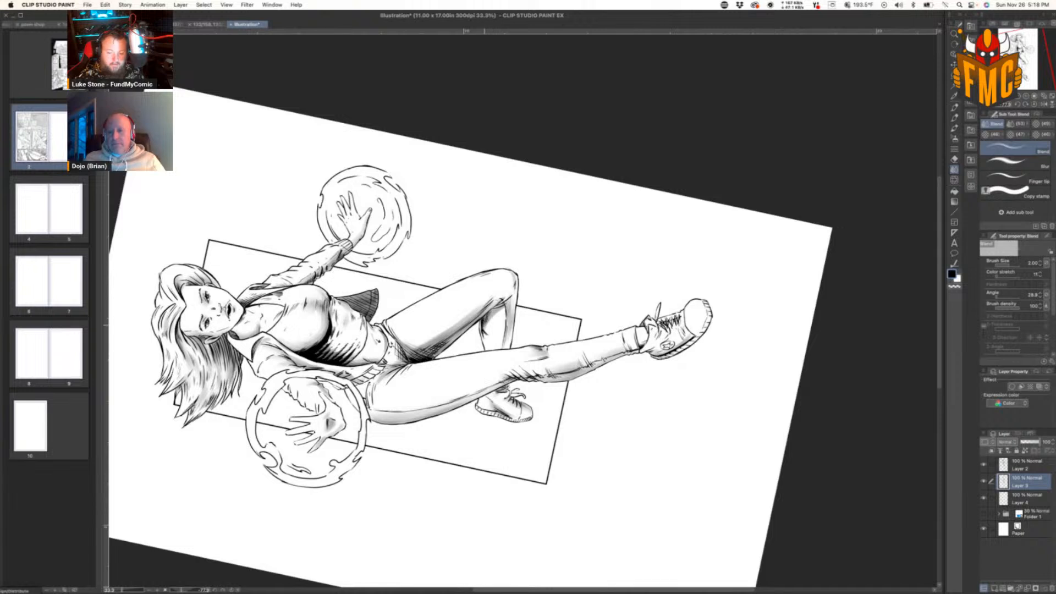
Step: Set the Blend tool's brush size to 3.00 and return the canvas to an upright, full-page view
key(bracketright)
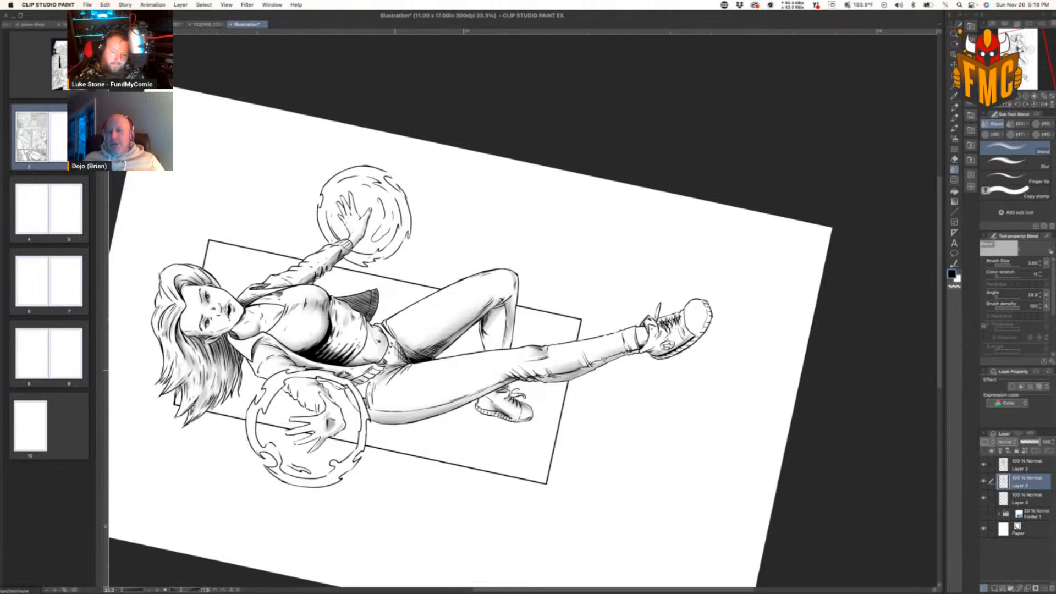
key(r)
drag(641, 237, 608, 428)
key(space)
drag(606, 286, 597, 484)
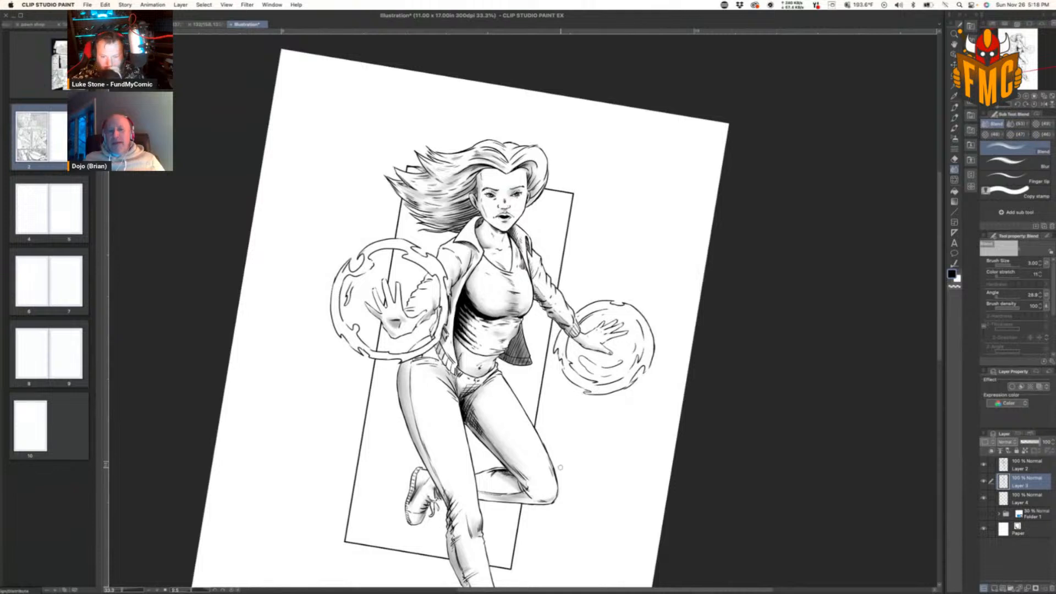
click(1034, 105)
click(1044, 103)
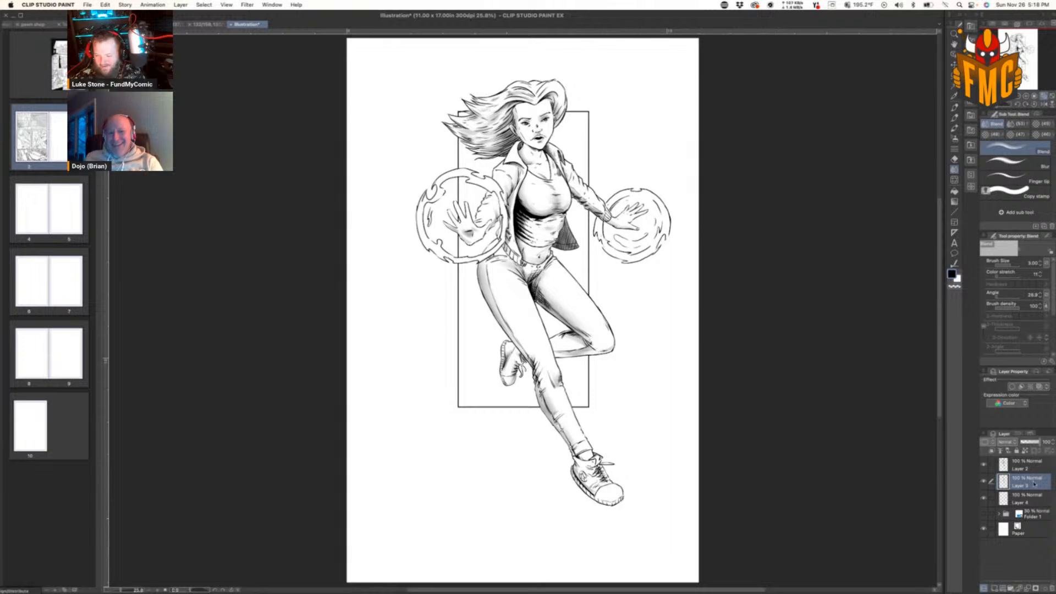
Step: Switch to the Opaque watercolor brush at size 0.80 and shade the hip and inner upper thigh of the bent leg
key(b)
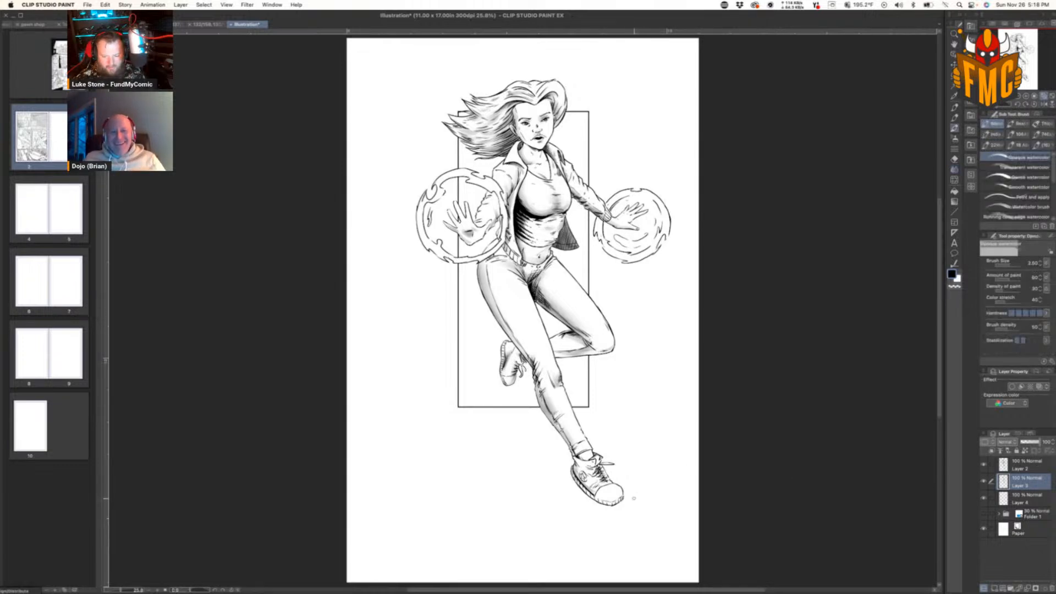
key(bracketleft)
key(bracketleft)
key(space)
drag(585, 414, 545, 529)
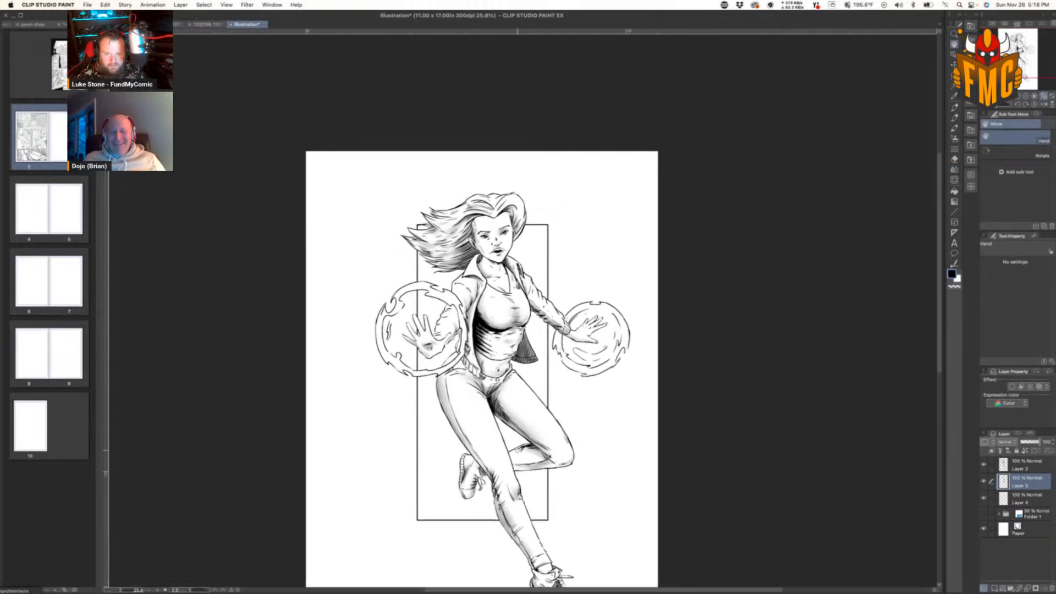
scroll(498, 418, up, 3)
key(shift+space)
drag(594, 313, 571, 356)
key(space)
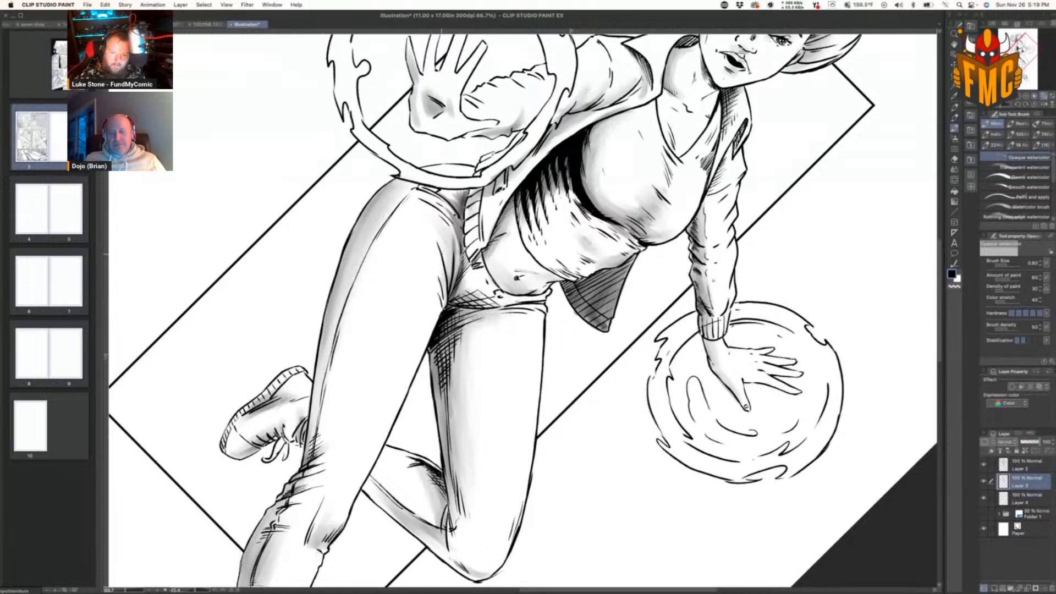
mouse_move(444, 306)
mouse_down()
mouse_move(435, 277)
mouse_move(459, 270)
mouse_move(452, 341)
mouse_move(476, 373)
mouse_move(514, 365)
mouse_move(518, 348)
mouse_up()
key(shift+space)
mouse_move(512, 292)
mouse_down()
mouse_move(525, 341)
mouse_move(519, 388)
mouse_move(526, 382)
mouse_move(537, 396)
mouse_up()
drag(529, 353, 563, 405)
drag(550, 365, 571, 402)
drag(557, 376, 576, 402)
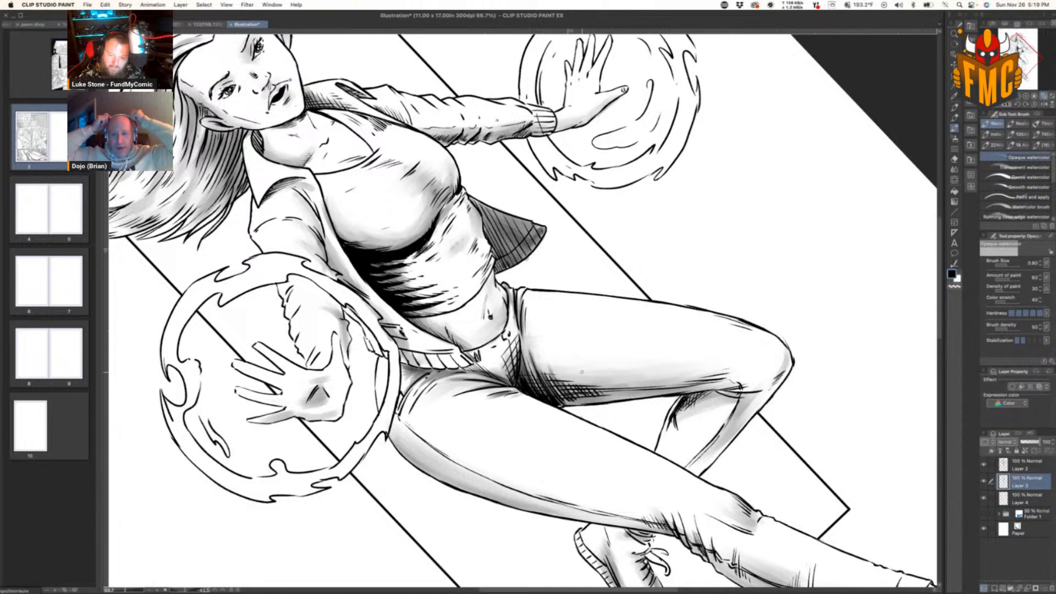
Step: Add gray shading to the underside of the bent leg near the knee and along the edge of the kneecap
key(shift+space)
drag(793, 405, 762, 234)
drag(708, 278, 719, 262)
mouse_move(707, 300)
mouse_down()
mouse_move(753, 226)
mouse_move(759, 249)
mouse_up()
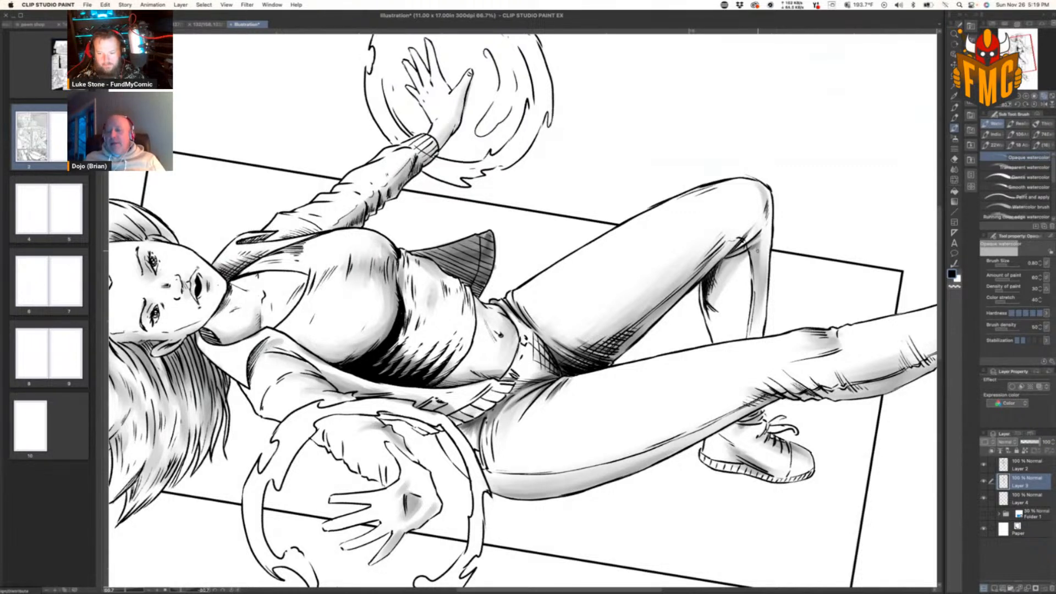
drag(767, 197, 769, 233)
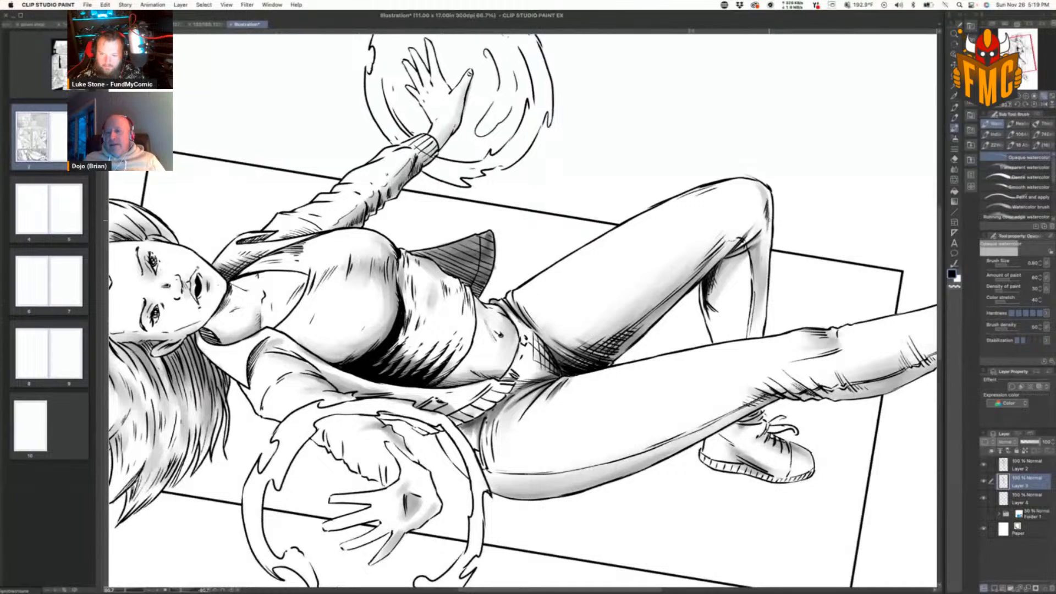
Step: Shade the fabric folds below the knee of the extended leg and continue the tone down its calf
mouse_move(750, 333)
mouse_down()
mouse_move(754, 259)
mouse_move(725, 46)
mouse_move(719, 68)
mouse_up()
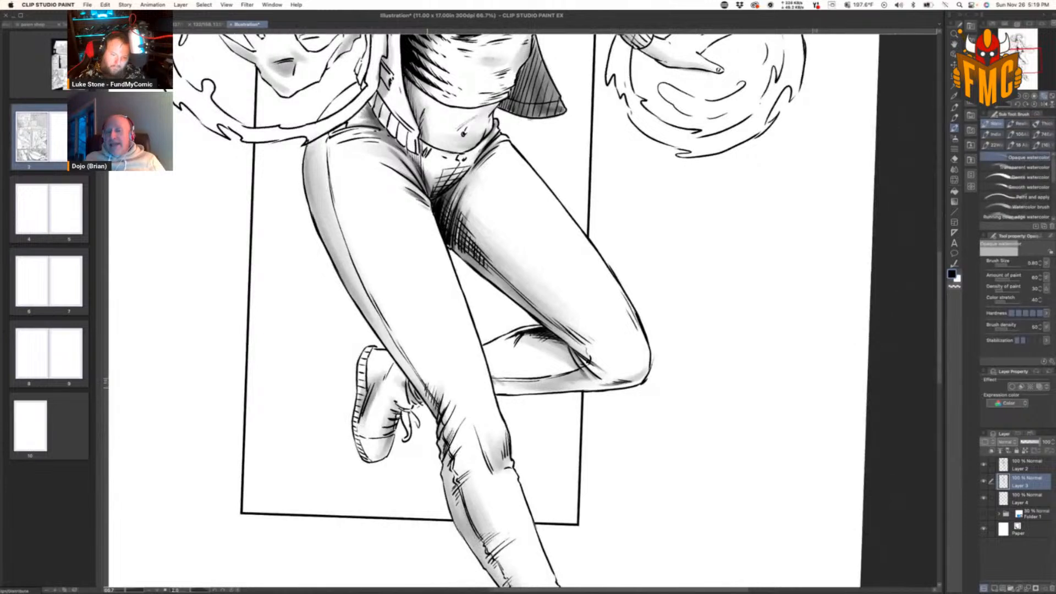
mouse_move(428, 388)
mouse_down()
mouse_move(454, 423)
mouse_move(457, 443)
mouse_move(442, 459)
mouse_move(439, 450)
mouse_move(461, 448)
mouse_move(446, 467)
mouse_move(450, 492)
mouse_up()
drag(468, 474, 450, 495)
mouse_move(458, 488)
mouse_down()
mouse_move(451, 500)
mouse_move(447, 483)
mouse_up()
key(space)
drag(635, 480, 590, 244)
drag(461, 302, 444, 328)
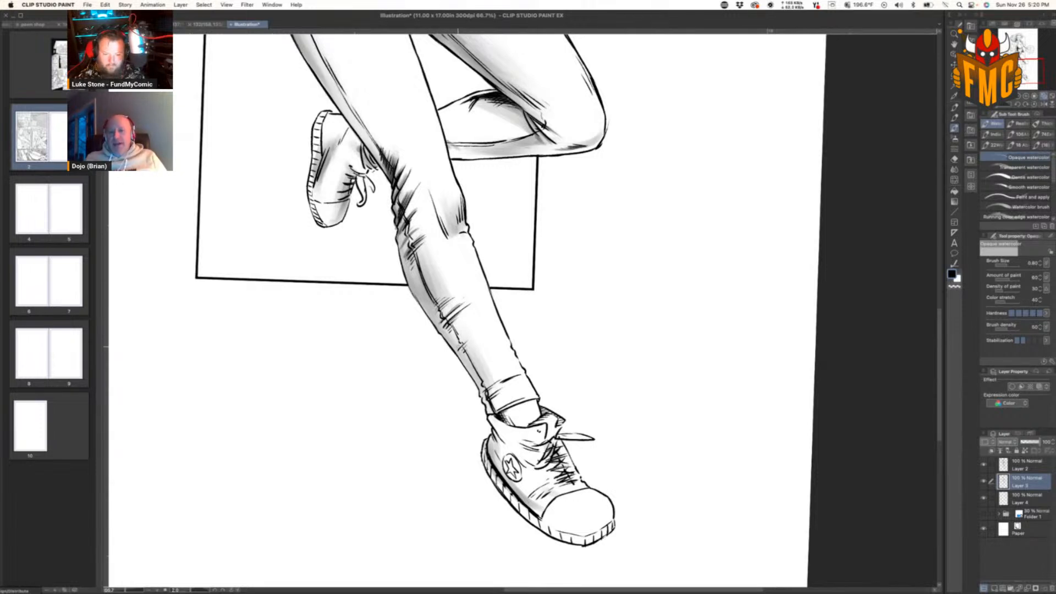
Step: Shade the trouser cuff at the extended leg's ankle and the collar of the front sneaker
mouse_move(498, 379)
mouse_down()
mouse_move(482, 392)
mouse_move(502, 415)
mouse_up()
key(r)
mouse_move(699, 365)
mouse_down()
mouse_move(633, 217)
mouse_move(627, 231)
mouse_up()
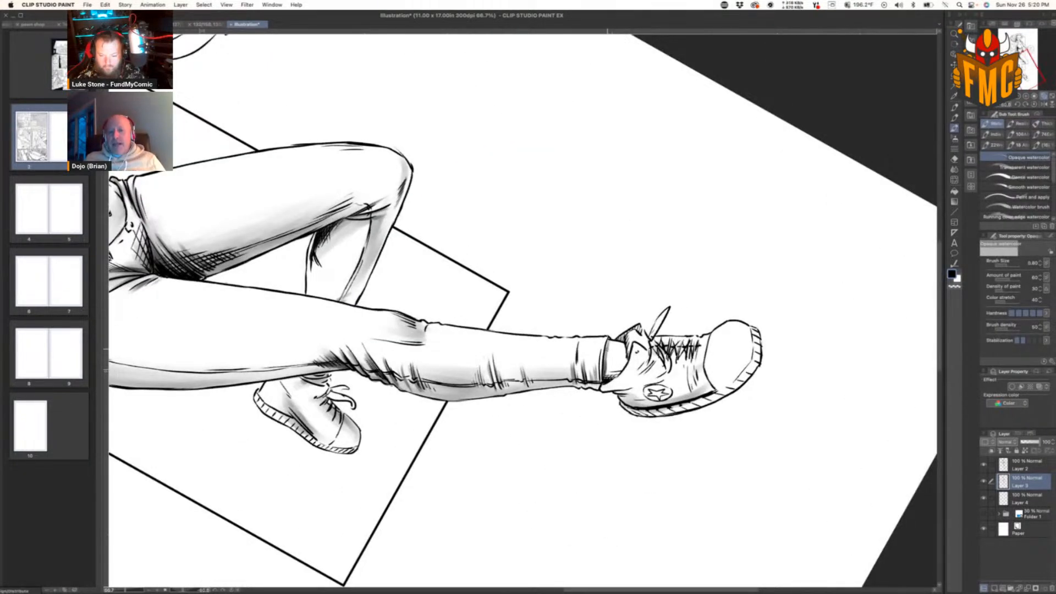
mouse_move(610, 370)
mouse_down()
mouse_move(606, 382)
mouse_move(638, 325)
mouse_move(645, 347)
mouse_move(615, 388)
mouse_move(628, 389)
mouse_up()
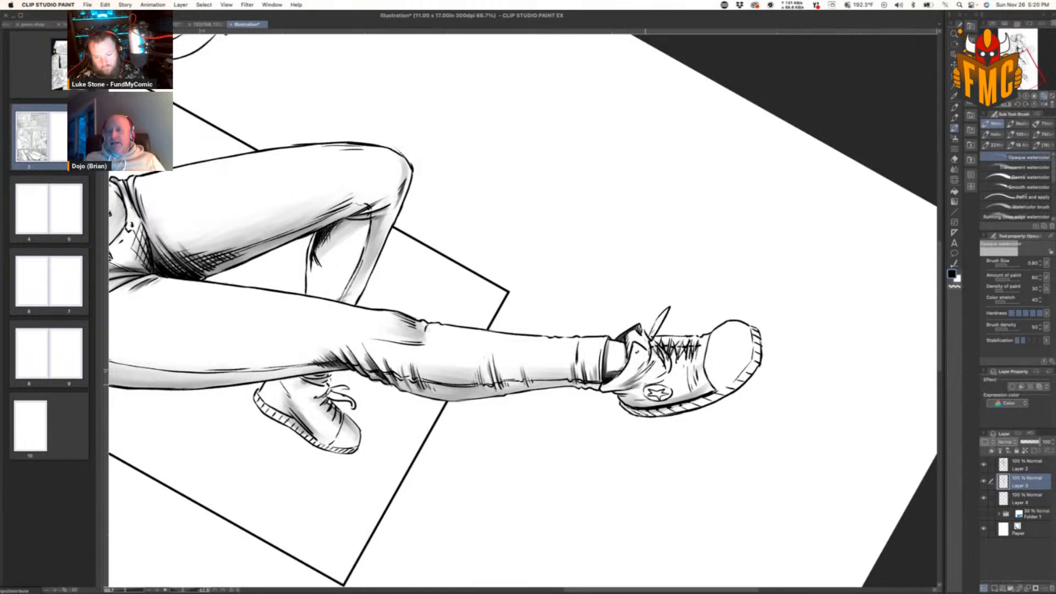
Step: Shade the outer side of the front sneaker around the star emblem and along its sole
key(r)
mouse_move(770, 311)
mouse_down()
mouse_move(715, 450)
mouse_move(487, 529)
mouse_up()
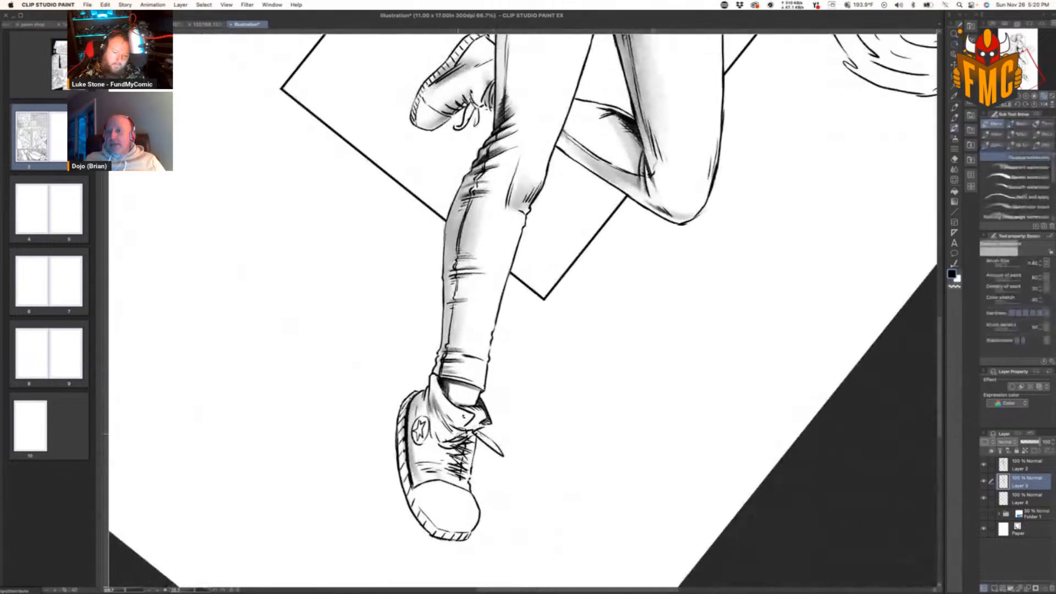
mouse_move(422, 417)
mouse_down()
mouse_move(421, 397)
mouse_move(411, 481)
mouse_up()
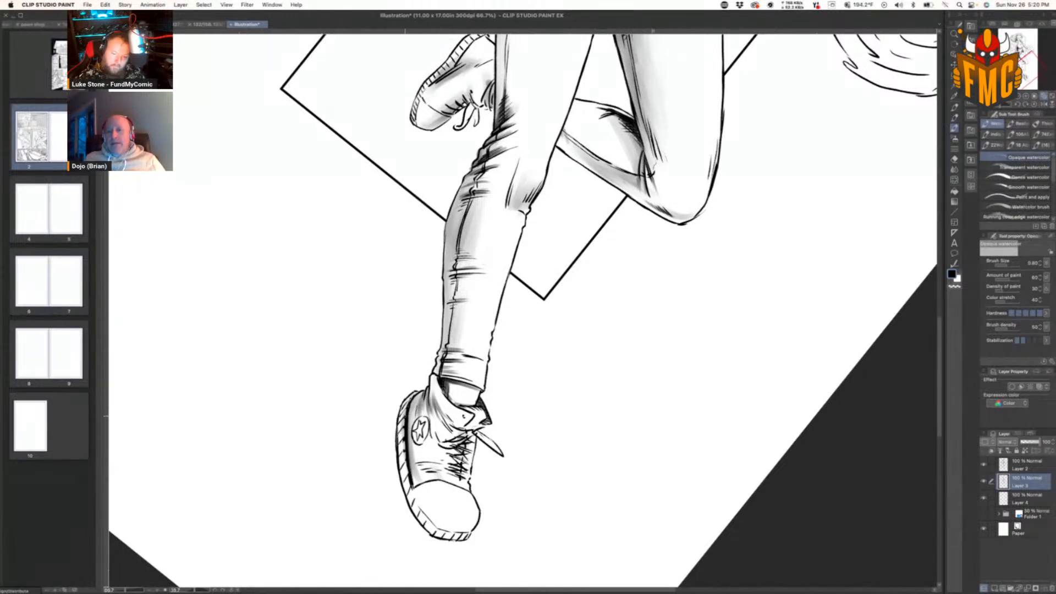
drag(398, 438, 413, 509)
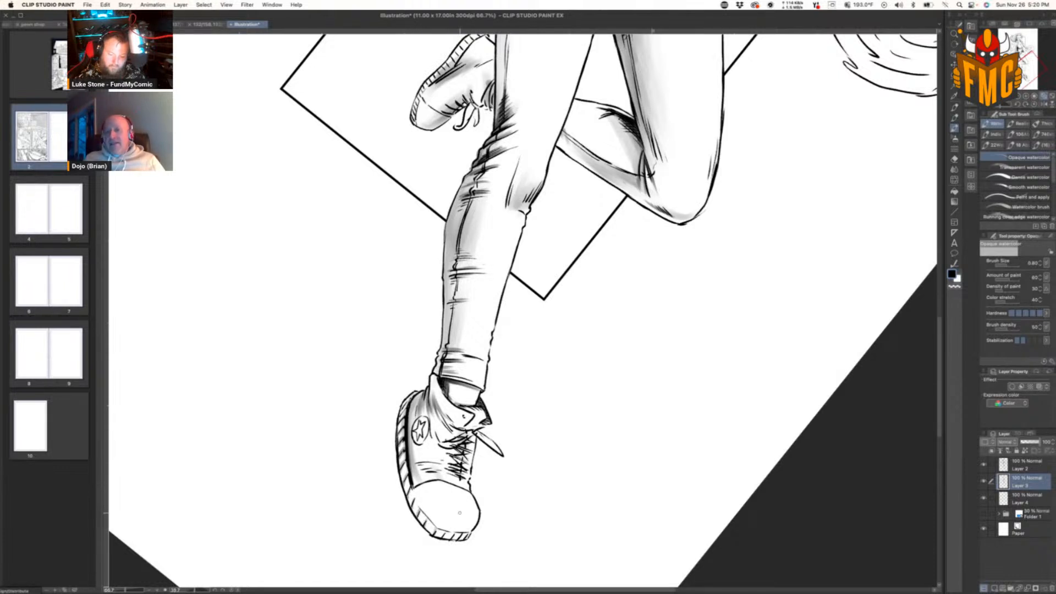
Step: Enlarge the watercolor brush to 1.50 and shade the front sneaker's toe cap and lace area
key(])
key(])
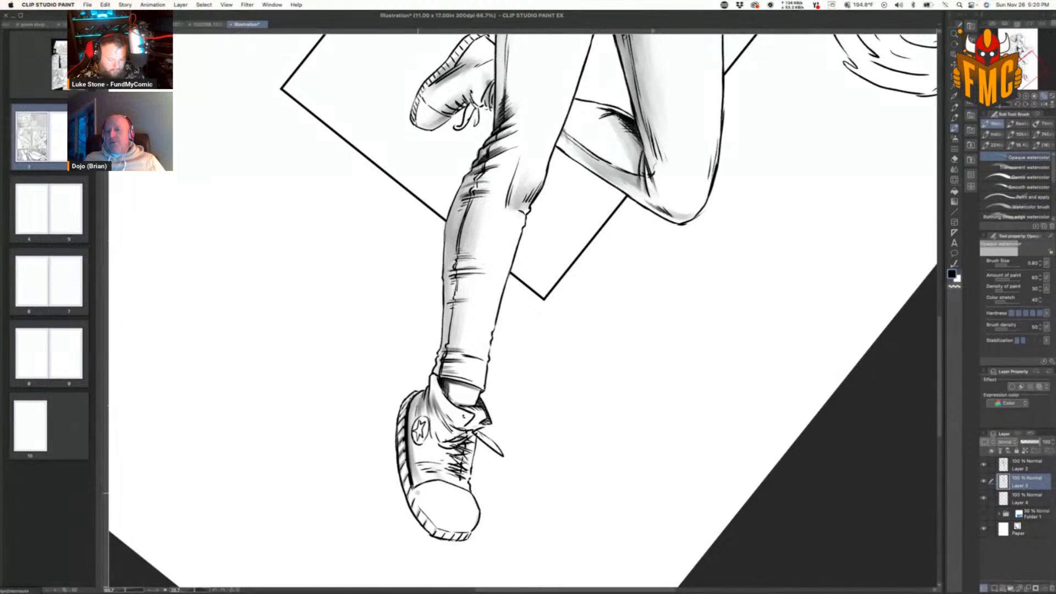
mouse_move(416, 490)
mouse_down()
mouse_move(431, 517)
mouse_move(429, 502)
mouse_move(465, 528)
mouse_up()
mouse_move(469, 488)
mouse_down()
mouse_move(453, 481)
mouse_move(480, 423)
mouse_up()
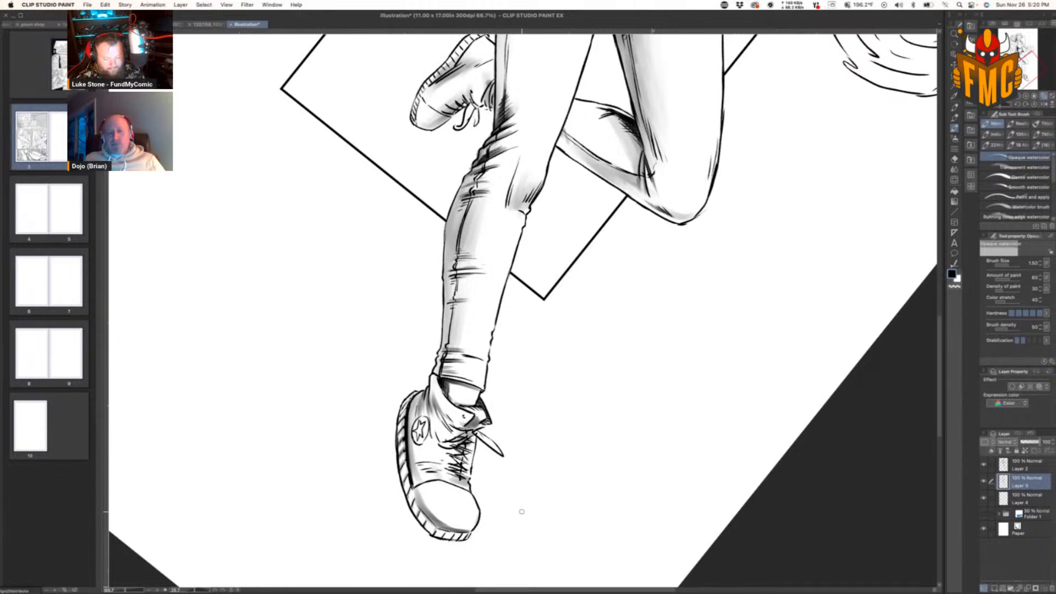
Step: Shade the waistband area at the hip and the jacket flap behind the torso with the watercolor brush at size 1.00
drag(725, 405, 684, 229)
drag(565, 272, 562, 533)
key(r)
mouse_move(436, 298)
mouse_down()
mouse_move(443, 287)
mouse_move(489, 369)
mouse_up()
drag(366, 452, 339, 499)
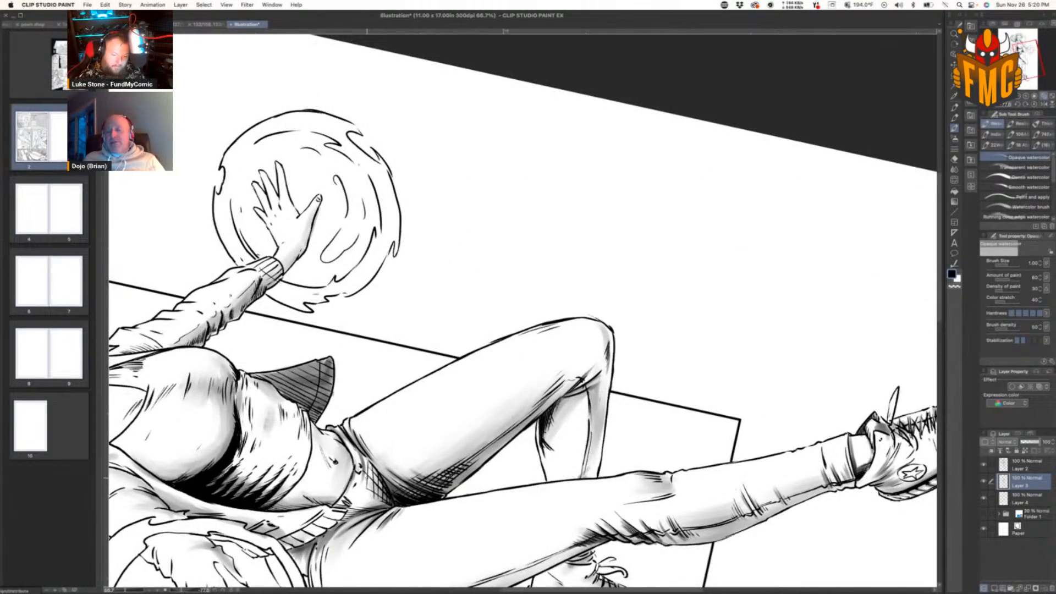
mouse_move(366, 459)
mouse_down()
mouse_move(363, 475)
mouse_move(377, 488)
mouse_move(330, 534)
mouse_move(341, 543)
mouse_move(246, 412)
mouse_up()
key(r)
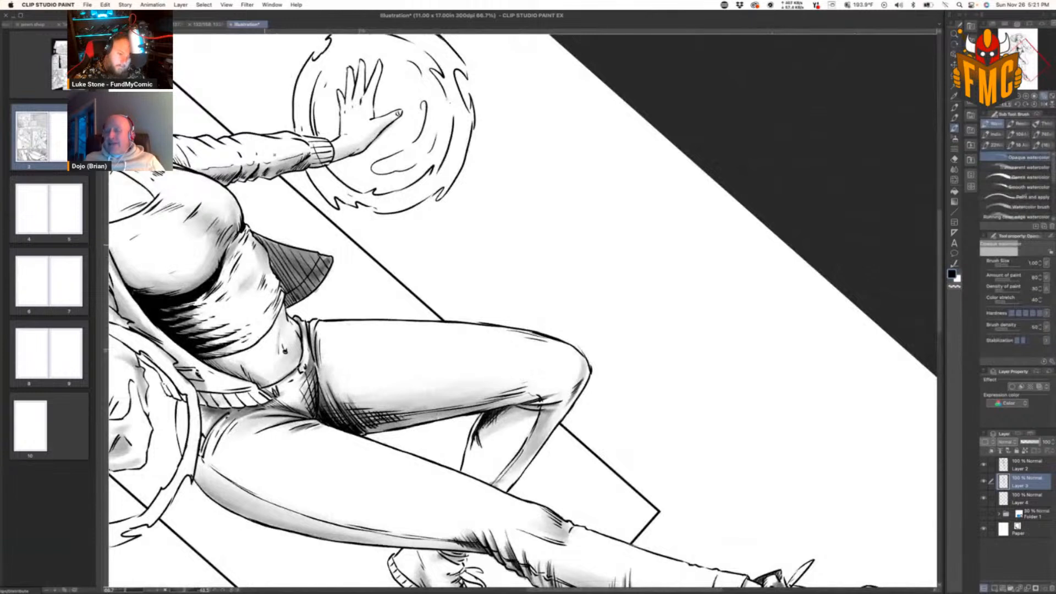
mouse_move(278, 271)
mouse_down()
mouse_move(287, 303)
mouse_move(299, 295)
mouse_up()
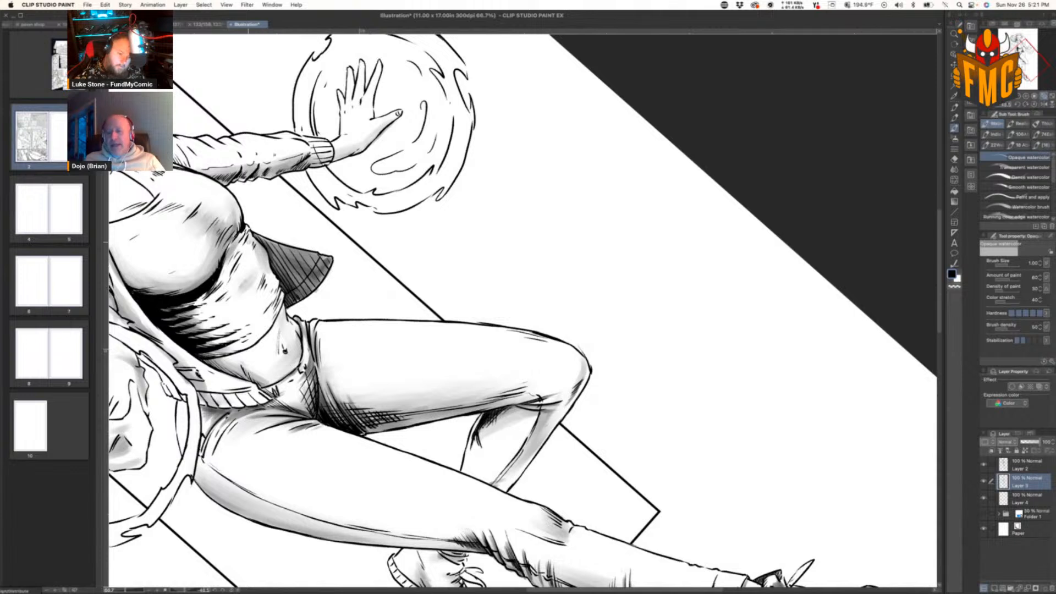
Step: Add gray shading to the chest of the top along its fold lines and lower contour
mouse_move(243, 231)
mouse_down()
mouse_move(223, 263)
mouse_move(215, 255)
mouse_up()
drag(217, 219, 204, 241)
drag(202, 202, 184, 221)
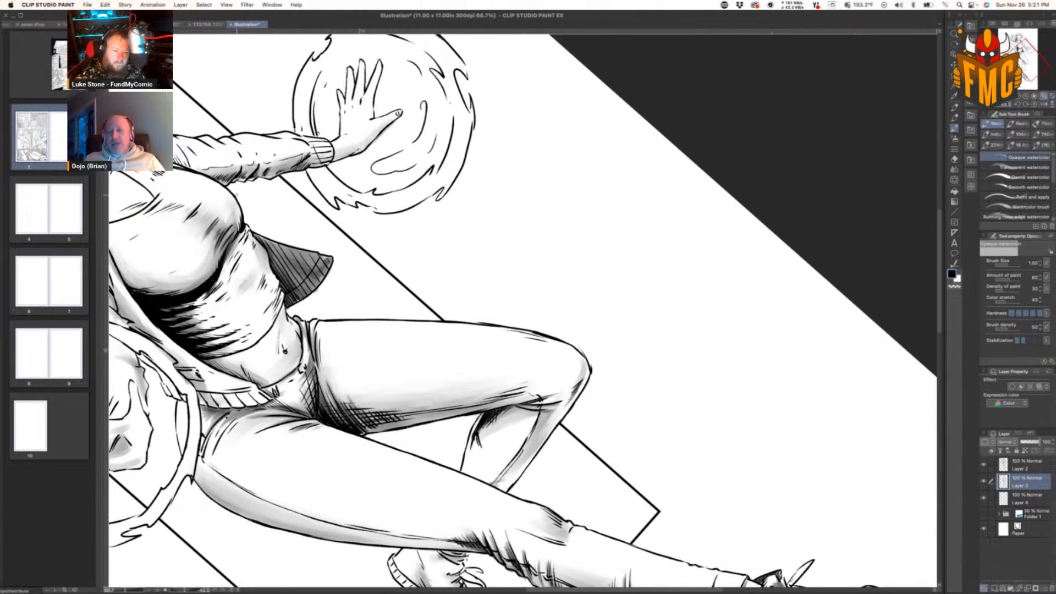
drag(221, 261, 180, 297)
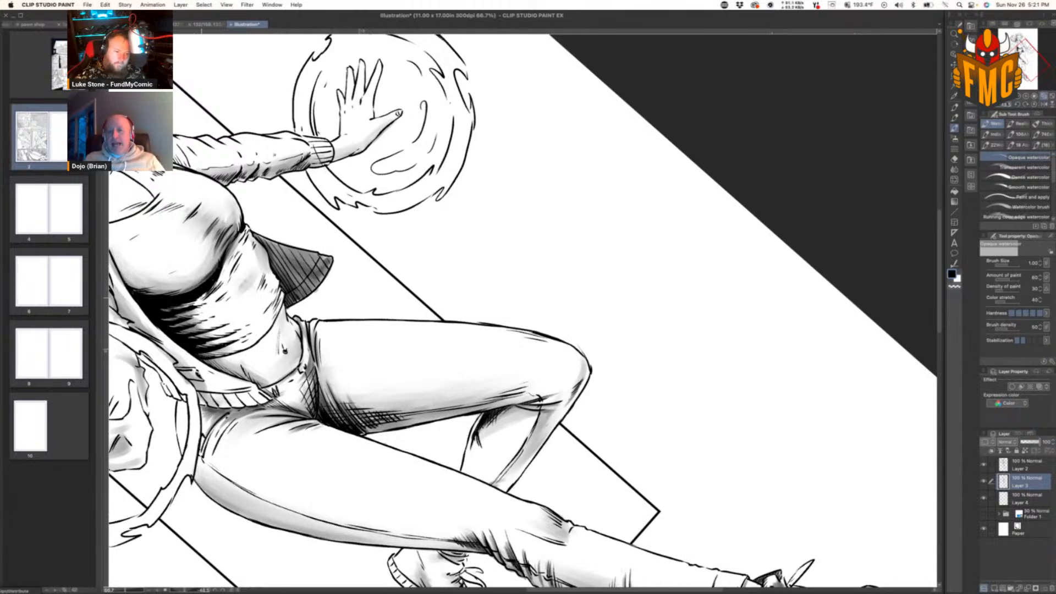
Step: Shade the top's folds along the side of the torso, its hem and the bare stomach around the navel
mouse_move(394, 228)
mouse_down()
mouse_move(405, 217)
mouse_move(409, 278)
mouse_up()
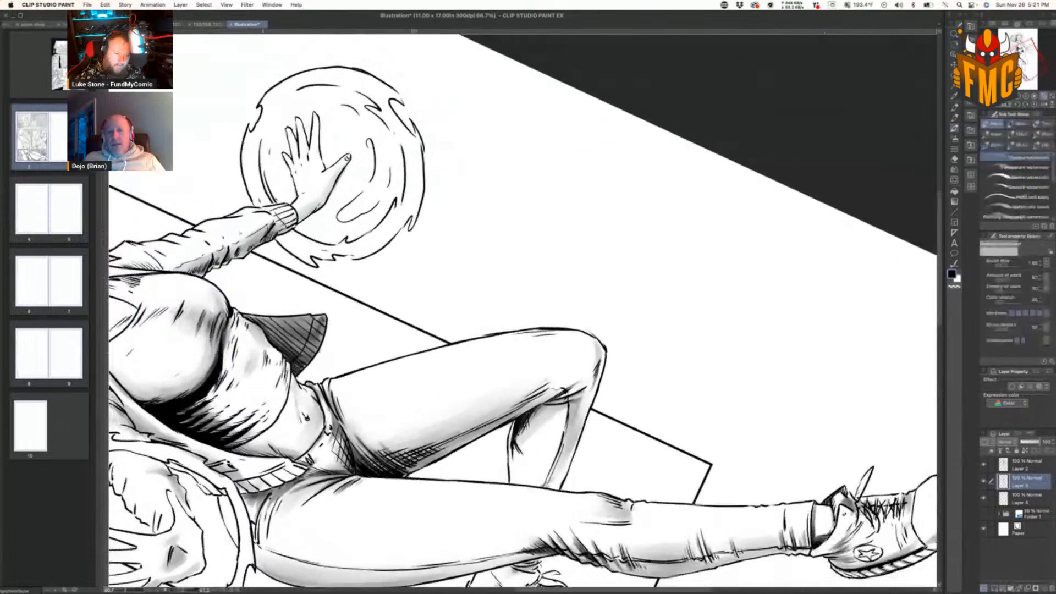
drag(236, 333, 234, 374)
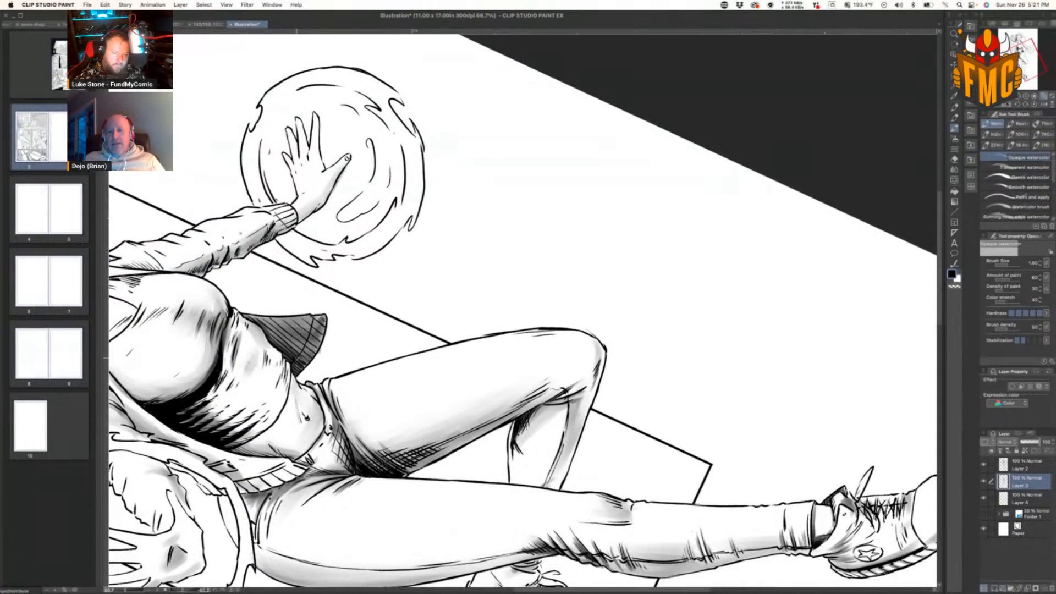
mouse_move(264, 330)
mouse_down()
mouse_move(289, 385)
mouse_move(283, 420)
mouse_up()
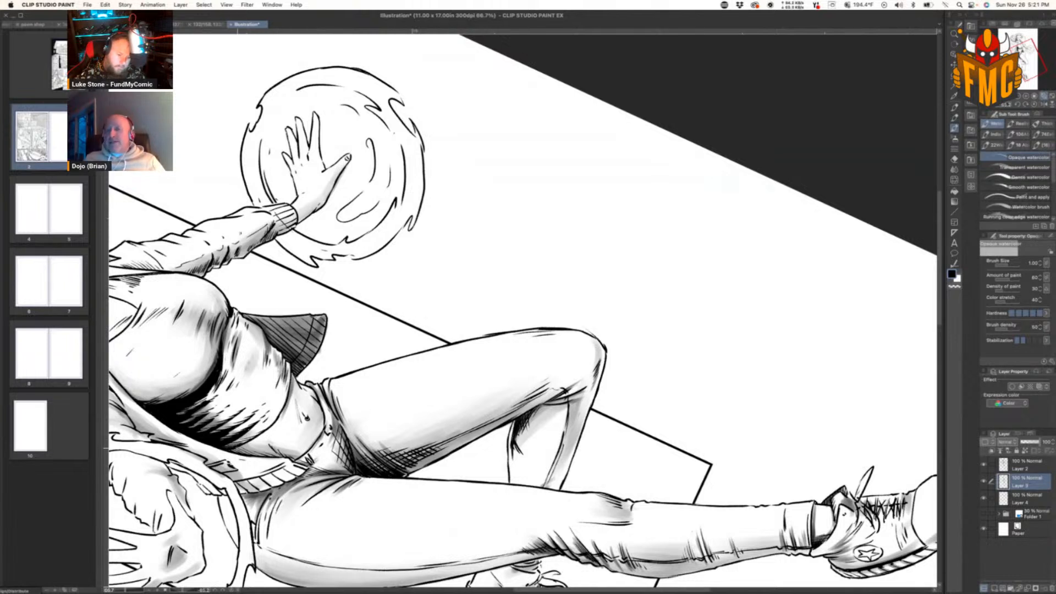
drag(237, 451, 279, 421)
drag(261, 437, 284, 413)
mouse_move(276, 422)
mouse_down()
mouse_move(290, 401)
mouse_move(322, 429)
mouse_move(316, 438)
mouse_up()
mouse_move(302, 452)
mouse_down()
mouse_move(323, 428)
mouse_move(308, 450)
mouse_up()
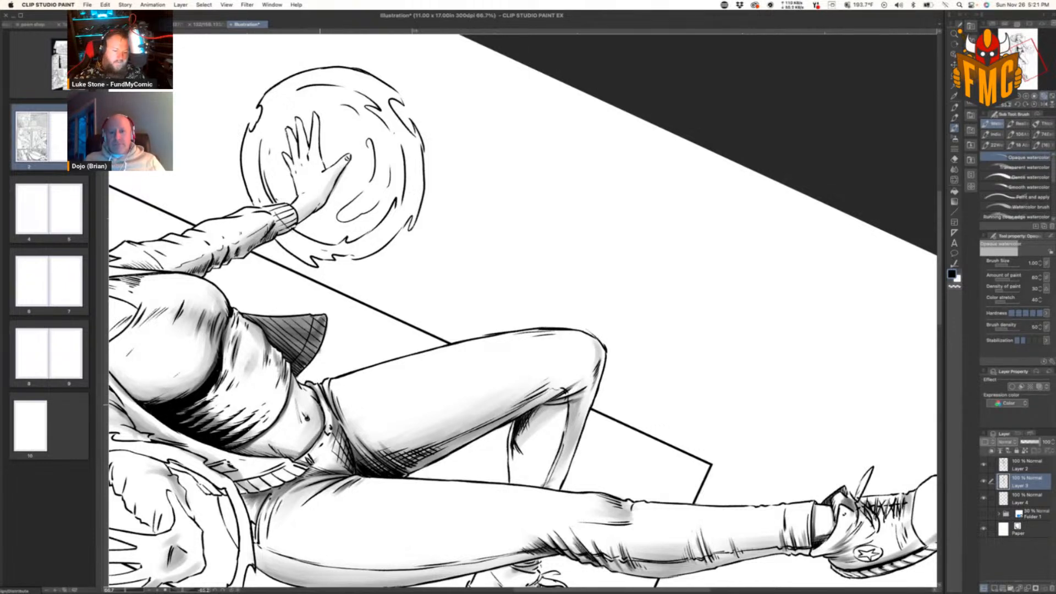
Step: Switch to the Blend tool and reduce its brush size to 1.50
key(r)
mouse_move(440, 347)
mouse_down()
mouse_move(509, 462)
mouse_move(432, 473)
mouse_move(339, 432)
mouse_move(270, 312)
mouse_move(303, 186)
mouse_up()
key(space)
mouse_move(452, 201)
mouse_down()
mouse_move(566, 434)
mouse_move(467, 434)
mouse_up()
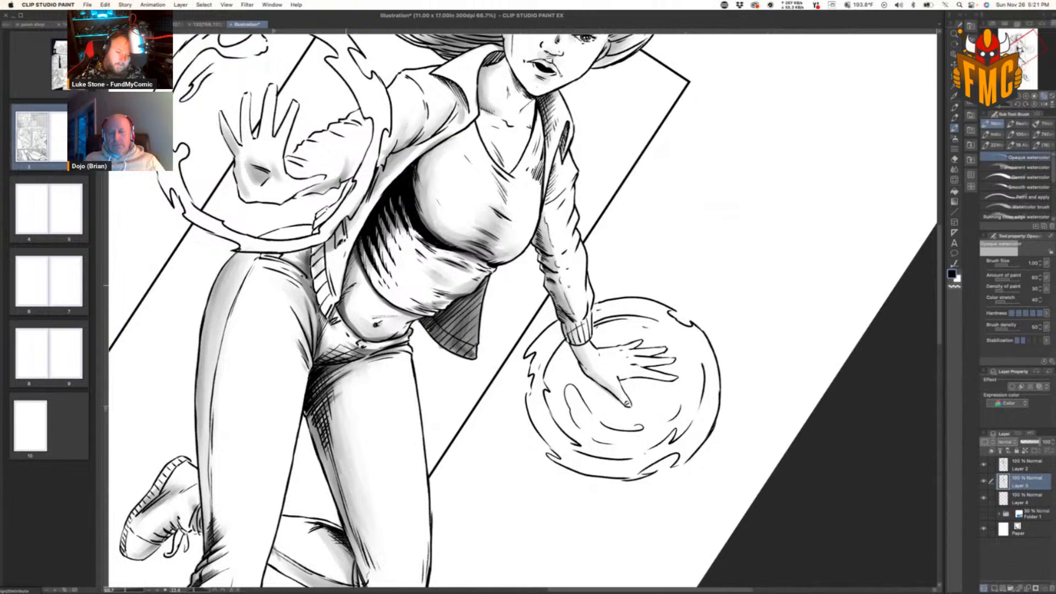
click(954, 169)
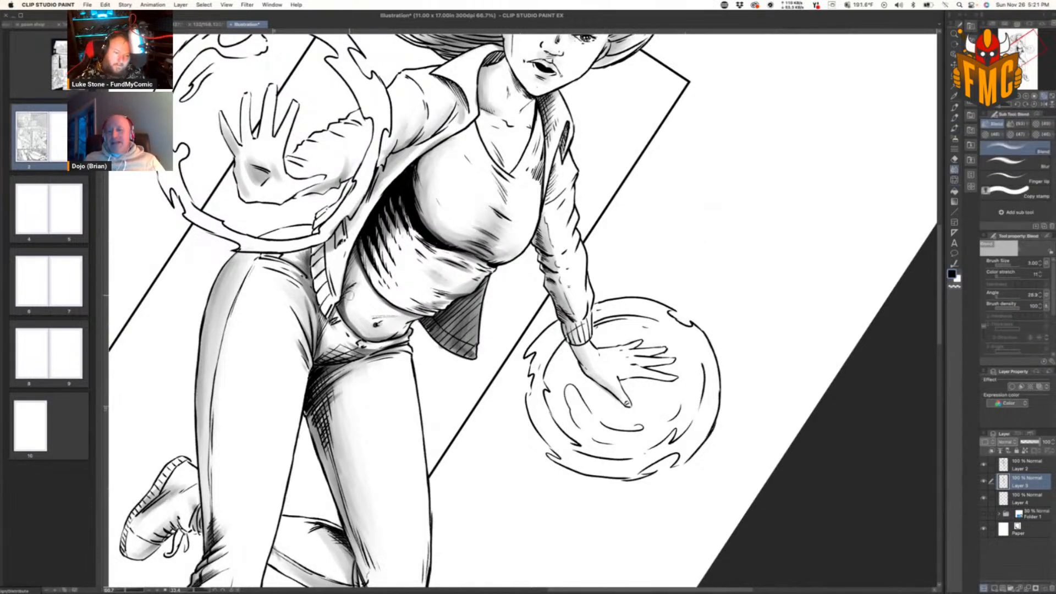
key([)
key([)
key([)
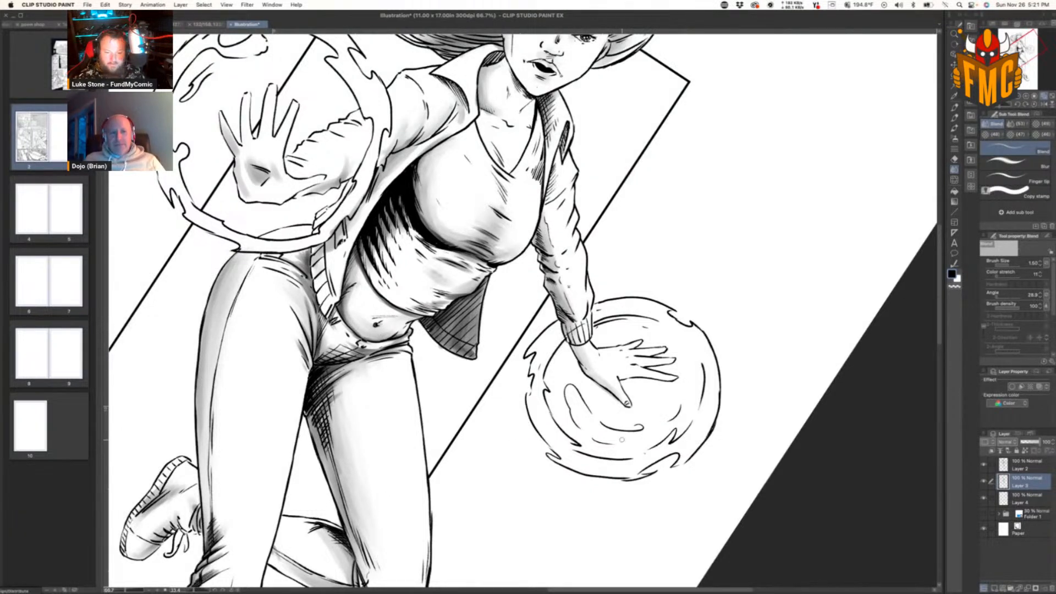
Step: Return to the Opaque watercolor brush and shade the top's chest edges, its neckline and the area beside the jacket collar
key(b)
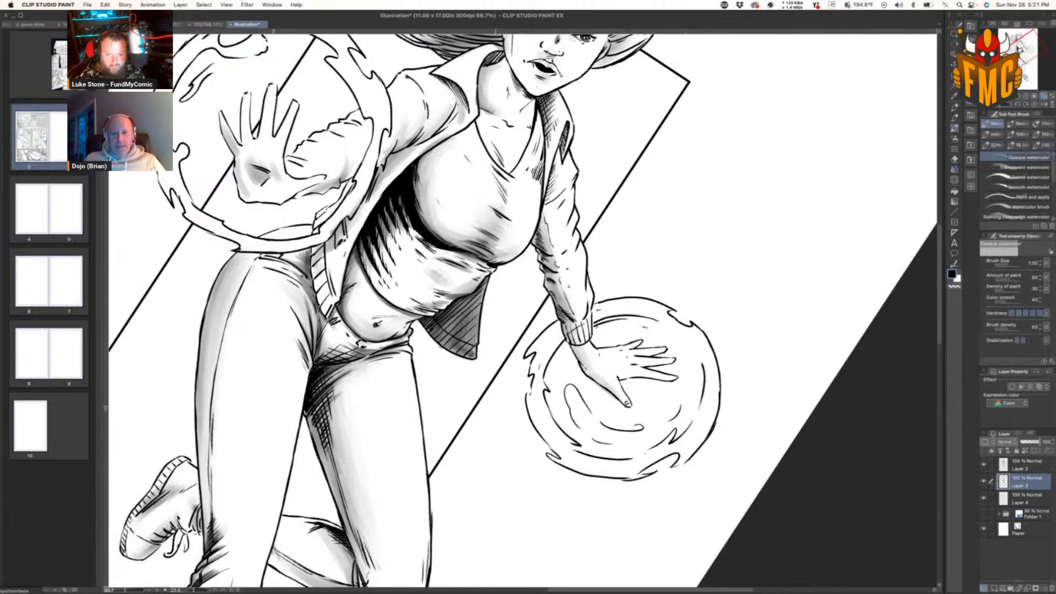
drag(500, 181, 506, 201)
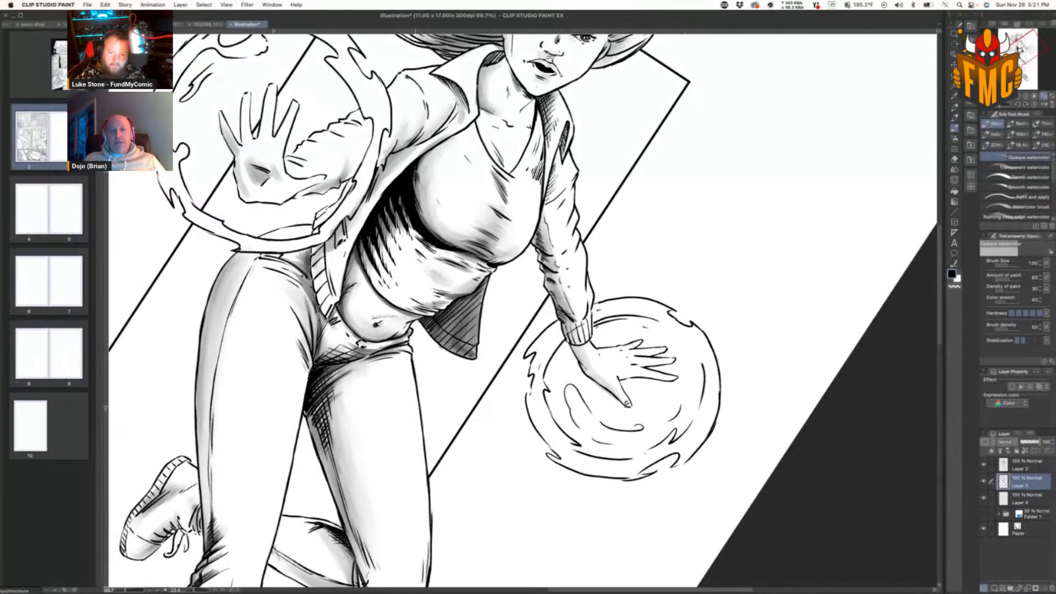
drag(428, 156, 420, 178)
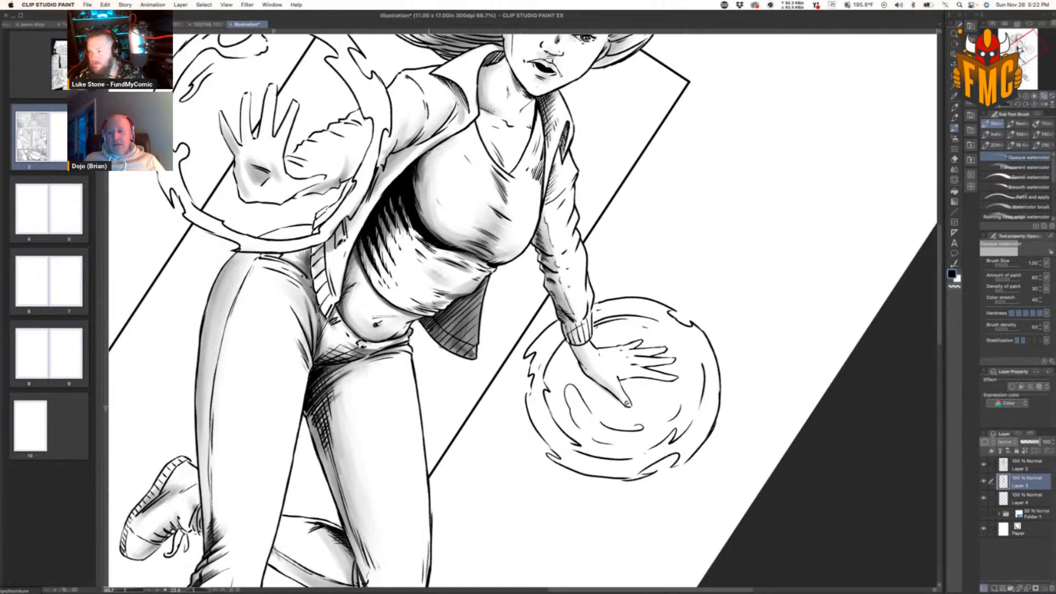
drag(418, 166, 427, 224)
drag(472, 126, 457, 138)
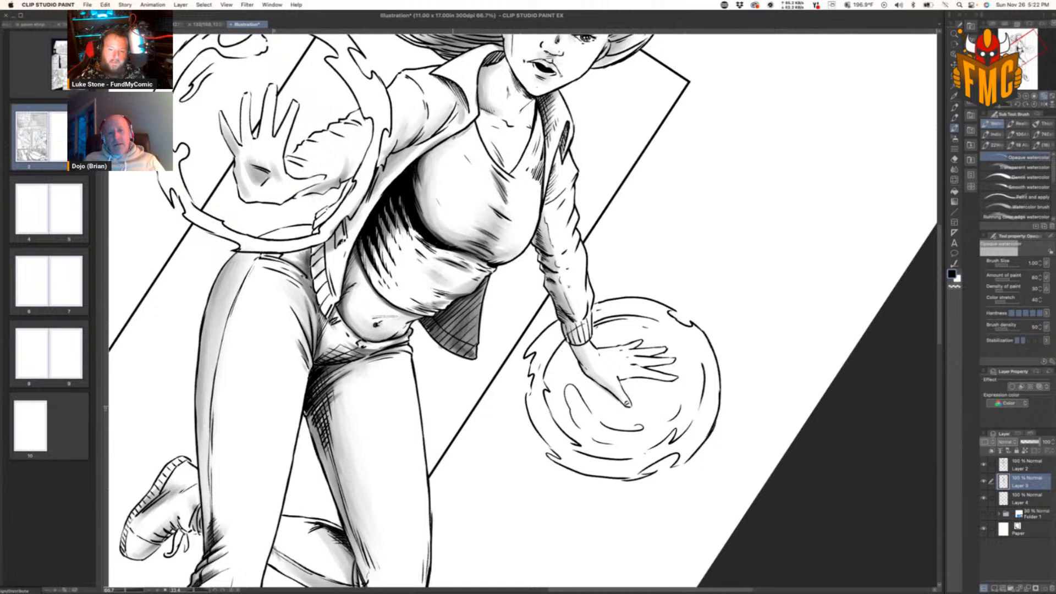
drag(483, 87, 479, 110)
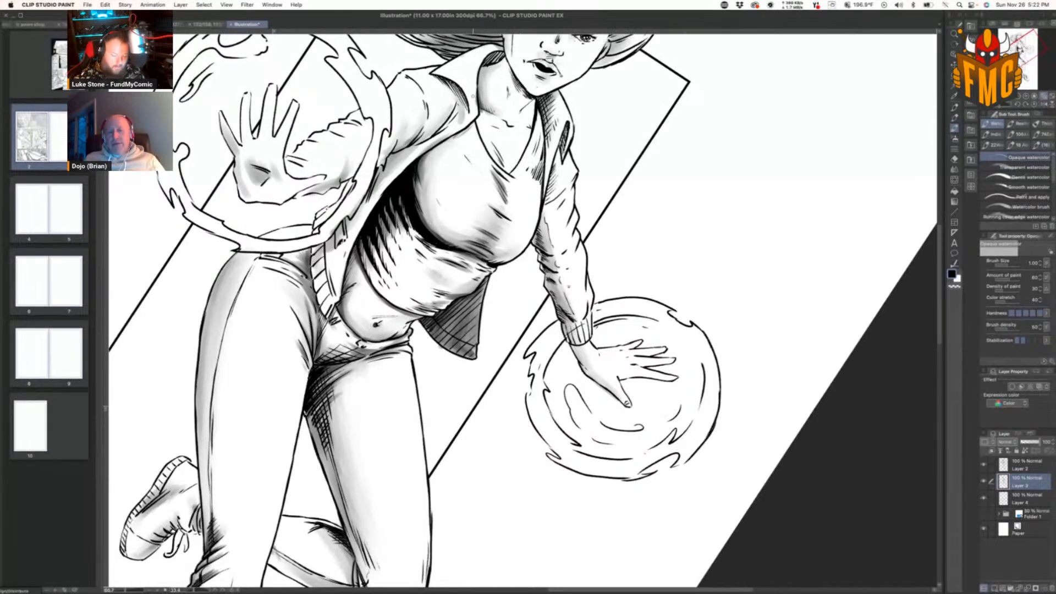
Step: Shade the neck, the neckline and jacket lapel, and the folds of the sleeve reaching toward the smaller orb with Opaque watercolor
key(e)
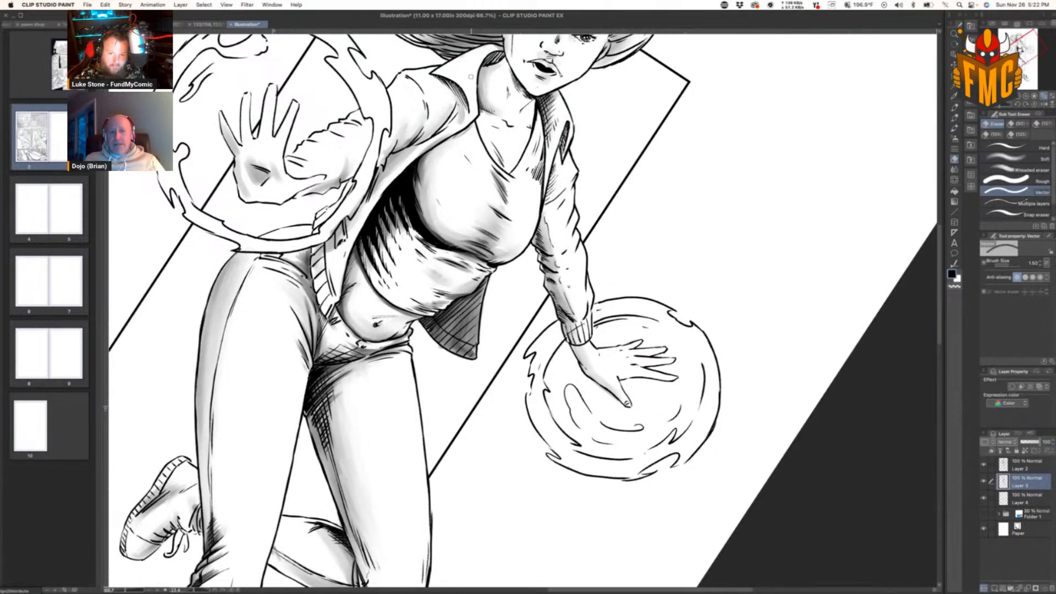
key(b)
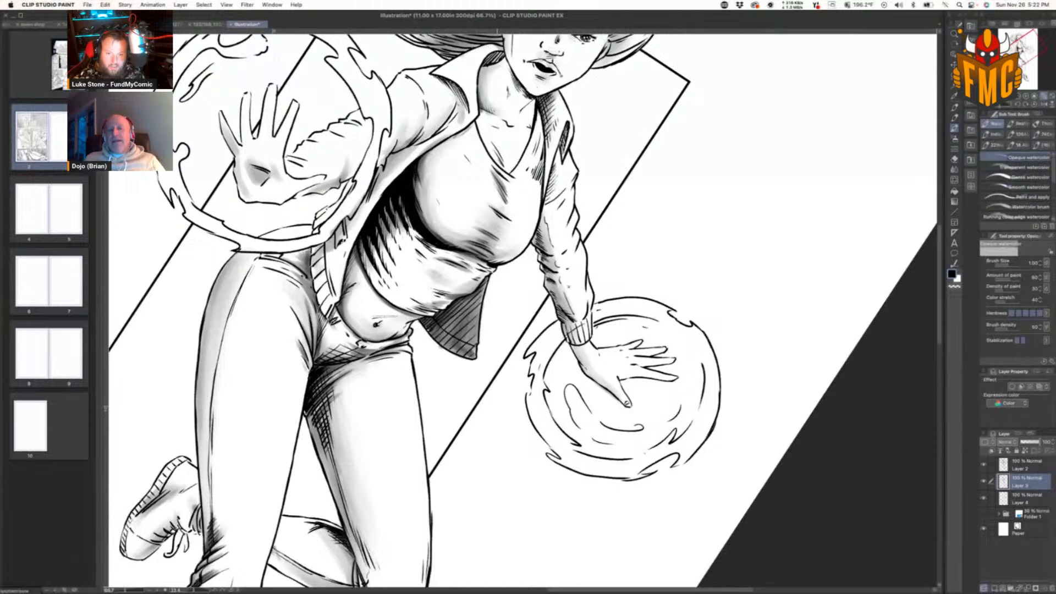
mouse_move(498, 59)
mouse_down()
mouse_move(489, 62)
mouse_move(504, 51)
mouse_move(536, 113)
mouse_move(543, 183)
mouse_up()
drag(503, 153, 509, 172)
drag(559, 147, 548, 198)
mouse_move(566, 127)
mouse_down()
mouse_move(541, 250)
mouse_move(559, 275)
mouse_move(572, 338)
mouse_up()
mouse_move(577, 177)
mouse_down()
mouse_move(562, 205)
mouse_move(584, 297)
mouse_up()
drag(584, 252, 592, 316)
Step: Add gray shading to the fingers of the outstretched hand inside the smaller energy orb
drag(750, 403, 666, 113)
drag(571, 275, 637, 244)
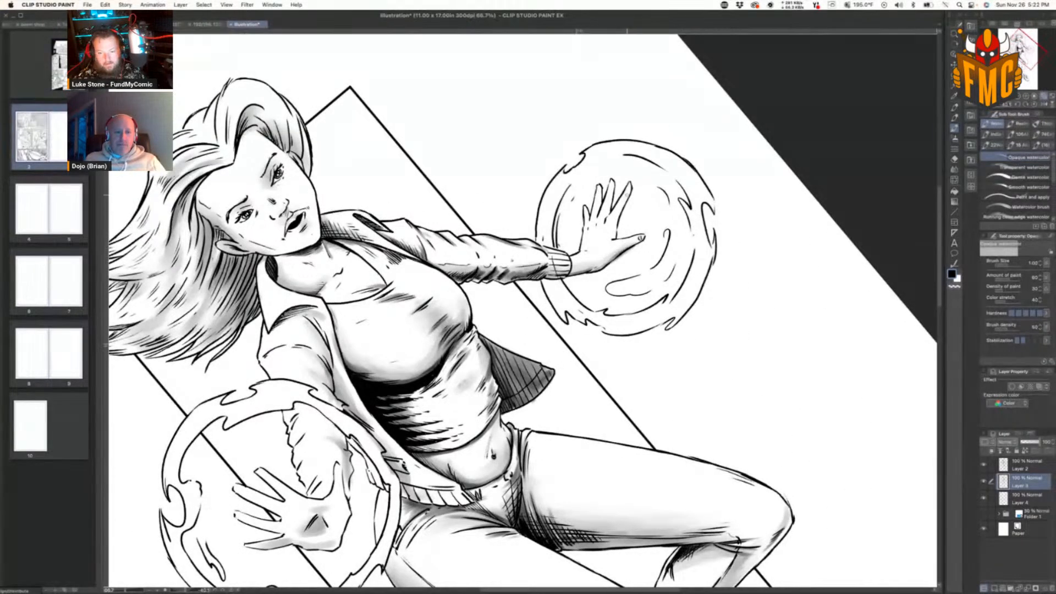
mouse_move(630, 190)
mouse_down()
mouse_move(613, 242)
mouse_move(611, 195)
mouse_move(608, 211)
mouse_move(599, 206)
mouse_up()
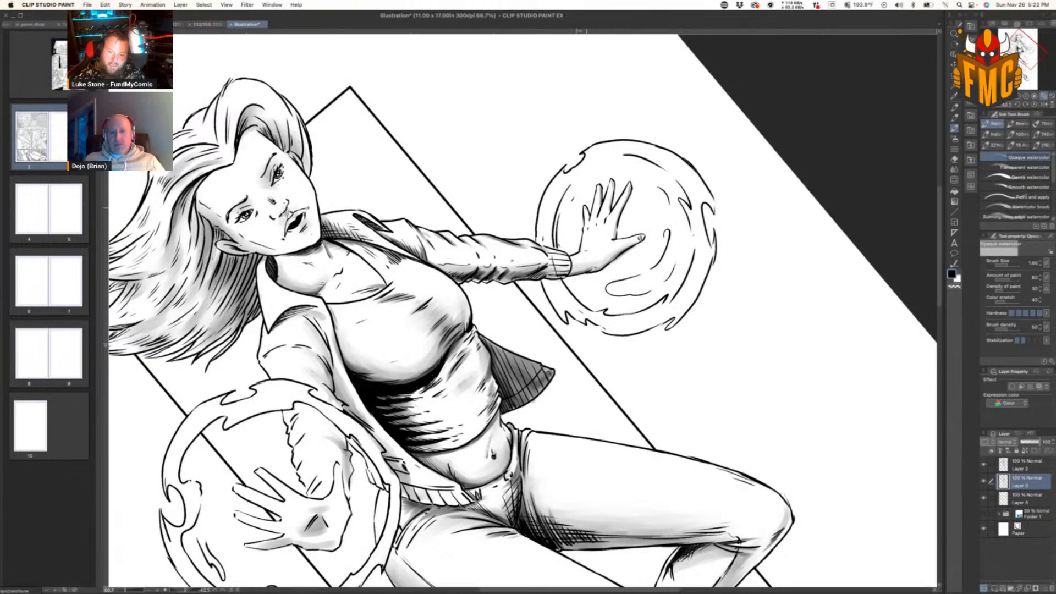
Step: Shade the hair strands along the forehead and temple where the hair sweeps back from the face
drag(610, 231, 847, 297)
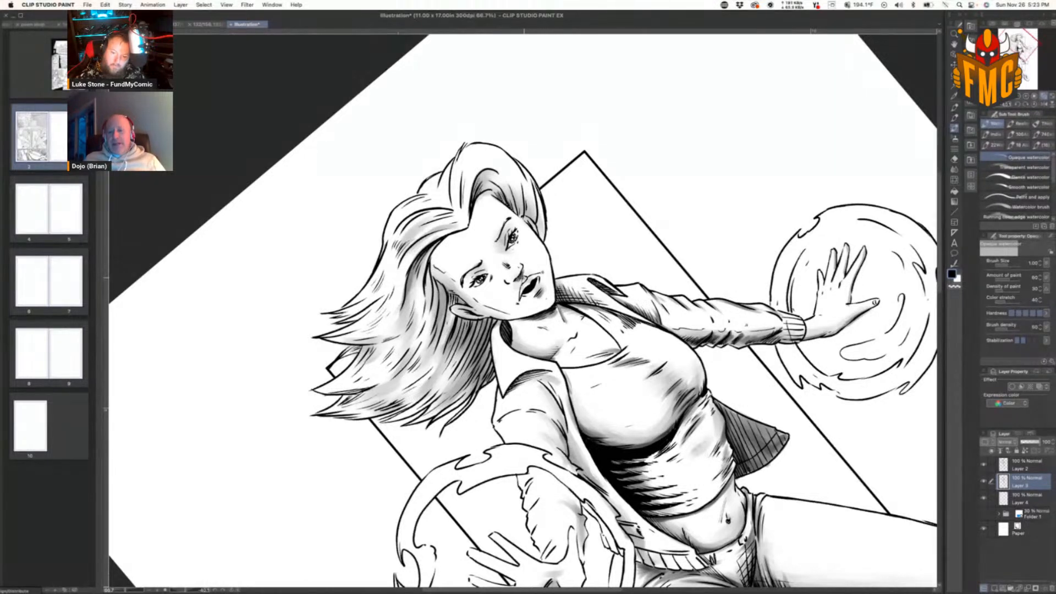
key(e)
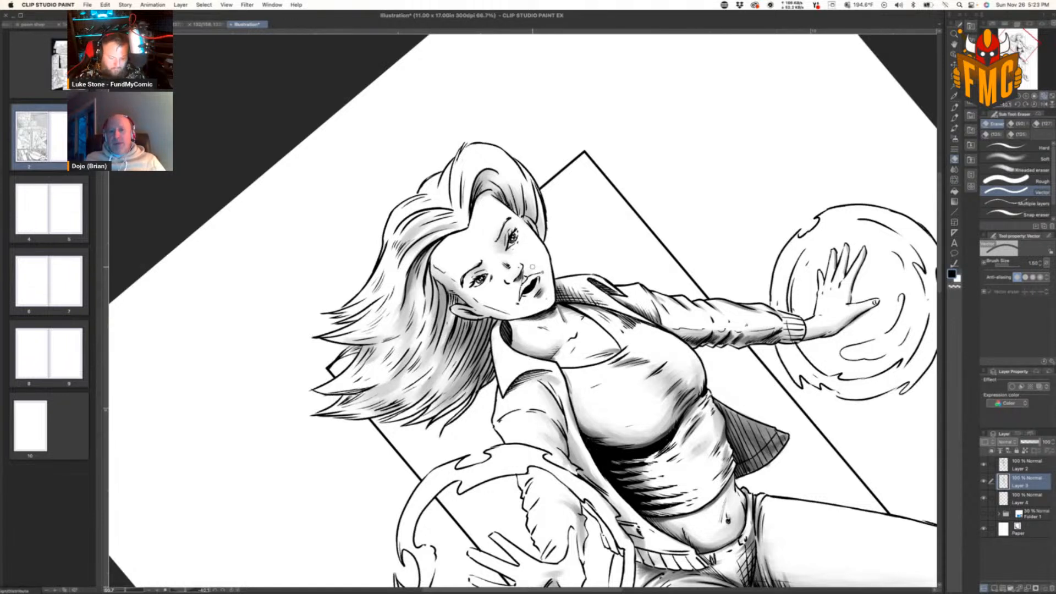
key(b)
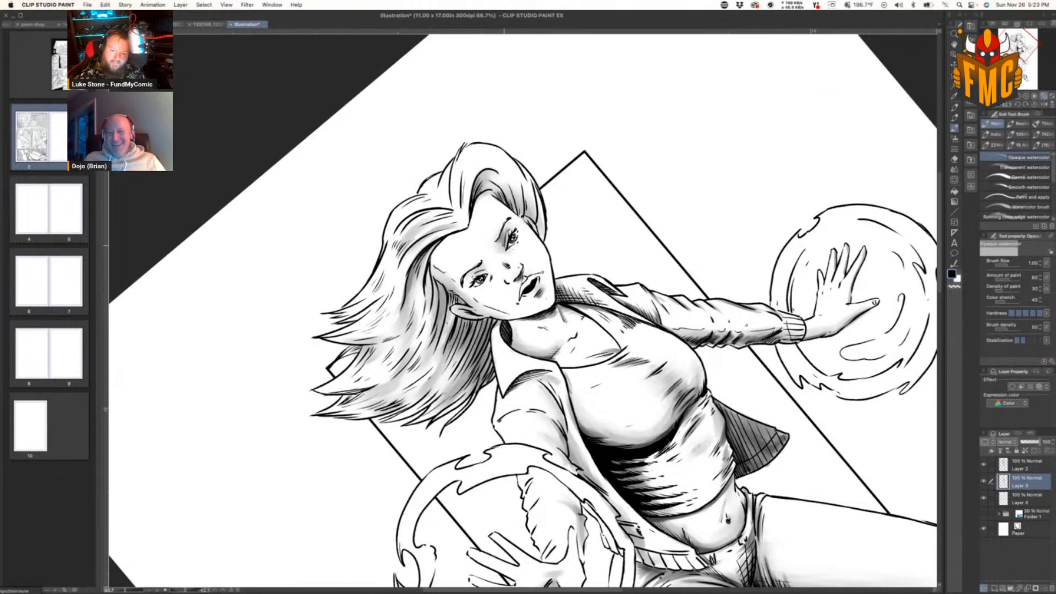
key(r)
drag(537, 250, 486, 264)
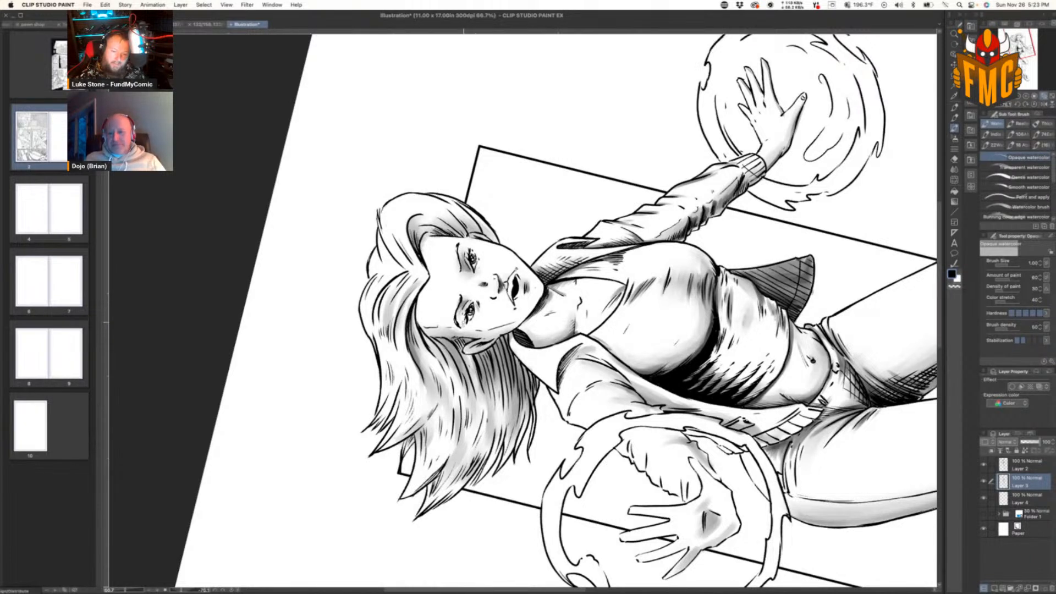
mouse_move(473, 246)
mouse_down()
mouse_move(479, 255)
mouse_move(435, 227)
mouse_up()
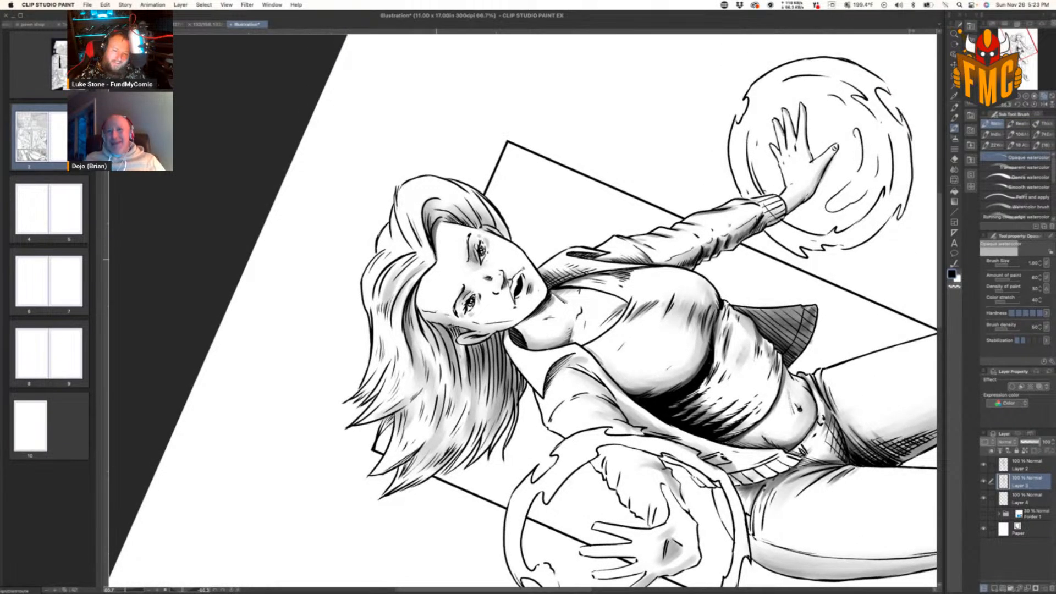
mouse_move(433, 230)
mouse_down()
mouse_move(419, 303)
mouse_move(428, 321)
mouse_up()
mouse_move(421, 290)
mouse_down()
mouse_move(416, 344)
mouse_move(407, 325)
mouse_move(404, 351)
mouse_up()
drag(414, 328, 411, 378)
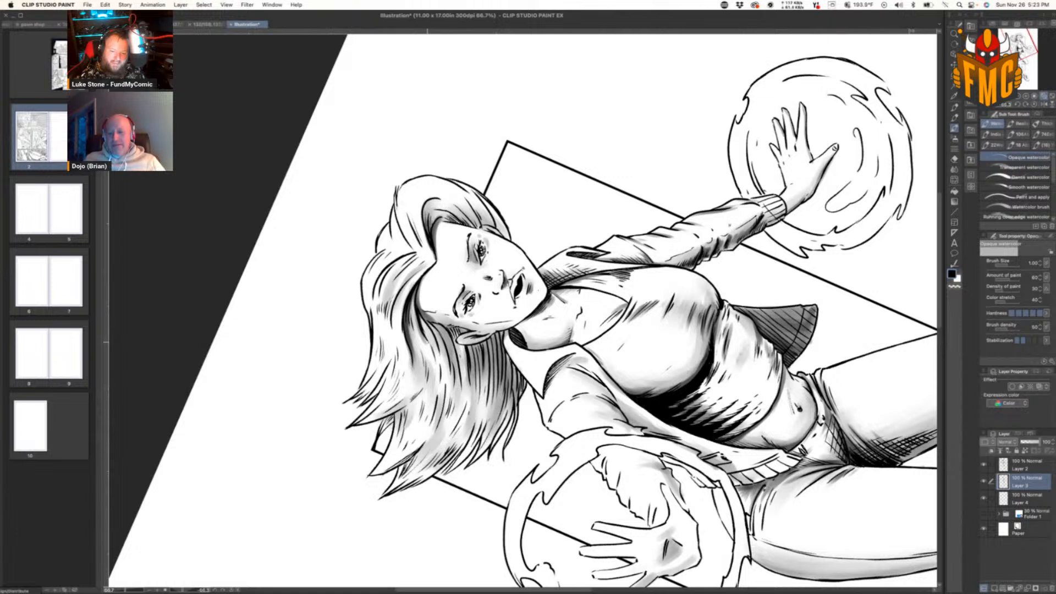
Step: Deepen the shading in the hair around and behind the ear, following the strands down toward the neck
drag(432, 330, 437, 374)
drag(422, 314, 434, 368)
drag(456, 323, 436, 352)
drag(461, 340, 454, 369)
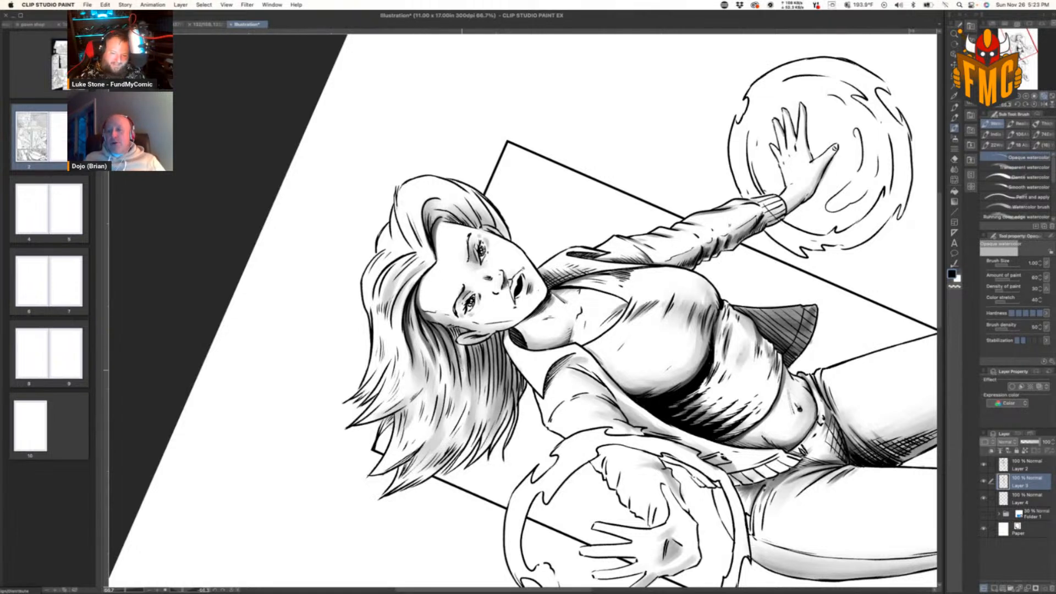
drag(451, 330, 466, 354)
mouse_move(462, 343)
mouse_down()
mouse_move(467, 382)
mouse_move(474, 359)
mouse_move(475, 374)
mouse_up()
mouse_move(473, 346)
mouse_down()
mouse_move(478, 401)
mouse_move(478, 359)
mouse_move(483, 375)
mouse_up()
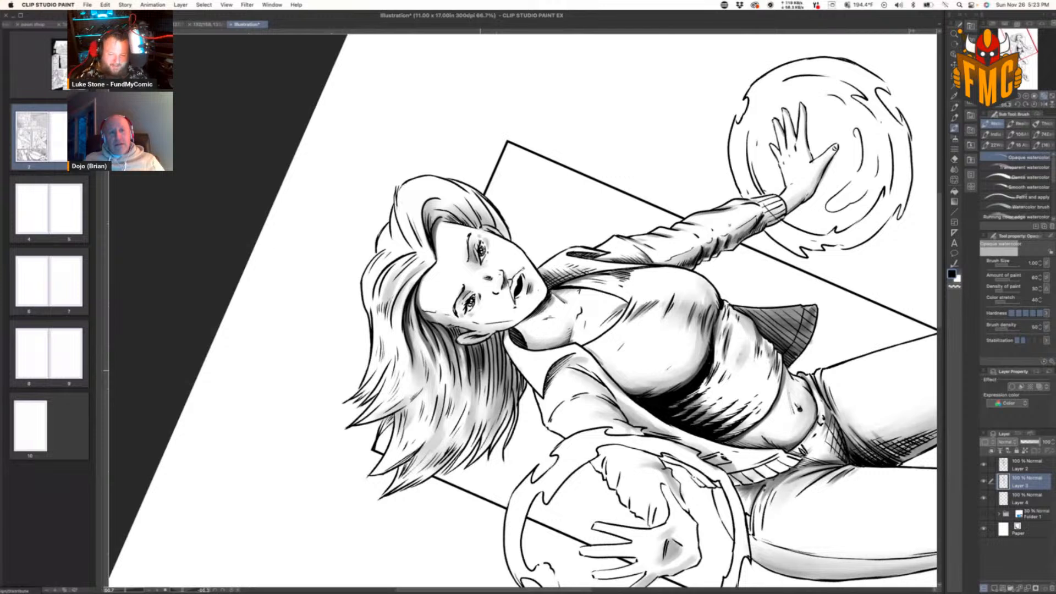
drag(486, 346, 490, 385)
drag(490, 337, 493, 393)
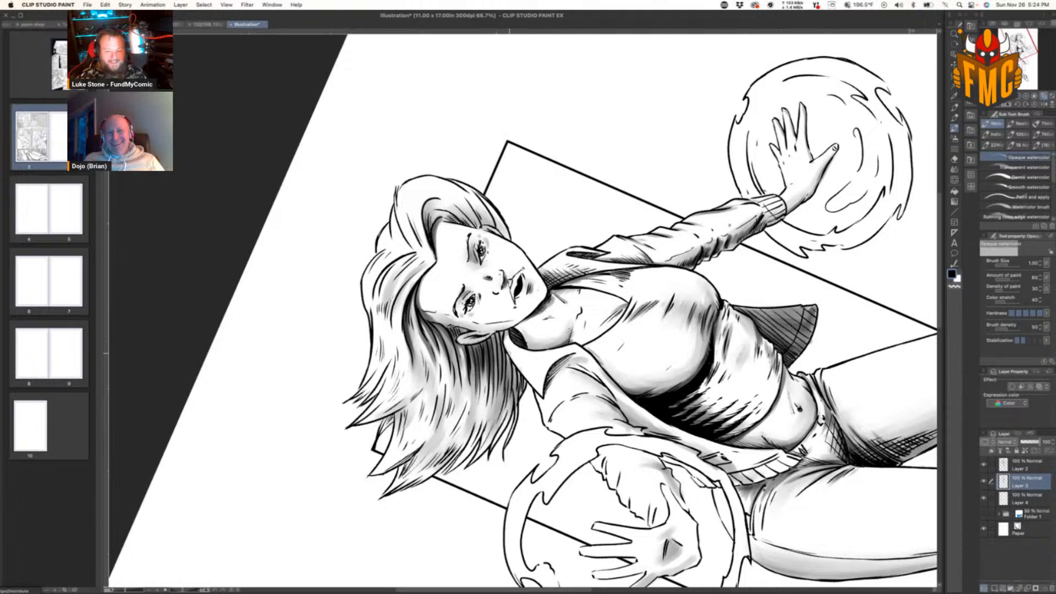
mouse_move(491, 334)
mouse_down()
mouse_move(496, 377)
mouse_move(507, 350)
mouse_move(497, 395)
mouse_up()
Step: Shade the middle lengths and the flowing tips of the hair along the strand direction
mouse_move(501, 355)
mouse_down()
mouse_move(497, 397)
mouse_move(505, 377)
mouse_move(509, 411)
mouse_move(512, 382)
mouse_move(521, 395)
mouse_move(506, 428)
mouse_move(456, 450)
mouse_up()
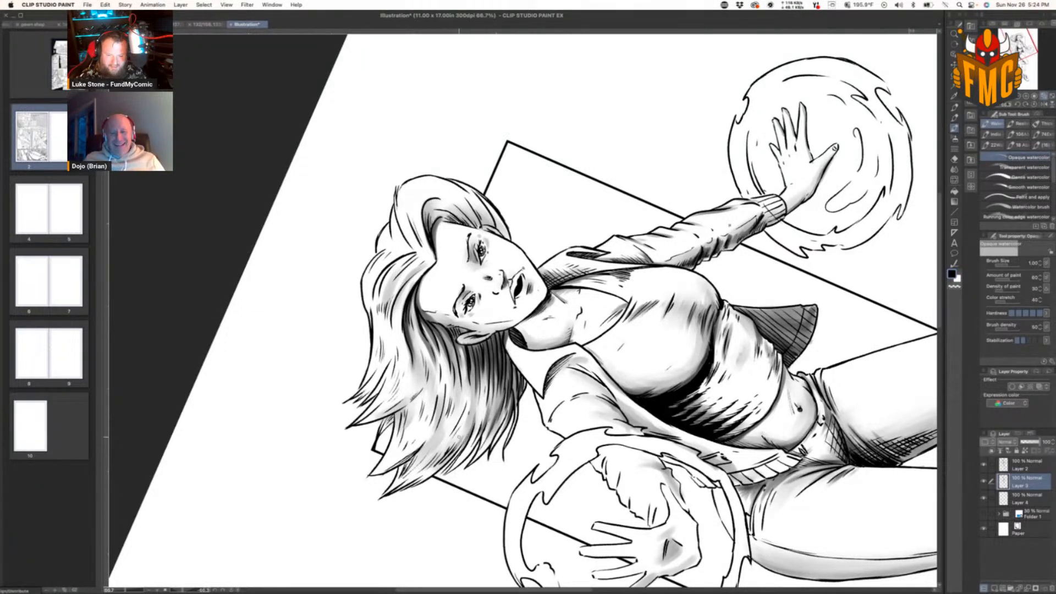
drag(465, 410, 448, 440)
mouse_move(464, 415)
mouse_down()
mouse_move(447, 442)
mouse_move(428, 446)
mouse_up()
drag(432, 441, 424, 450)
drag(437, 427, 428, 437)
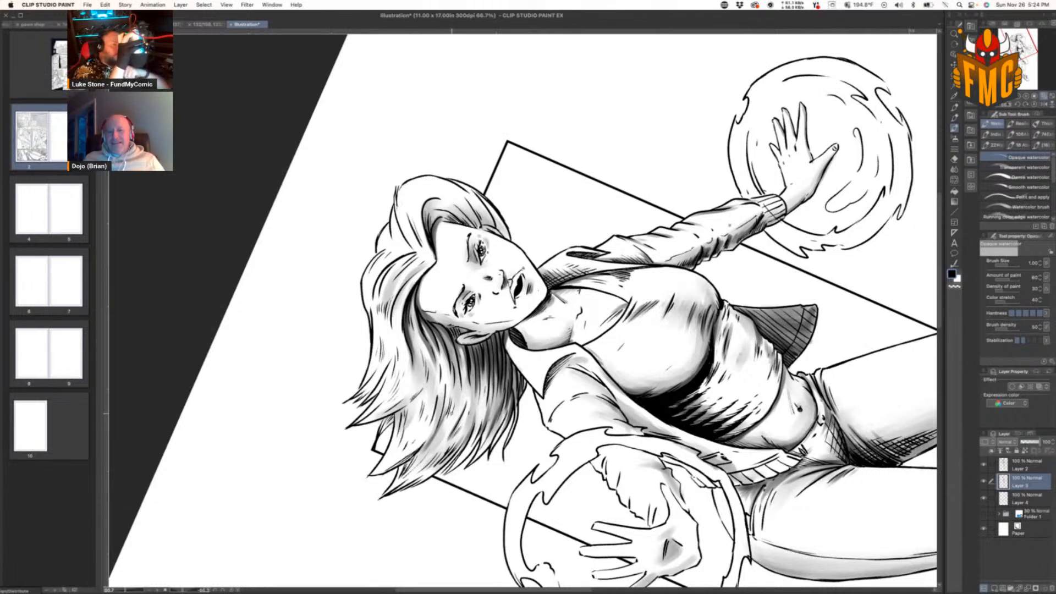
mouse_move(413, 397)
mouse_down()
mouse_move(396, 410)
mouse_move(403, 408)
mouse_up()
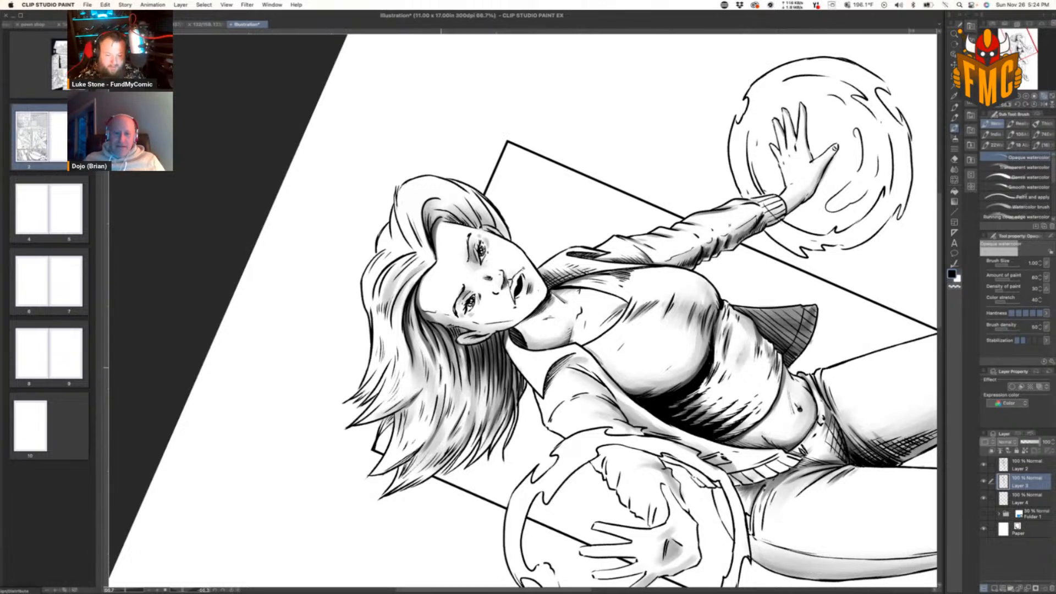
drag(401, 403, 412, 385)
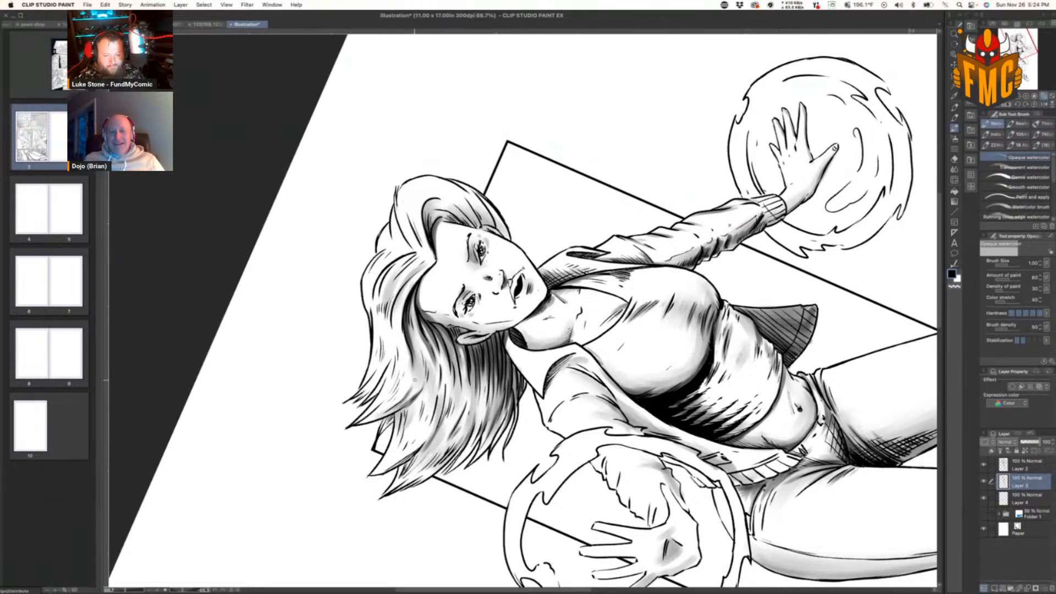
mouse_move(402, 430)
mouse_down()
mouse_move(408, 409)
mouse_move(427, 397)
mouse_up()
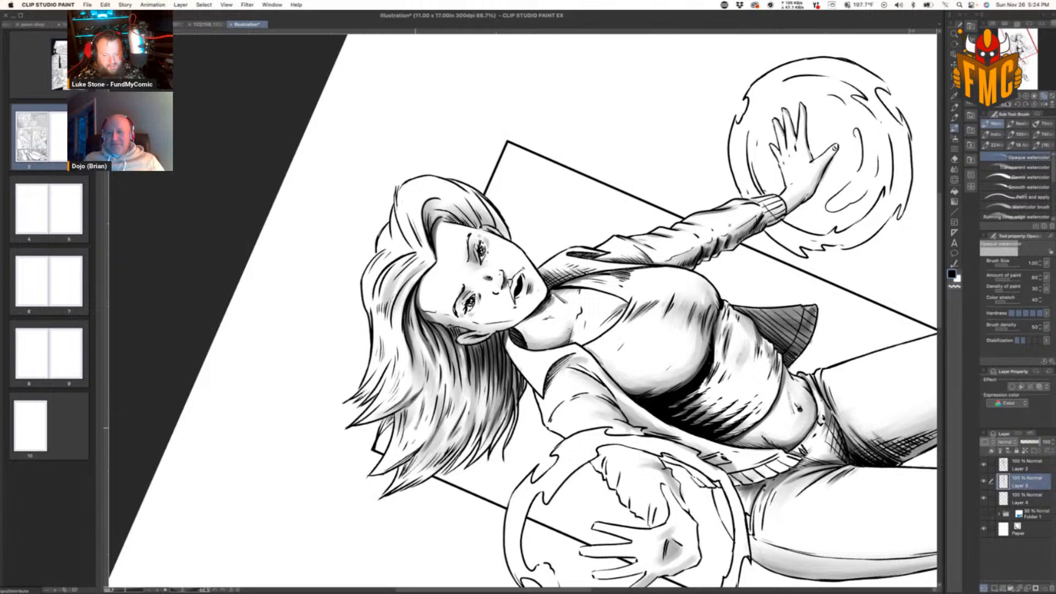
drag(410, 440, 439, 402)
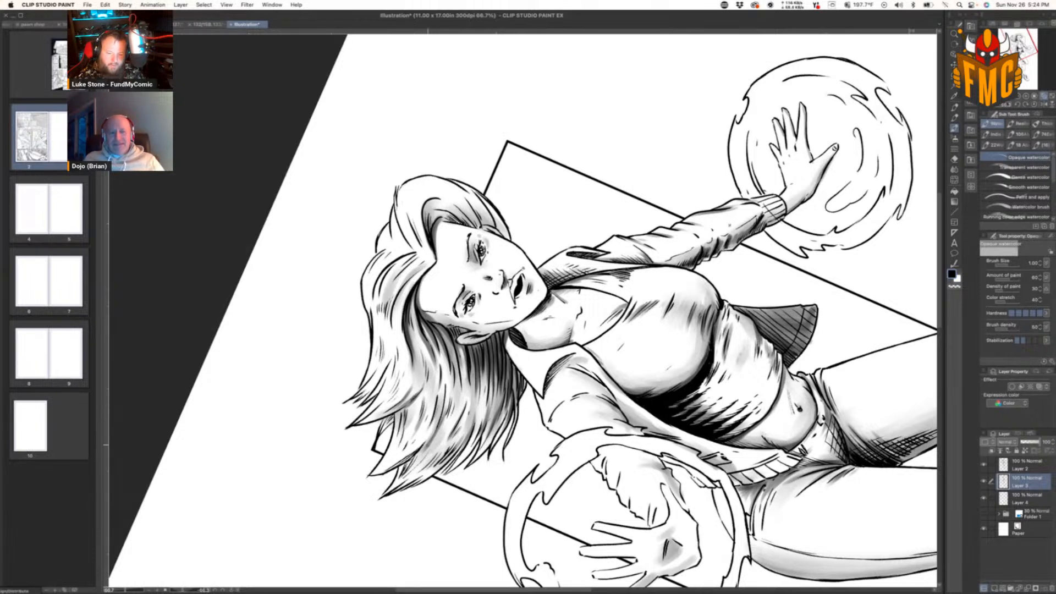
mouse_move(423, 464)
mouse_down()
mouse_move(438, 442)
mouse_move(453, 453)
mouse_move(477, 438)
mouse_up()
drag(467, 454, 496, 429)
Step: Shade the outer strands of the hair and the locks at the crown above the forehead
drag(396, 363, 397, 349)
mouse_move(390, 382)
mouse_down()
mouse_move(397, 352)
mouse_move(381, 326)
mouse_move(402, 270)
mouse_move(389, 266)
mouse_up()
drag(375, 312, 389, 259)
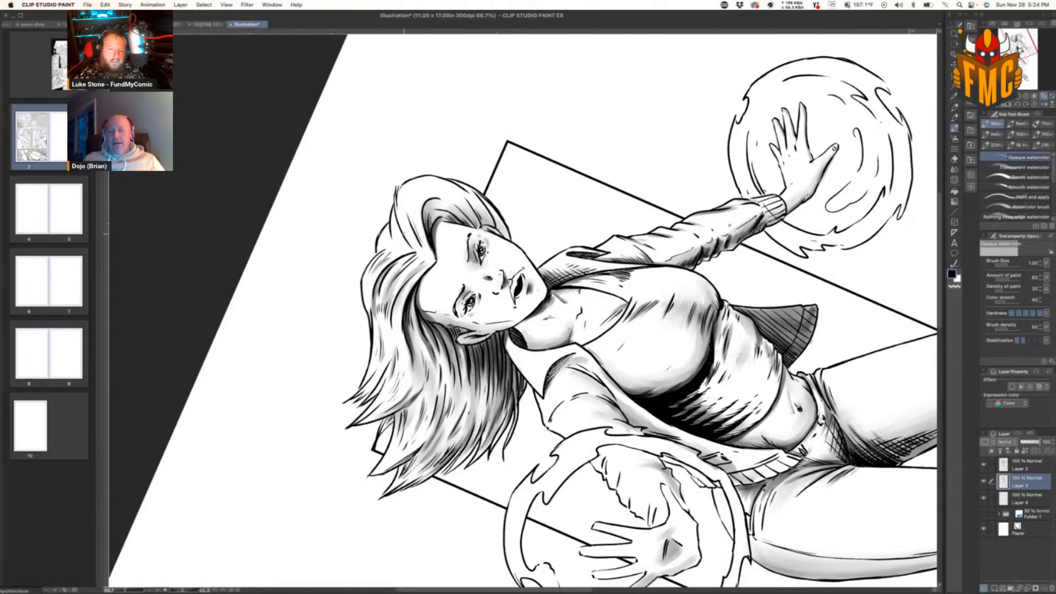
drag(396, 217, 414, 249)
mouse_move(402, 229)
mouse_down()
mouse_move(416, 251)
mouse_move(418, 240)
mouse_up()
drag(429, 201, 427, 248)
drag(419, 232, 432, 257)
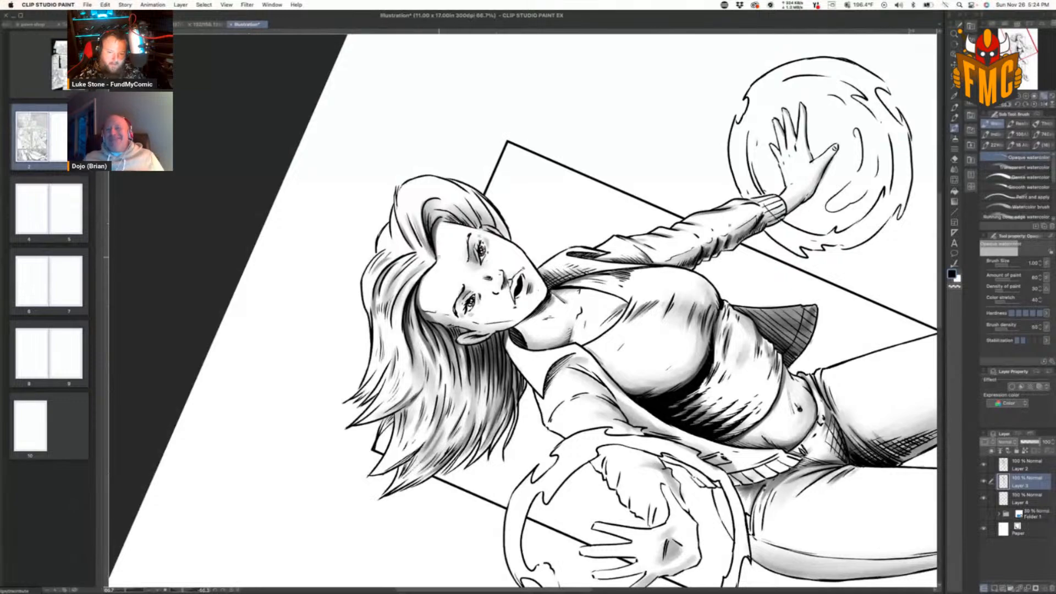
Step: Shade the wrist, the forearm sleeve folds and the fingers of the hand inside the larger orb
drag(666, 157, 728, 351)
drag(571, 525, 583, 359)
drag(420, 403, 422, 387)
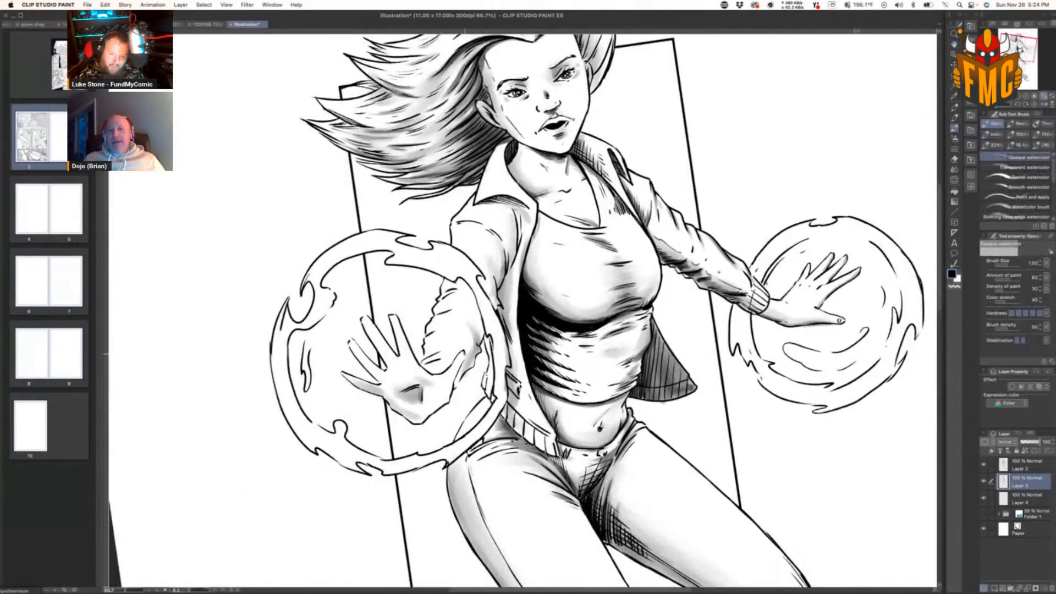
drag(466, 356, 459, 382)
mouse_move(471, 329)
mouse_down()
mouse_move(480, 346)
mouse_move(438, 328)
mouse_move(447, 310)
mouse_up()
drag(423, 359, 441, 345)
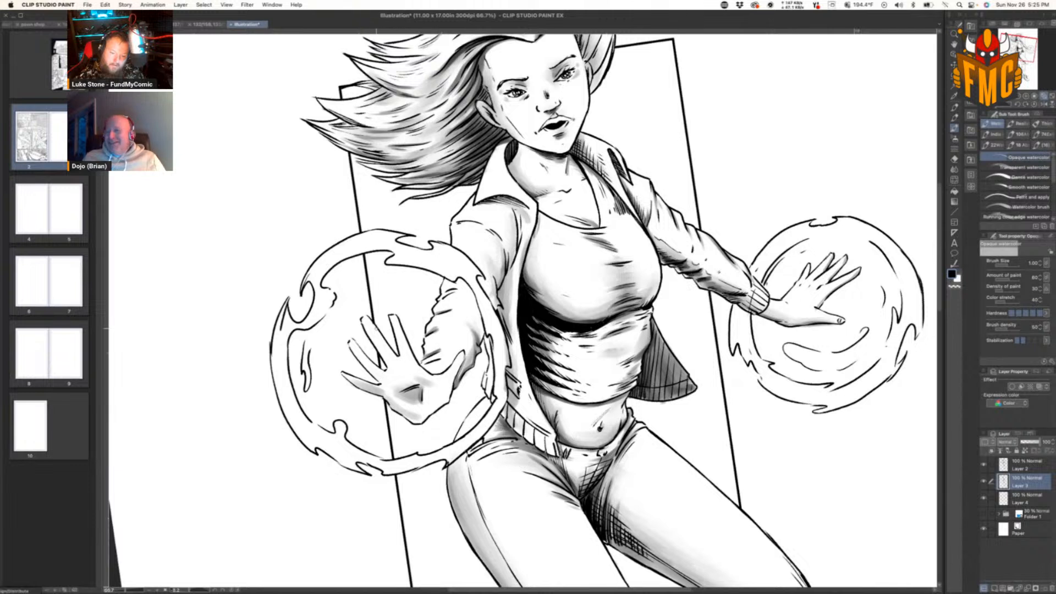
drag(367, 326, 383, 363)
mouse_move(393, 318)
mouse_down()
mouse_move(398, 351)
mouse_move(381, 385)
mouse_up()
Step: Add gray shading to the thumb side and lower edge of the palm inside the larger orb
key(e)
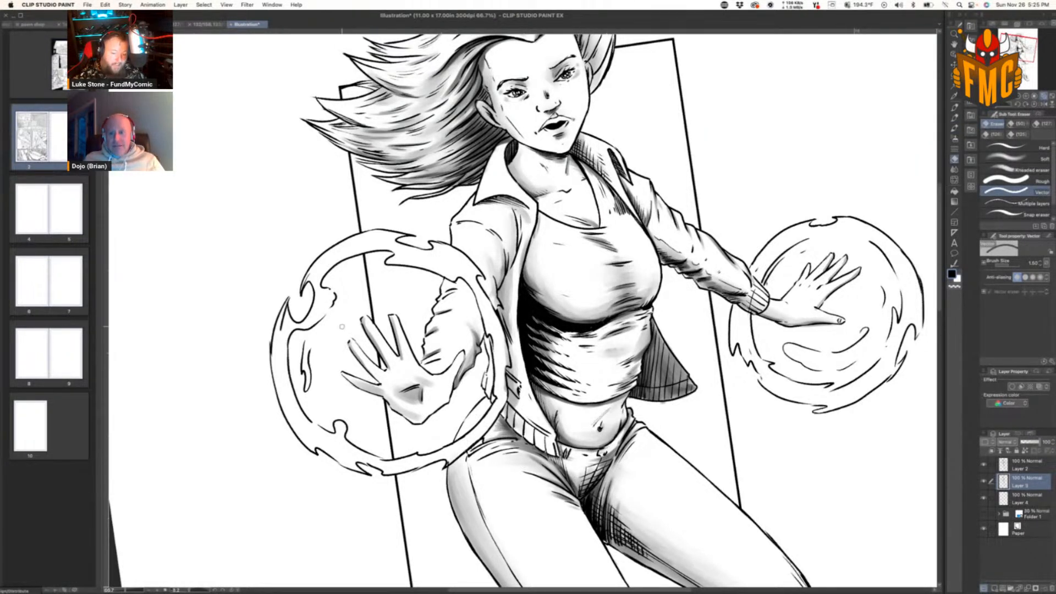
key(p)
key(p)
key(r)
drag(337, 306, 353, 235)
key(b)
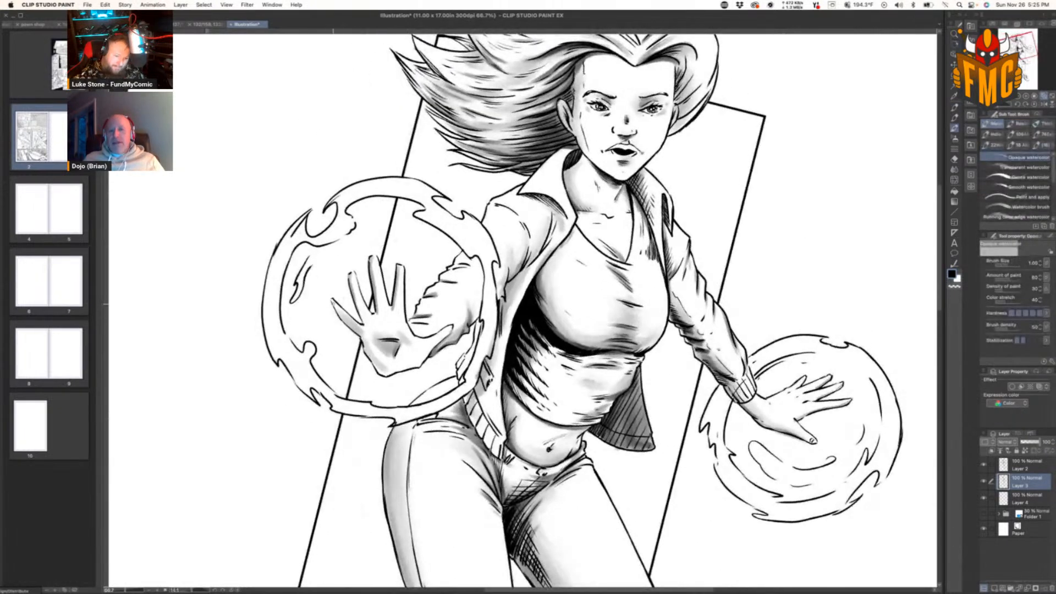
drag(367, 346, 387, 375)
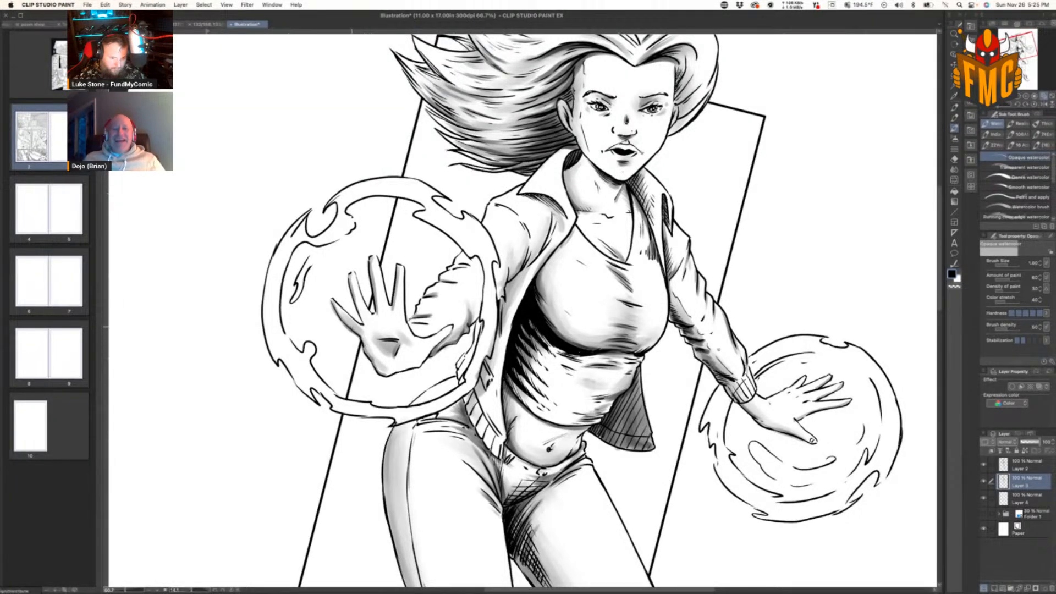
Step: Fit the whole page in view and add a new layer directly above Layer 4
key(e)
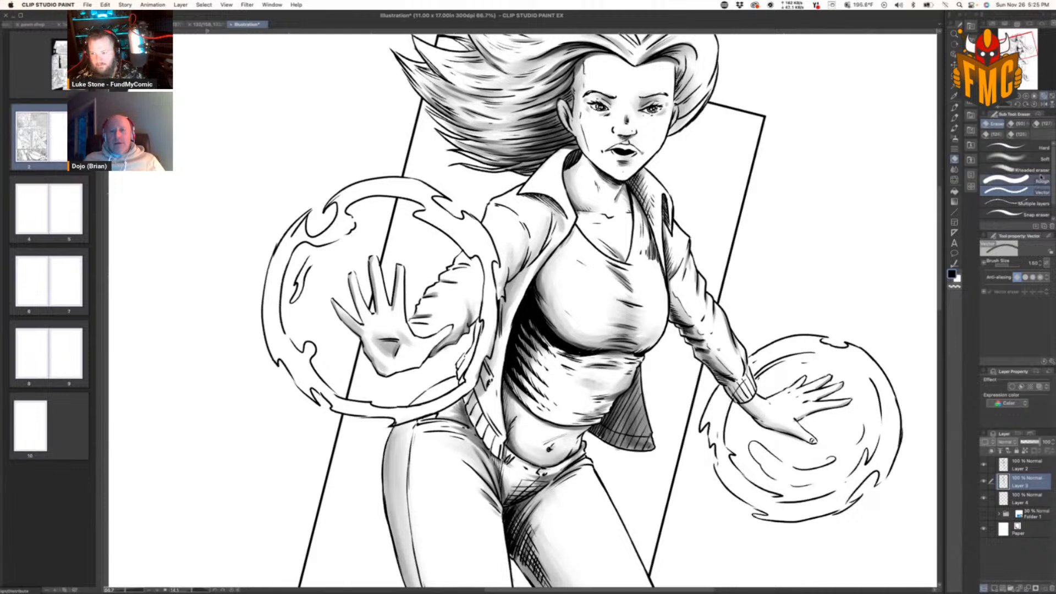
click(1045, 98)
click(1045, 98)
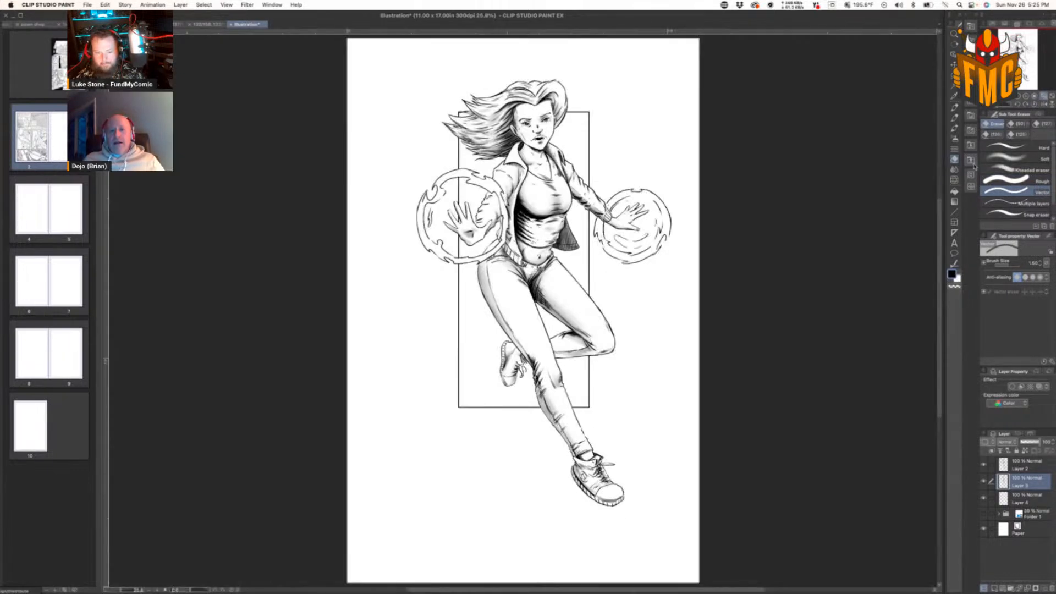
click(1040, 500)
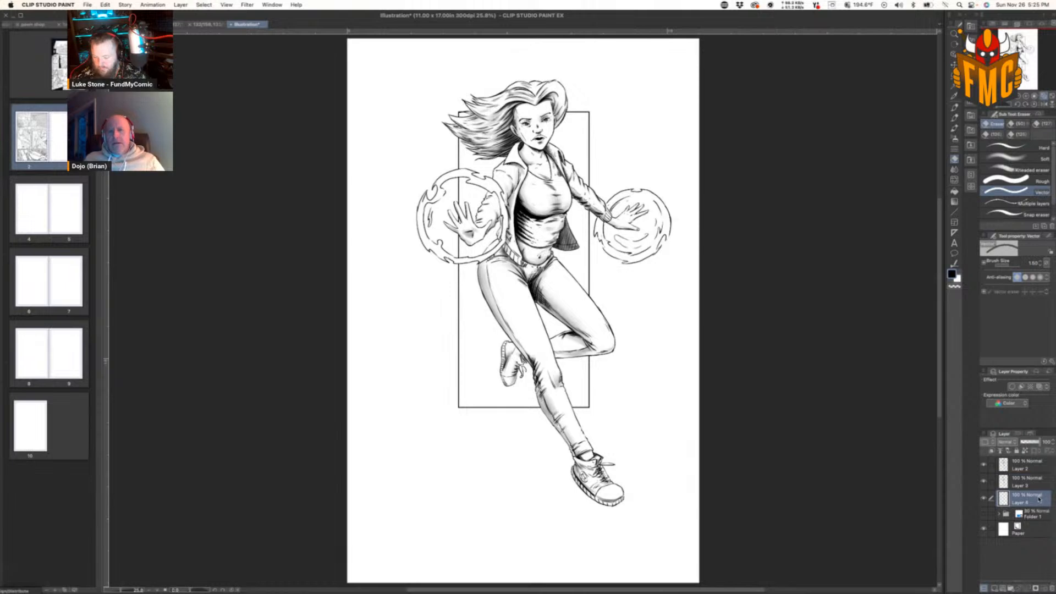
click(997, 586)
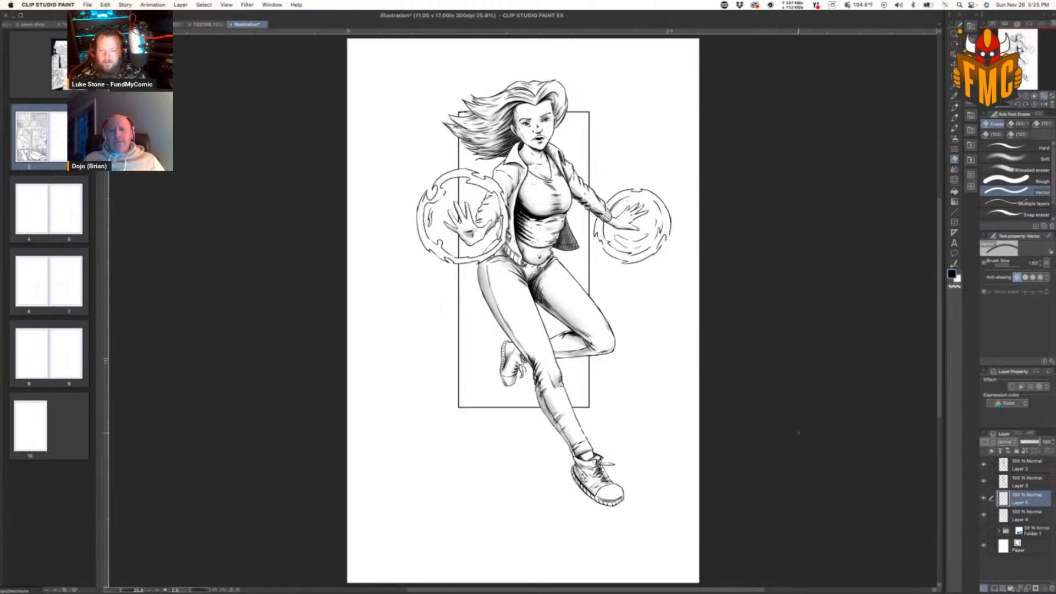
Step: Make a rectangular selection matching the background frame behind the figure and switch to the Soft airbrush
scroll(568, 269, up, 2)
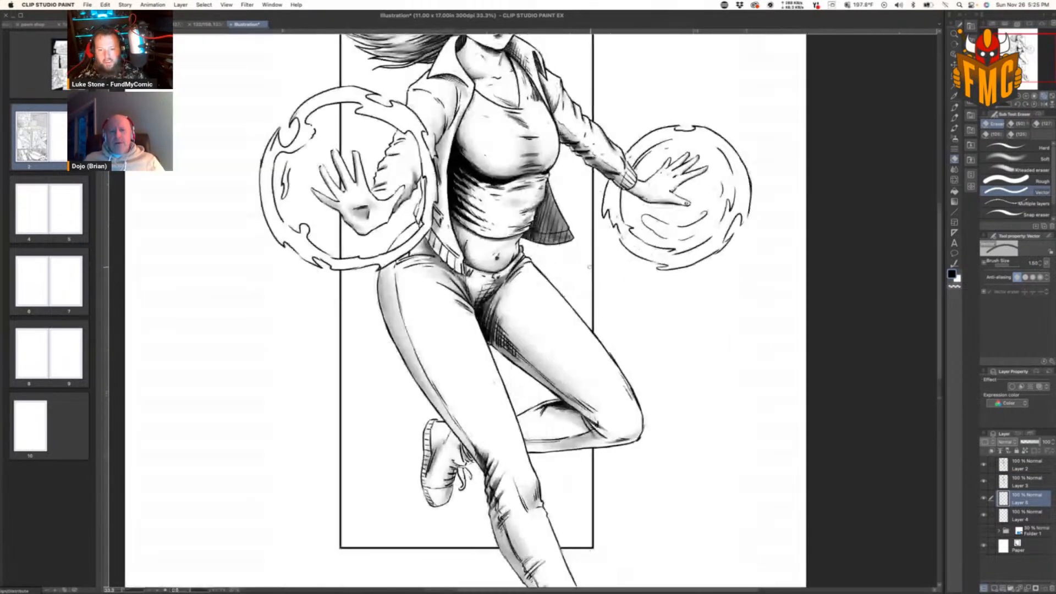
key(h)
drag(568, 269, 571, 411)
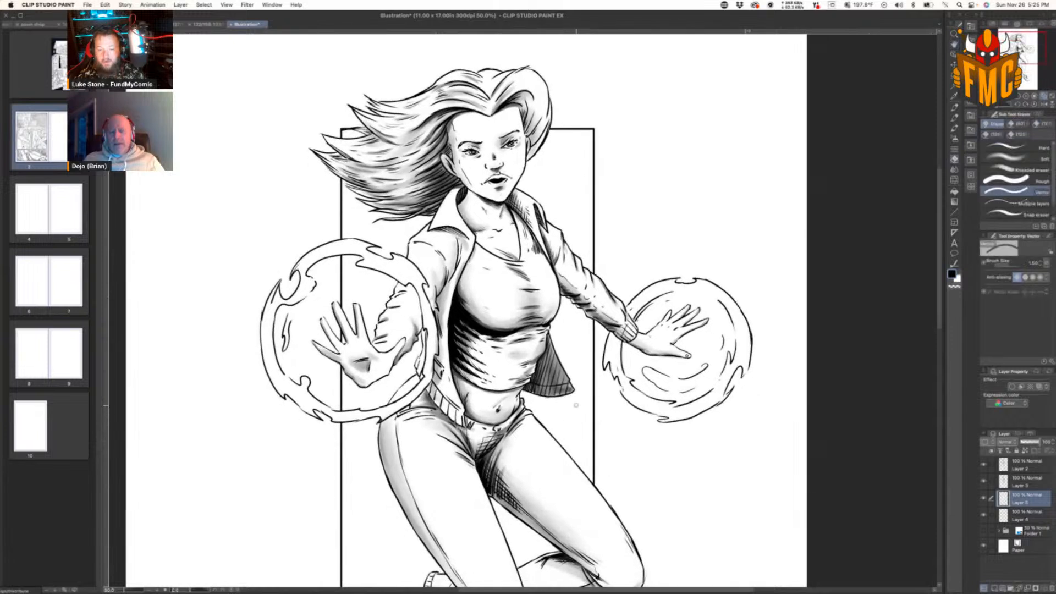
key(m)
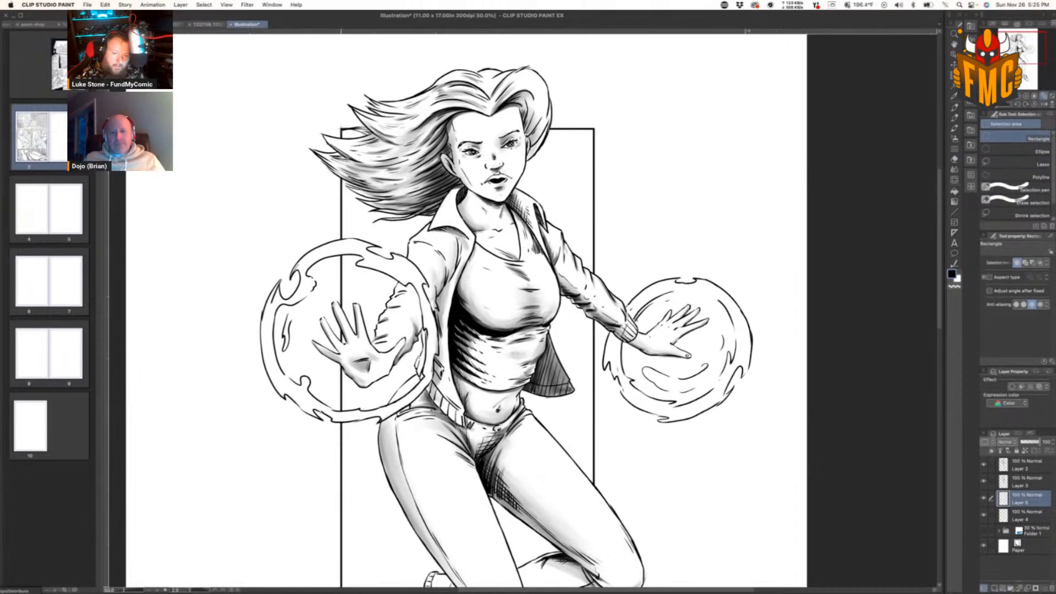
drag(341, 127, 596, 525)
drag(596, 587, 595, 561)
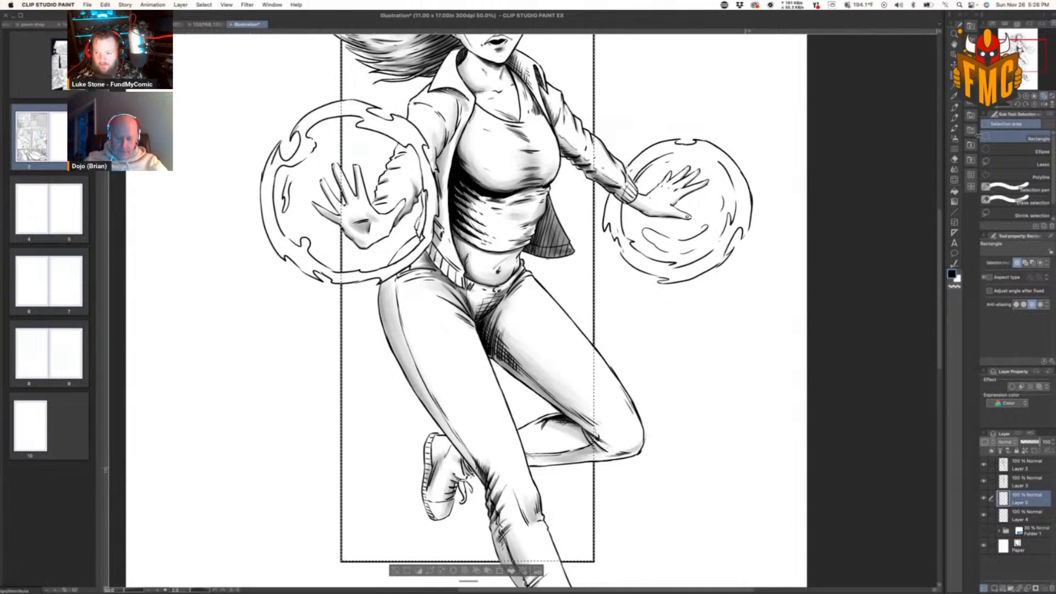
click(954, 139)
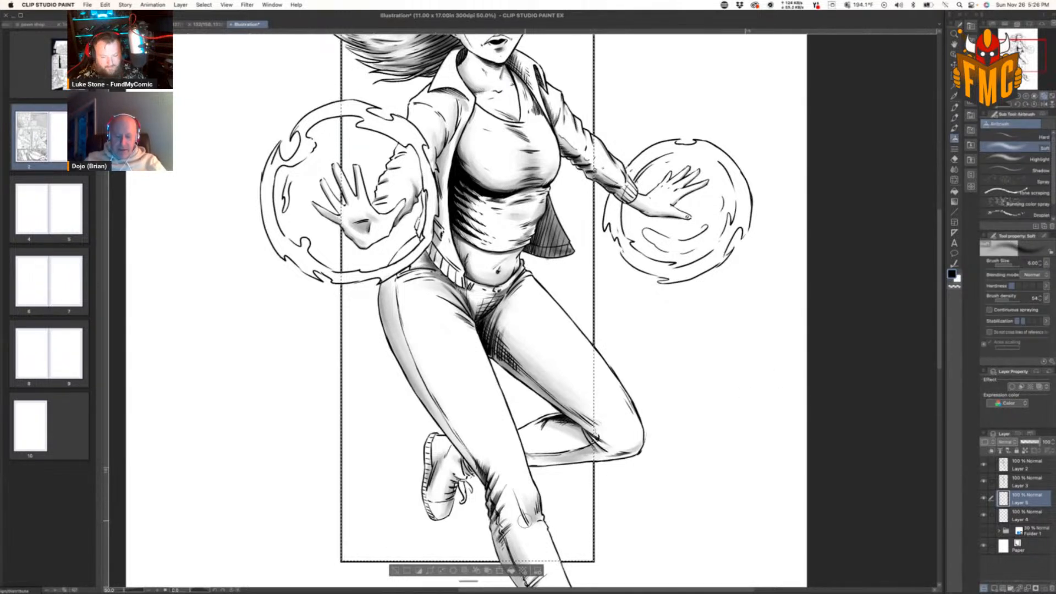
Step: Airbrush a gray gradient inside the selected frame with the Soft airbrush at size 70, darkest toward the bottom edge
key(])
key(])
key(])
key(])
key(])
key(])
key(])
key(])
key(])
key(])
key(])
key(])
key(])
key(])
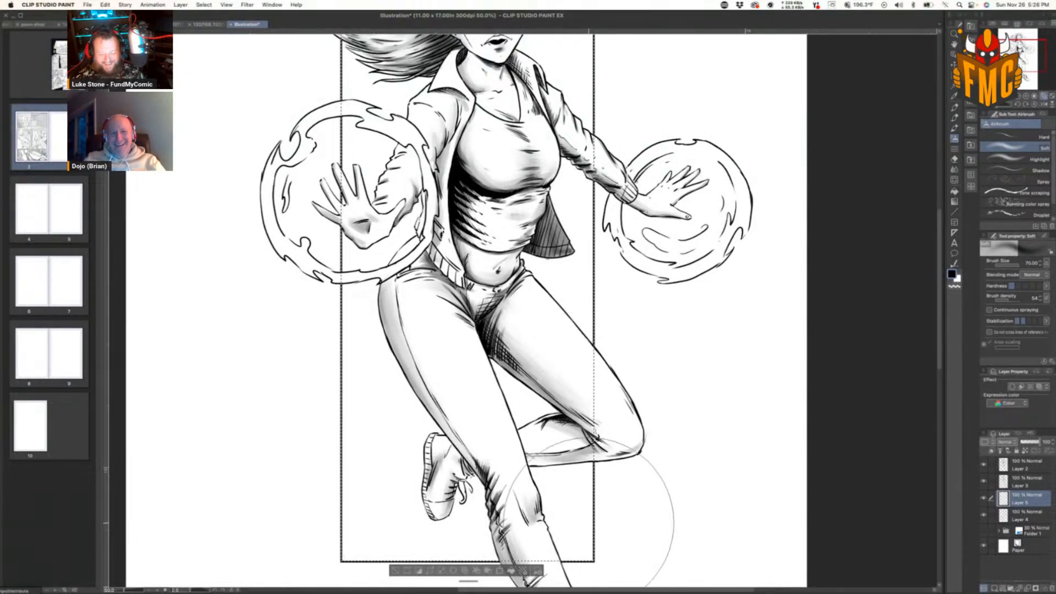
scroll(605, 507, down, 1)
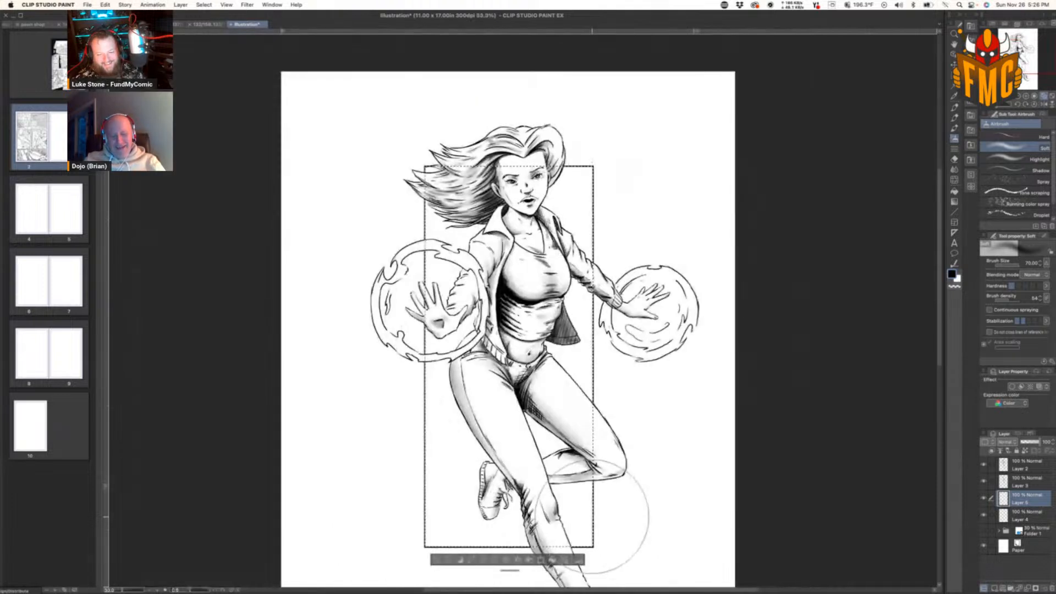
mouse_move(585, 536)
mouse_down()
mouse_move(557, 504)
mouse_move(469, 500)
mouse_move(450, 373)
mouse_move(479, 349)
mouse_move(540, 395)
mouse_move(550, 348)
mouse_move(472, 341)
mouse_move(453, 287)
mouse_move(457, 247)
mouse_move(520, 253)
mouse_move(569, 217)
mouse_move(571, 287)
mouse_move(462, 290)
mouse_move(464, 502)
mouse_move(546, 539)
mouse_move(586, 509)
mouse_move(449, 537)
mouse_move(549, 550)
mouse_move(404, 547)
mouse_move(431, 495)
mouse_move(560, 532)
mouse_move(578, 448)
mouse_move(596, 446)
mouse_move(463, 539)
mouse_move(499, 513)
mouse_up()
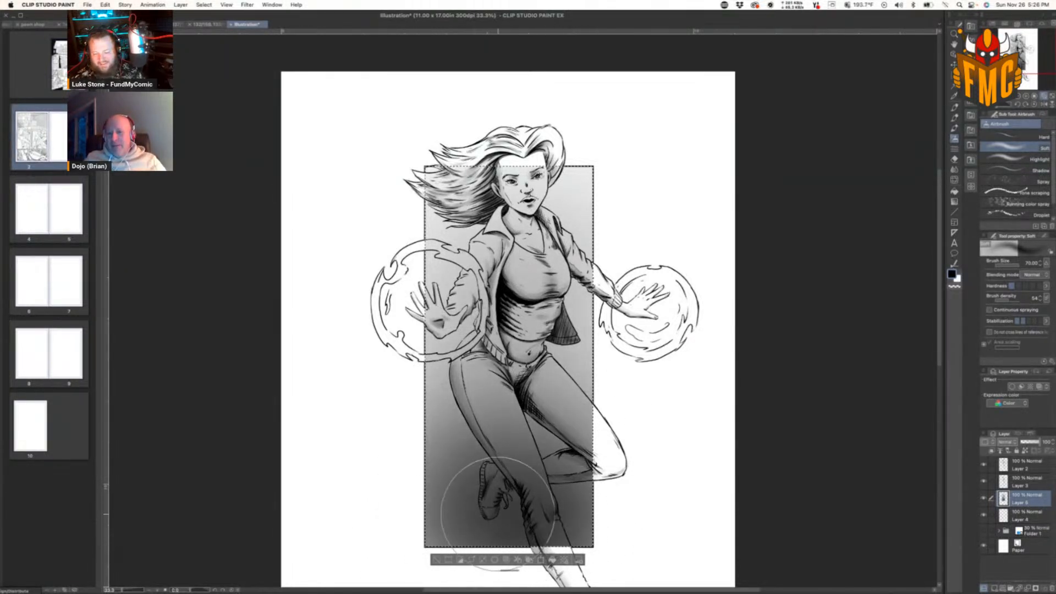
Step: Convert the gradient layer to halftone dots, lower its opacity to 21% and display it in the blue layer color
click(1031, 388)
mouse_move(1039, 444)
mouse_down()
mouse_move(1026, 444)
mouse_move(1036, 442)
mouse_up()
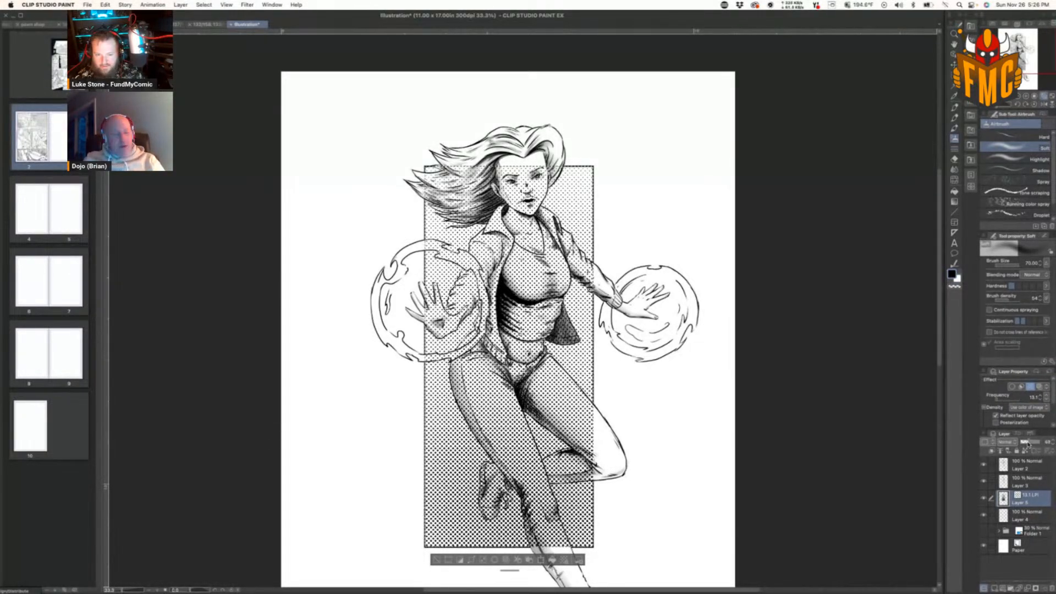
drag(1028, 445, 1026, 443)
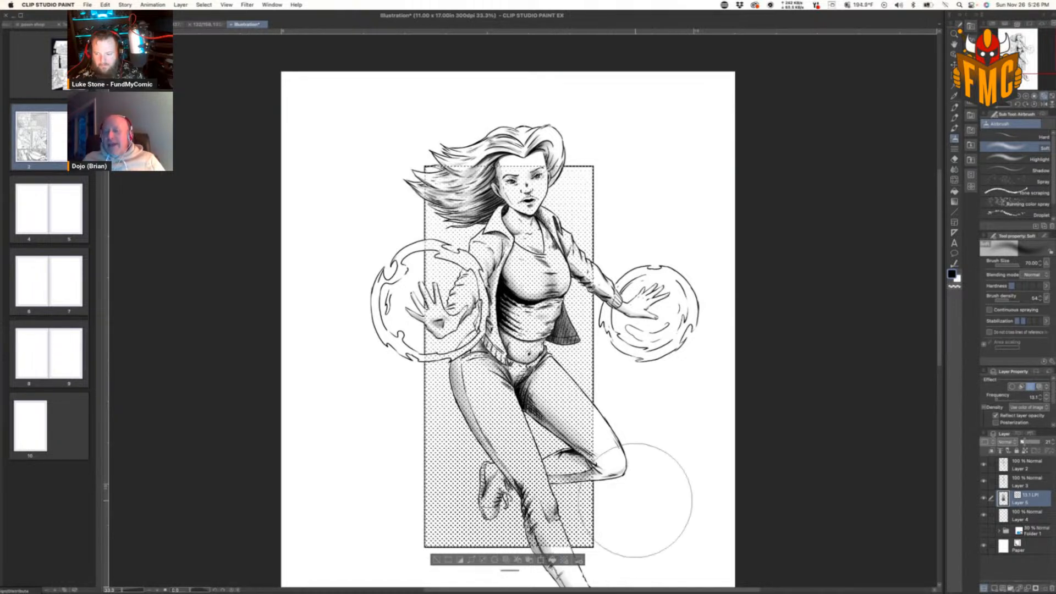
click(1041, 386)
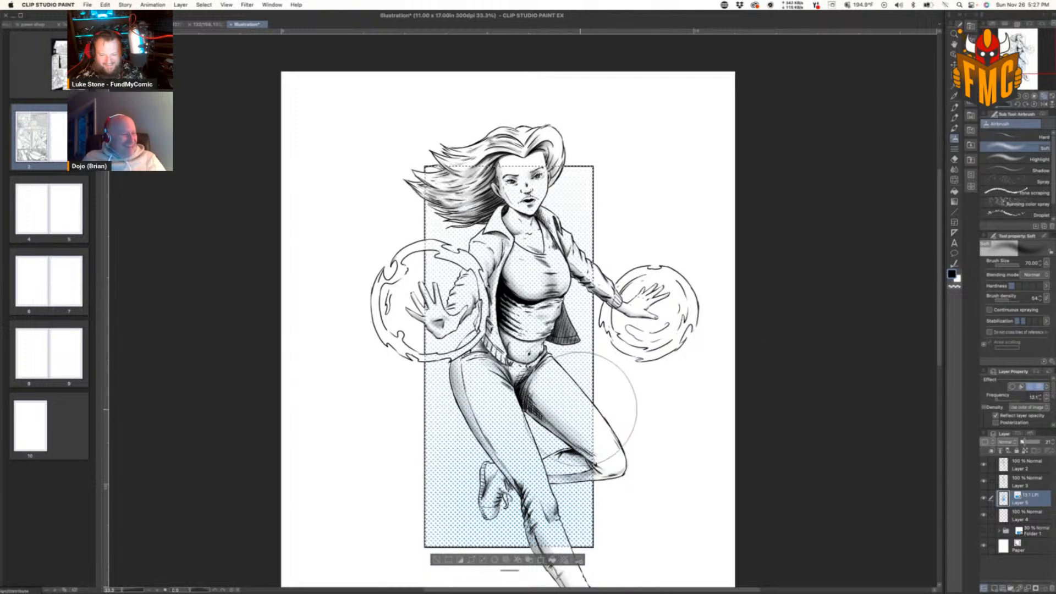
Step: Erase the tone dots covering the front thigh with the Vector eraser at size 7
scroll(581, 411, up, 5)
key(e)
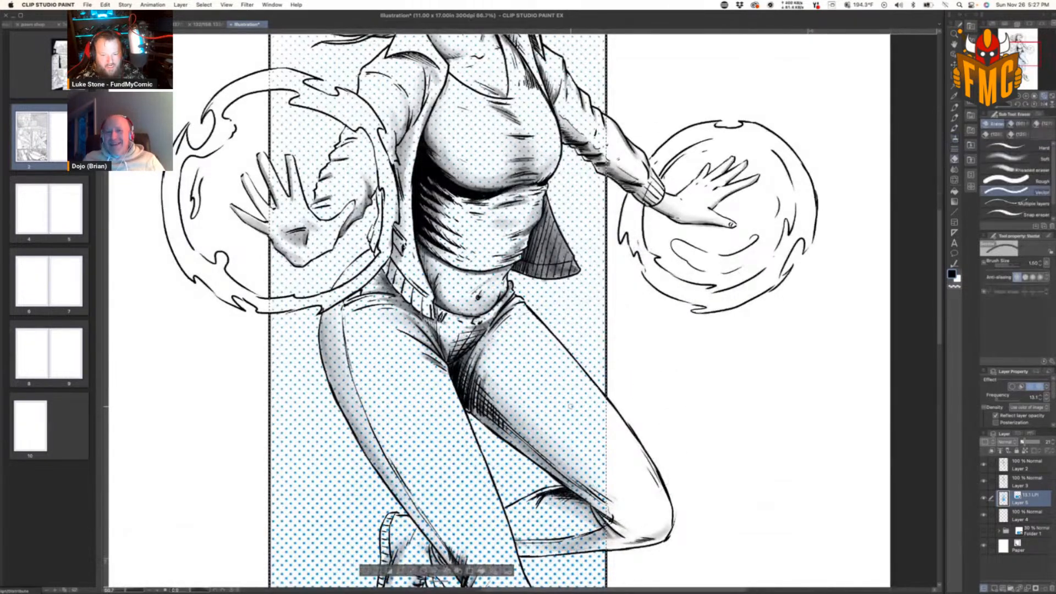
key(bracketright)
key(bracketright)
key(bracketright)
key(bracketright)
key(bracketright)
key(bracketright)
key(bracketright)
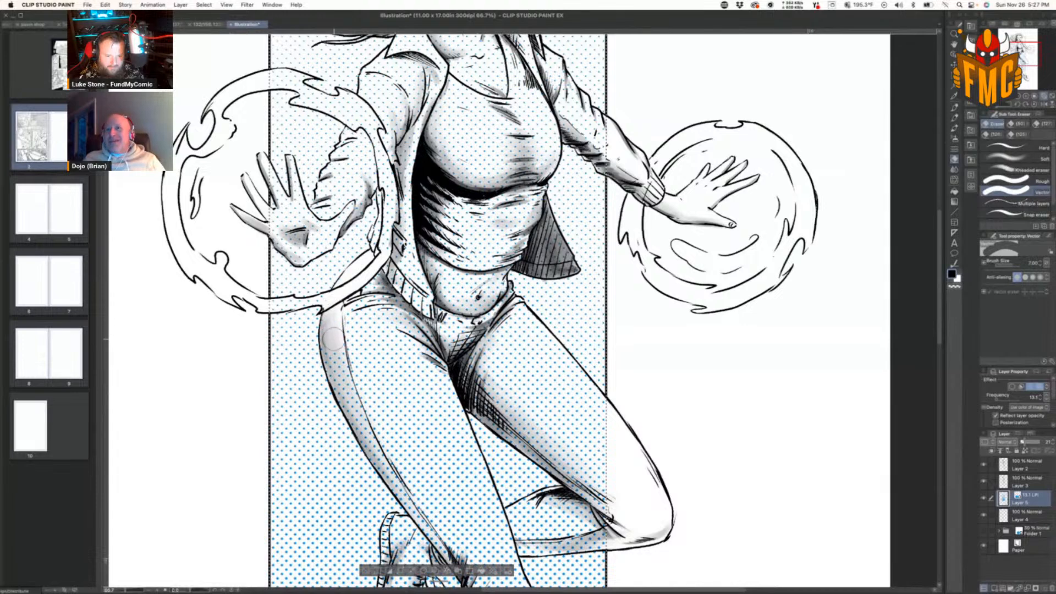
mouse_move(331, 345)
mouse_down()
mouse_move(339, 368)
mouse_move(356, 289)
mouse_move(376, 314)
mouse_move(390, 307)
mouse_move(412, 376)
mouse_move(434, 380)
mouse_move(433, 364)
mouse_move(443, 388)
mouse_move(386, 354)
mouse_move(368, 356)
mouse_move(388, 435)
mouse_move(354, 406)
mouse_move(412, 494)
mouse_move(395, 459)
mouse_up()
key(super+z)
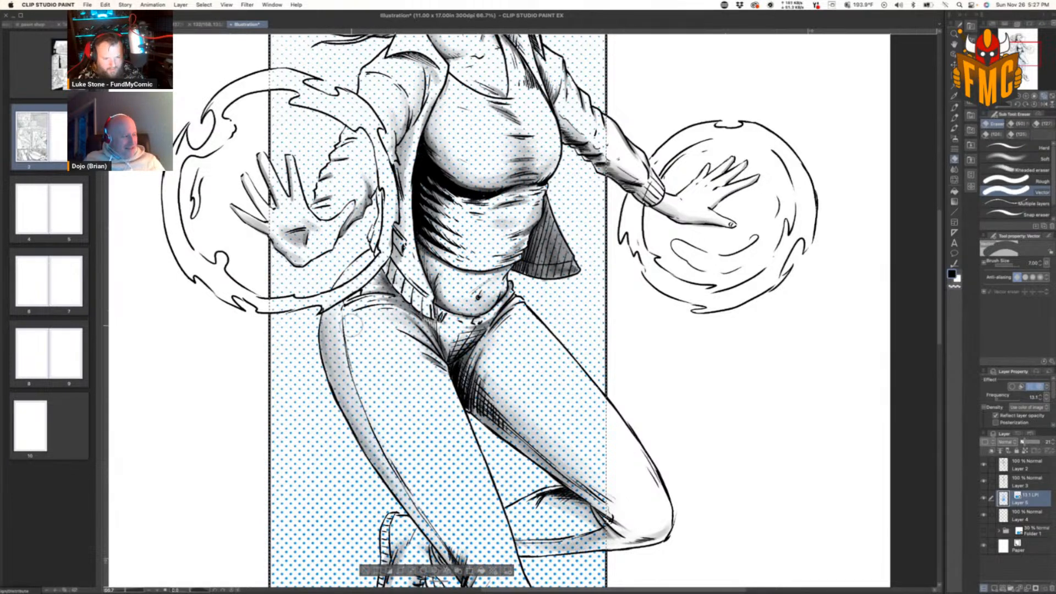
mouse_move(325, 325)
mouse_down()
mouse_move(379, 445)
mouse_move(358, 398)
mouse_move(355, 329)
mouse_move(380, 387)
mouse_move(407, 406)
mouse_move(448, 407)
mouse_move(456, 427)
mouse_move(441, 389)
mouse_move(444, 496)
mouse_move(371, 411)
mouse_move(377, 443)
mouse_move(360, 416)
mouse_move(441, 531)
mouse_move(414, 489)
mouse_move(418, 500)
mouse_move(419, 473)
mouse_move(444, 474)
mouse_move(459, 502)
mouse_move(464, 478)
mouse_move(476, 491)
mouse_move(454, 411)
mouse_move(493, 524)
mouse_move(496, 538)
mouse_move(480, 510)
mouse_move(480, 542)
mouse_up()
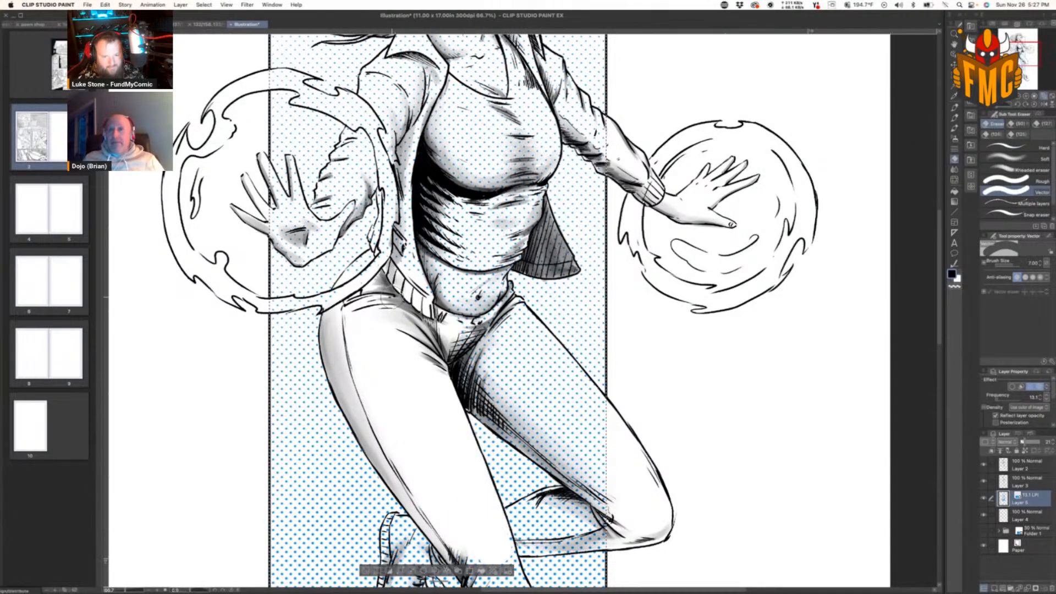
Step: Erase the tone dots from the open jacket edge, the bare midriff, the hips and the bent leg's thigh
mouse_move(361, 268)
mouse_down()
mouse_move(332, 308)
mouse_move(388, 225)
mouse_up()
mouse_move(388, 185)
mouse_down()
mouse_move(462, 274)
mouse_move(500, 256)
mouse_move(498, 347)
mouse_move(459, 379)
mouse_up()
mouse_move(511, 425)
mouse_down()
mouse_move(610, 503)
mouse_move(578, 396)
mouse_move(602, 413)
mouse_move(512, 294)
mouse_move(548, 388)
mouse_move(537, 379)
mouse_move(548, 396)
mouse_move(492, 300)
mouse_move(510, 309)
mouse_move(505, 297)
mouse_move(553, 347)
mouse_move(593, 403)
mouse_move(573, 408)
mouse_move(506, 353)
mouse_move(467, 349)
mouse_move(476, 391)
mouse_up()
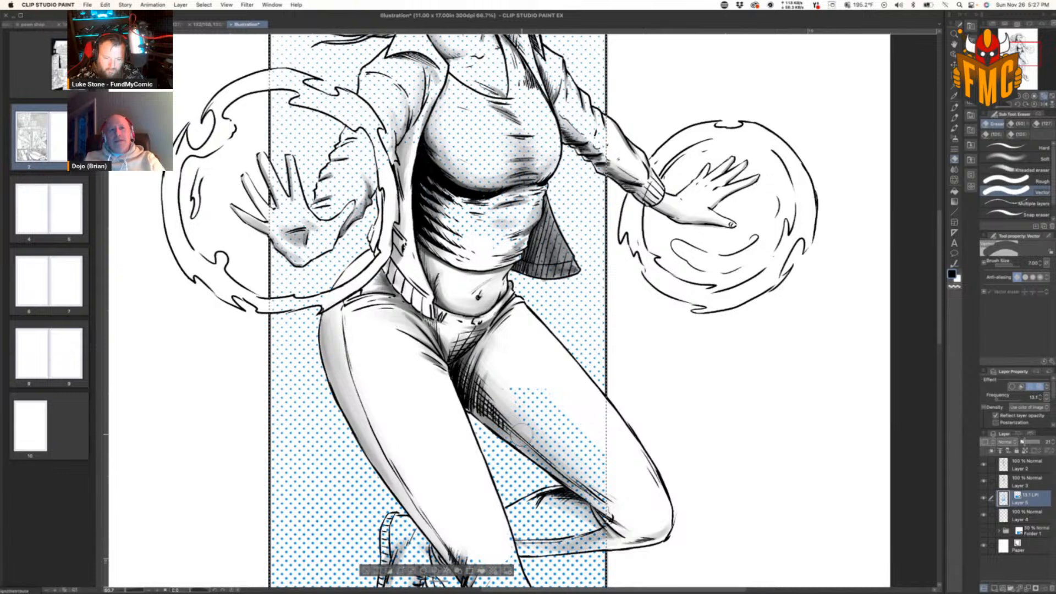
mouse_move(547, 446)
mouse_down()
mouse_move(538, 384)
mouse_move(558, 400)
mouse_move(589, 471)
mouse_move(561, 463)
mouse_move(613, 506)
mouse_move(597, 486)
mouse_move(562, 500)
mouse_move(570, 504)
mouse_move(540, 506)
mouse_move(501, 532)
mouse_move(590, 516)
mouse_move(516, 543)
mouse_move(629, 531)
mouse_move(546, 540)
mouse_move(601, 474)
mouse_up()
Step: Adjust the eraser size and remove the tone dots from the waist and the shirt
key([)
mouse_move(521, 247)
mouse_down()
mouse_move(532, 262)
mouse_move(547, 254)
mouse_move(541, 236)
mouse_up()
key([)
key([)
key([)
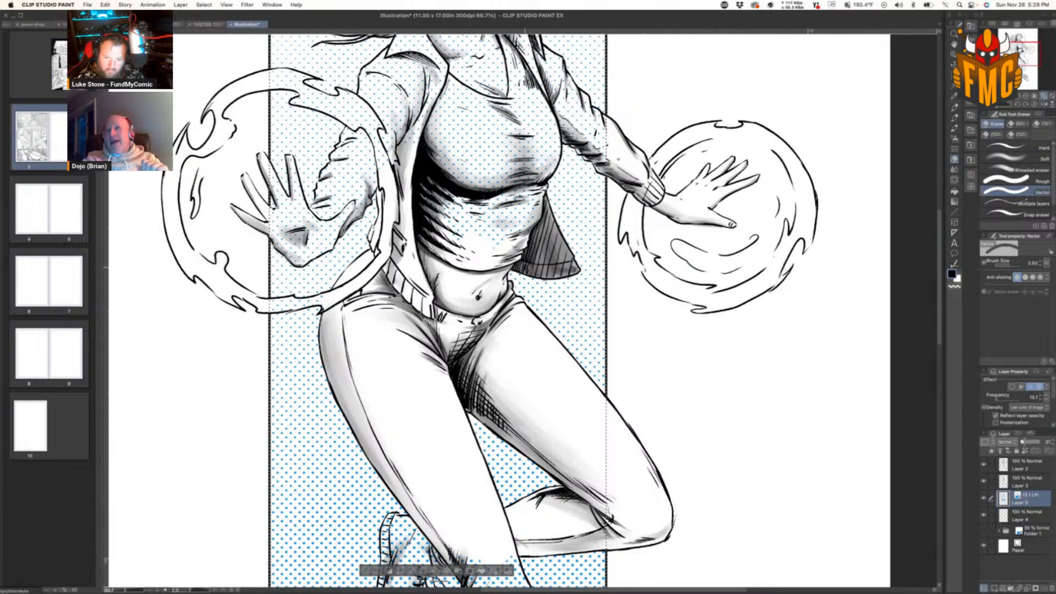
key(])
key(])
key(])
key(])
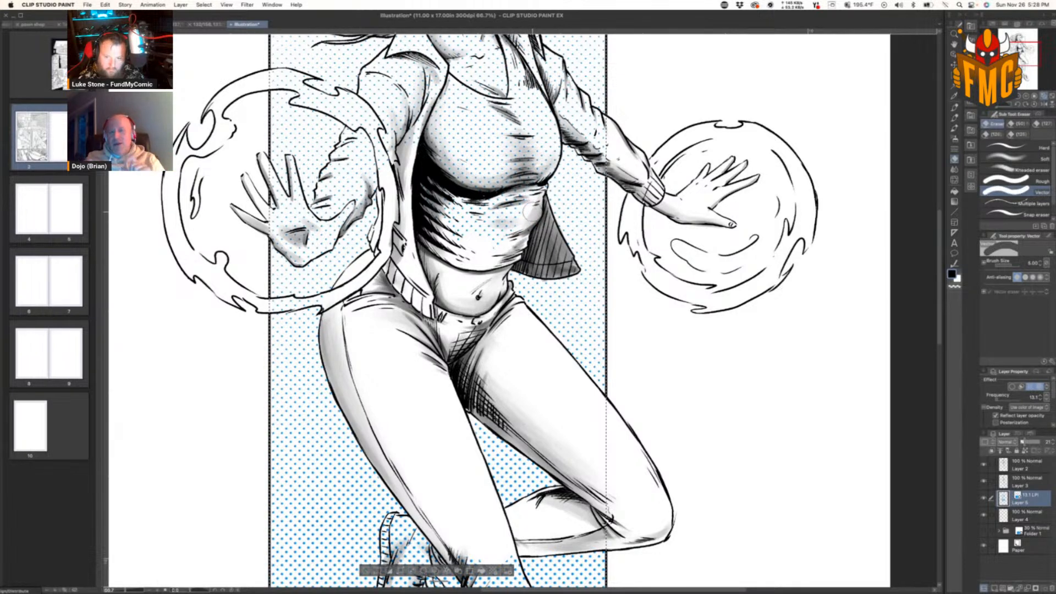
drag(537, 186, 509, 193)
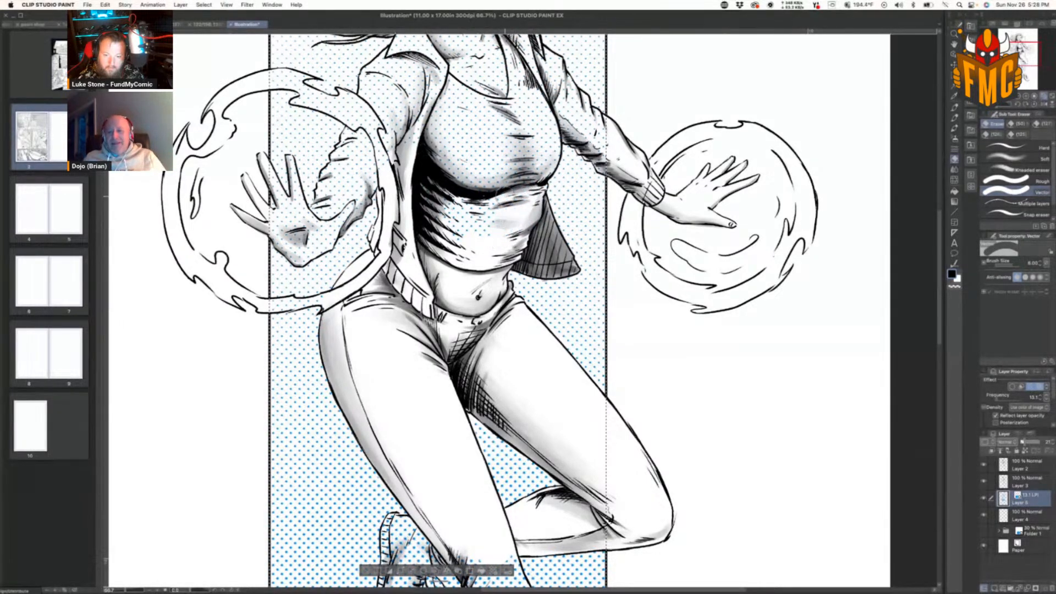
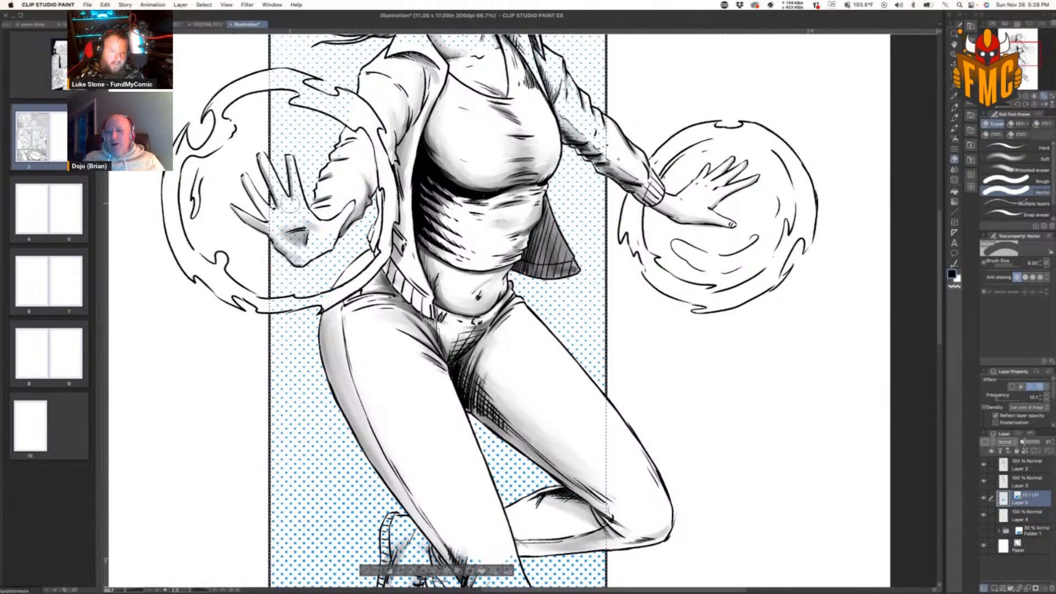
Step: Erase the tone dots from the hand inside the larger orb with the eraser reduced to size 3
key(bracketleft)
key(bracketleft)
key(bracketleft)
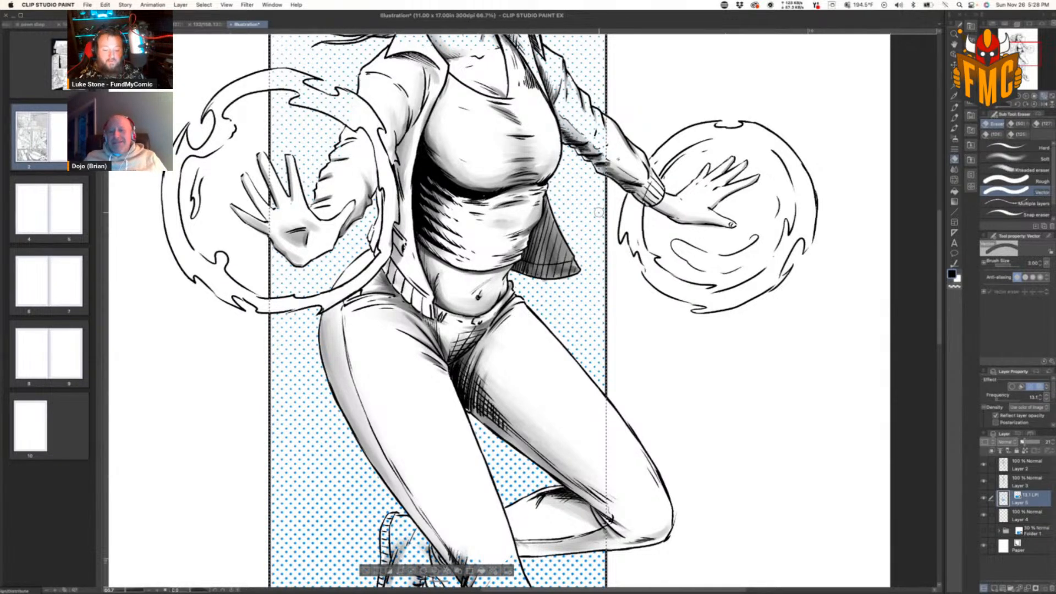
Step: Erase the tone dots from the rear shoe, the front knee and the shin down to the frame's bottom edge
scroll(598, 213, down, 5)
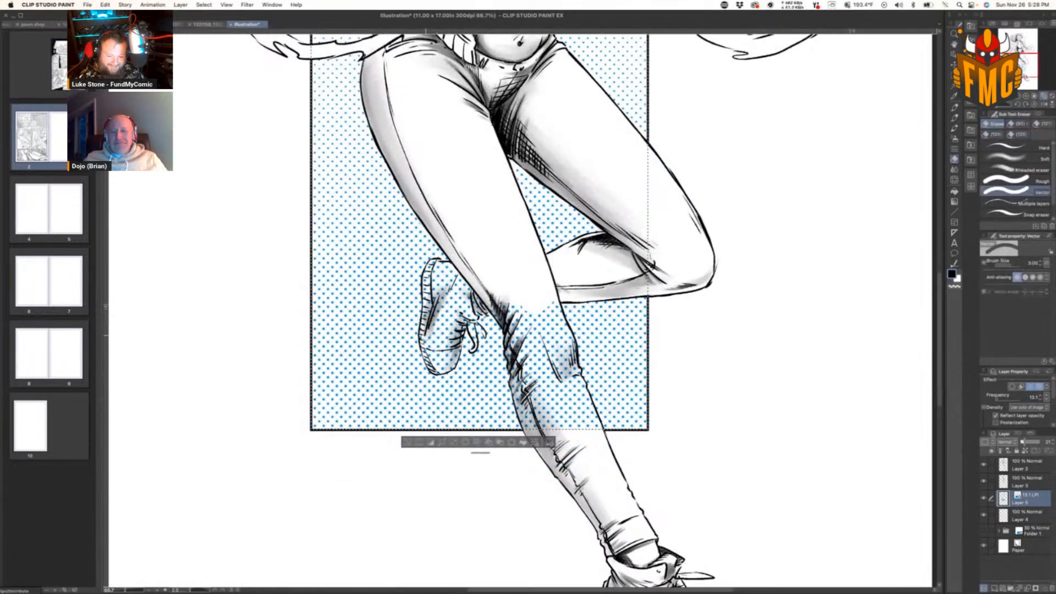
mouse_move(436, 371)
mouse_down()
mouse_move(453, 353)
mouse_move(451, 334)
mouse_move(438, 345)
mouse_move(427, 316)
mouse_move(432, 267)
mouse_move(452, 297)
mouse_move(442, 320)
mouse_move(472, 303)
mouse_up()
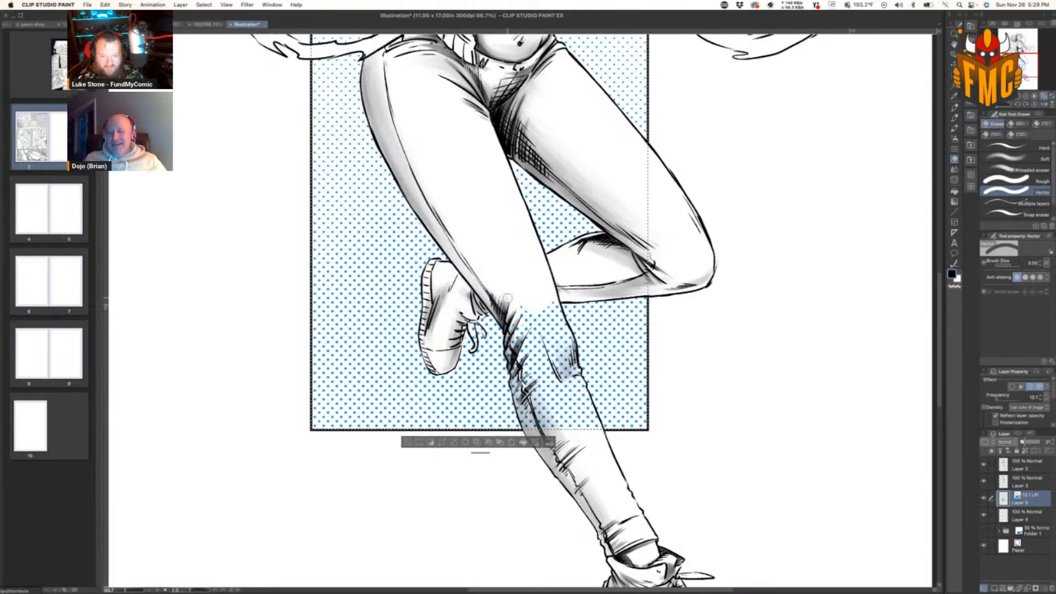
mouse_move(522, 297)
mouse_down()
mouse_move(556, 341)
mouse_move(556, 316)
mouse_move(570, 352)
mouse_move(558, 352)
mouse_move(554, 387)
mouse_move(525, 325)
mouse_move(510, 351)
mouse_move(519, 396)
mouse_up()
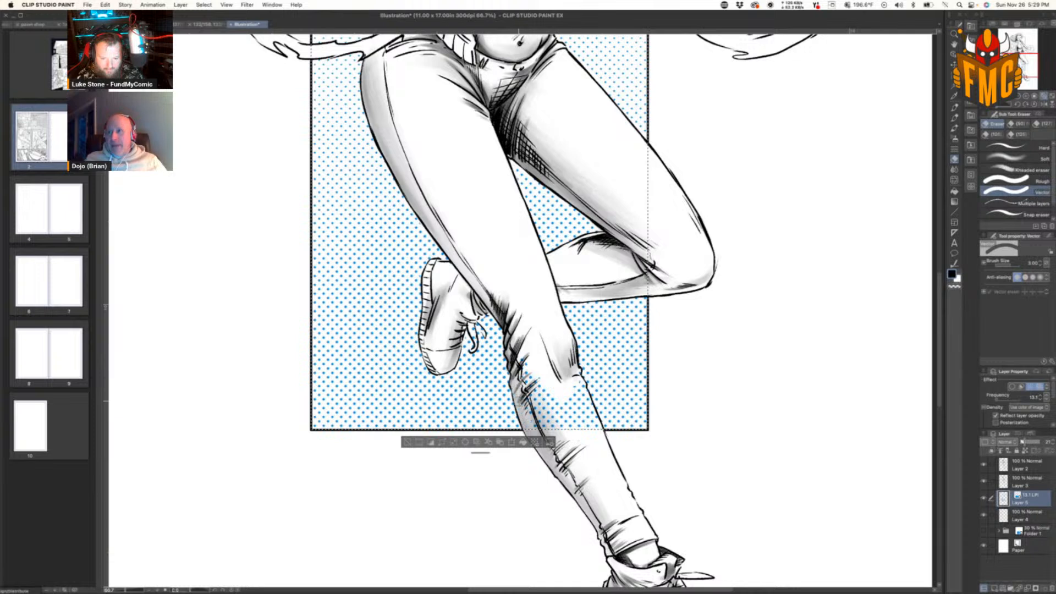
mouse_move(520, 360)
mouse_down()
mouse_move(559, 414)
mouse_move(582, 425)
mouse_move(578, 379)
mouse_move(595, 423)
mouse_up()
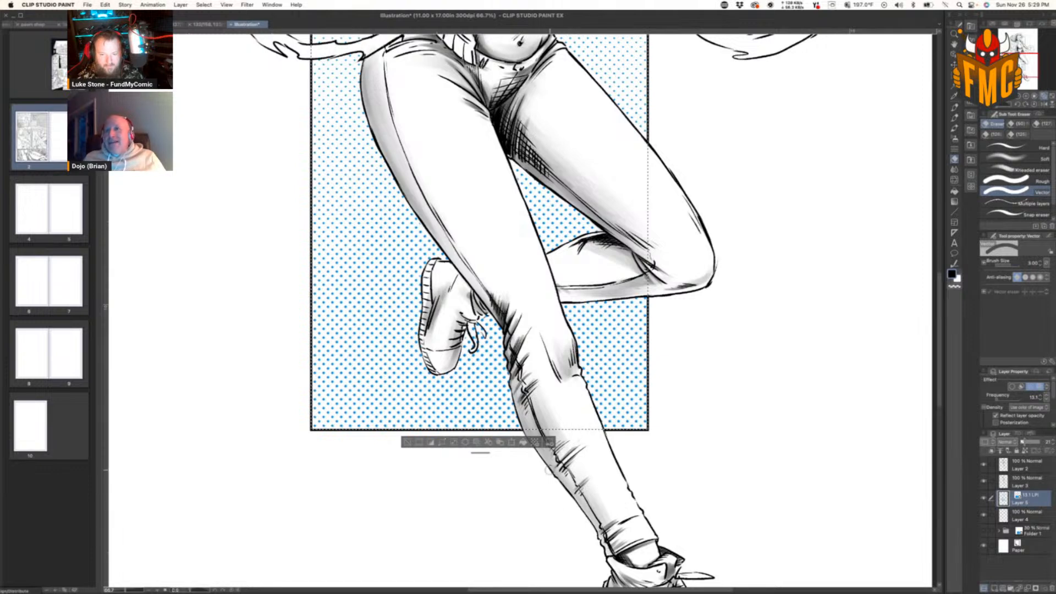
Step: Erase the tone dots from the flowing hair, the jacket collar and the far sleeve, resizing the eraser as needed
key(space)
drag(576, 352, 568, 589)
drag(522, 330, 575, 528)
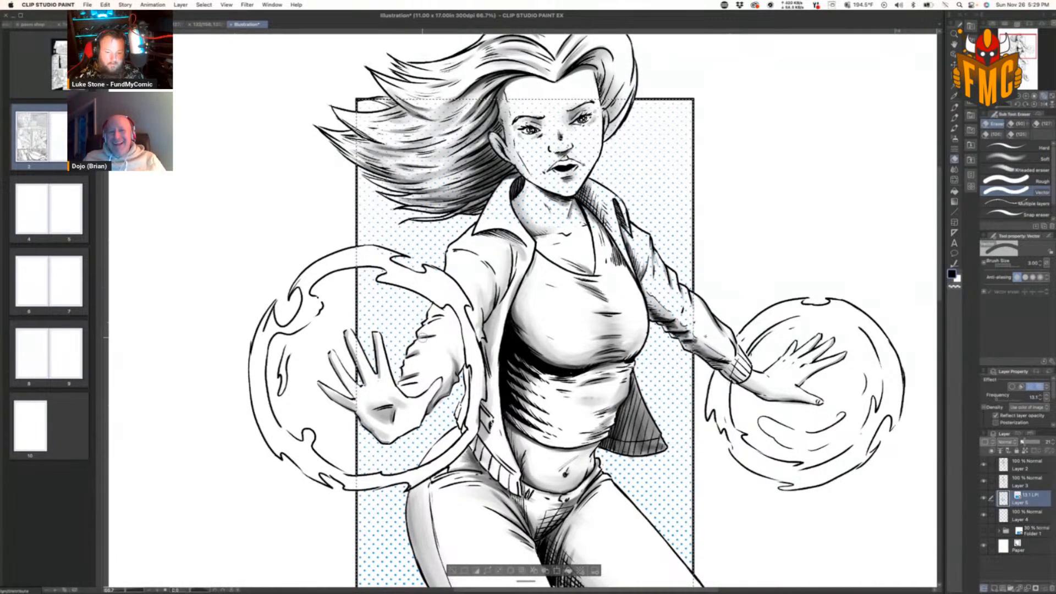
key([)
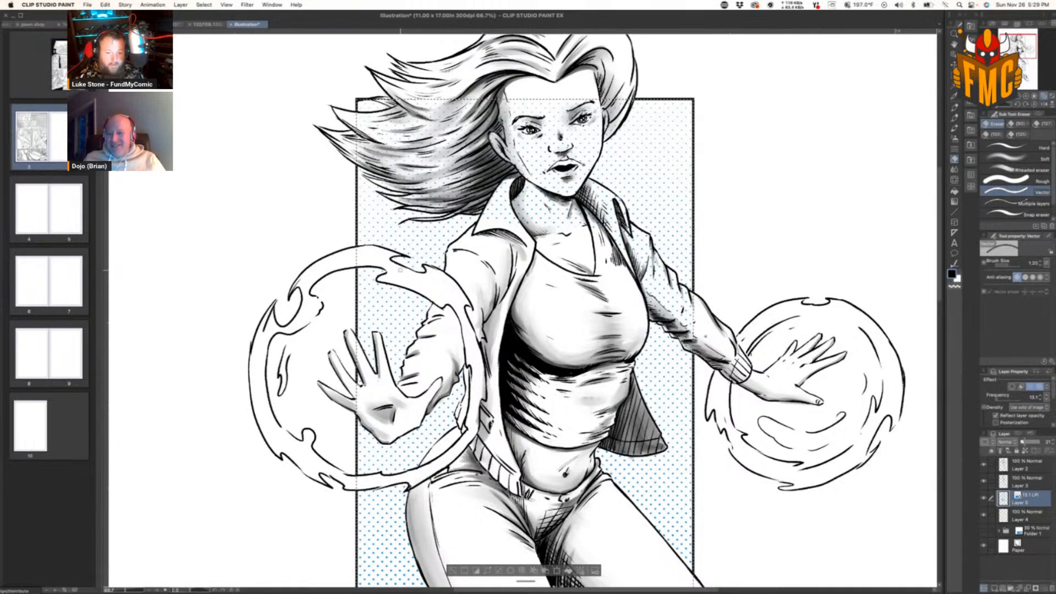
key(])
key(])
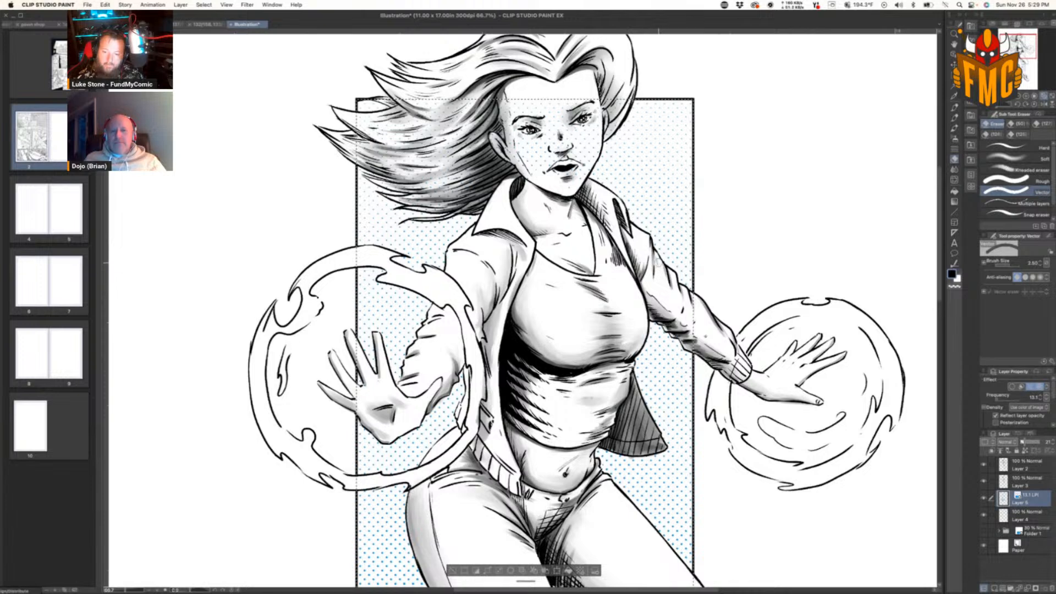
Step: Clear the tone dots from the face and neck, using a smaller eraser for the tight spots
drag(543, 330, 526, 374)
drag(582, 160, 556, 255)
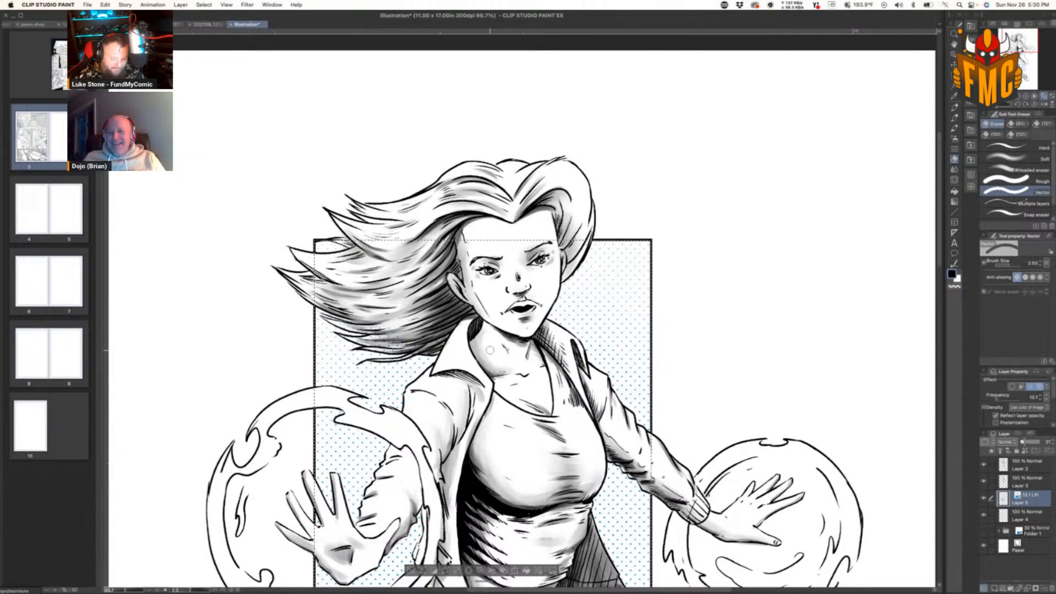
key(bracketleft)
key(bracketleft)
key(bracketleft)
key(bracketleft)
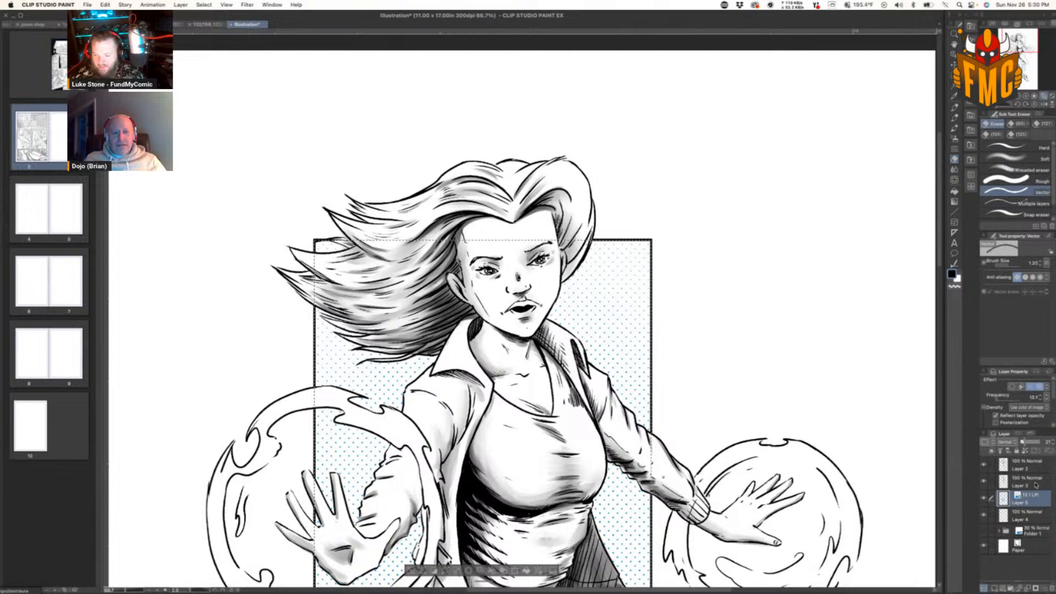
Step: Deselect the frame area, turn off the tone layer's blue color and fit the whole page in view
key(super+d)
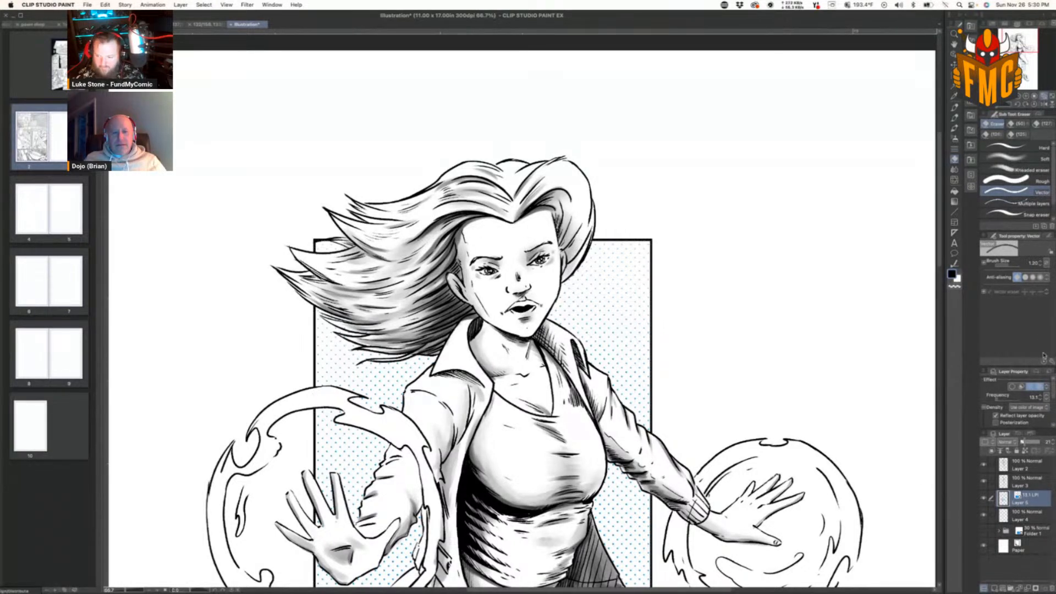
key(h)
drag(683, 447, 642, 331)
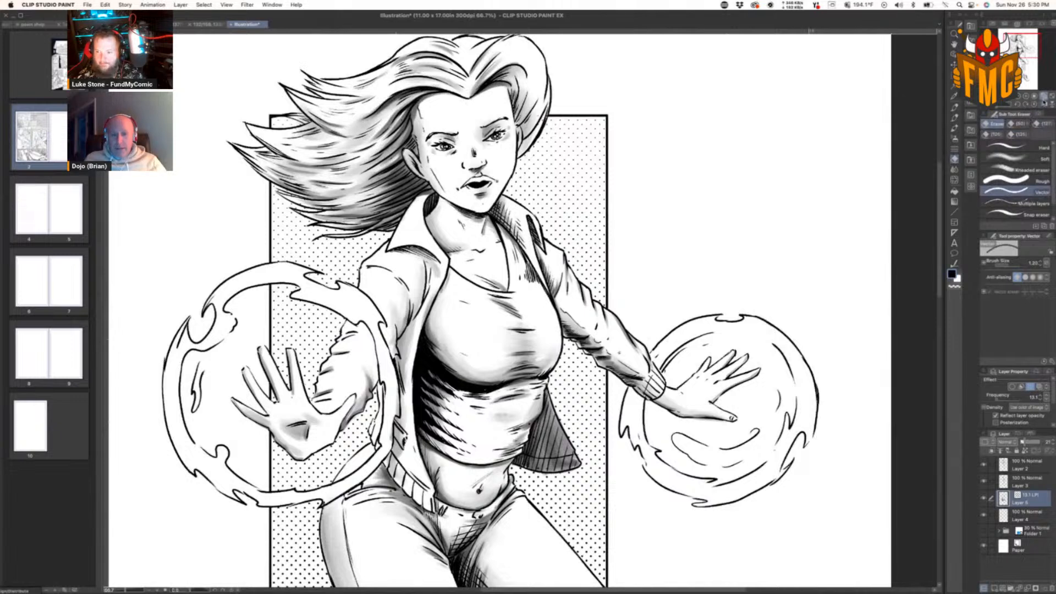
click(1045, 96)
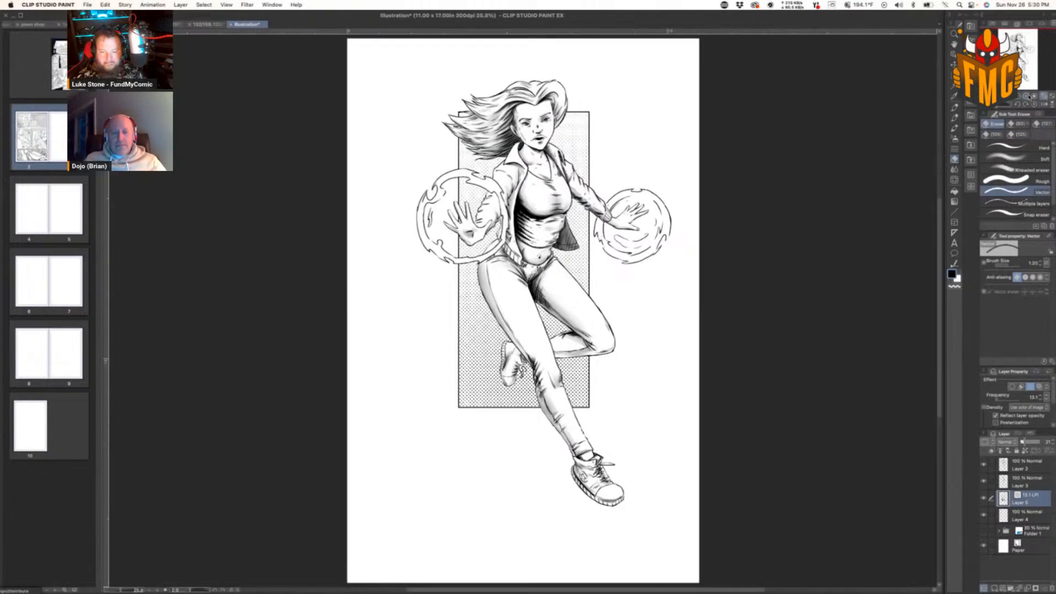
key(space)
drag(617, 430, 560, 459)
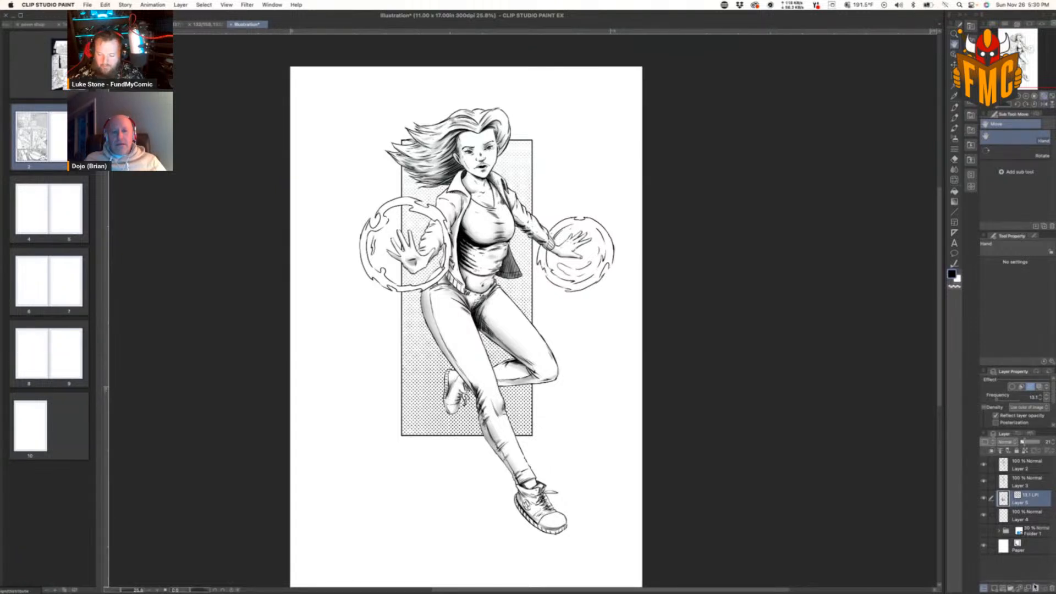
Step: Add a new layer above the tone layer and sign the artwork inside the frame's lower-right corner with the LP G-Pen
click(996, 588)
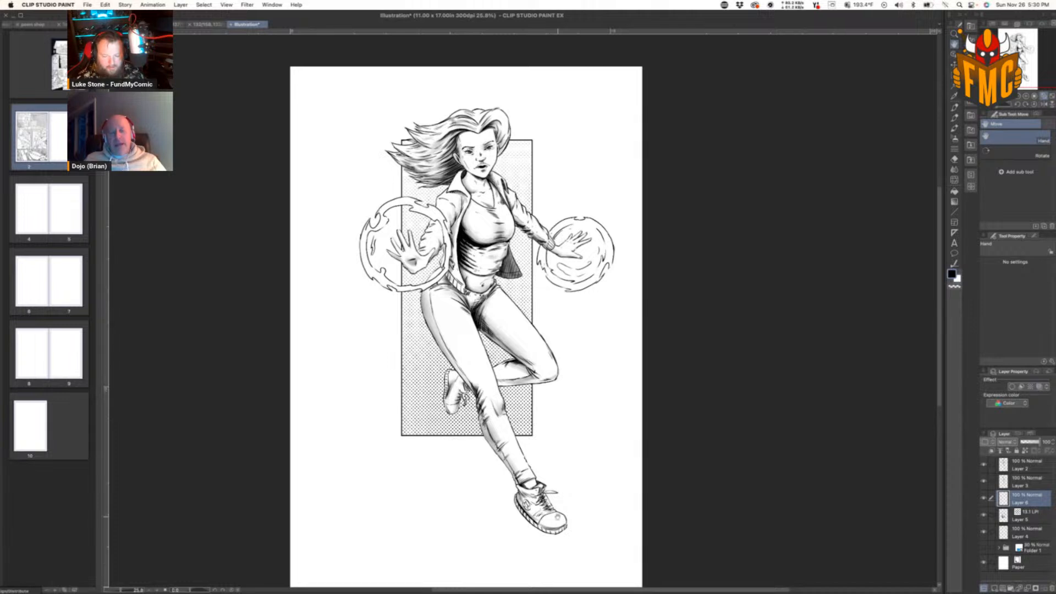
key(p)
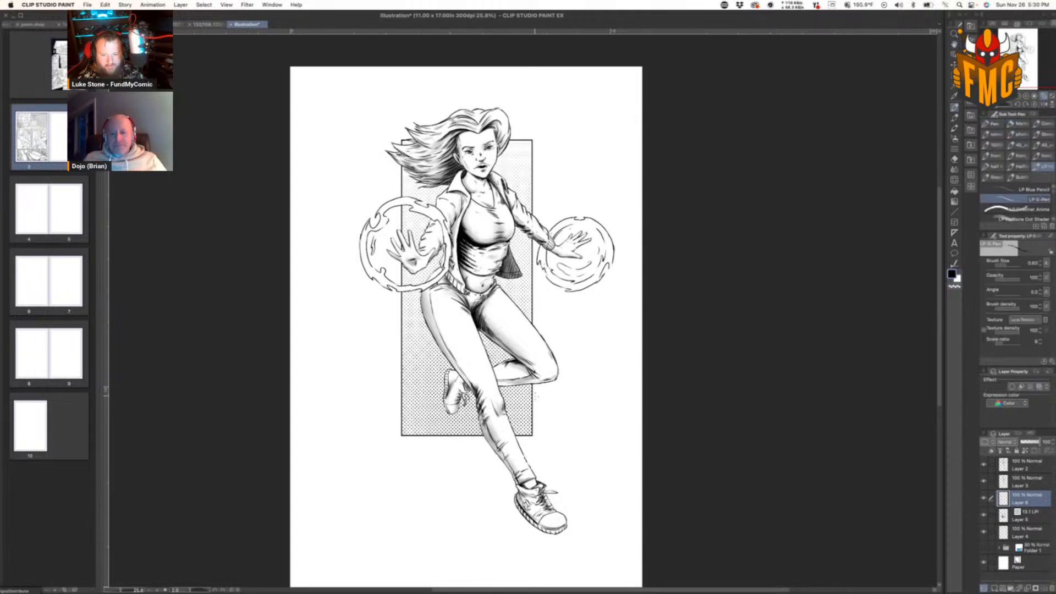
scroll(534, 406, up, 1)
key(space)
drag(527, 432, 687, 477)
scroll(683, 432, up, 1)
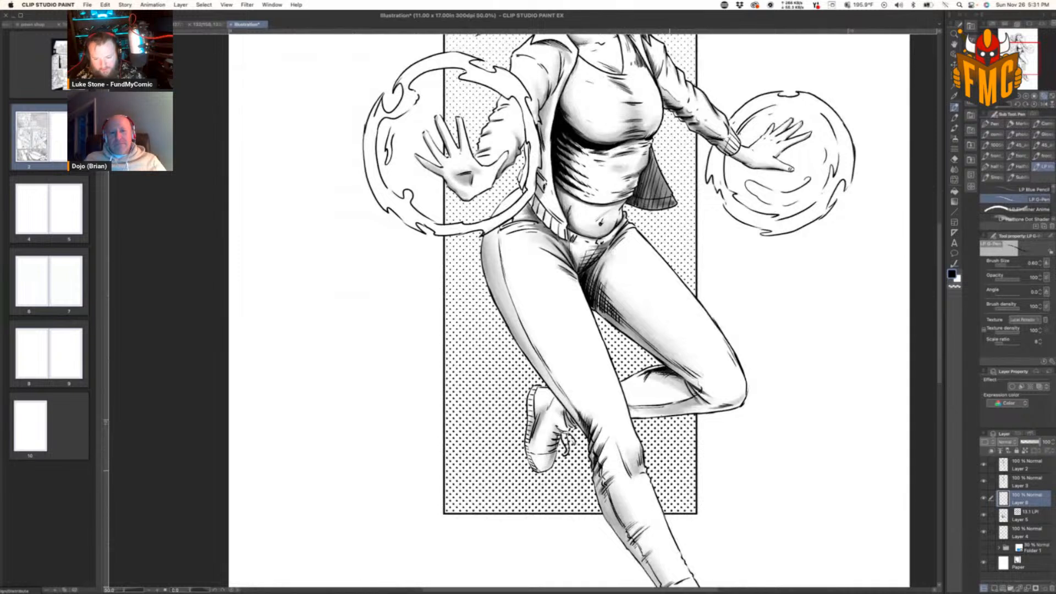
mouse_move(672, 473)
mouse_down()
mouse_move(666, 495)
mouse_move(678, 489)
mouse_up()
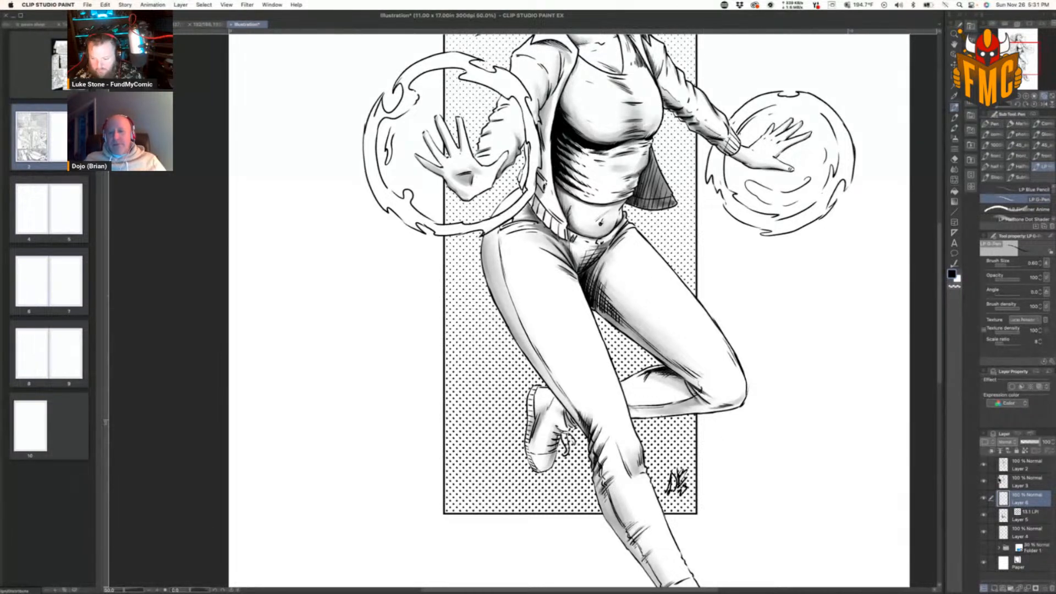
Step: Add another new layer directly above the halftone Layer 5
click(1039, 516)
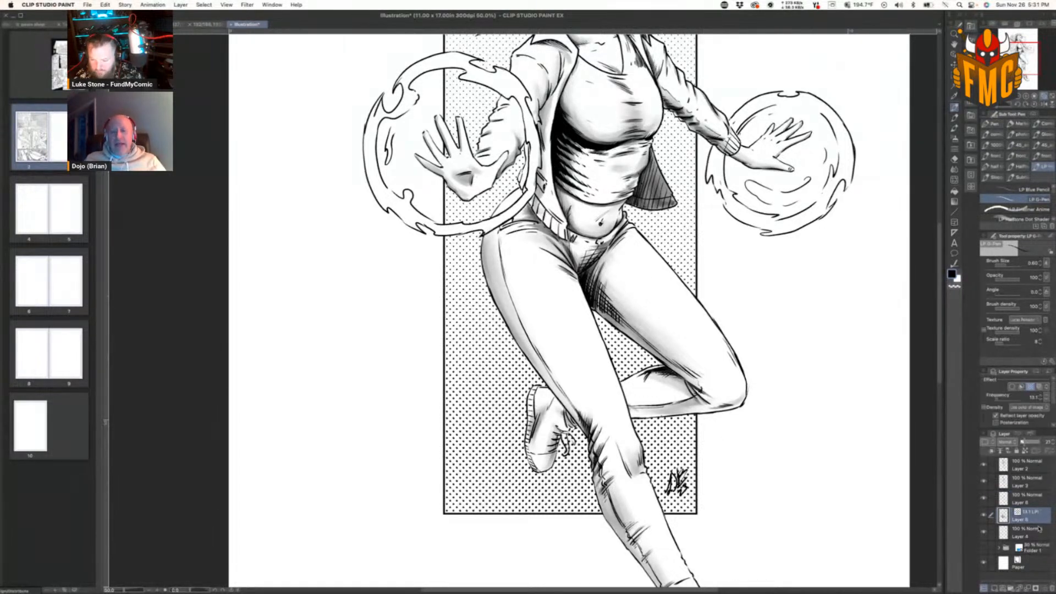
click(994, 589)
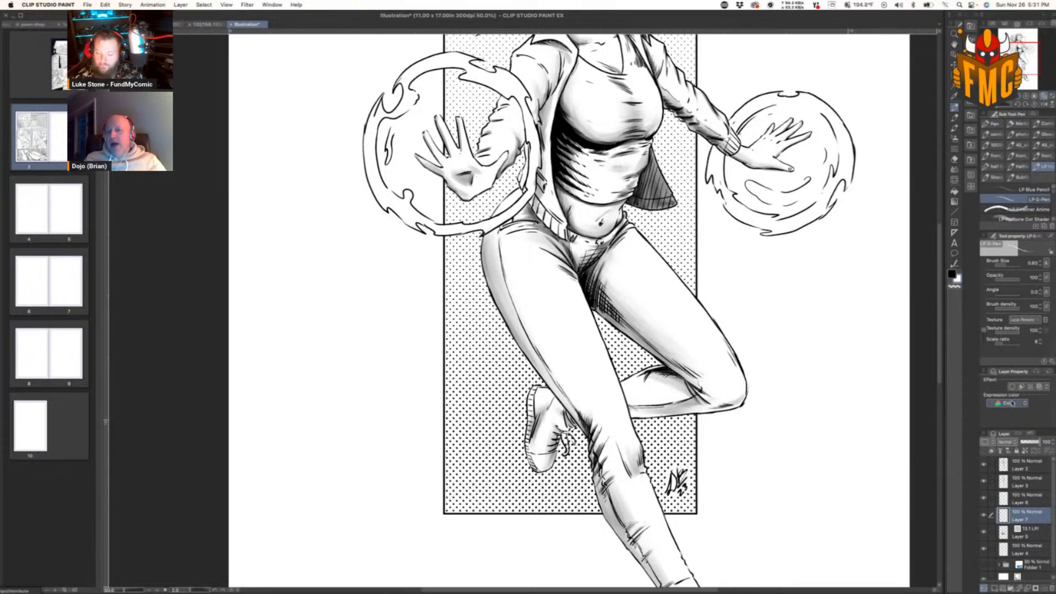
Step: Scale all artwork layers from Layer 2 down to Layer 4 together to 117% and shift them left to center the figure on the page
click(1044, 97)
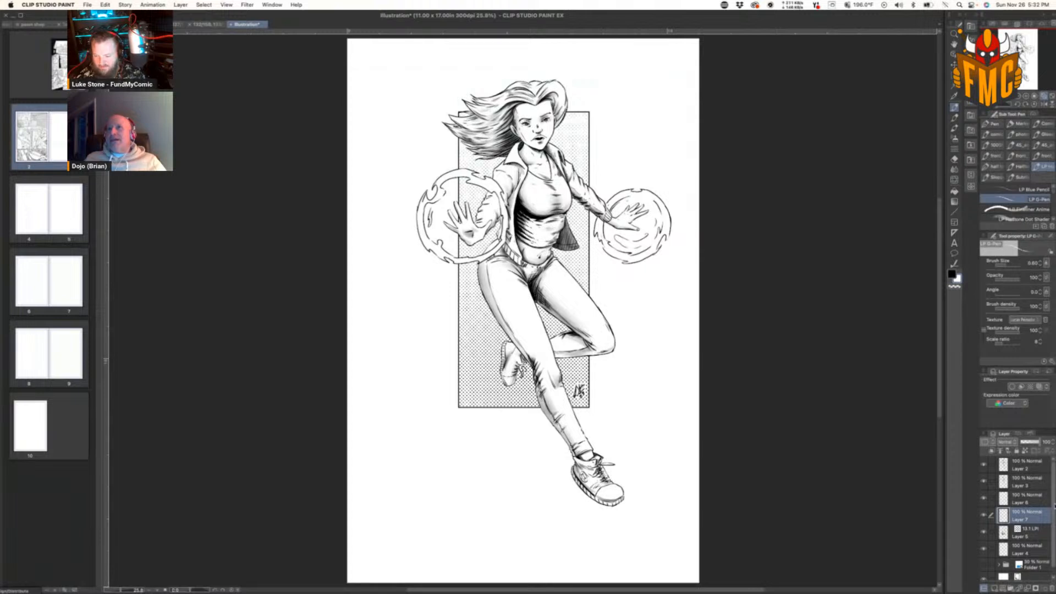
click(1047, 469)
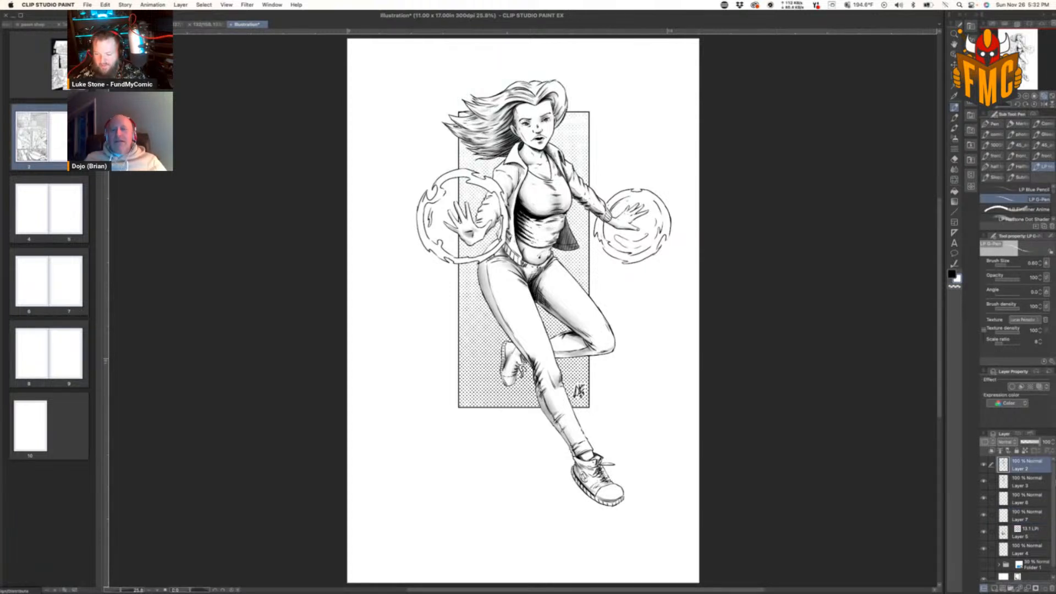
scroll(1054, 511, down, 1)
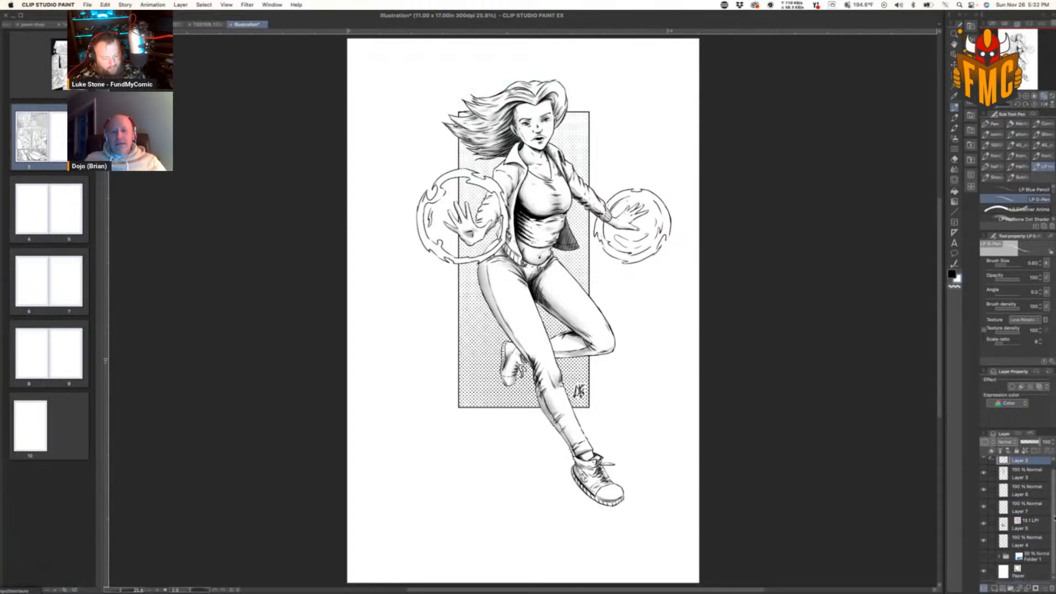
shift+click(1040, 543)
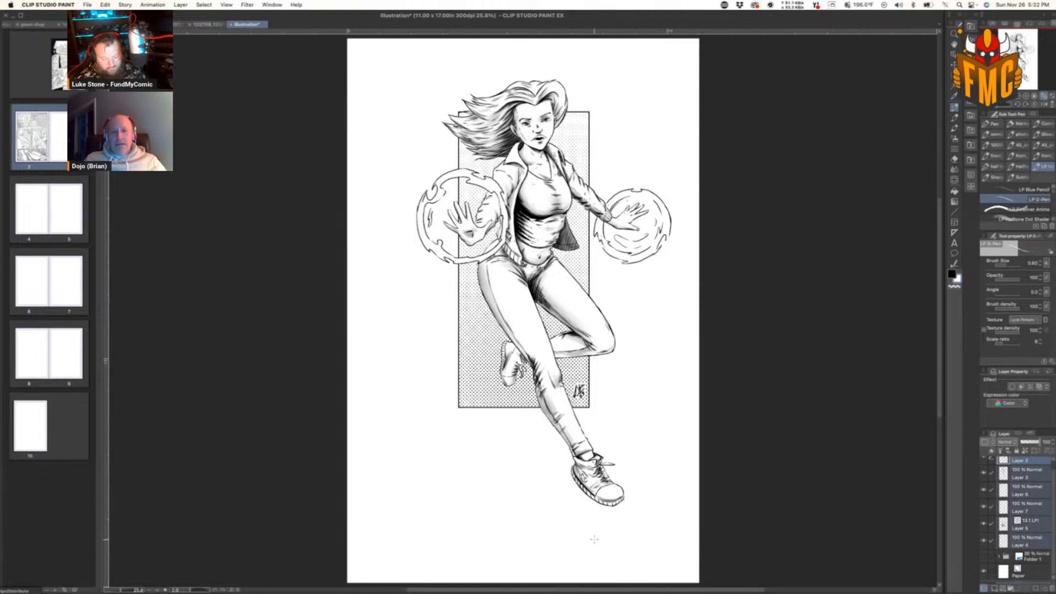
key(super+t)
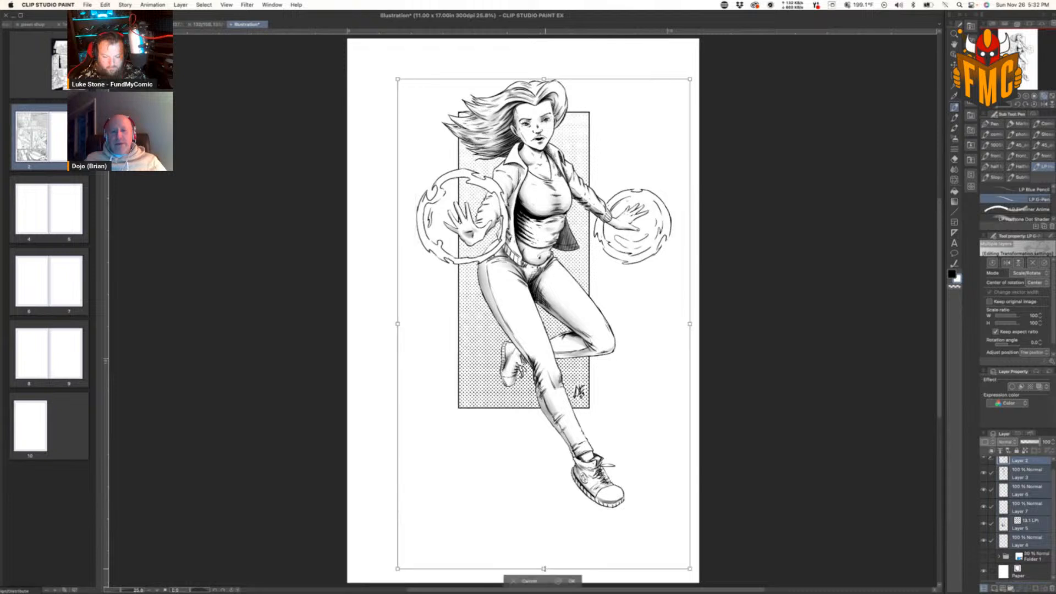
drag(545, 571, 545, 580)
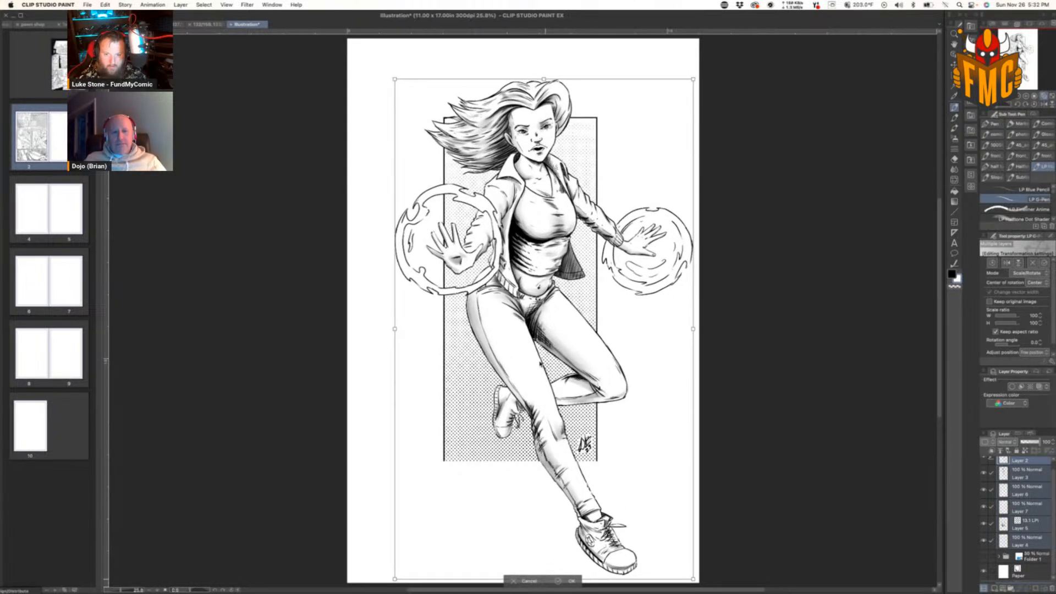
drag(544, 77, 543, 50)
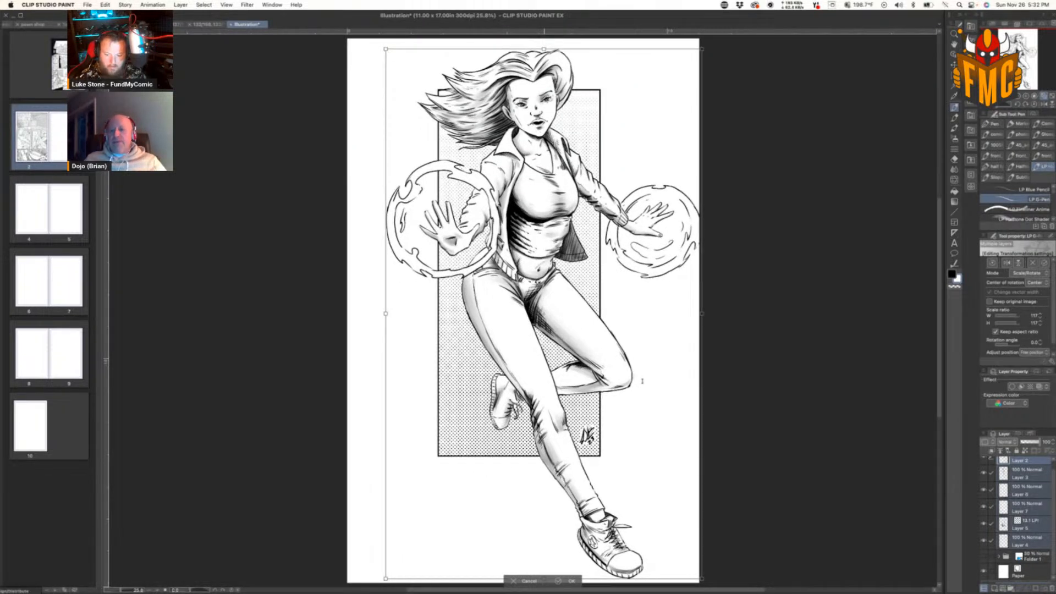
drag(662, 369, 648, 369)
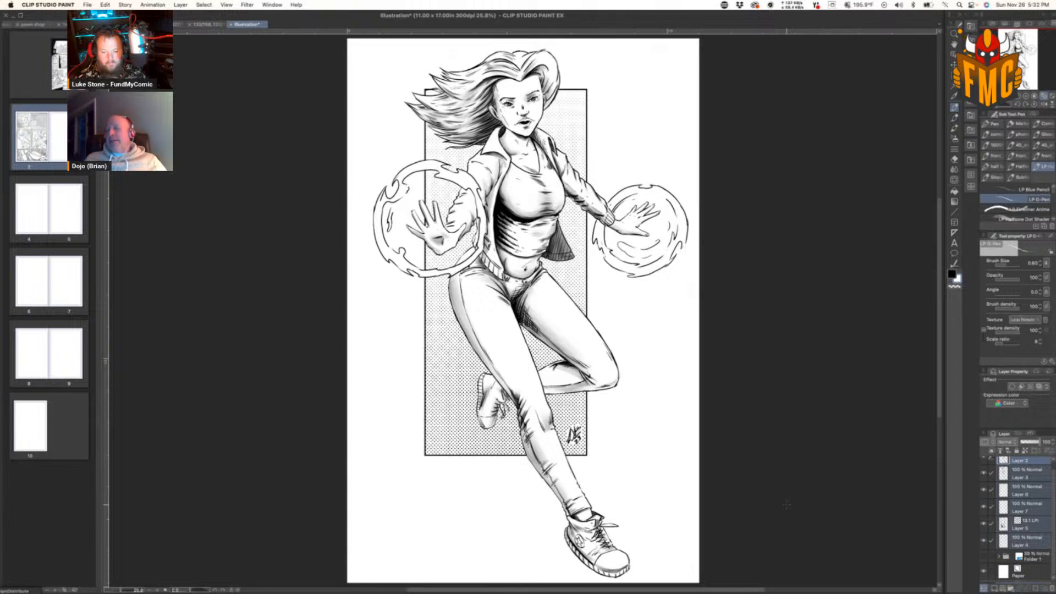
Step: Save the illustration to the Dropbox folder as "The Shifter Pinup" in Clip Studio Format
click(87, 5)
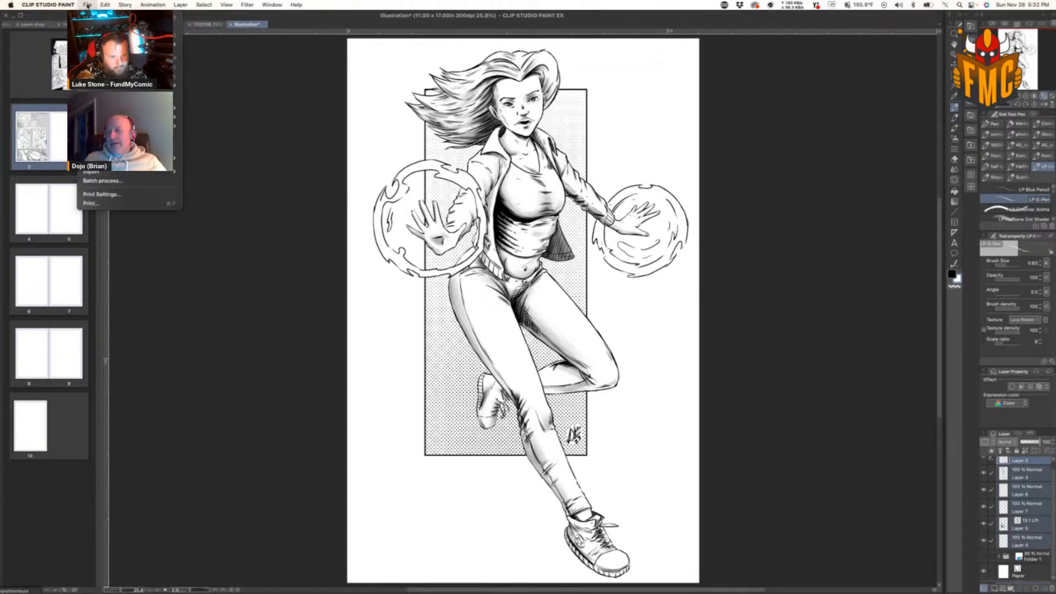
click(88, 5)
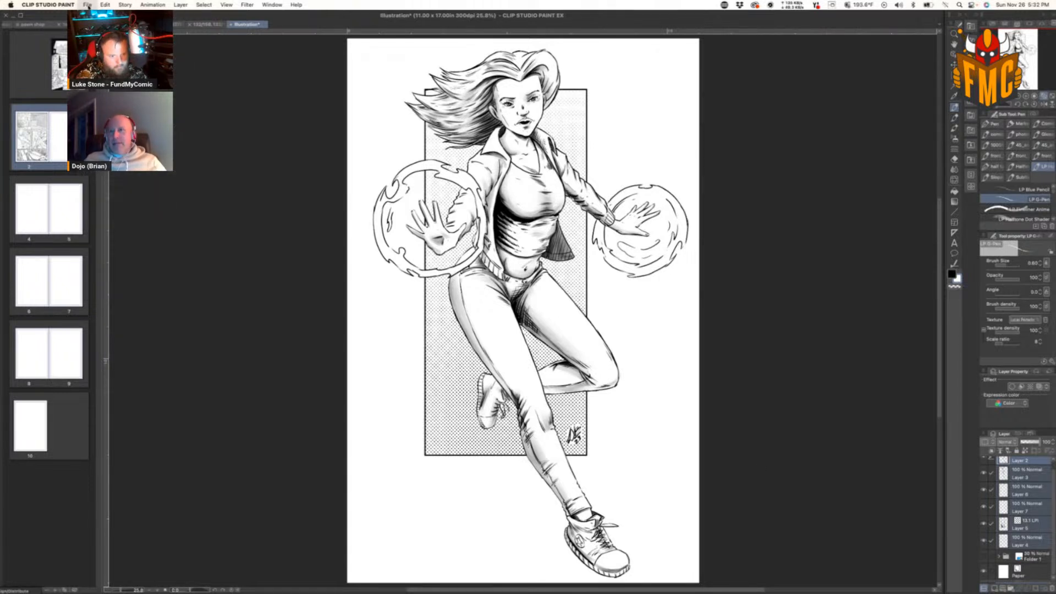
click(88, 5)
click(101, 55)
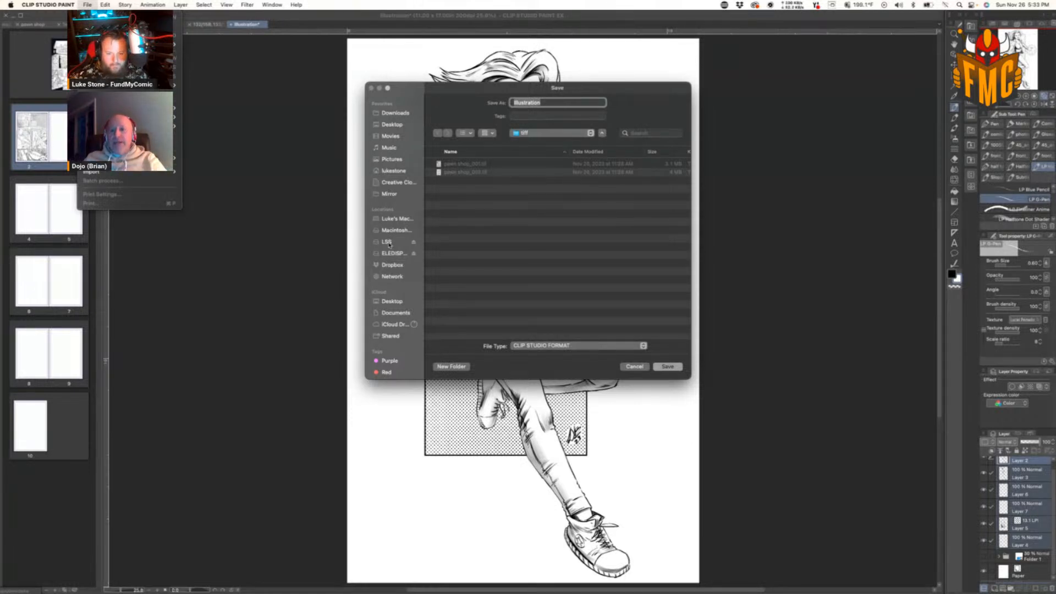
click(394, 266)
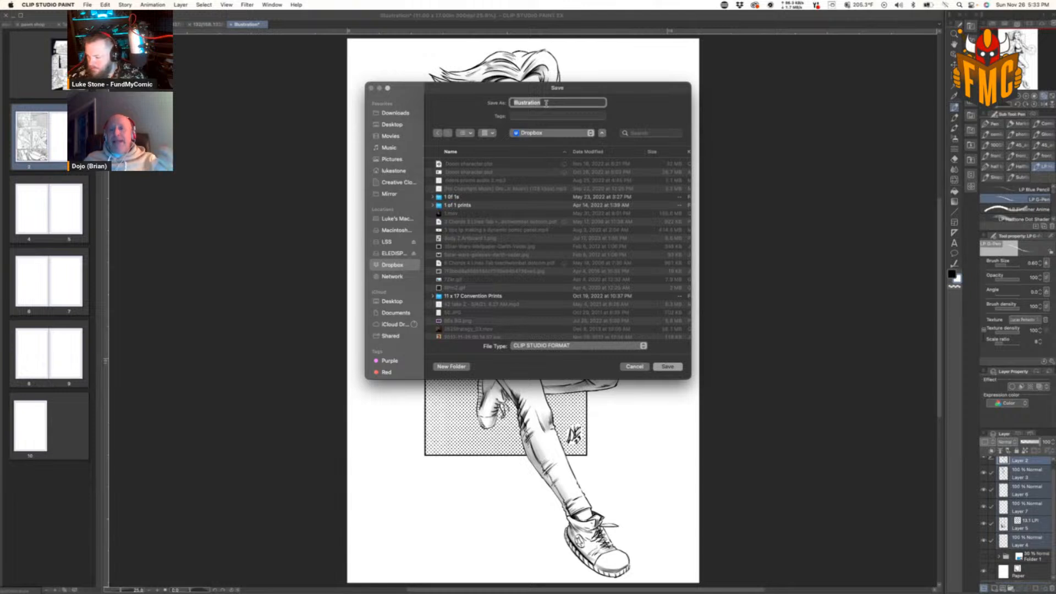
text(The Shifter)
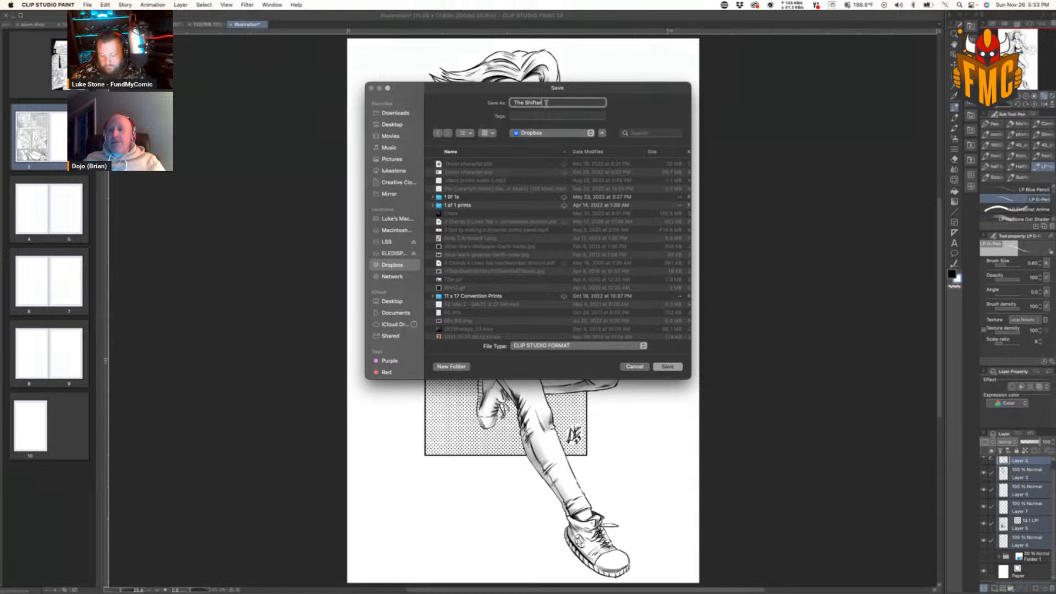
text( Ris)
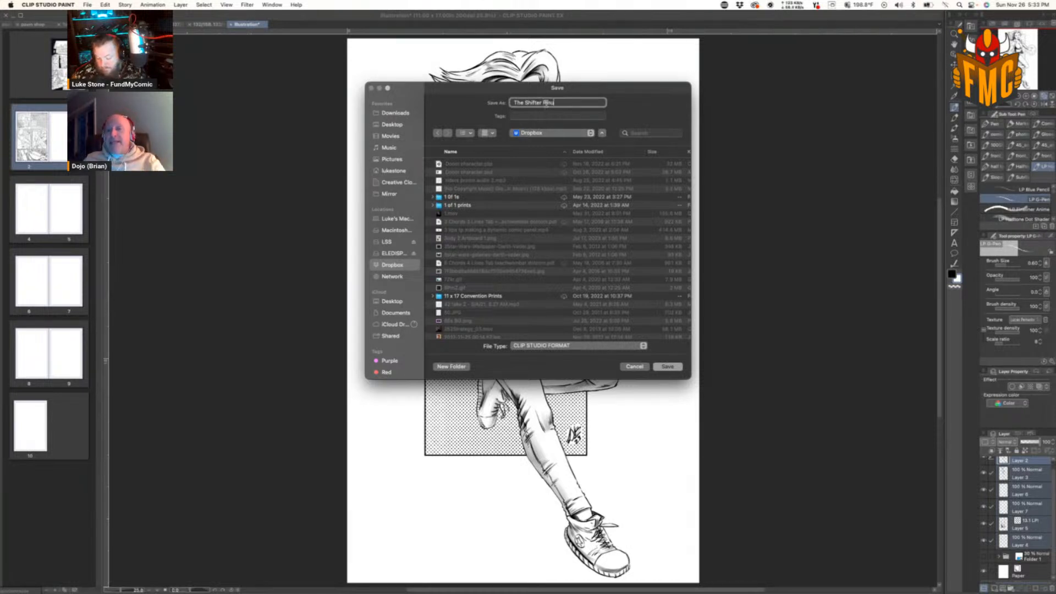
text(up)
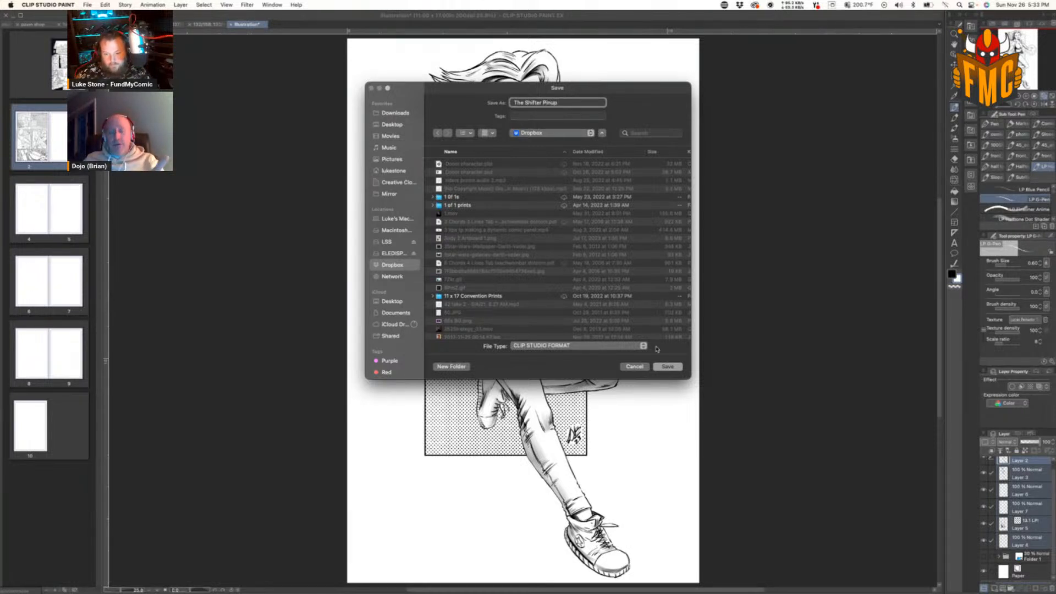
click(667, 367)
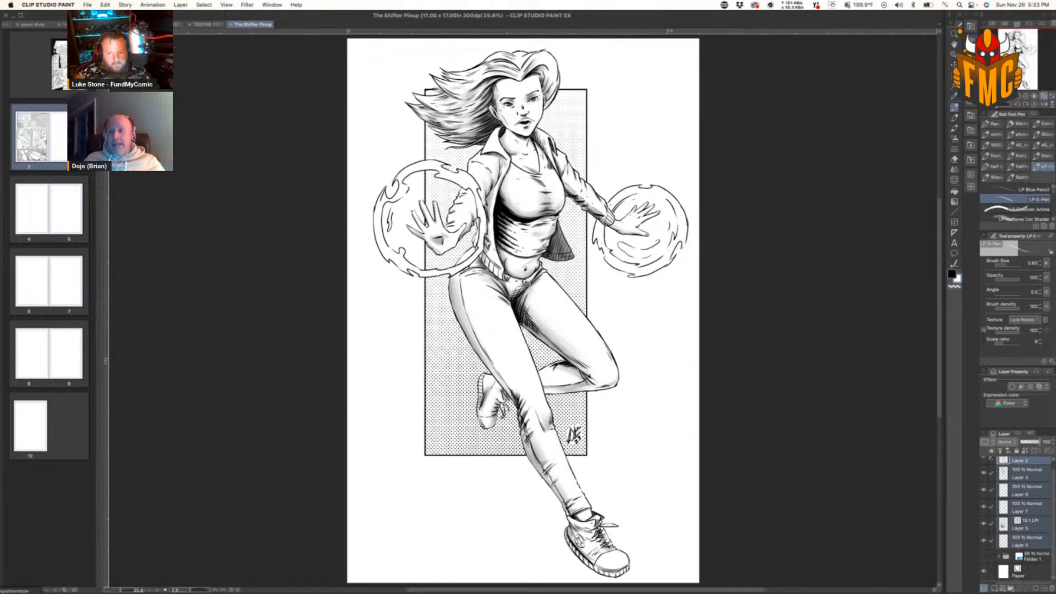
Step: Export the pinup as a single-layer TIFF named "The Shifter Pinup" to Dropbox, in RGB color at 100% scale
click(87, 5)
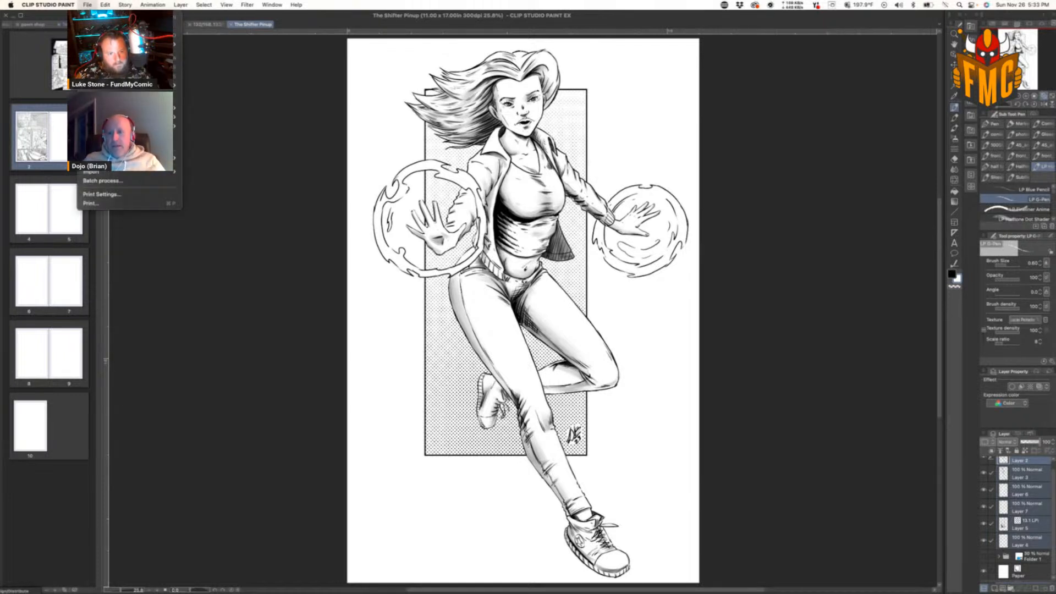
mouse_move(159, 108)
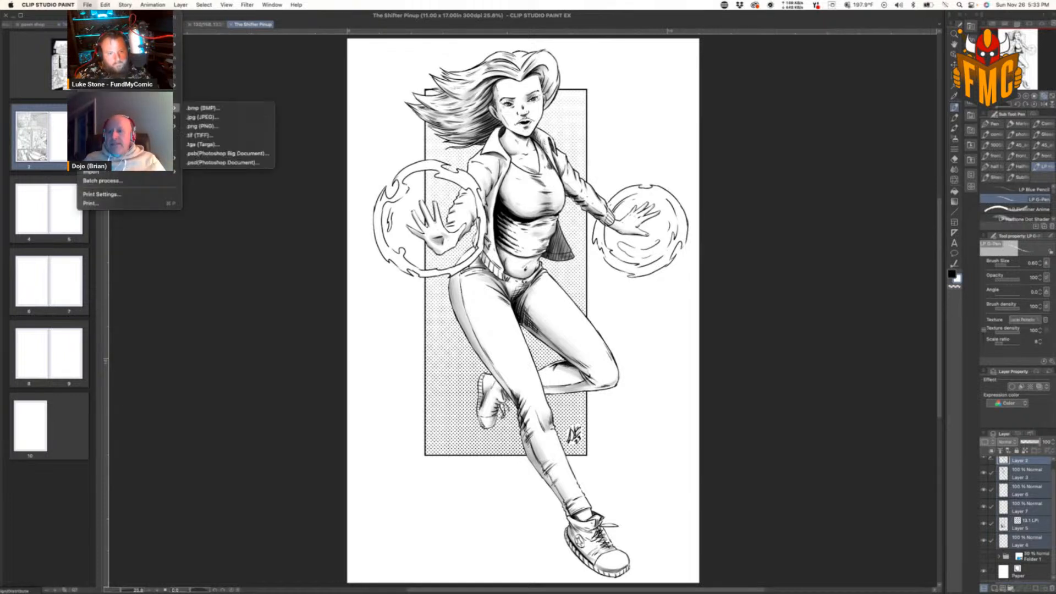
click(211, 136)
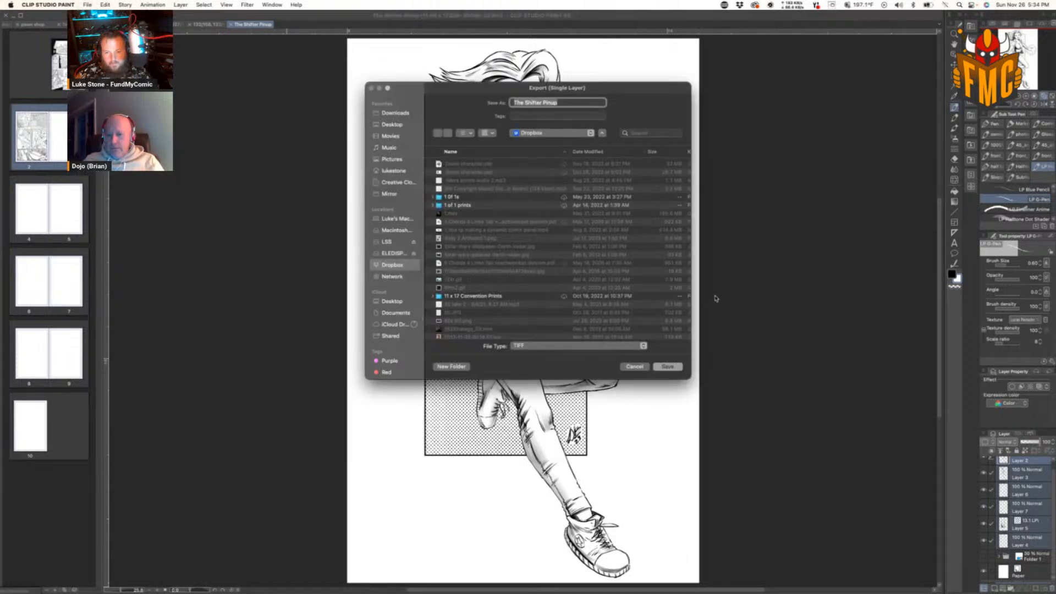
click(667, 366)
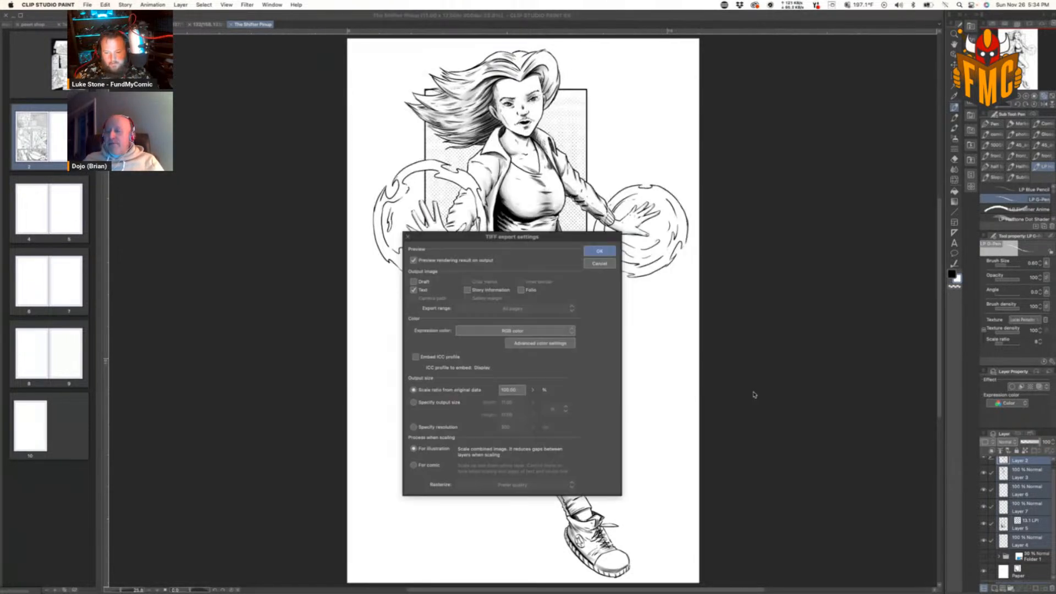
click(600, 251)
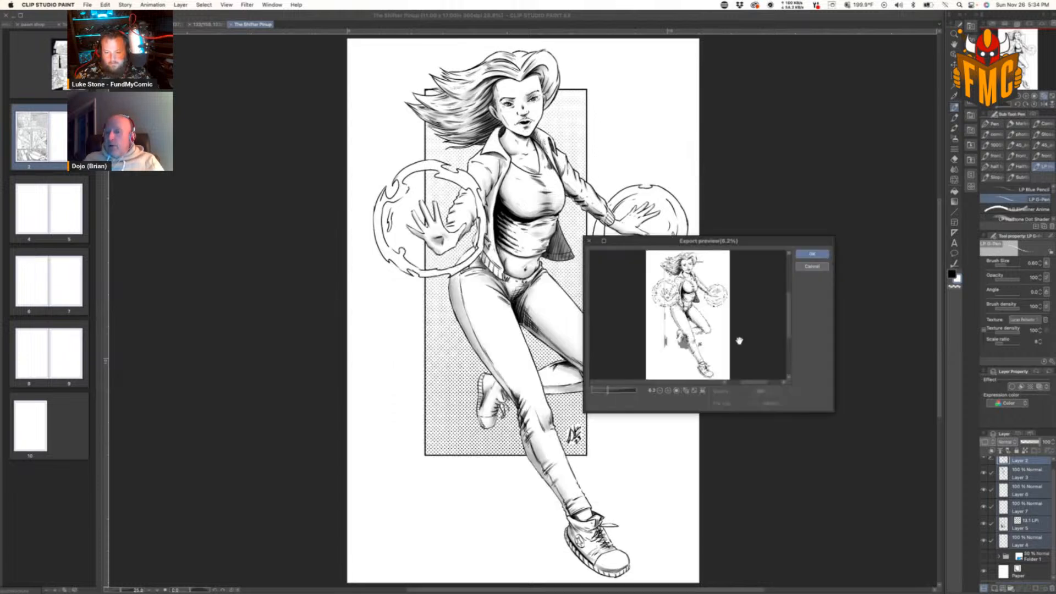
click(812, 254)
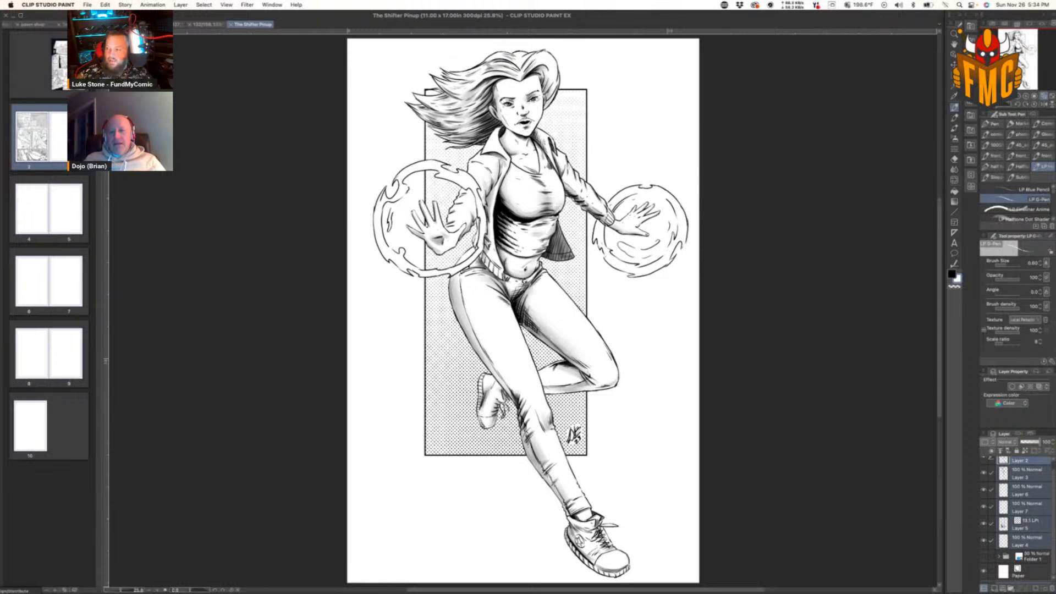
Step: View the whole 134/135 comic spread upright, and return to The Shifter Pinup
key(super+Tab)
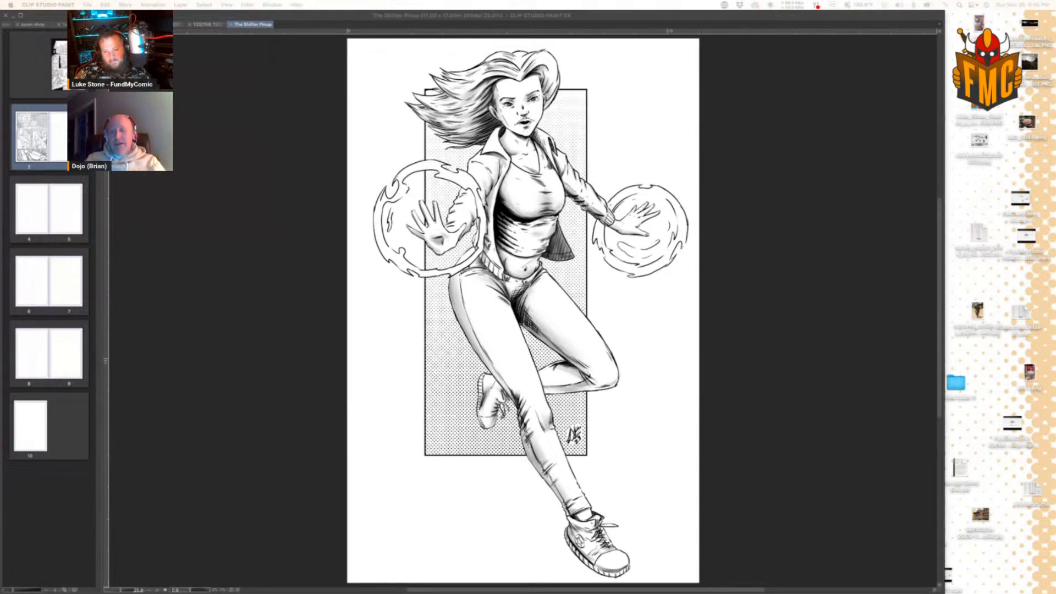
click(887, 328)
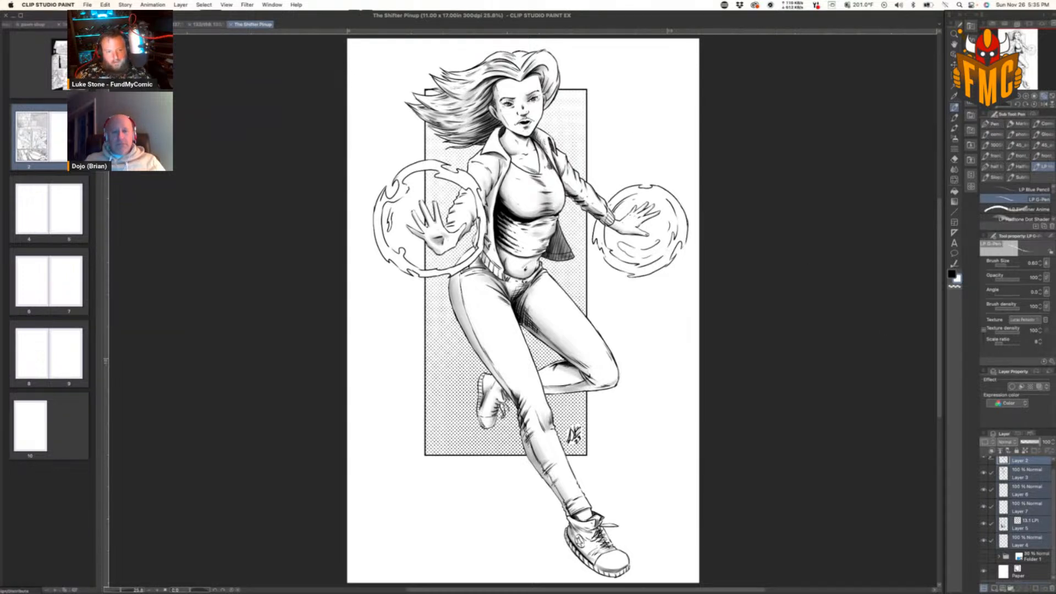
click(126, 25)
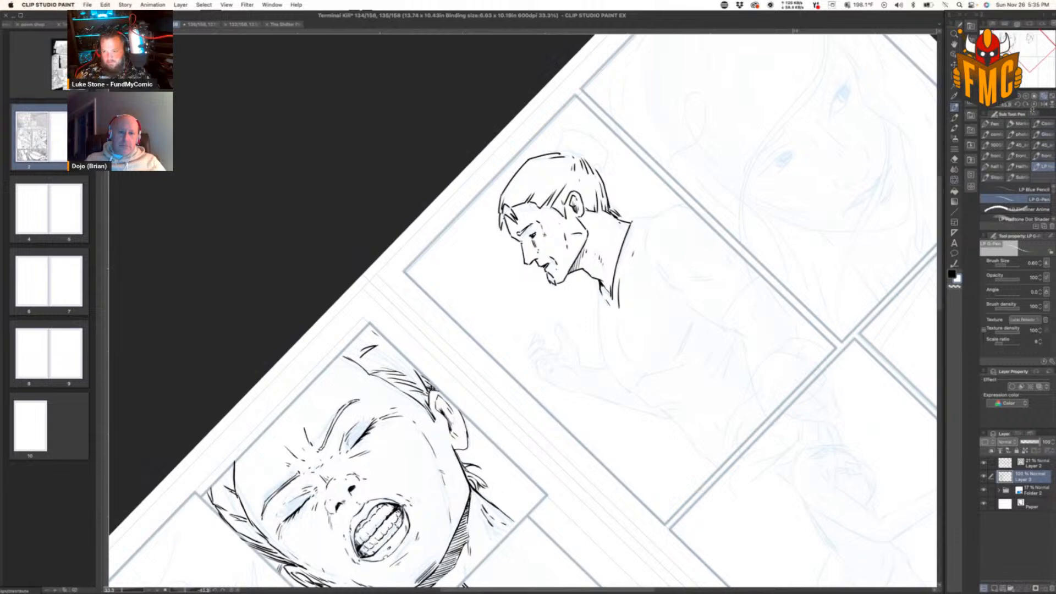
click(1044, 97)
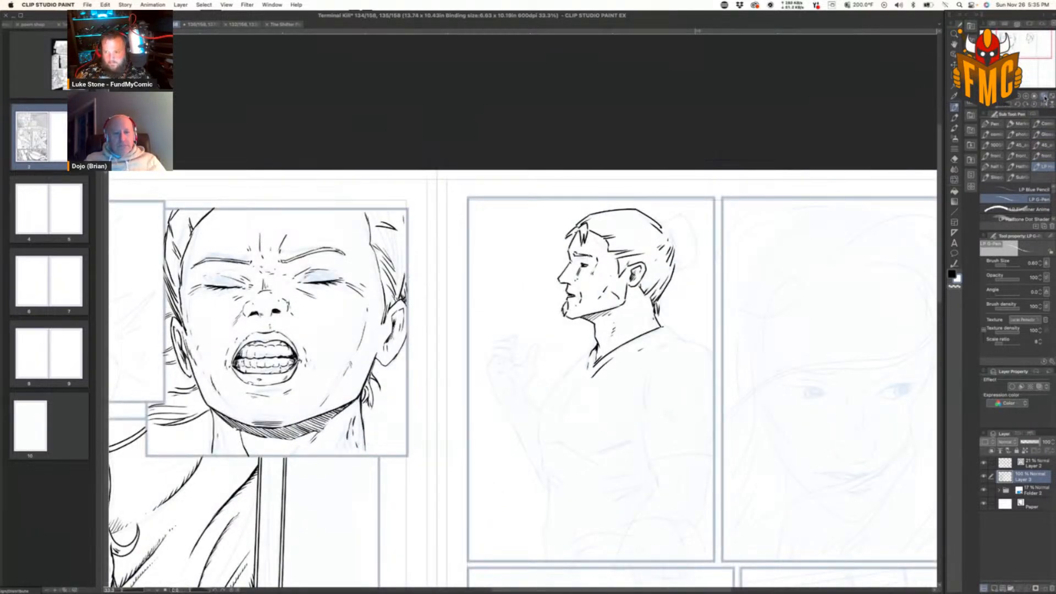
click(1045, 97)
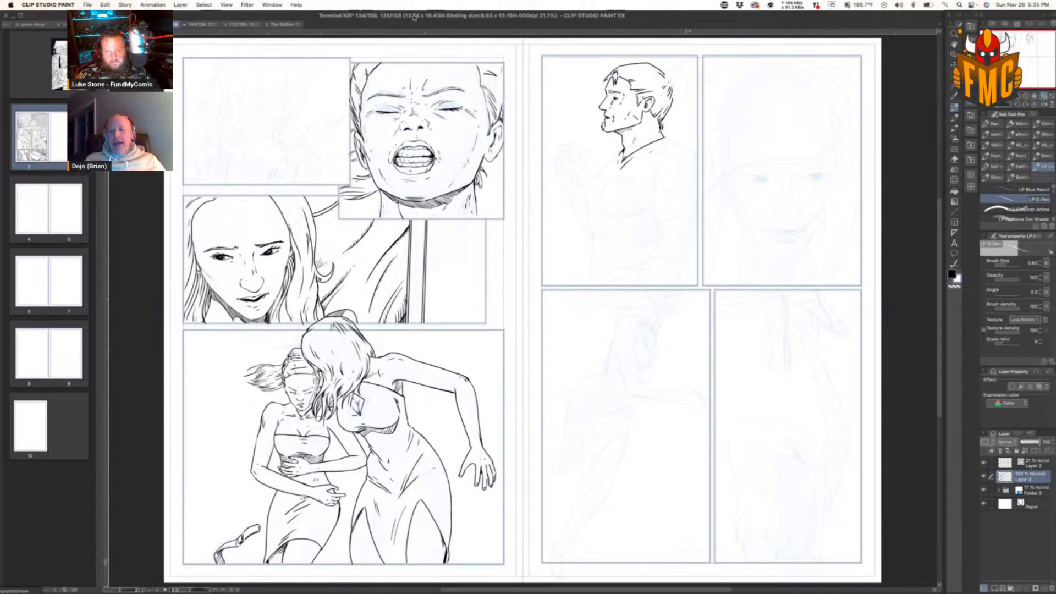
click(291, 24)
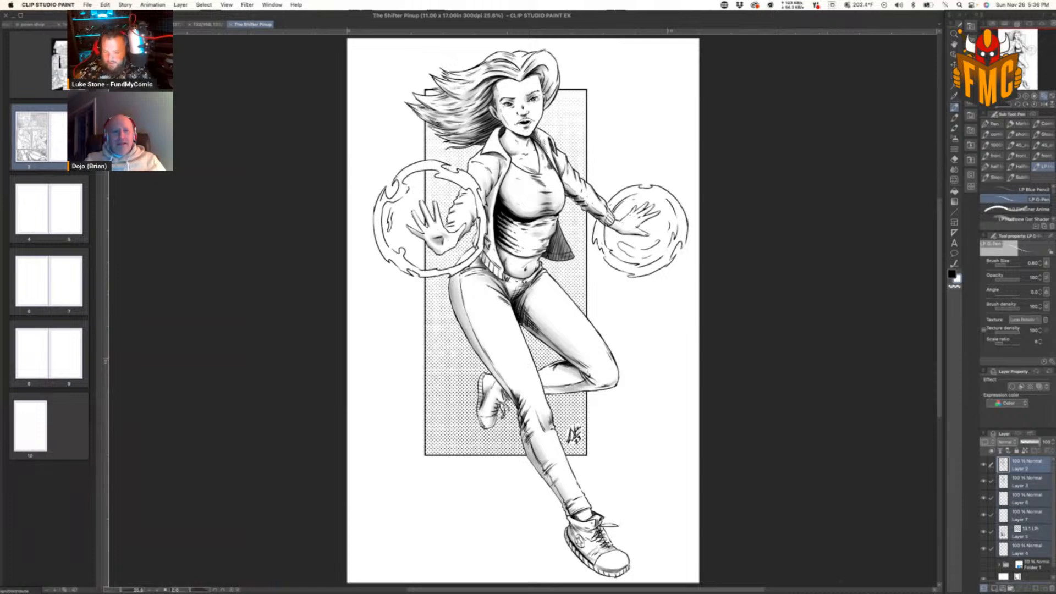
Step: Switch to the Safari window with The Shifter campaign on FundMyComic and look over its trailer, description, funding status and rewards
mouse_move(841, 591)
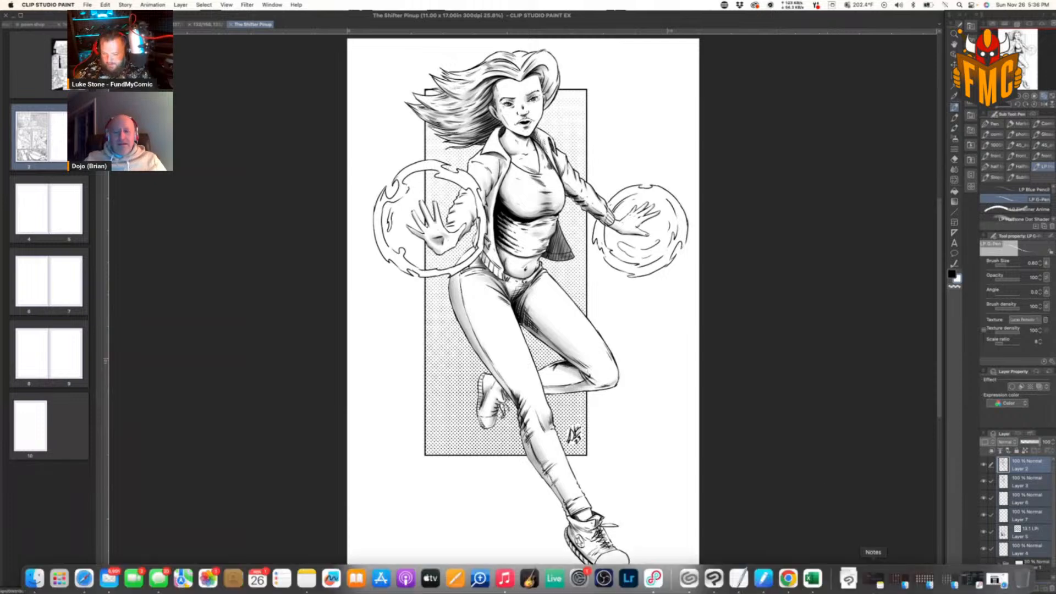
click(998, 577)
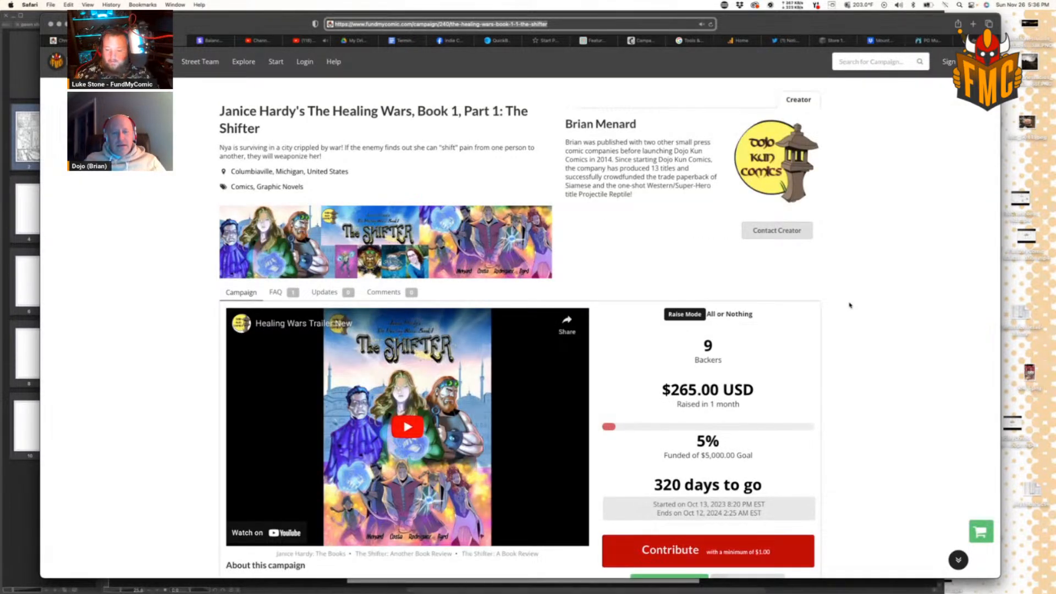
scroll(850, 305, down, 2)
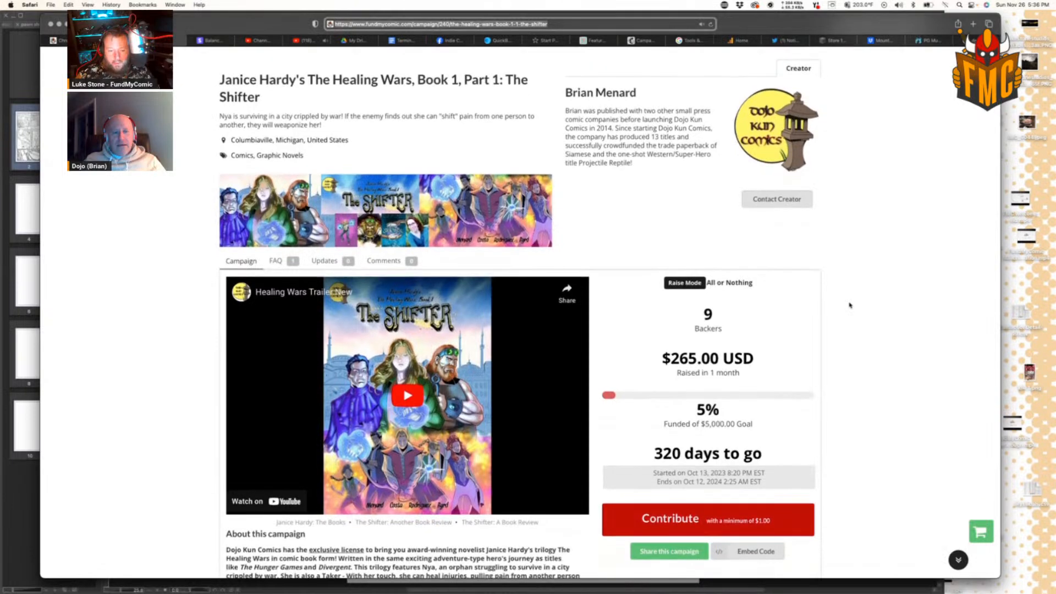
scroll(850, 306, down, 5)
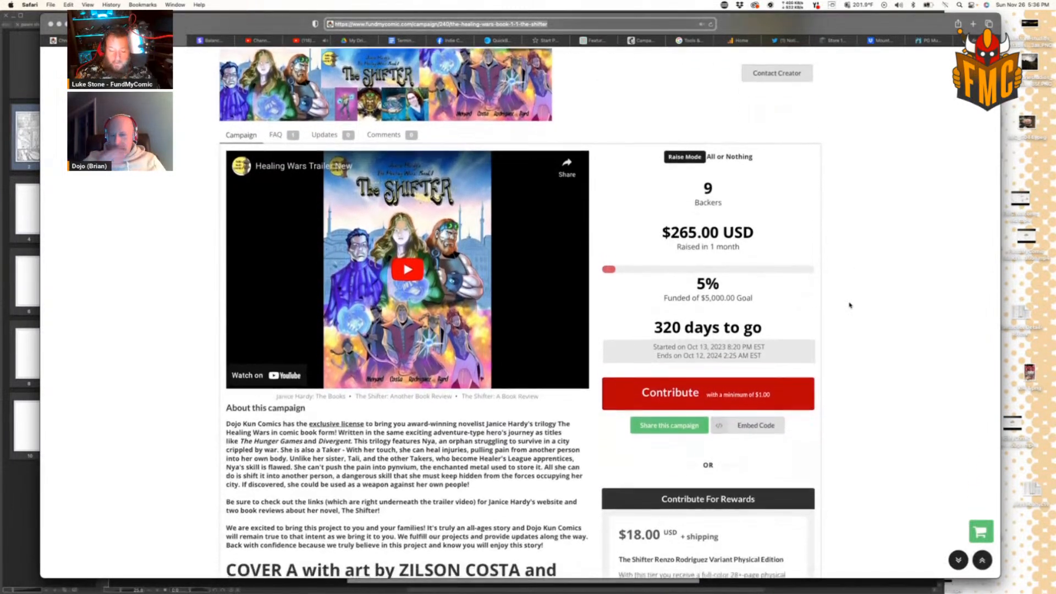
scroll(850, 305, down, 3)
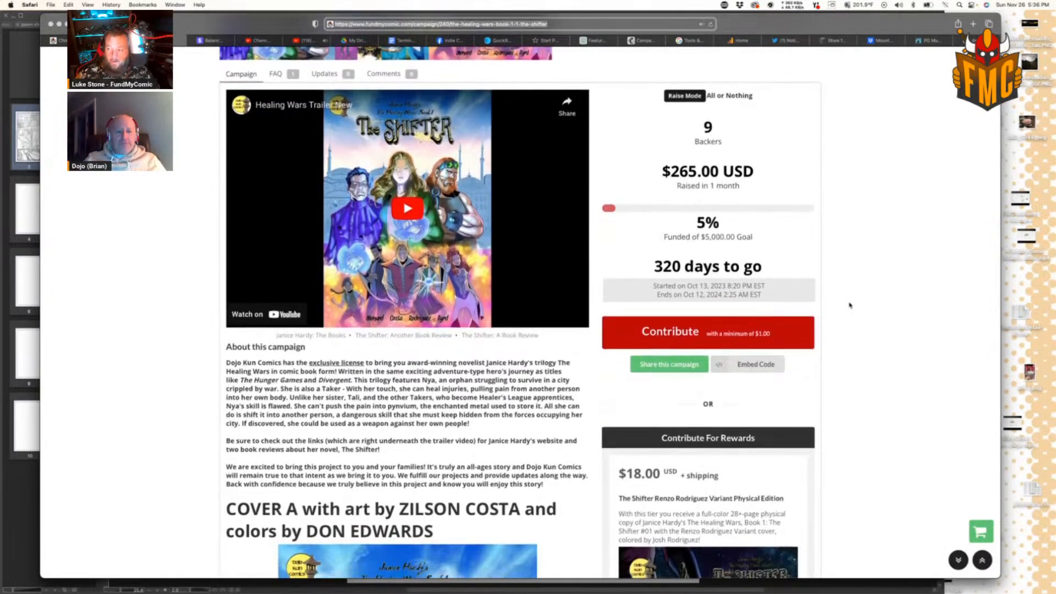
scroll(851, 305, down, 1)
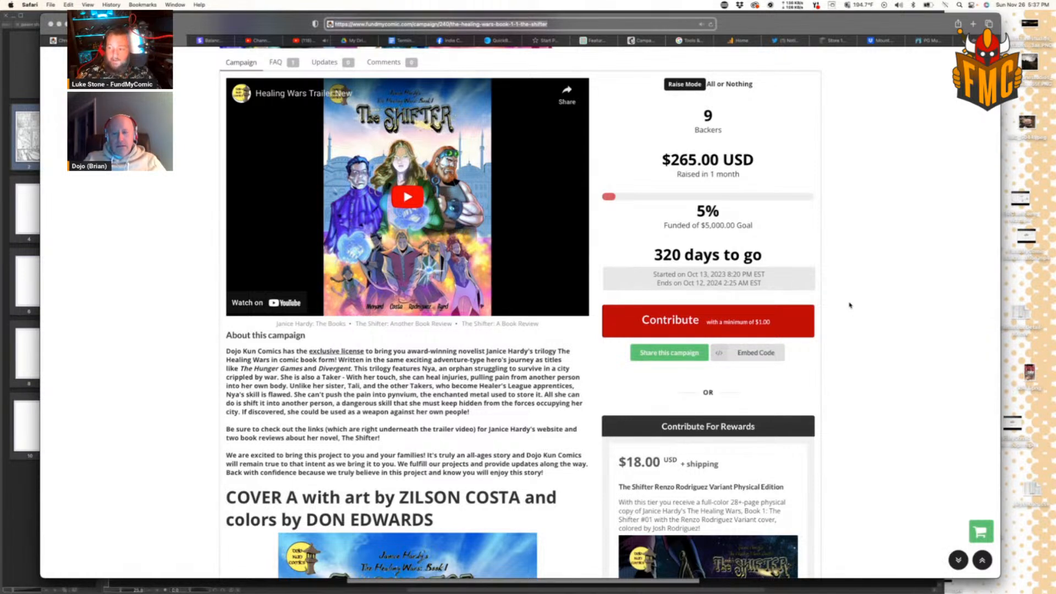
scroll(850, 305, down, 2)
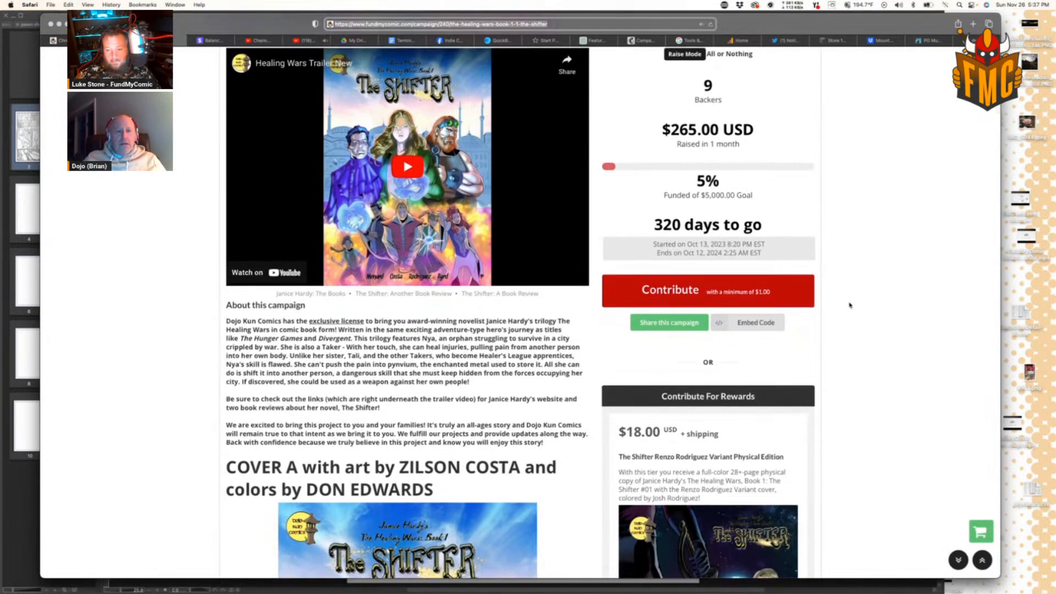
Step: Examine the campaign's description, Cover A, variant reward and funding status
scroll(850, 306, down, 3)
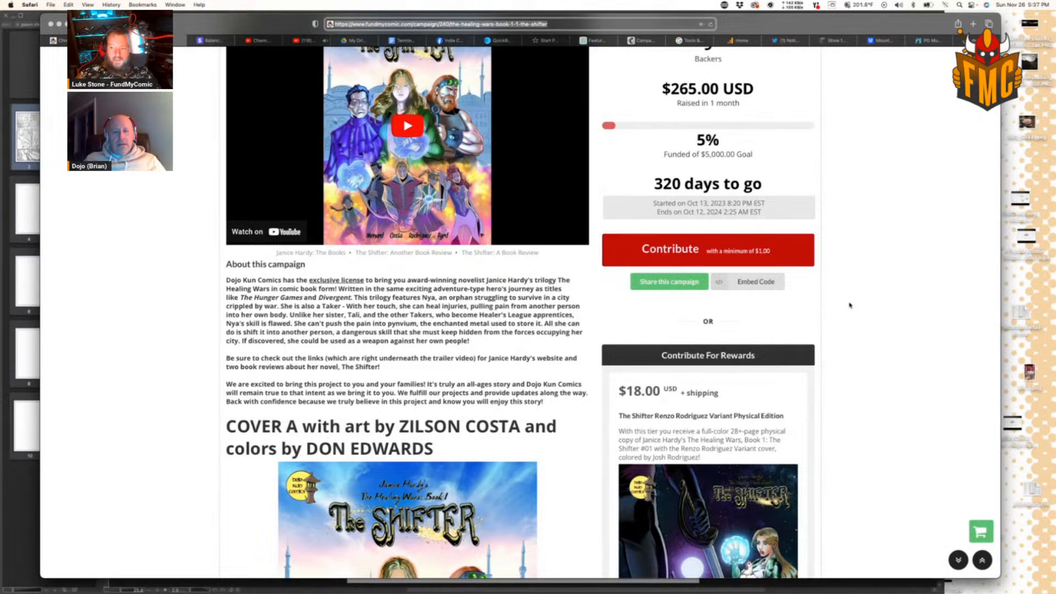
scroll(850, 306, down, 2)
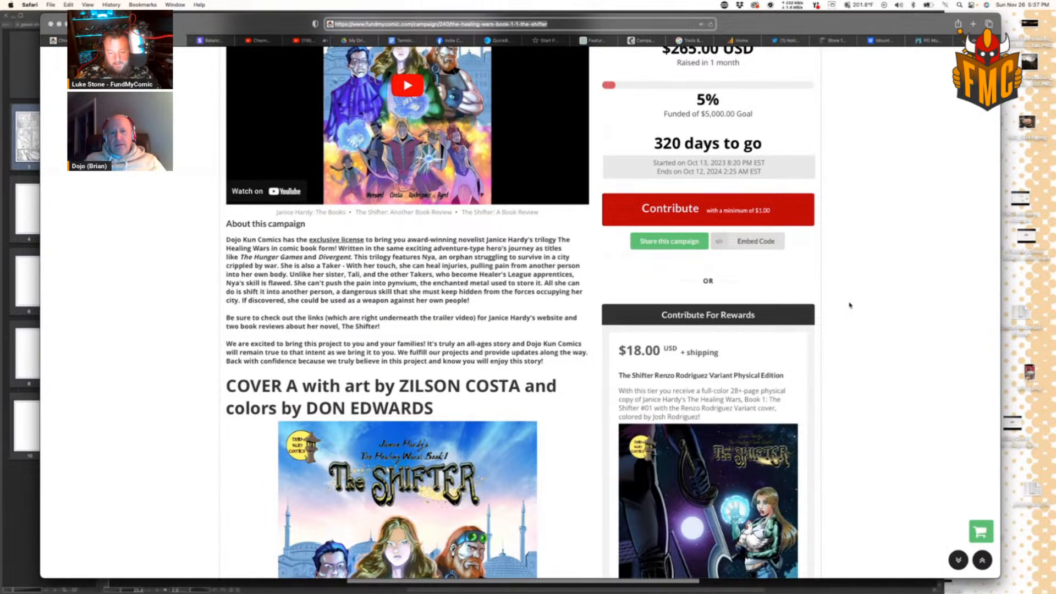
scroll(850, 305, down, 1)
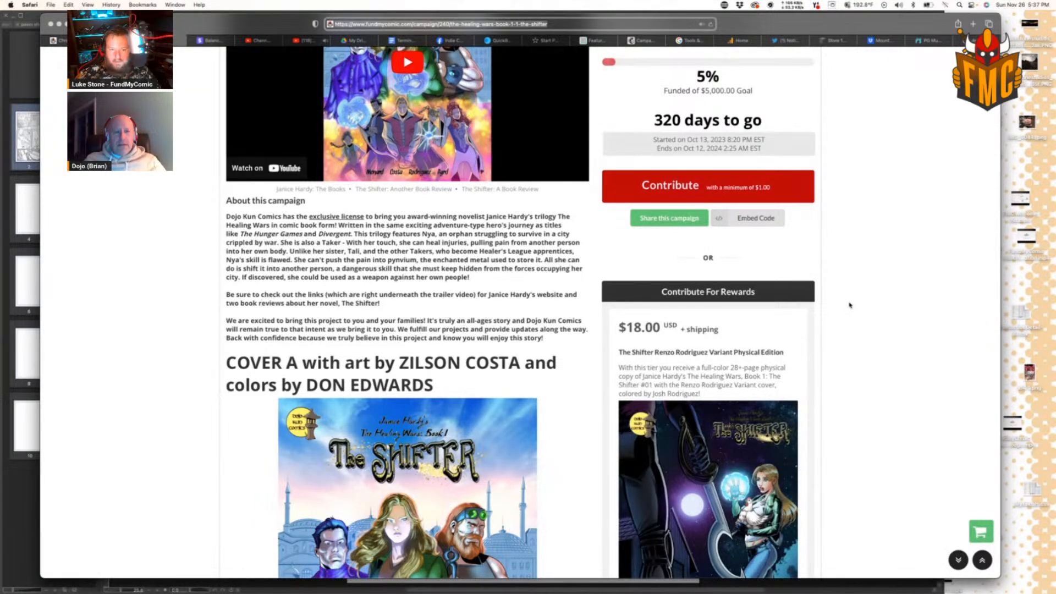
scroll(850, 305, up, 1)
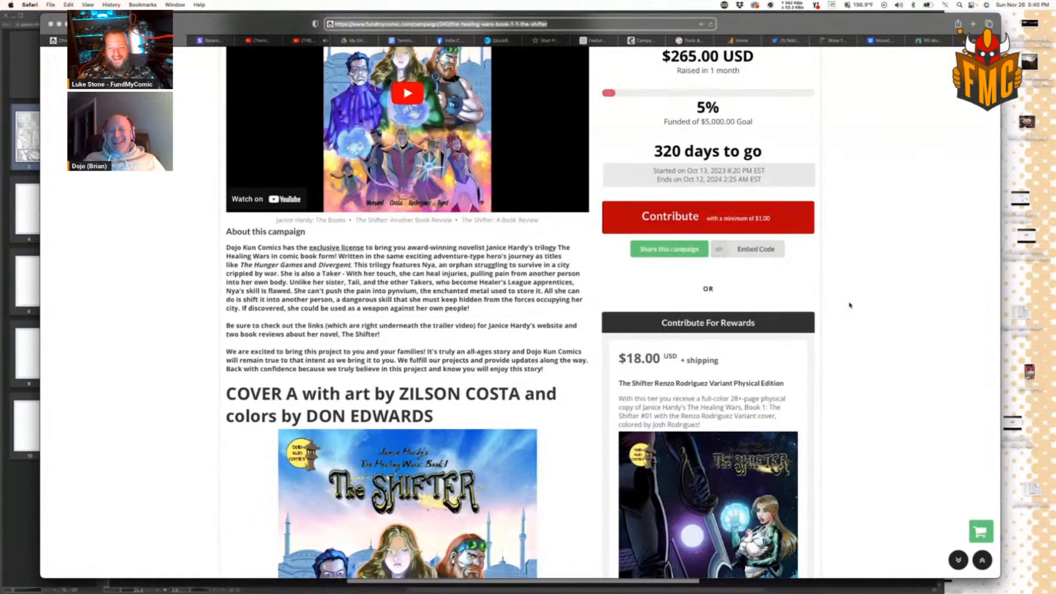
scroll(850, 306, up, 5)
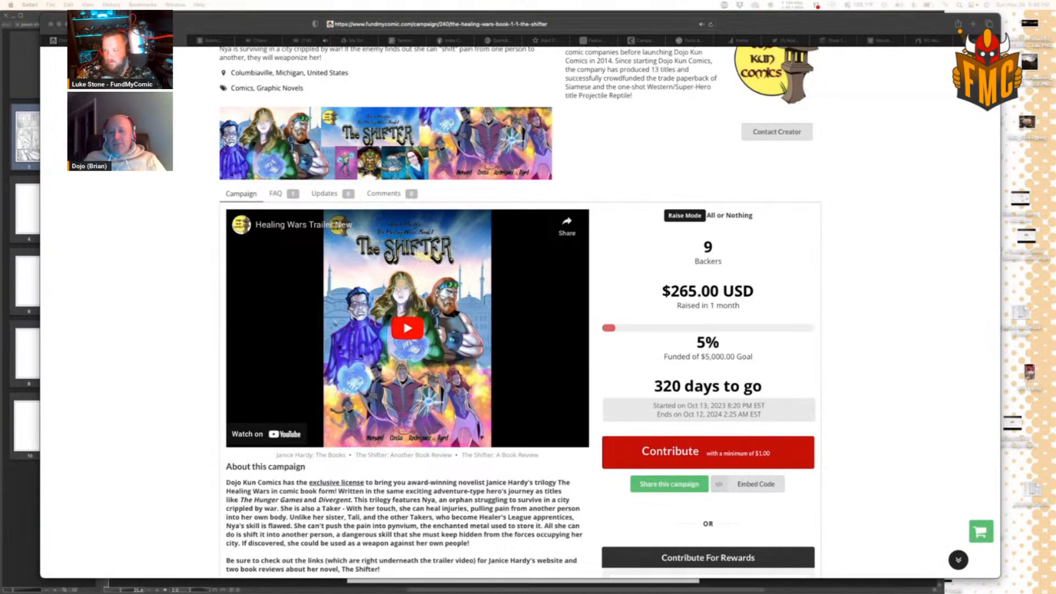
Step: Reload The Shifter campaign page and go back to its trailer video and funding figures
click(870, 284)
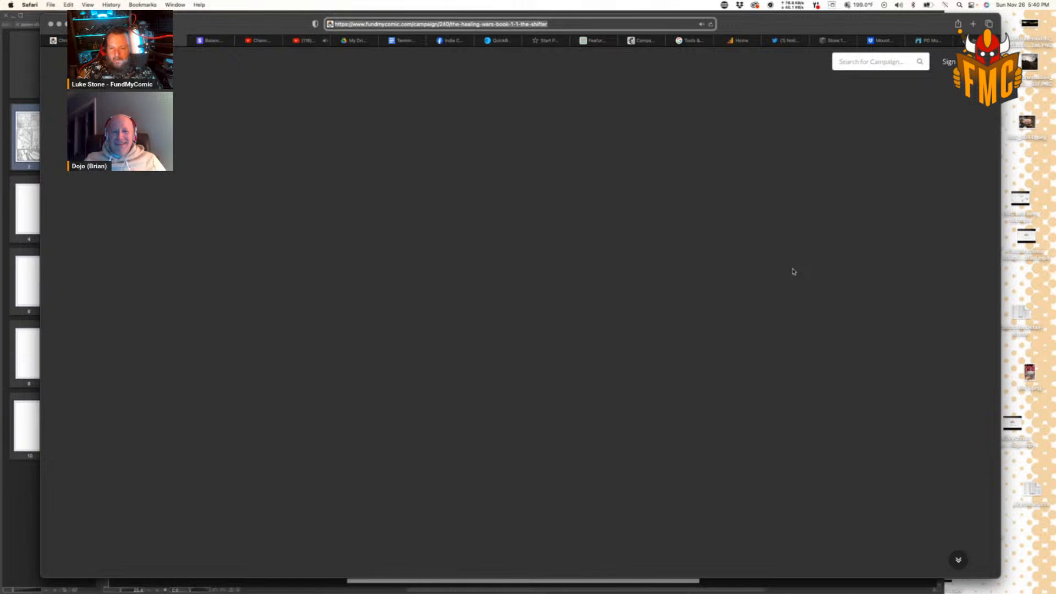
click(711, 24)
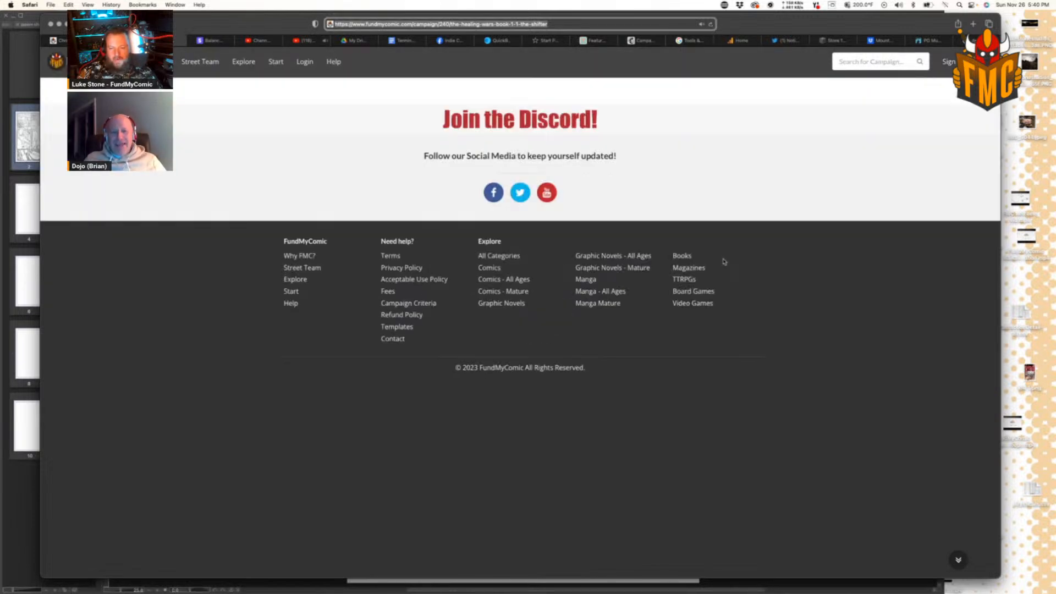
scroll(767, 374, down, 5)
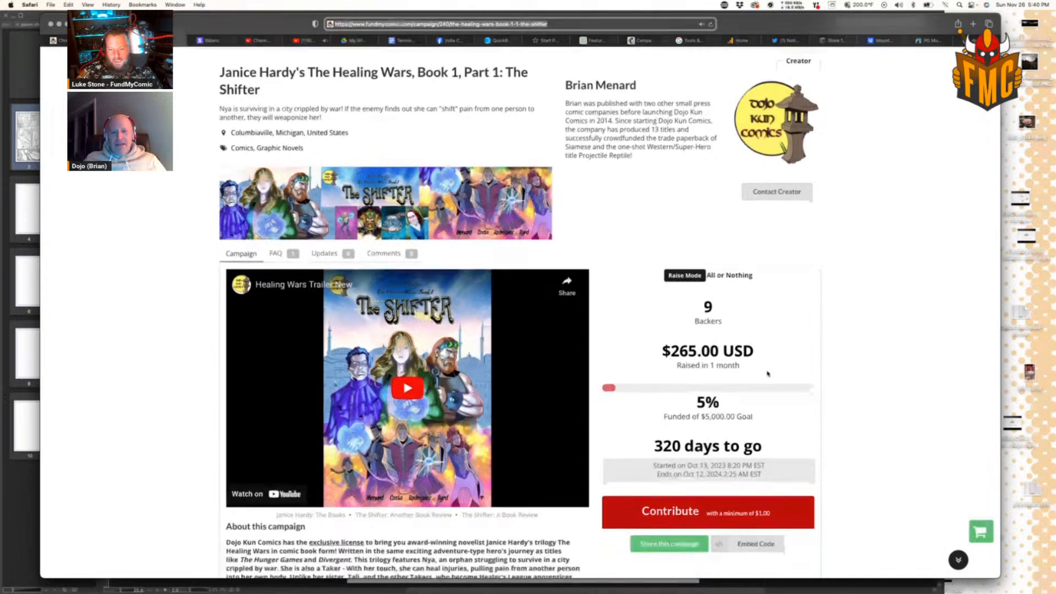
scroll(768, 374, up, 1)
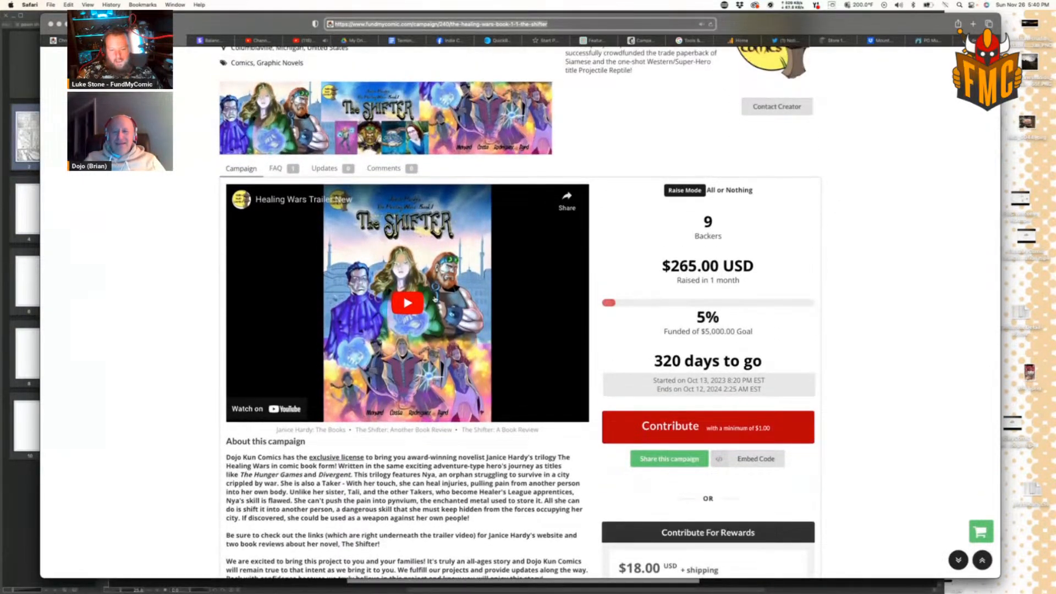
scroll(498, 313, up, 2)
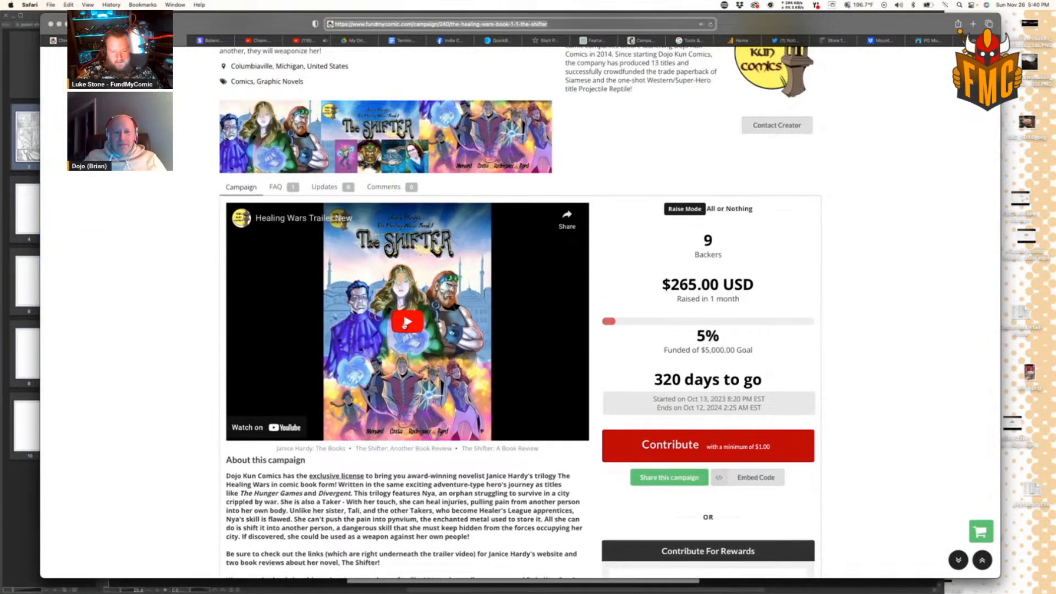
Step: Play the Healing Wars trailer on the campaign page and enlarge the page around the video
click(407, 323)
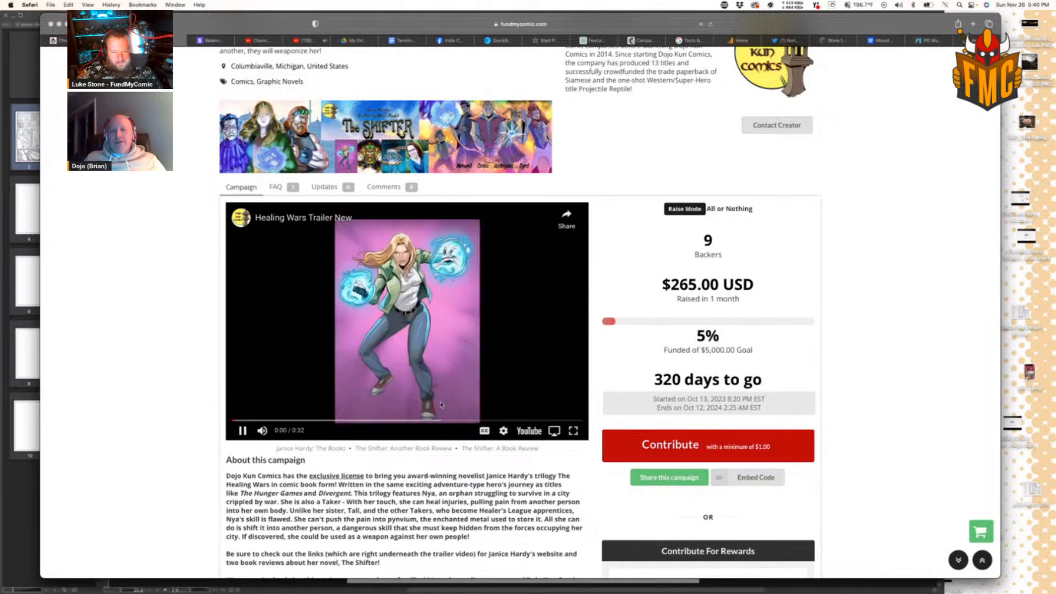
scroll(516, 365, up, 5)
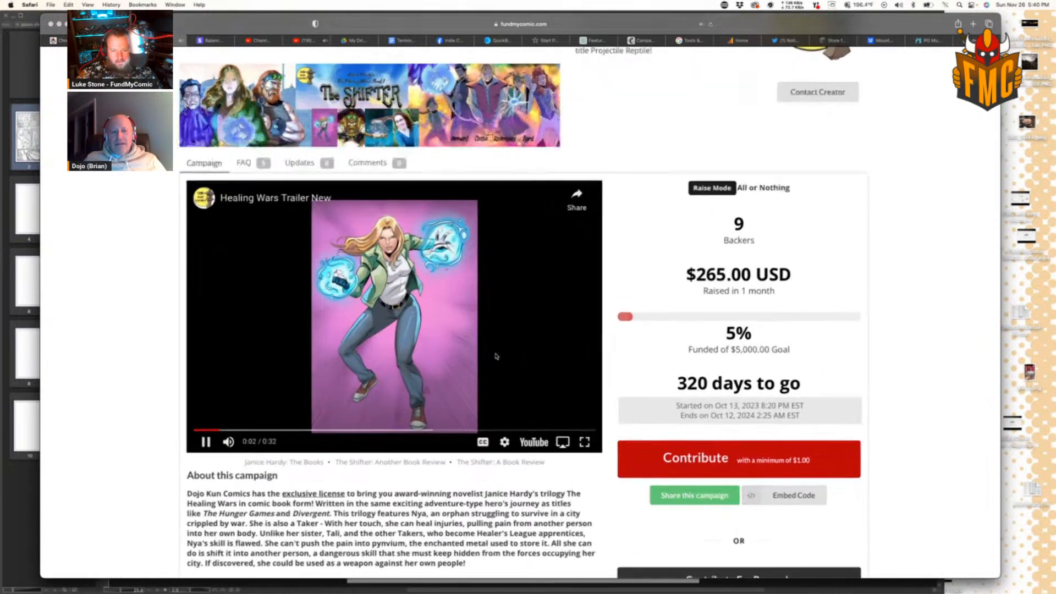
scroll(496, 356, left, 3)
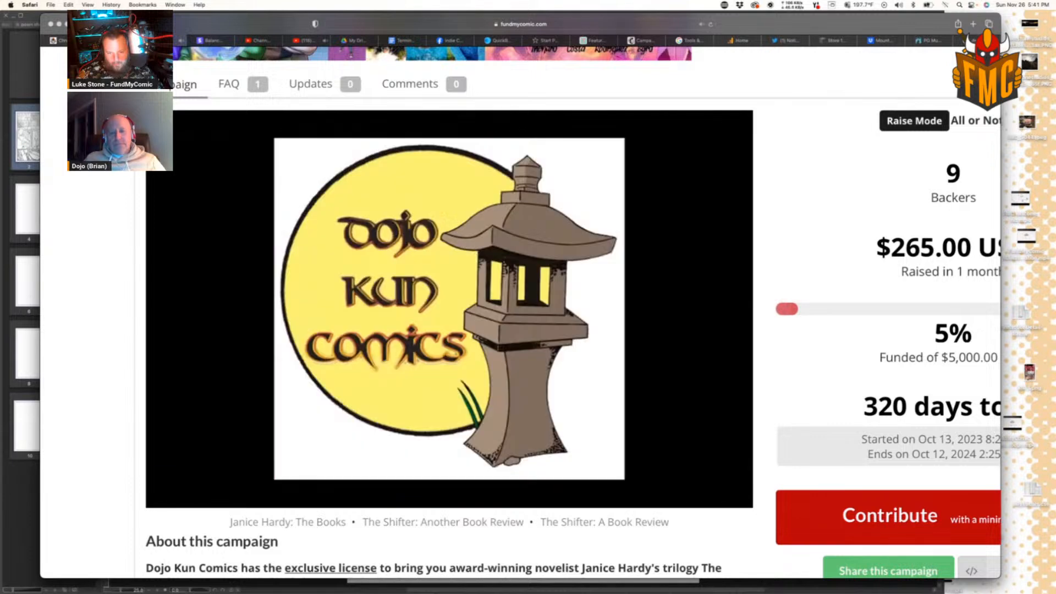
Step: Return to The Shifter Pinup in Clip Studio Paint, select only Layer 2, and check its line art by hiding and showing it
click(59, 25)
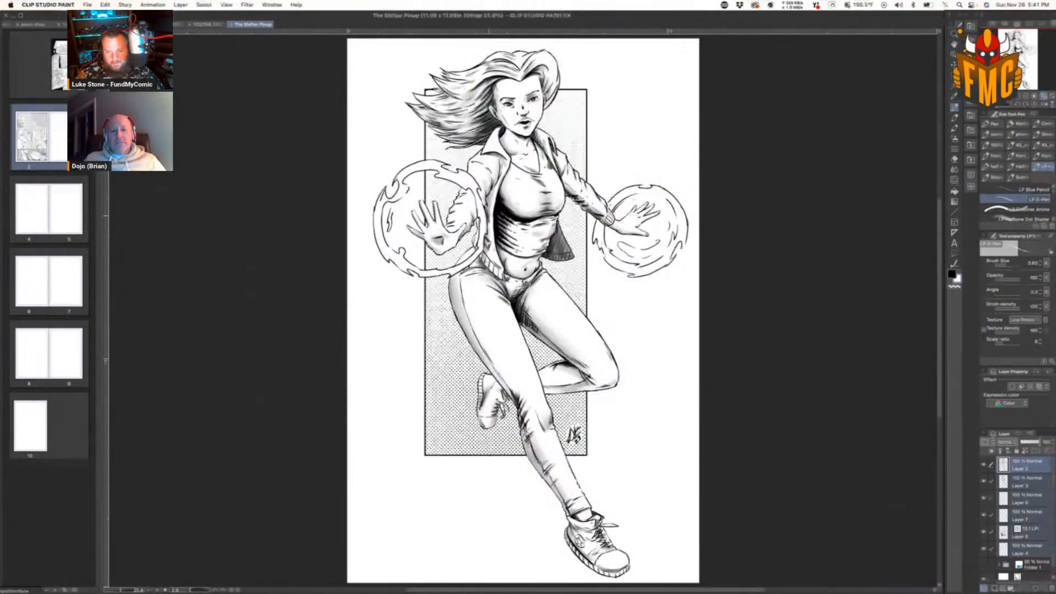
click(1040, 467)
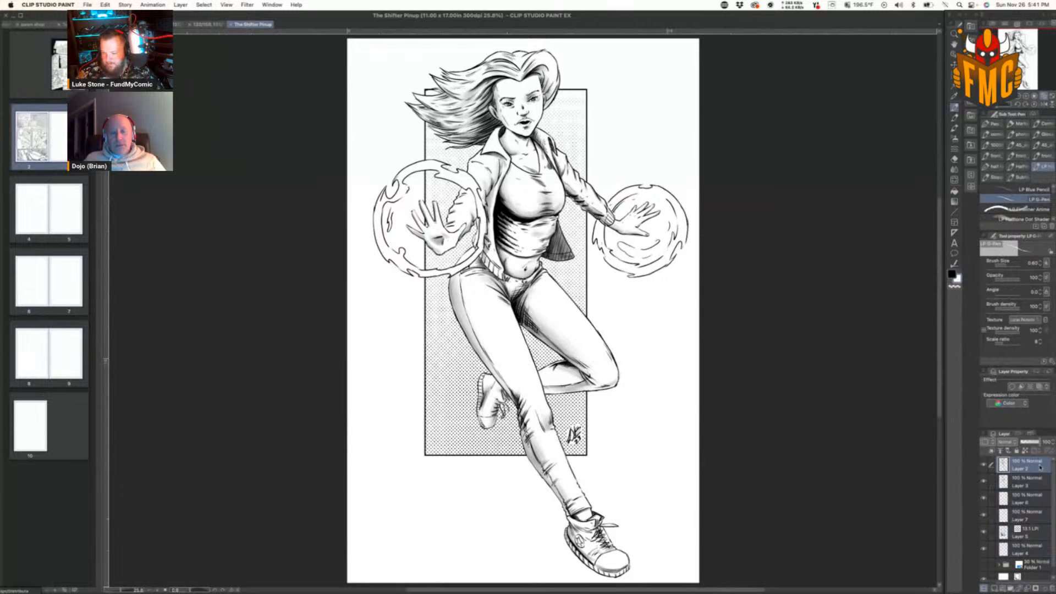
click(984, 465)
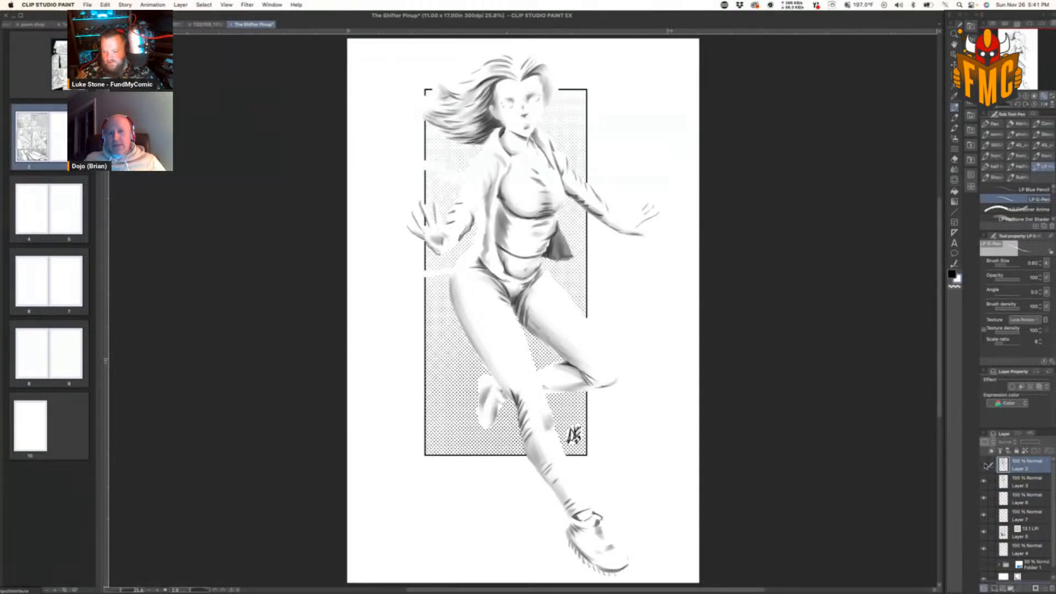
click(984, 465)
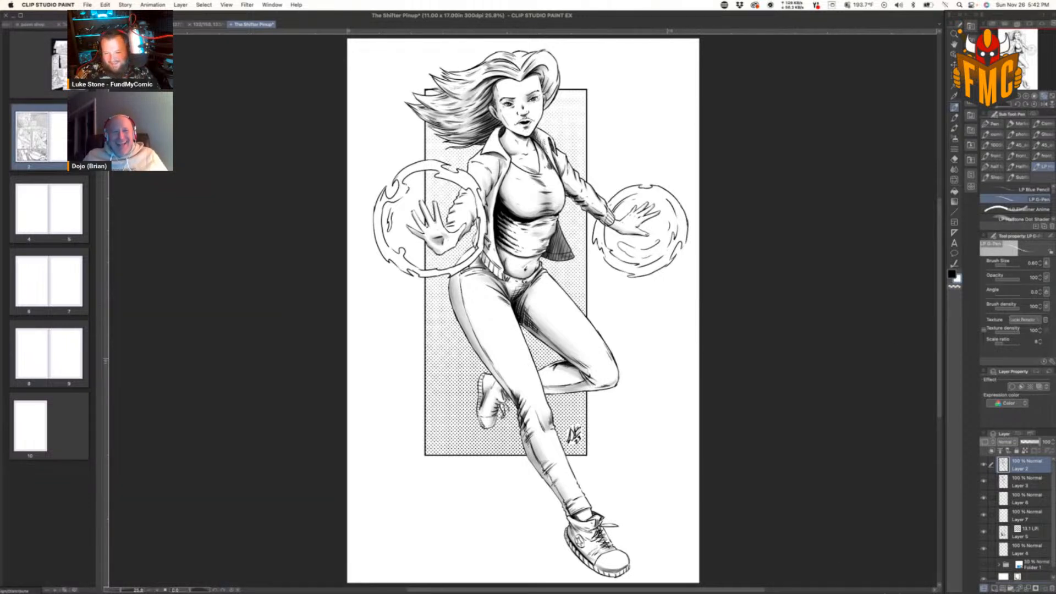
Step: Reopen the campaign page in Safari and examine the Cover A and variant cover artwork up close, especially the heroine's hands
mouse_move(899, 578)
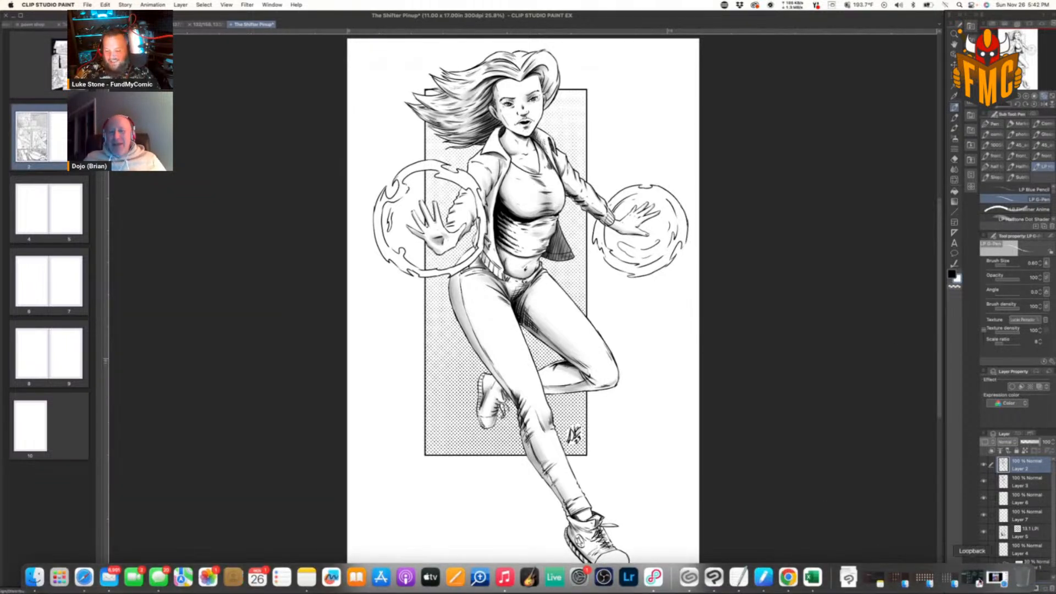
click(997, 579)
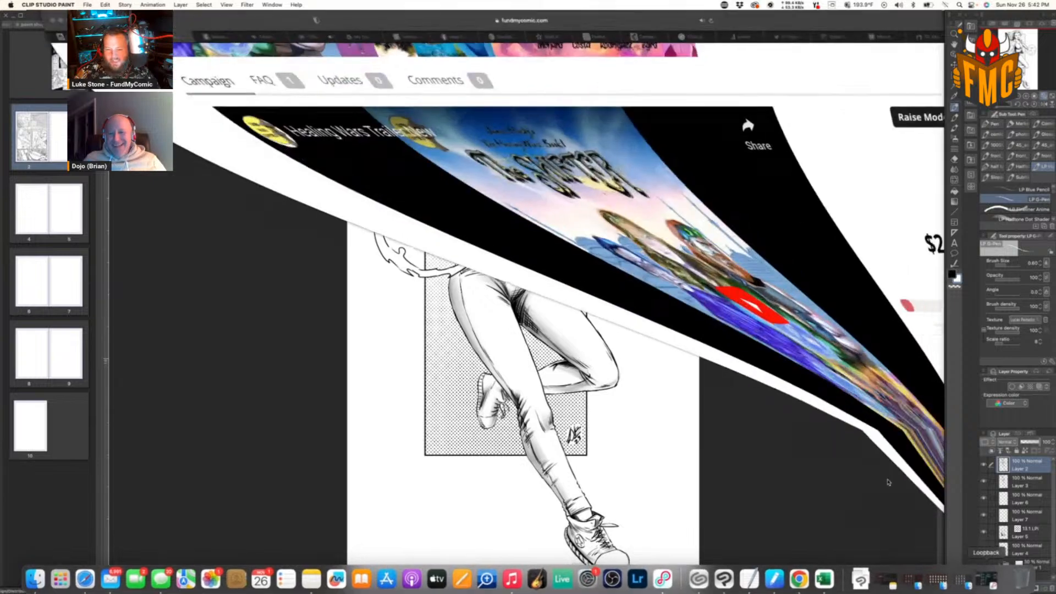
scroll(665, 323, down, 4)
scroll(666, 323, up, 5)
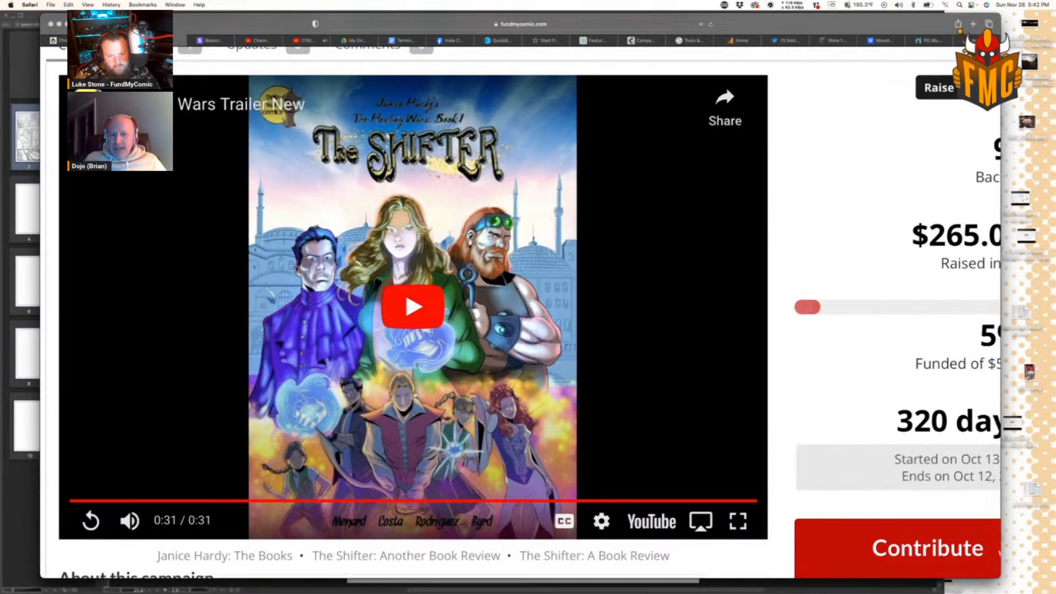
scroll(412, 380, down, 3)
scroll(415, 393, down, 9)
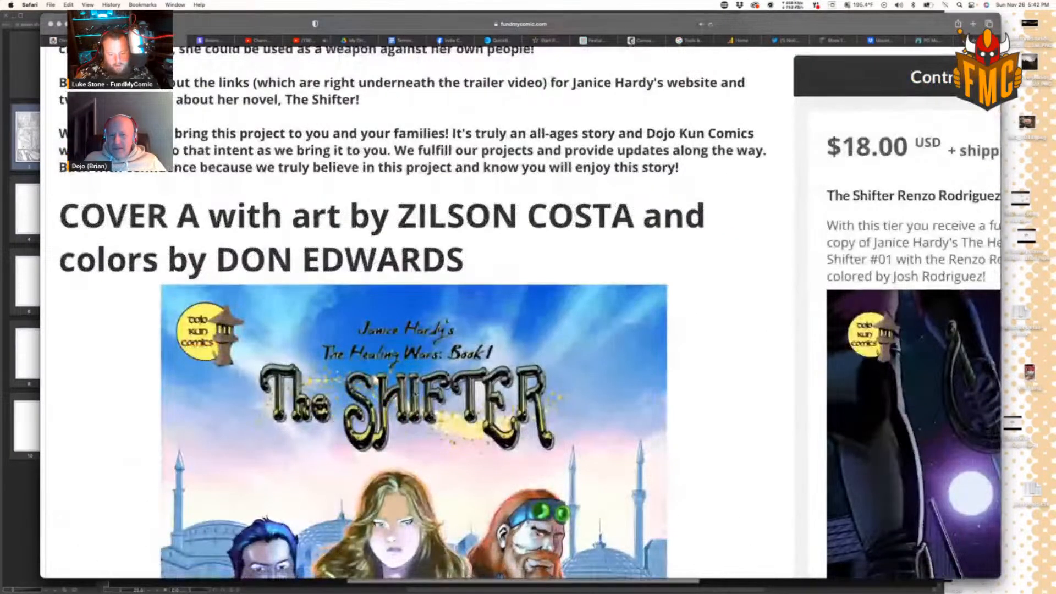
scroll(416, 394, down, 4)
scroll(417, 393, down, 3)
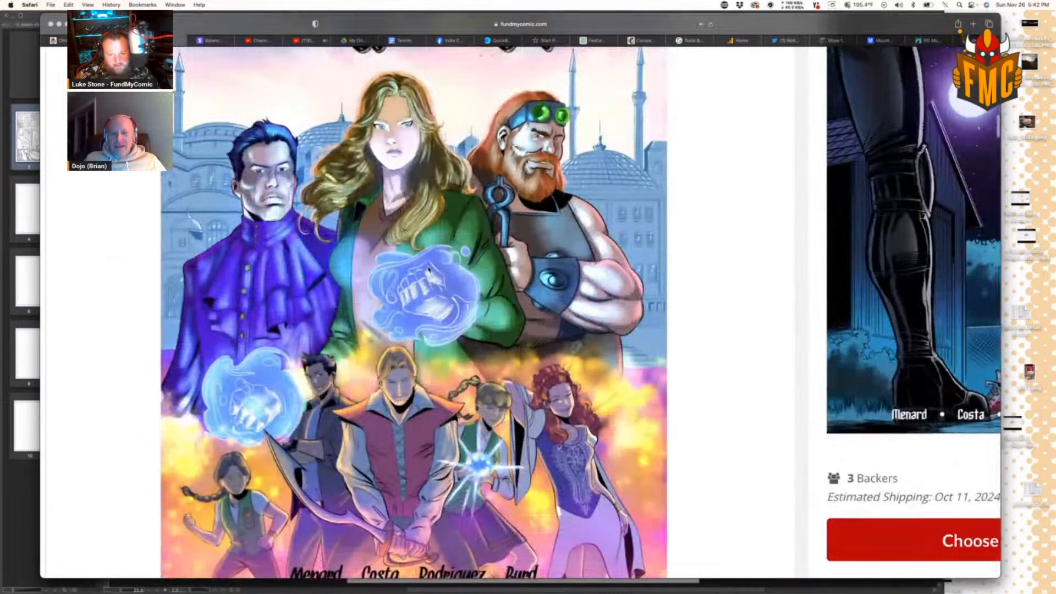
scroll(325, 410, down, 4)
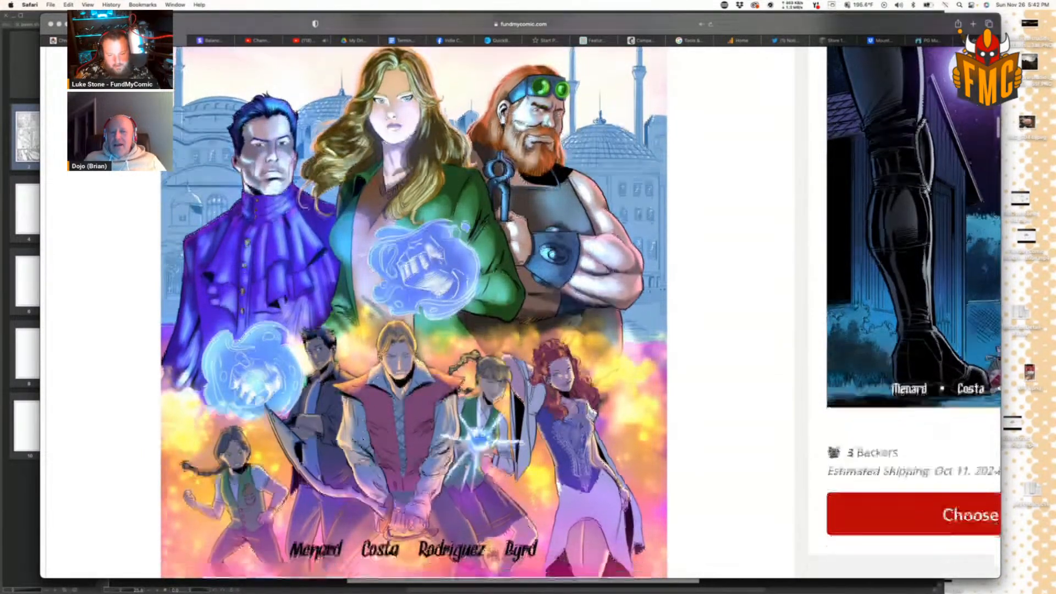
scroll(362, 440, down, 13)
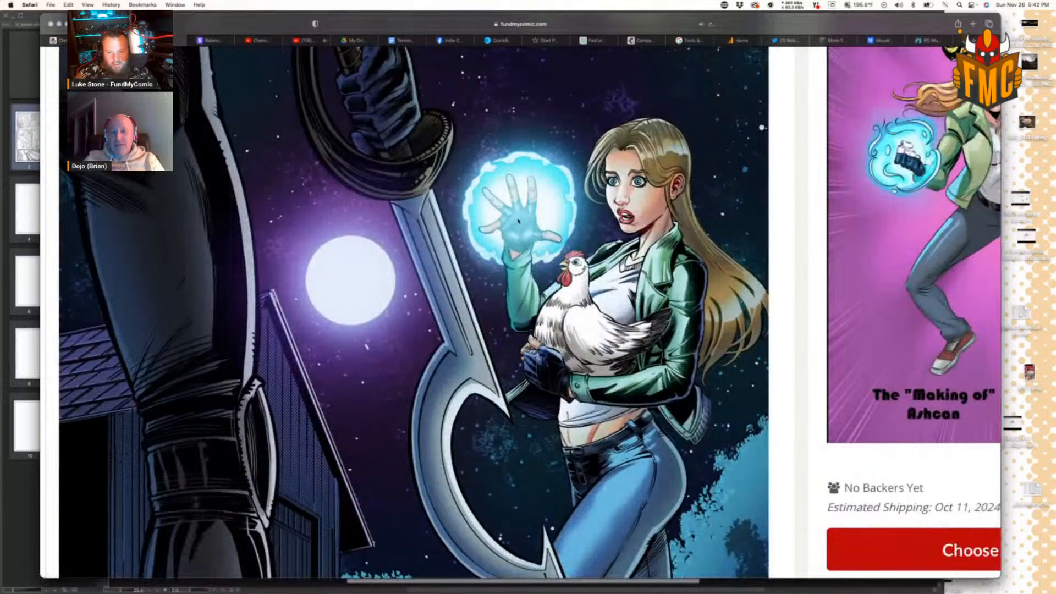
scroll(498, 335, down, 3)
scroll(498, 334, up, 3)
scroll(498, 335, up, 4)
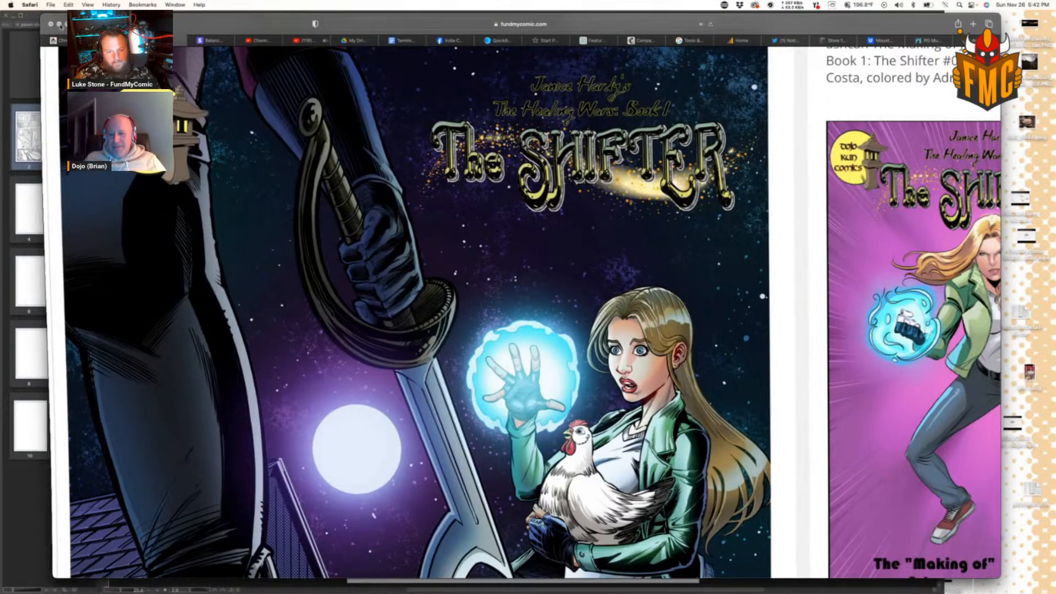
Step: Return to the pinup and ink finger bands and palm details on both of the heroine's hands on Layer 2, undoing misplaced strokes
click(60, 25)
scroll(554, 305, up, 5)
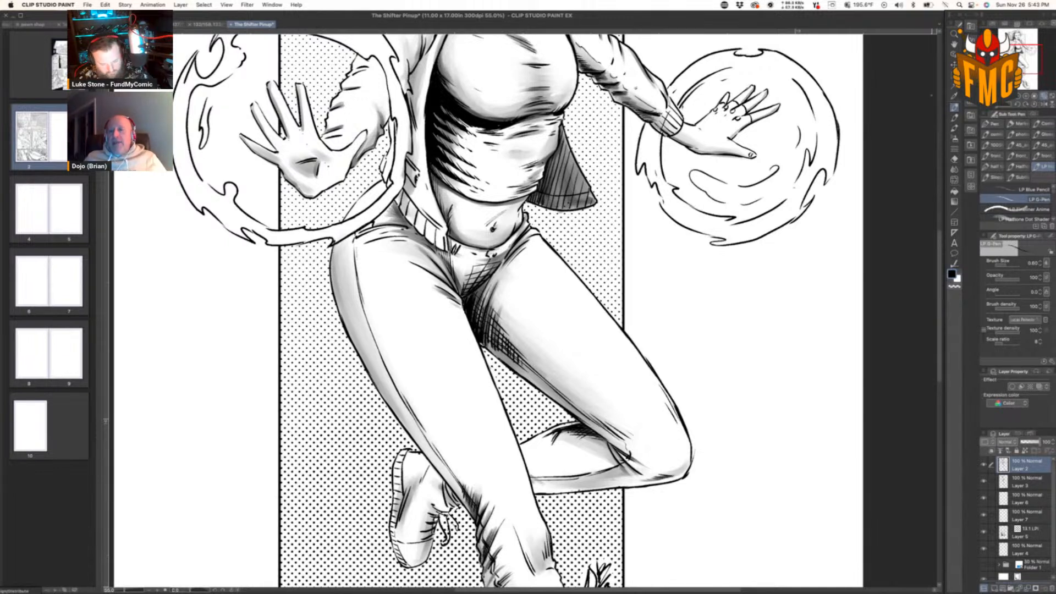
key(super+z)
key(super+z)
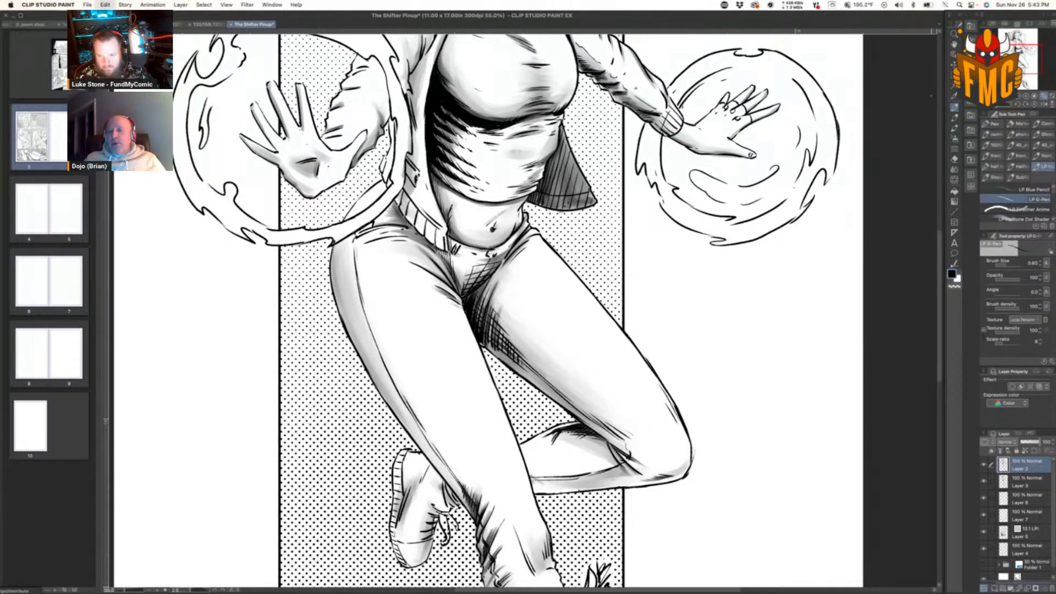
key(super+z)
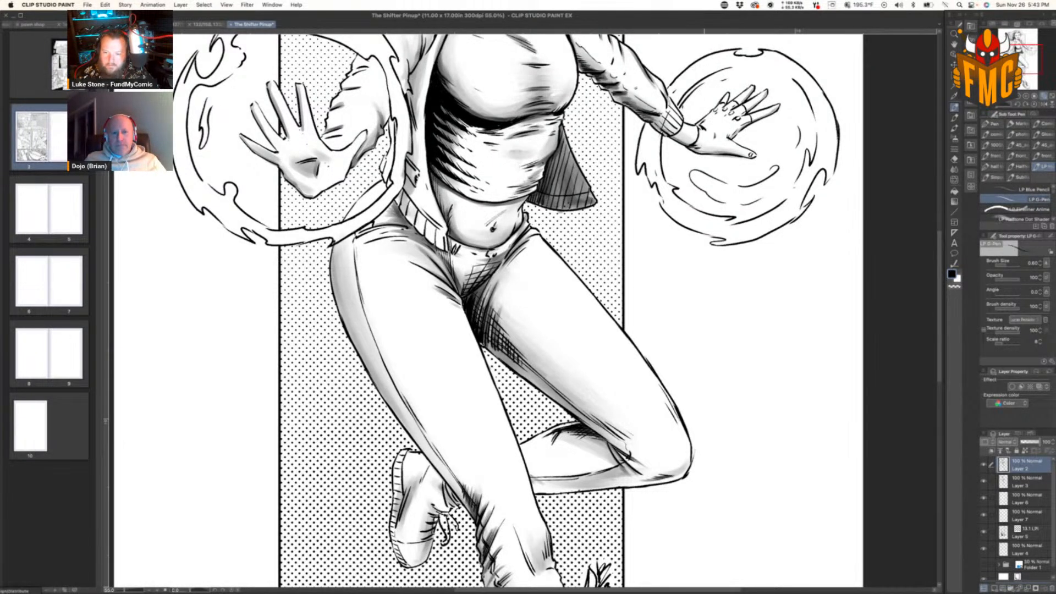
drag(705, 127, 714, 122)
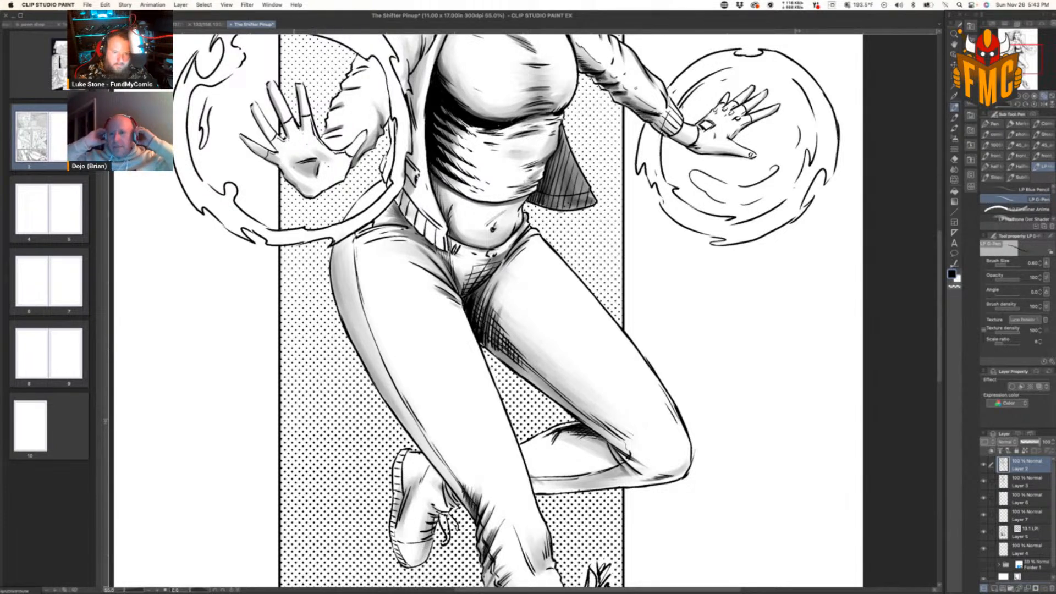
drag(319, 161, 312, 177)
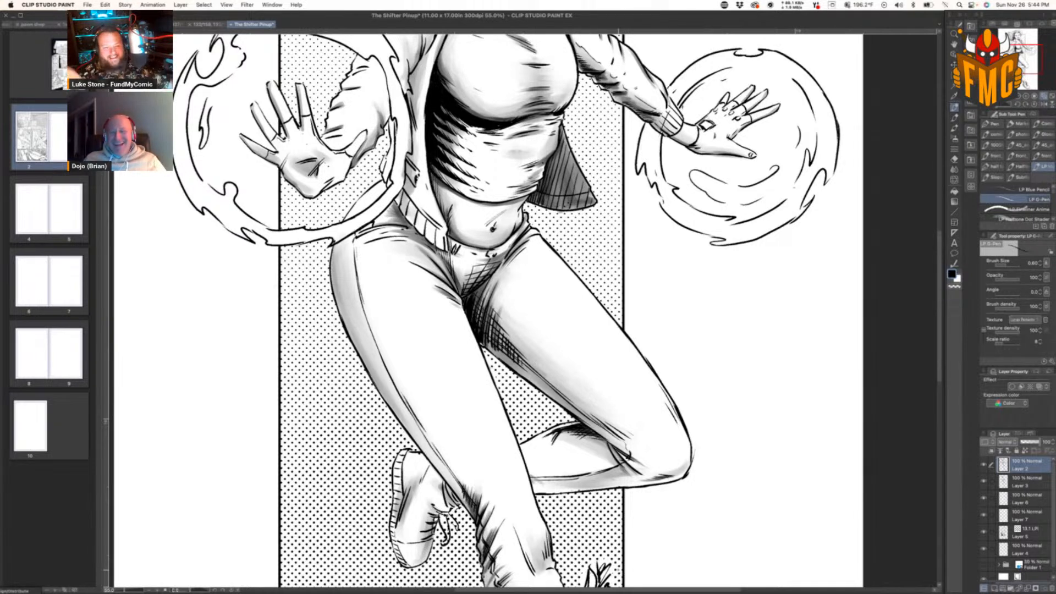
Step: Save the updated The Shifter Pinup illustration and fit the whole page in view
click(88, 5)
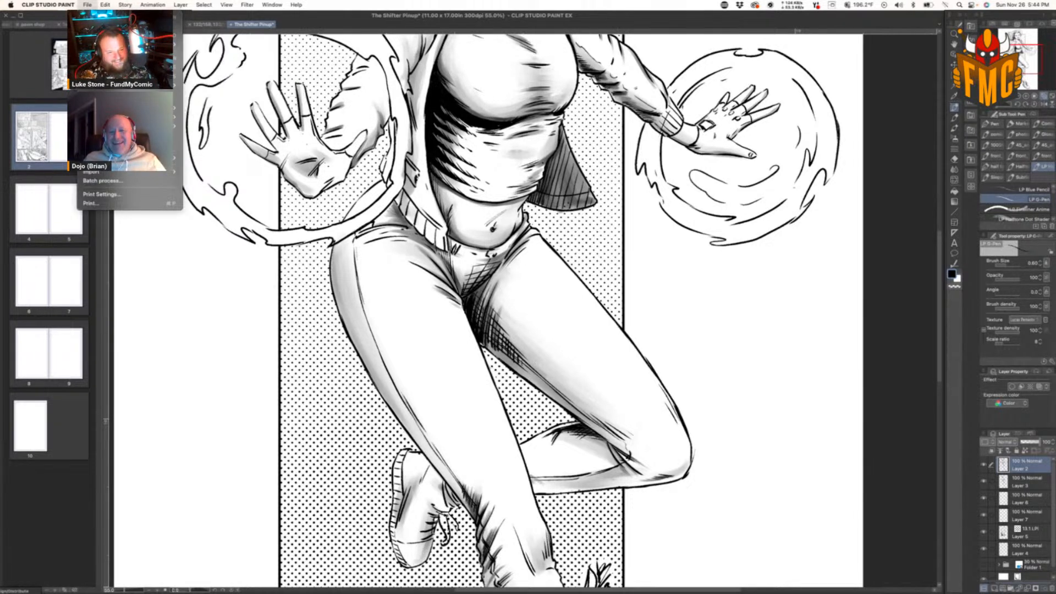
click(380, 221)
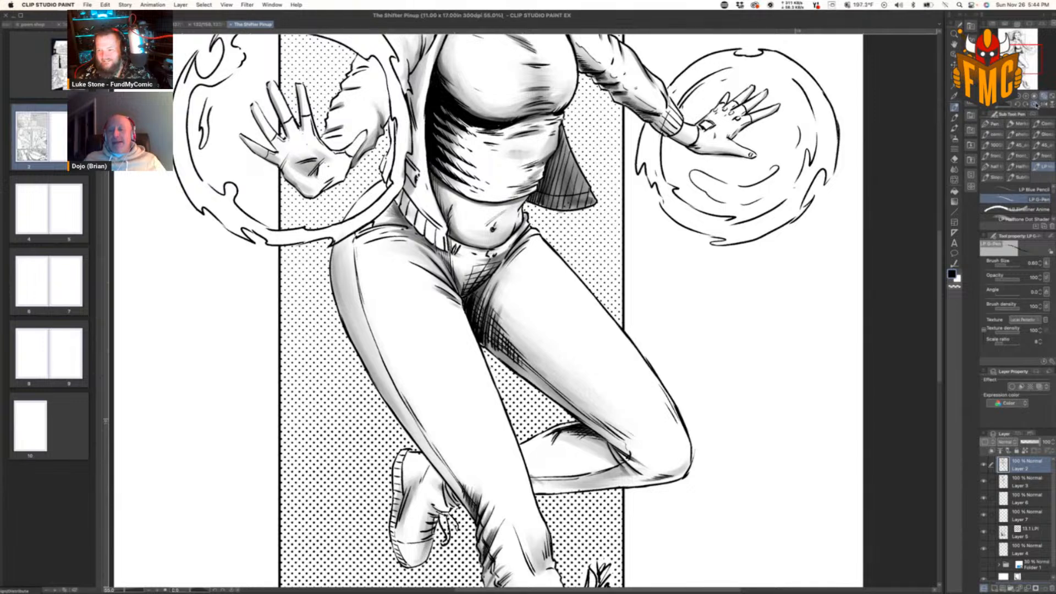
click(1046, 96)
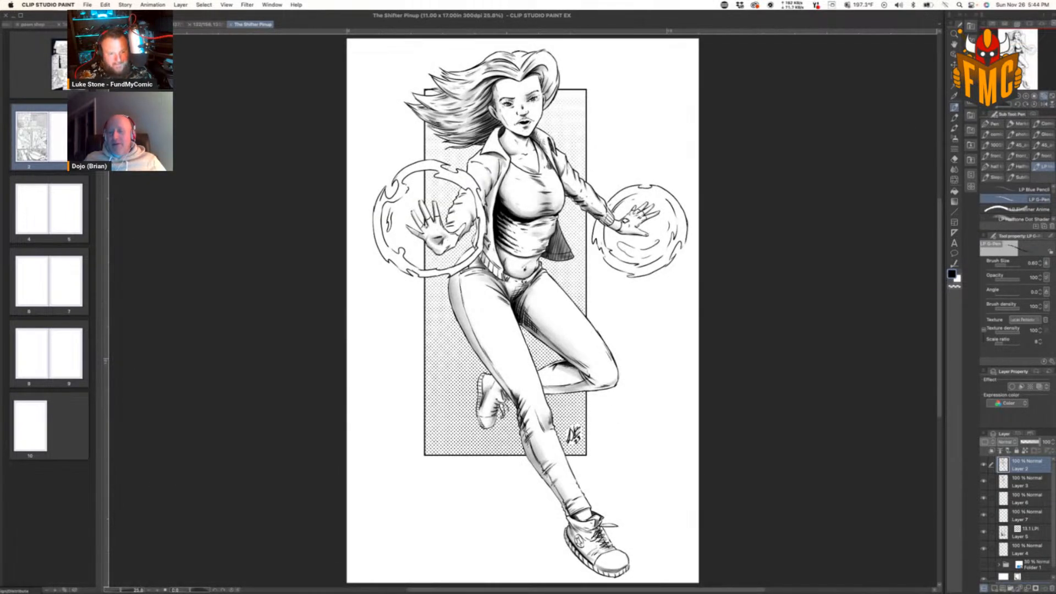
click(87, 5)
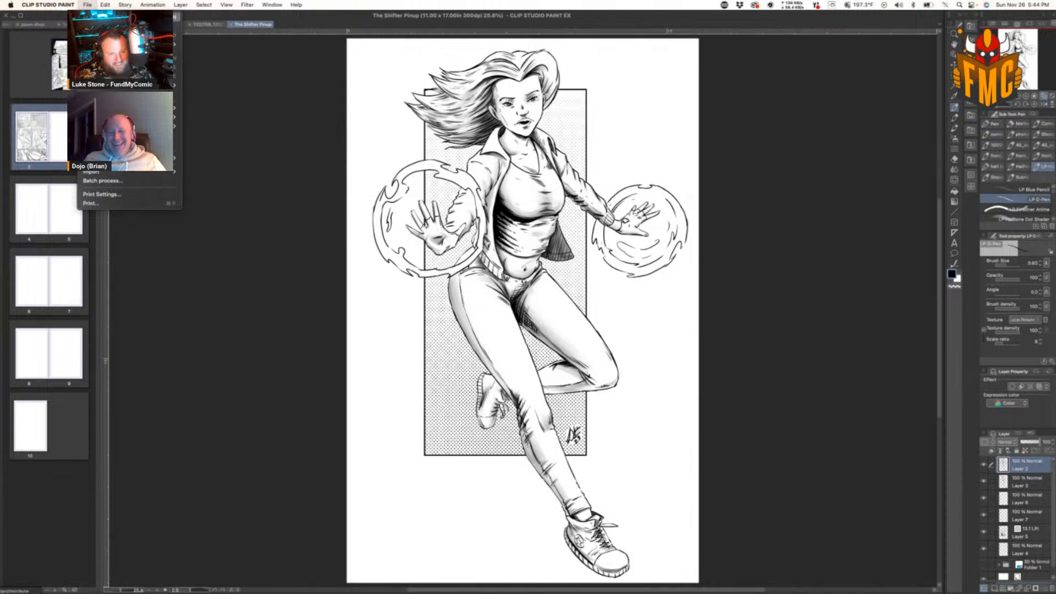
mouse_move(105, 4)
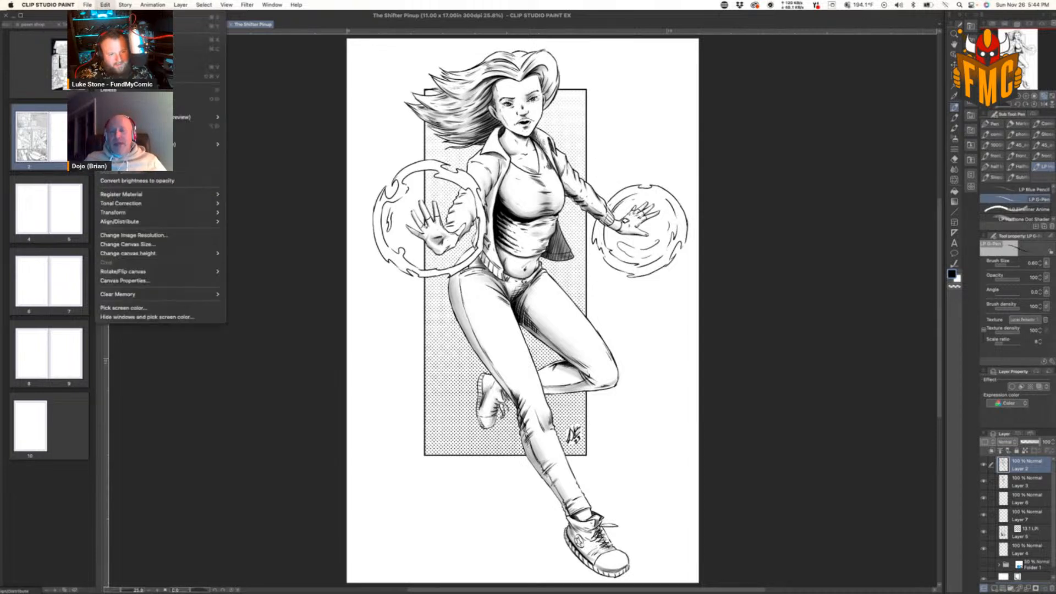
mouse_move(175, 117)
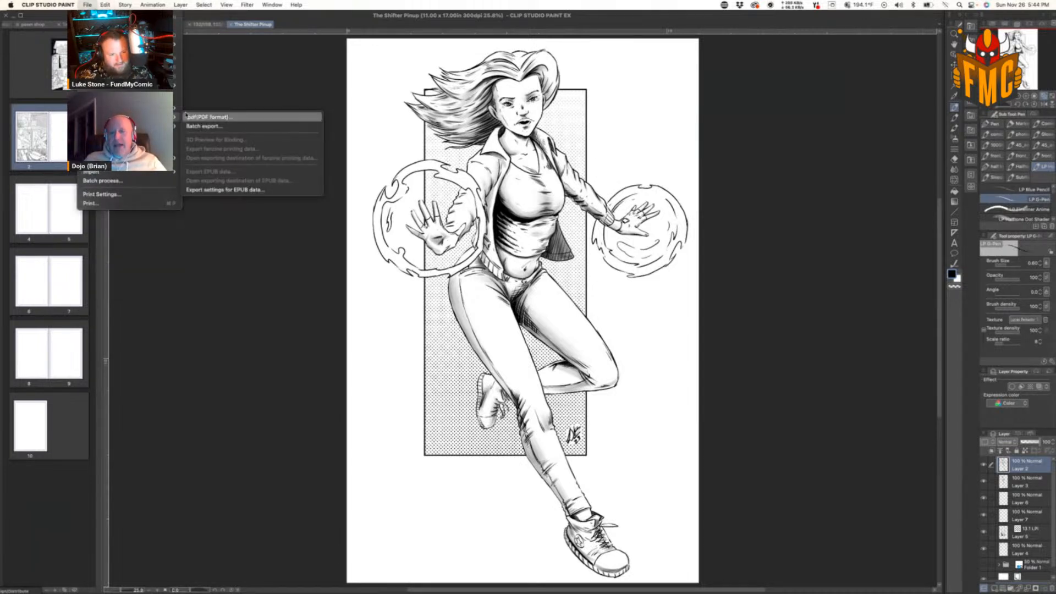
click(229, 126)
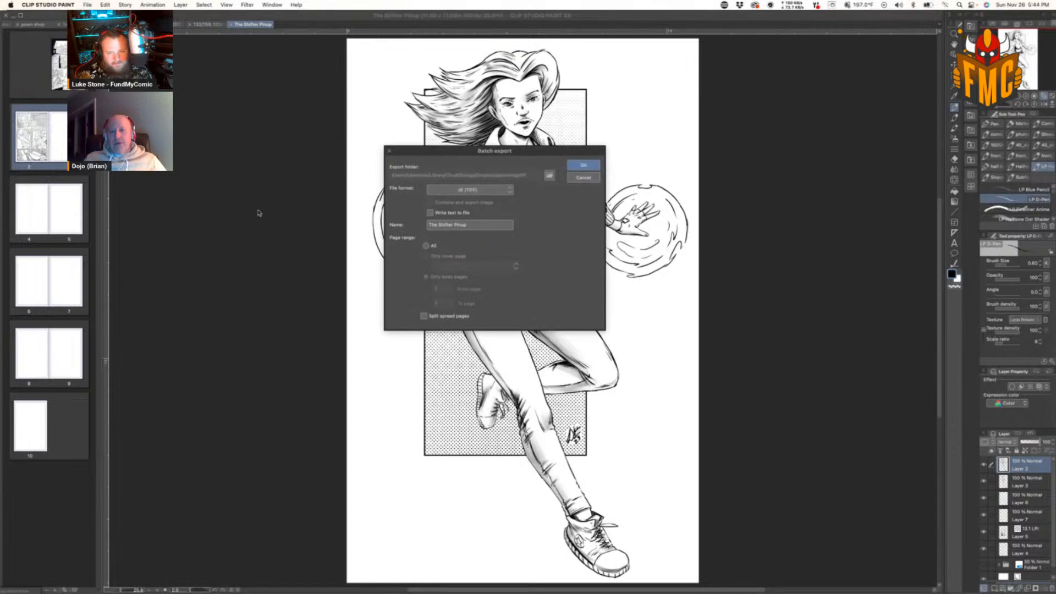
click(584, 178)
Step: Export the illustration as a single-layer TIFF named The Shifter Pinup into the Dropbox folder, accepting the export settings and preview
click(87, 5)
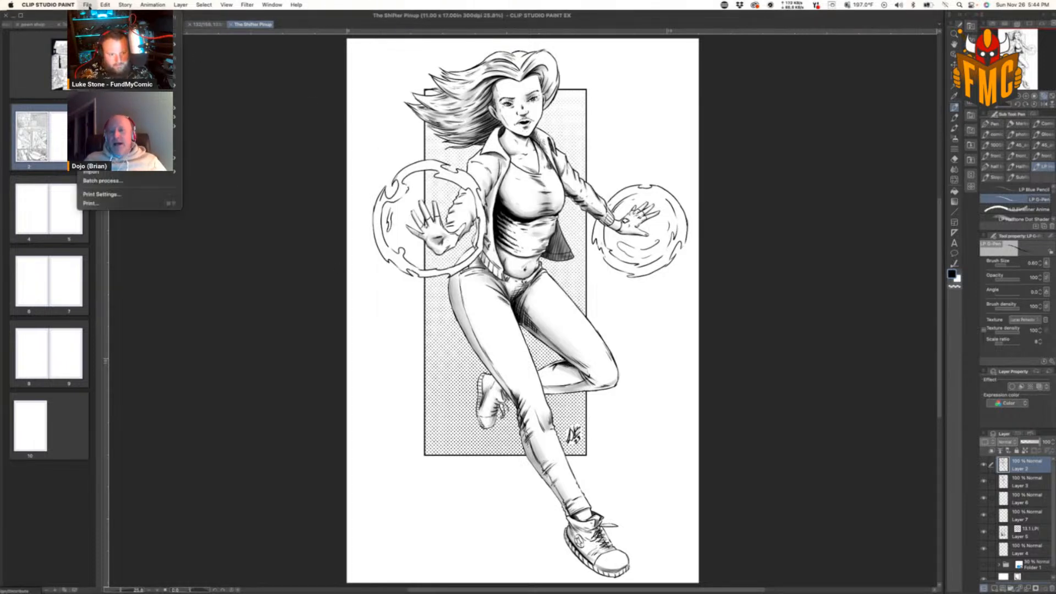
mouse_move(176, 108)
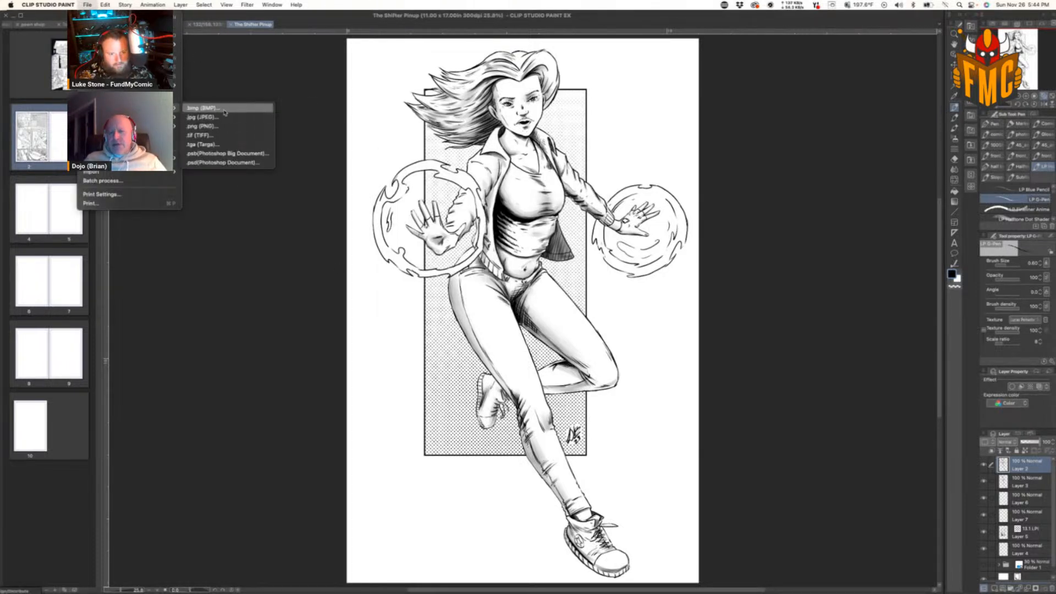
click(274, 183)
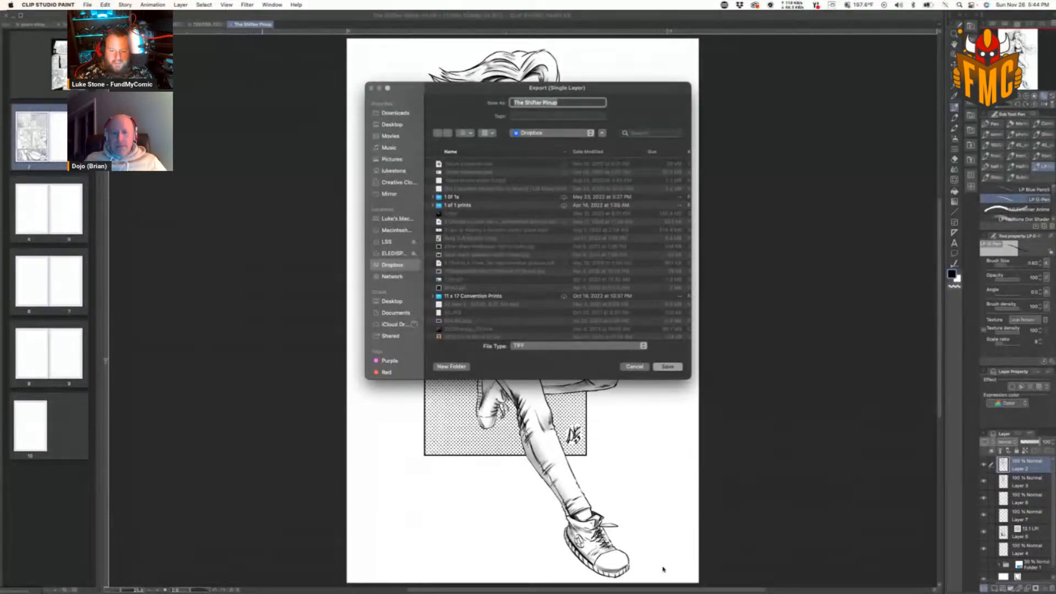
click(667, 367)
key(Return)
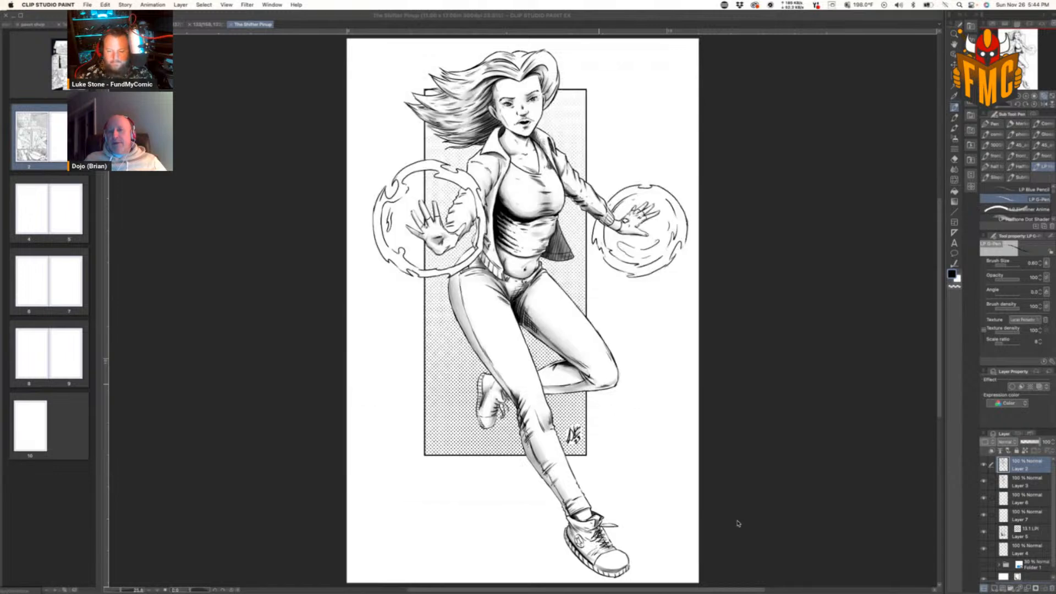
key(Return)
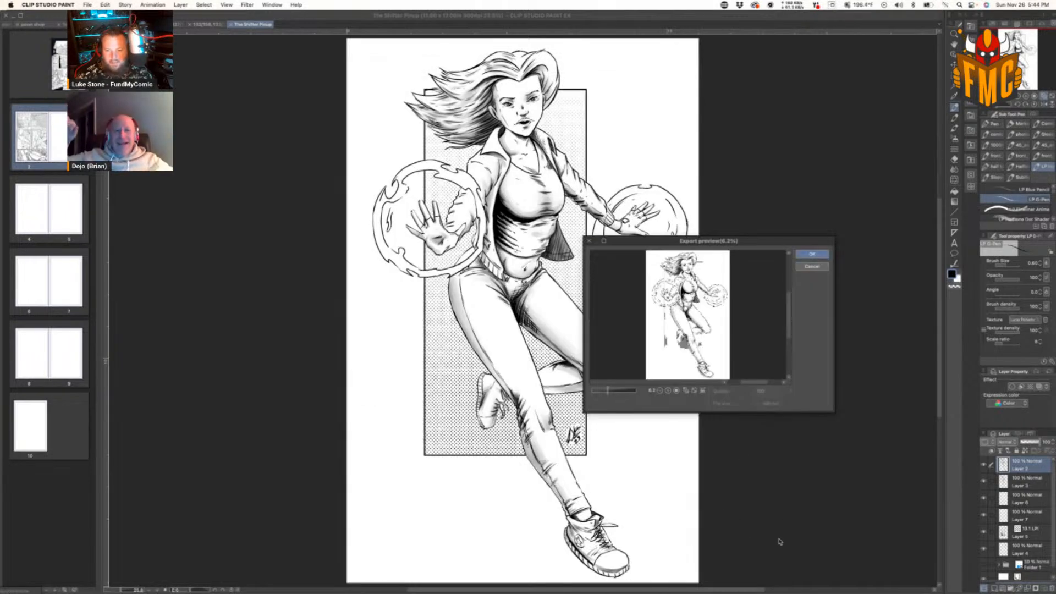
key(Return)
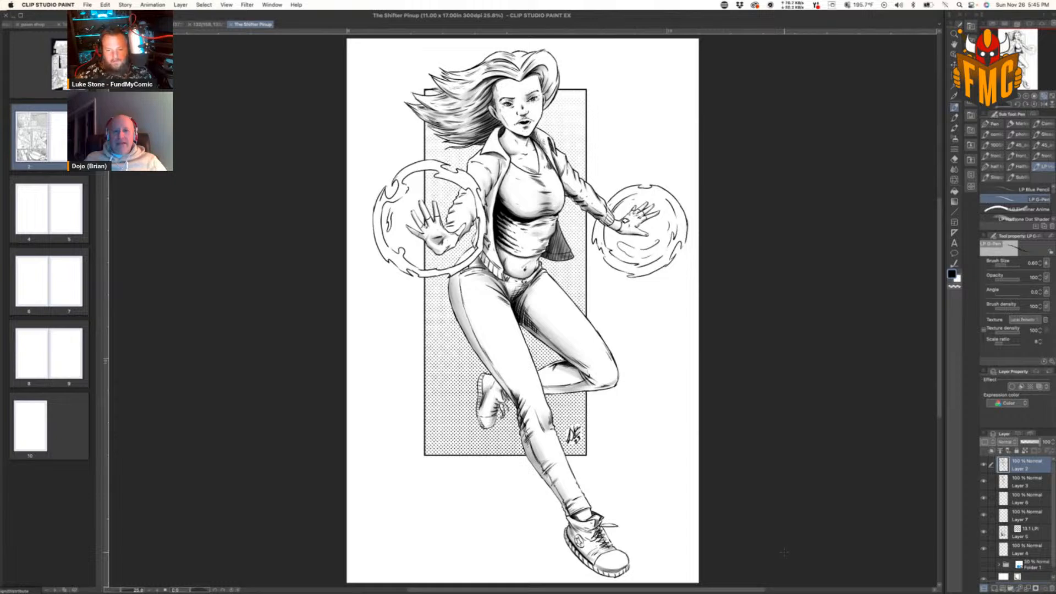
Step: Switch to The Shifter campaign page in Safari and review it from the campaign header through Cover A, Cover B and the reward tiers
mouse_move(764, 583)
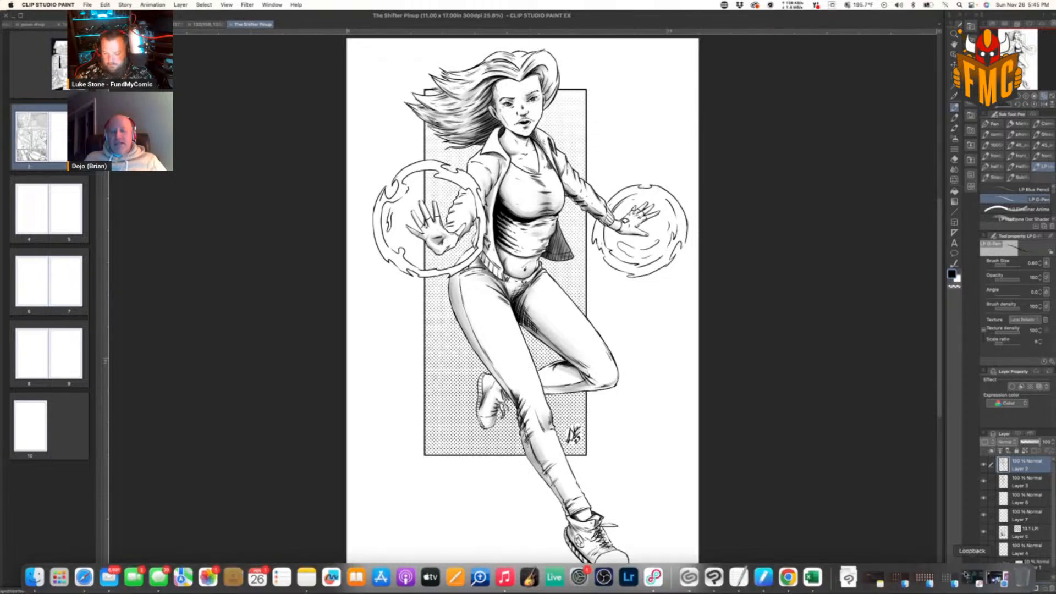
click(993, 578)
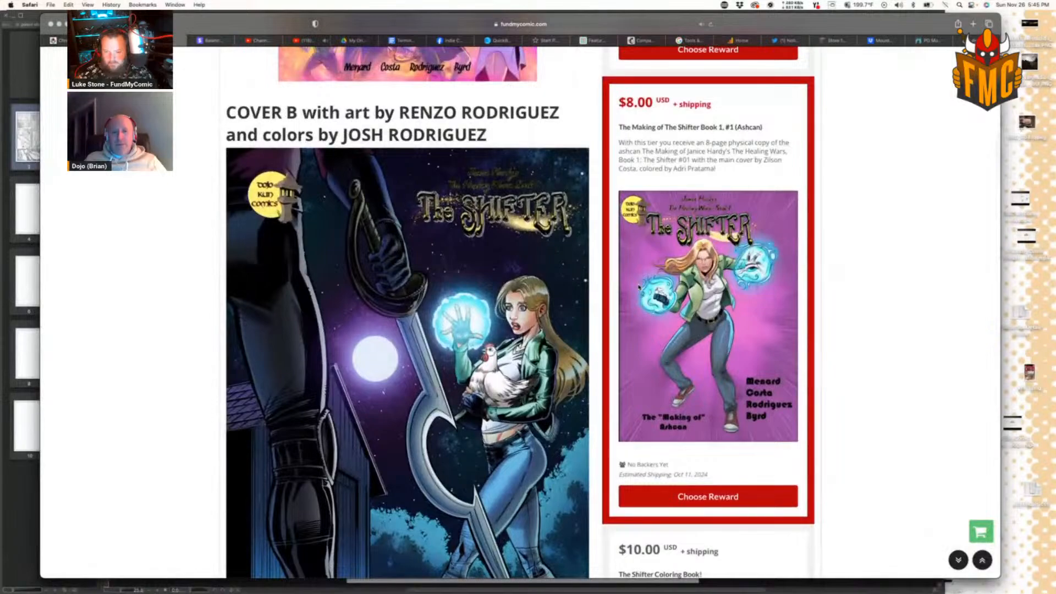
scroll(521, 297, down, 5)
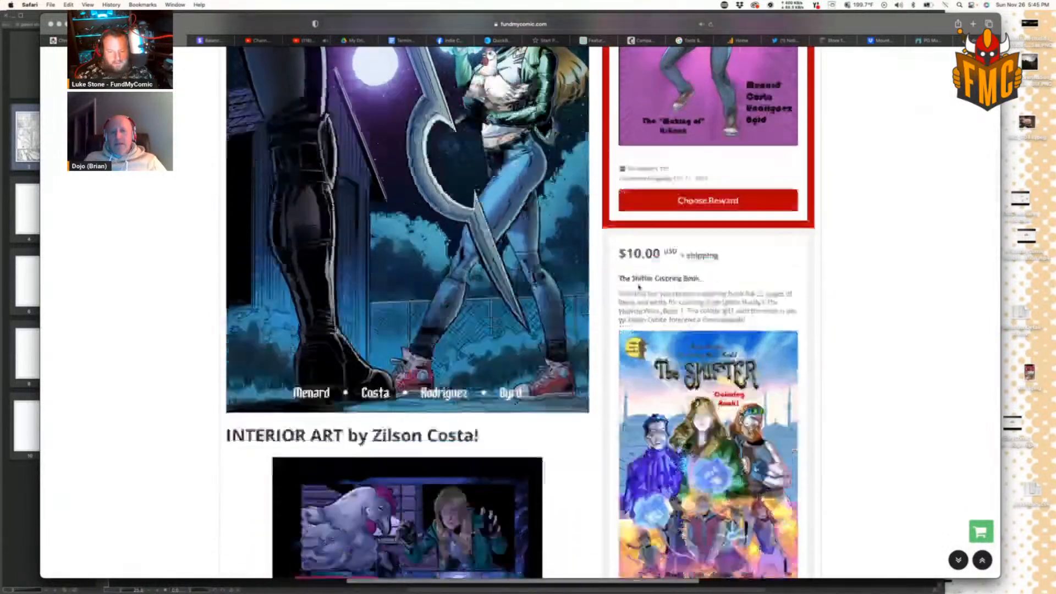
scroll(520, 297, up, 3)
scroll(638, 287, up, 15)
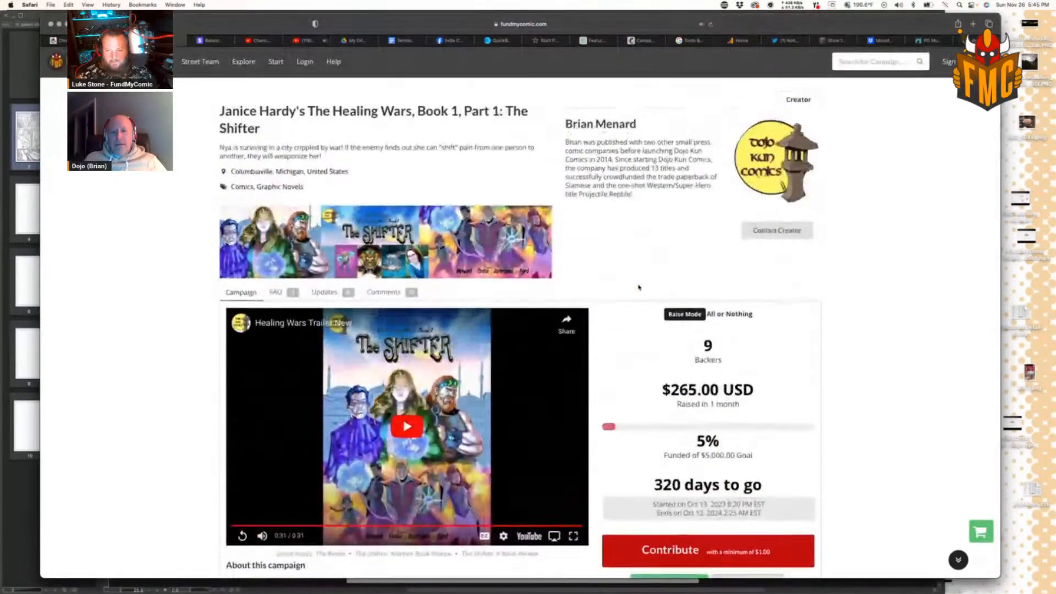
scroll(639, 287, down, 1)
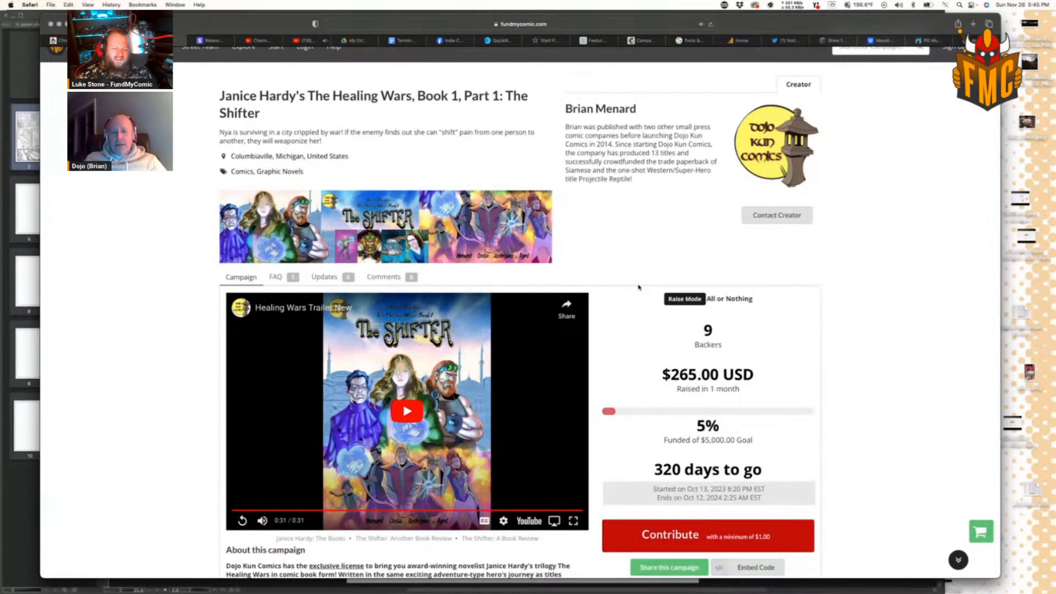
scroll(638, 287, down, 6)
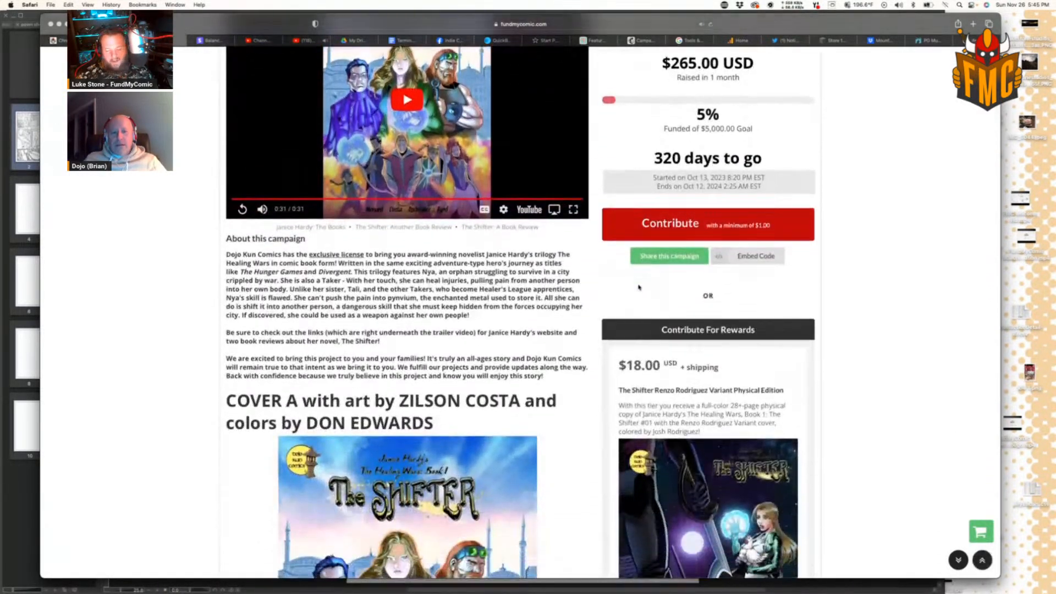
scroll(638, 287, down, 2)
scroll(639, 287, down, 1)
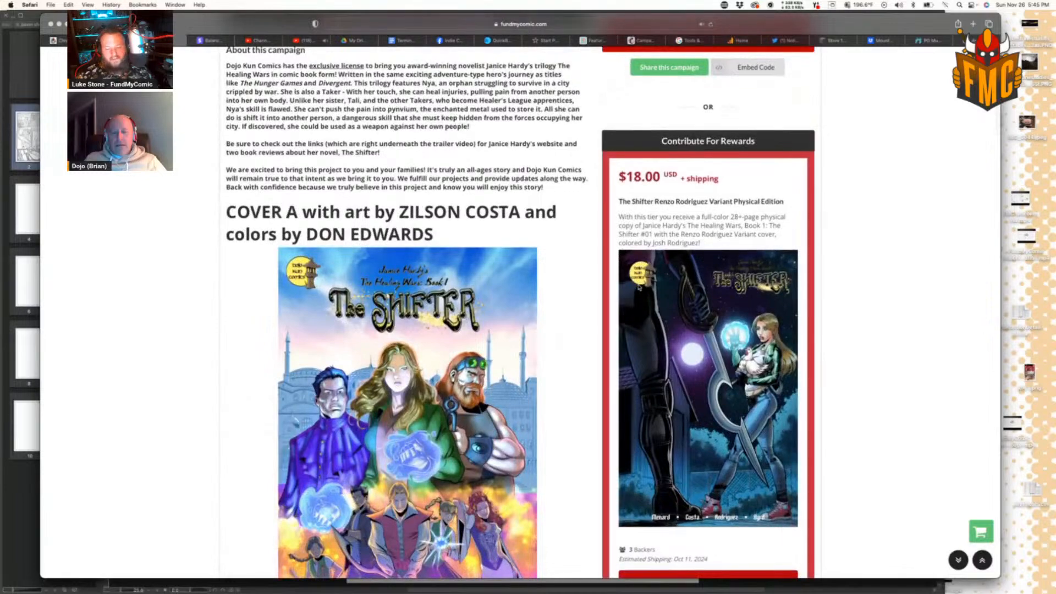
scroll(639, 287, down, 10)
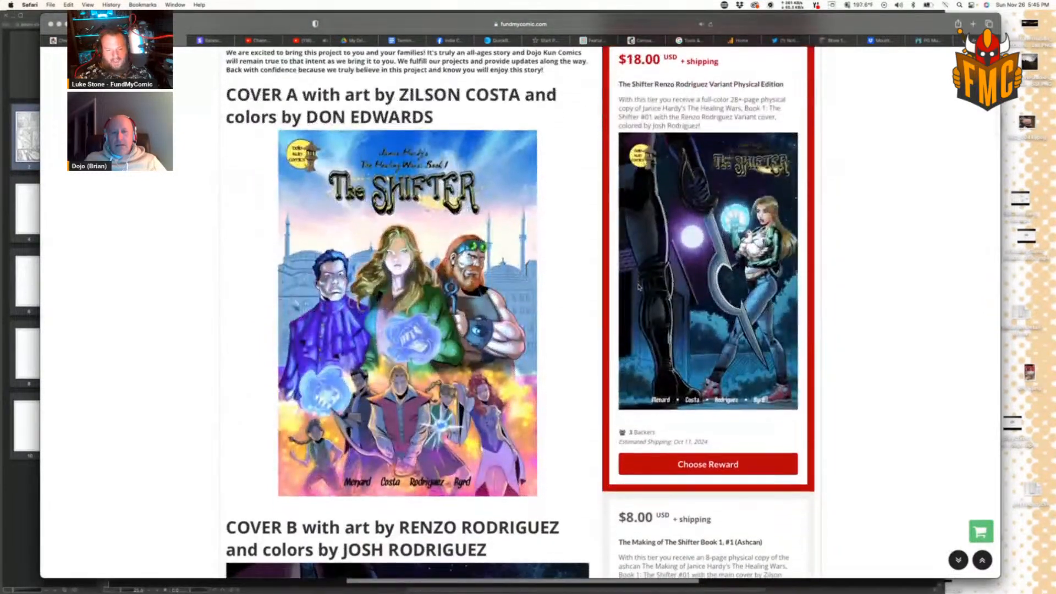
scroll(639, 287, down, 5)
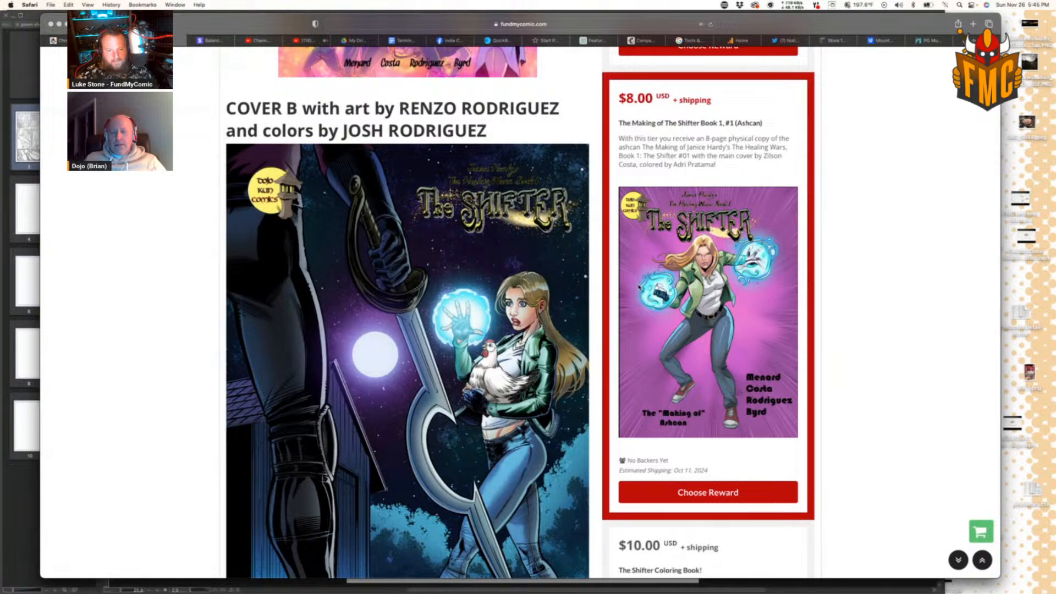
scroll(639, 287, down, 6)
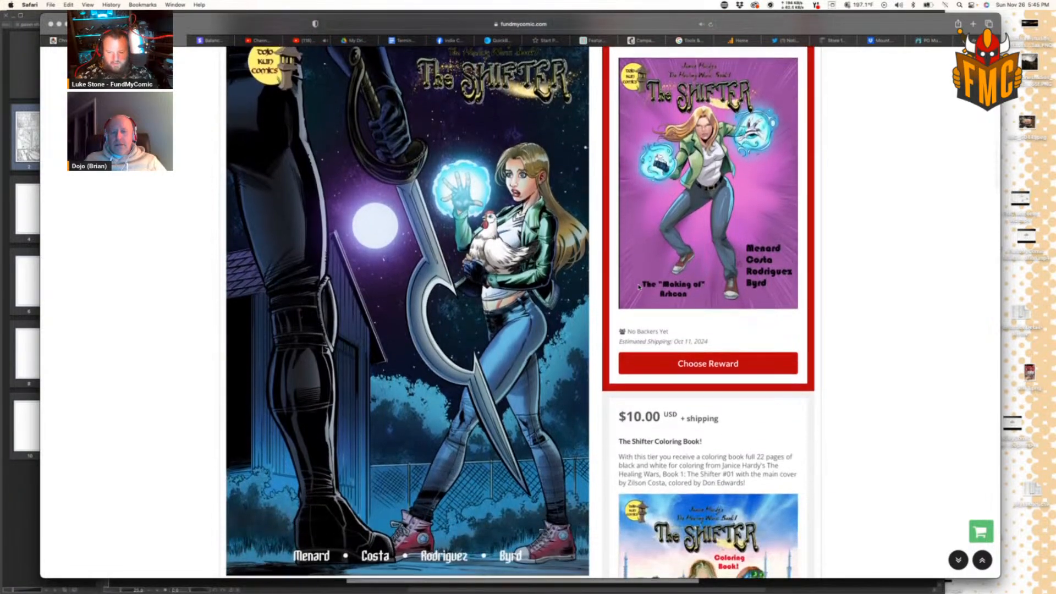
Step: Look through the campaign's interior art section, from the dark night-scene page to the town and harbor pages
scroll(638, 287, down, 13)
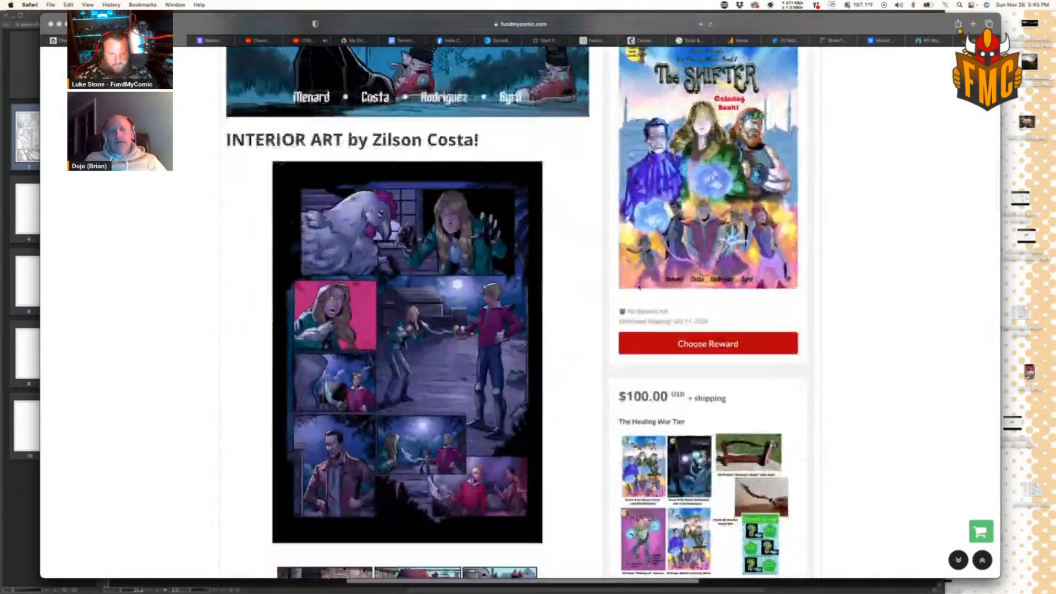
scroll(639, 286, down, 8)
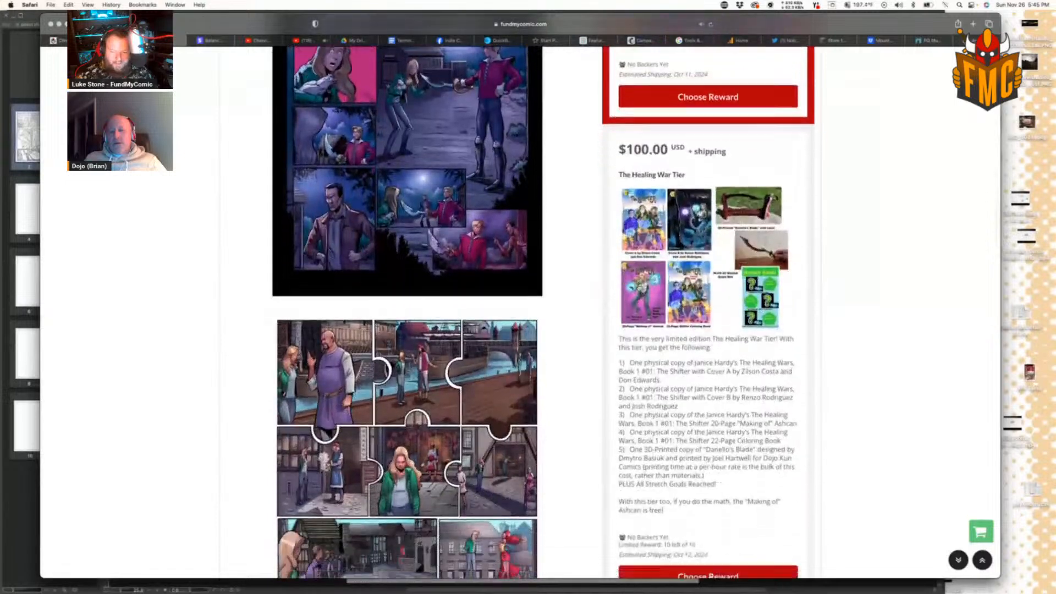
scroll(639, 287, down, 3)
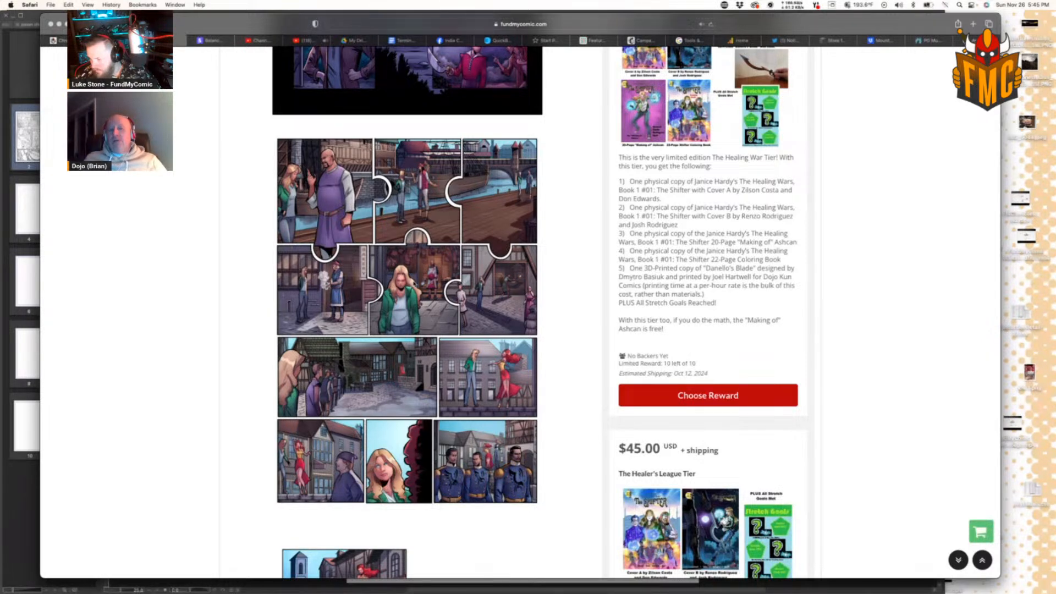
scroll(429, 308, down, 4)
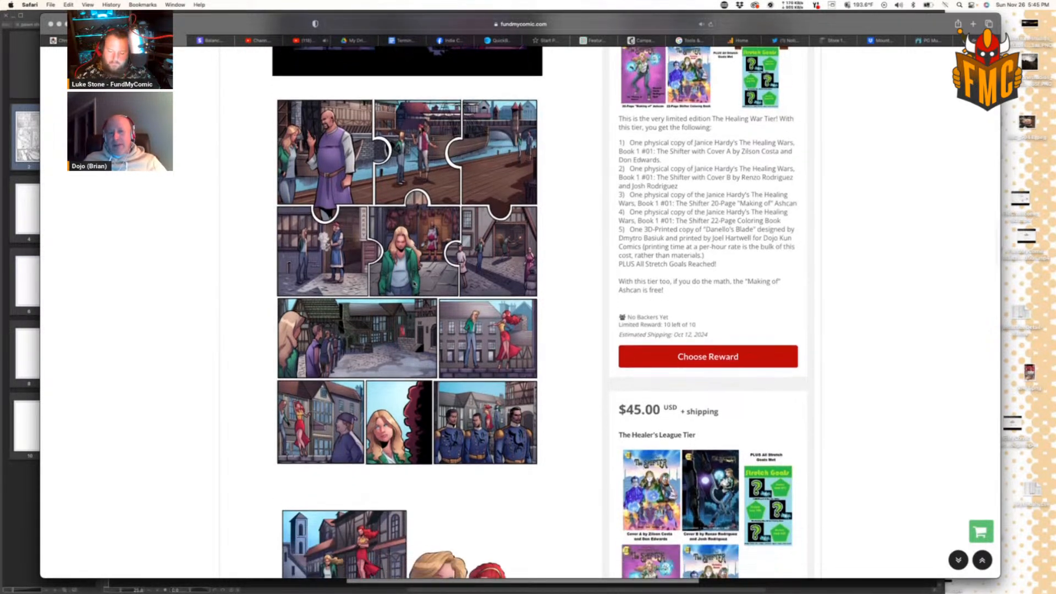
scroll(414, 284, down, 7)
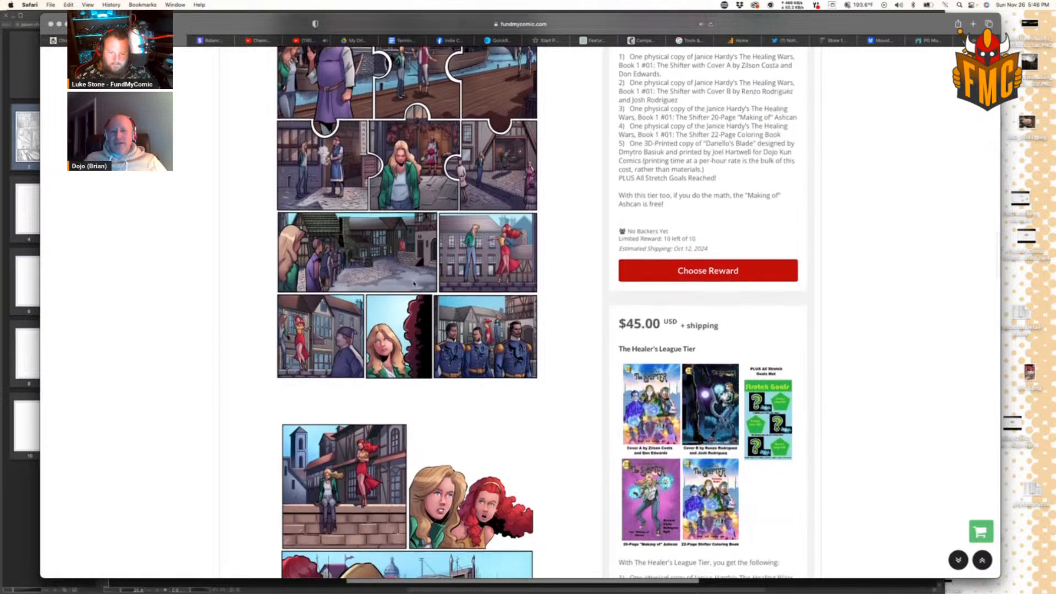
scroll(413, 284, down, 3)
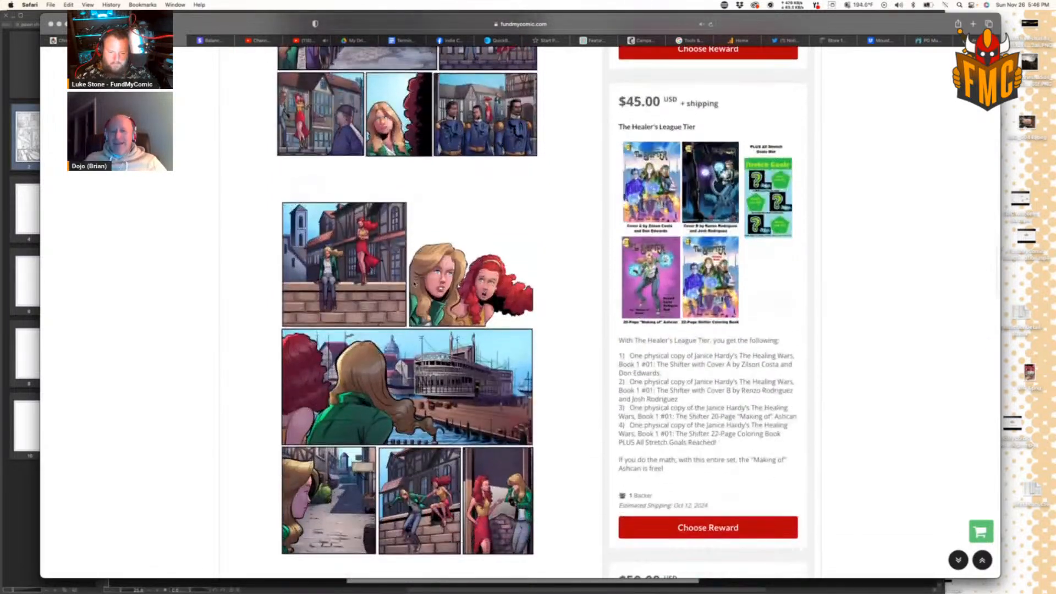
scroll(413, 284, down, 1)
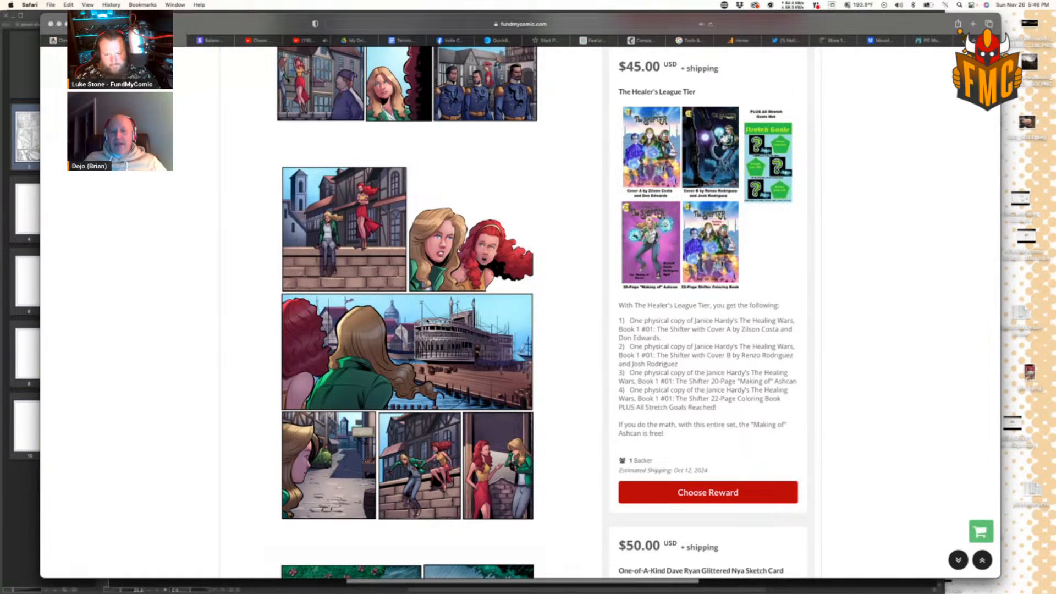
scroll(414, 284, down, 2)
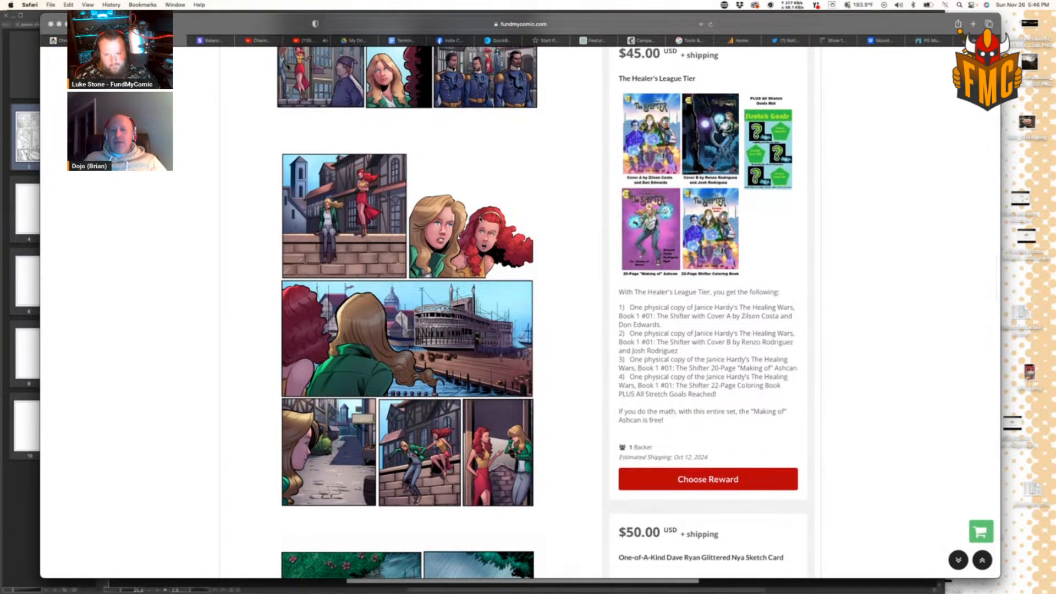
Step: Examine the interior comic panels enlarged, from the heroine with her red-haired companion to the rainy shipwreck page
scroll(480, 219, up, 5)
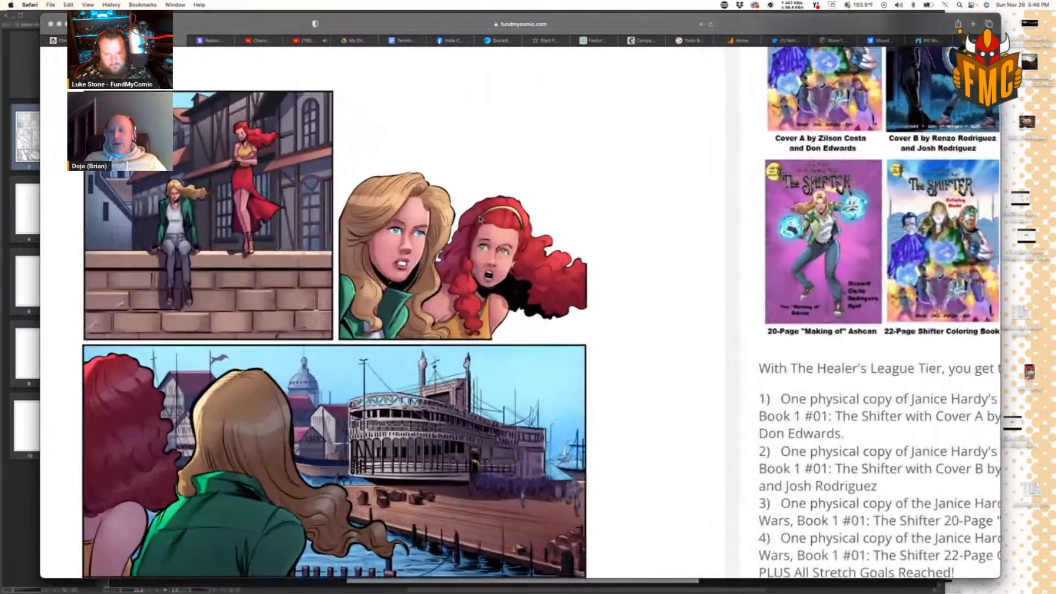
scroll(480, 219, up, 2)
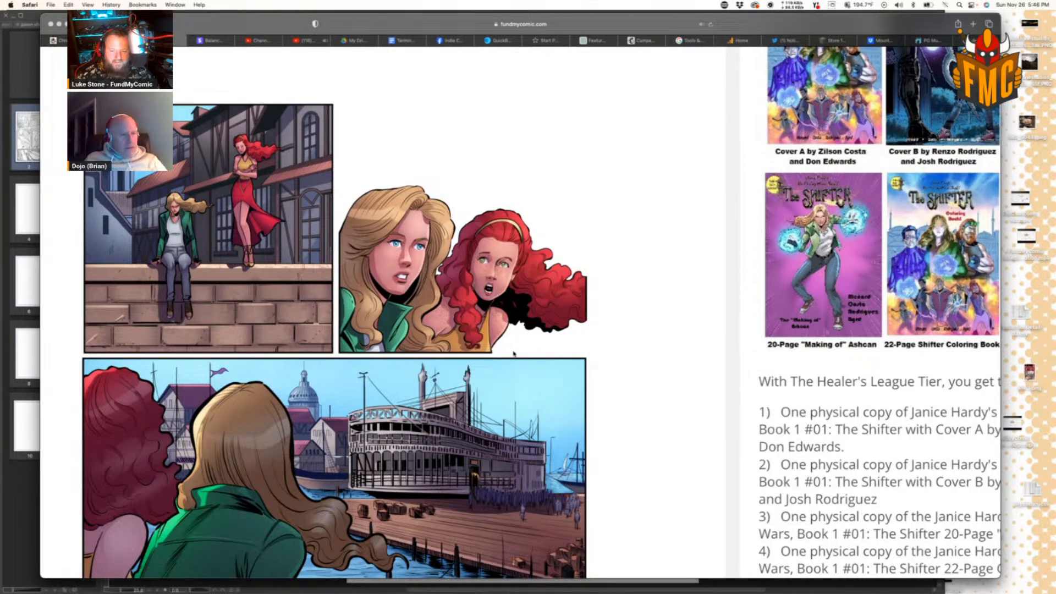
scroll(514, 354, down, 2)
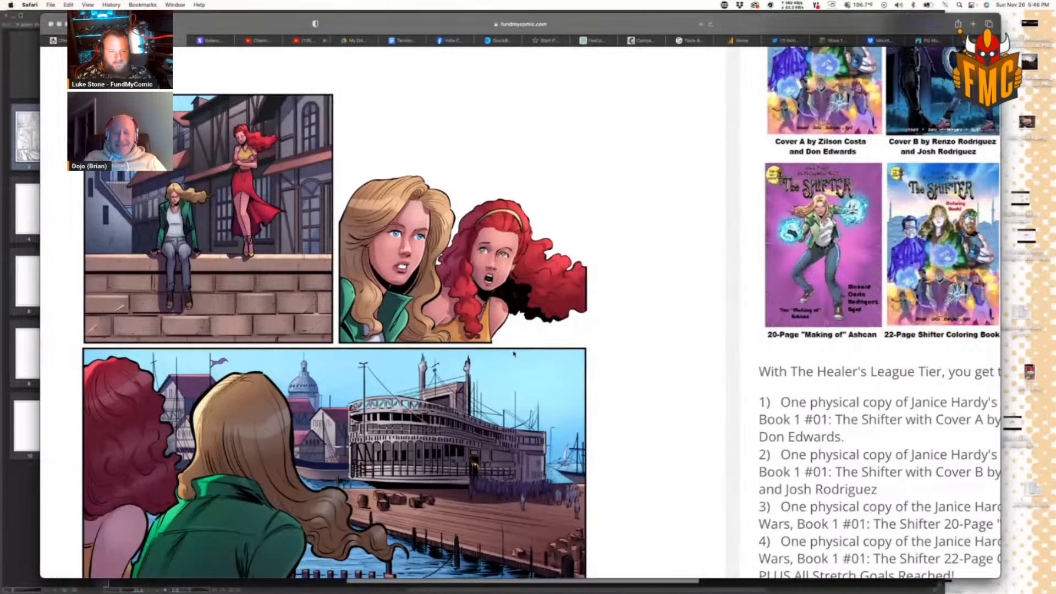
scroll(514, 354, down, 10)
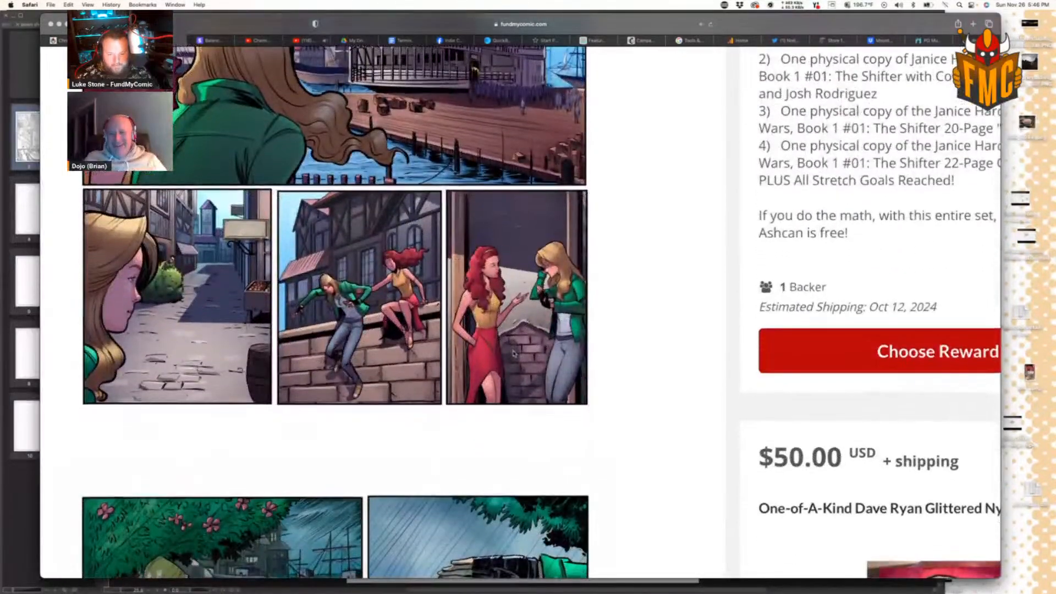
scroll(514, 353, down, 10)
scroll(513, 354, down, 5)
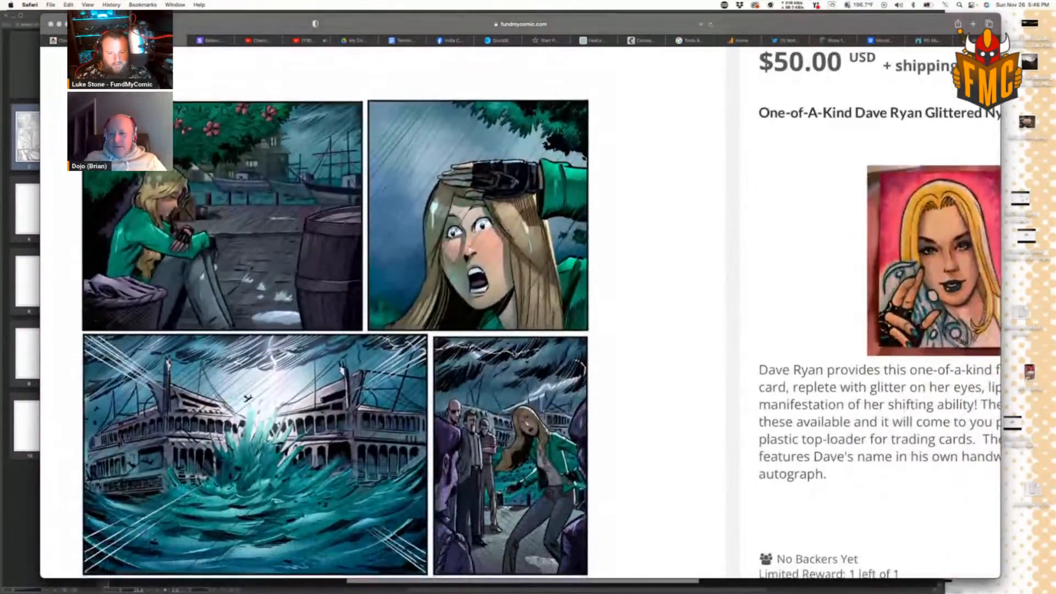
scroll(514, 354, down, 4)
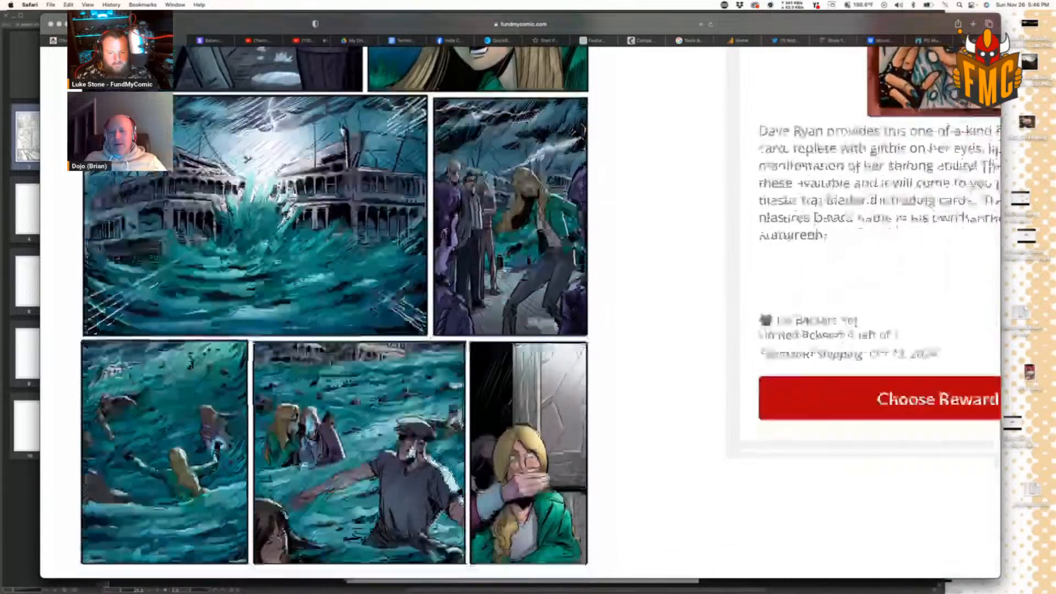
scroll(514, 354, up, 9)
scroll(515, 348, down, 5)
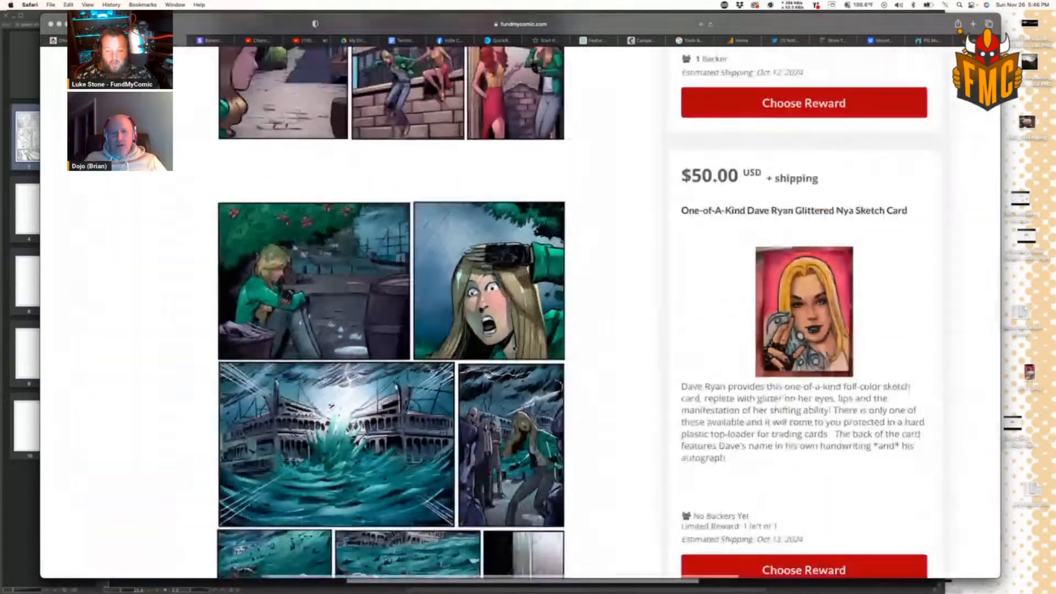
Step: Return to the start of the campaign page and reload it
scroll(515, 349, up, 15)
scroll(514, 349, up, 20)
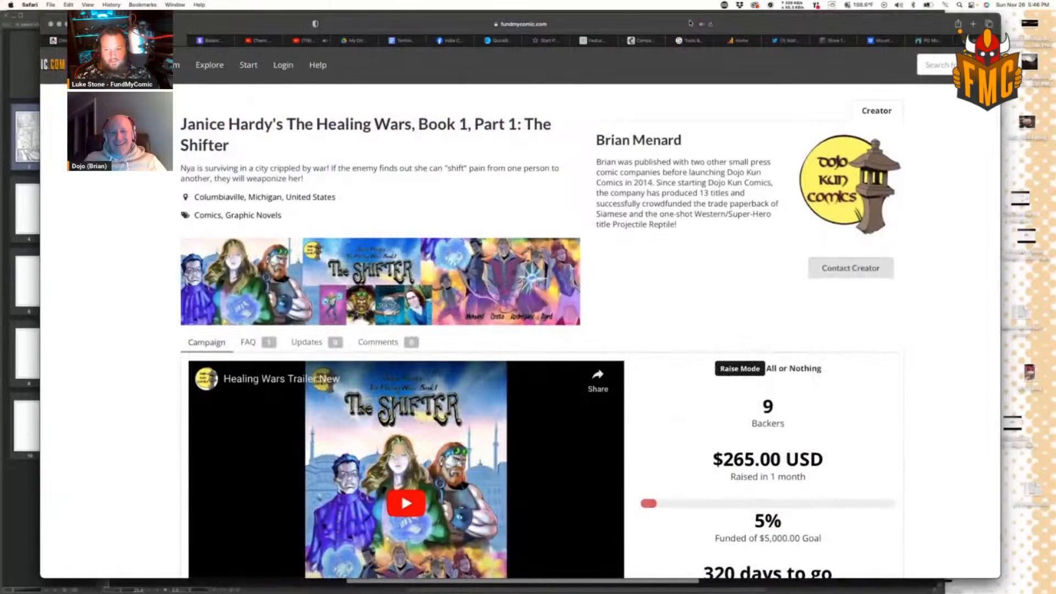
click(710, 24)
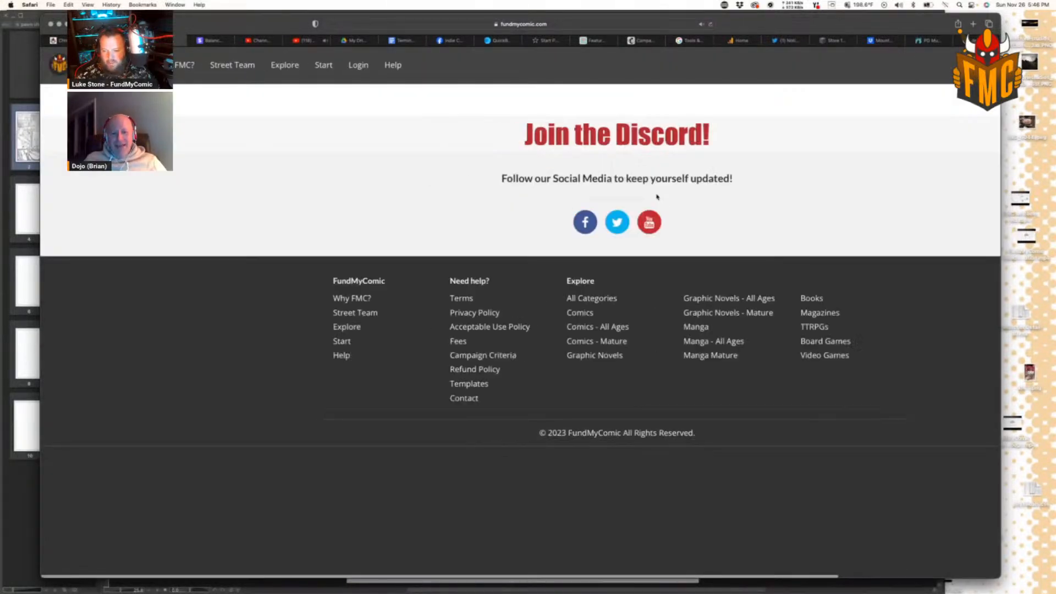
Step: Log in to FundMyComic with the saved account e-mail and password, accepting the Terms of Service, Privacy Statement and Cookies Policy
scroll(745, 372, down, 5)
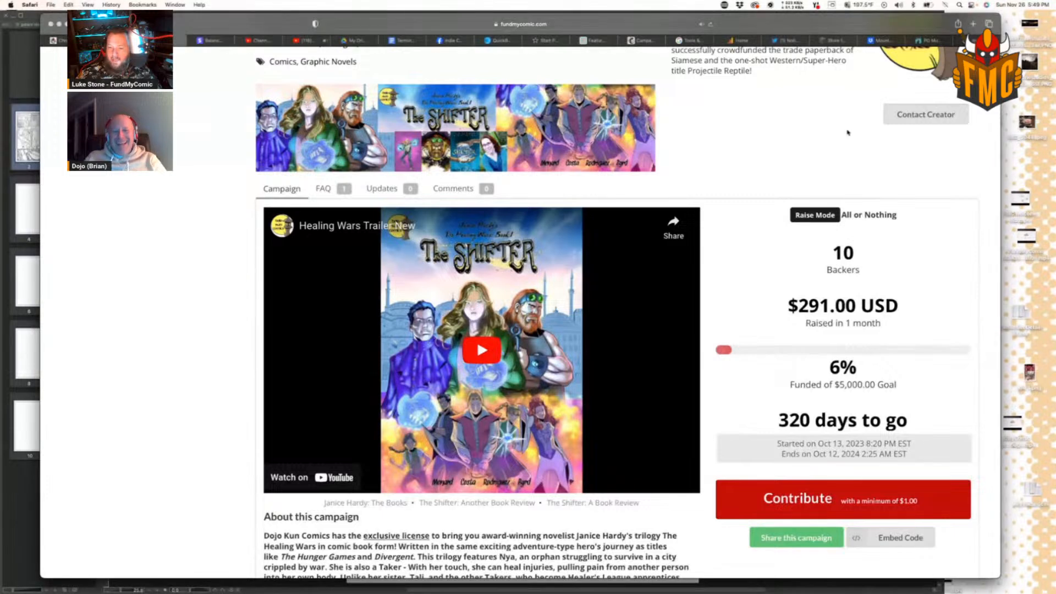
scroll(830, 95, up, 4)
scroll(896, 99, right, 4)
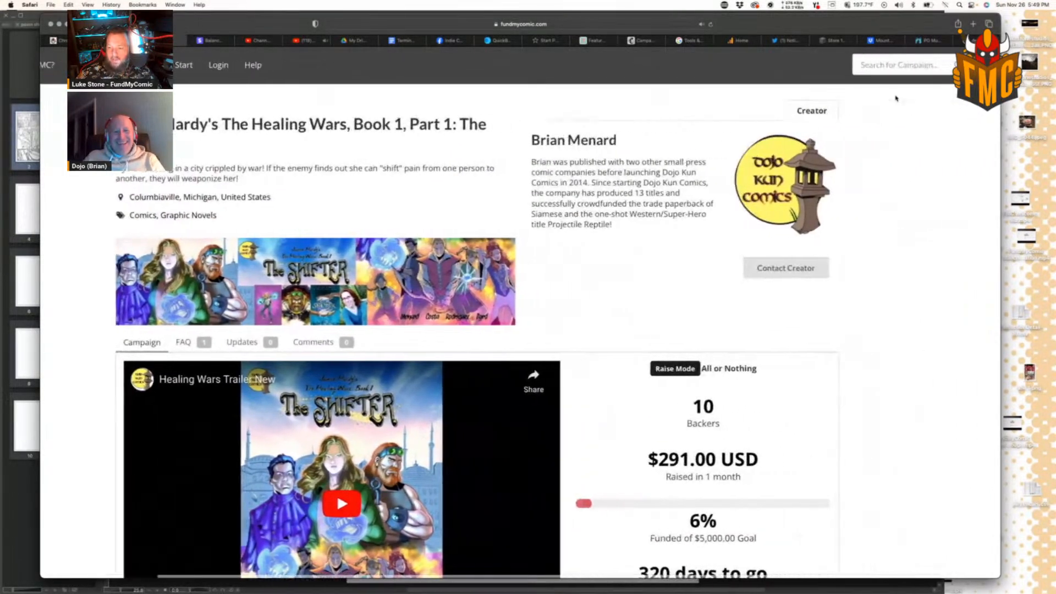
scroll(895, 98, down, 3)
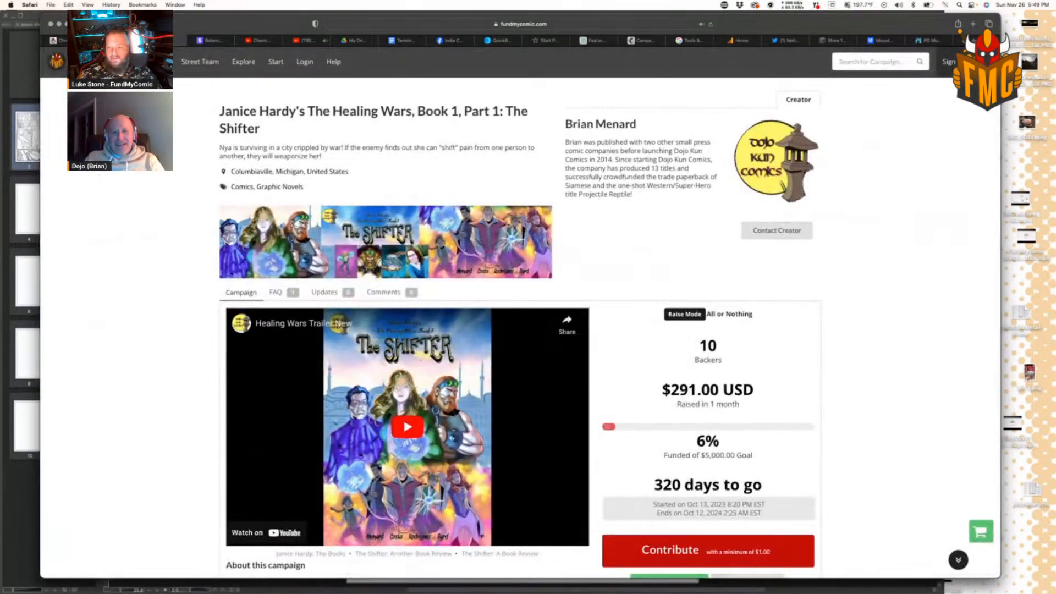
click(305, 62)
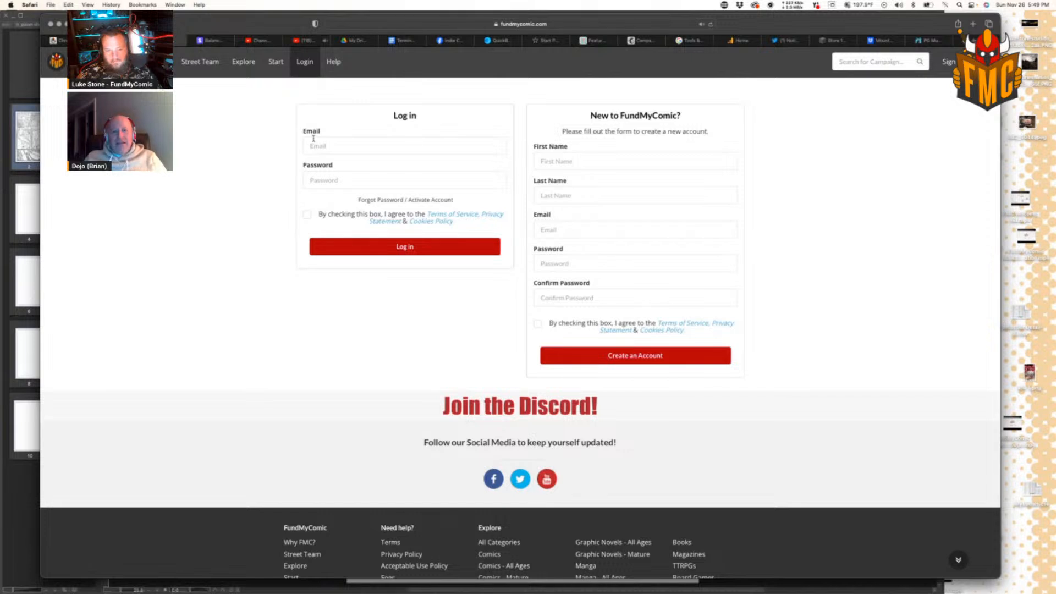
click(308, 144)
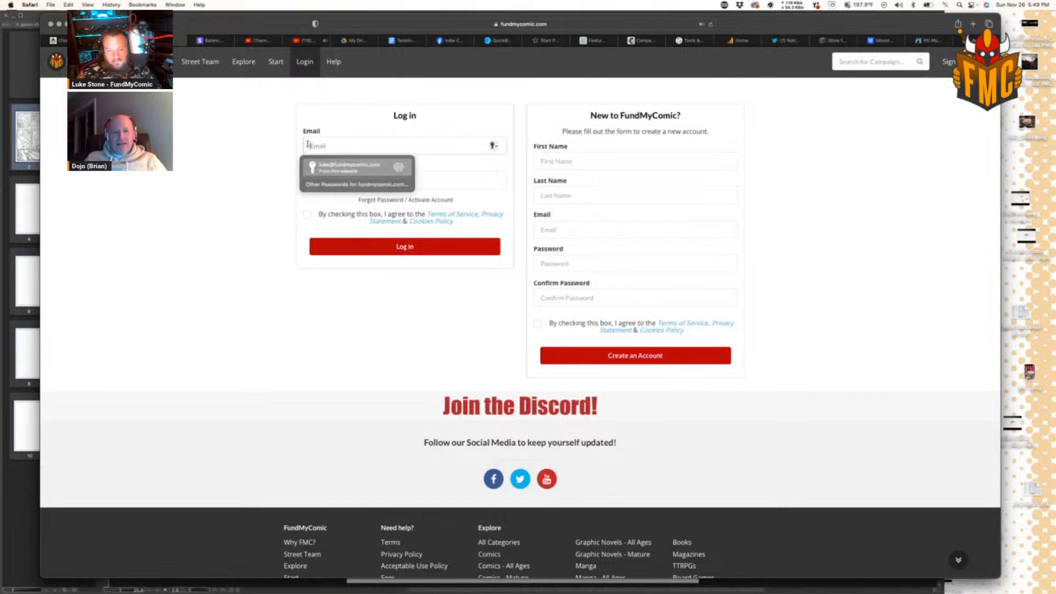
click(326, 168)
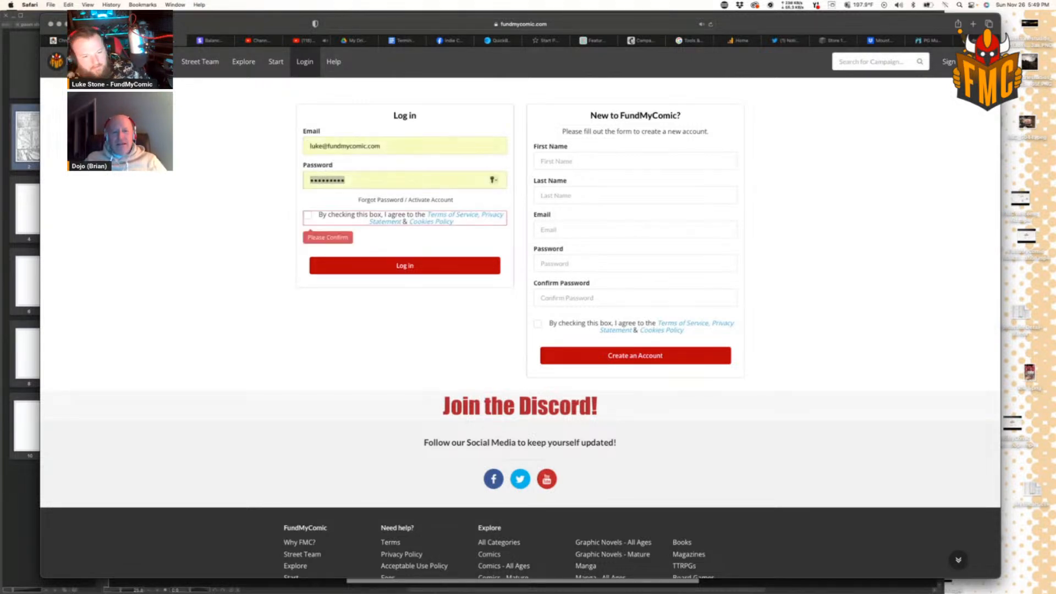
click(308, 215)
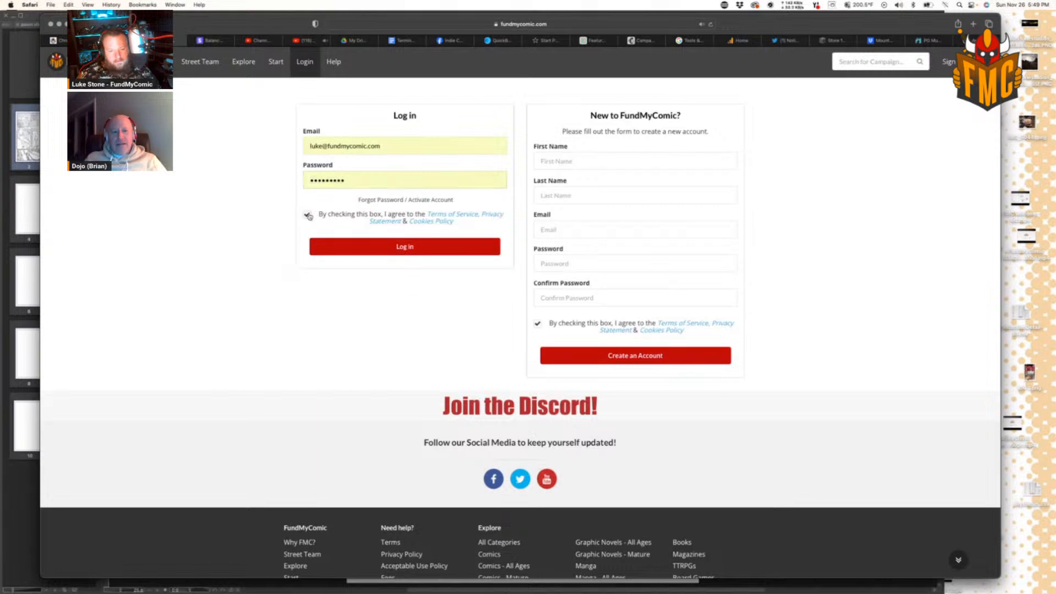
click(401, 248)
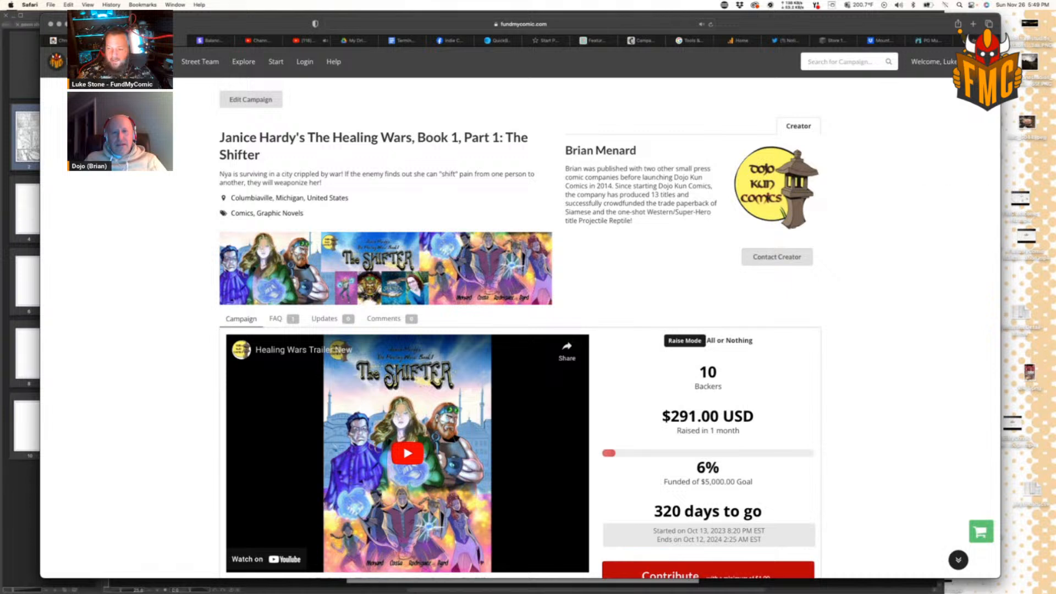
Step: Open the account's own contributions and look through the first page of backed campaigns down to Fall of Man #2
mouse_move(959, 62)
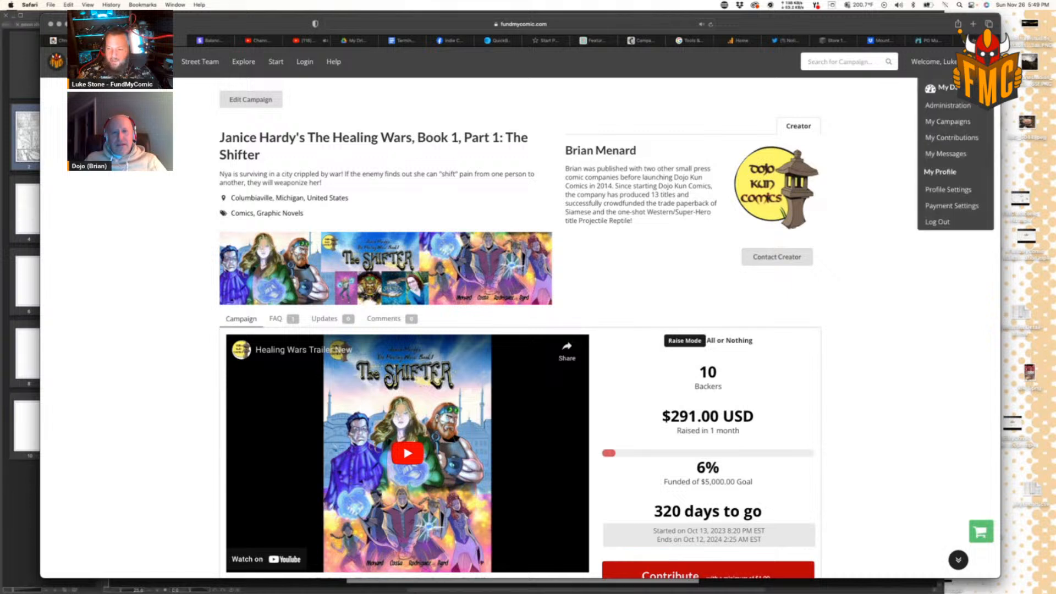
click(955, 139)
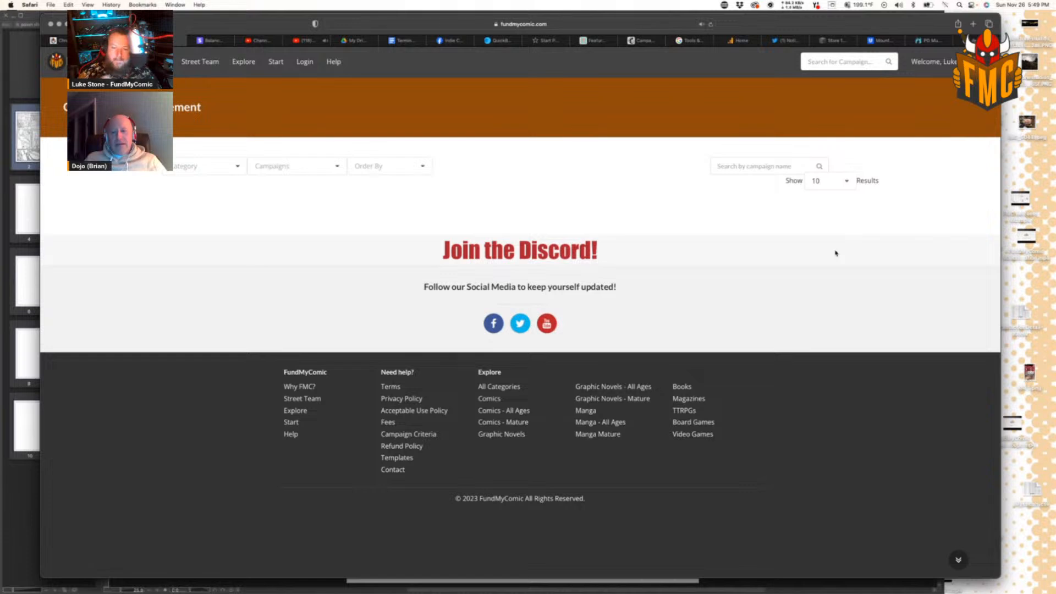
scroll(836, 253, down, 1)
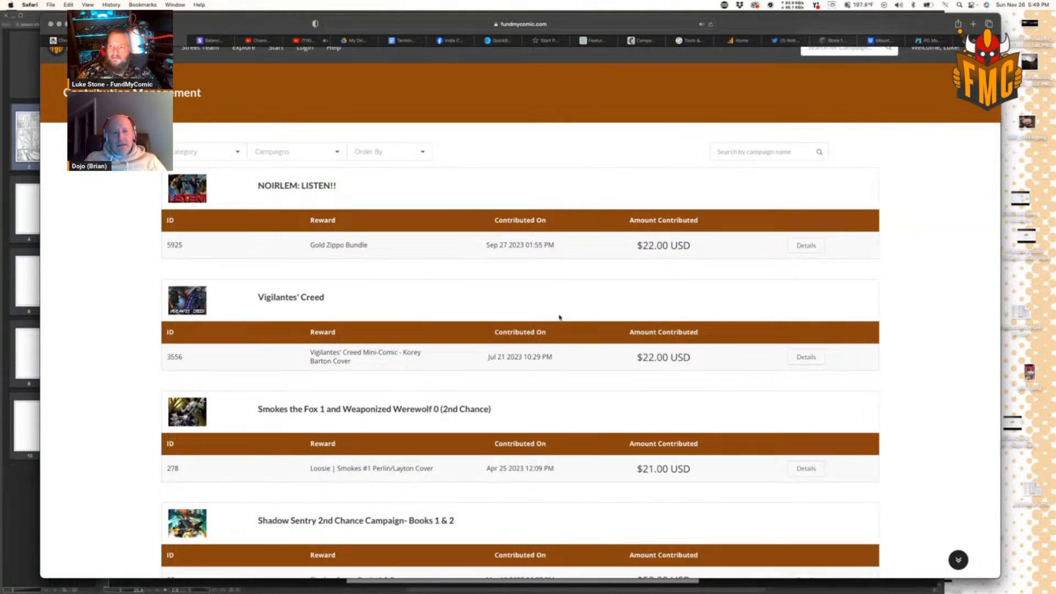
scroll(560, 318, down, 5)
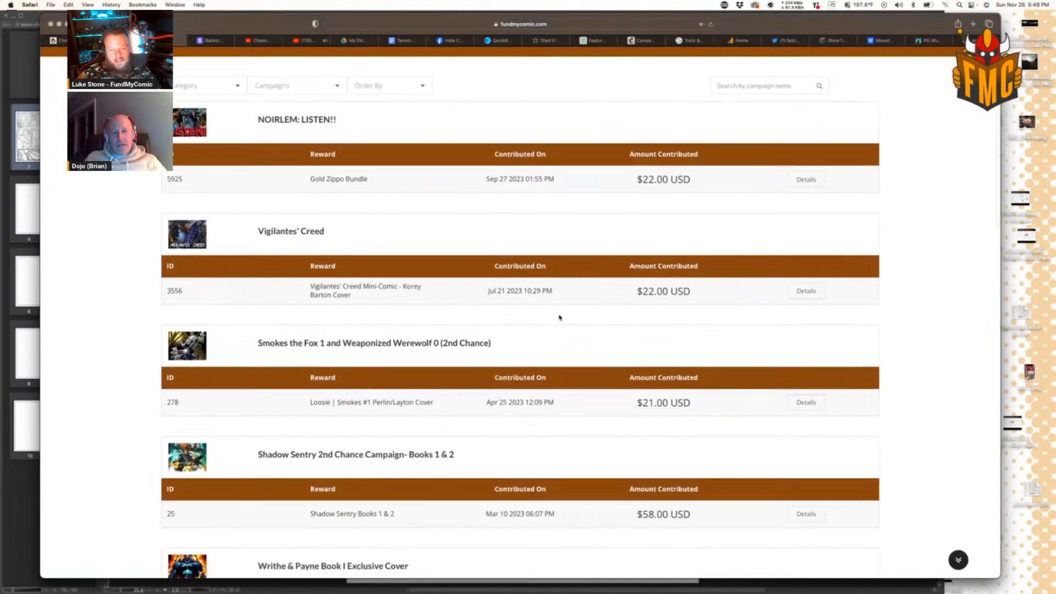
scroll(560, 318, up, 6)
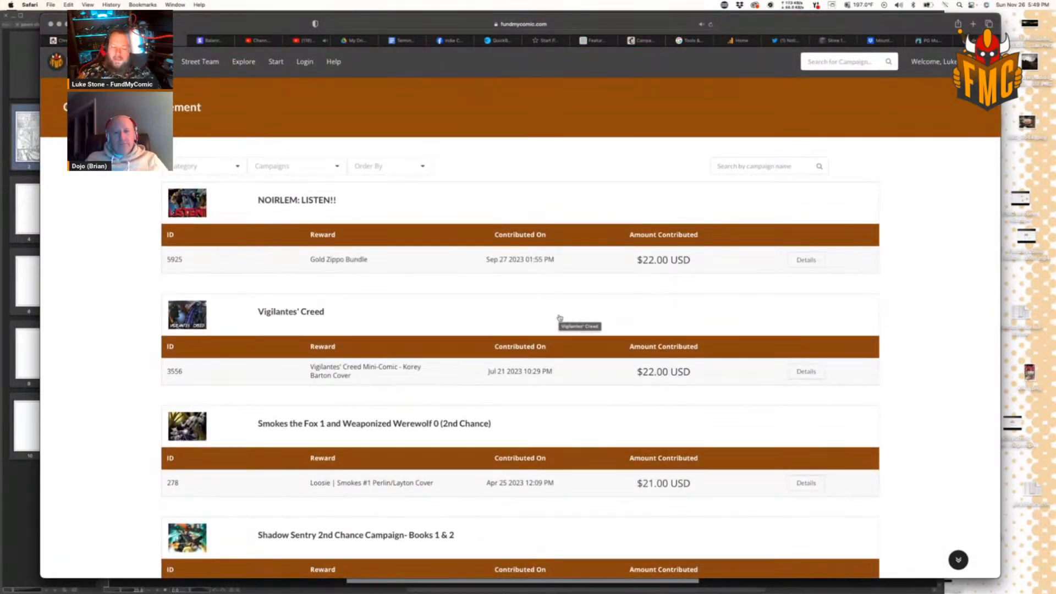
scroll(559, 317, down, 4)
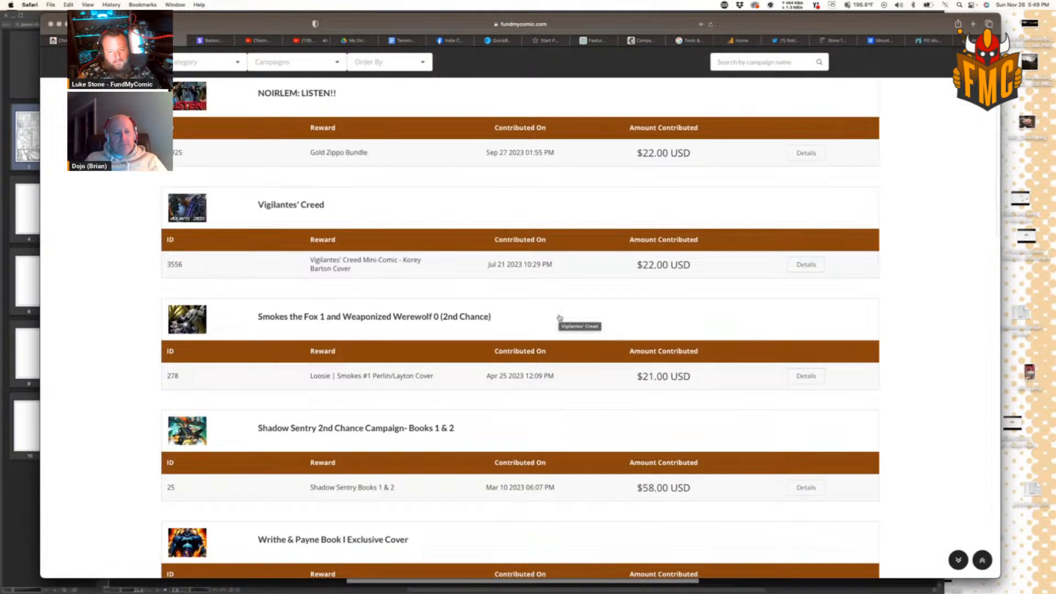
scroll(560, 317, up, 2)
scroll(559, 318, down, 10)
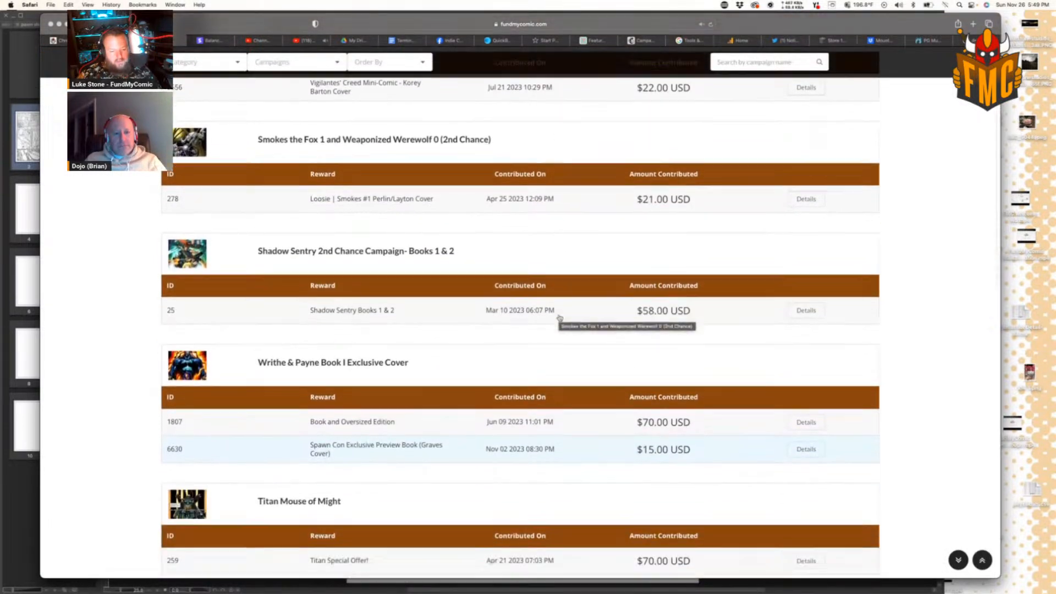
scroll(559, 317, down, 20)
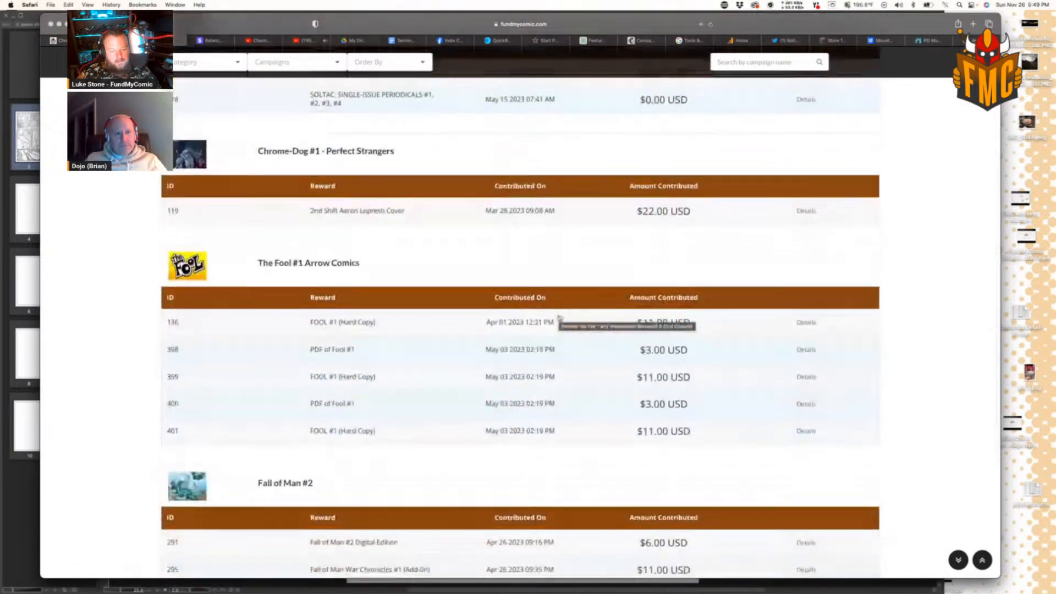
scroll(559, 317, down, 5)
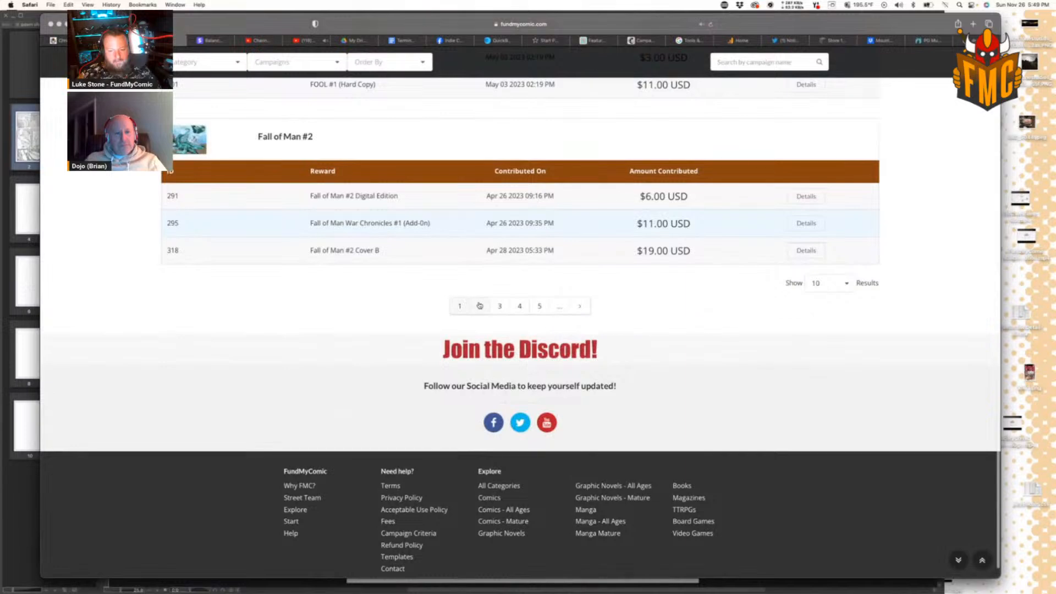
Step: Look through page 2 of the contributions, from POZ to Top Grift
click(480, 306)
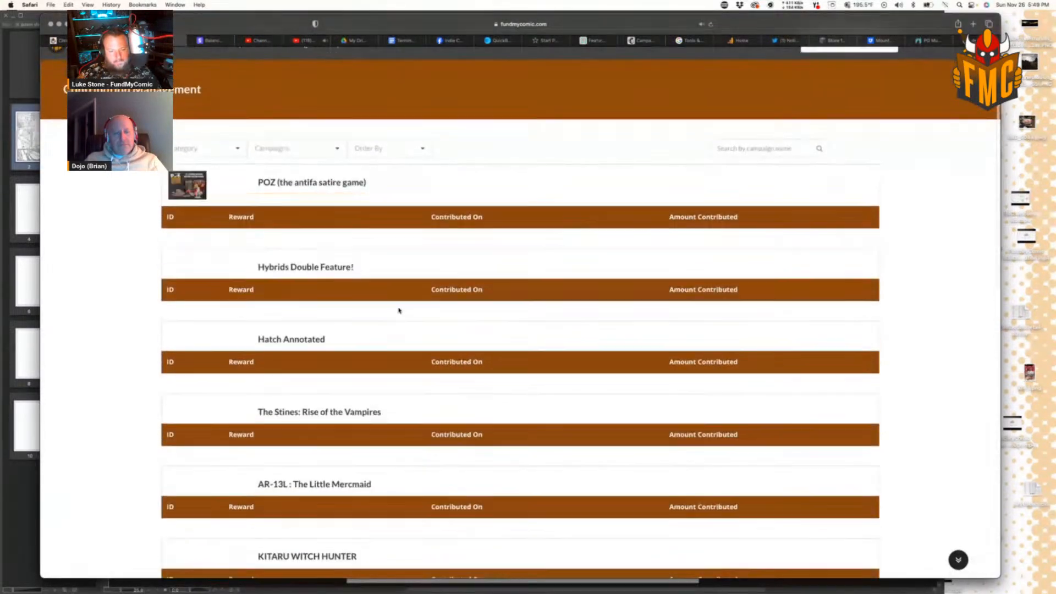
scroll(399, 311, down, 4)
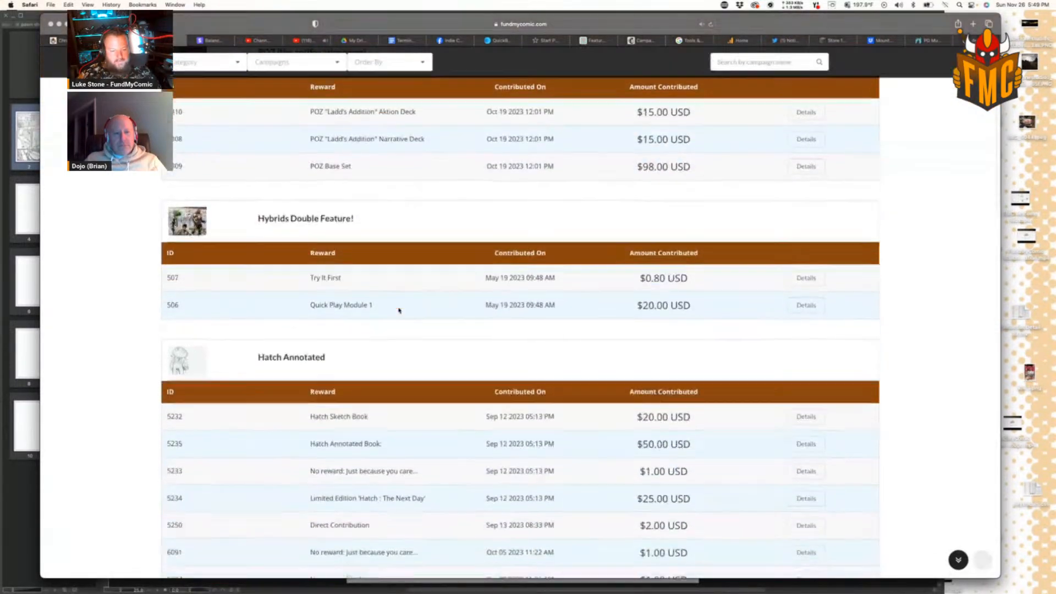
scroll(399, 311, down, 8)
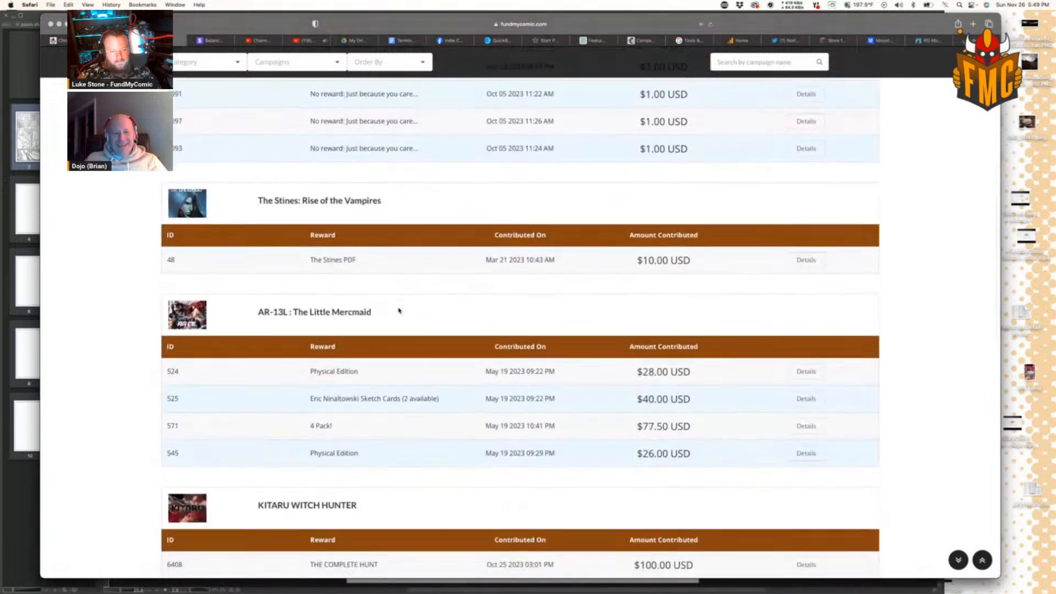
scroll(399, 311, down, 5)
scroll(399, 311, down, 4)
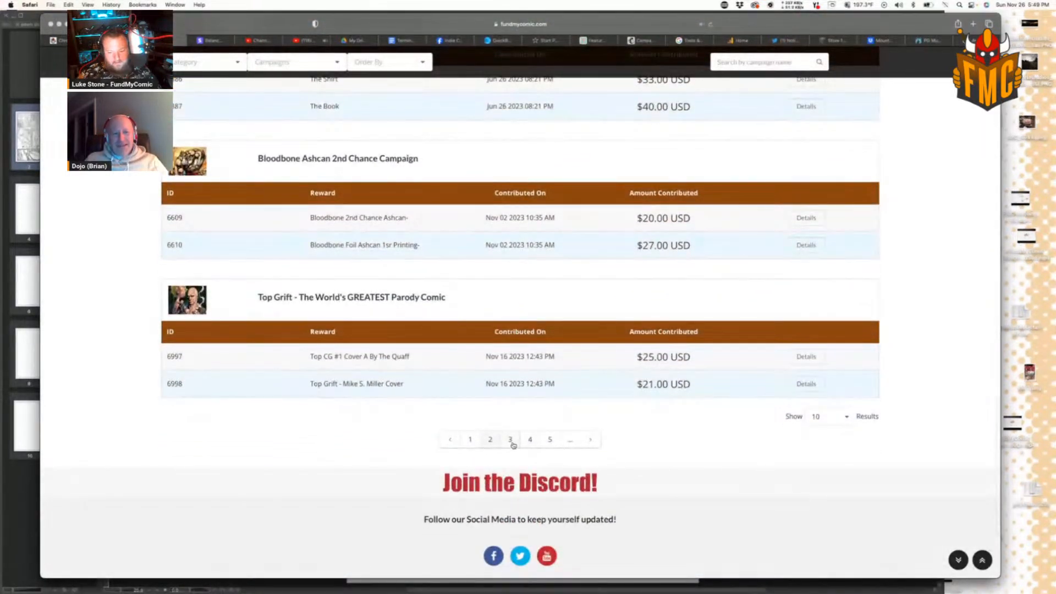
Step: Look through page 3 of the contributions, down to Slaughterville RPG: Survive Your Horror Movie
click(510, 439)
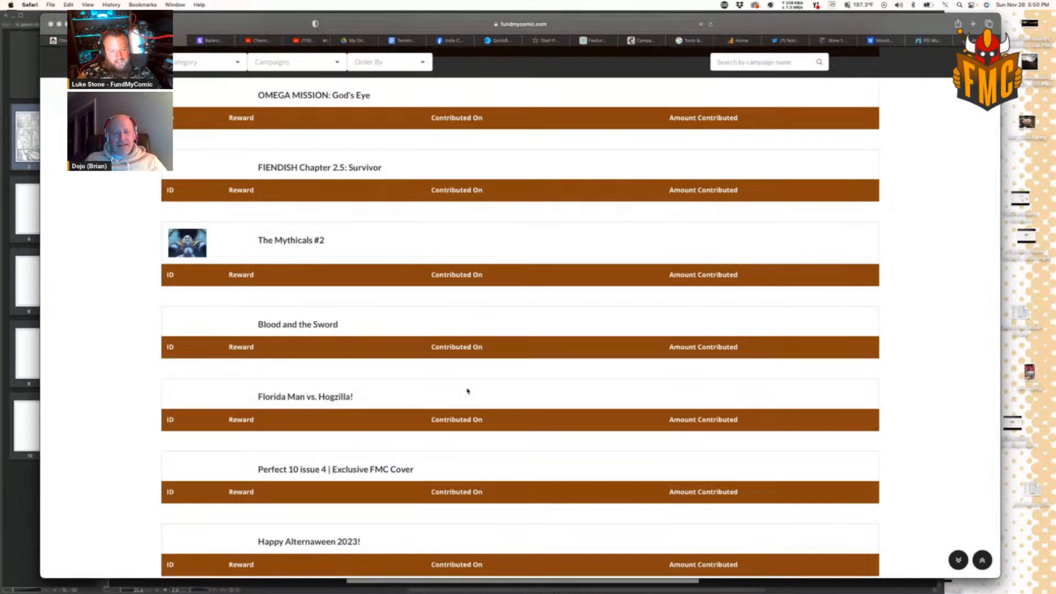
scroll(467, 391, down, 7)
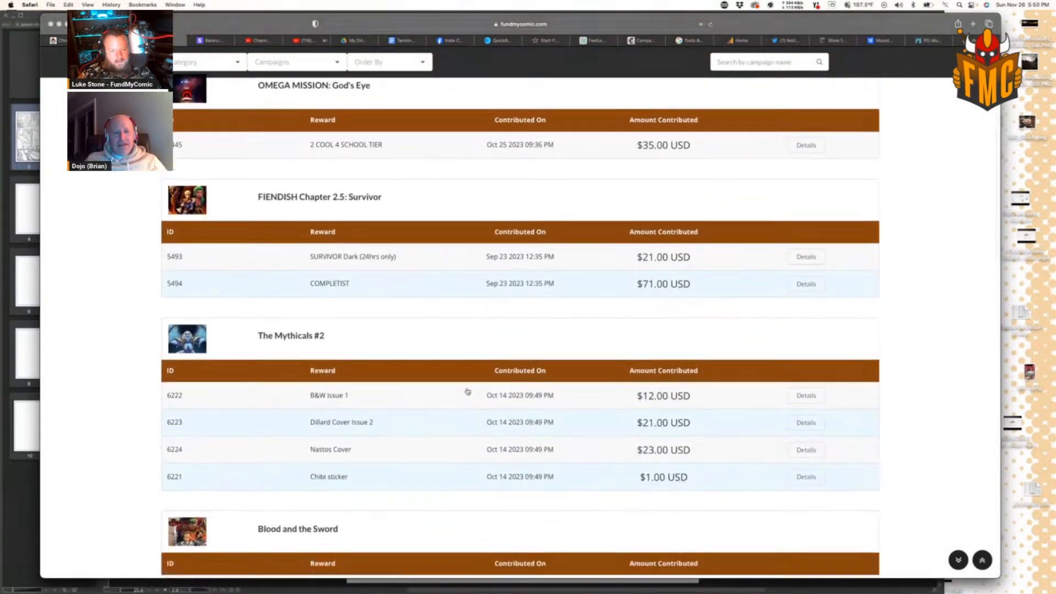
scroll(467, 391, down, 1)
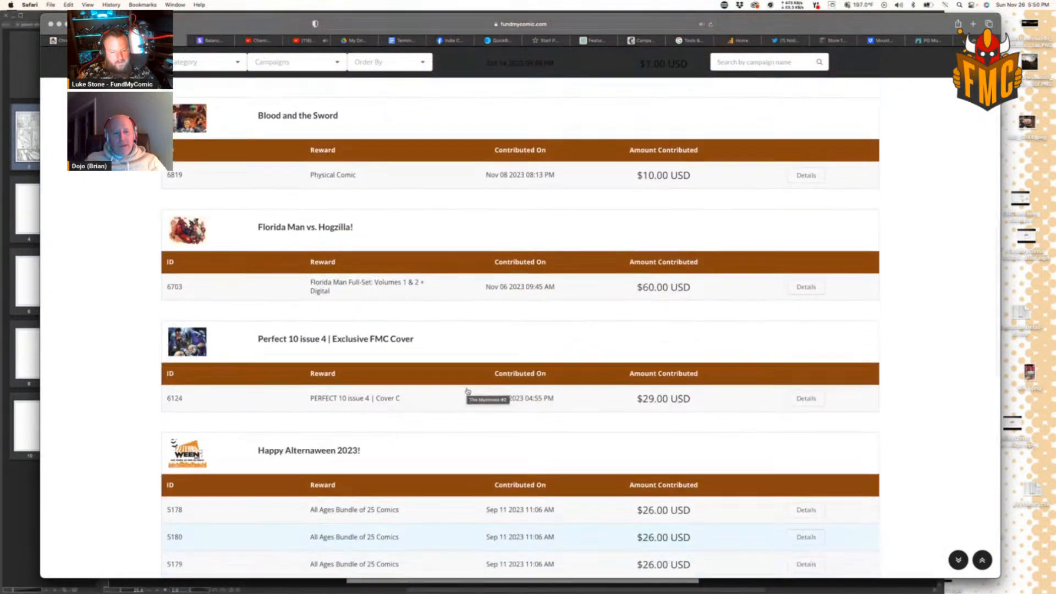
scroll(468, 392, down, 7)
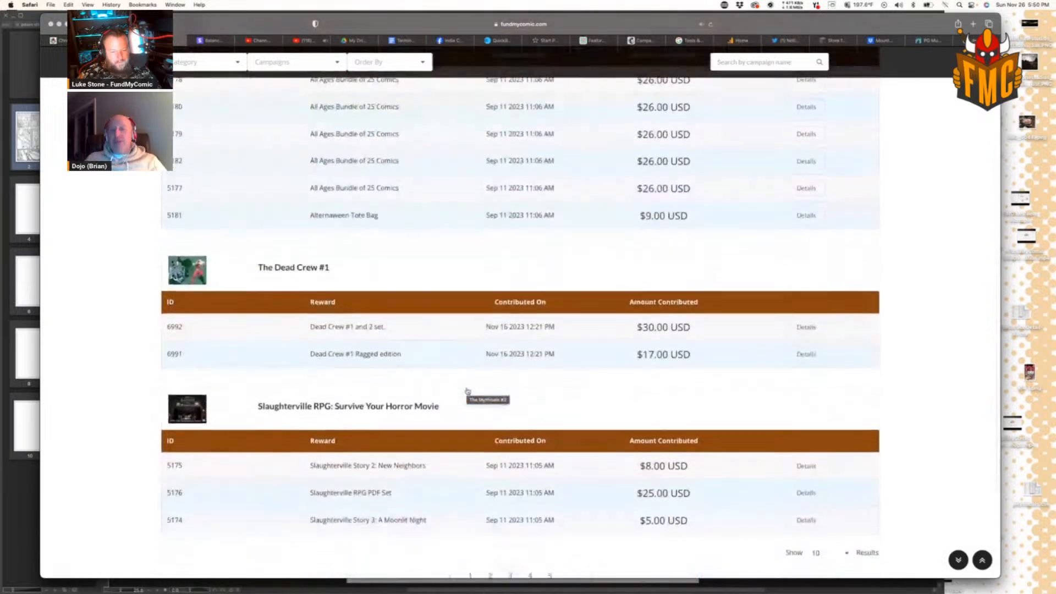
scroll(467, 392, down, 1)
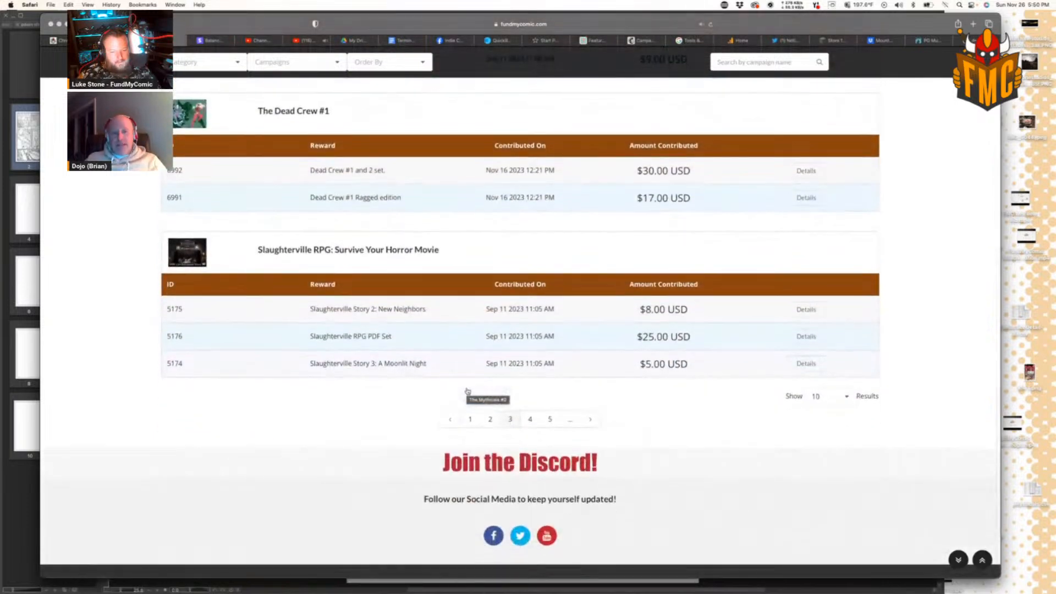
Step: Go to page 4 of the contributions and check the reward backed for Janice Hardy's The Healing Wars, Book 1, Part 1: The Shifter
click(531, 424)
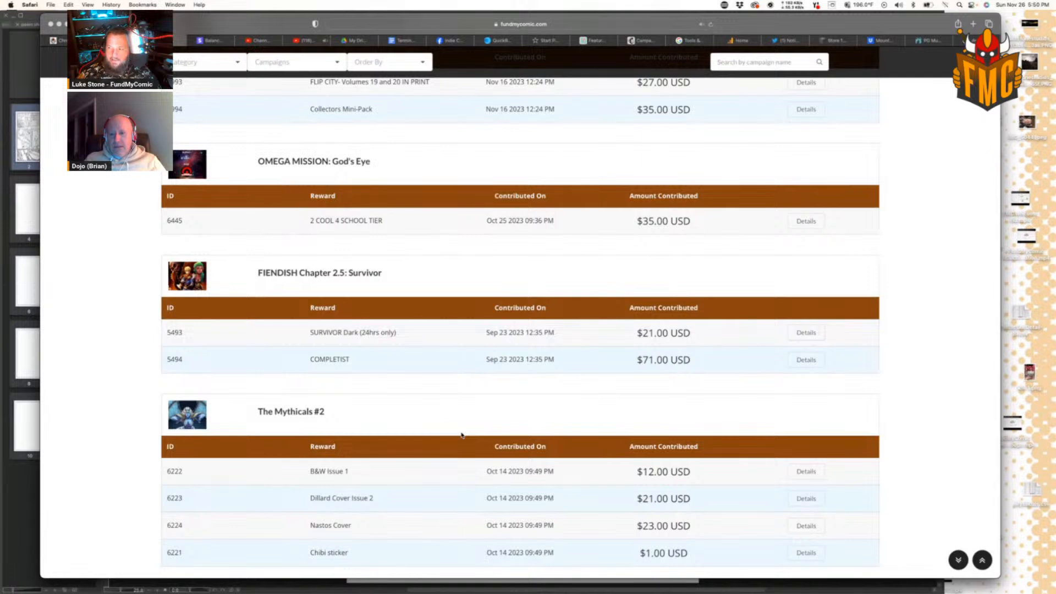
scroll(461, 434, down, 10)
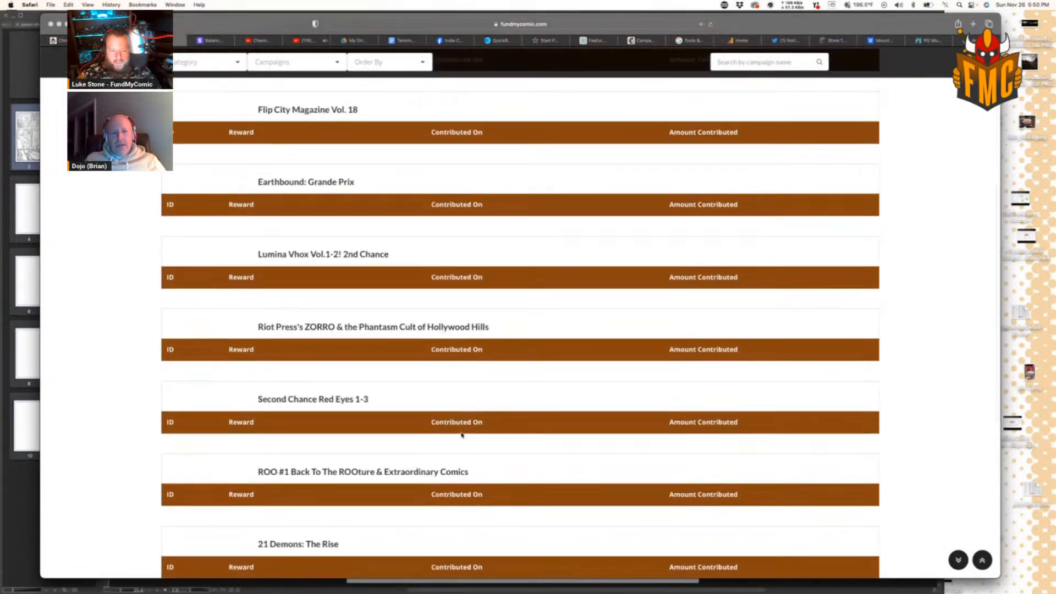
scroll(461, 434, up, 10)
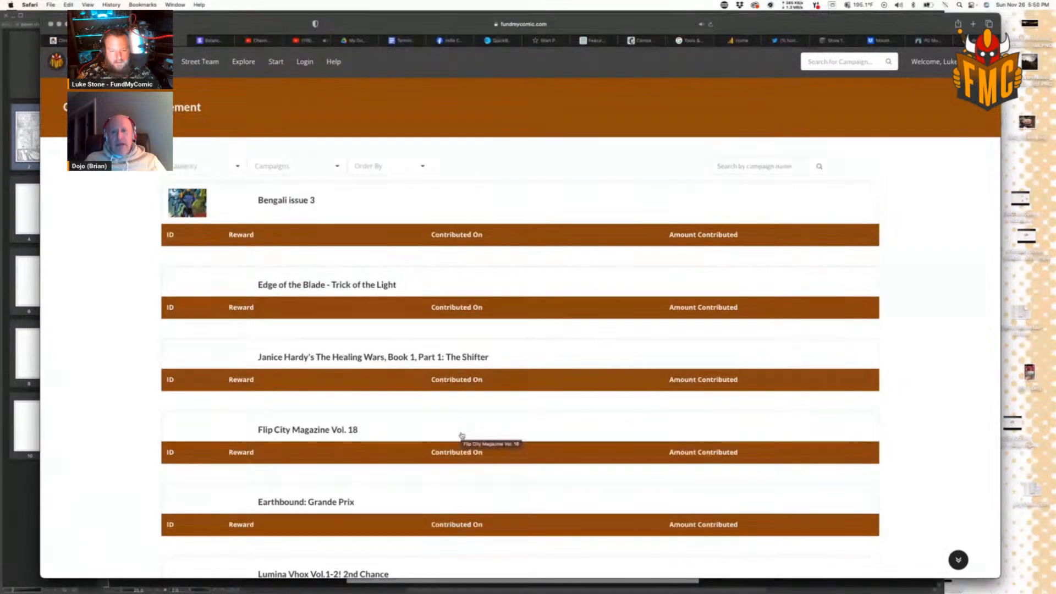
scroll(462, 435, down, 1)
scroll(462, 434, down, 5)
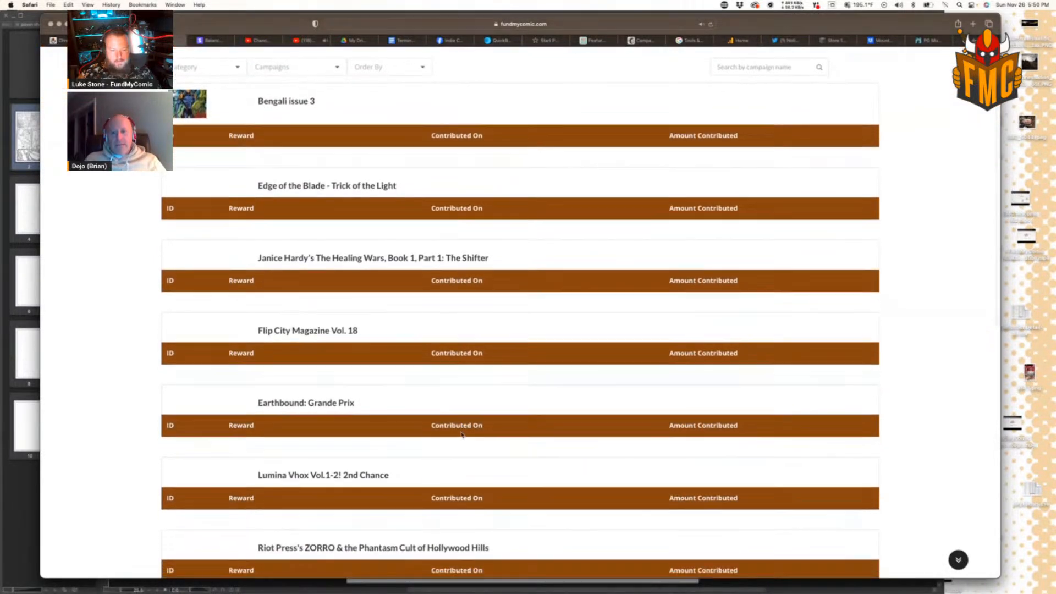
scroll(462, 434, down, 4)
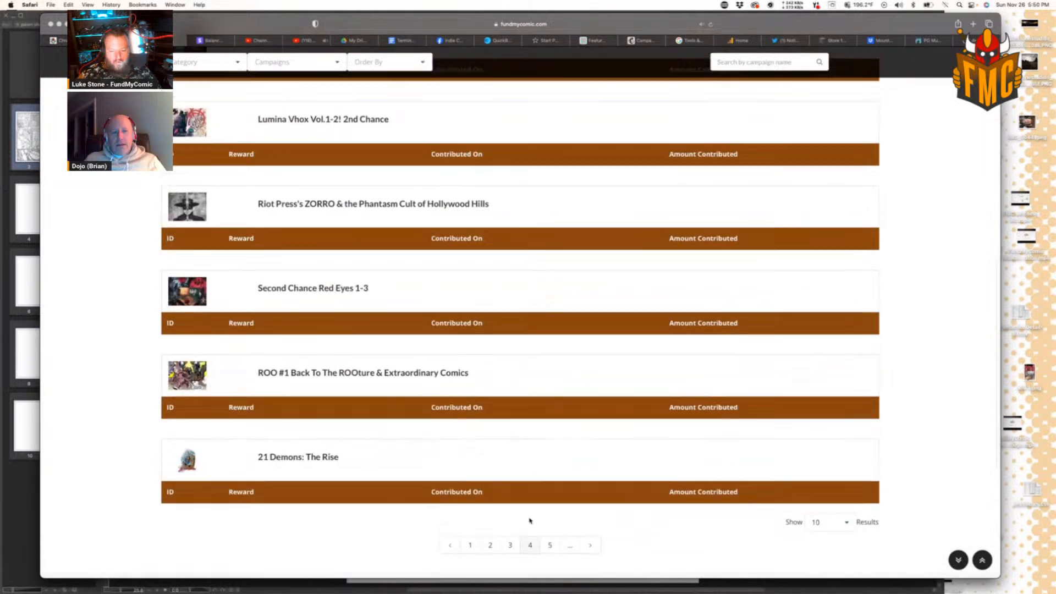
scroll(551, 549, up, 6)
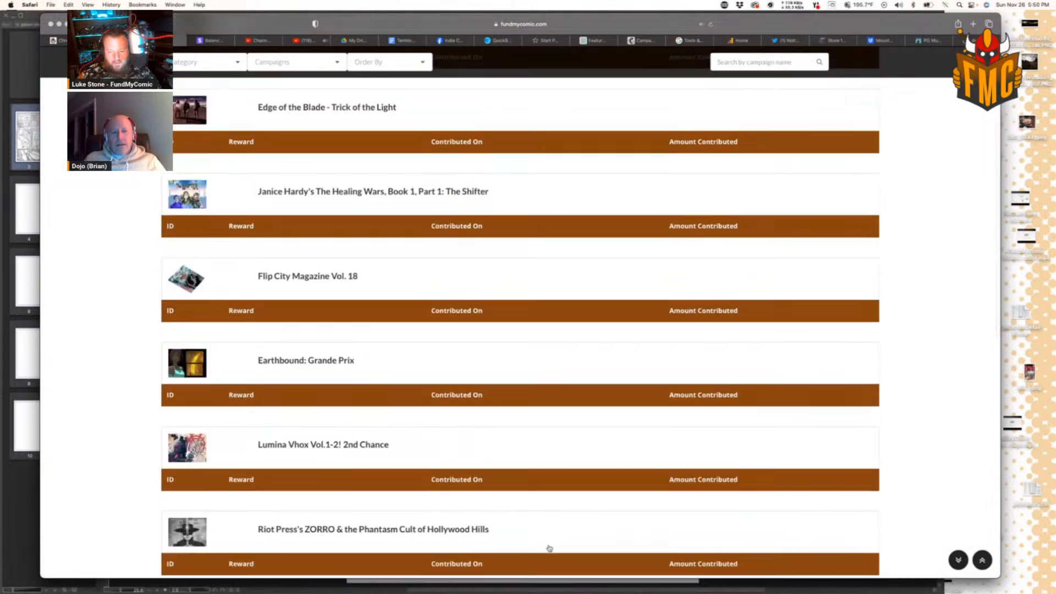
scroll(469, 501, down, 9)
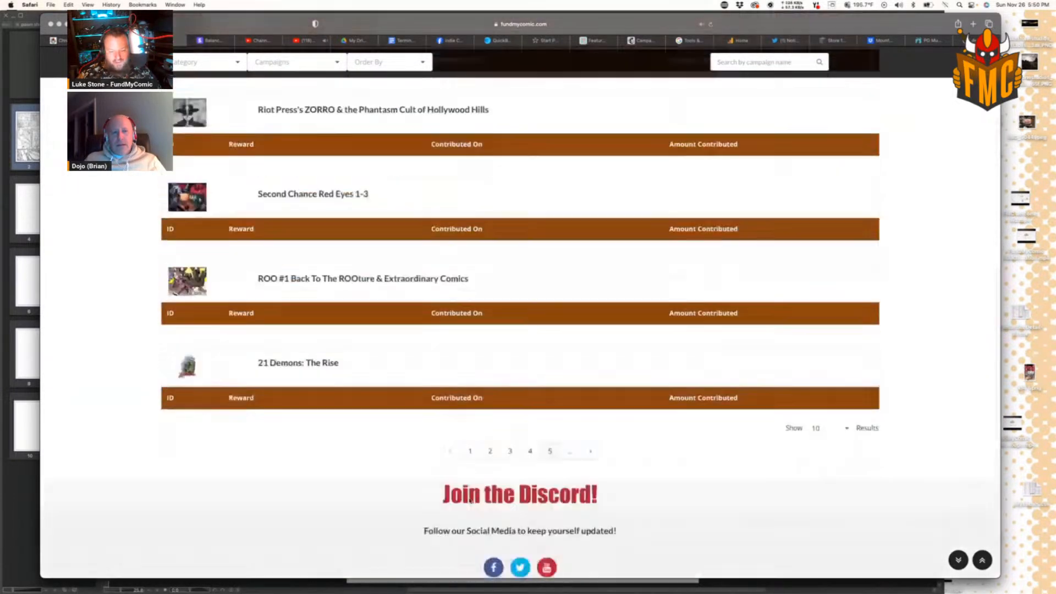
scroll(533, 382, up, 9)
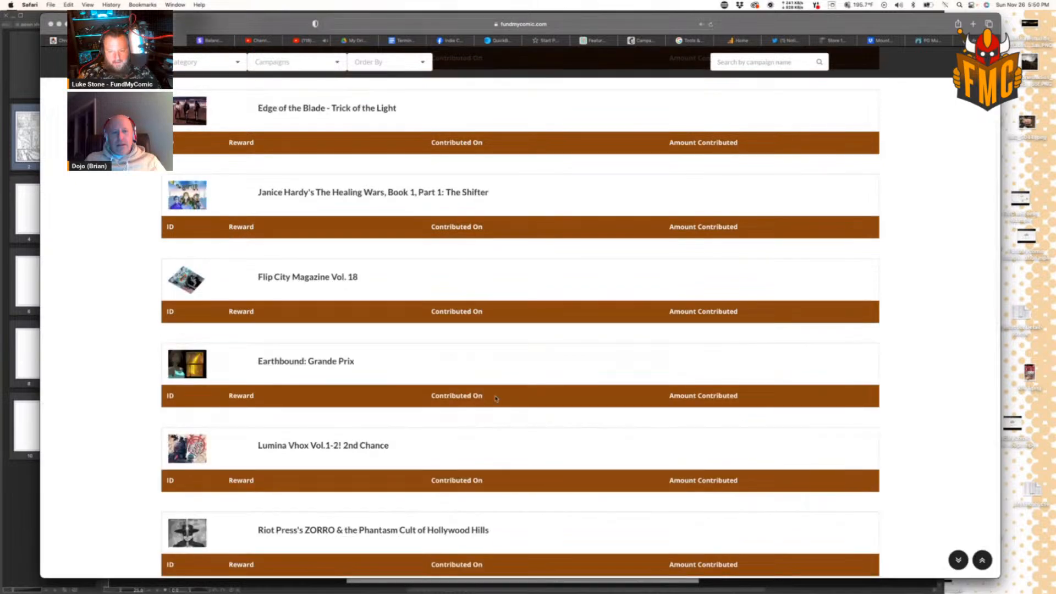
scroll(450, 424, down, 1)
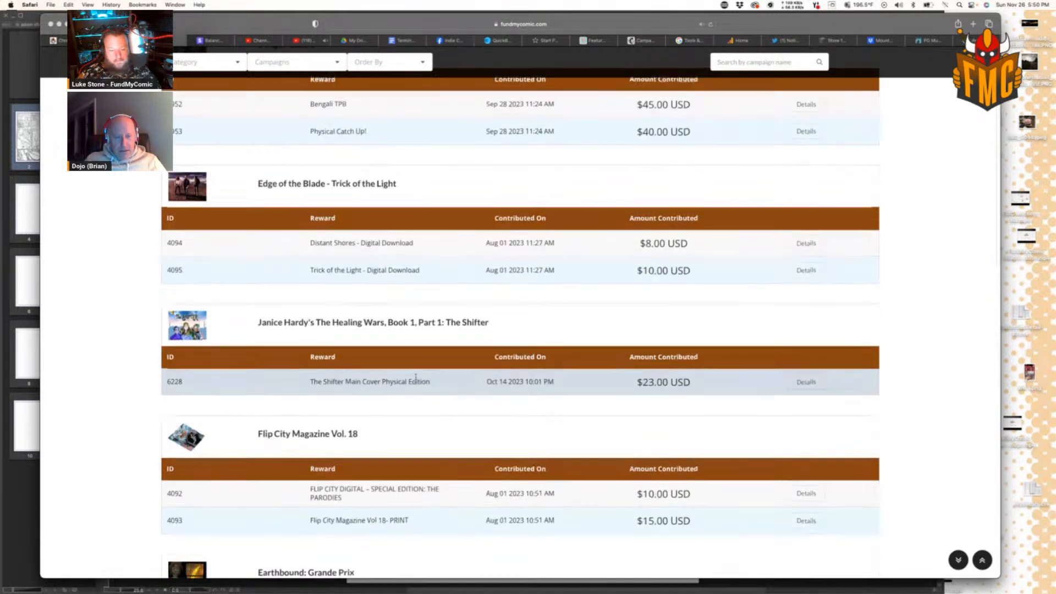
Step: Switch to the open FundMyComic home page and look at the Featured Picks down to the row with Silence Dogood
scroll(416, 378, up, 10)
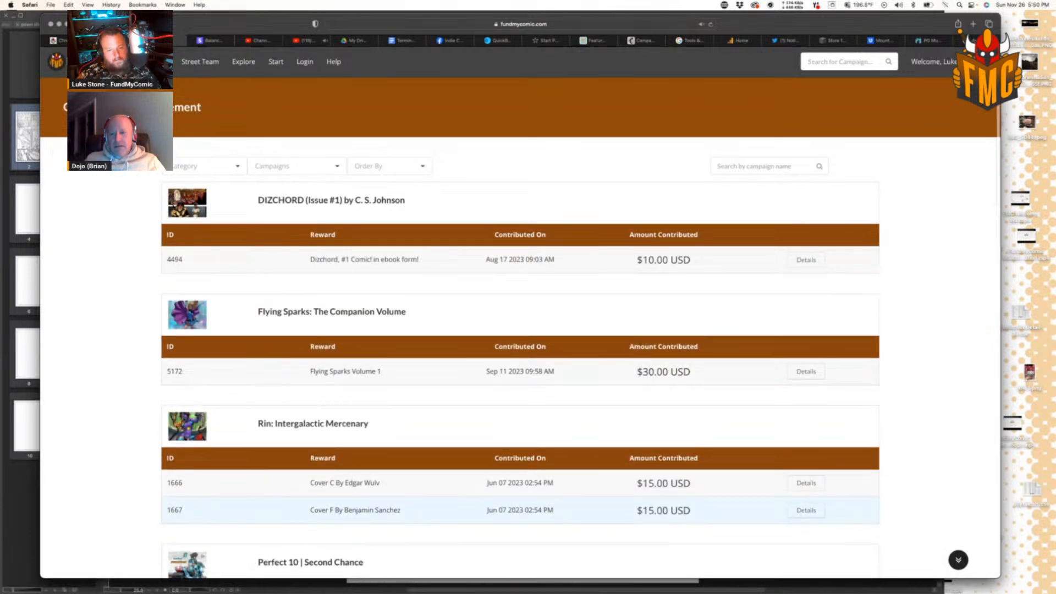
key(super+[)
key(super+shift+backslash)
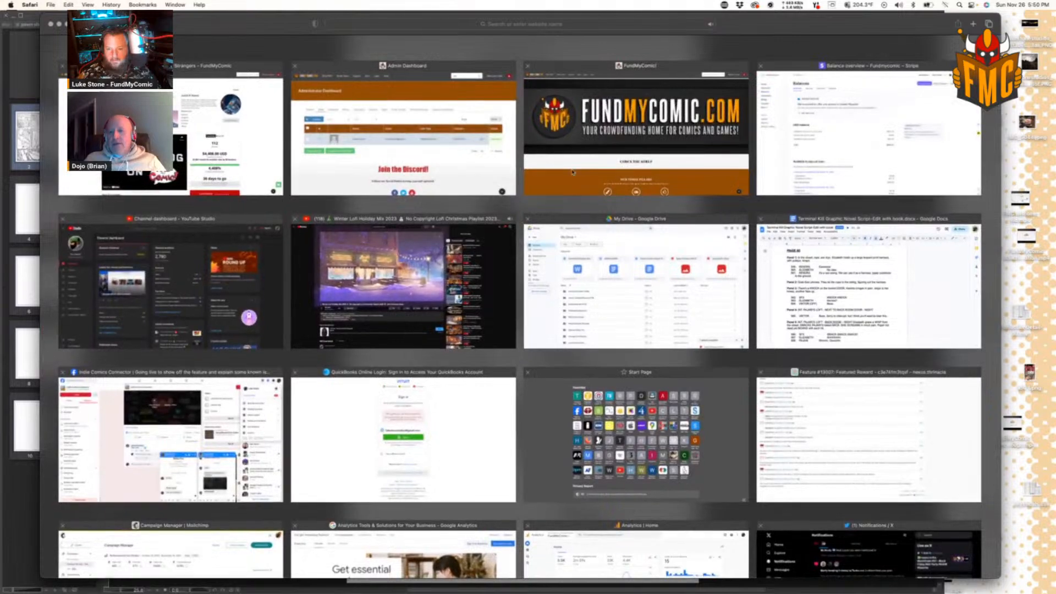
click(564, 156)
scroll(564, 156, down, 10)
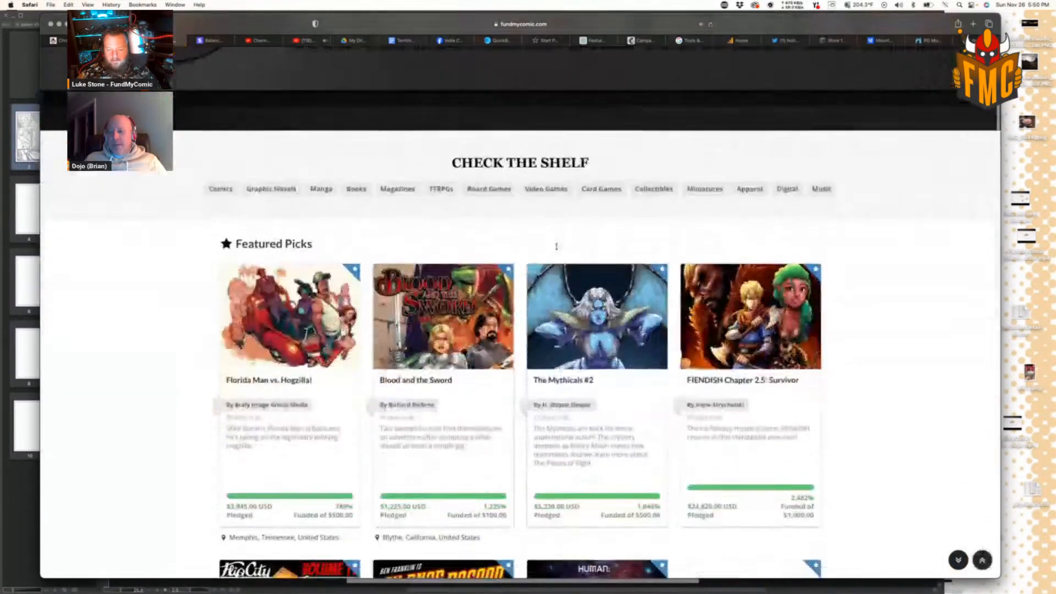
scroll(557, 250, down, 5)
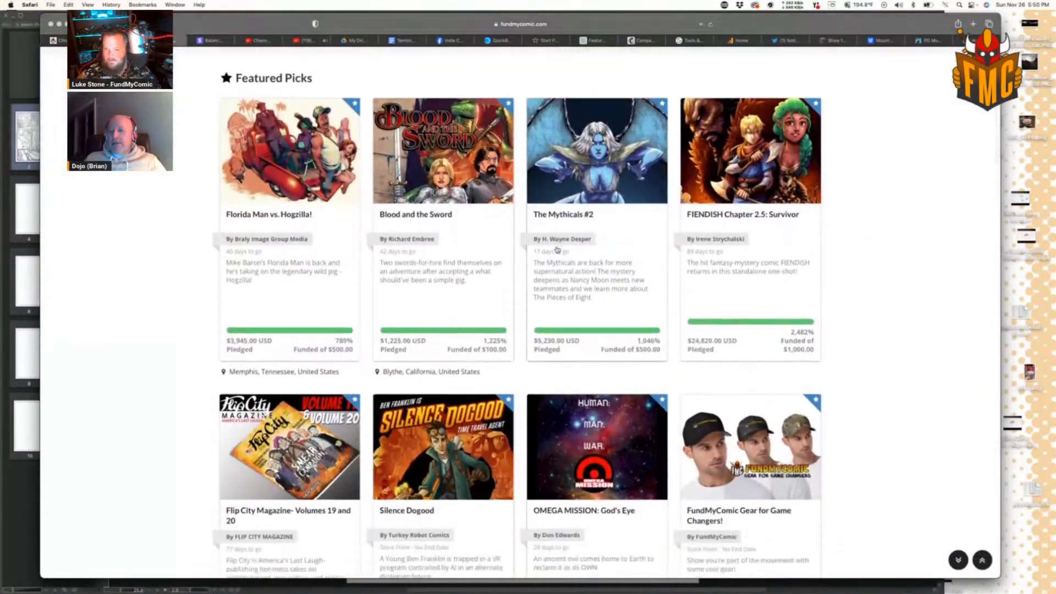
scroll(558, 249, down, 1)
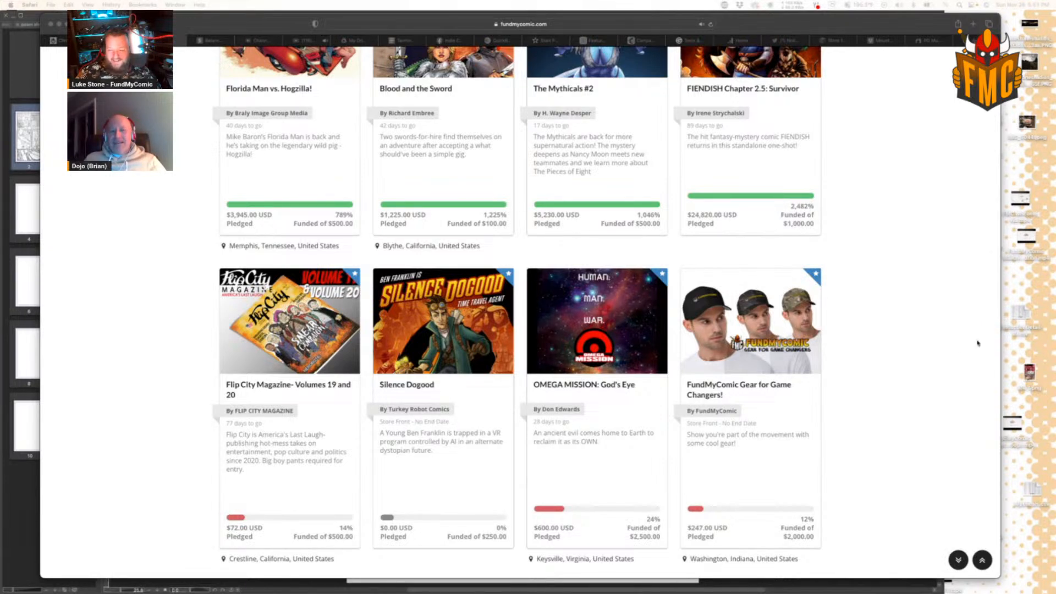
Step: Return to the FundMyComic banner on the home page, viewing the Check the Shelf categories on the way
scroll(845, 317, up, 5)
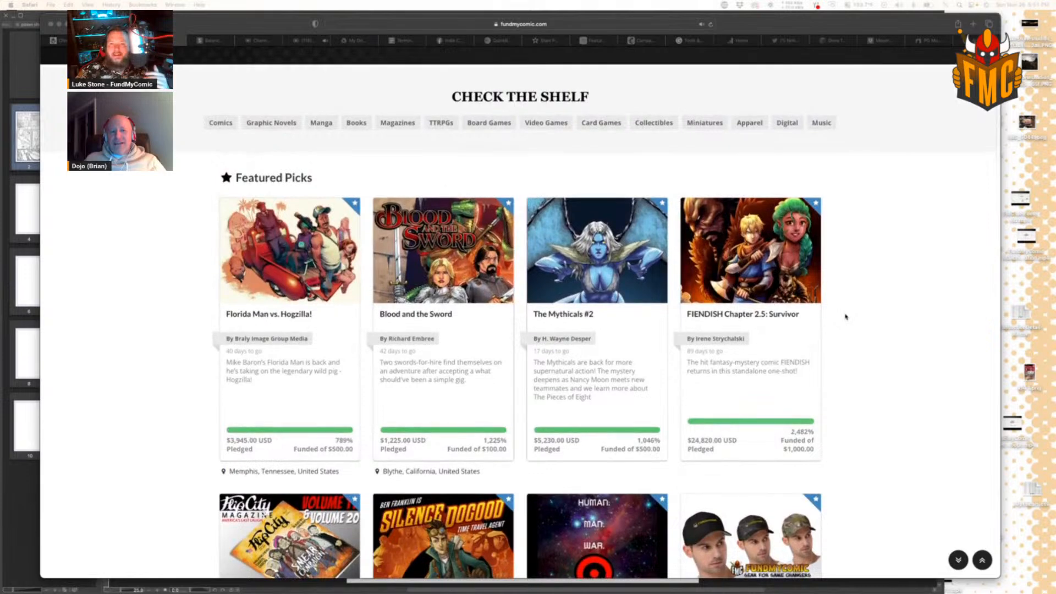
scroll(846, 316, up, 3)
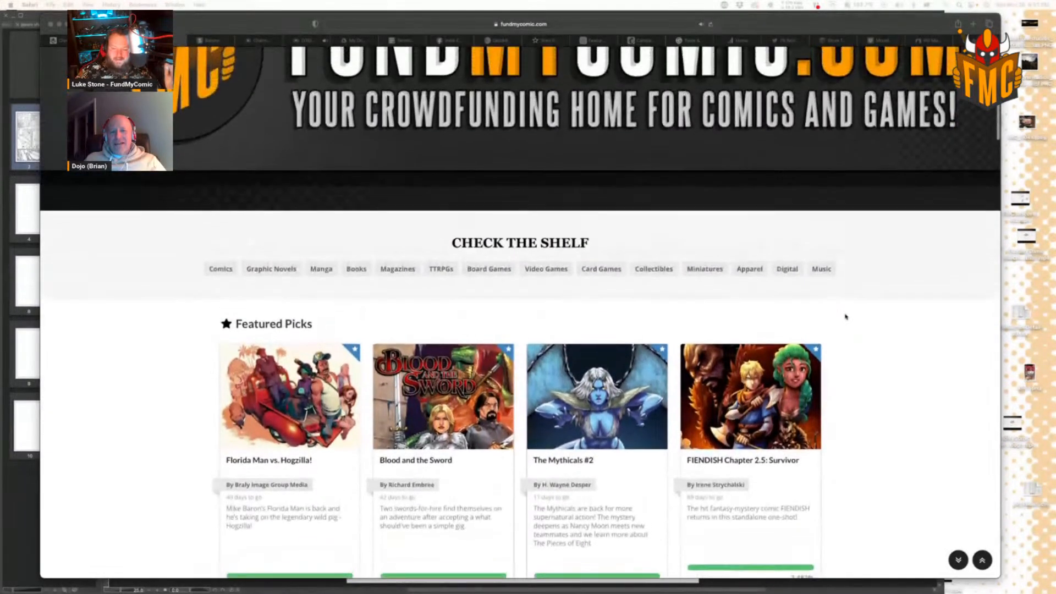
scroll(846, 316, up, 1)
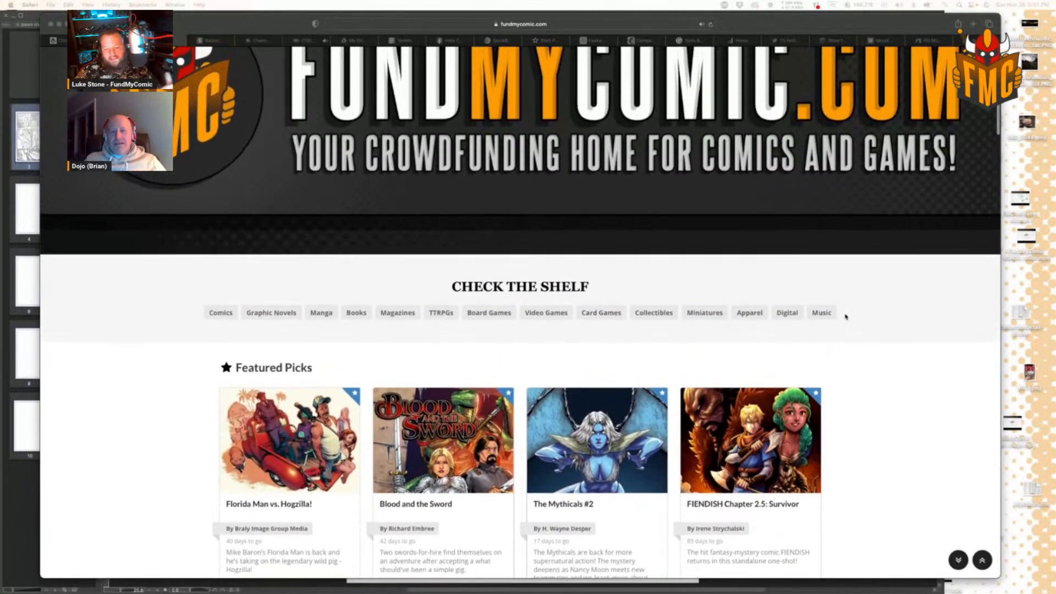
scroll(846, 316, up, 1)
scroll(846, 316, up, 2)
scroll(846, 316, up, 1)
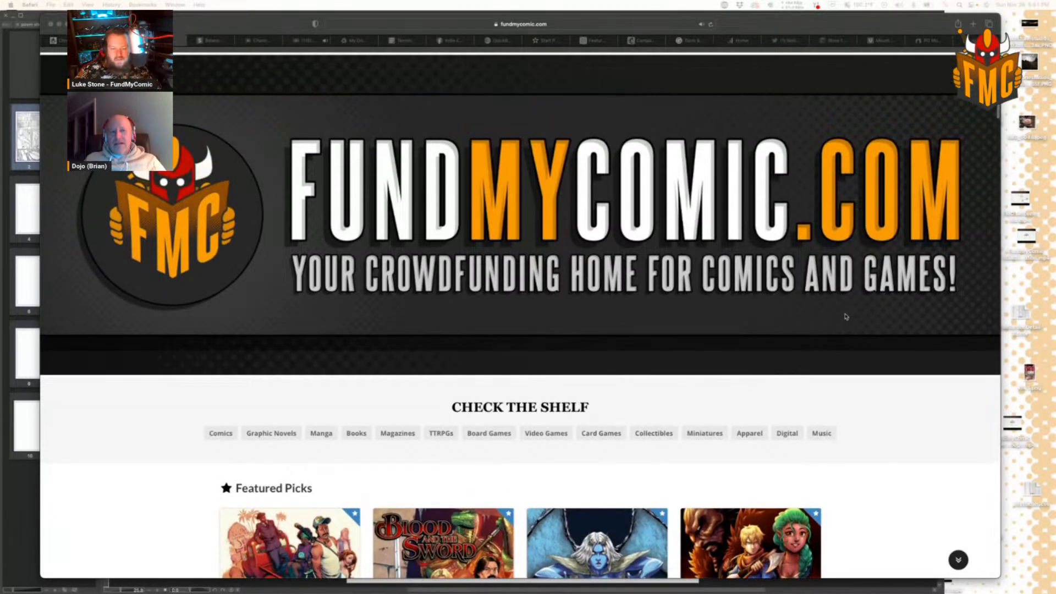
Step: Look through the first two rows of Featured Picks, from Florida Man vs. Hogzilla! to FundMyComic Gear for Game Changers!
scroll(845, 317, down, 5)
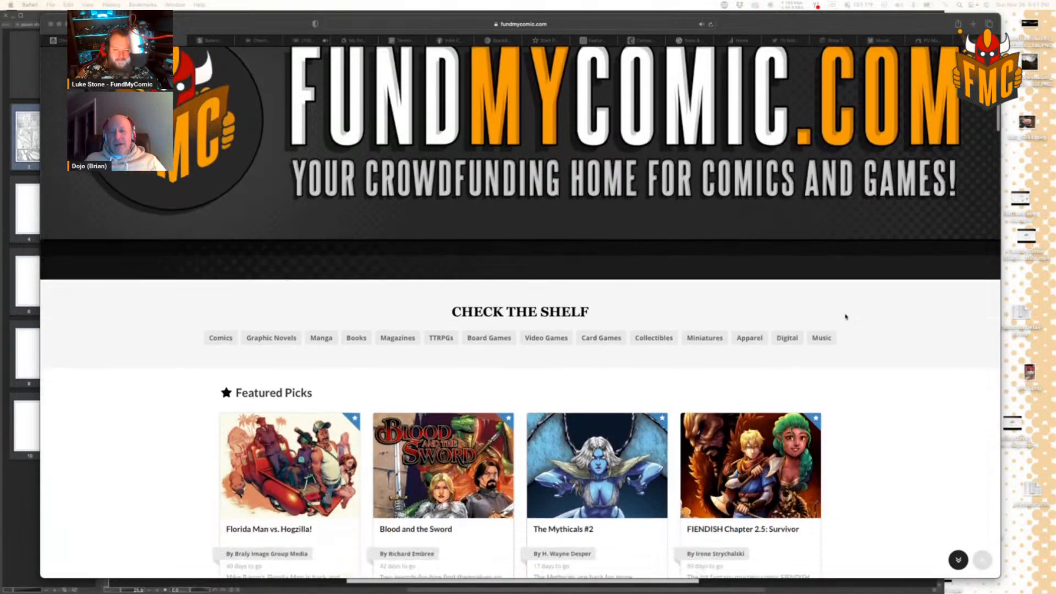
scroll(845, 317, down, 1)
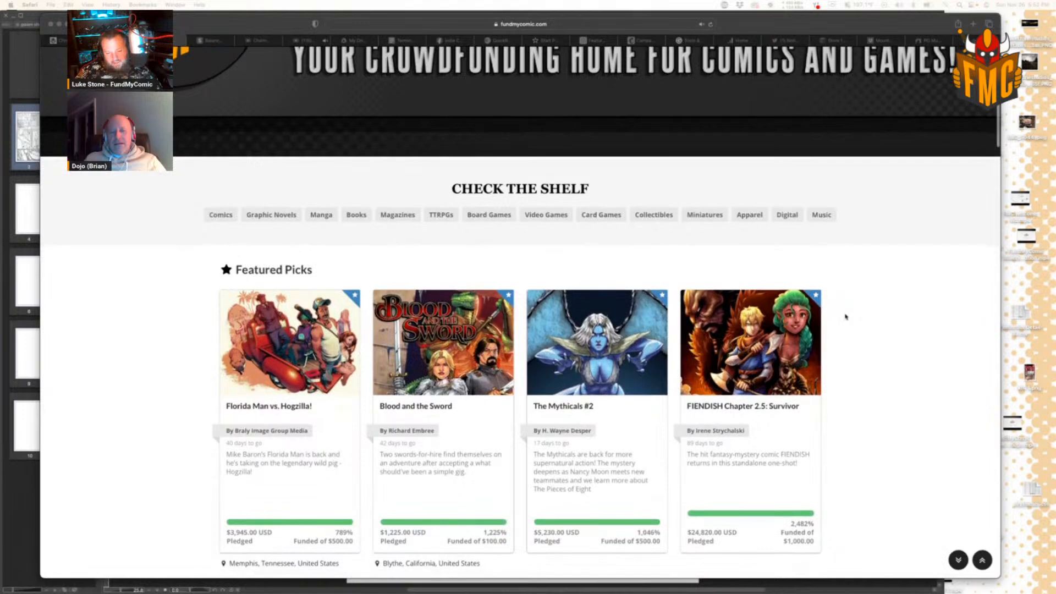
scroll(870, 344, down, 1)
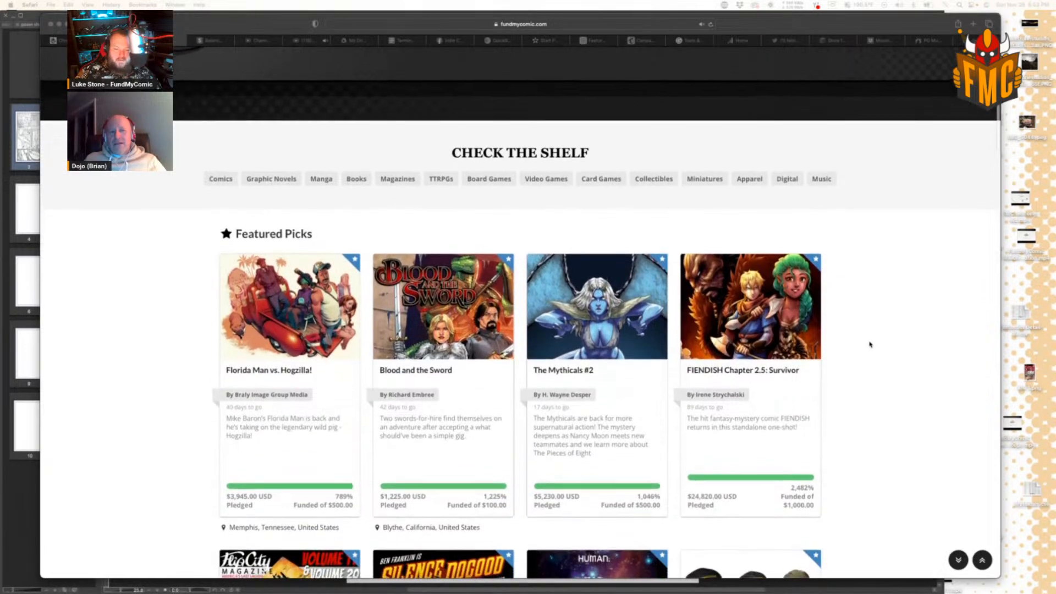
scroll(870, 345, down, 2)
scroll(871, 345, down, 3)
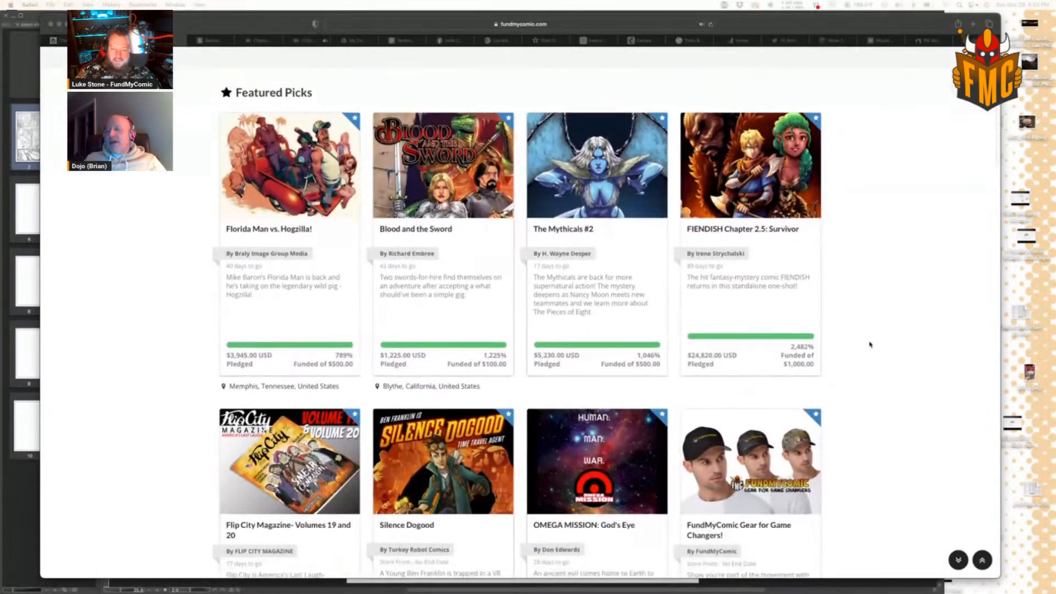
scroll(871, 344, down, 5)
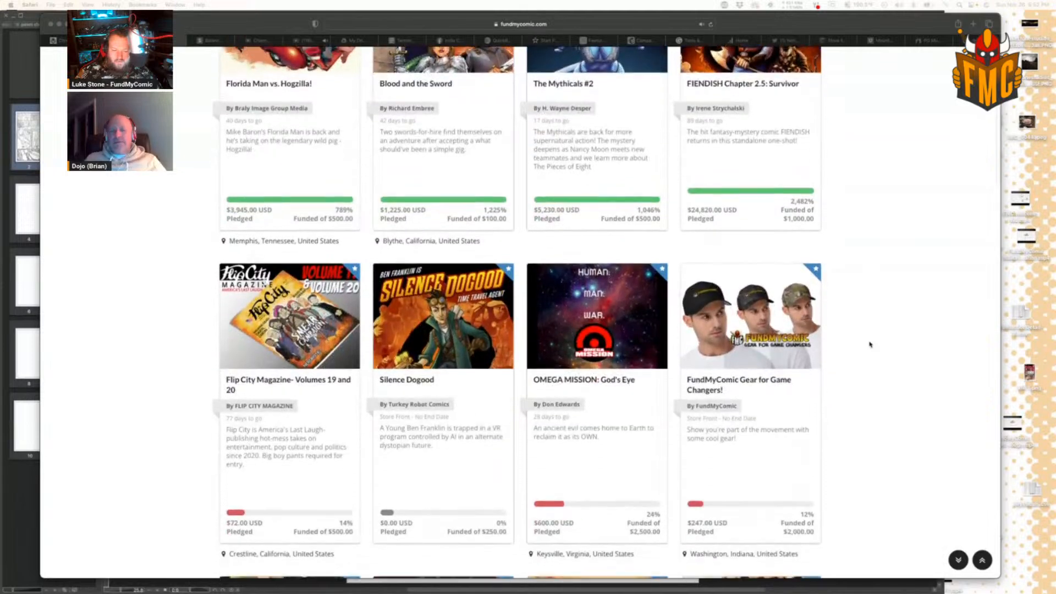
scroll(870, 344, down, 1)
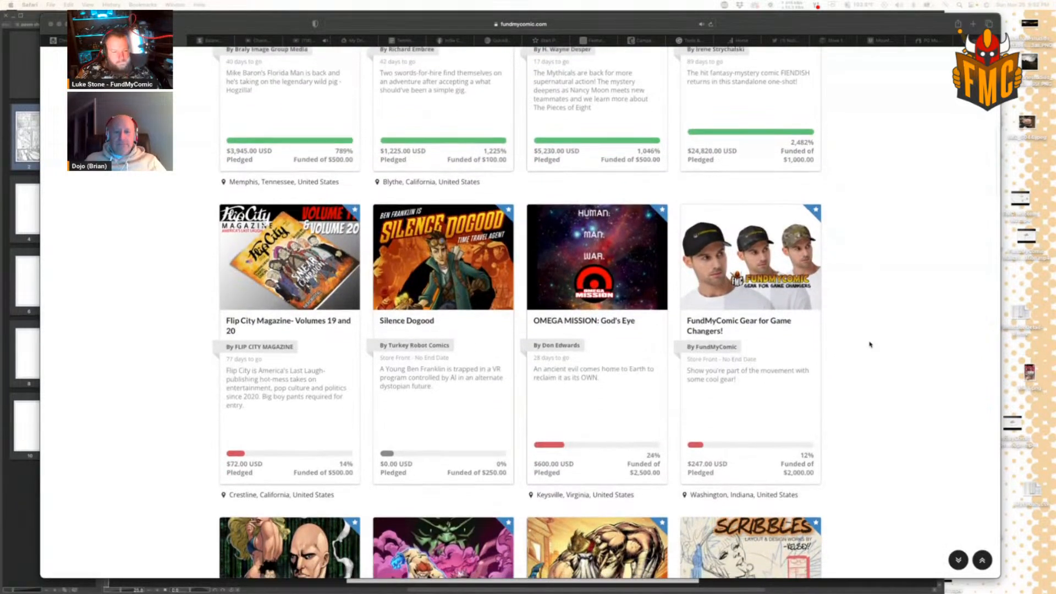
scroll(870, 344, down, 1)
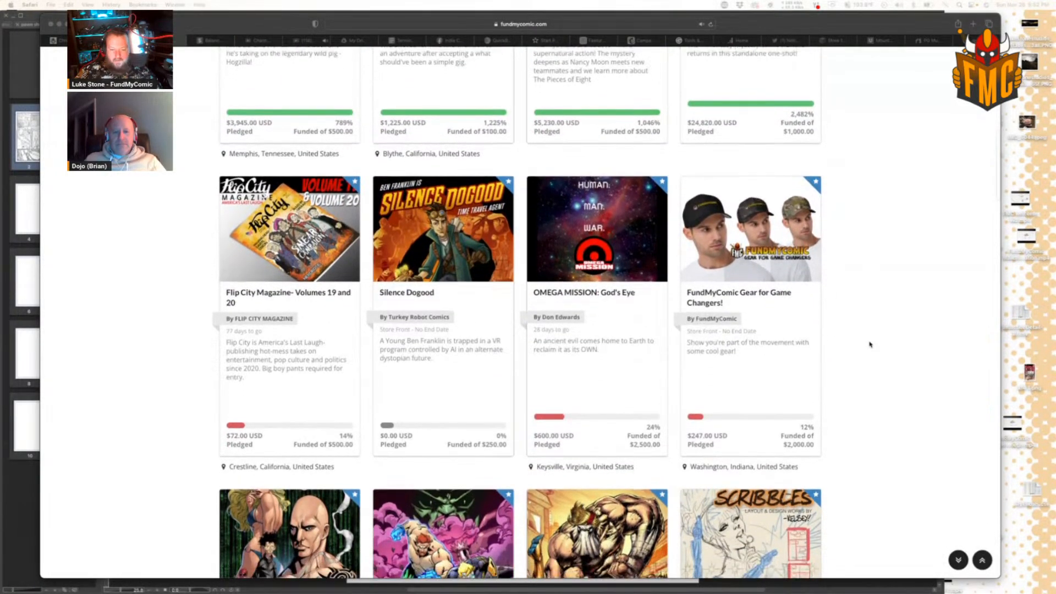
scroll(870, 345, up, 1)
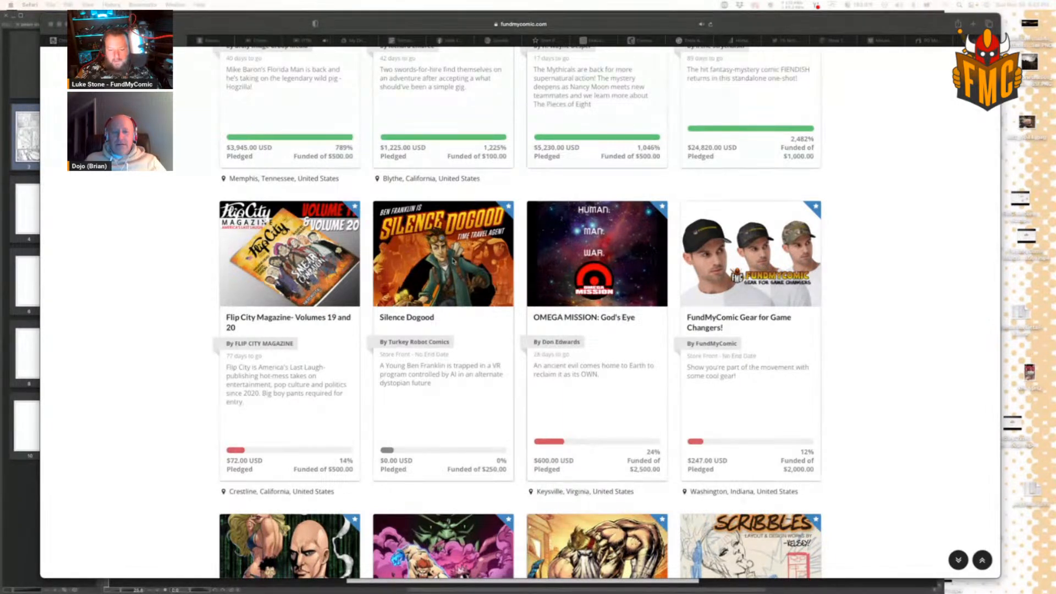
Step: Look through the further Featured Picks rows, from Top Grift past KITARU WITCH HUNTER to POZ (the antifa satire game)
scroll(619, 333, down, 3)
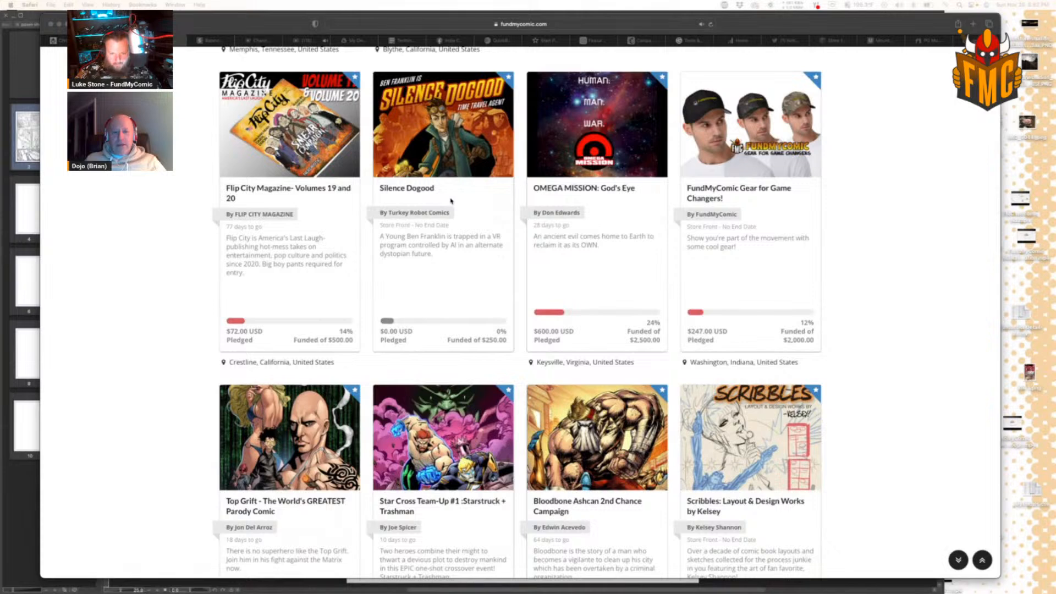
scroll(451, 201, down, 5)
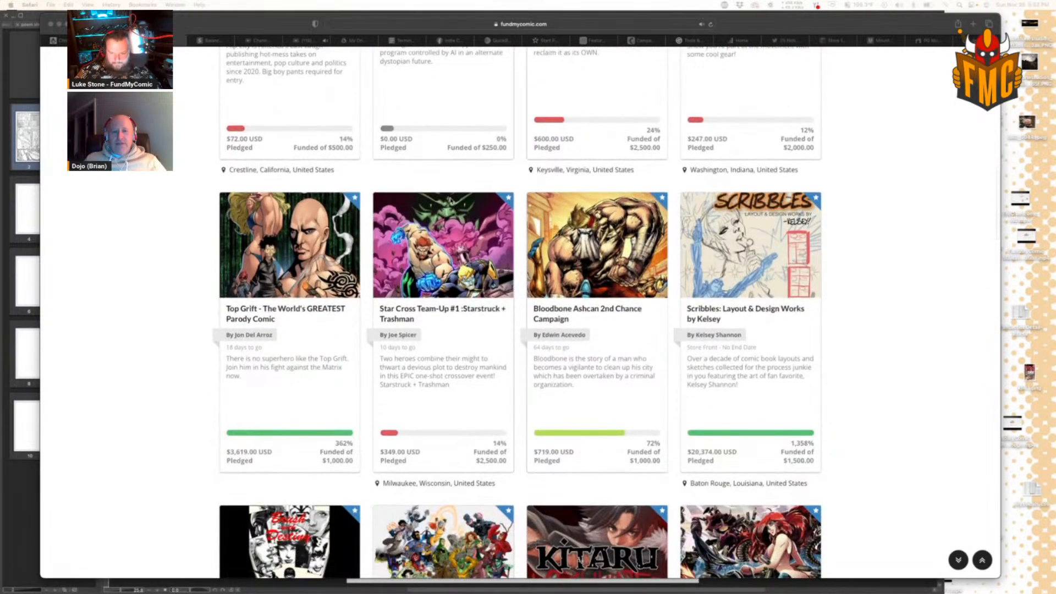
scroll(451, 201, down, 1)
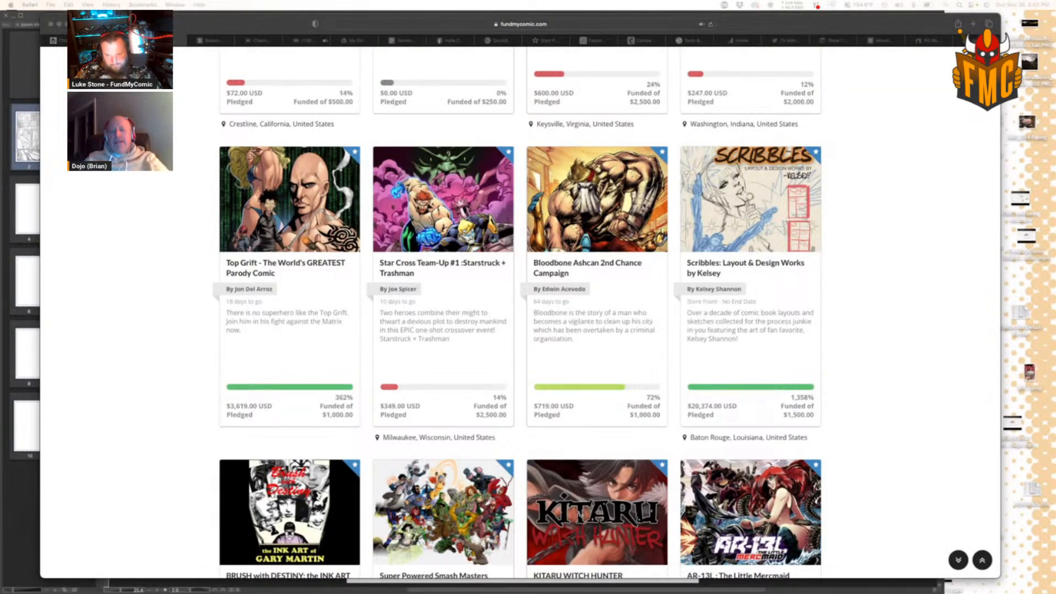
scroll(610, 207, down, 2)
scroll(609, 207, down, 1)
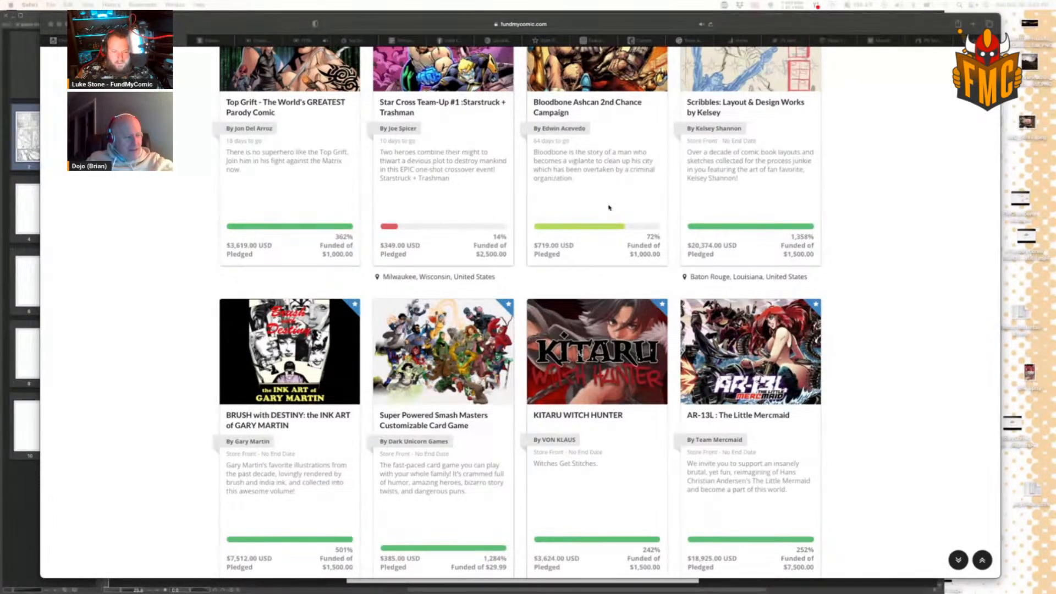
scroll(609, 207, down, 2)
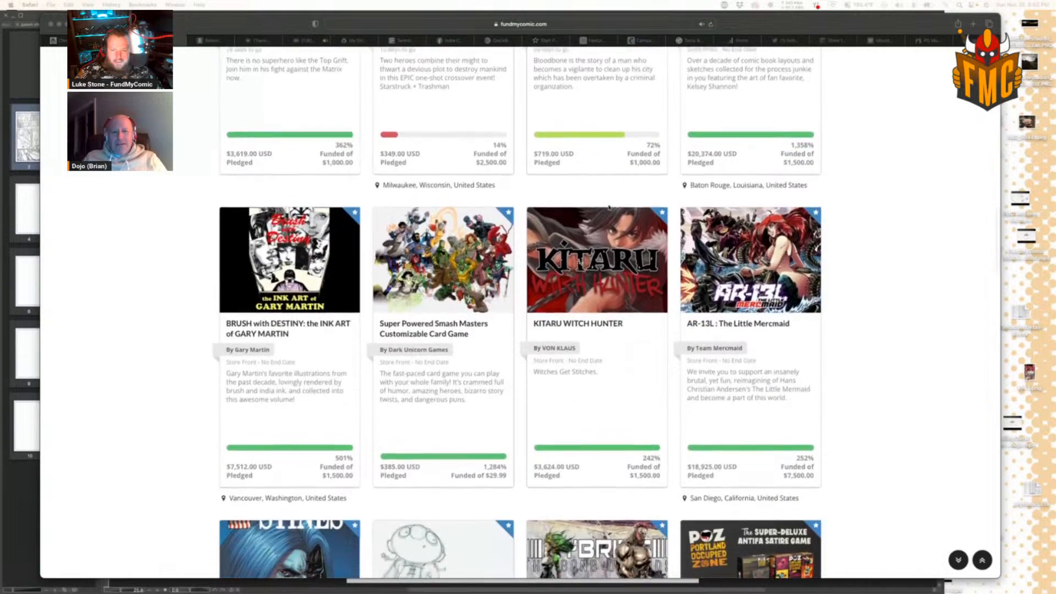
scroll(609, 206, down, 4)
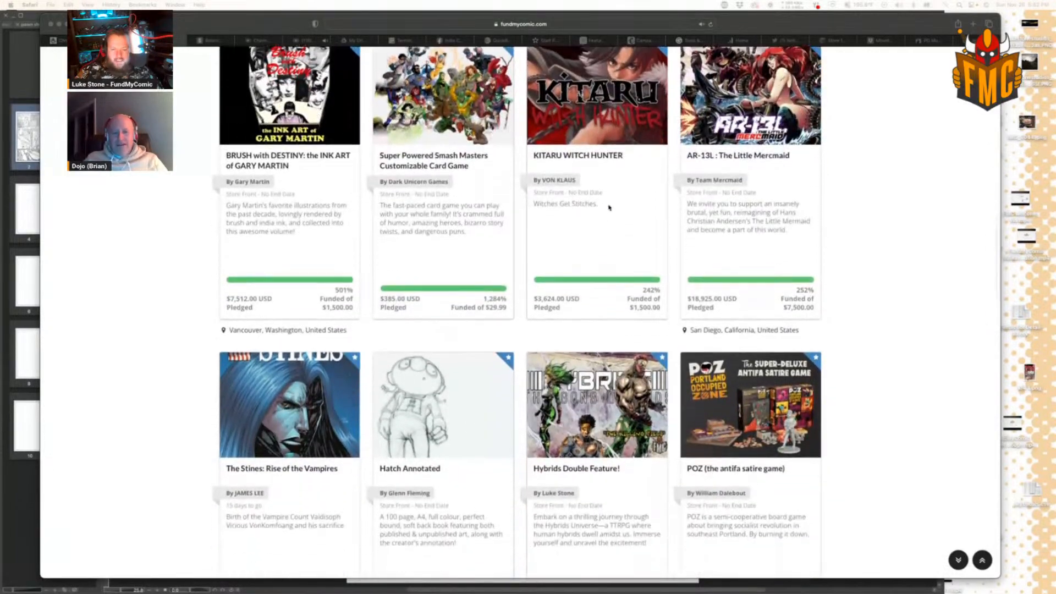
scroll(609, 207, down, 5)
Step: Review the Top Grift to Scribbles row of Featured Picks again and return to the top of the home page
scroll(609, 242, up, 12)
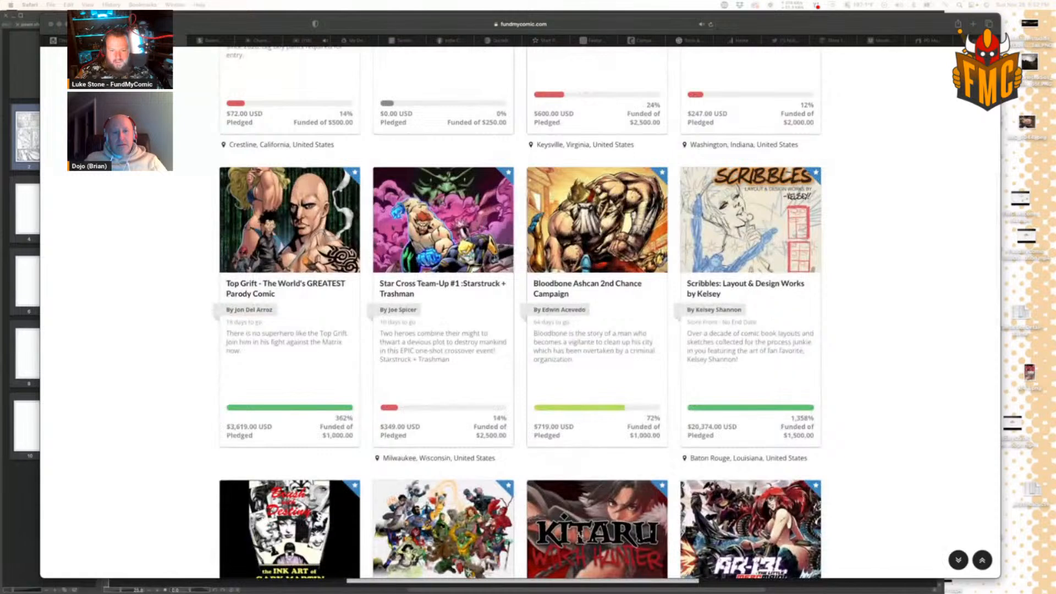
scroll(558, 343, up, 1)
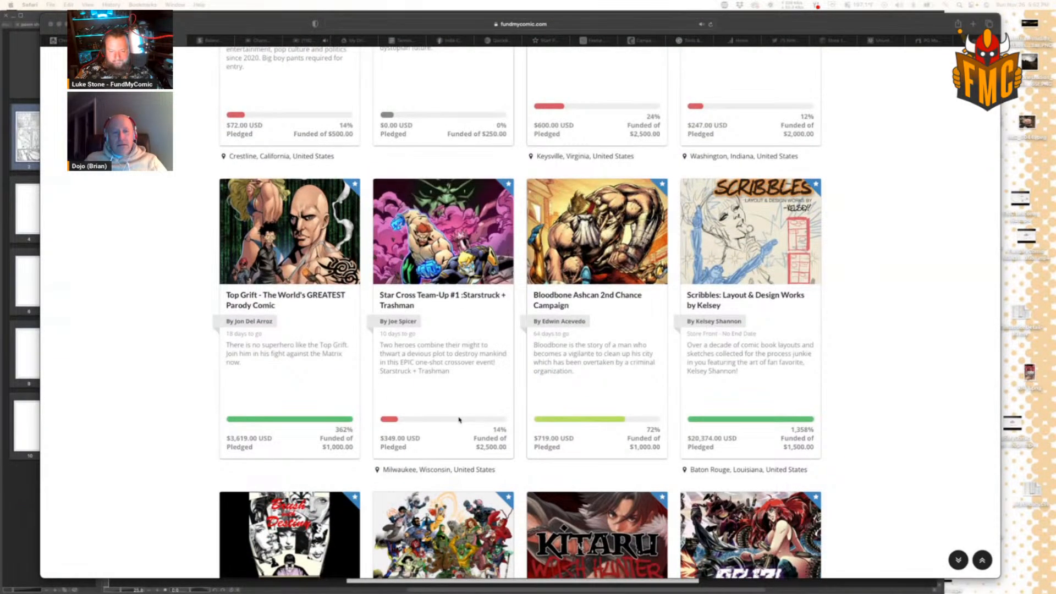
scroll(462, 375, up, 2)
scroll(459, 348, up, 10)
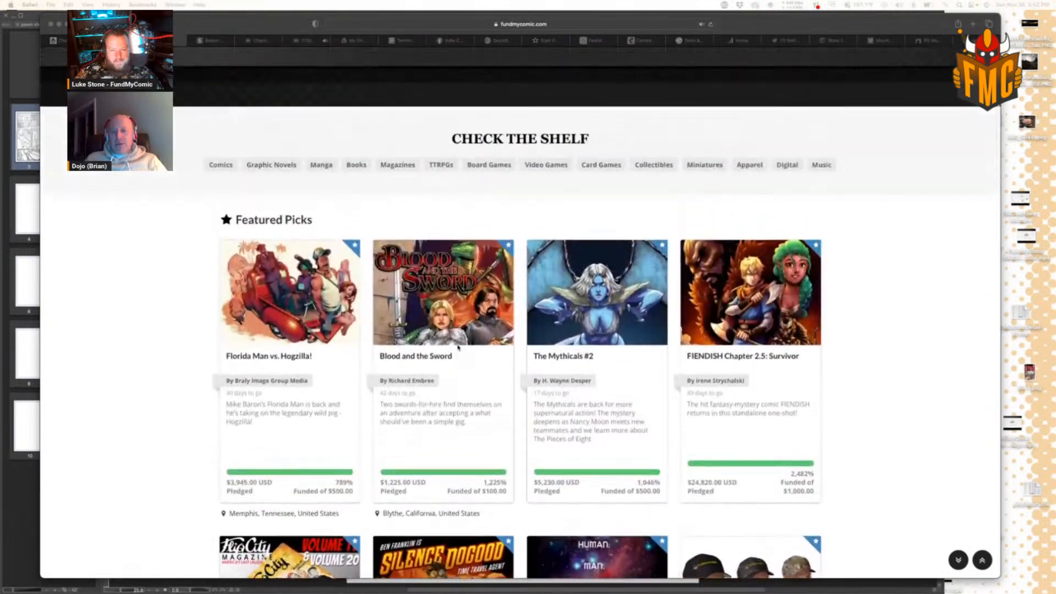
scroll(458, 348, up, 5)
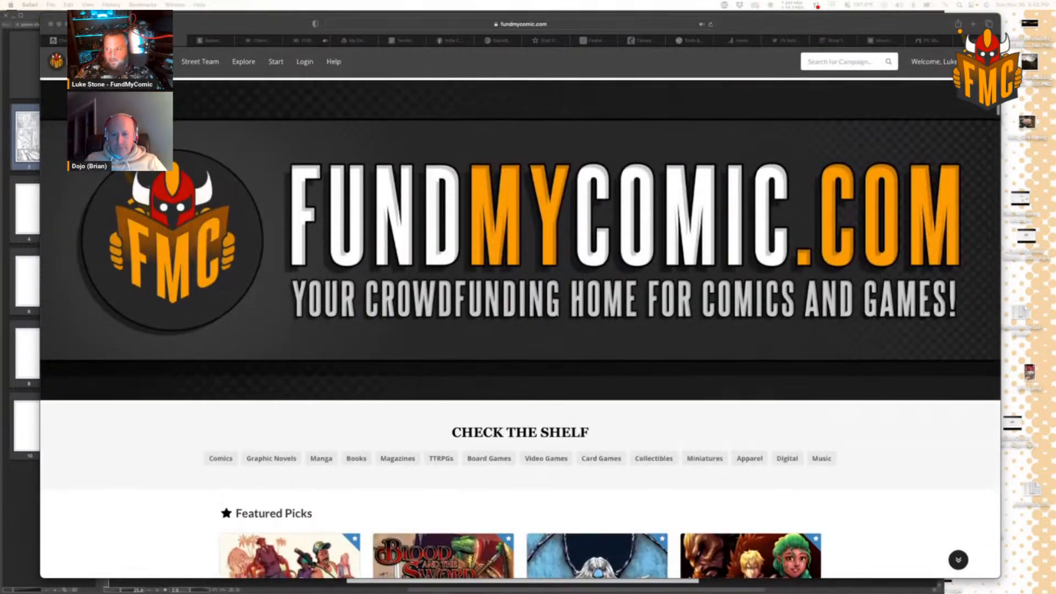